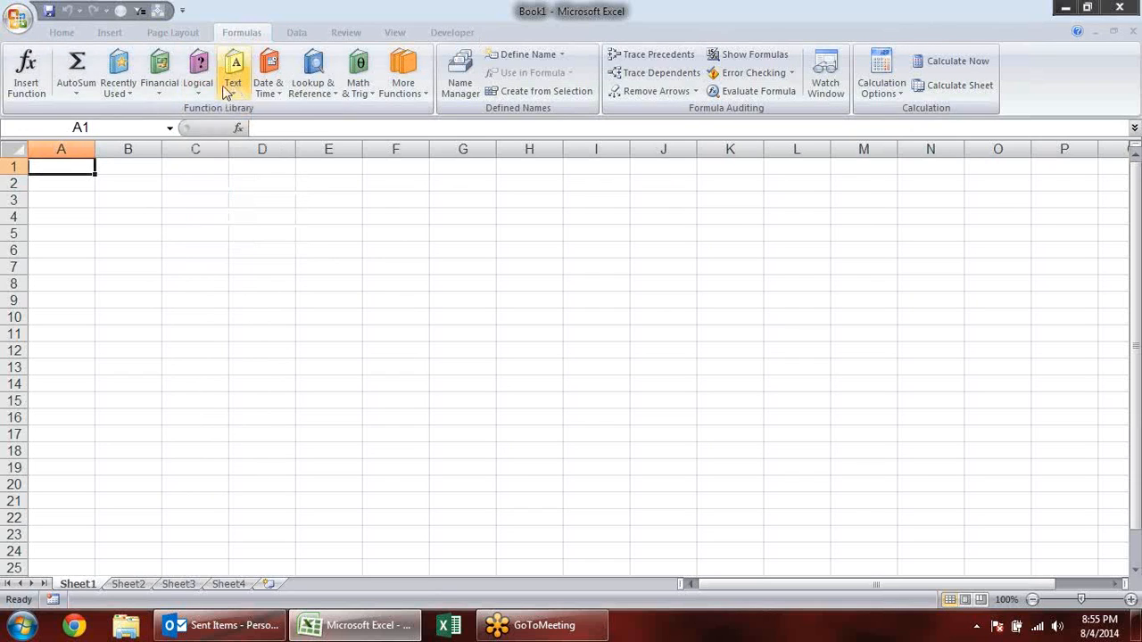
click(198, 76)
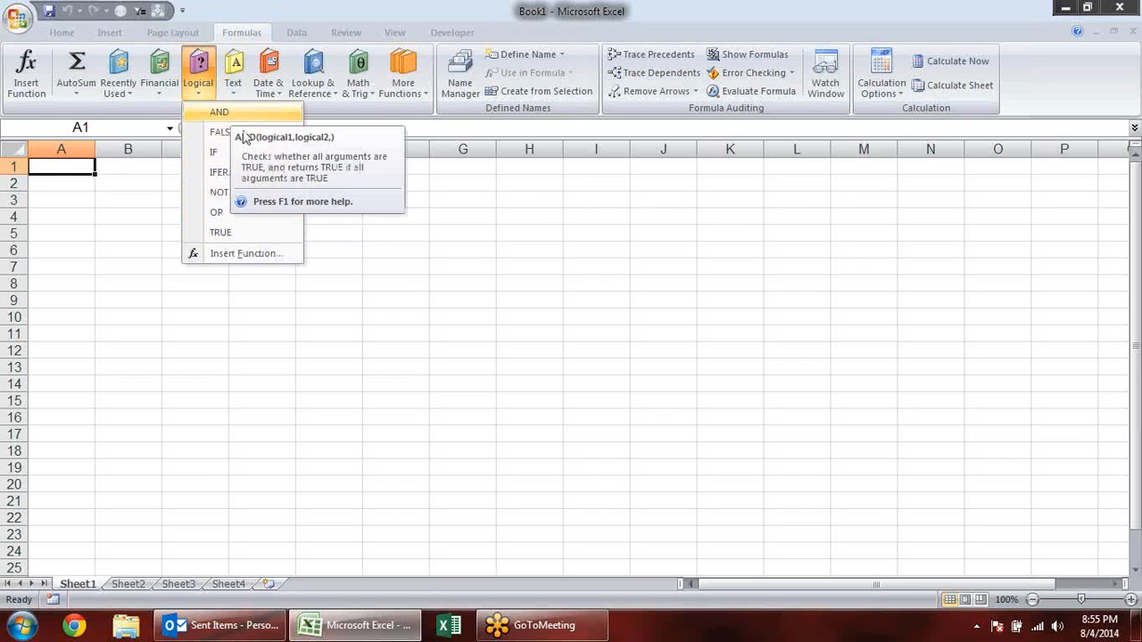
click(100, 187)
click(89, 183)
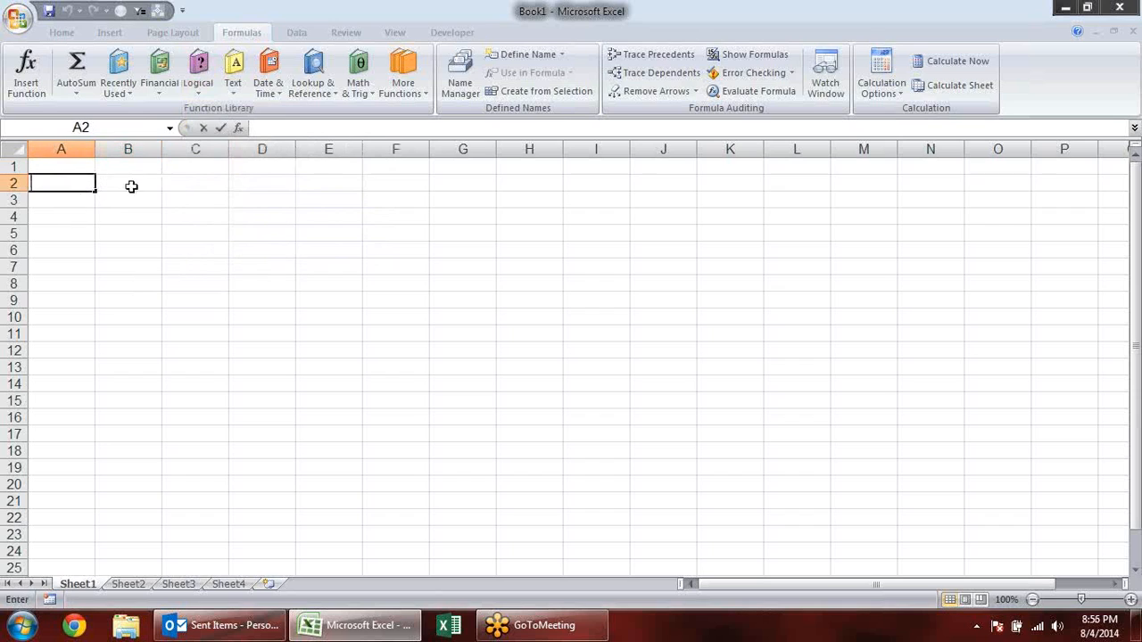
- Enter the invalid formulas =sdfdf in cell C2 and =na in cell C3
click(188, 181)
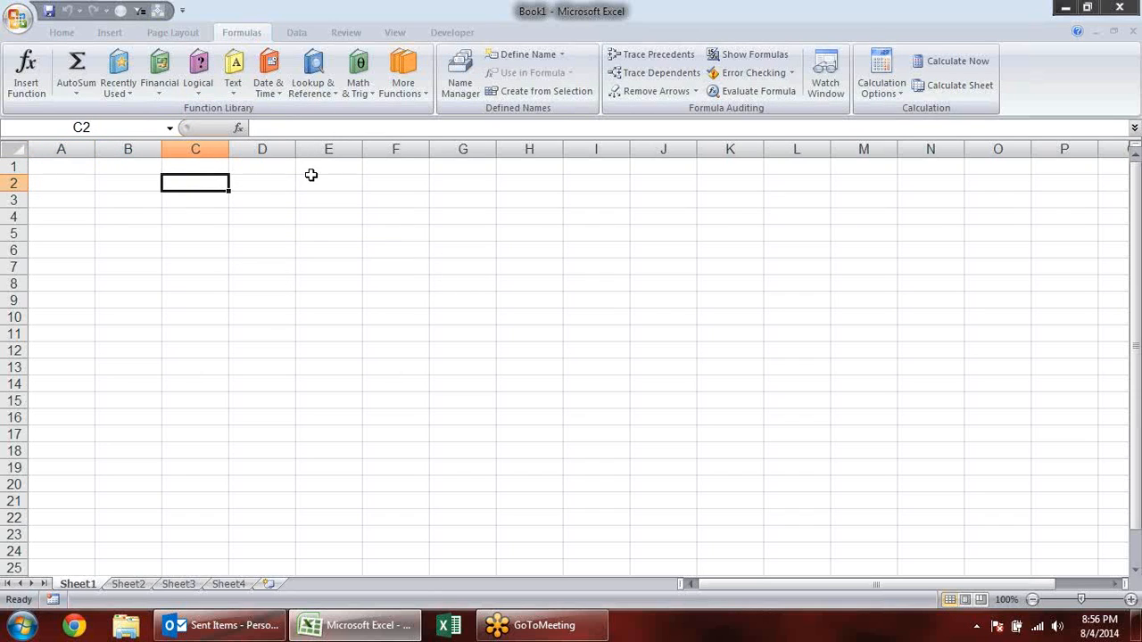
text(=sdfdf)
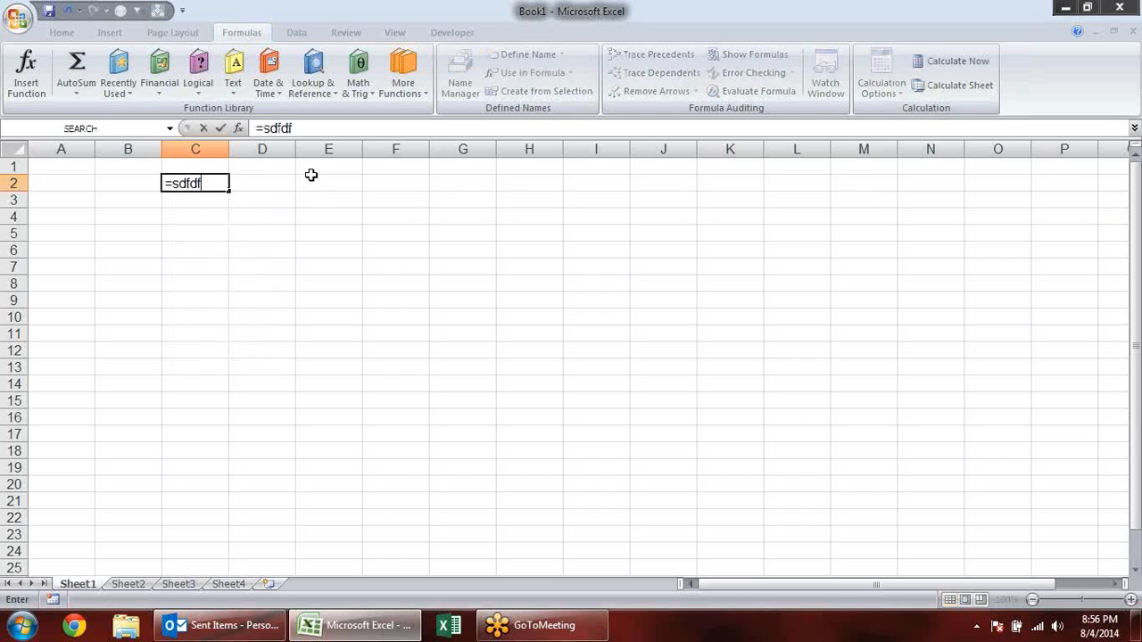
key(Return)
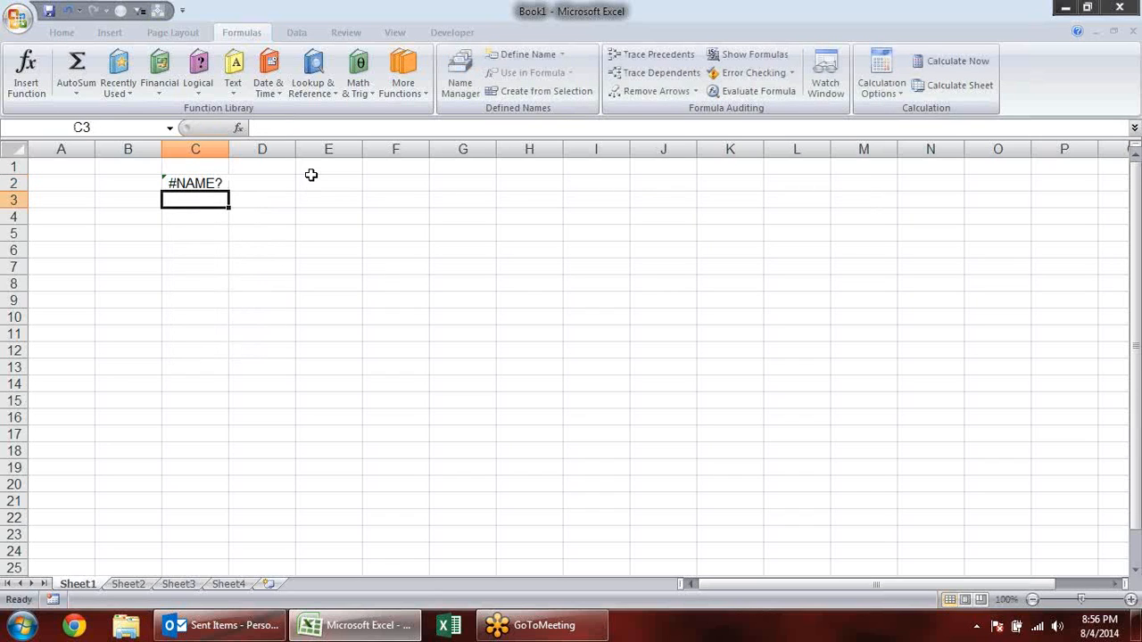
text(=)
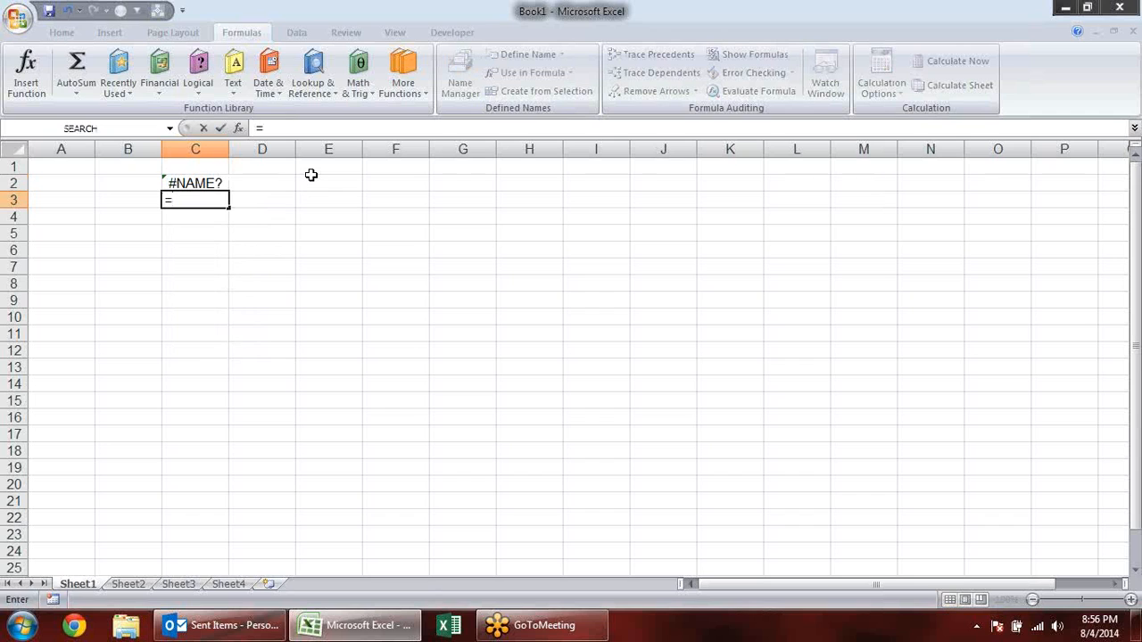
text(fd)
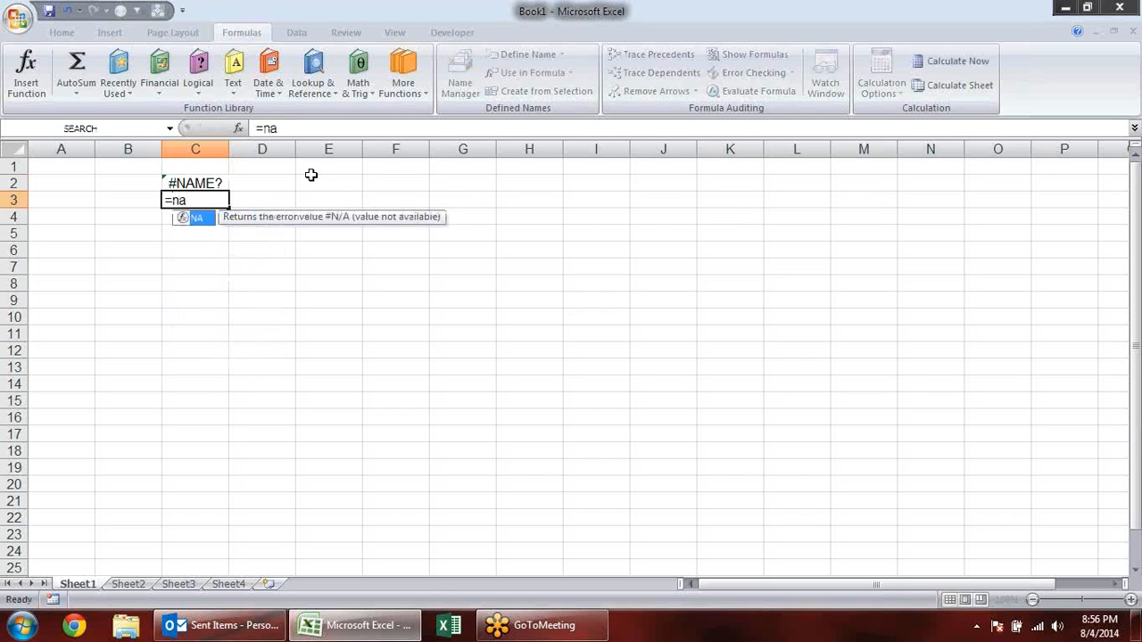
key(Return)
- Enter the formula =NA() in cell C4
text(=)
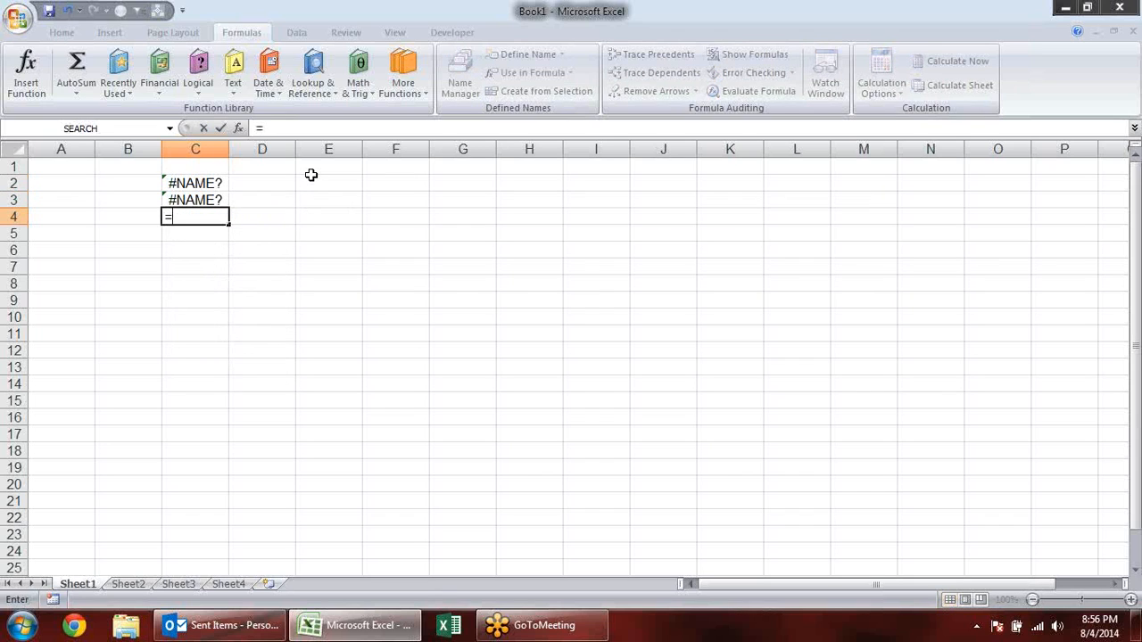
text(na()
key(Return)
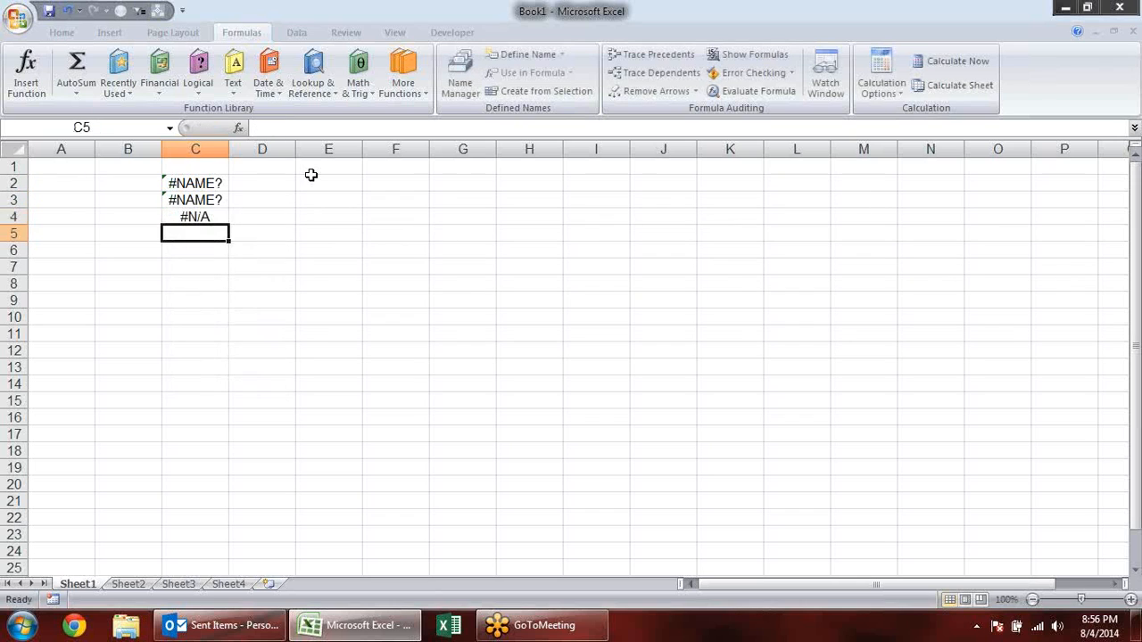
click(213, 200)
click(212, 211)
drag(212, 183, 212, 230)
click(265, 282)
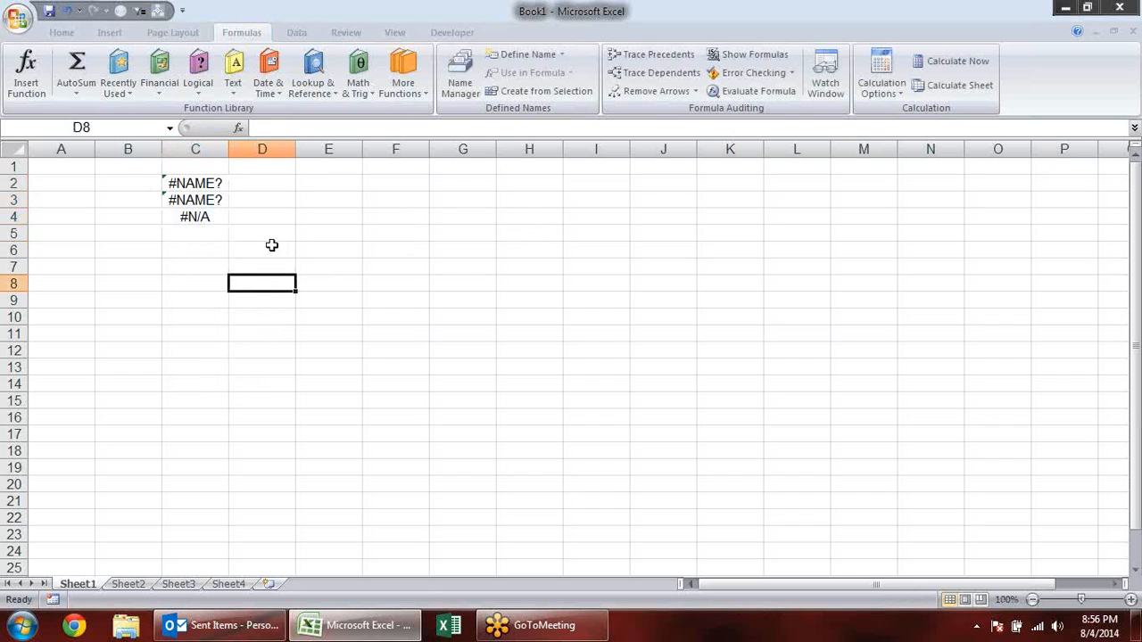
click(272, 246)
- Enter 2 in cell A5 and 0 in cell B5
click(69, 233)
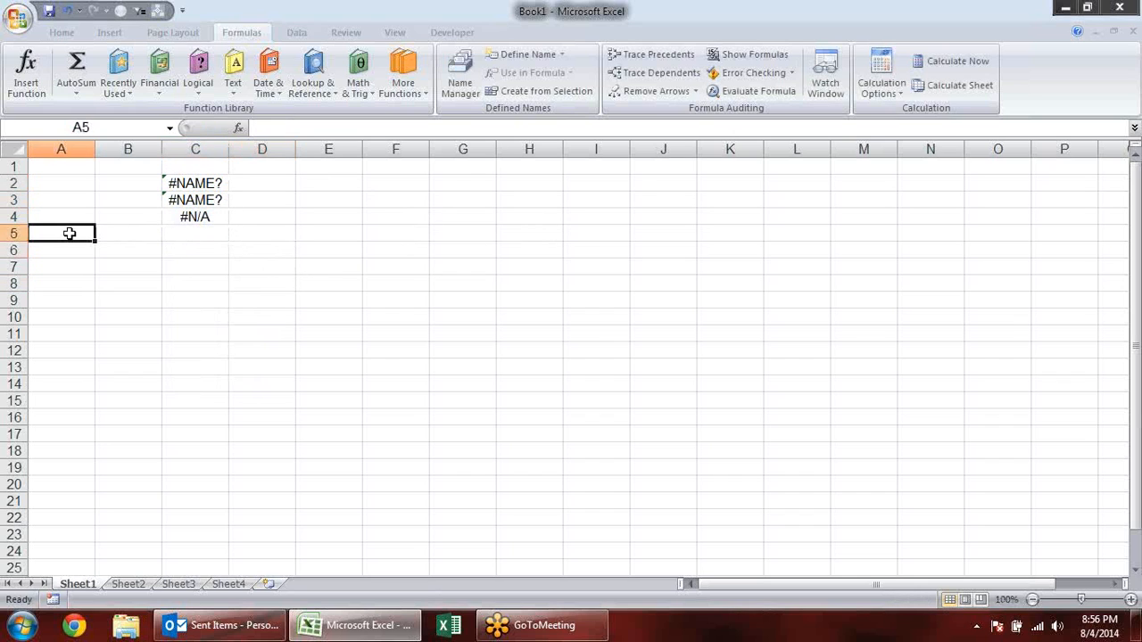
text(2)
key(Tab)
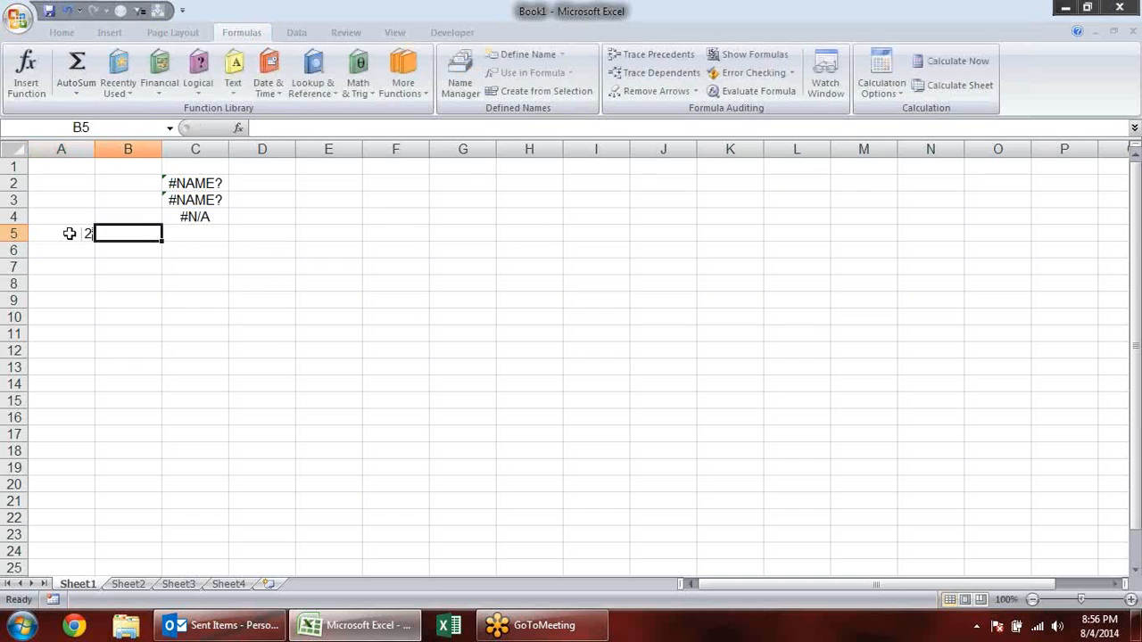
text(0)
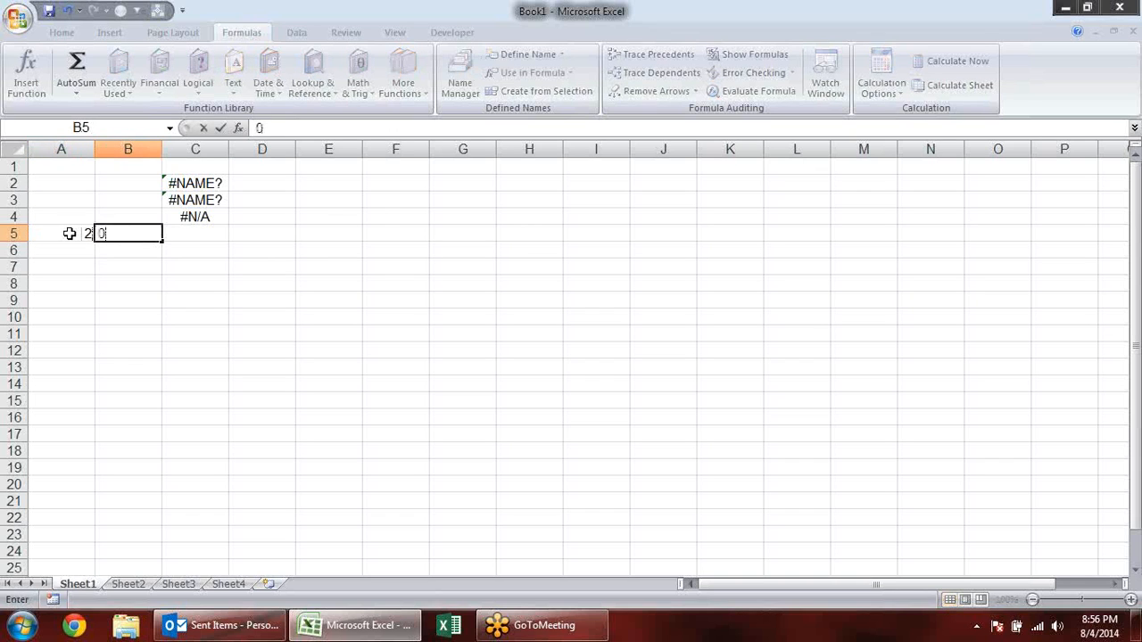
click(200, 270)
- Enter the division formula =A5/B5 in cell C5
click(176, 229)
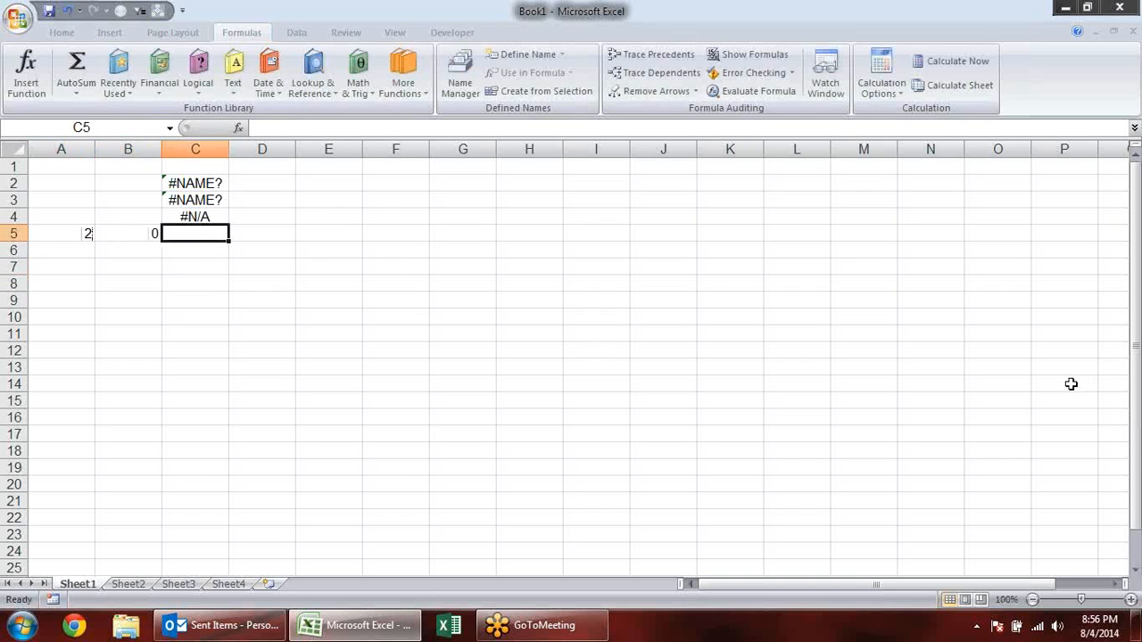
text(=)
key(Left)
key(Left)
text(/)
key(Left)
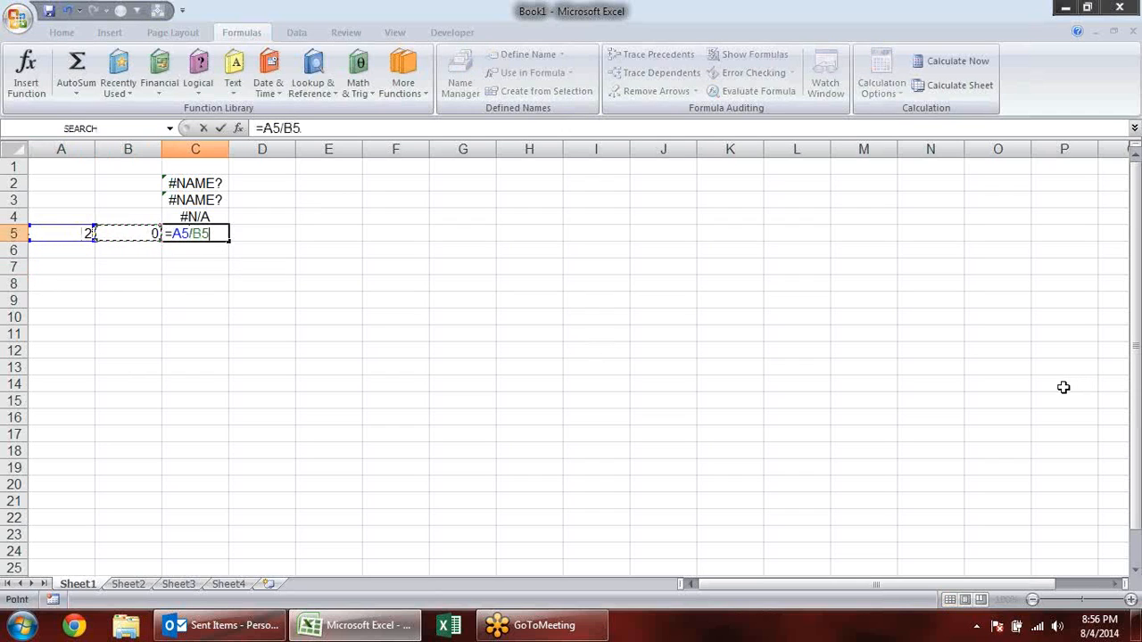
key(Return)
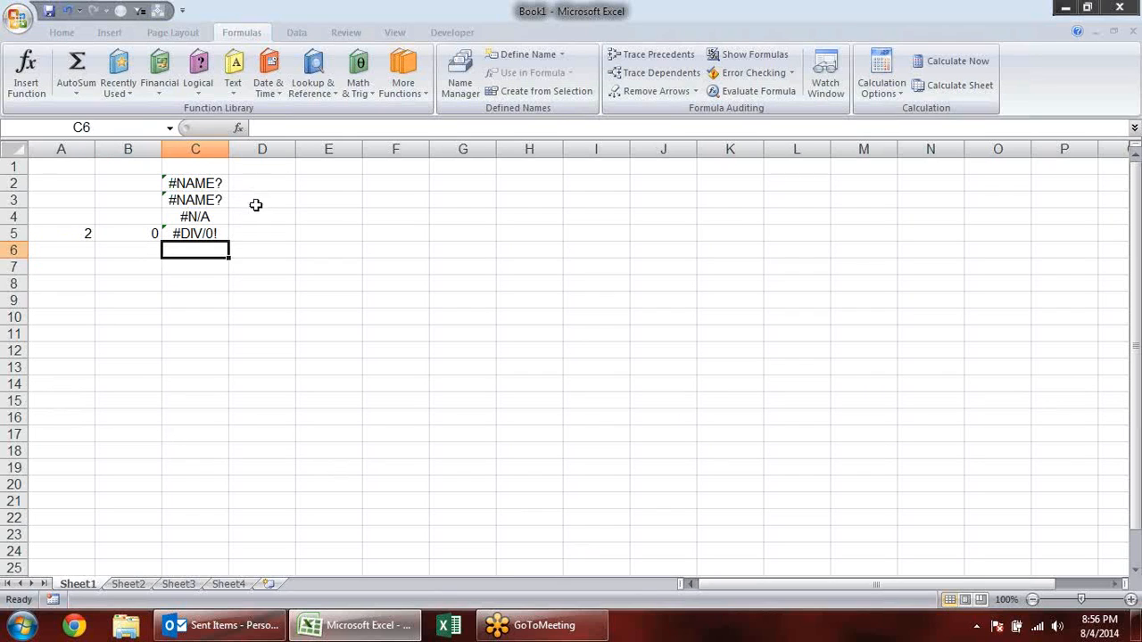
- Fill the values in A5:B5 and the division formula in C5 down through row 13
click(208, 233)
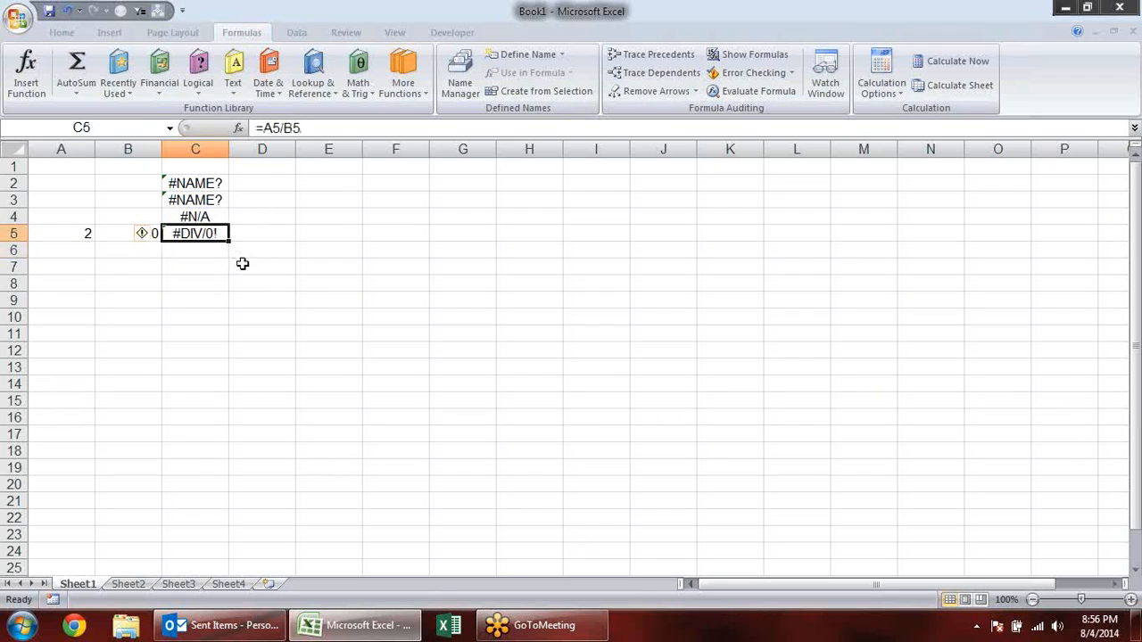
click(90, 233)
click(130, 235)
click(89, 234)
drag(98, 235, 143, 369)
click(220, 234)
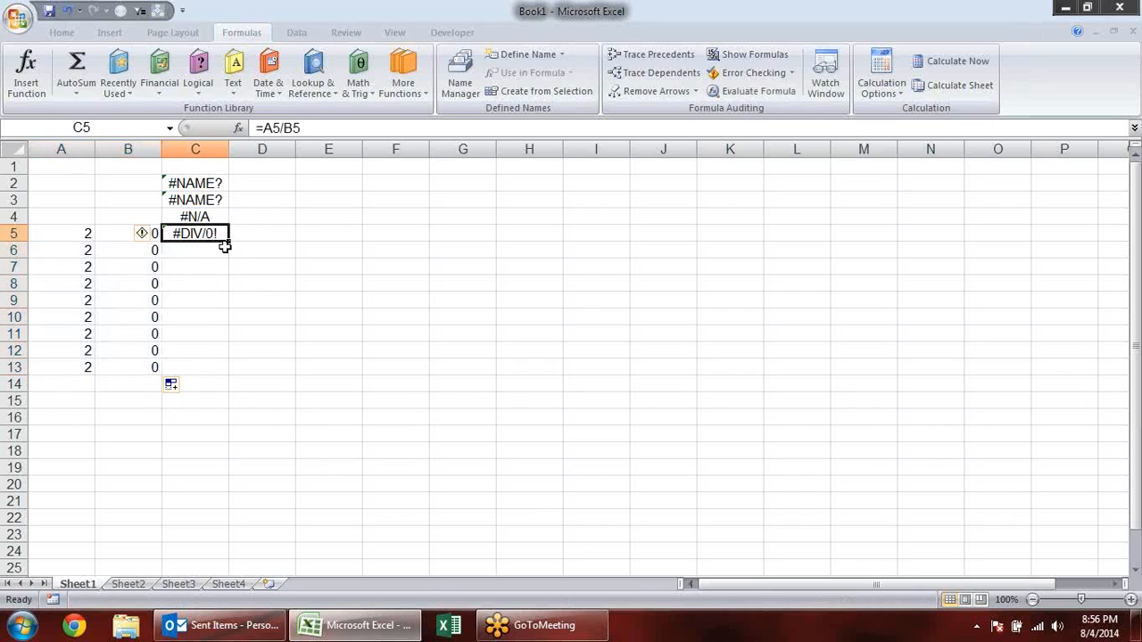
drag(228, 241, 206, 378)
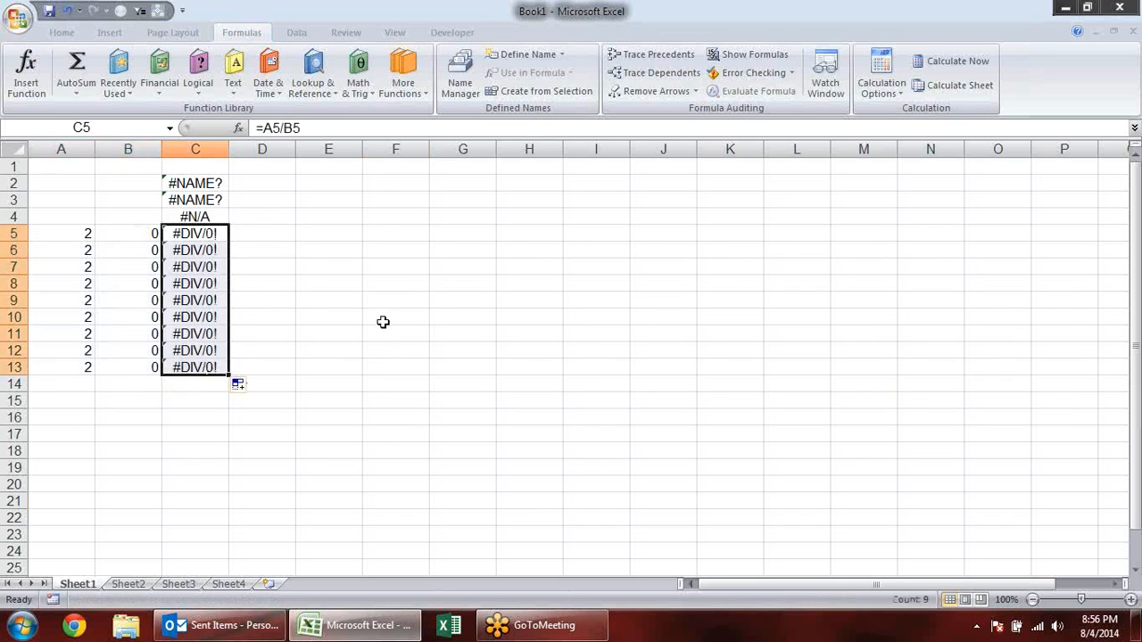
click(384, 319)
- Change the divisors in column B to 2 in B7 and 3 in B8
click(145, 265)
click(142, 306)
click(136, 348)
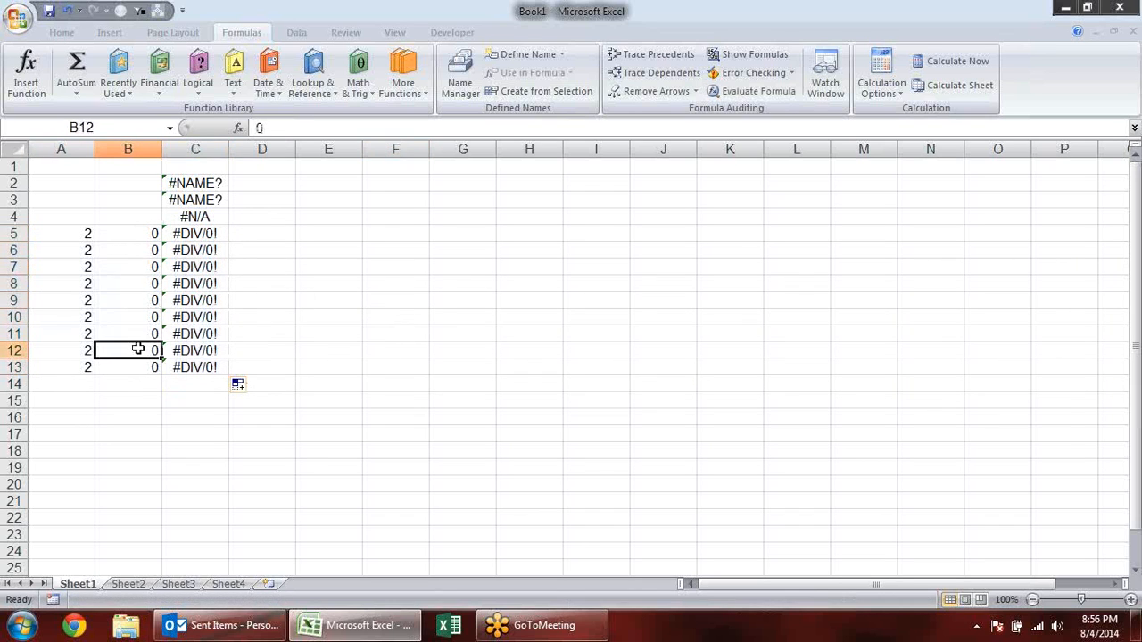
click(146, 270)
text(2)
key(Return)
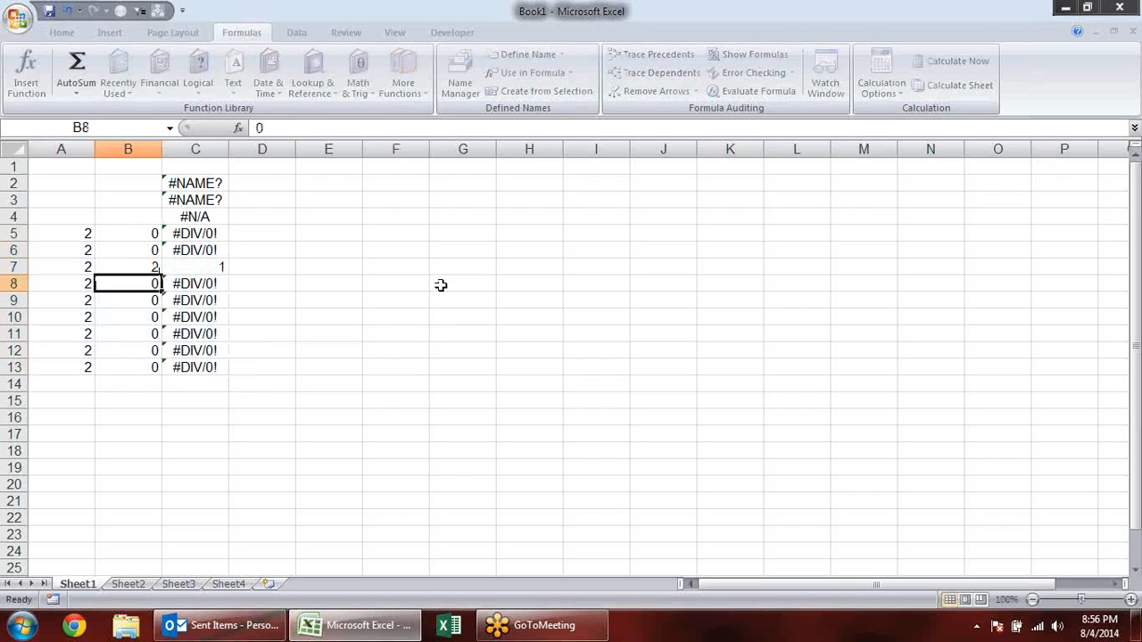
text(3)
key(Return)
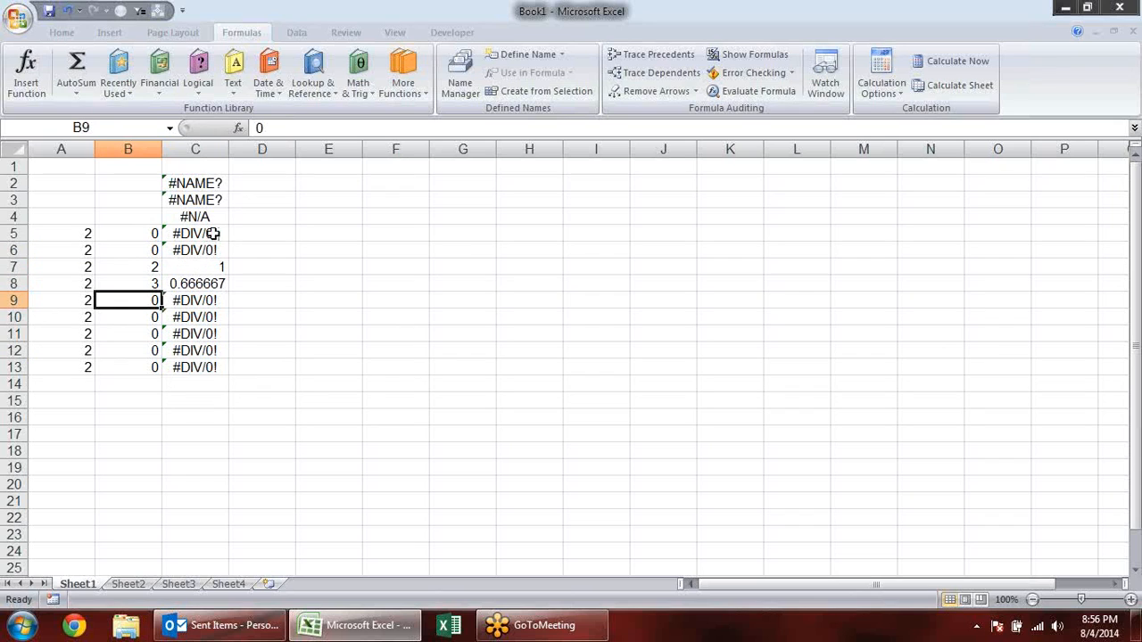
- Clear the sample error formulas from cells C1:C4
drag(214, 219, 224, 161)
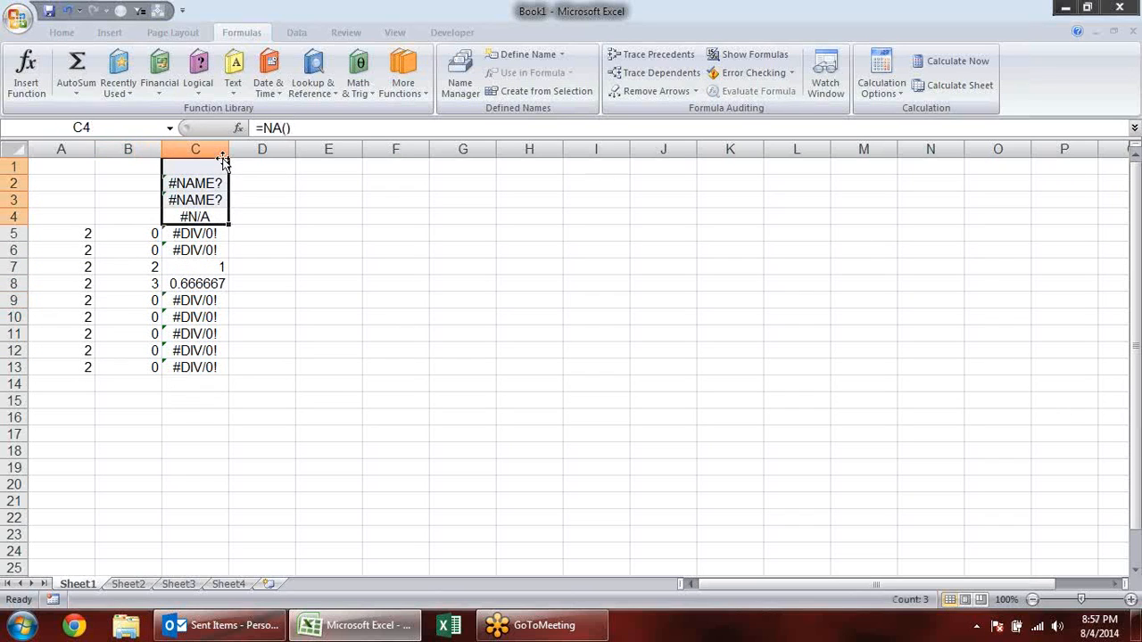
key(Delete)
click(299, 314)
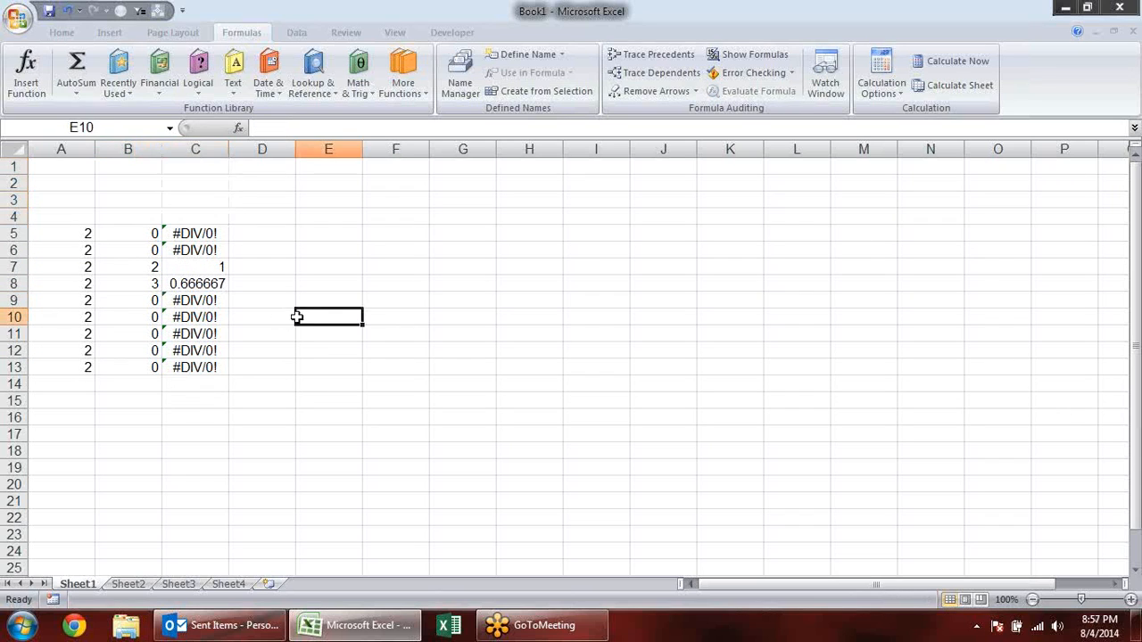
- Wrap the division in C5 in IFERROR with an empty string as the error value: =IFERROR(A5/B5,"")
double_click(207, 232)
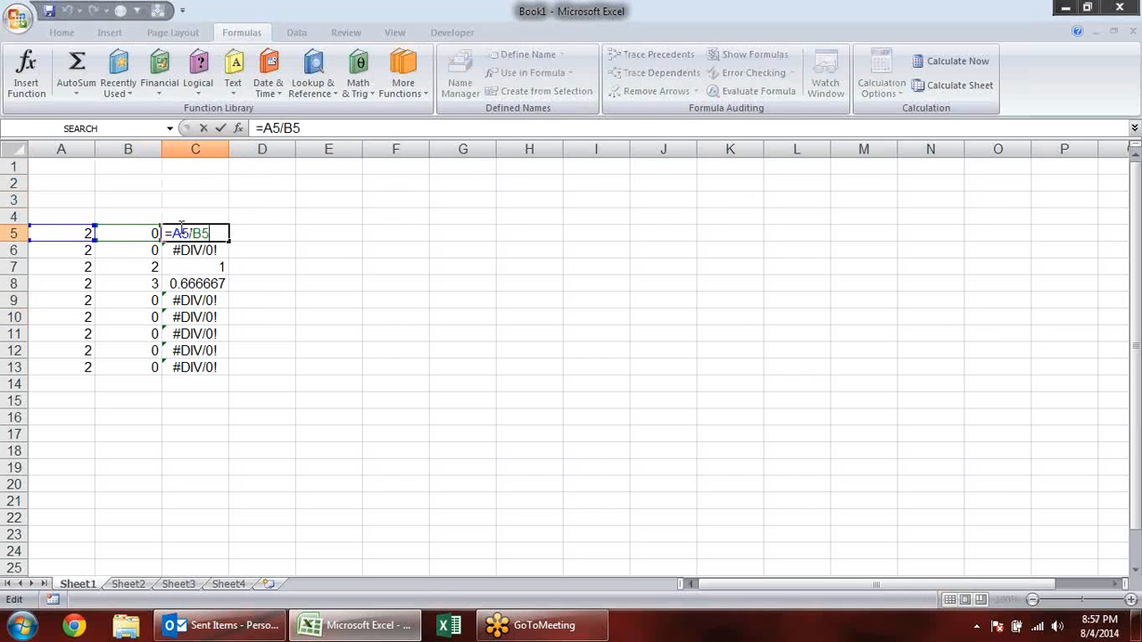
text(if)
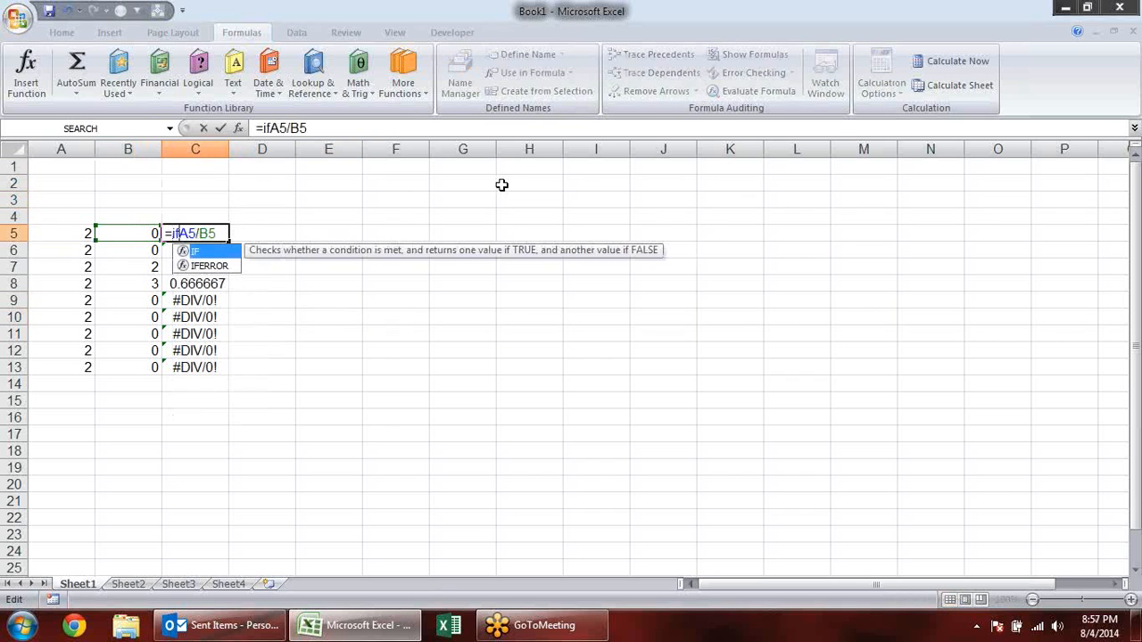
key(Down)
key(Tab)
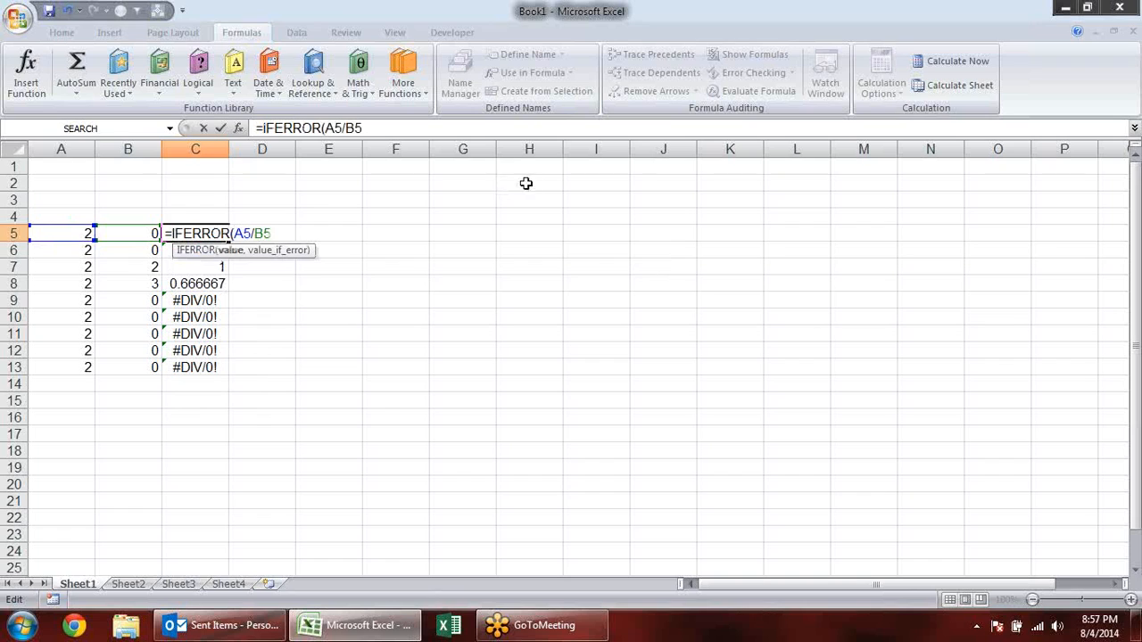
click(231, 253)
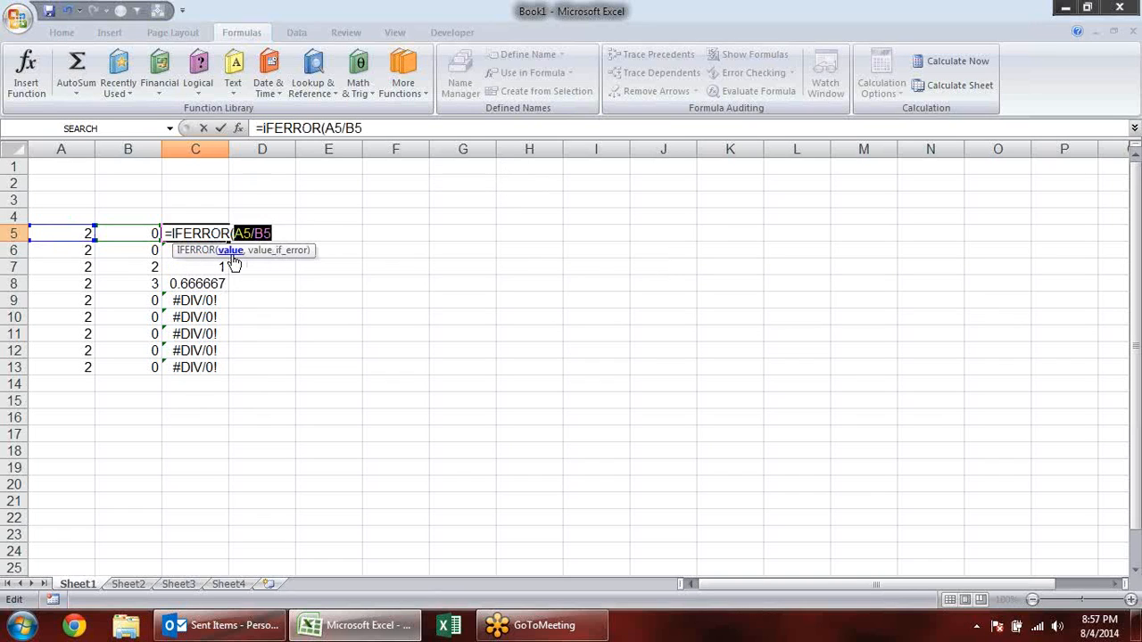
click(290, 232)
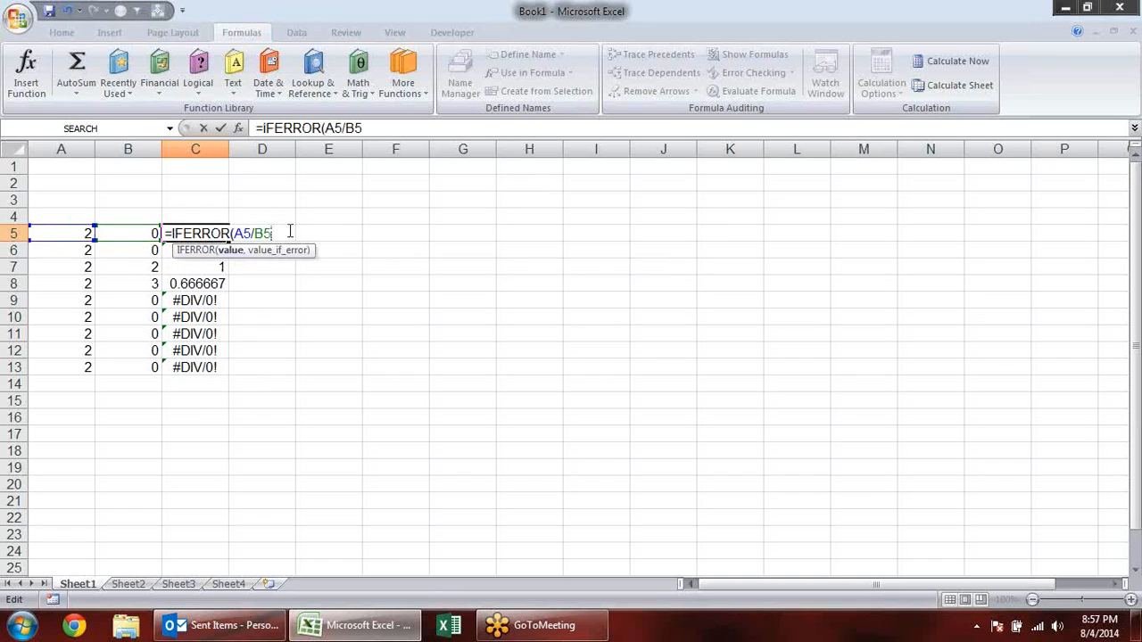
text(,)
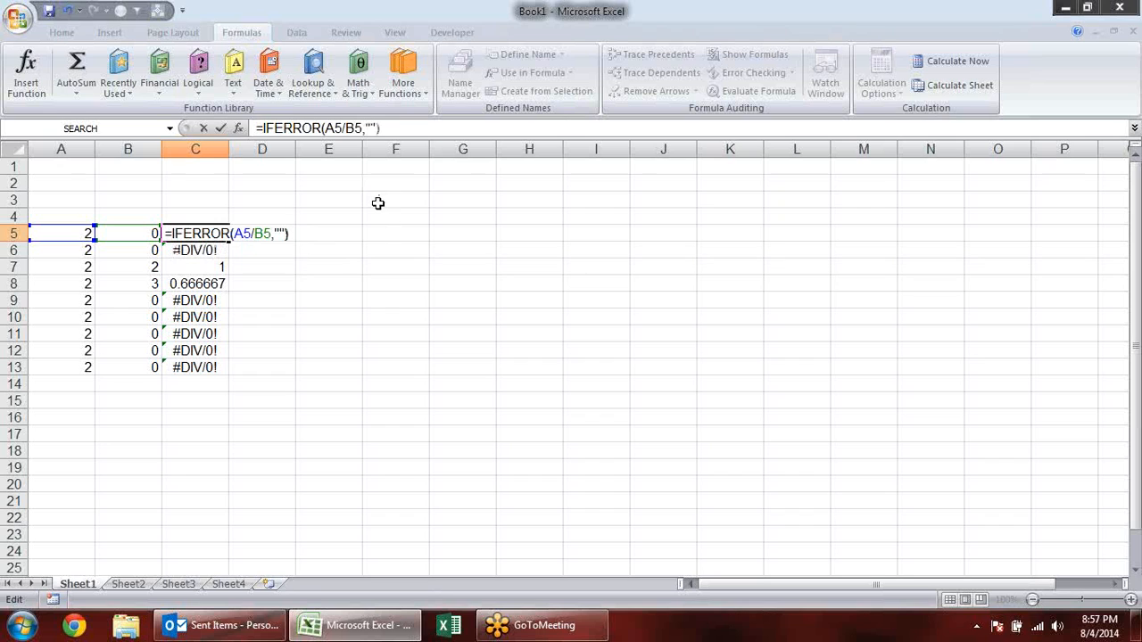
key(Return)
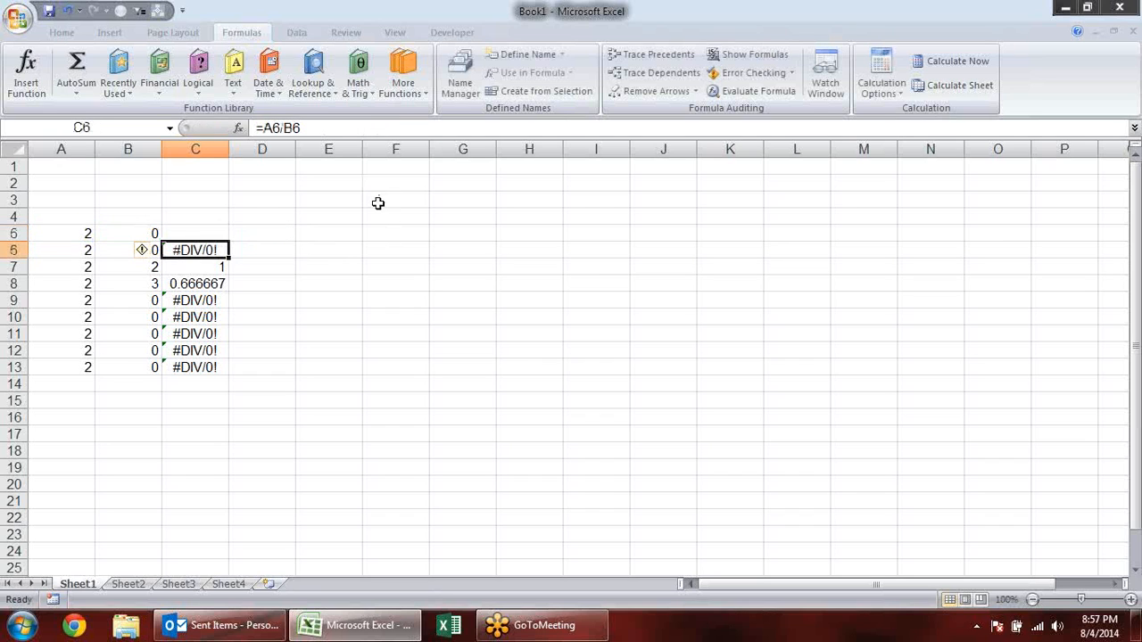
- Fill the IFERROR formula from C5 down through C13
click(223, 230)
drag(228, 241, 232, 377)
click(235, 382)
click(298, 280)
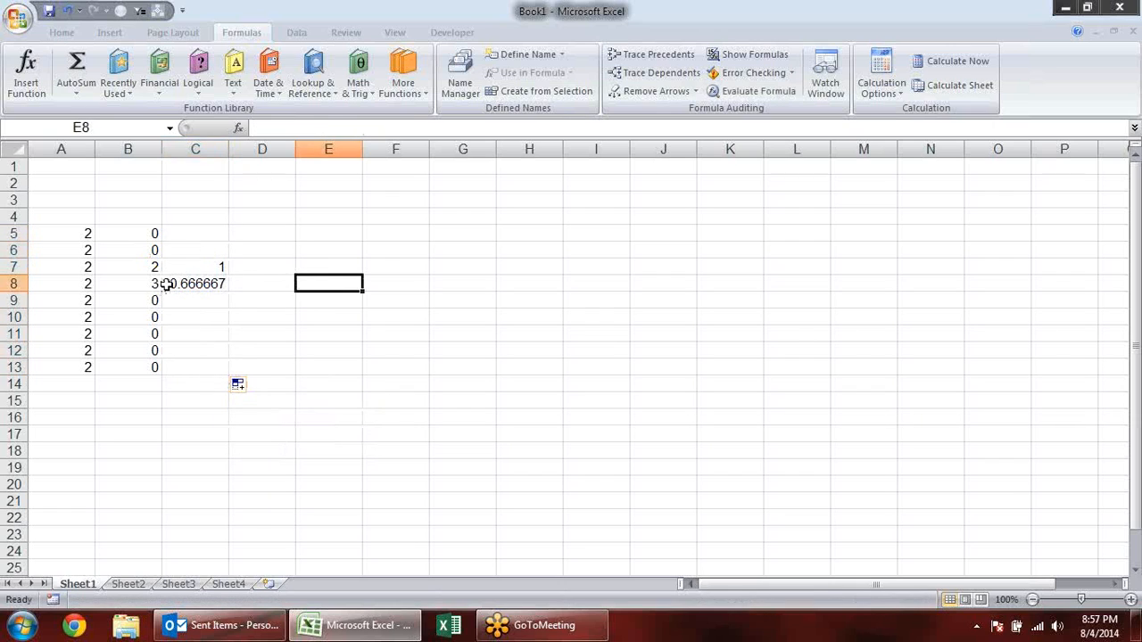
- Test the IFERROR formulas by setting B5 to 4 and B6 to 21
click(191, 253)
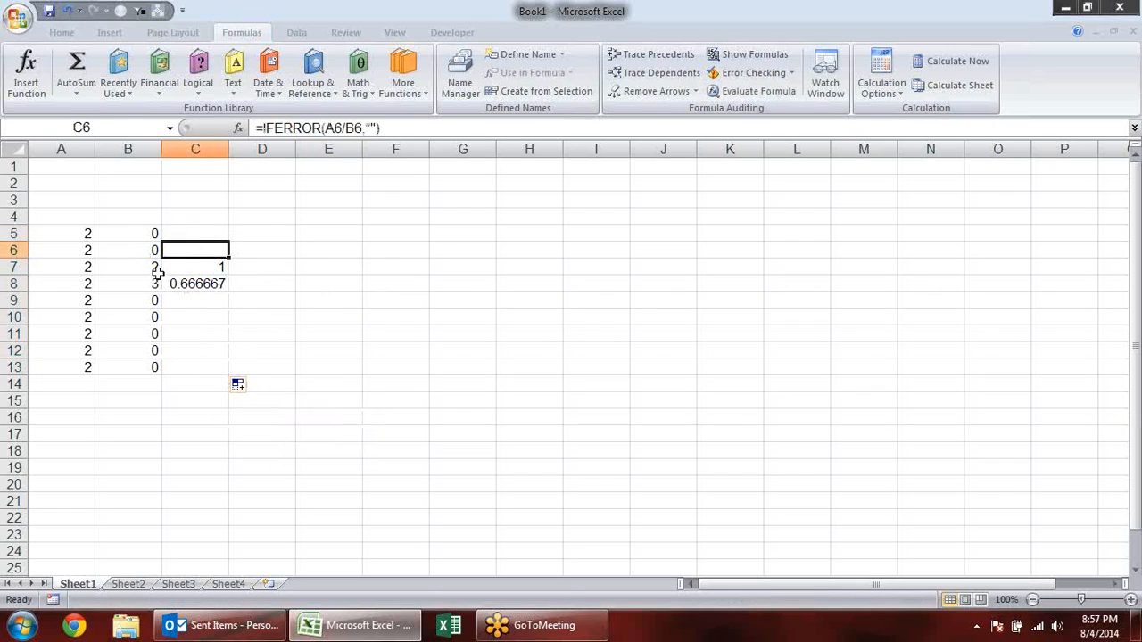
click(141, 235)
text(4)
key(Return)
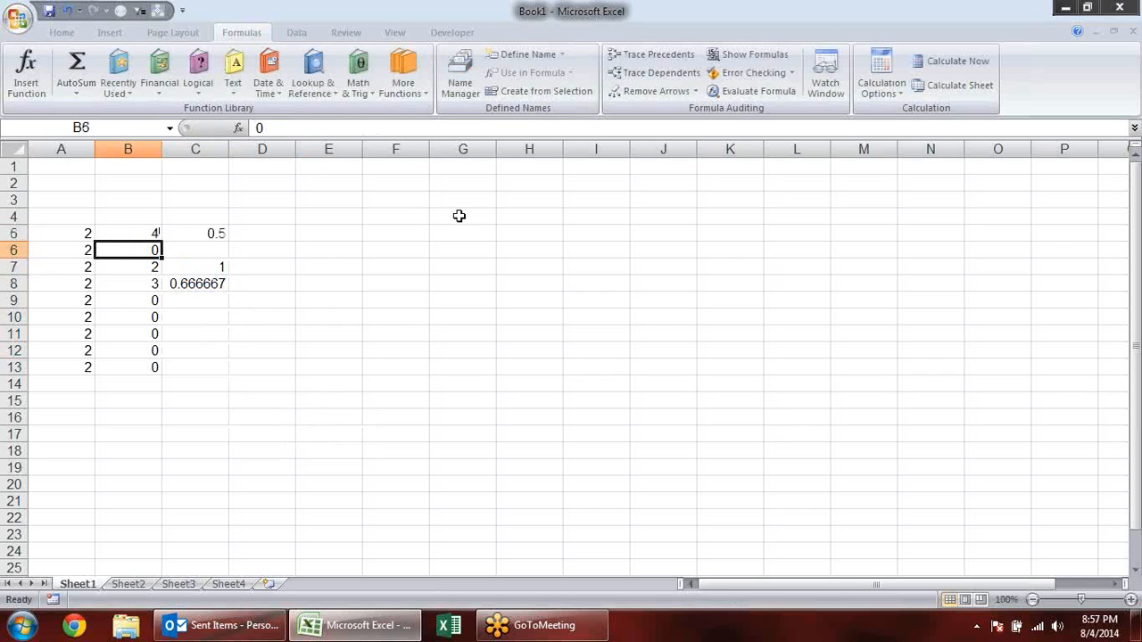
text(21)
key(Return)
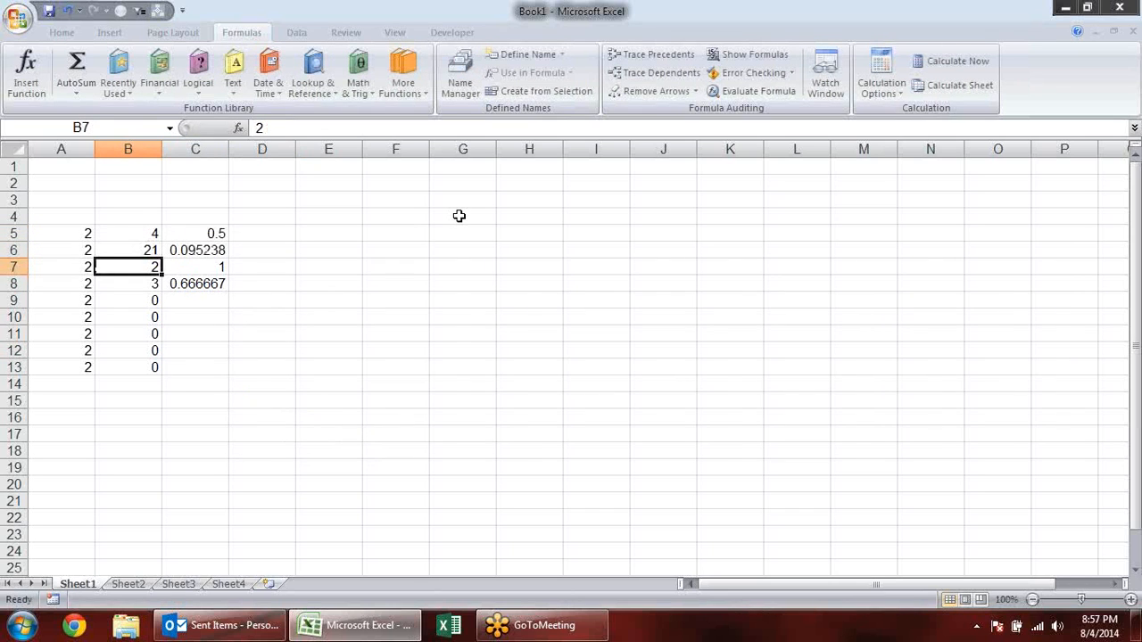
- Set the divisor in B9 to 20 to test its IFERROR formula
key(Return)
key(Return)
text(20)
key(Return)
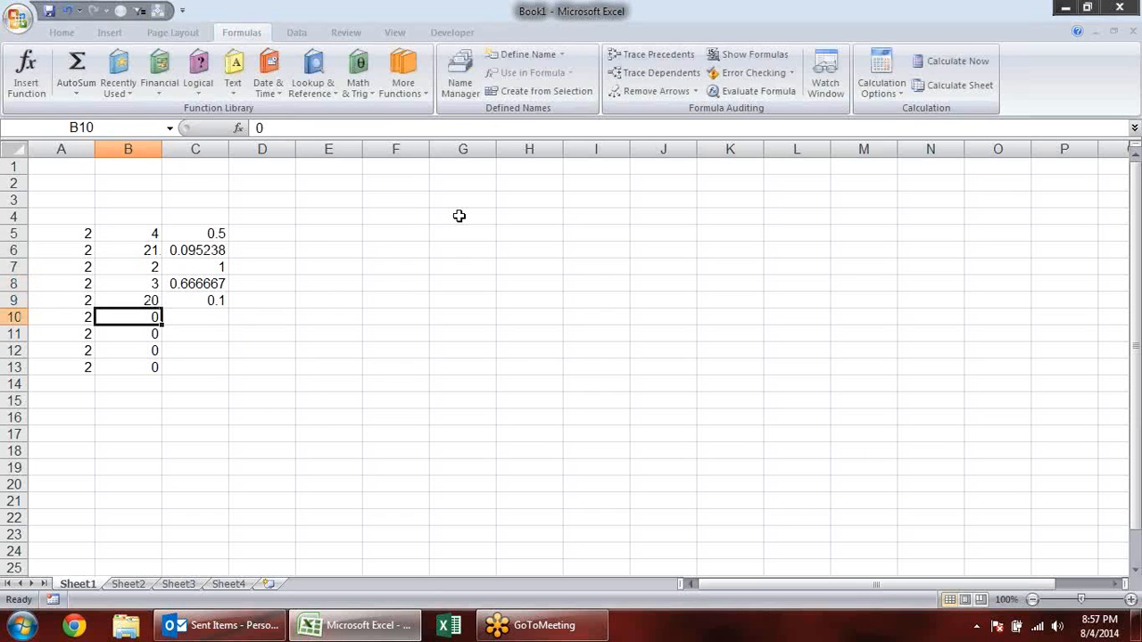
- Inspect the IFERROR formulas behind the blank results in C10, C12 and C13
drag(61, 215, 383, 431)
click(383, 430)
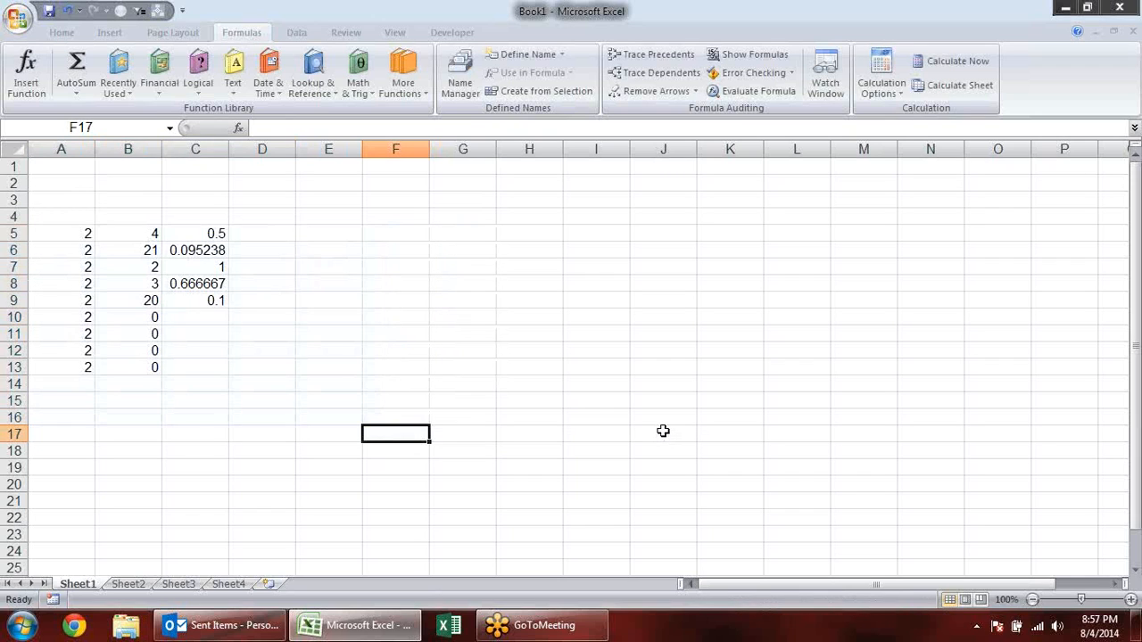
click(52, 219)
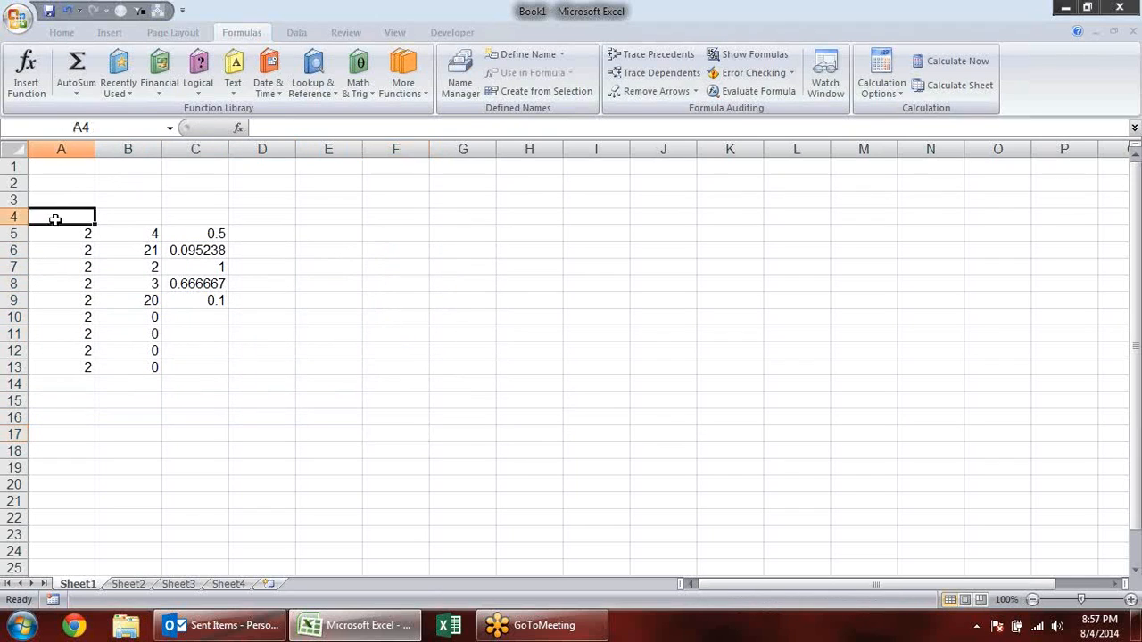
click(207, 319)
click(214, 350)
click(207, 367)
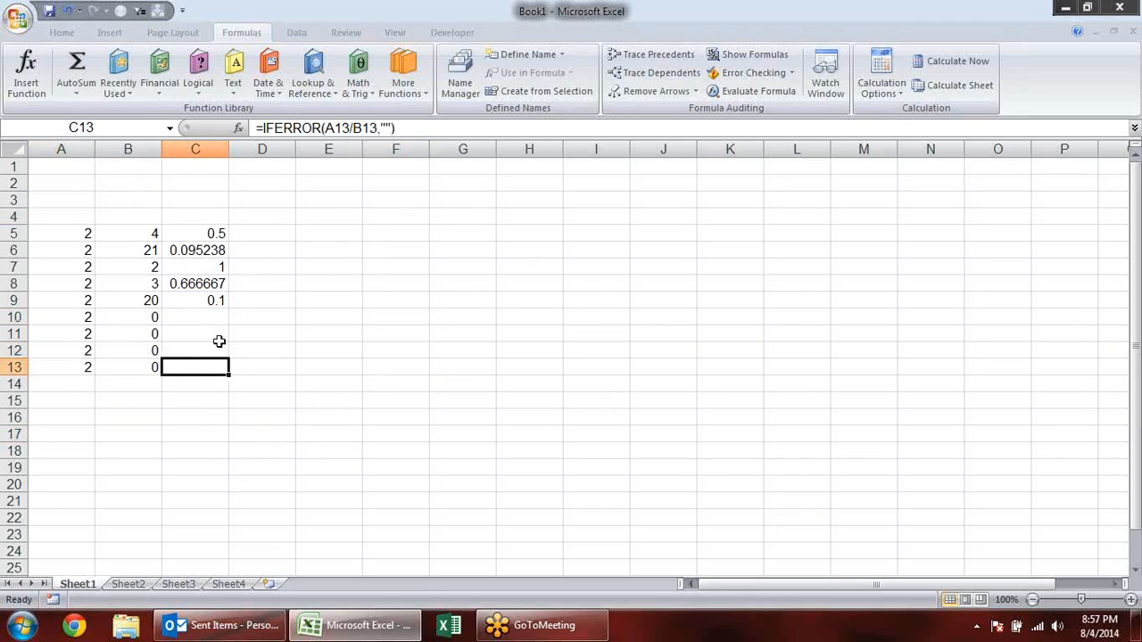
- Clear the division example data and formulas from the range A3:D15
click(42, 205)
drag(42, 204, 297, 406)
key(Delete)
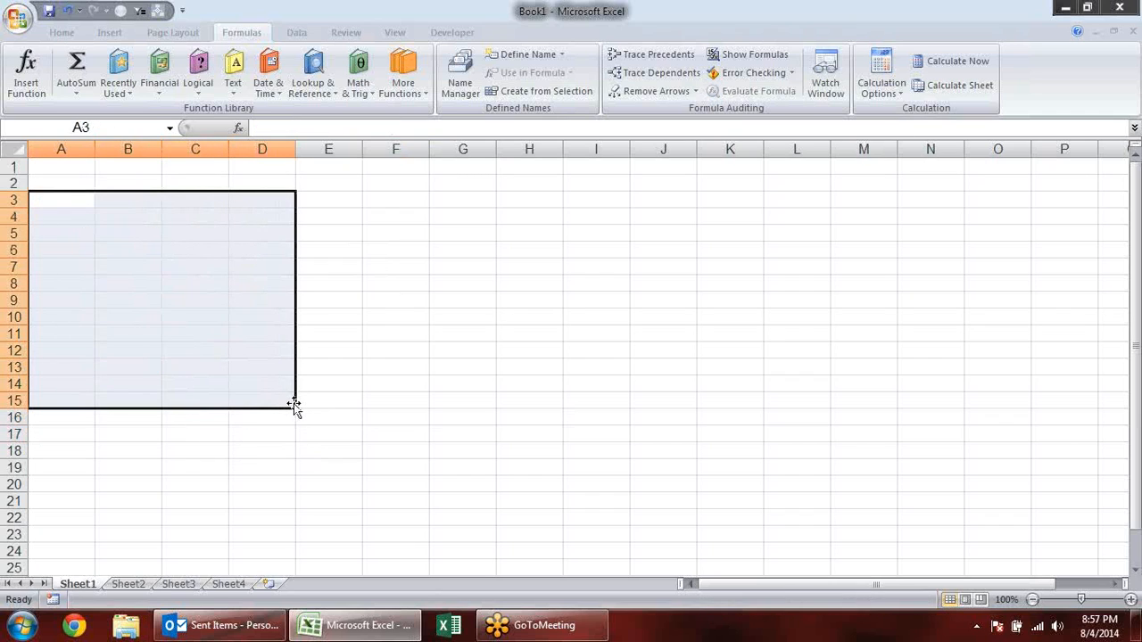
click(306, 291)
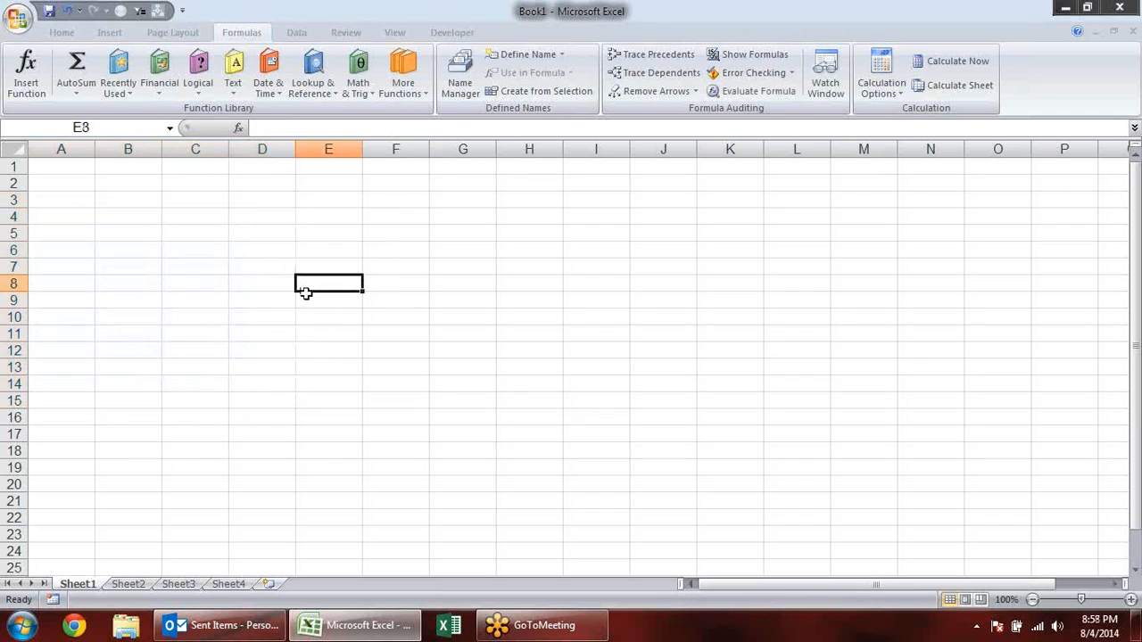
click(39, 203)
click(76, 93)
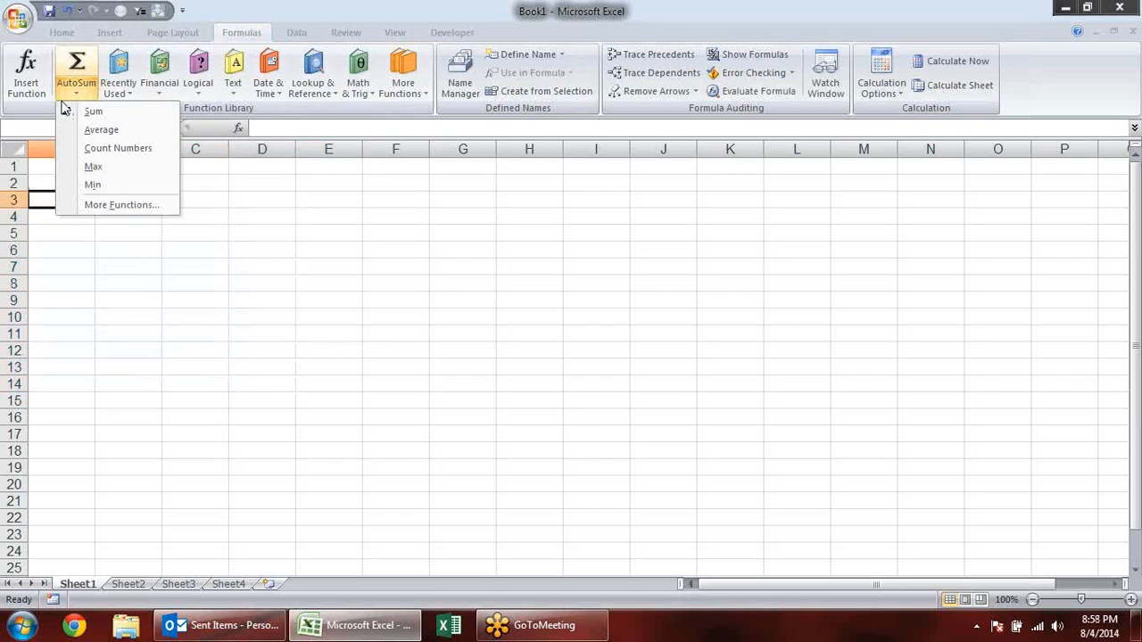
click(276, 306)
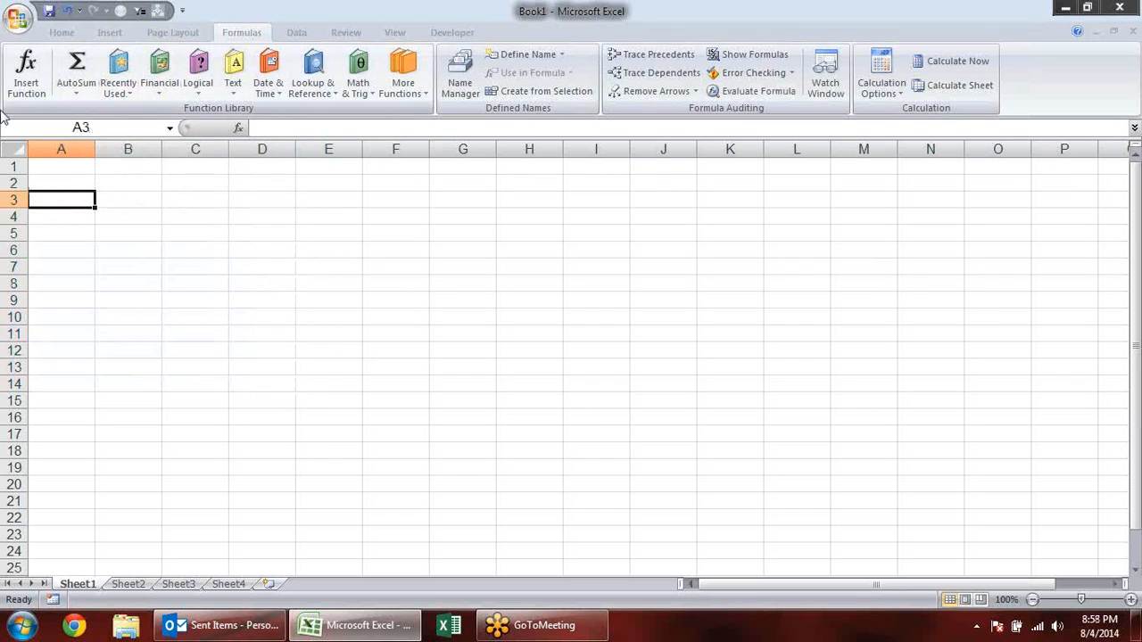
click(200, 90)
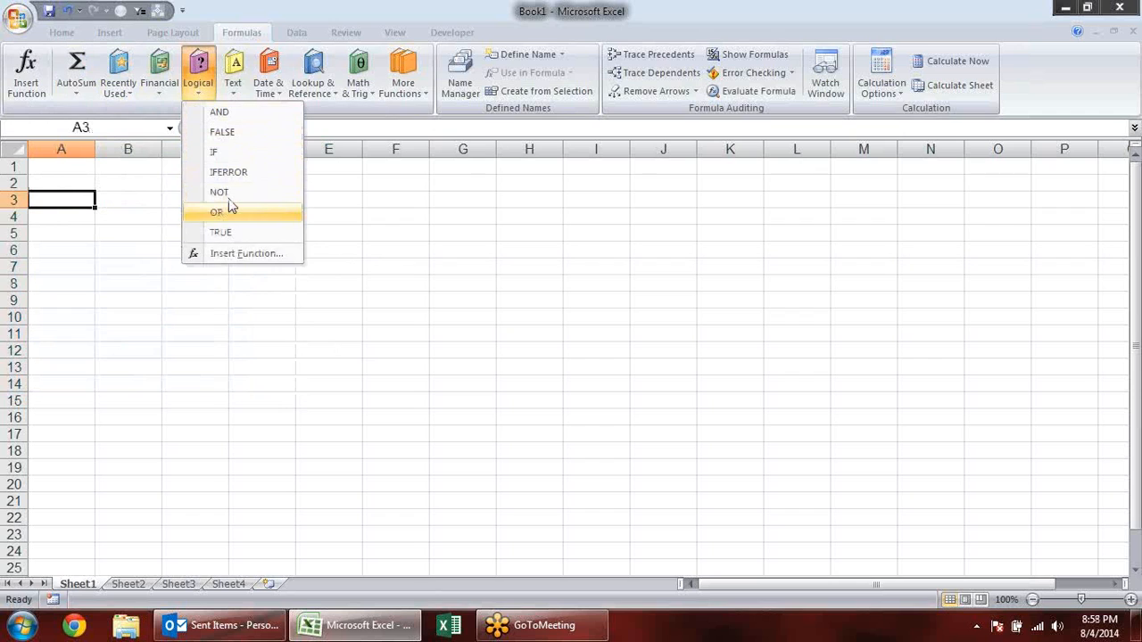
- Enter the logical values TRUE in B3 and FALSE in B4
click(119, 201)
text(true)
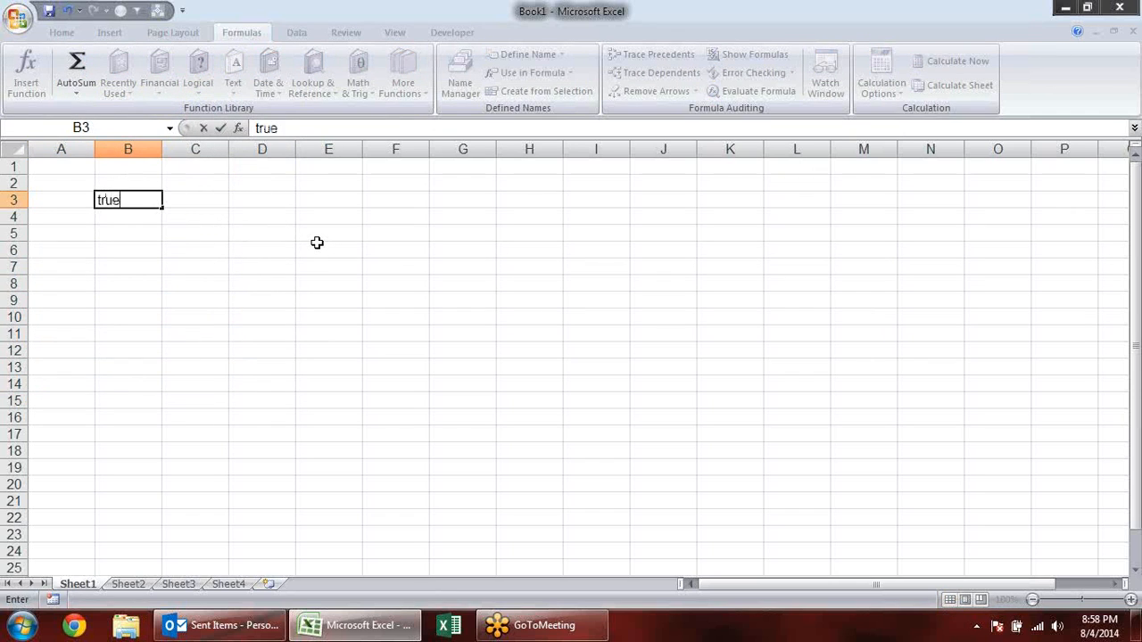
key(Return)
text(False)
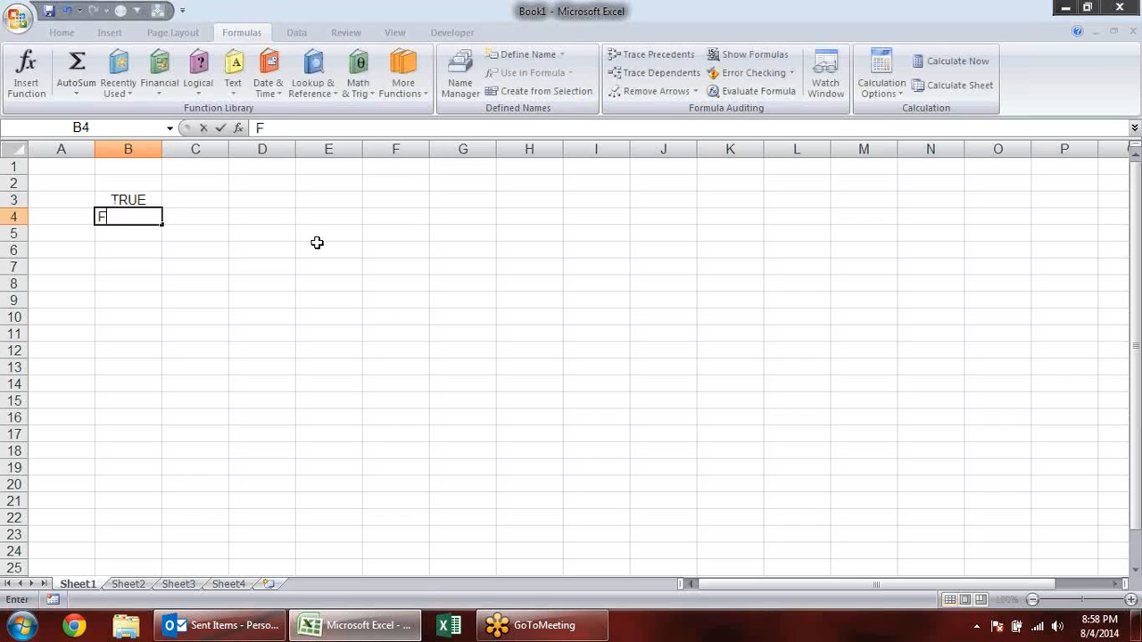
key(Return)
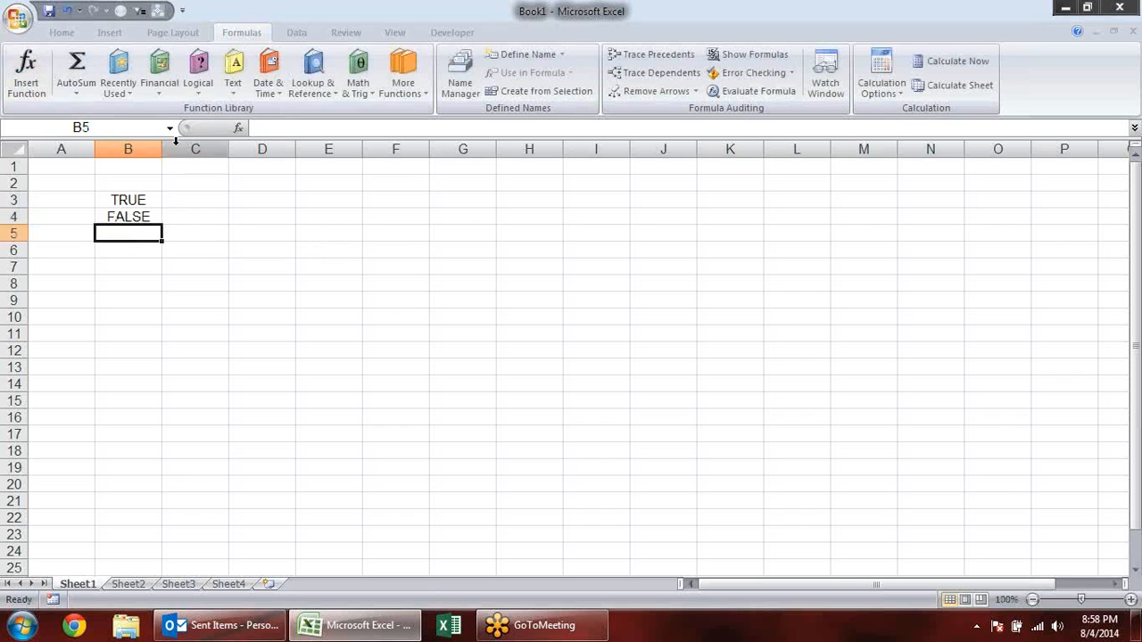
- Enter a NOT formula in C3 that reverses the logical value in B3: =NOT(B3)
click(200, 197)
text(=)
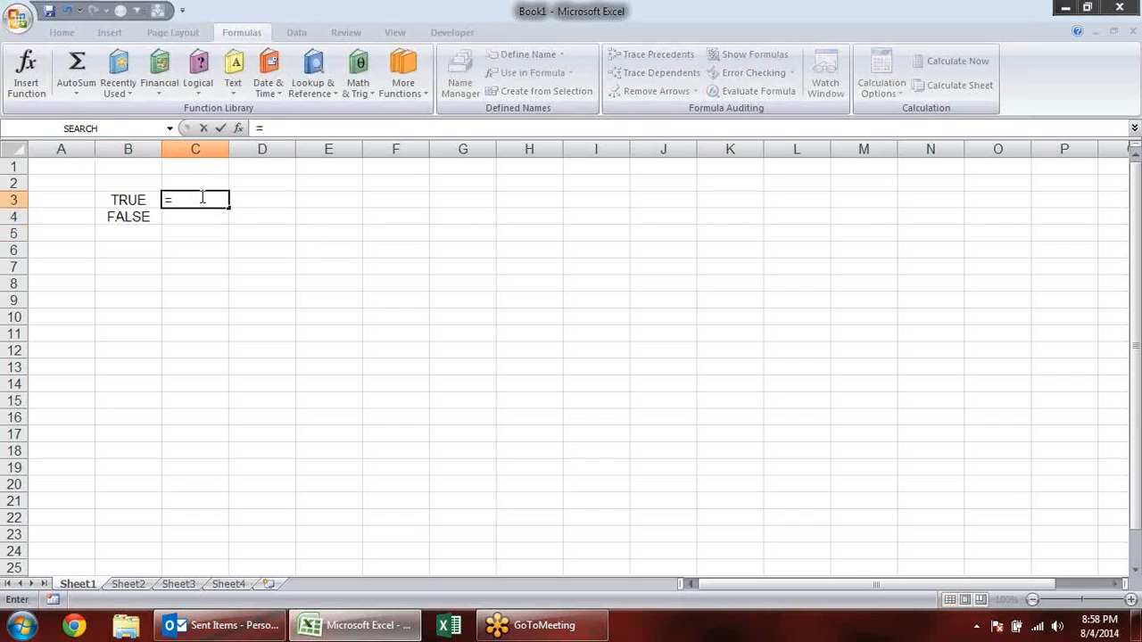
text(not)
key(Tab)
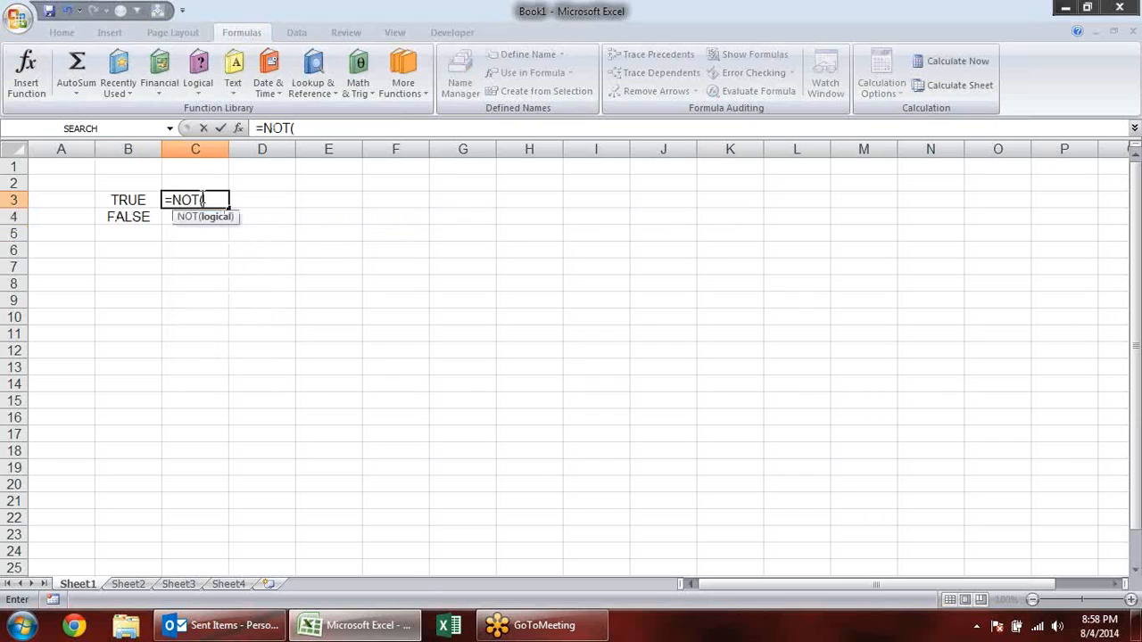
key(Left)
key(Return)
- Enter a NOT formula in C4 that reverses the logical value in B4: =NOT(B4)
text(=)
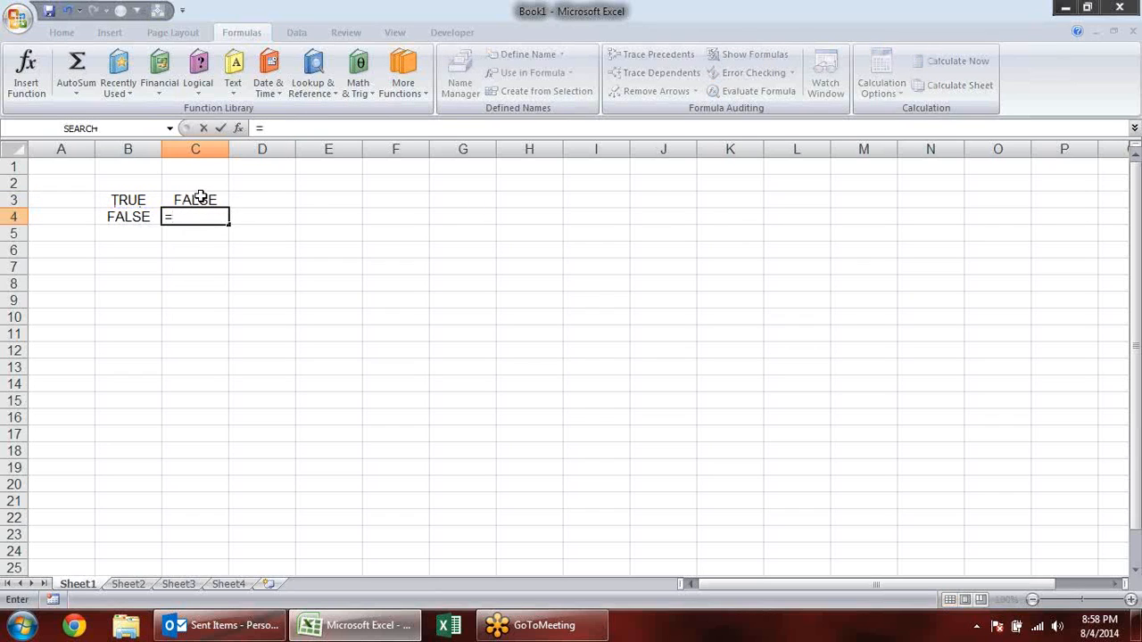
text(not)
key(Tab)
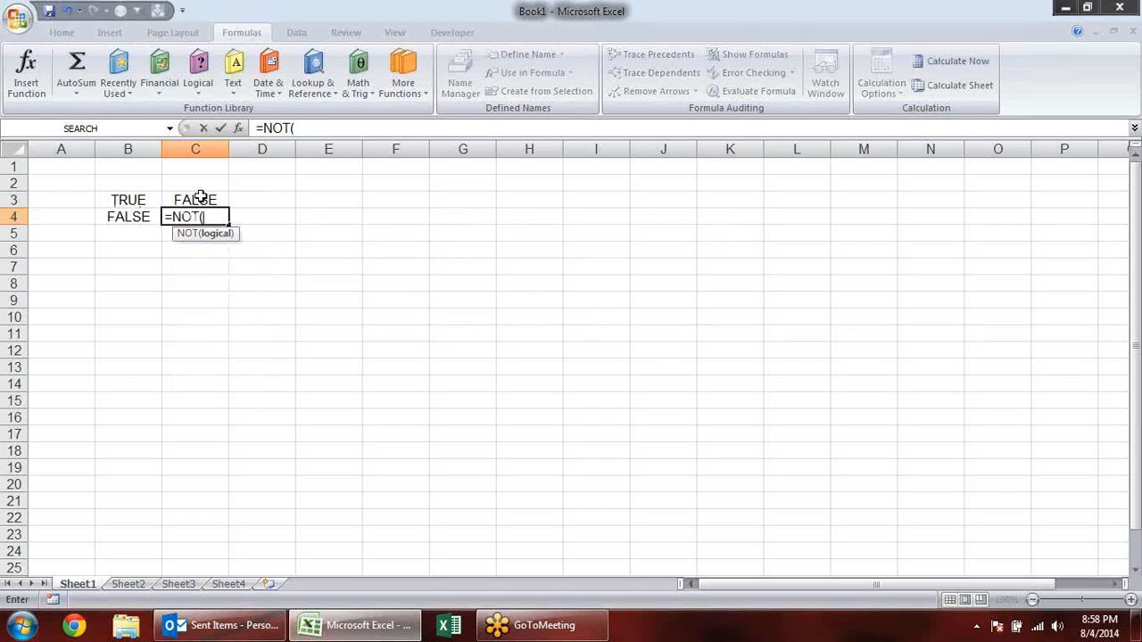
text(B4)
key(Return)
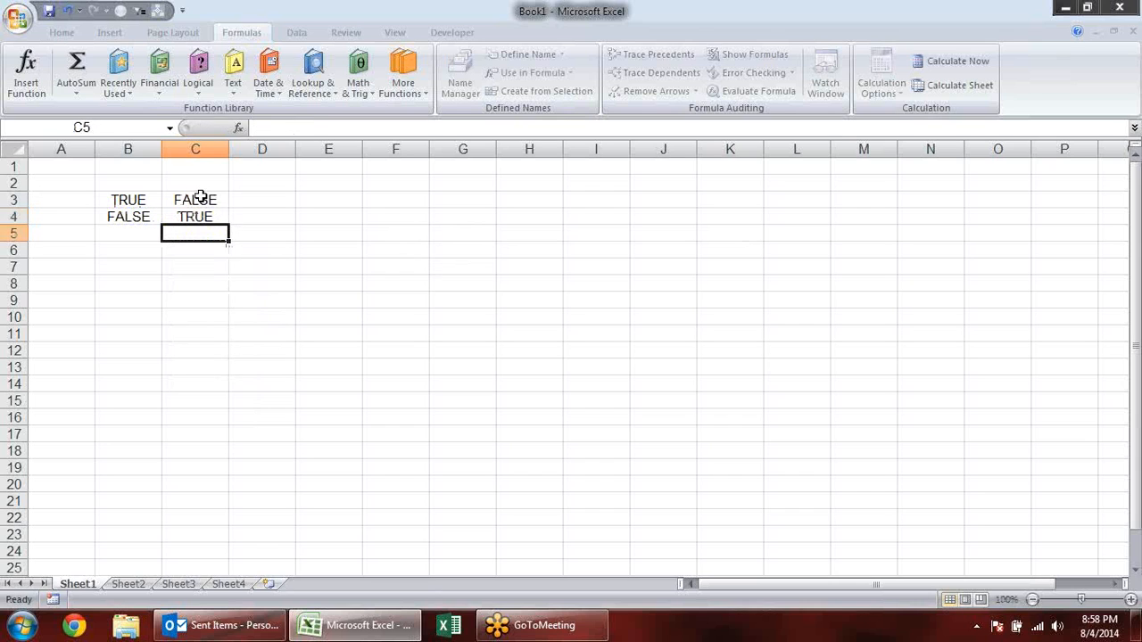
- Inspect the NOT formula and its cell reference in C3 without changing it
click(201, 198)
double_click(200, 198)
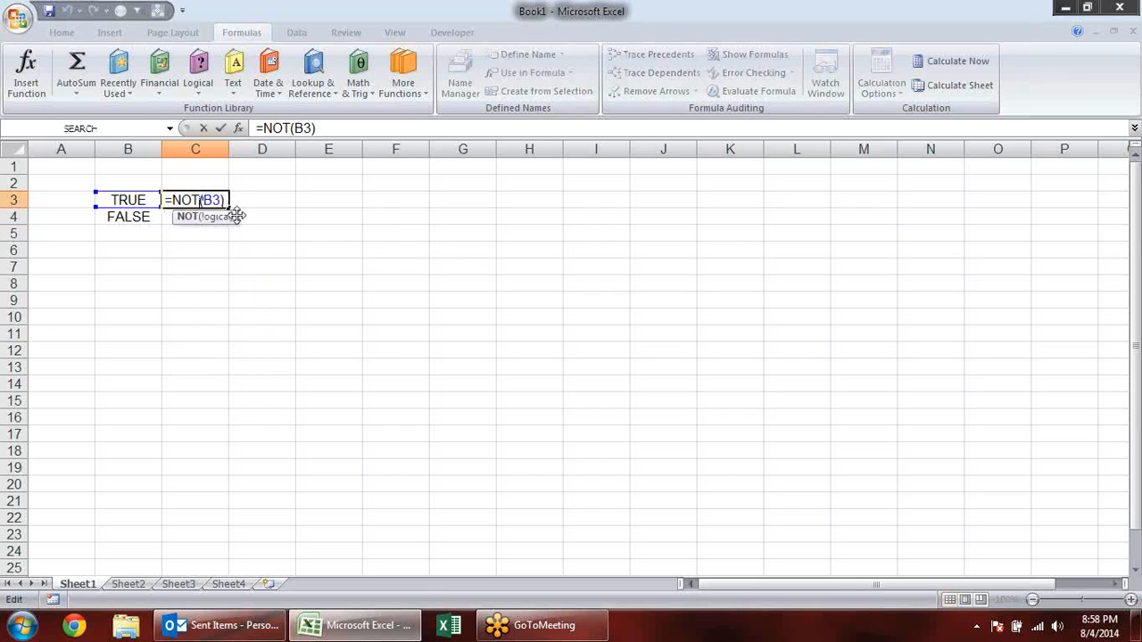
click(218, 217)
key(Escape)
- Enter the comparison numbers 20 in D5 and 10 in E5
click(263, 235)
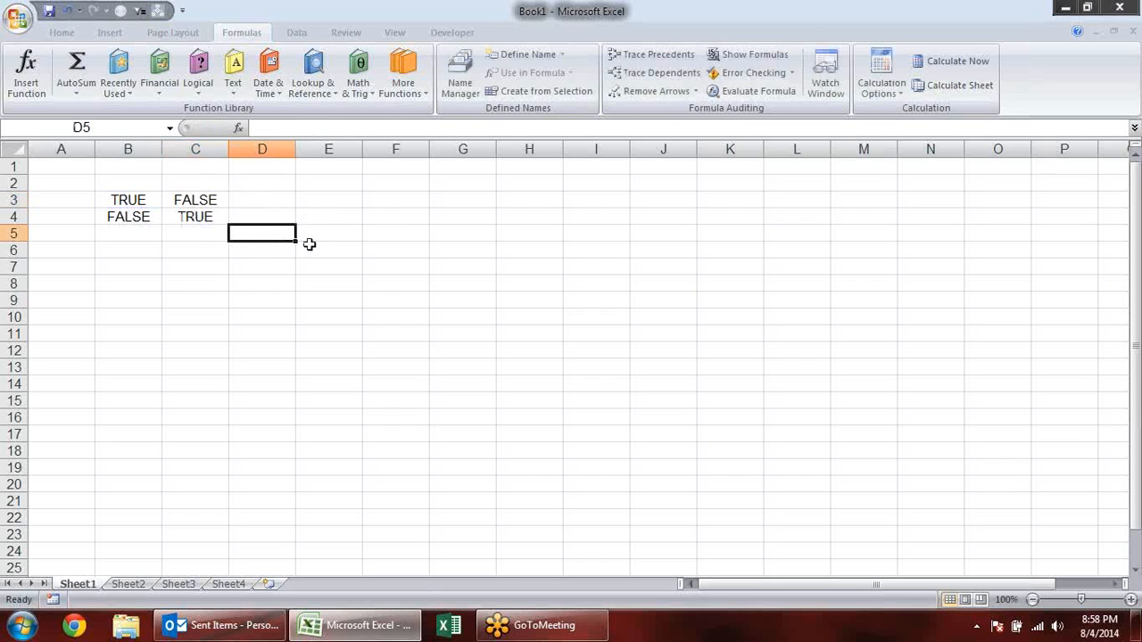
text(20)
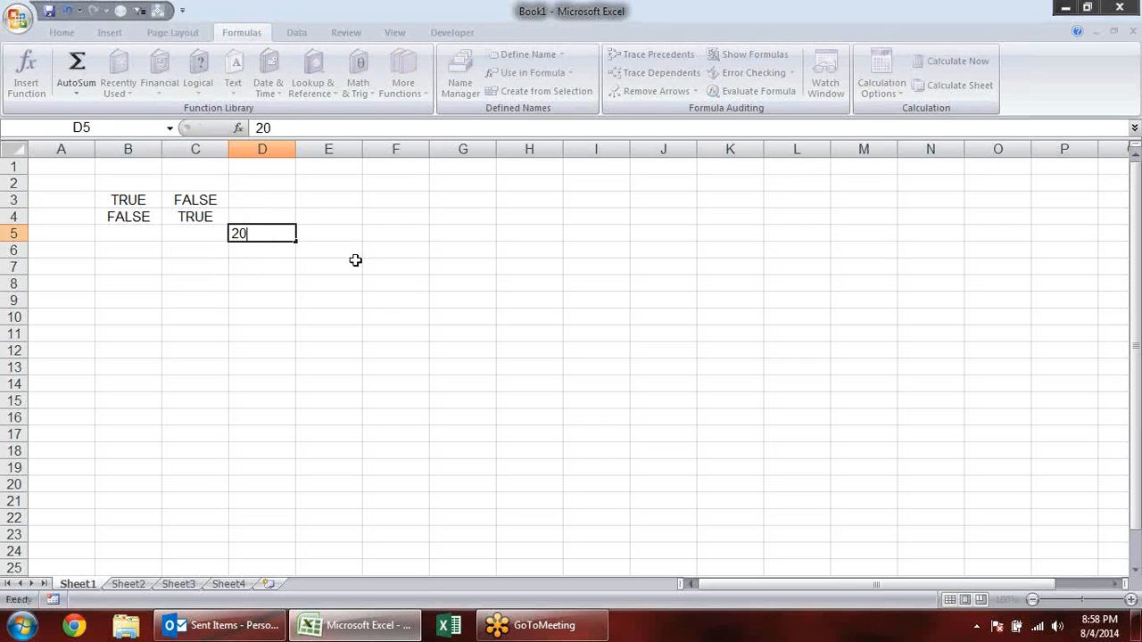
key(Tab)
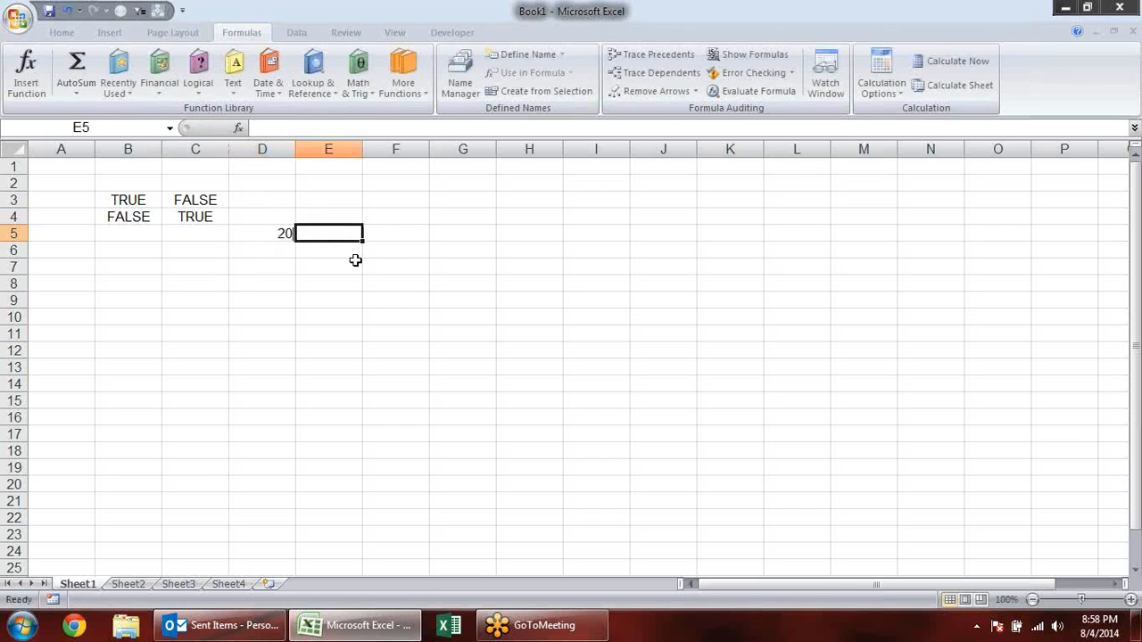
text(10)
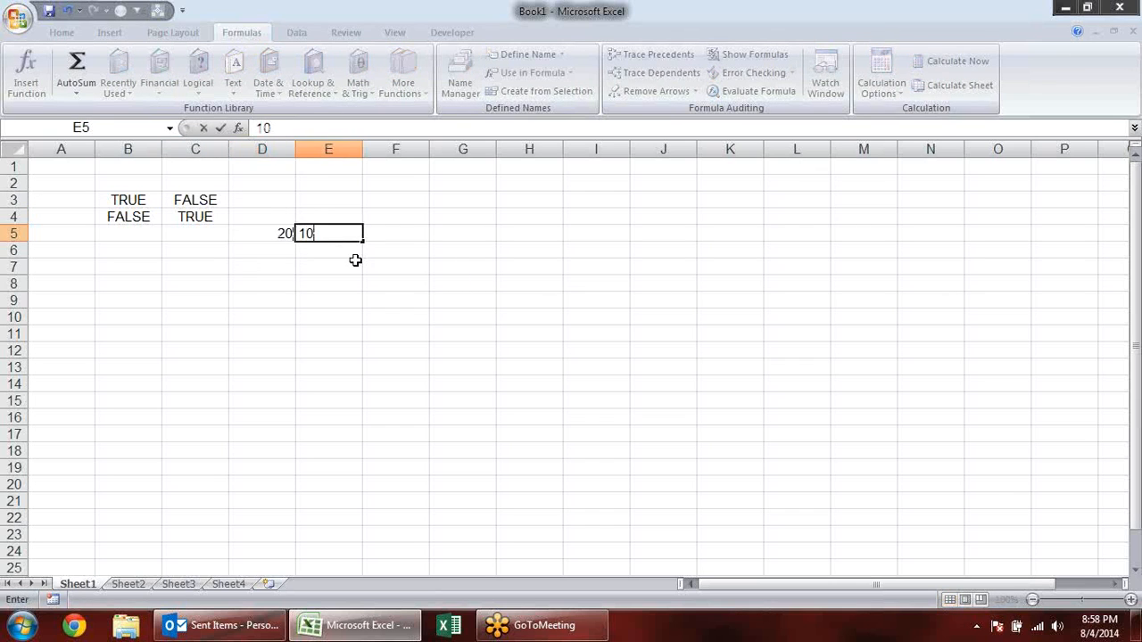
key(Tab)
- Enter a formula in F5 that tests whether the two numbers are equal: =D5=E5
text(=)
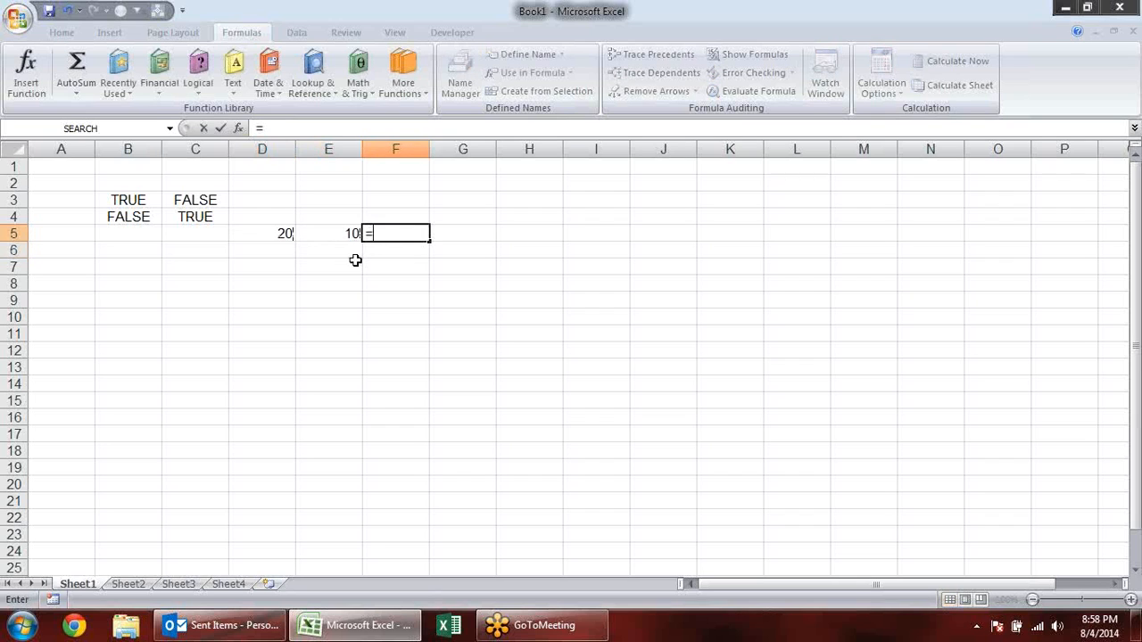
key(Left)
key(Left)
text(=)
key(Left)
key(Return)
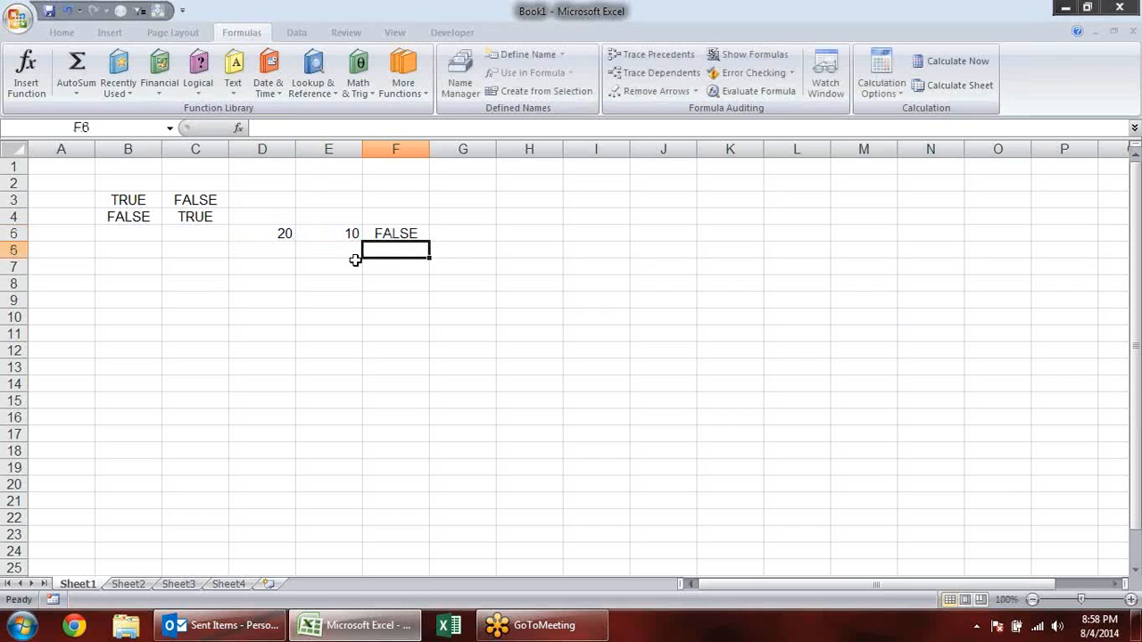
- Enter =NOT(D5=10) in F6 to reverse the equality test, and review the formula
text(=)
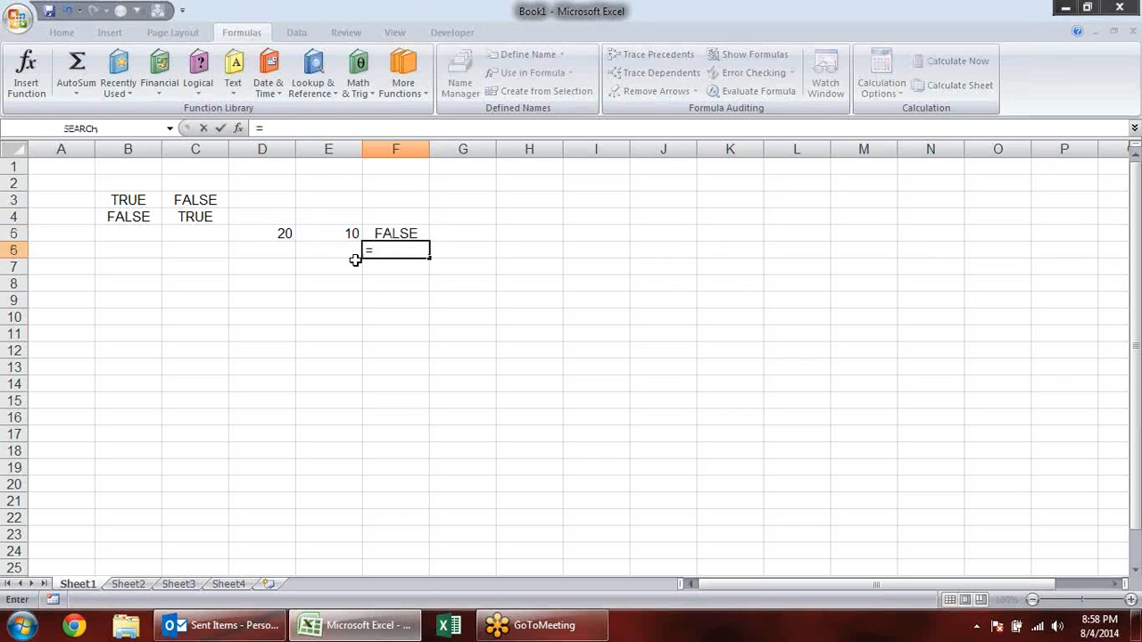
text(not)
key(Tab)
click(256, 233)
text(=10)
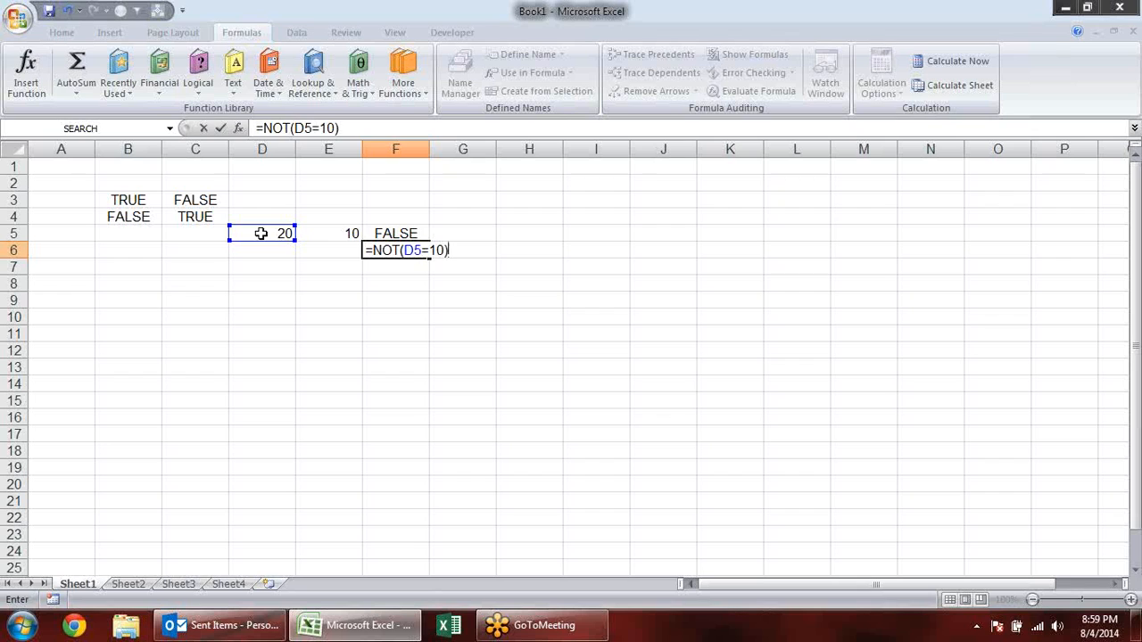
key(Return)
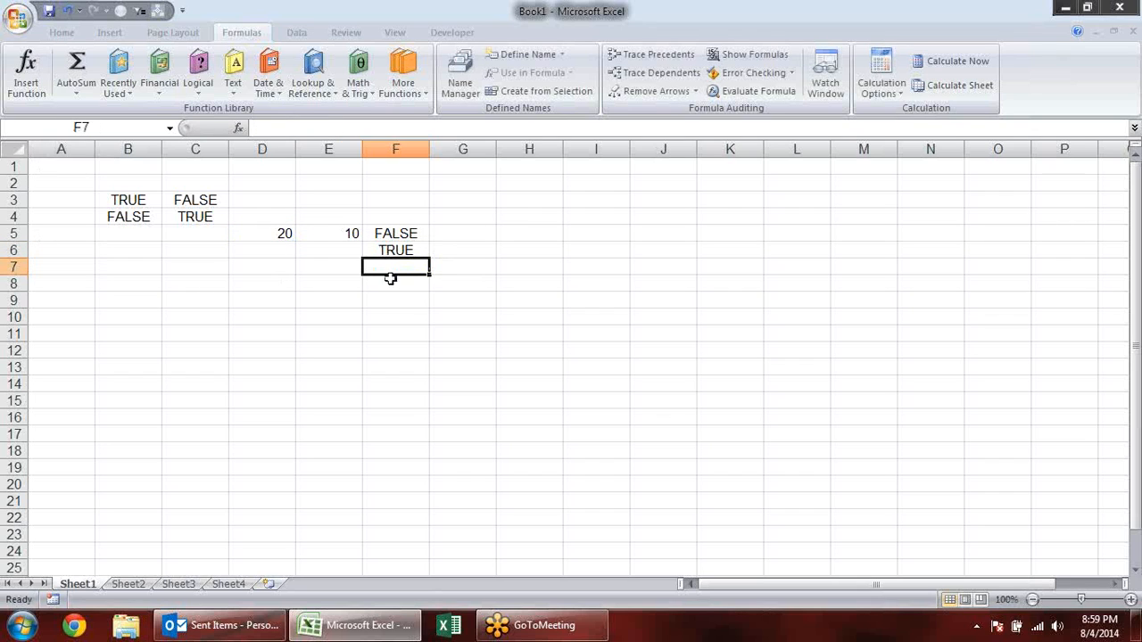
double_click(393, 251)
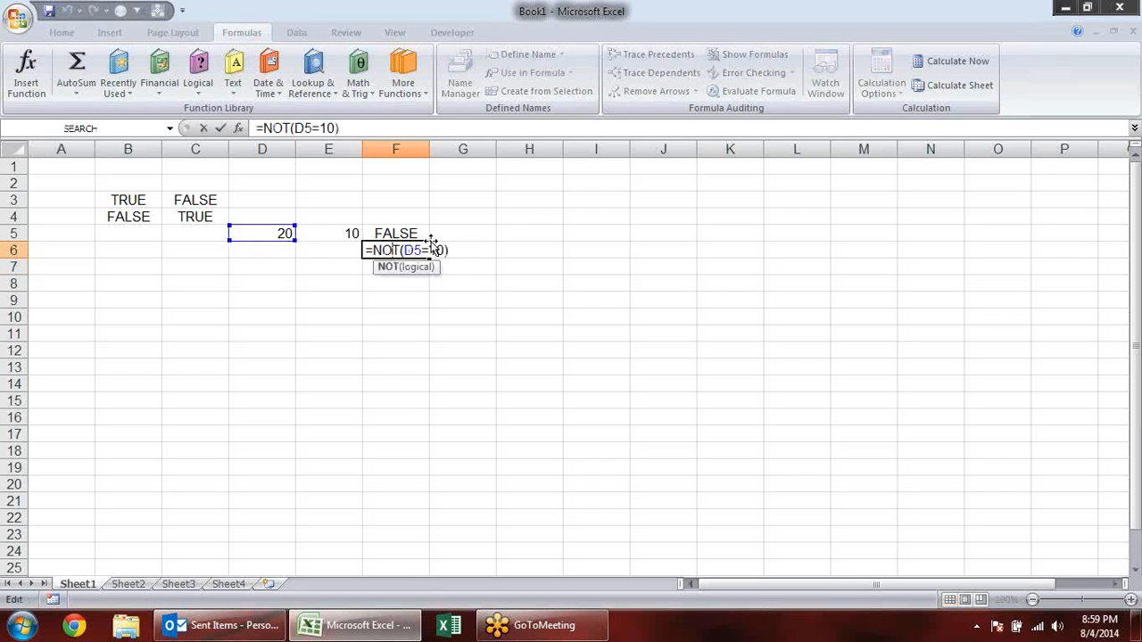
key(ctrl+Return)
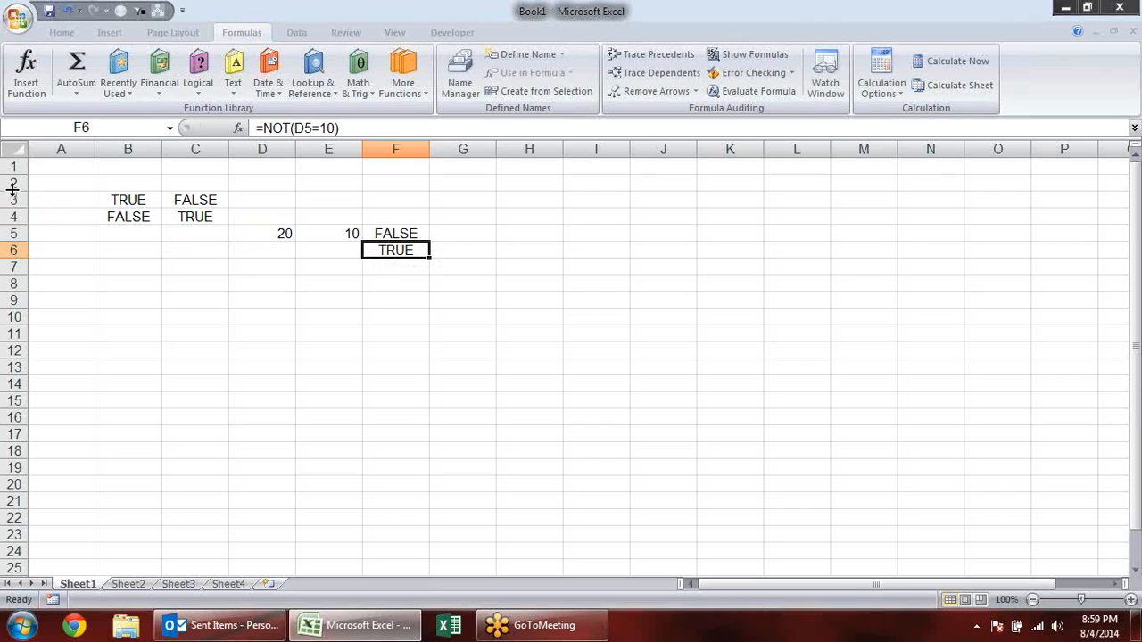
- Delete the worksheet rows that hold the NOT and comparison examples
mouse_move(12, 183)
mouse_down()
mouse_move(13, 266)
mouse_move(5, 194)
mouse_up()
click(15, 251)
click(125, 298)
key(alt+e)
key(d)
click(258, 267)
click(189, 214)
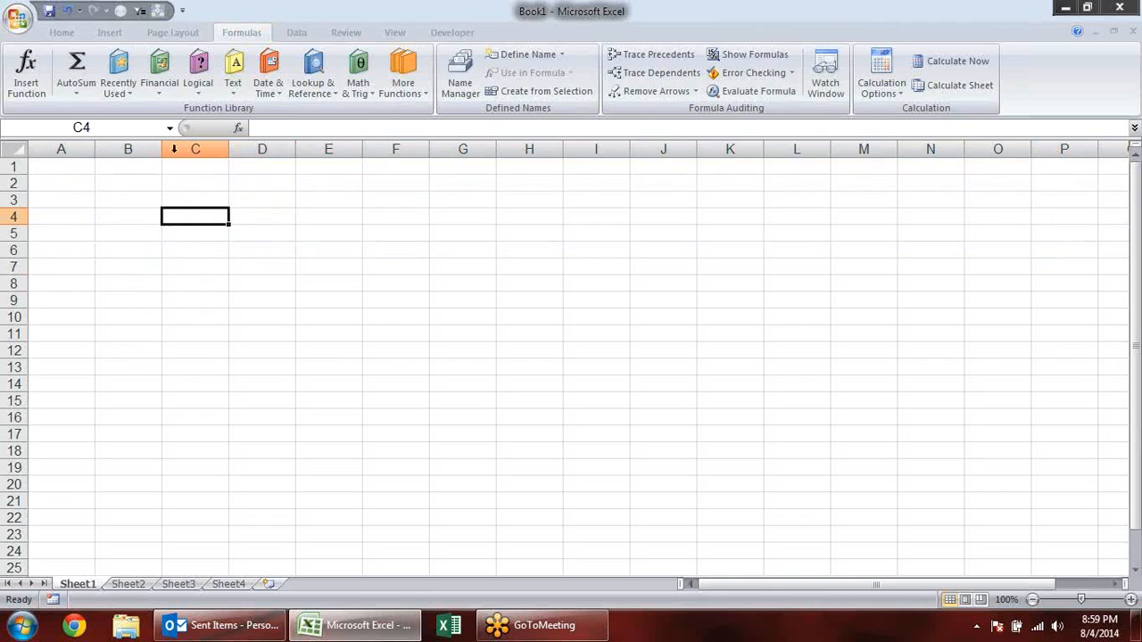
- Enter the logical TRUE function in B3 as a formula
click(177, 100)
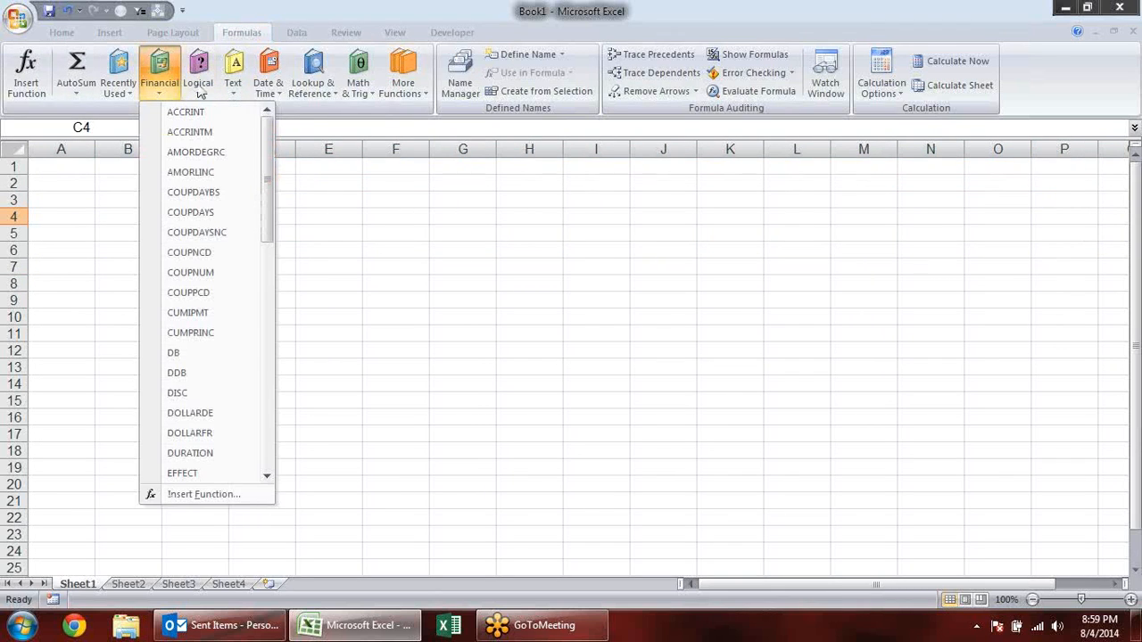
click(198, 89)
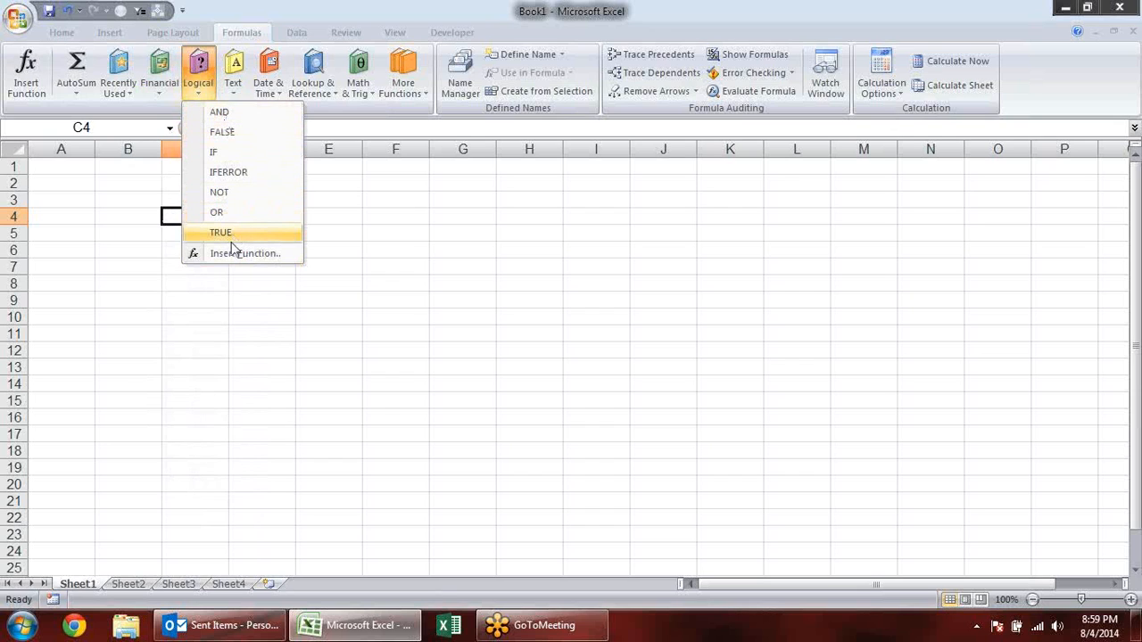
click(107, 200)
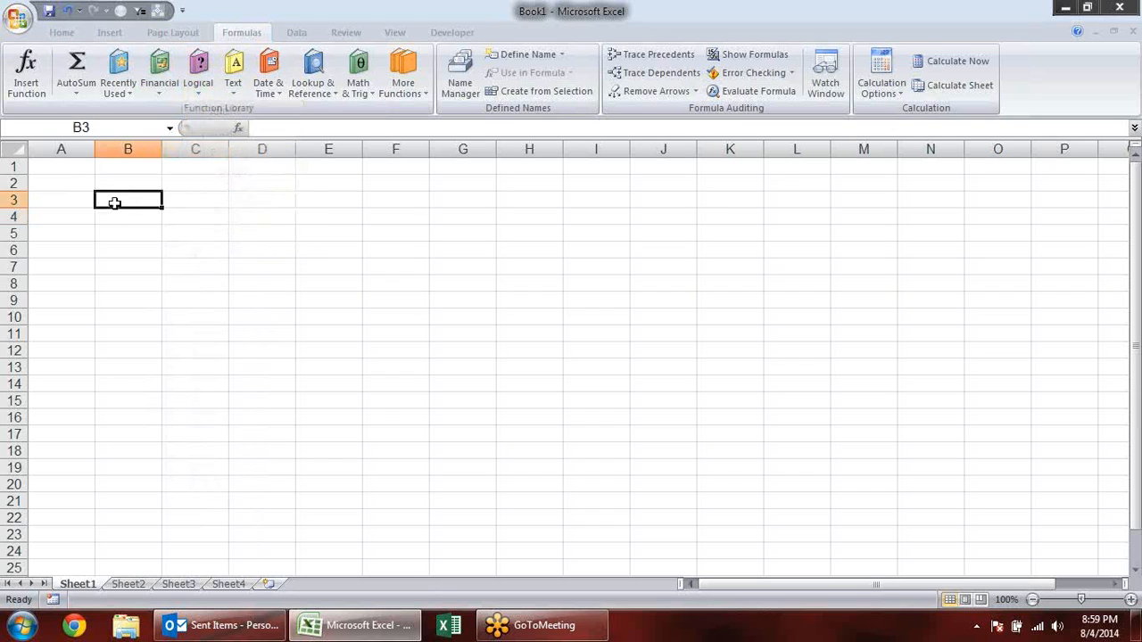
double_click(114, 202)
text(=true)
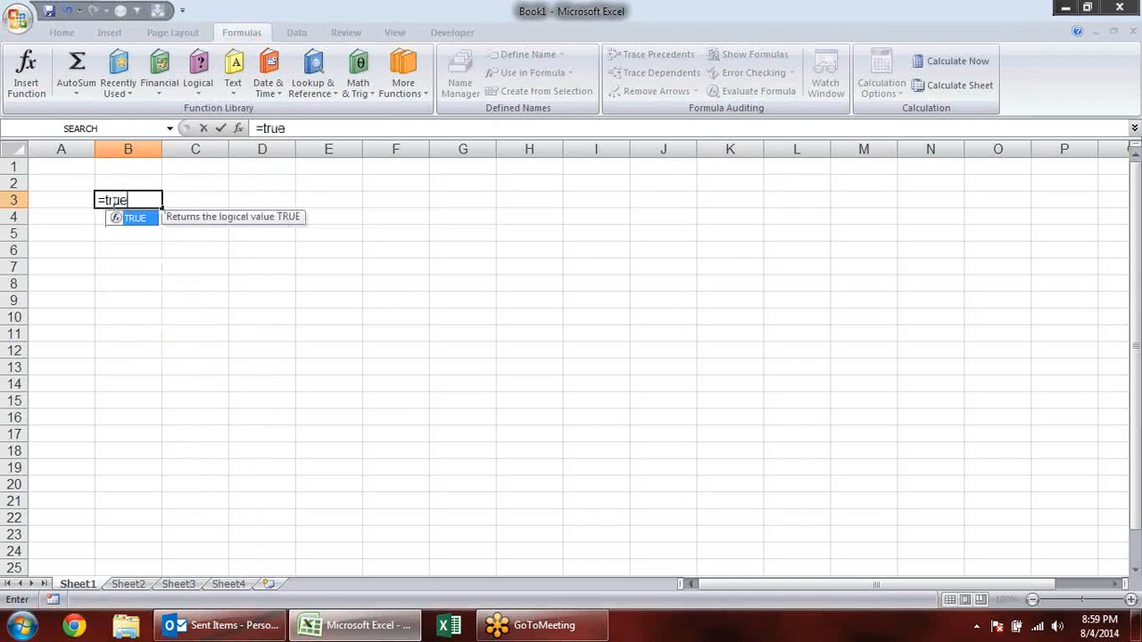
key(Tab)
key(Return)
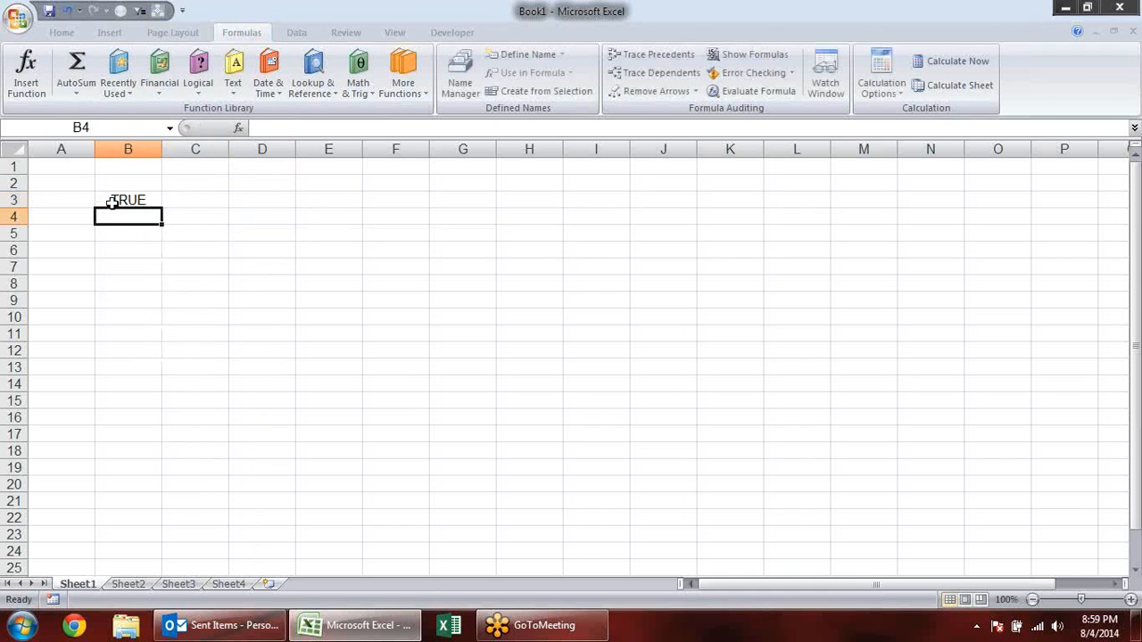
- Enter the logical FALSE function in B4 as the formula =FALSE()
text(=false)
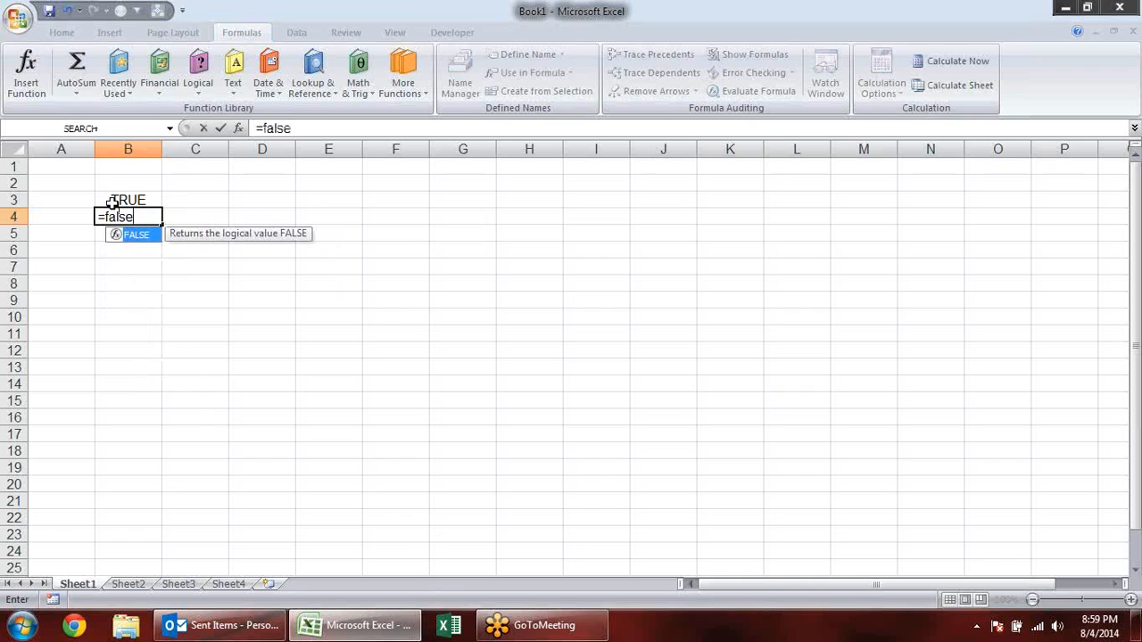
key(Tab)
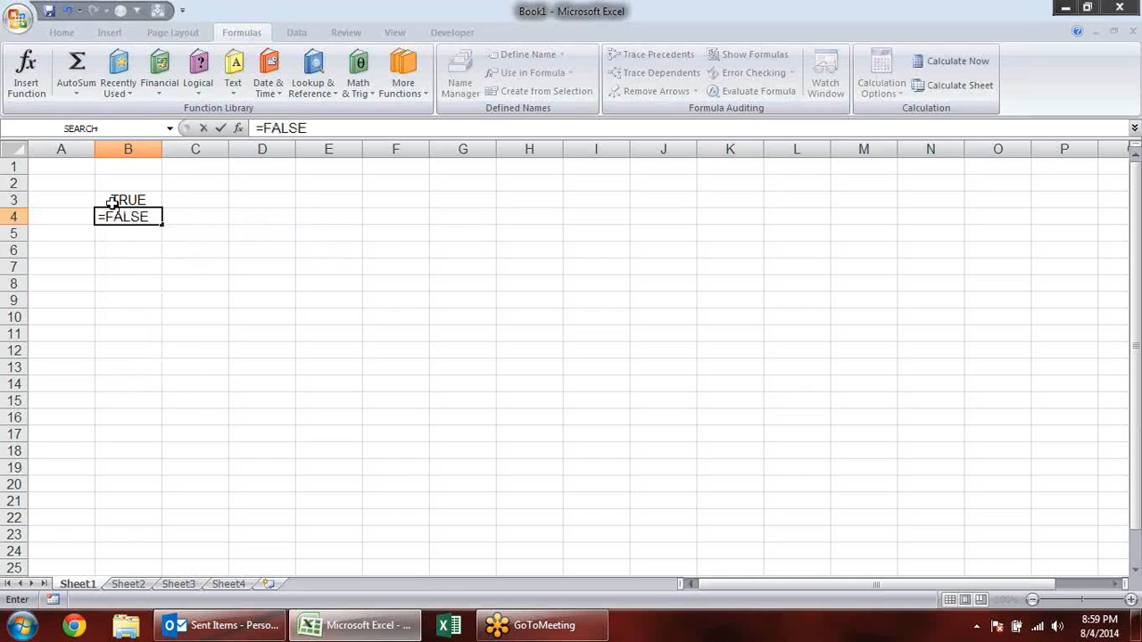
text(())
key(Return)
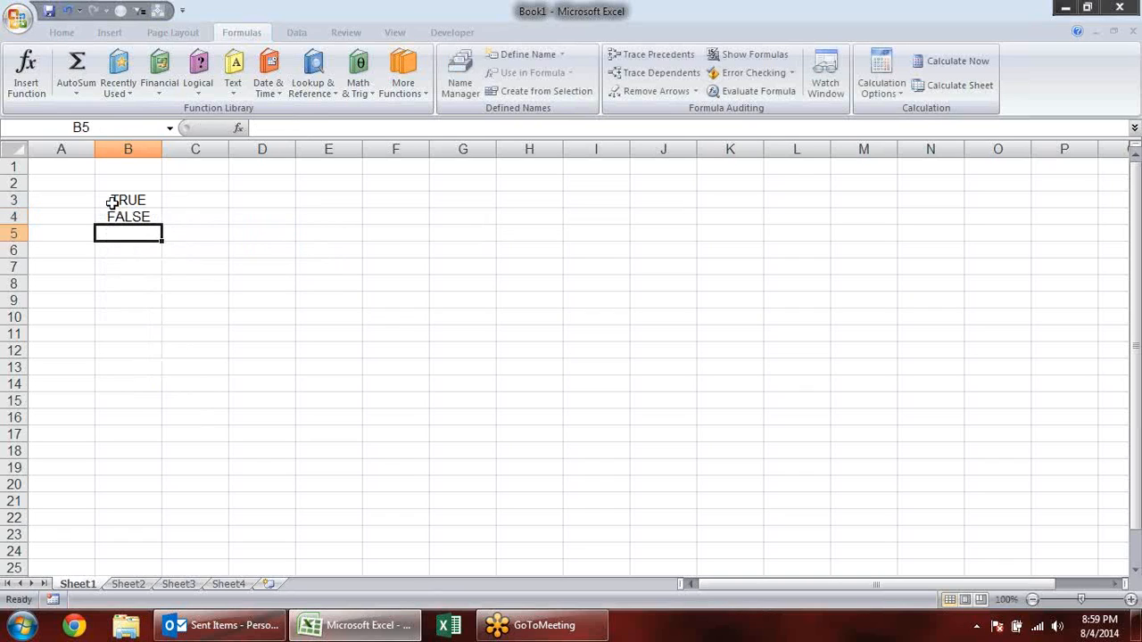
- Clear the TRUE and FALSE examples from the range A2:C7
drag(46, 181, 183, 266)
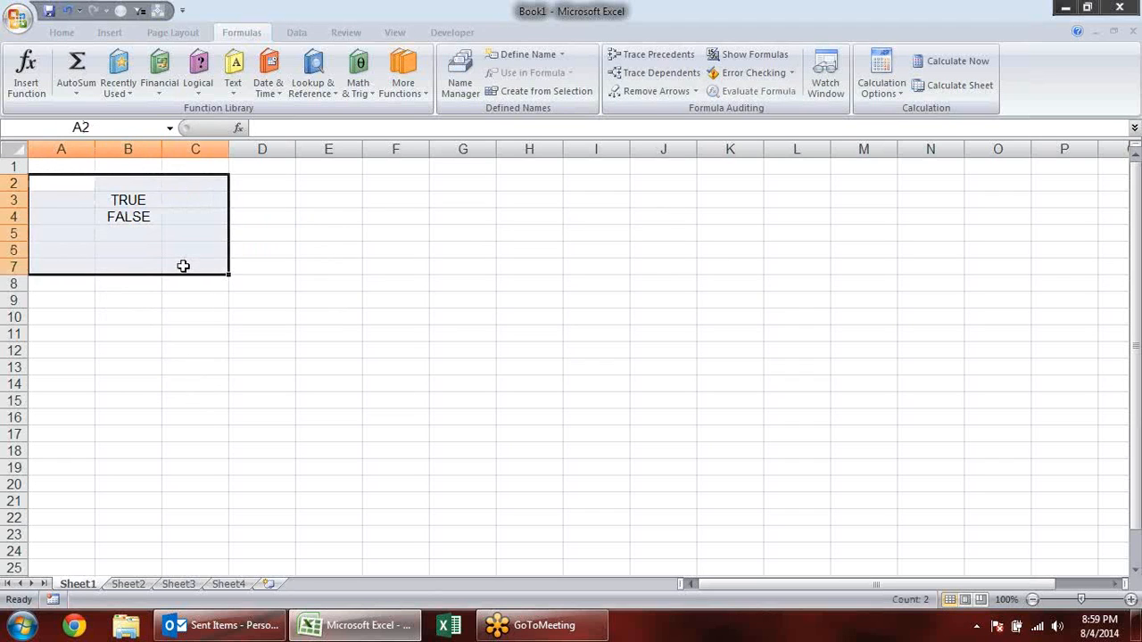
key(Delete)
click(279, 264)
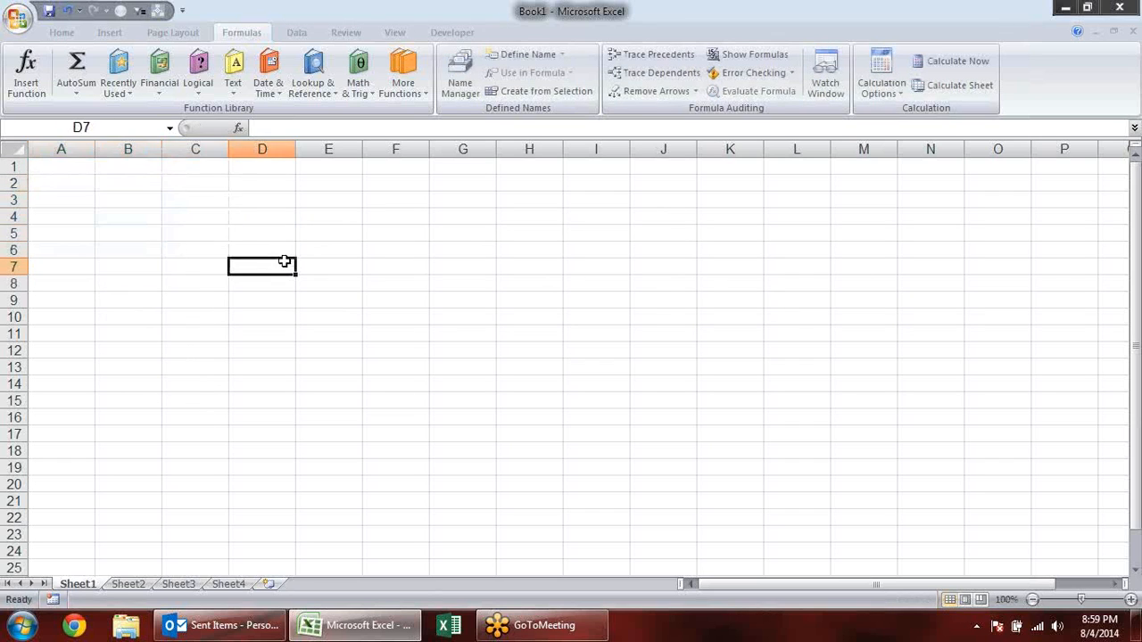
click(234, 76)
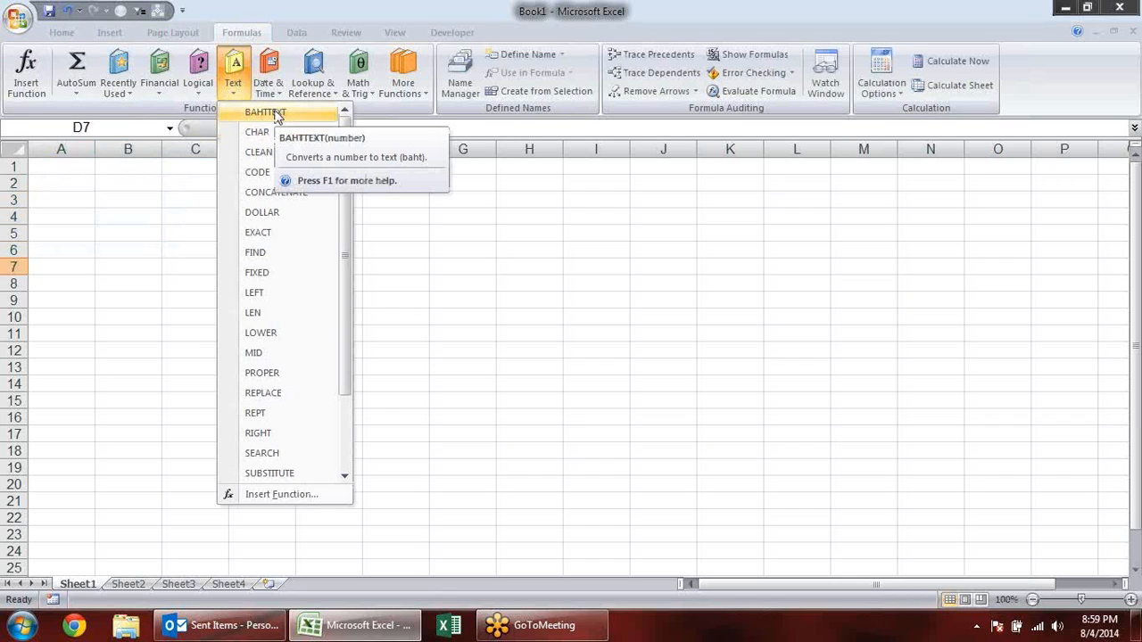
click(472, 242)
click(205, 85)
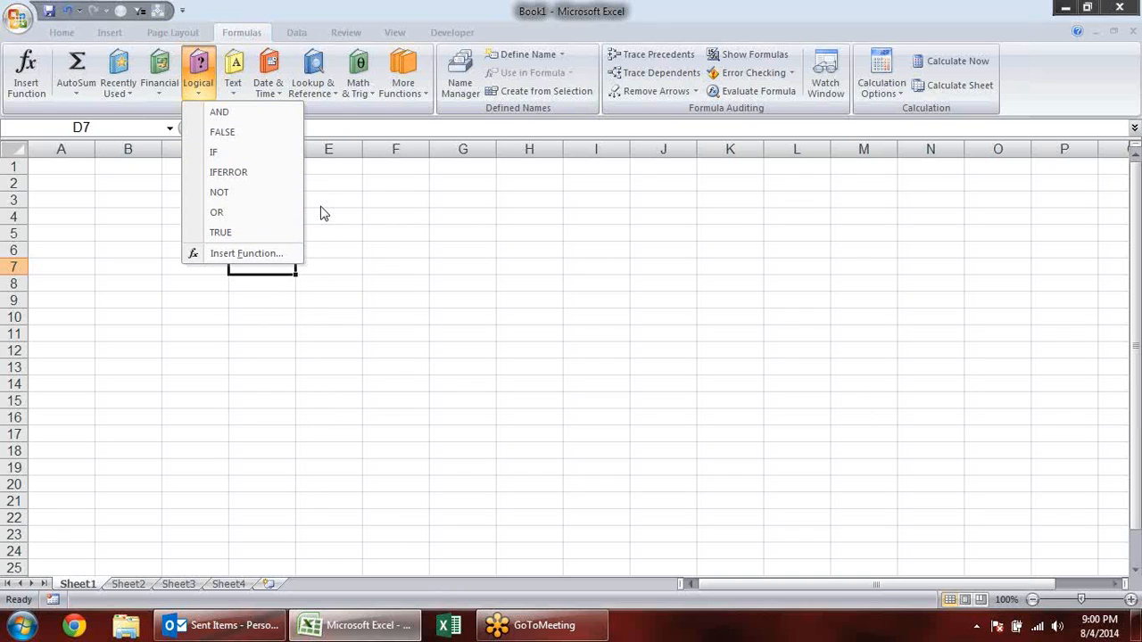
click(359, 277)
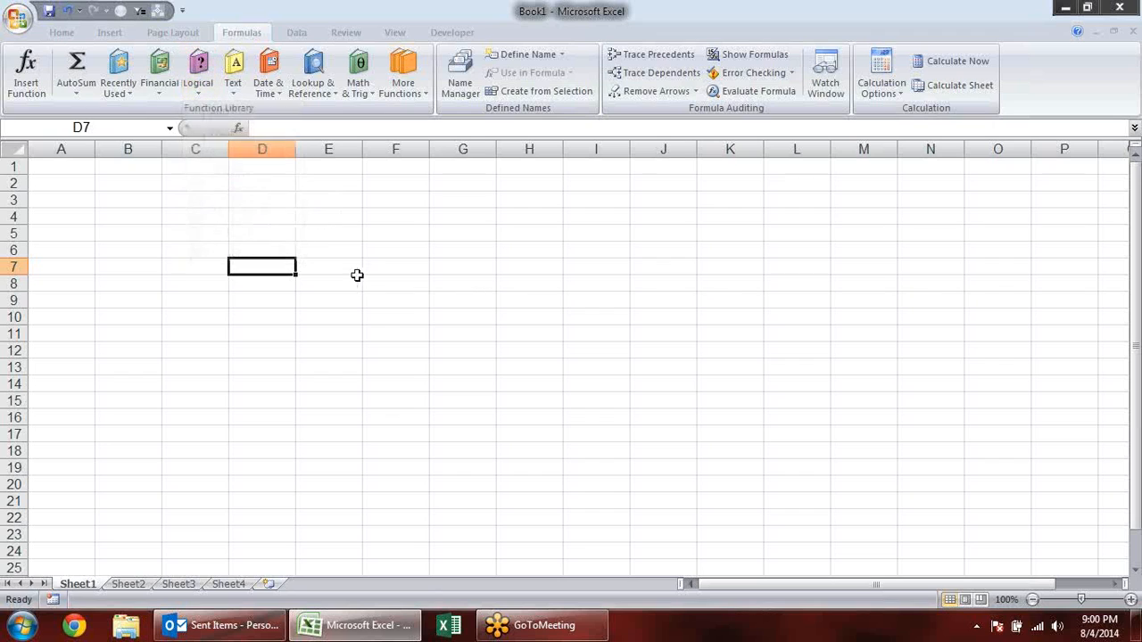
- Enter the label "and" in cell B3
click(117, 203)
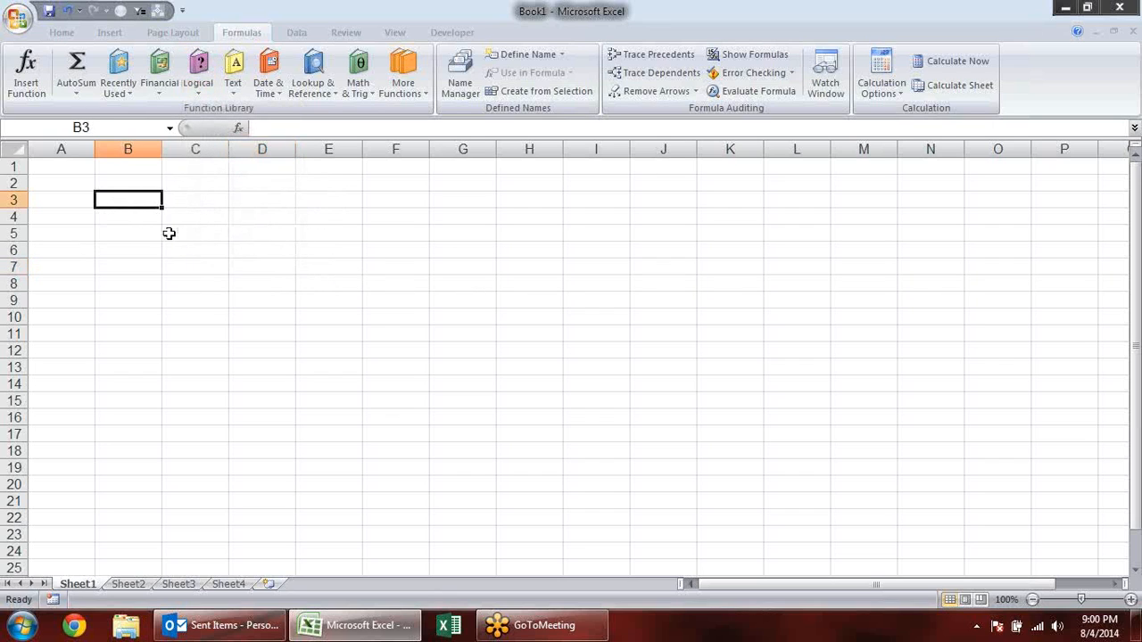
text(and)
key(Tab)
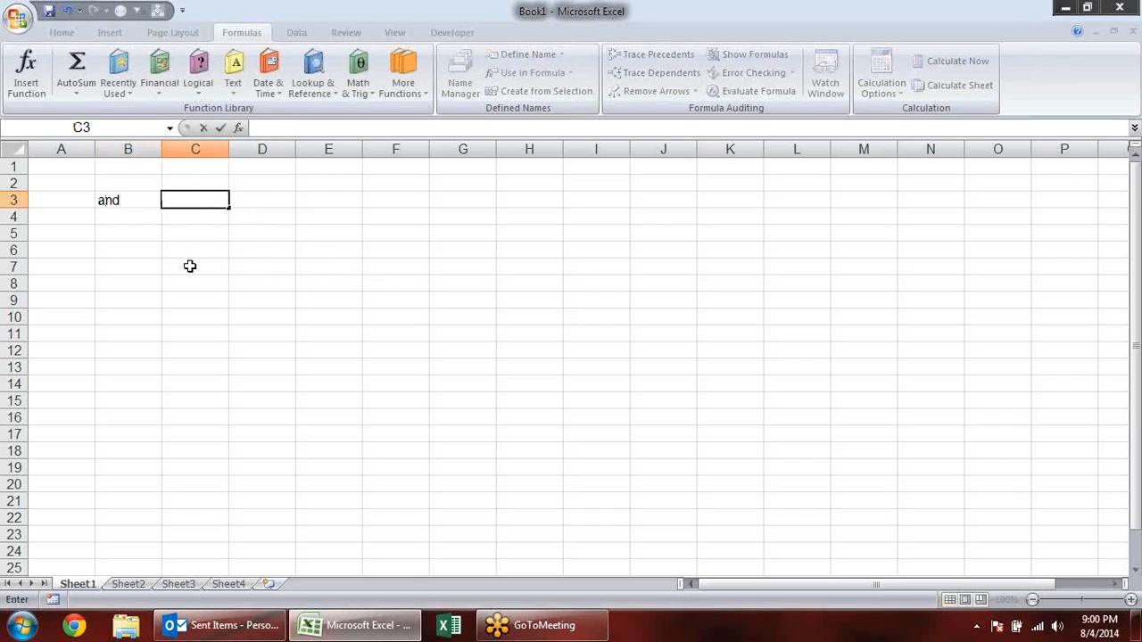
key(shift+Tab)
text(=an)
key(Tab)
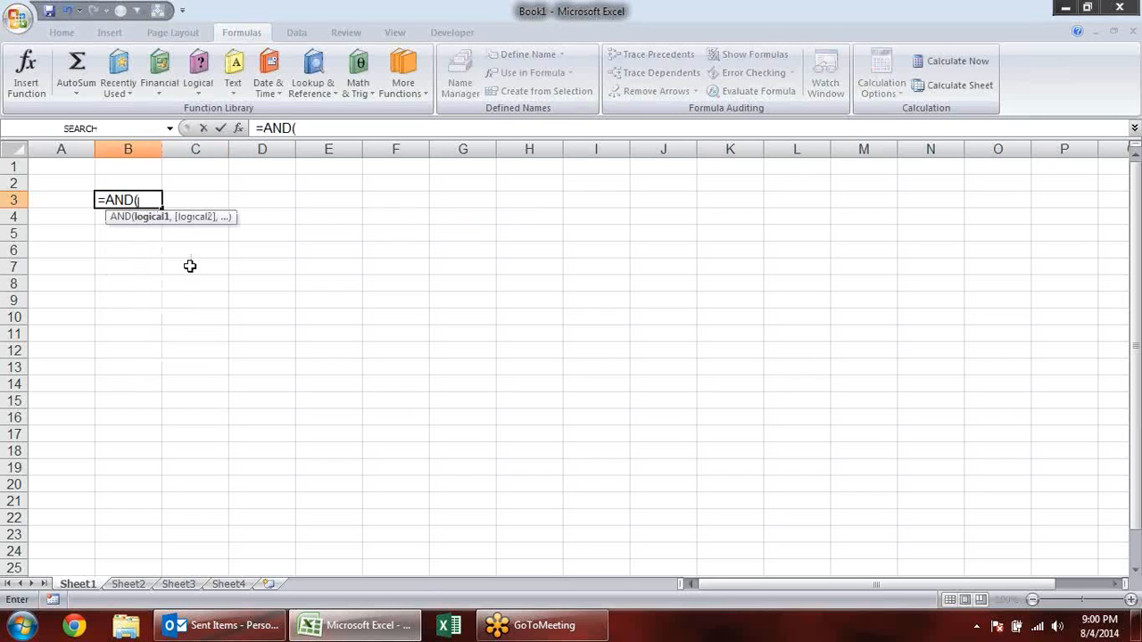
key(Escape)
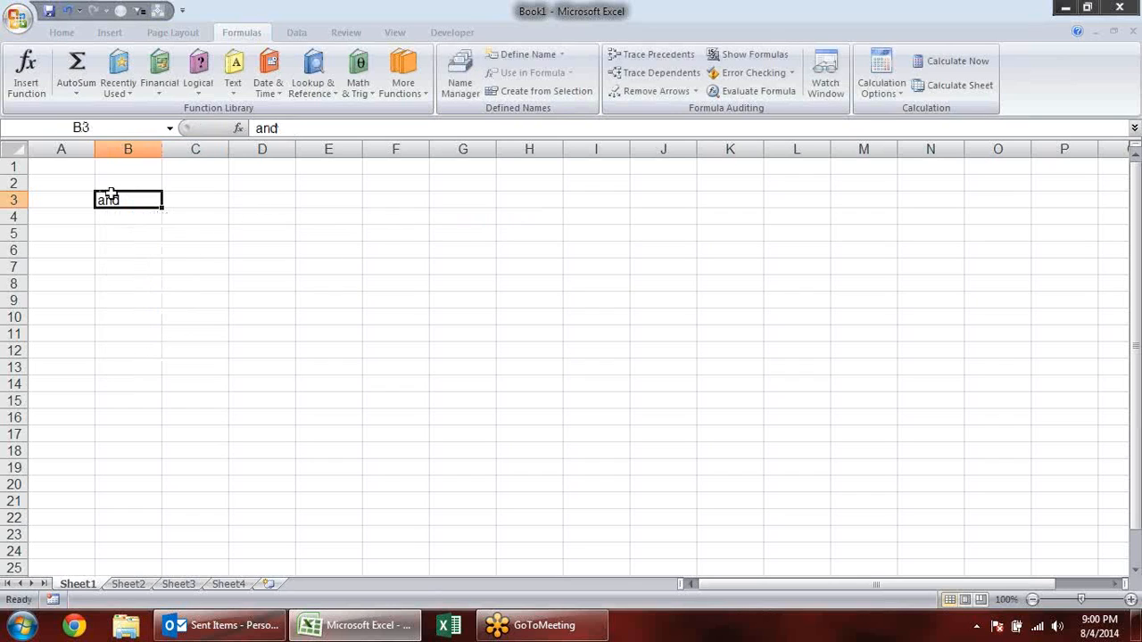
- Apply all borders to the empty header cells A5:B5
click(75, 238)
drag(75, 238, 152, 234)
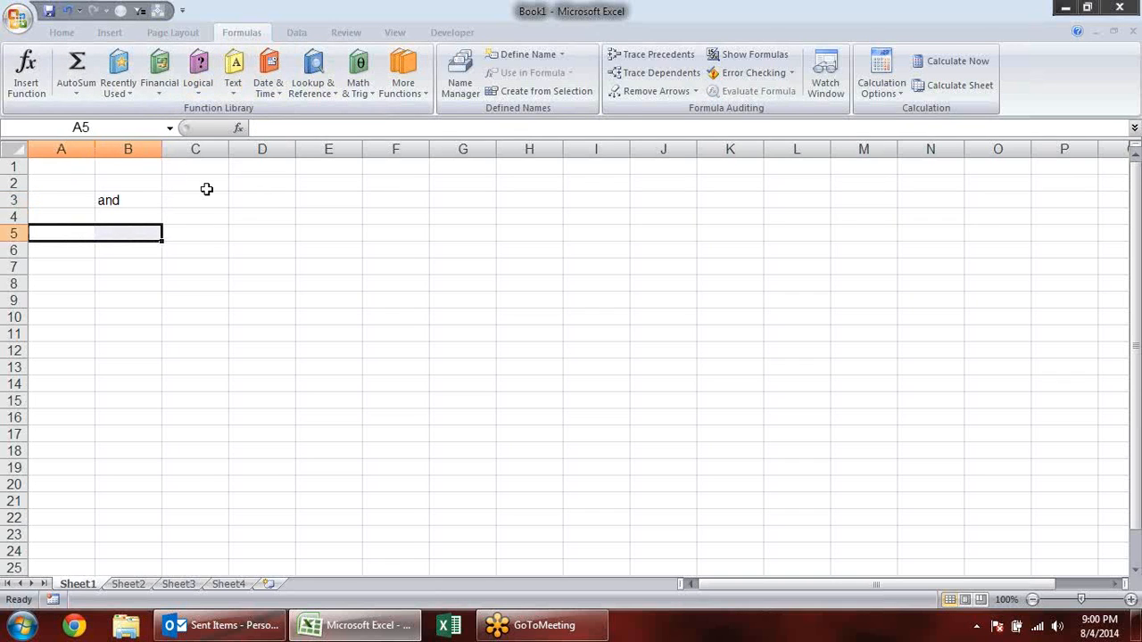
key(alt+h)
key(b)
key(a)
- Fill every cell in the range A6:B15 with the text y at once
drag(79, 249, 137, 396)
text(y)
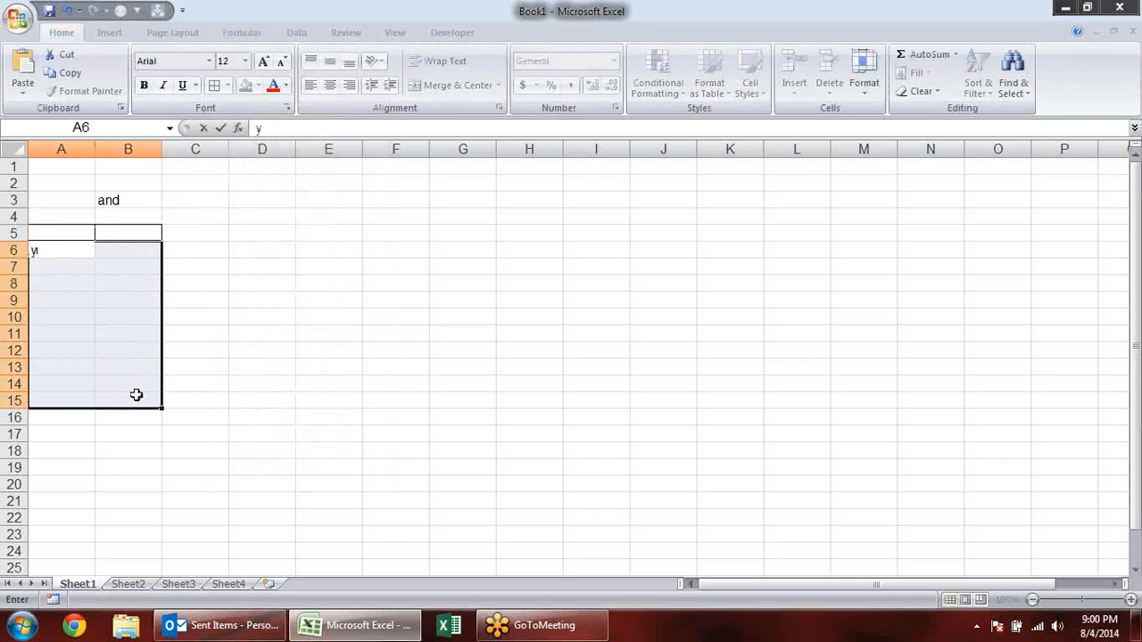
key(ctrl+Return)
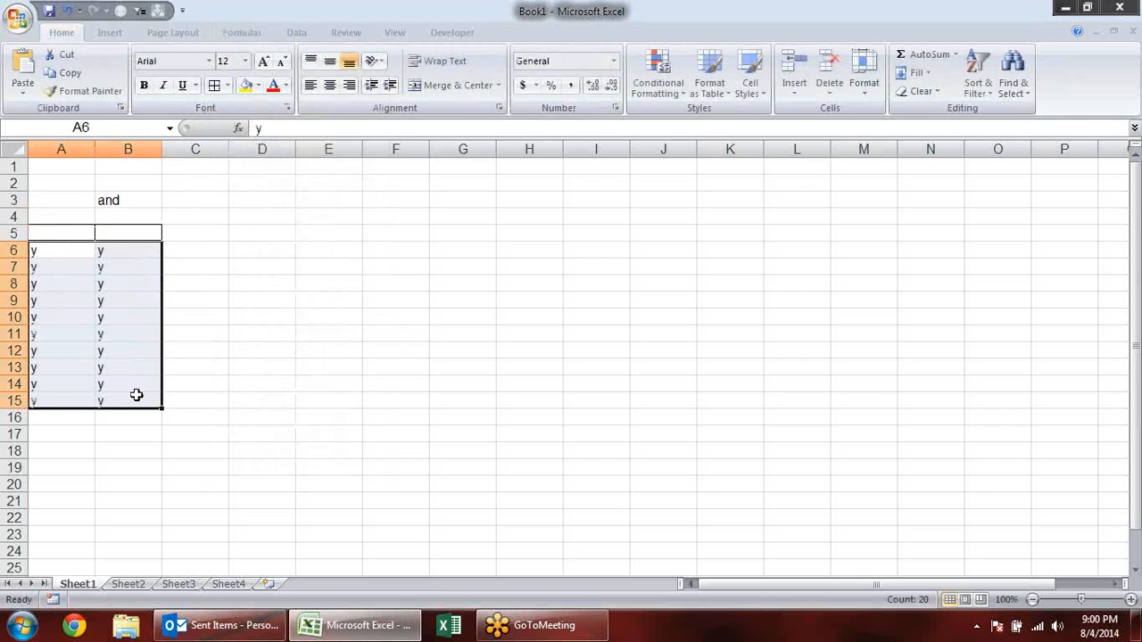
click(203, 235)
drag(203, 235, 265, 400)
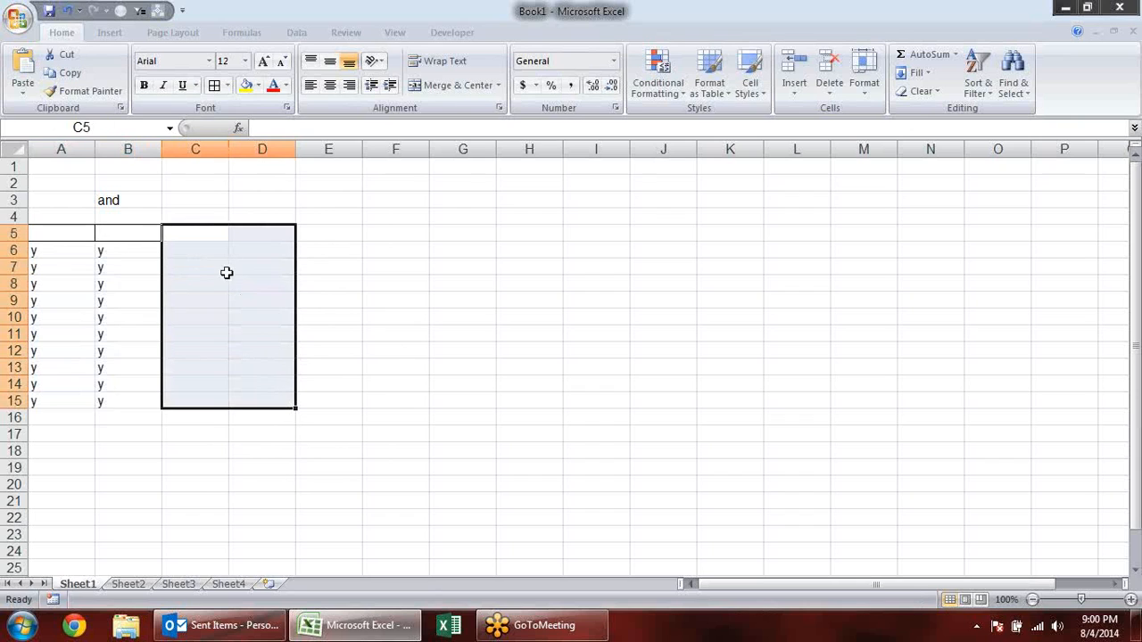
click(212, 246)
drag(213, 246, 276, 401)
click(276, 400)
text(n)
click(276, 400)
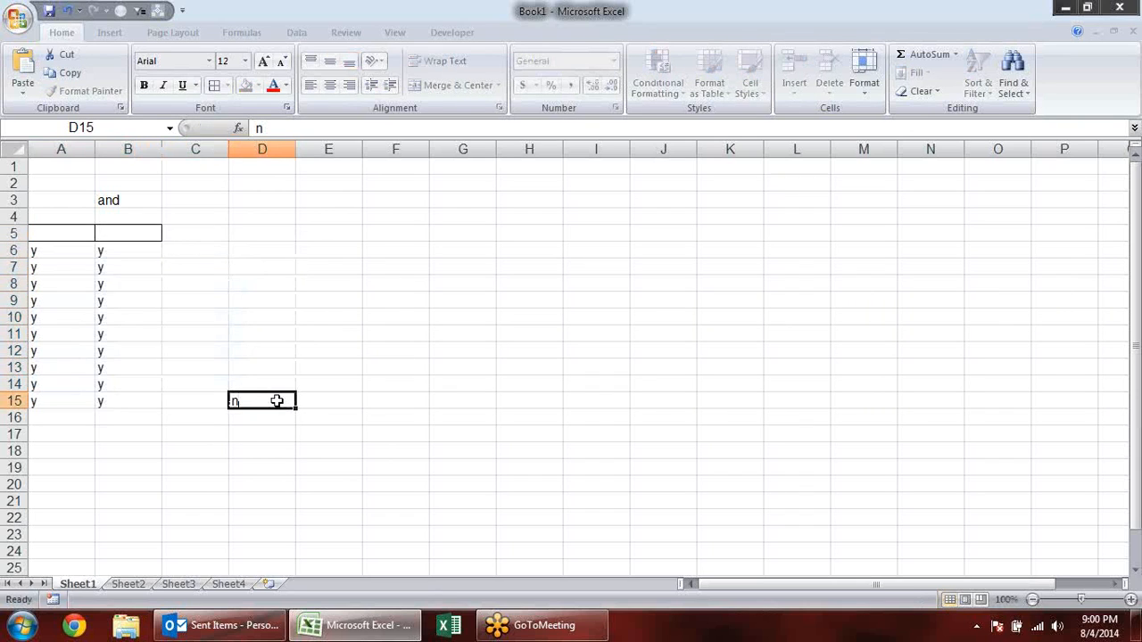
- Fill every cell in the range C6:D15 with the text n at once
mouse_move(189, 242)
mouse_down()
mouse_move(246, 345)
mouse_move(247, 400)
mouse_move(183, 254)
mouse_up()
click(247, 400)
click(183, 254)
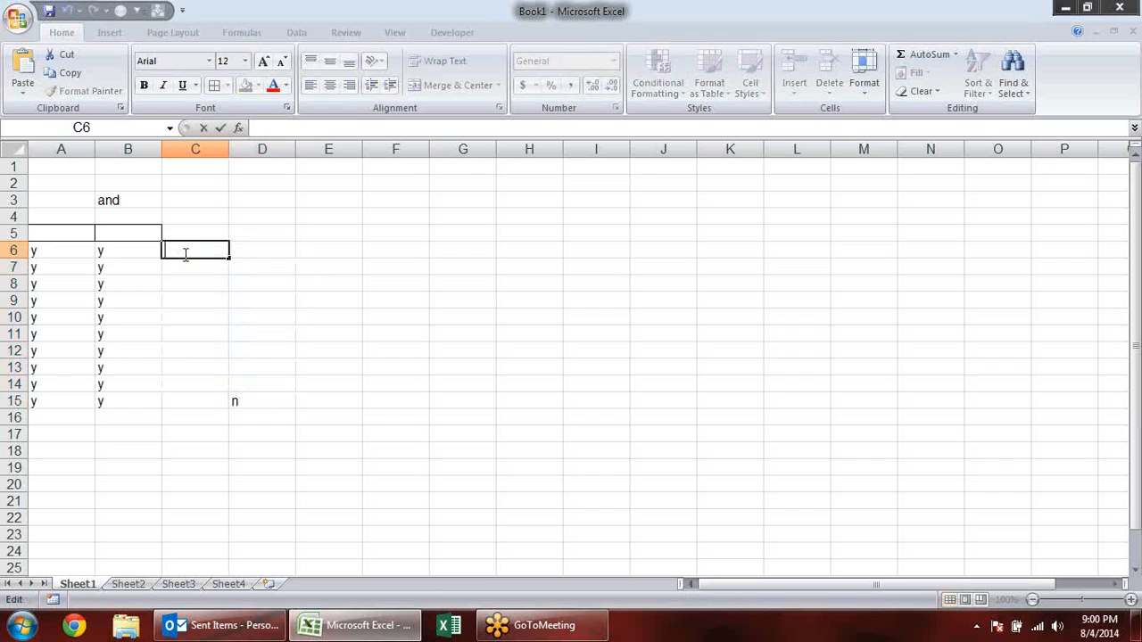
drag(183, 254, 268, 397)
text(n)
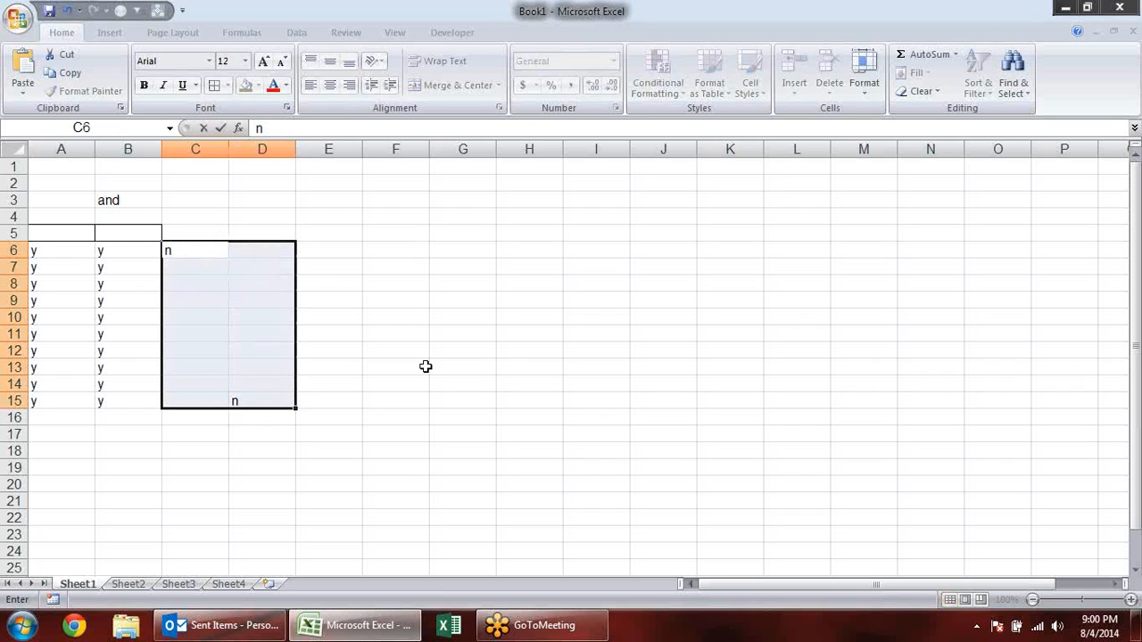
key(ctrl+Return)
- Apply all borders to the empty header cells C5:D5
drag(204, 235, 264, 236)
click(227, 85)
click(290, 235)
click(327, 297)
drag(198, 240, 261, 402)
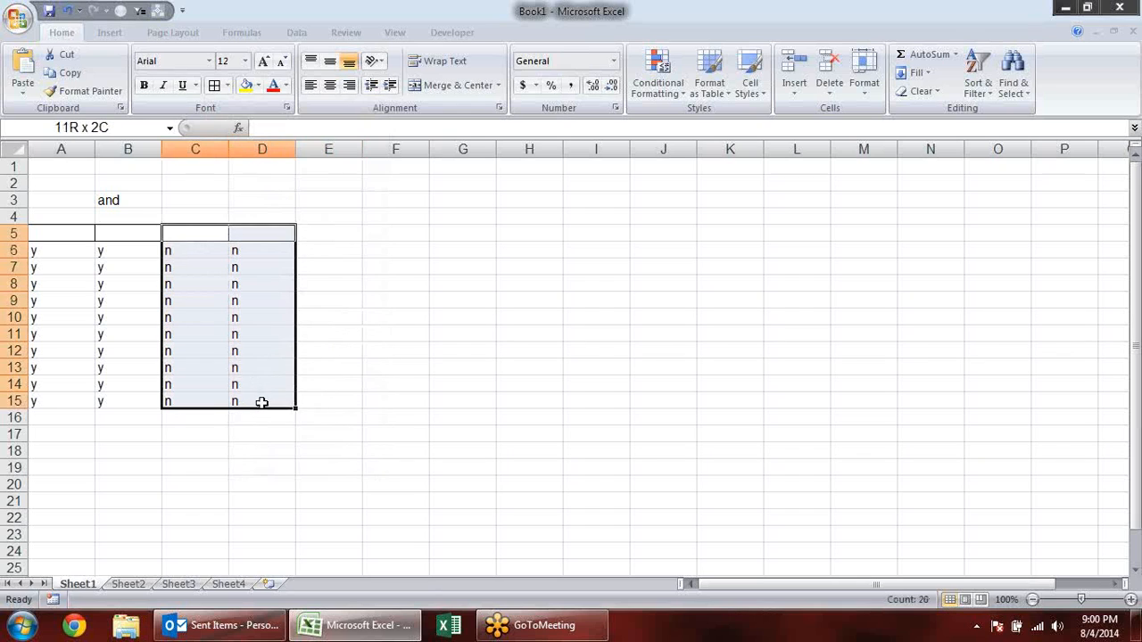
click(328, 249)
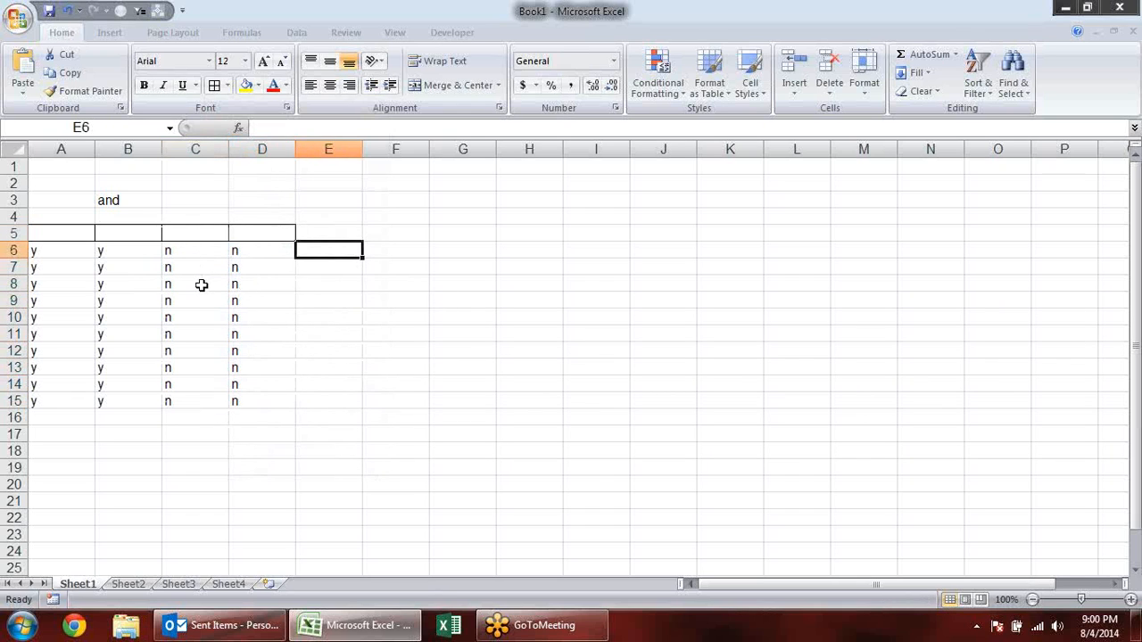
text(=)
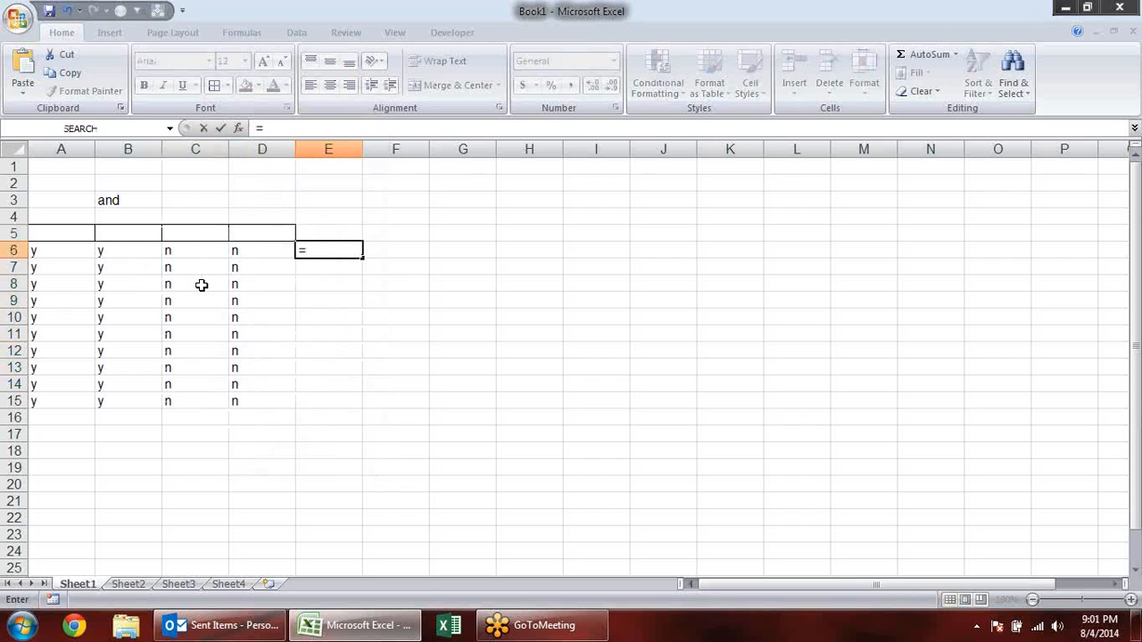
key(Escape)
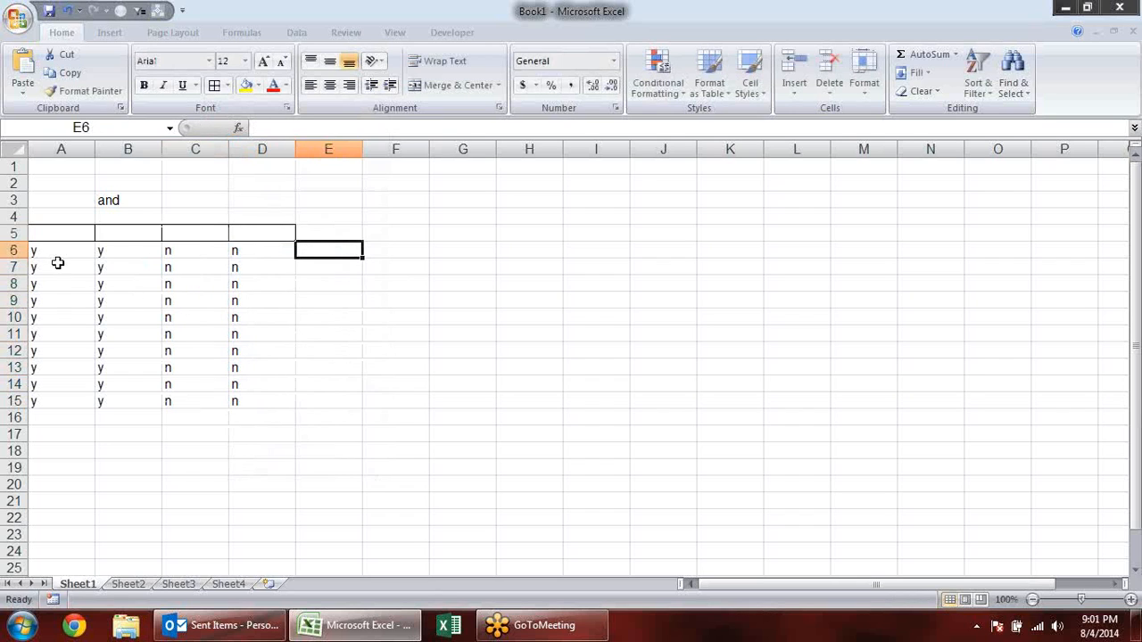
- Examine the y and n entries across the four columns in the first data rows
click(47, 251)
click(107, 254)
click(204, 249)
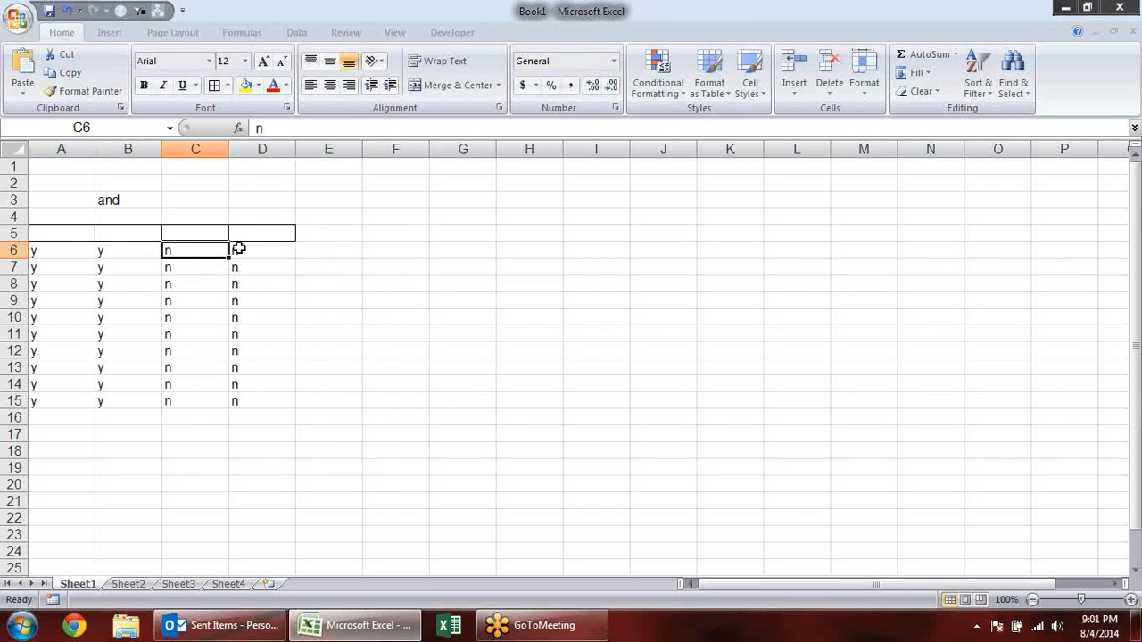
click(256, 253)
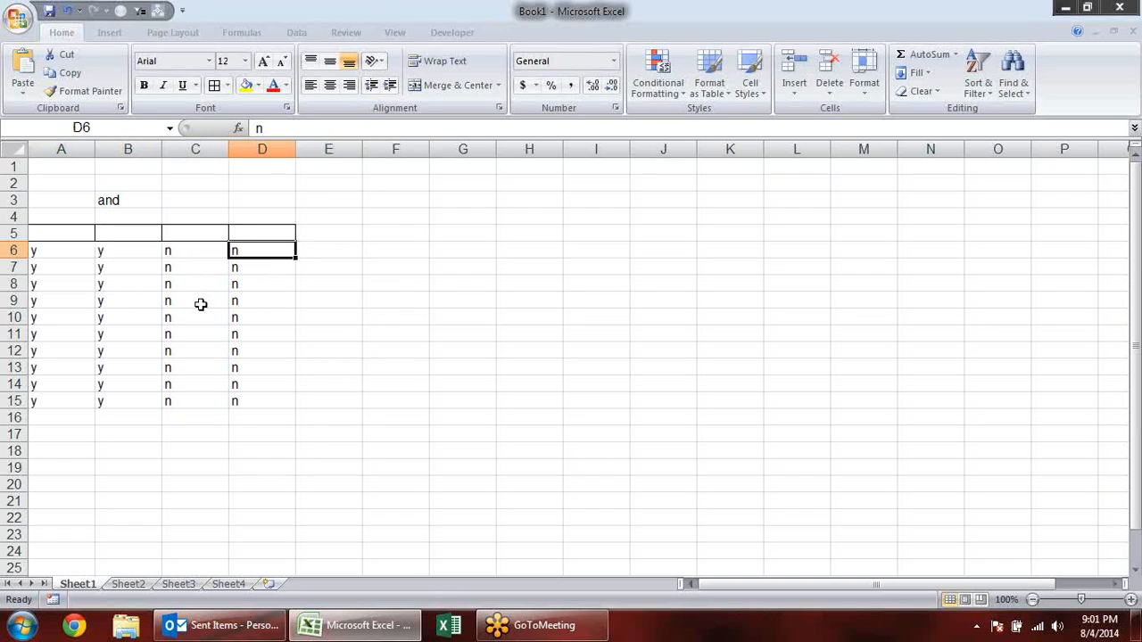
click(125, 250)
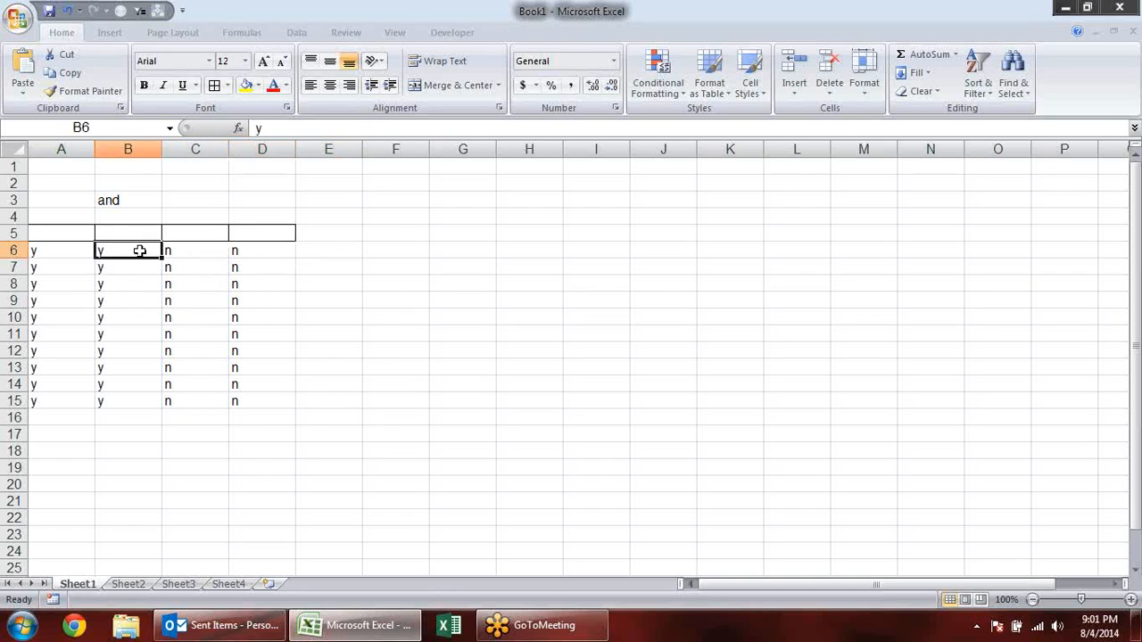
click(234, 266)
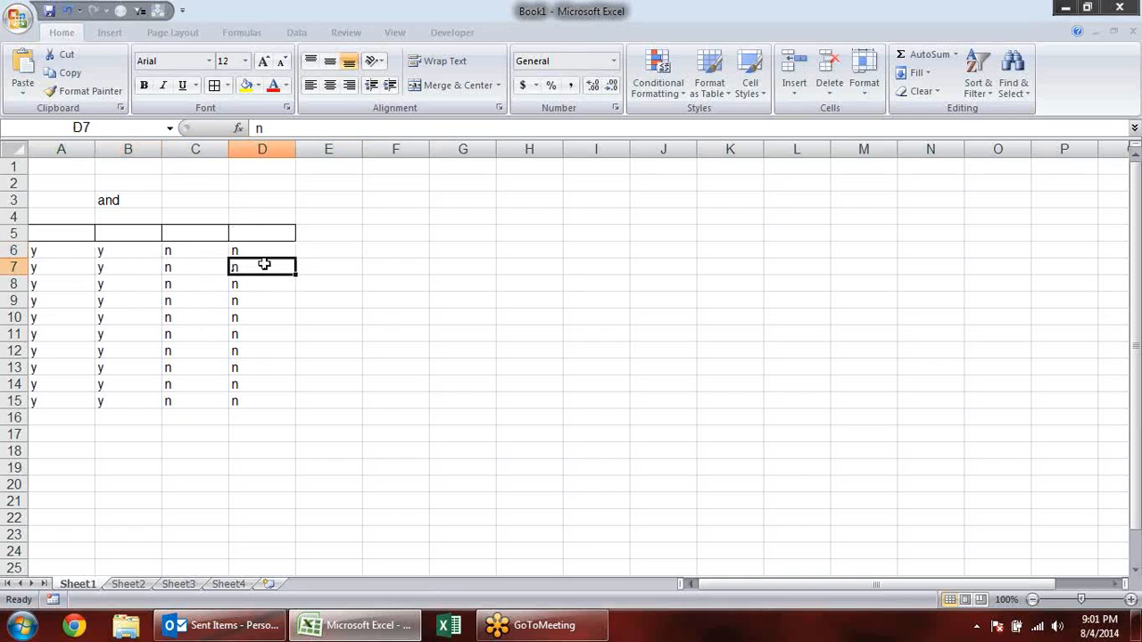
click(204, 251)
- Fill the whole table A5:D15, both the n columns and the y columns, with yellow
drag(199, 227, 256, 395)
click(246, 85)
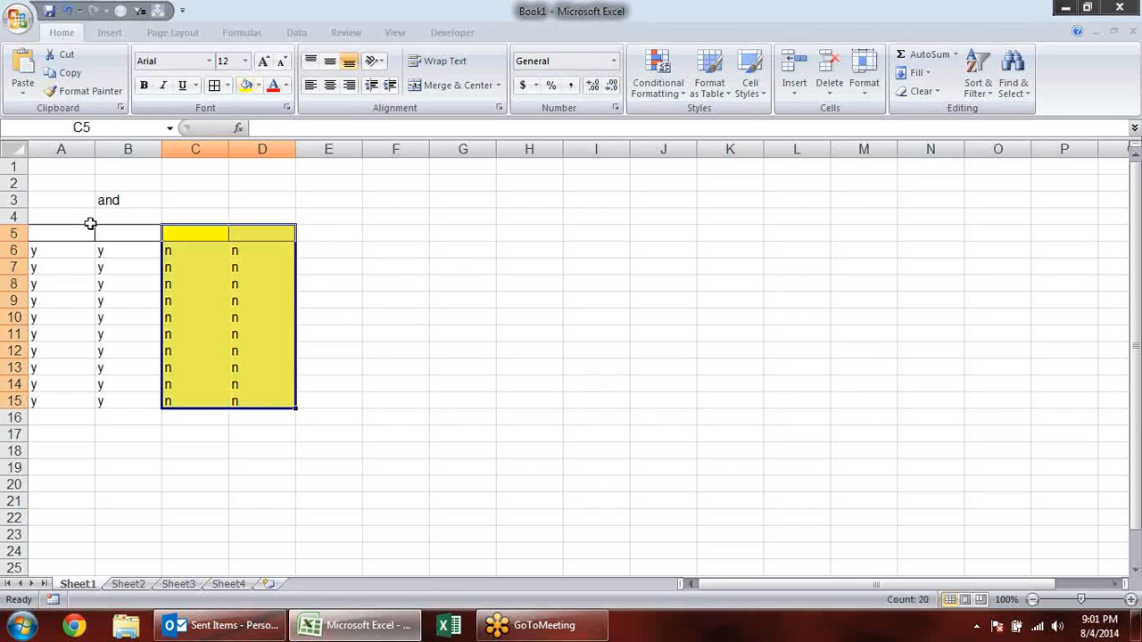
drag(69, 232, 134, 402)
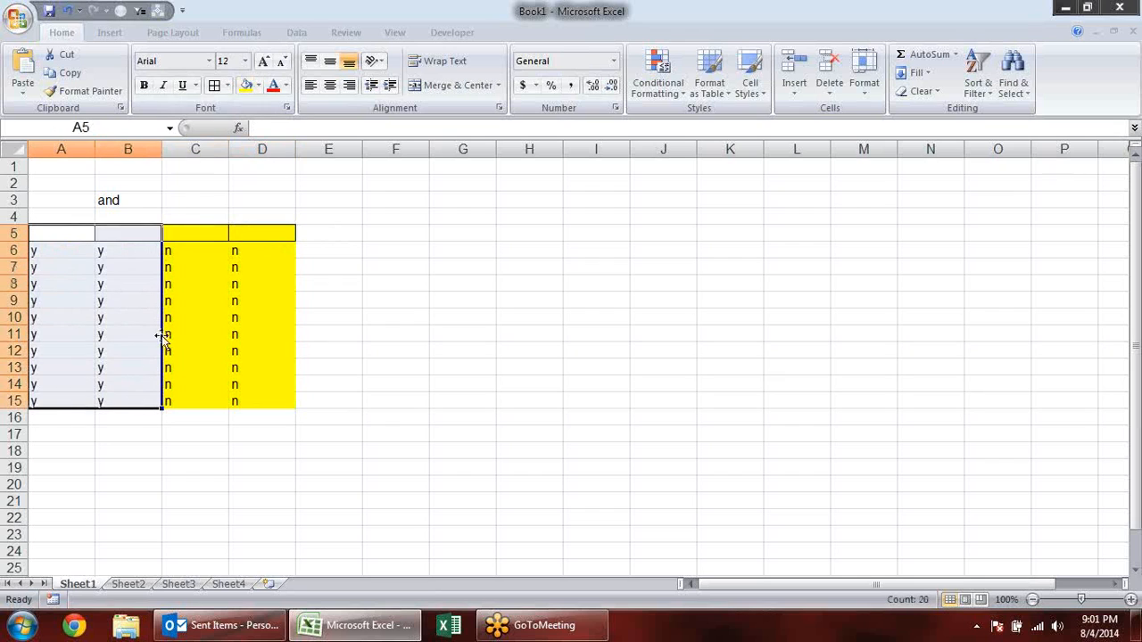
click(247, 86)
click(63, 250)
click(98, 249)
click(36, 251)
click(103, 251)
click(51, 246)
click(118, 247)
- Enter =OR(A6="y",B6="y") in E6 to test whether either of the first two columns contains y
click(355, 249)
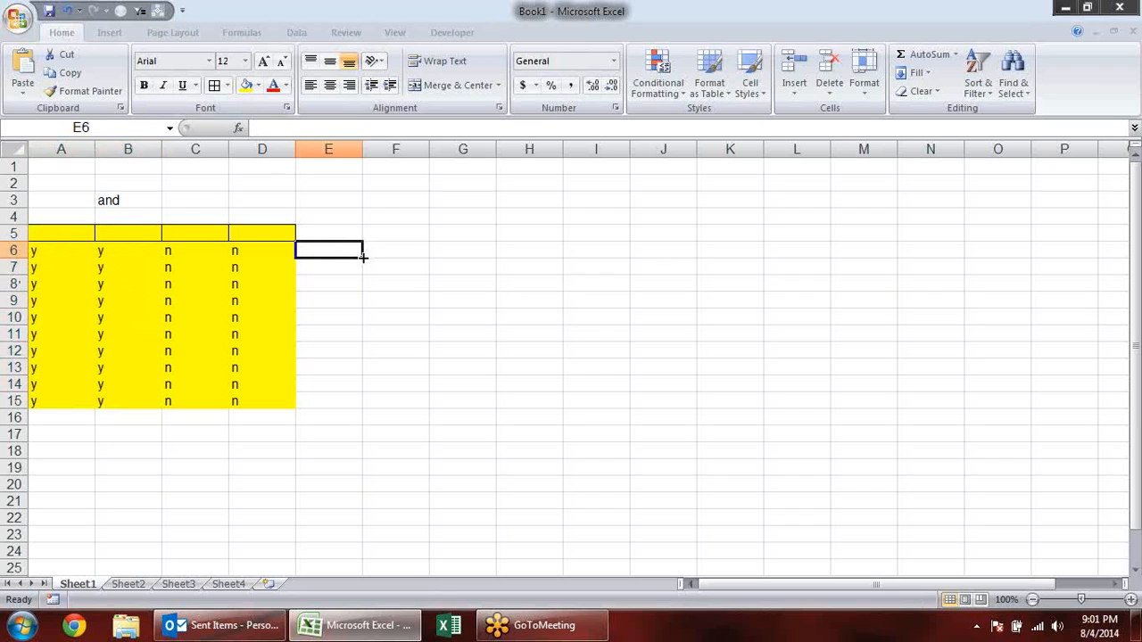
text(=)
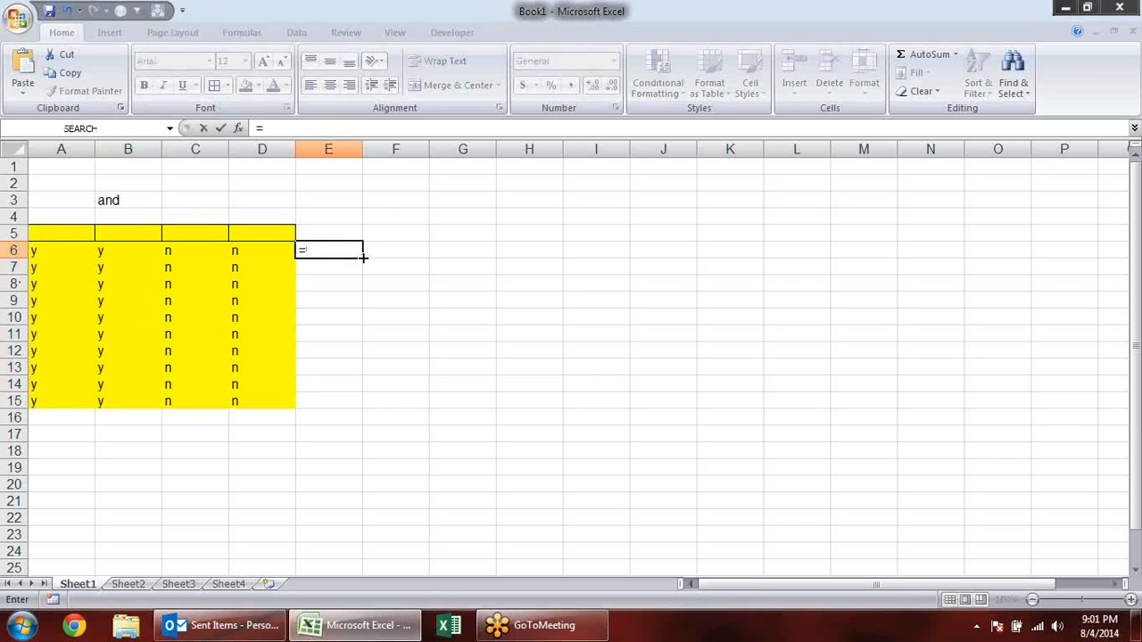
text(or)
key(Tab)
click(44, 250)
text(=)
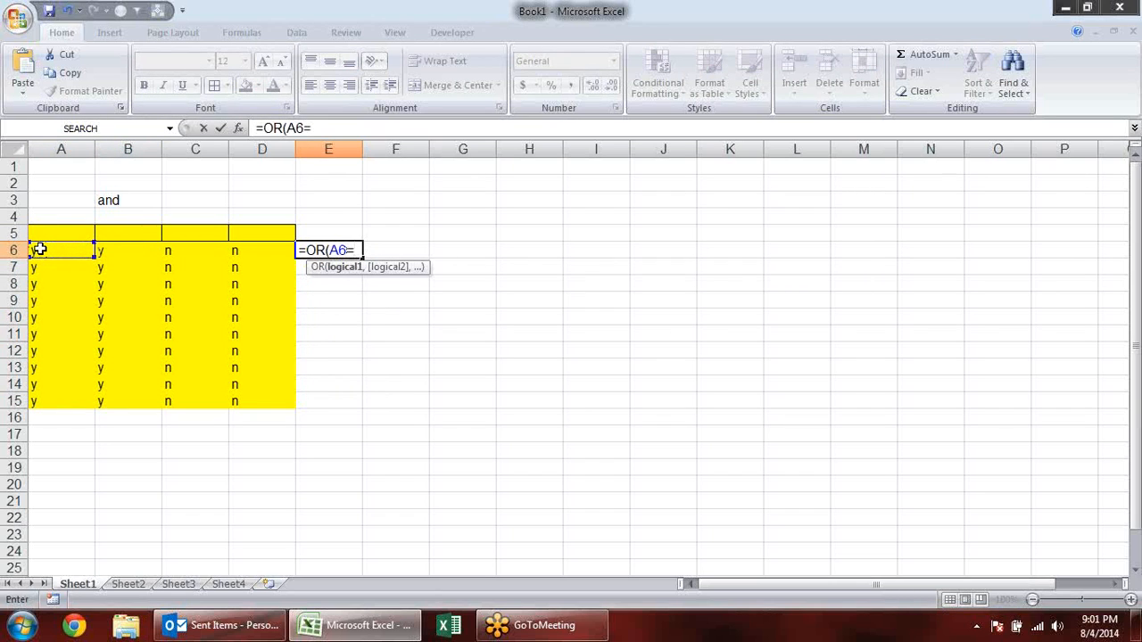
text(Y)
key(BackSpace)
text("y",)
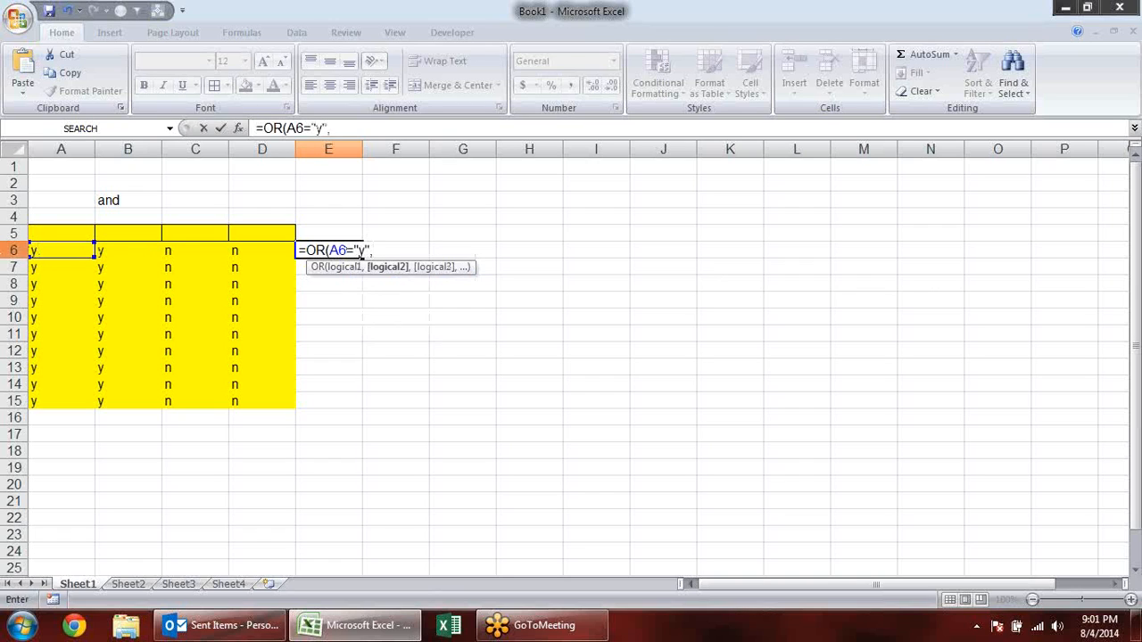
click(131, 250)
text(="y)
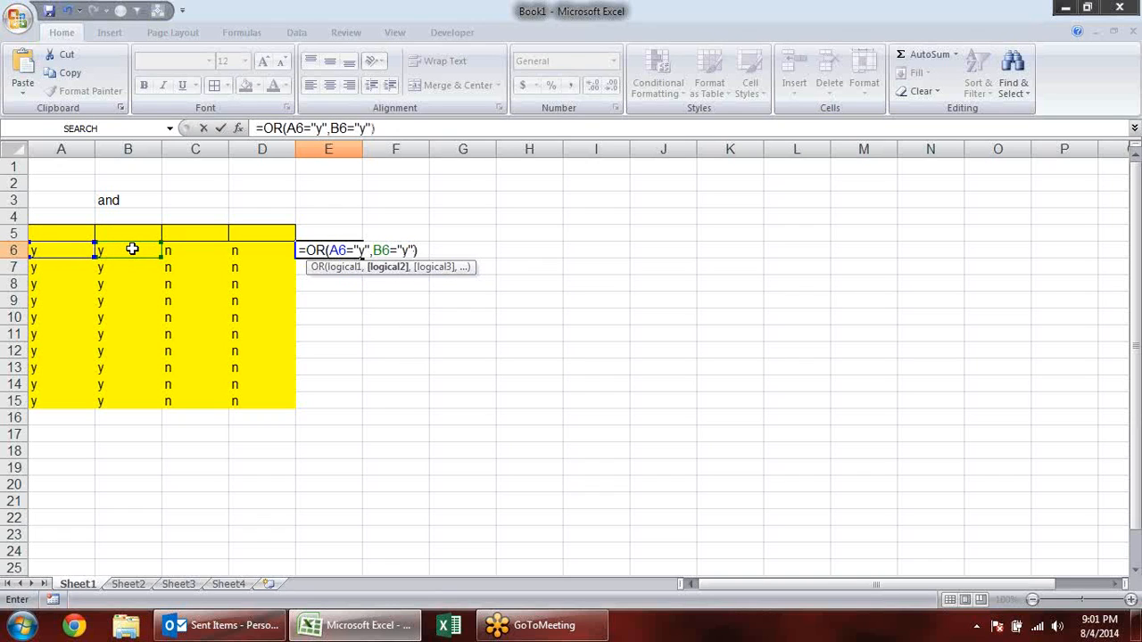
key(Return)
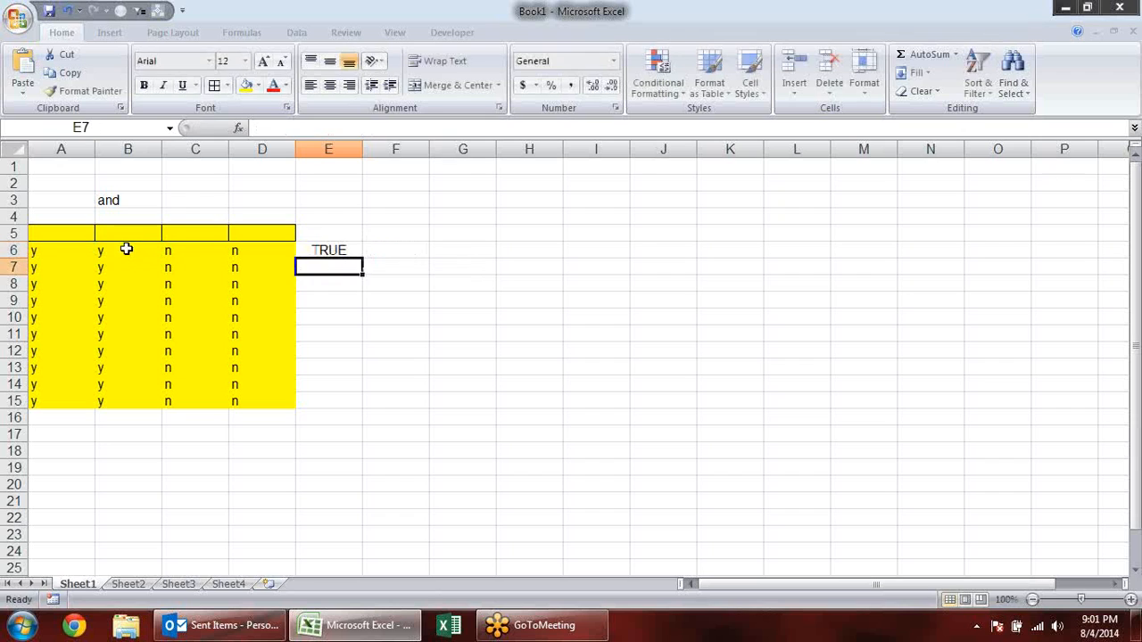
- Evaluate each condition of the OR formula in E6 in place, then leave the formula unchanged
click(326, 254)
double_click(327, 251)
drag(369, 250, 328, 250)
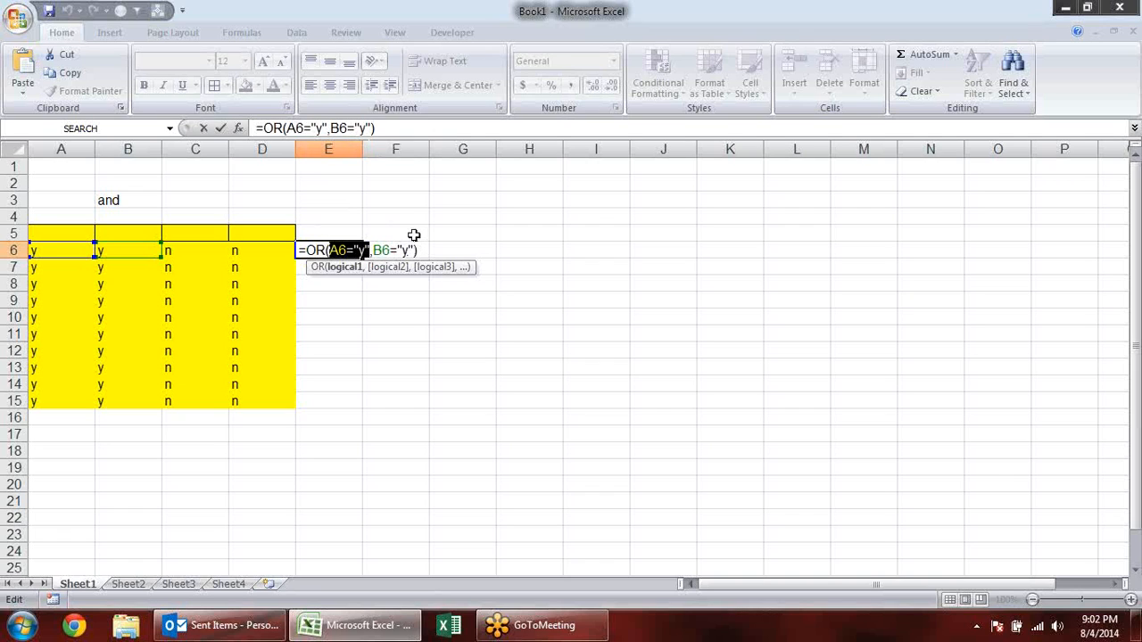
key(F9)
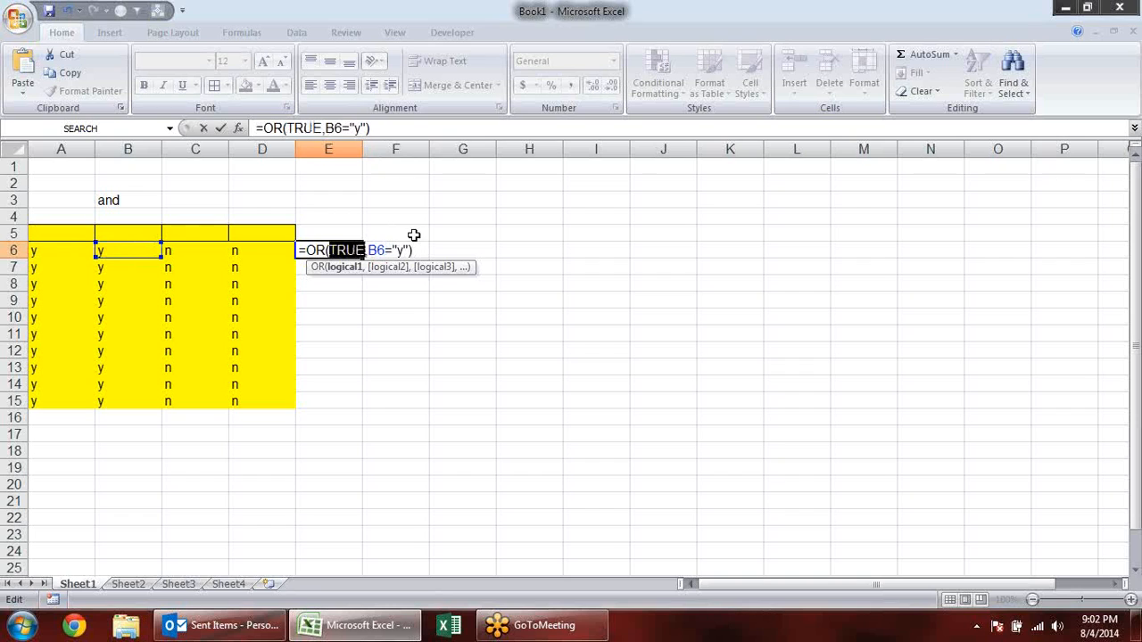
click(395, 267)
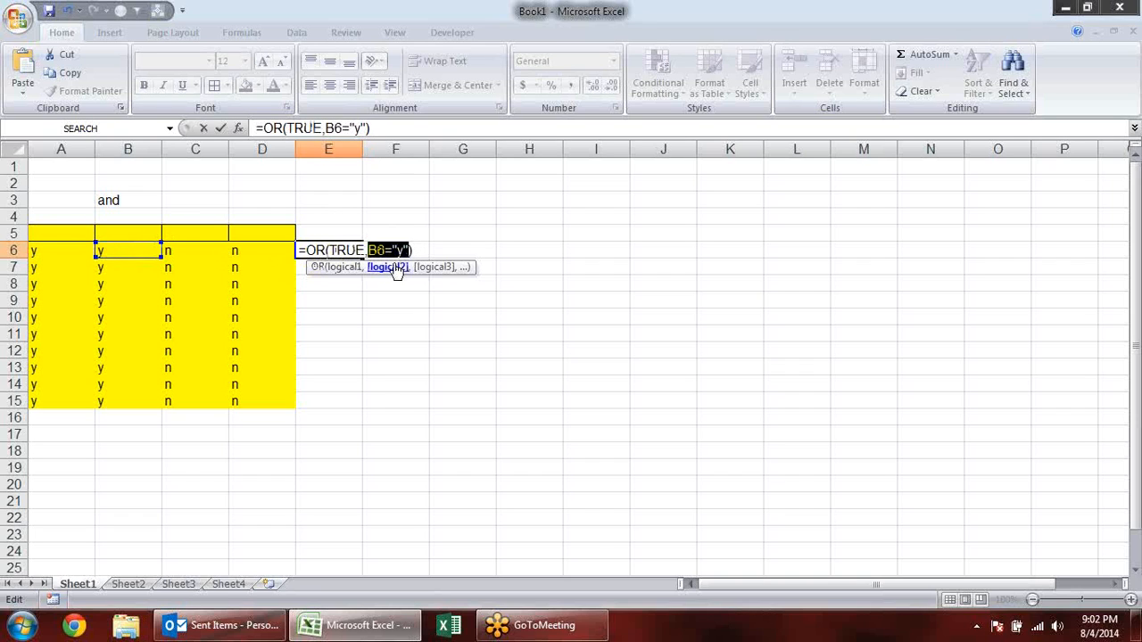
key(F9)
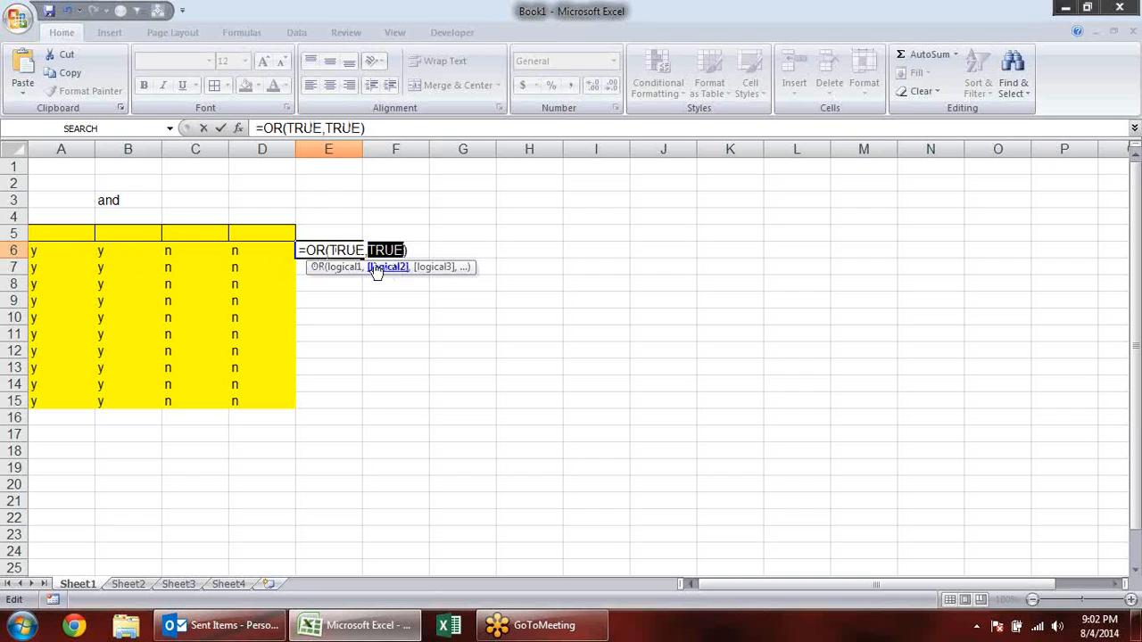
key(Escape)
- Change the entry in B6 to n
click(148, 247)
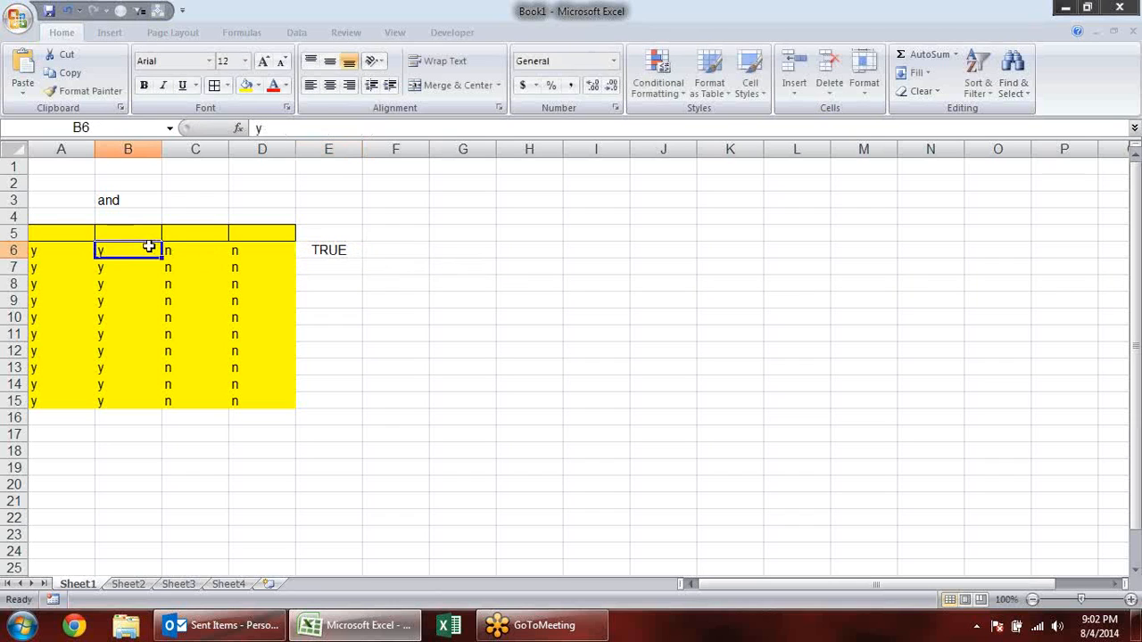
click(357, 251)
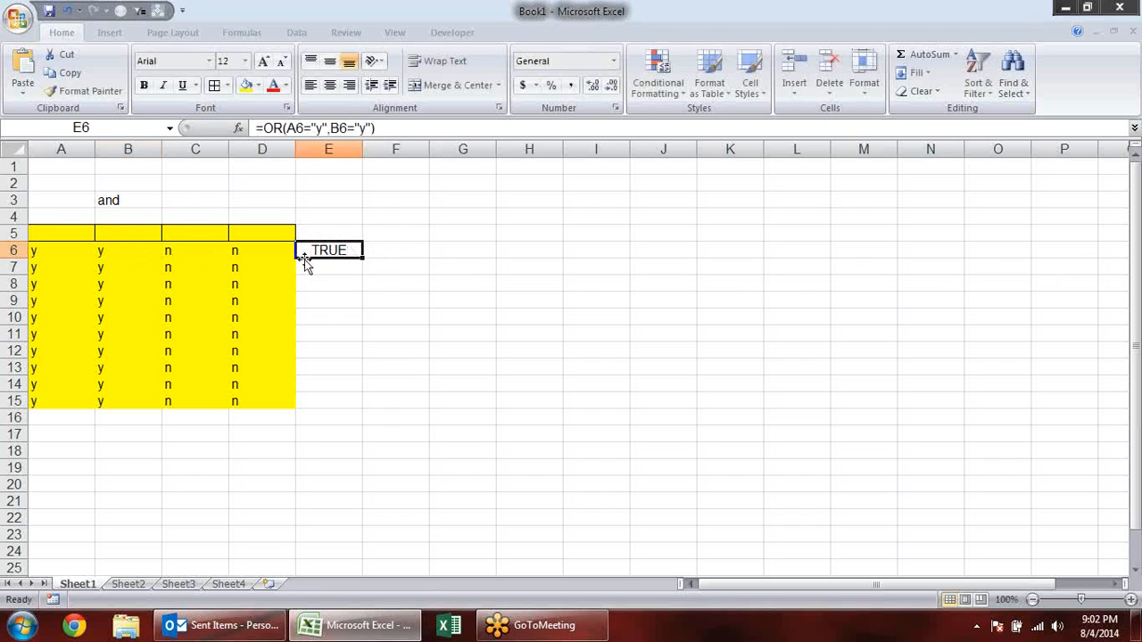
click(130, 251)
key(Return)
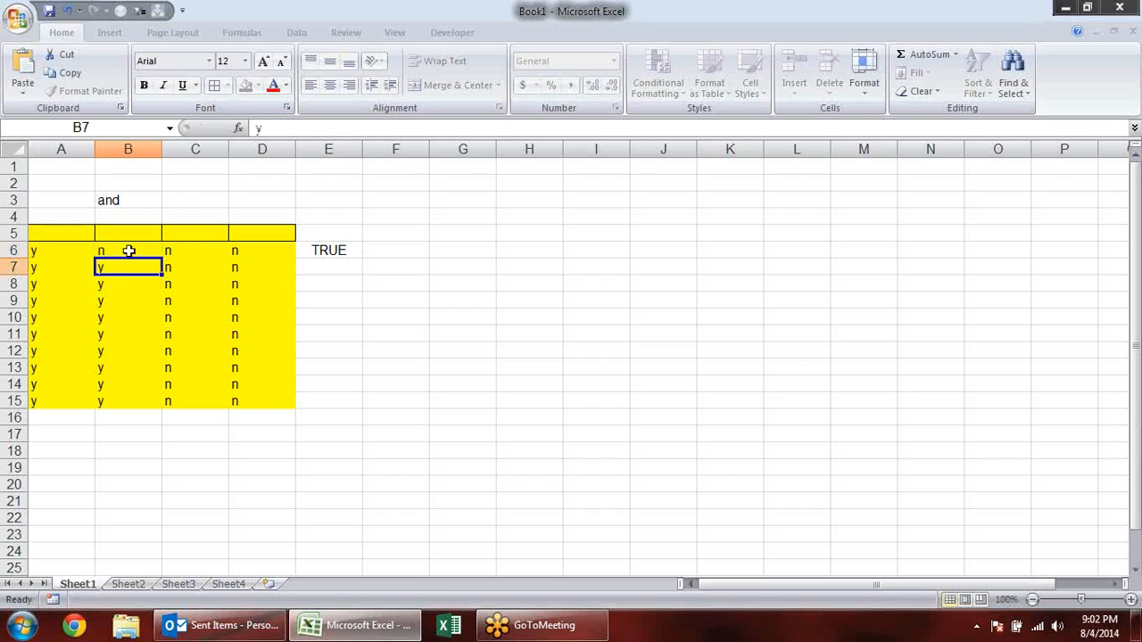
- Evaluate both OR conditions in E6 again with n in B6, discarding the evaluated values
double_click(354, 250)
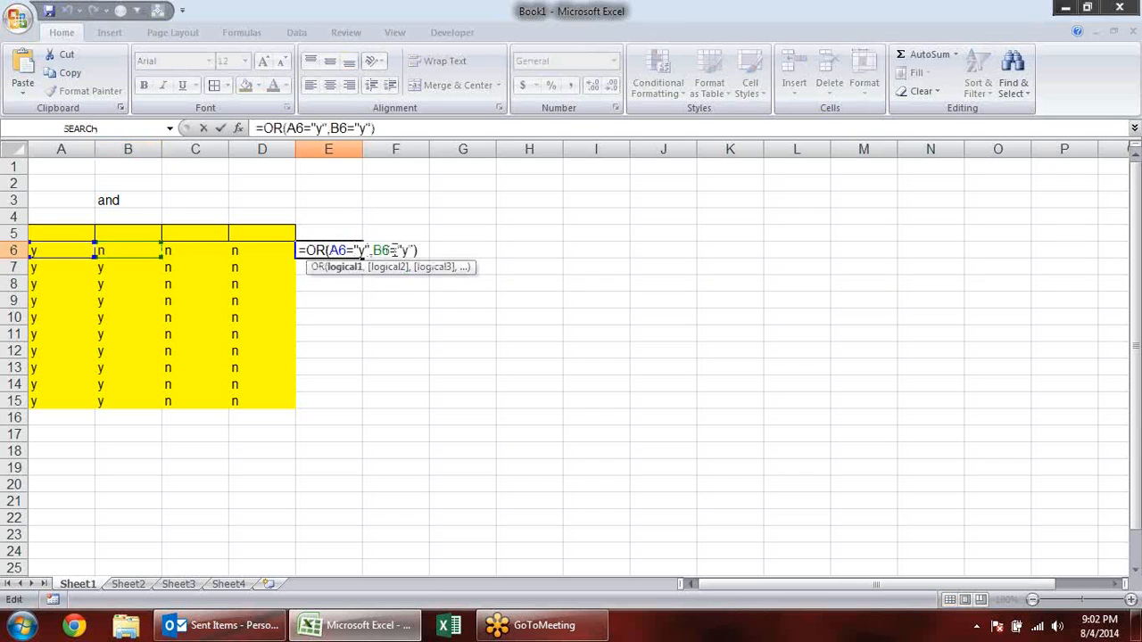
drag(416, 251, 389, 250)
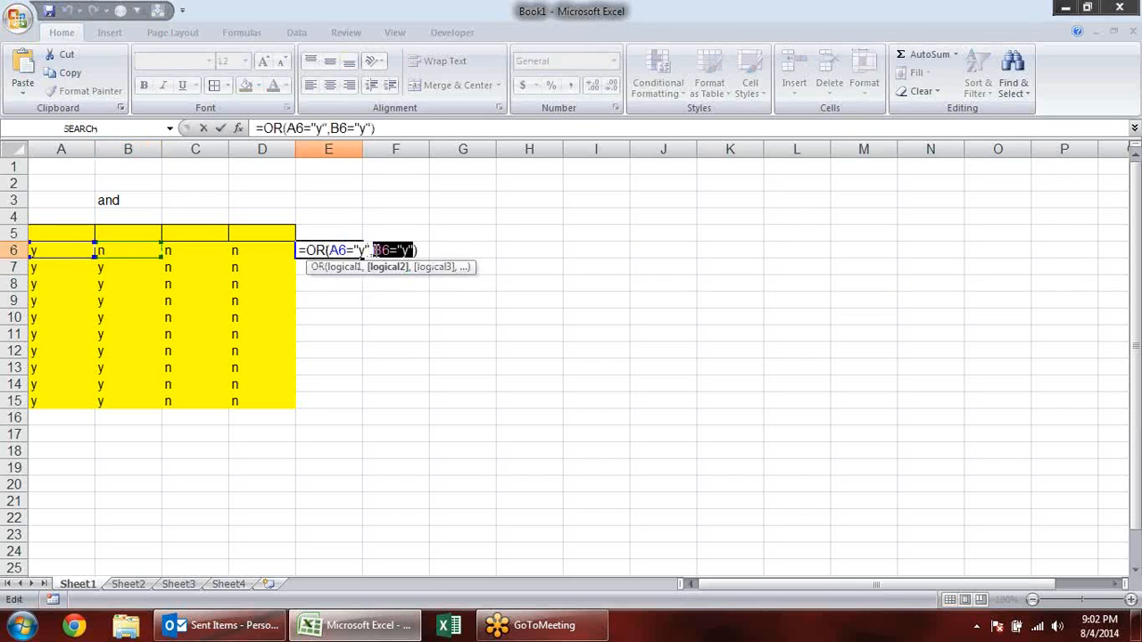
key(F9)
click(346, 270)
key(F9)
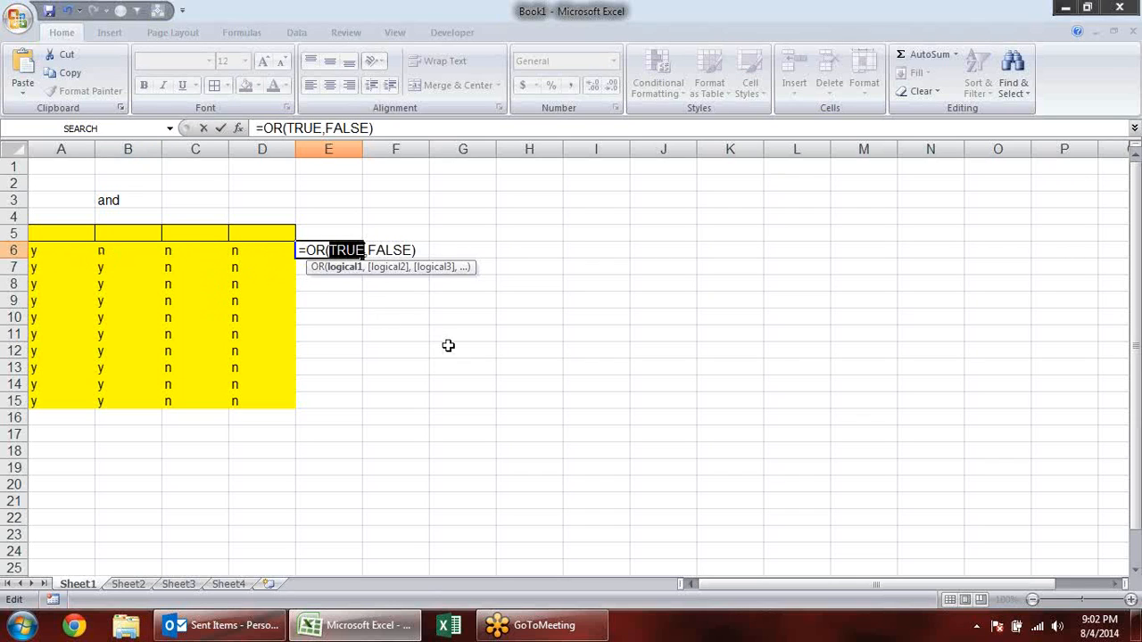
key(Escape)
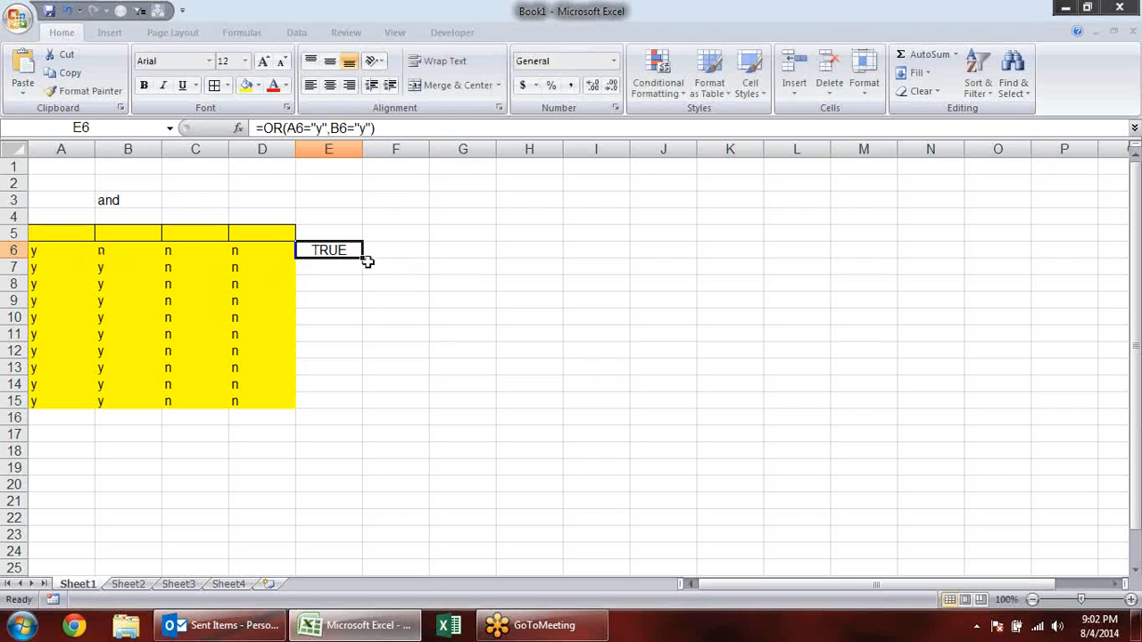
- Copy the OR formula from E6 to F6 and repoint its first condition so it reads =OR(D6="y",C6="y")
drag(362, 259, 438, 264)
key(Right)
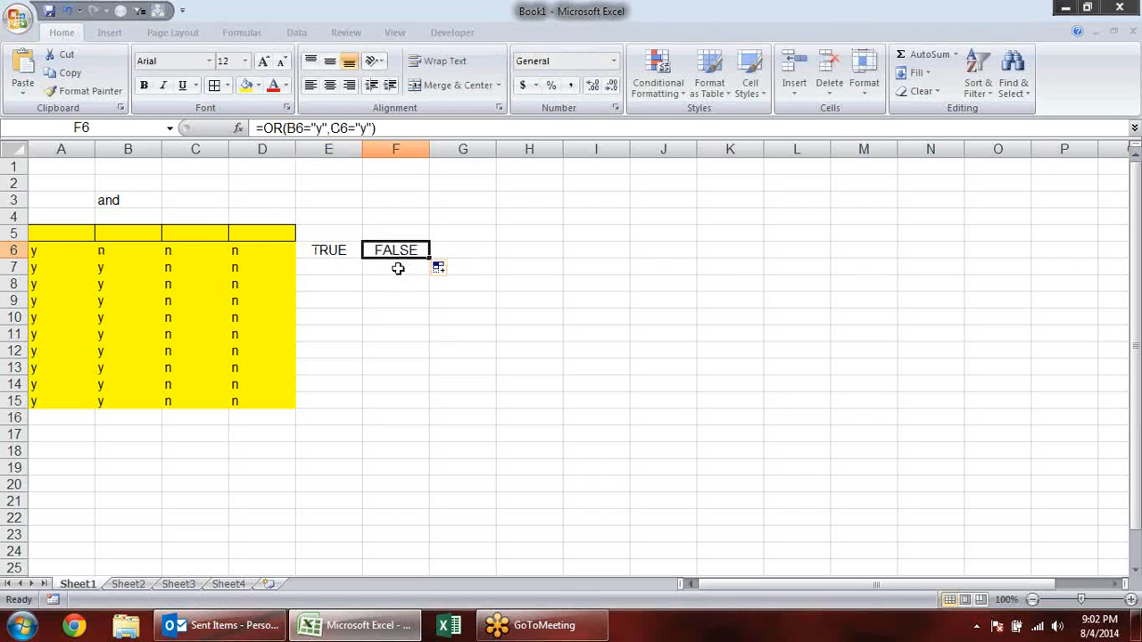
key(F2)
drag(164, 253, 279, 256)
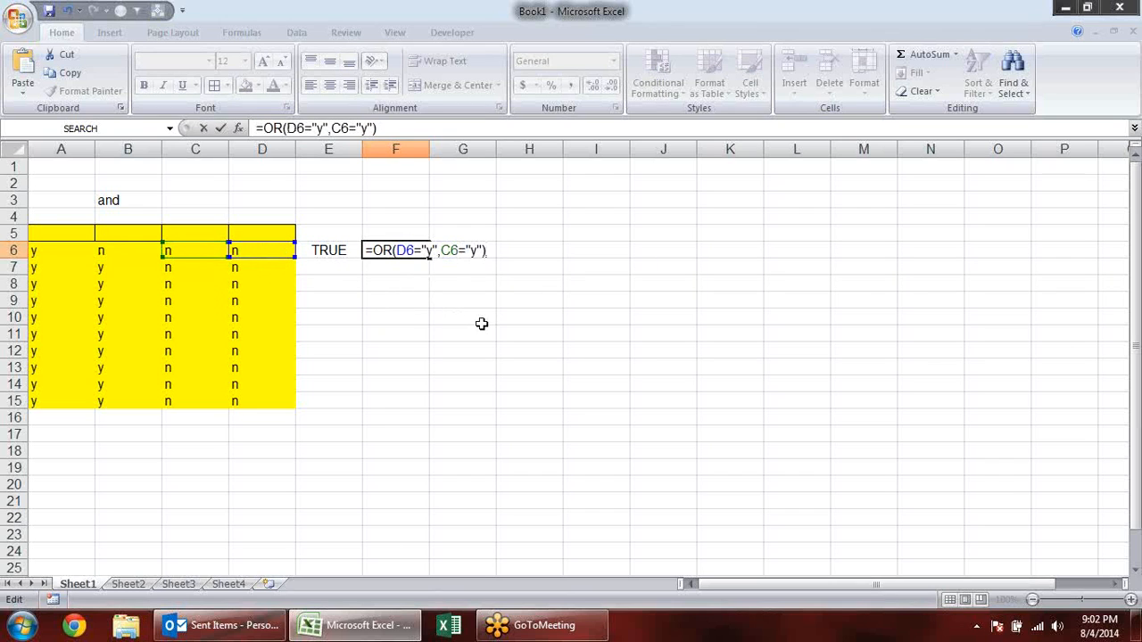
key(Return)
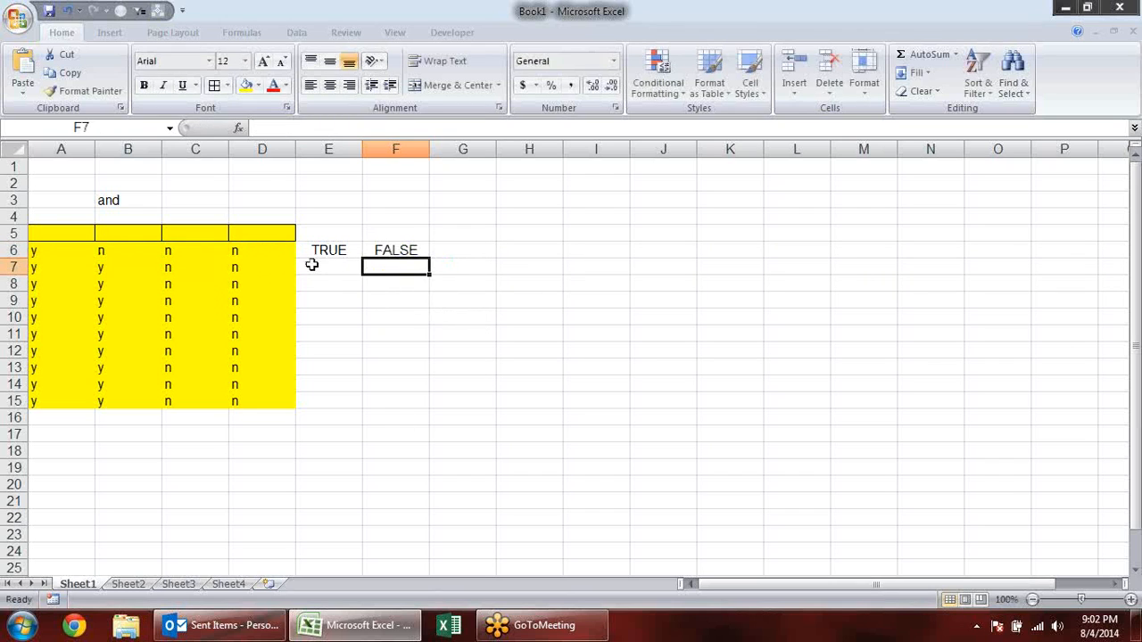
- Change both conditions in F6 to test for n, making the formula =OR(D6="n",C6="n")
double_click(383, 250)
click(433, 251)
key(BackSpace)
text(n",C6="y"))
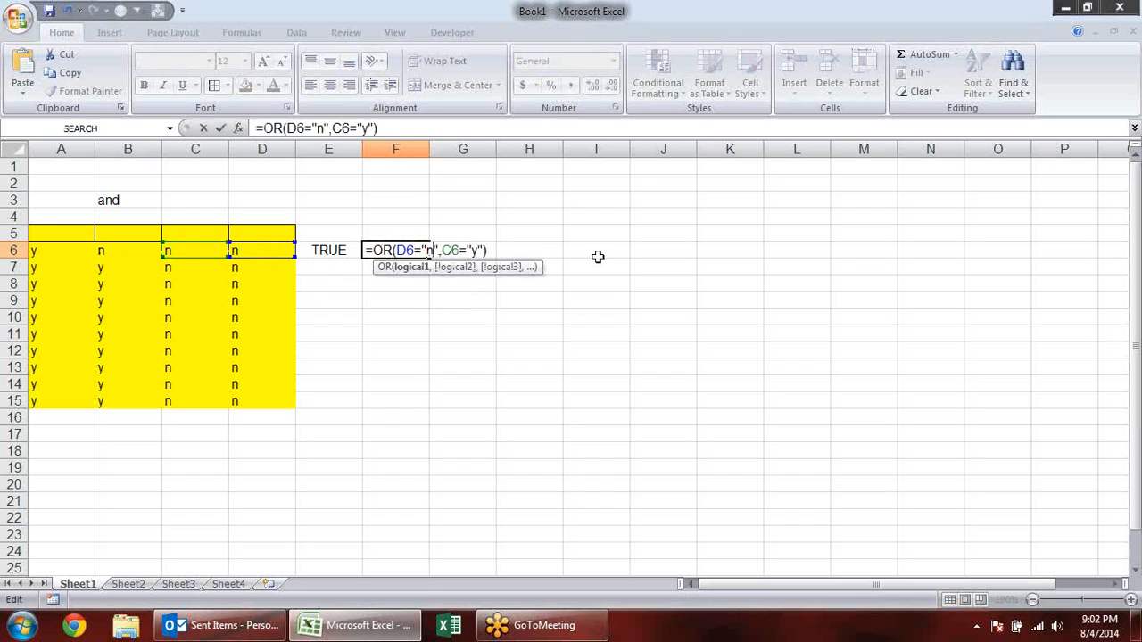
click(476, 250)
key(BackSpace)
text(n)
key(Return)
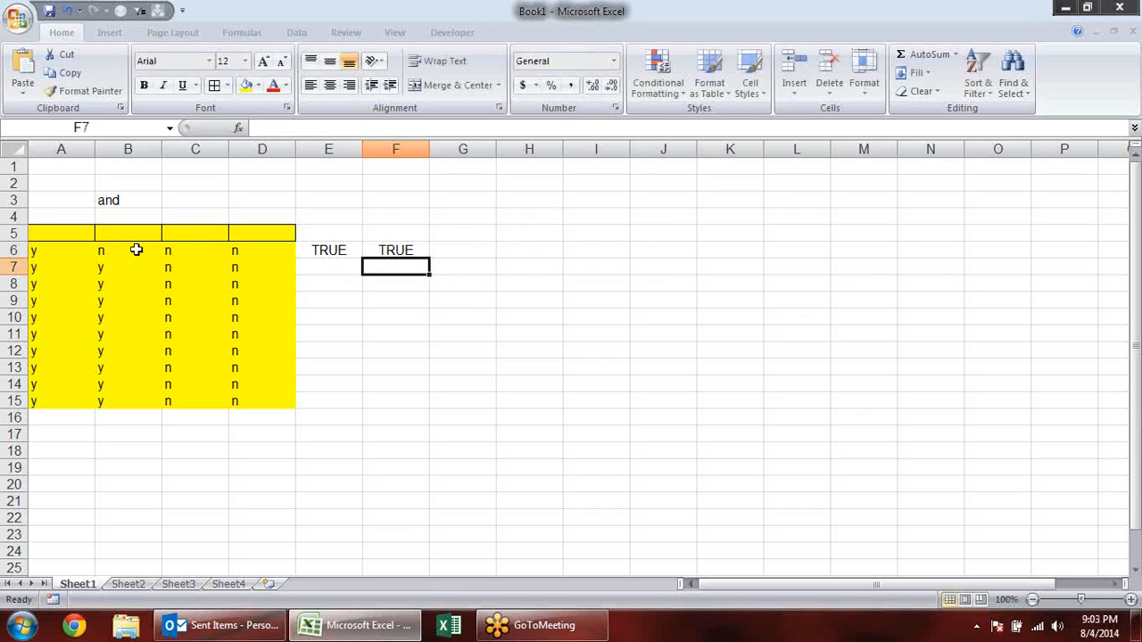
- Change C6 to y and select the last two and first two table columns in turn to compare them
click(206, 247)
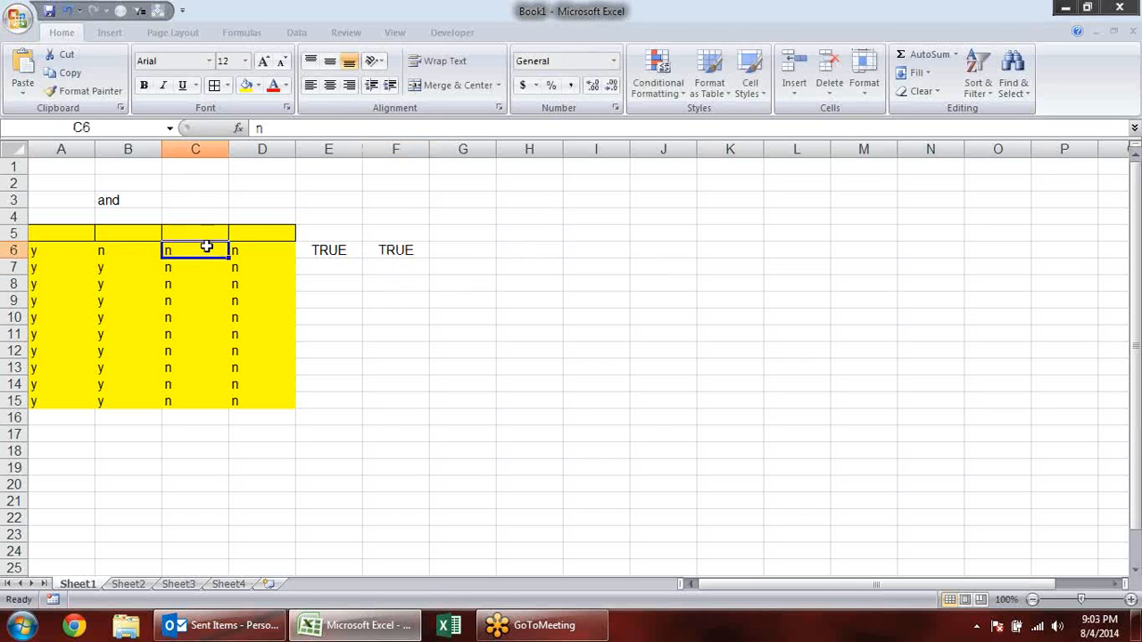
text(y)
key(Return)
drag(48, 235, 98, 398)
drag(202, 248, 241, 403)
drag(48, 247, 106, 403)
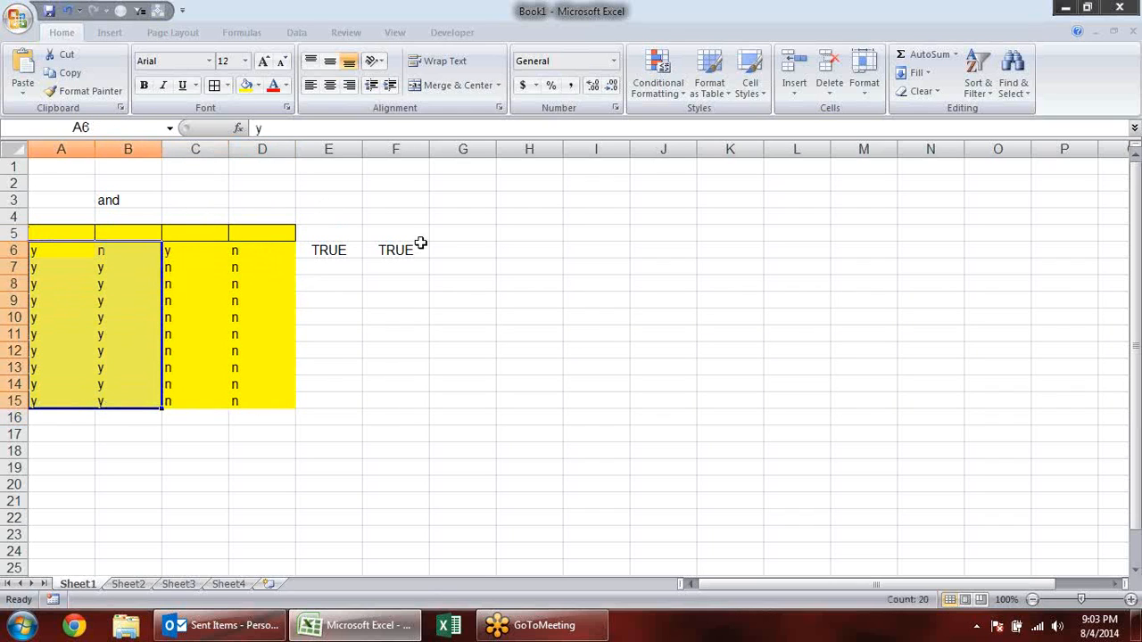
- Enter =AND(E6,F6) in G6 to combine the two OR results
click(462, 251)
text(=an)
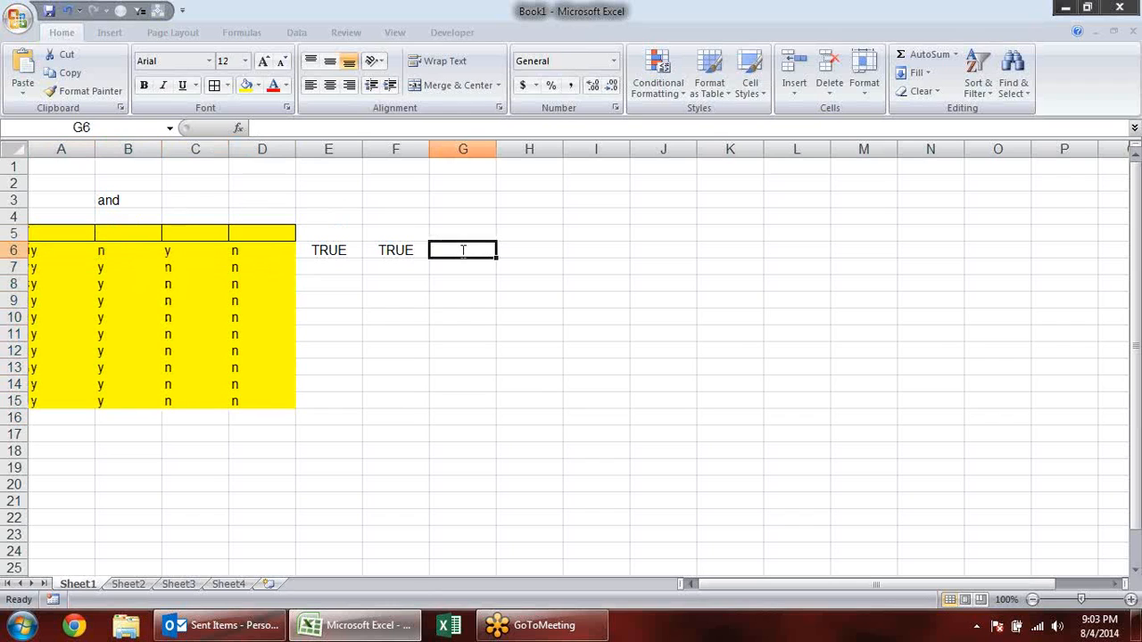
key(Tab)
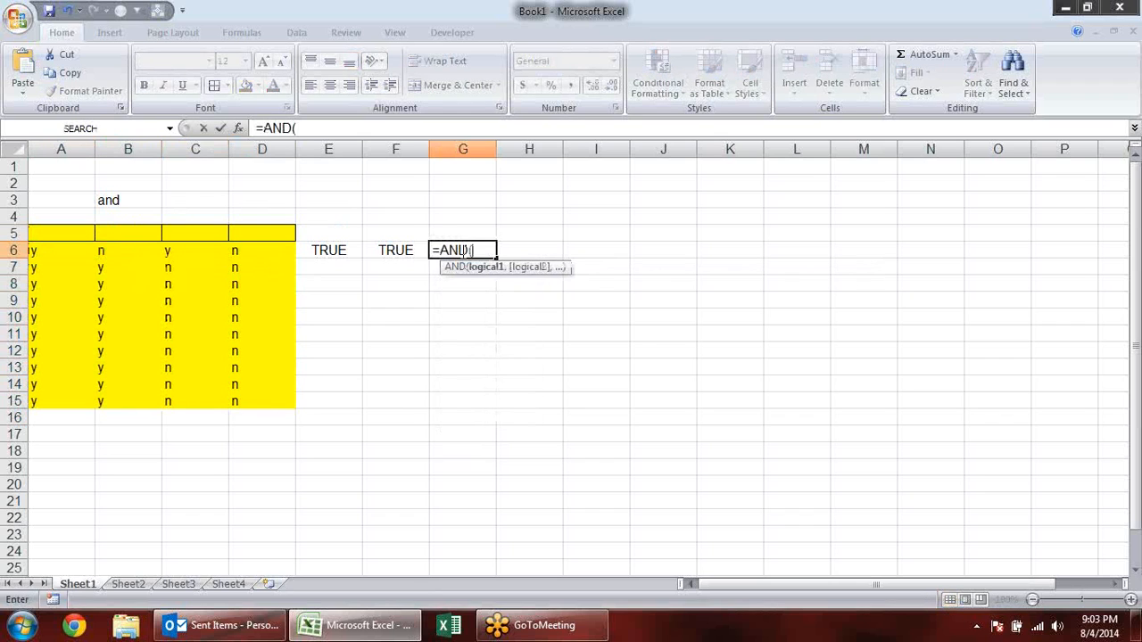
click(330, 252)
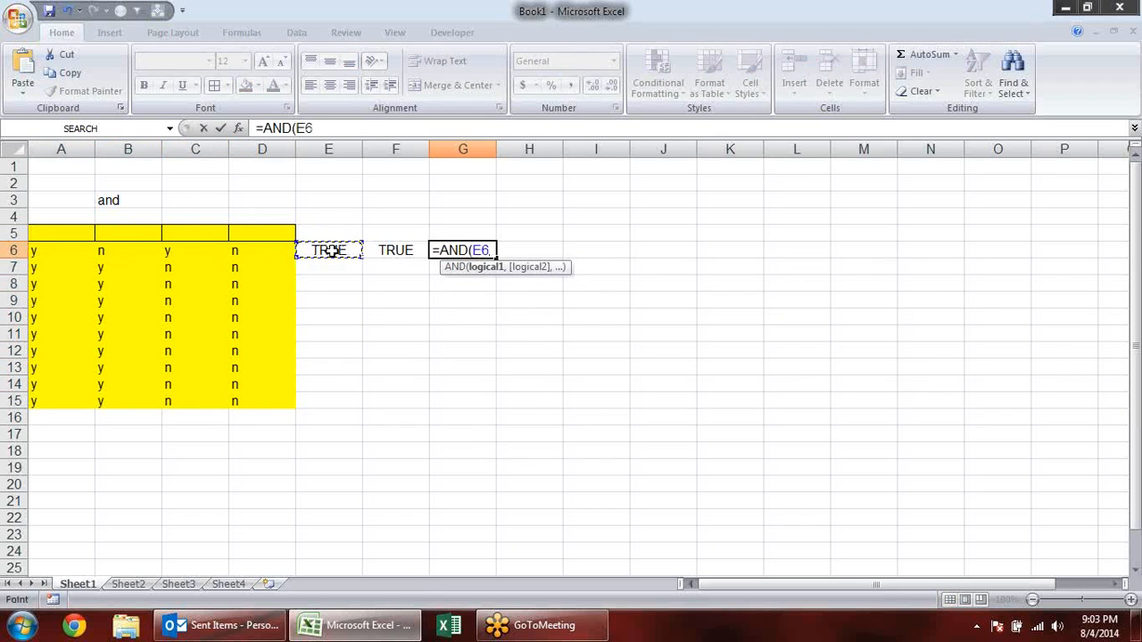
text(,)
click(406, 250)
text(,)
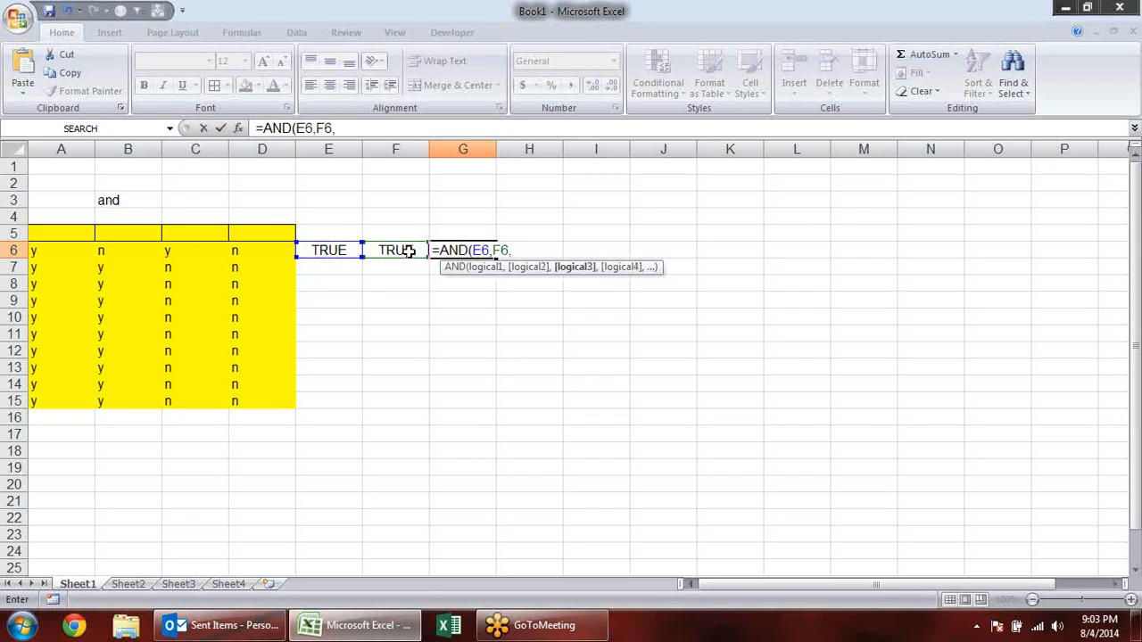
key(BackSpace)
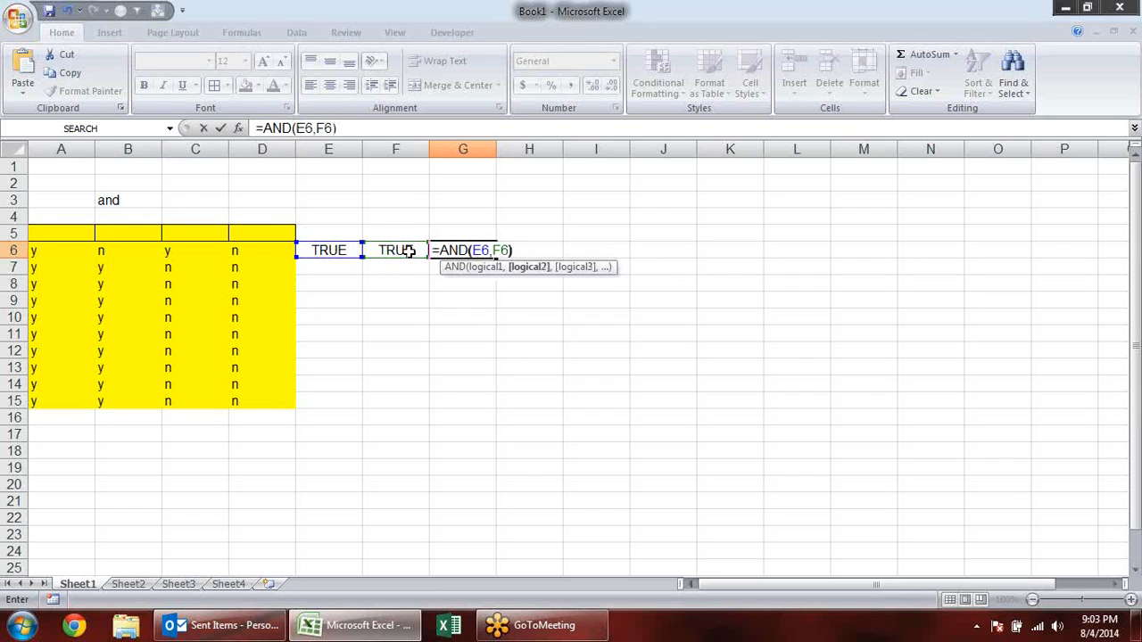
text())
key(Return)
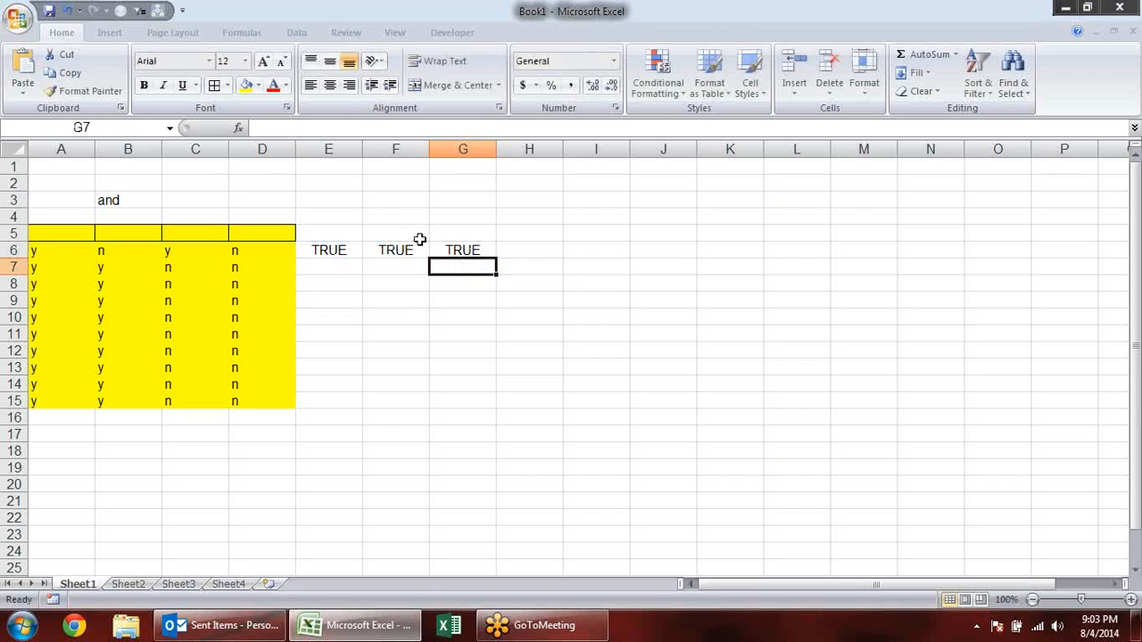
- Change A6 to n and make the AND result in G6 bold
click(103, 250)
key(Left)
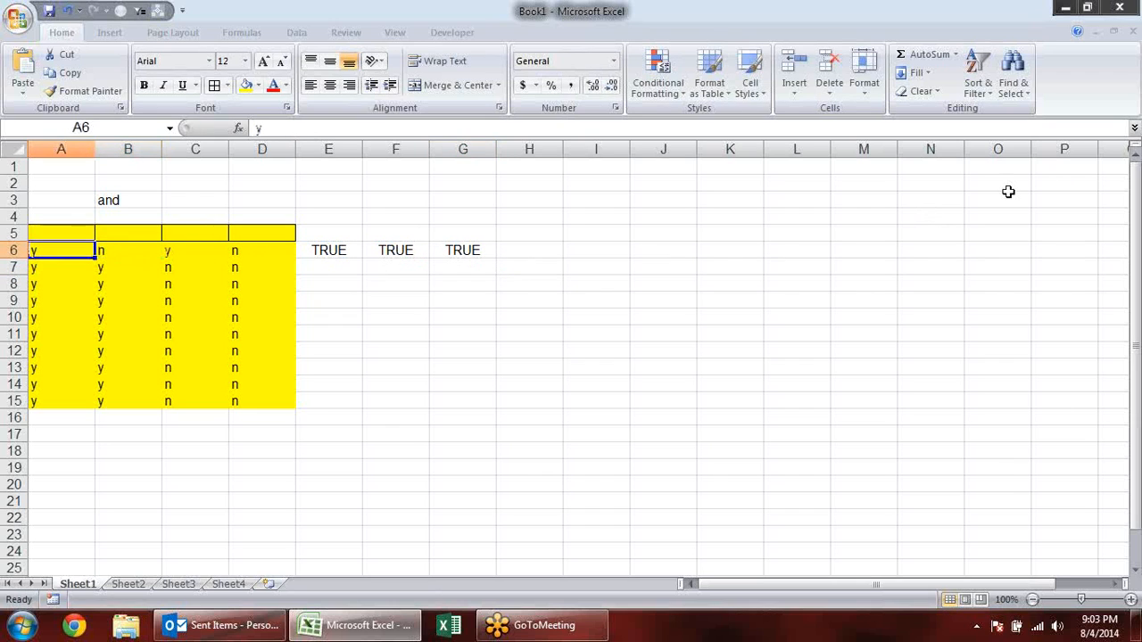
text(n)
key(Return)
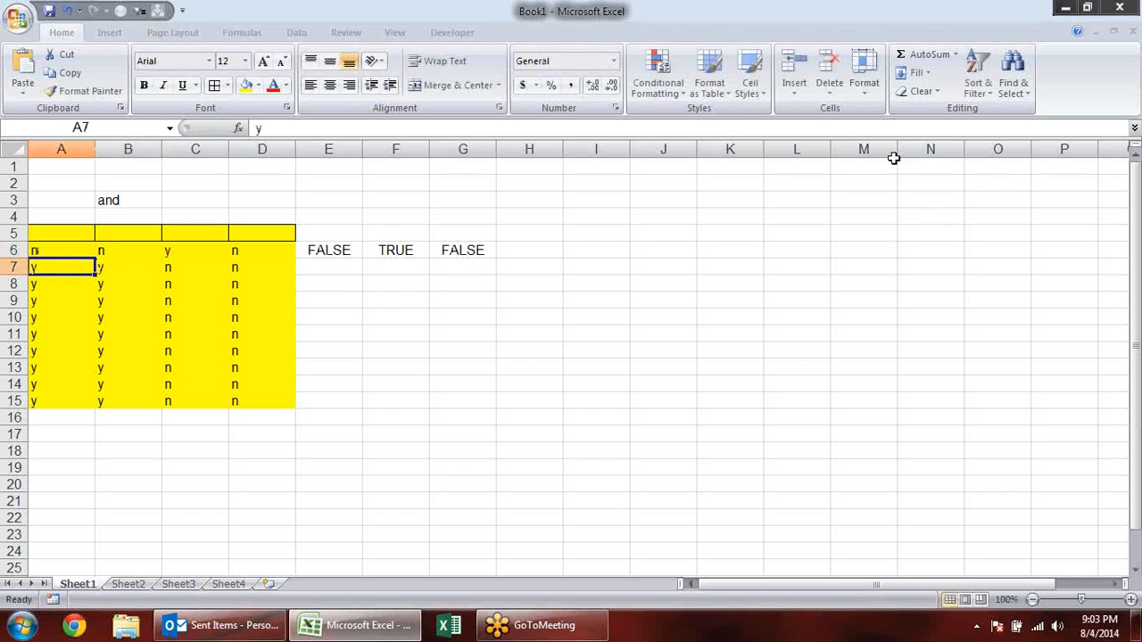
click(482, 250)
key(ctrl+b)
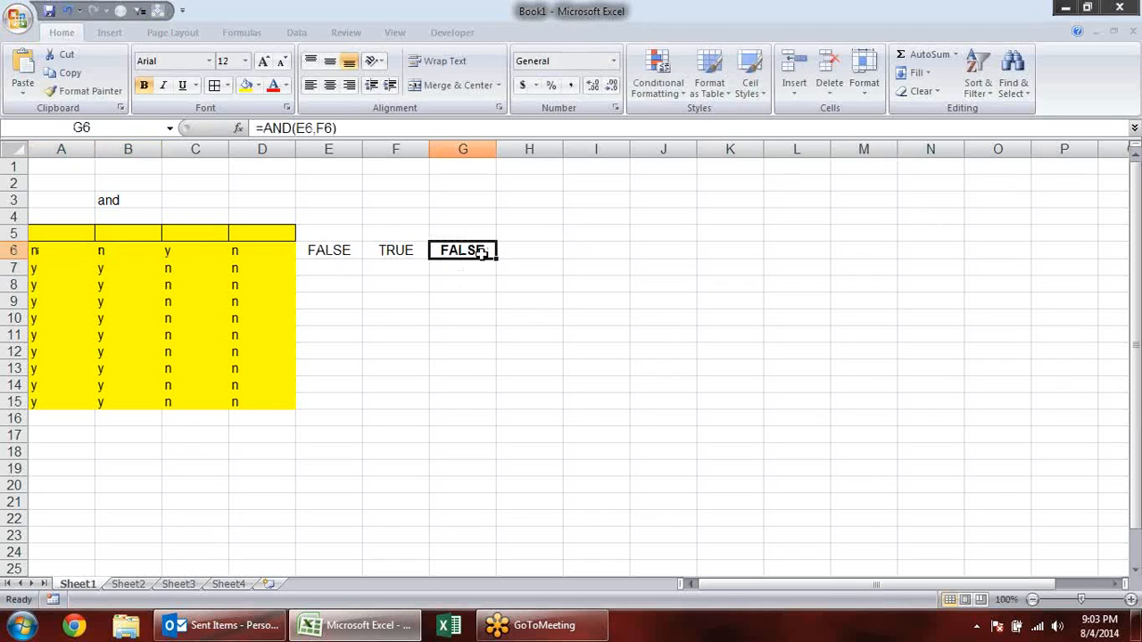
- Set A6 back to y
click(68, 249)
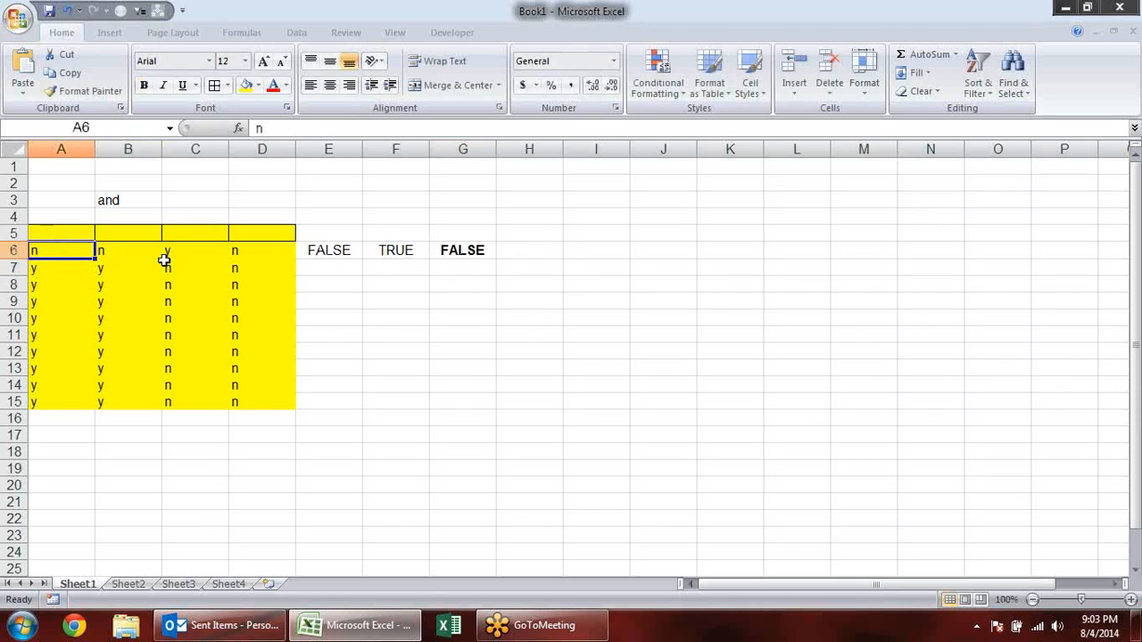
text(y)
key(Return)
- Test the AND formula by changing D6 to y and back to n
key(Up)
key(Right)
key(Right)
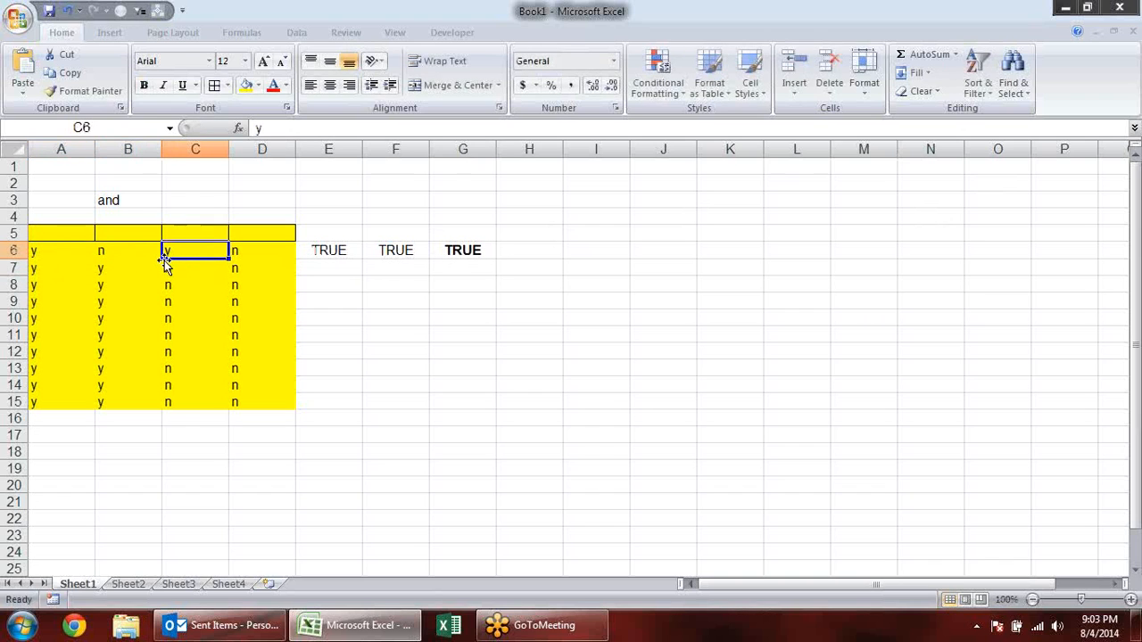
key(Right)
text(y)
key(Return)
key(Up)
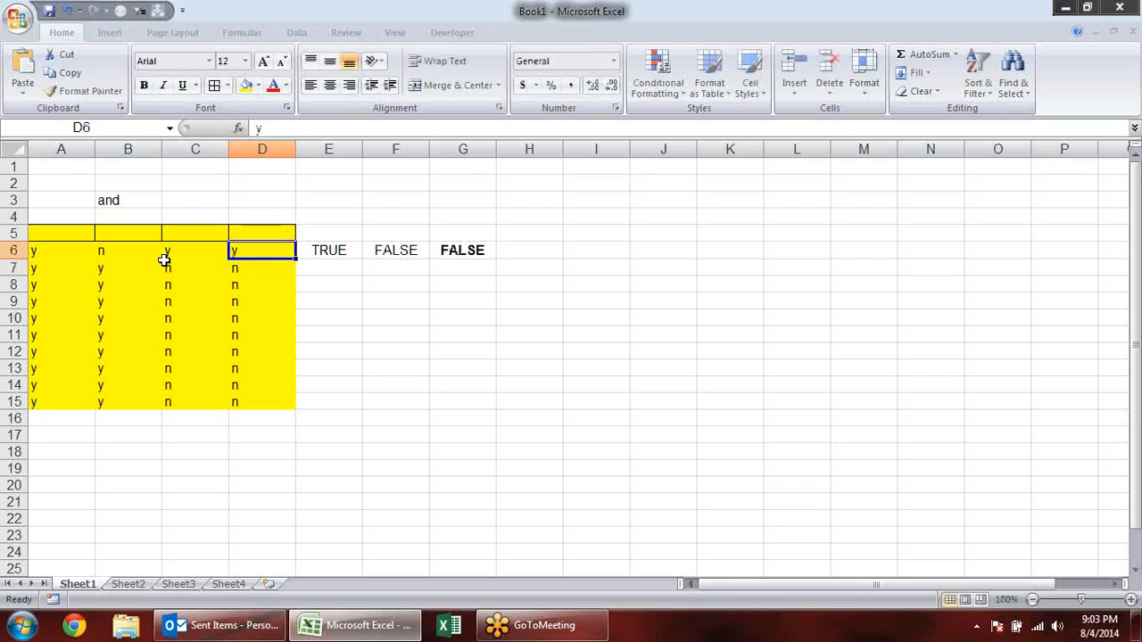
text(n)
key(Return)
key(Up)
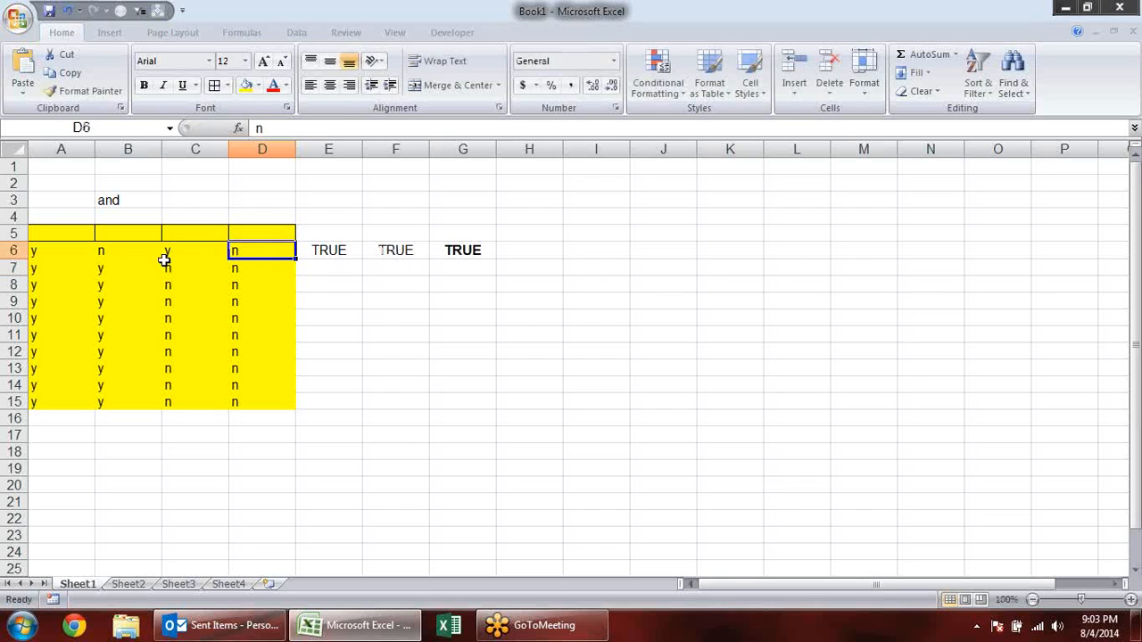
- Examine which cells the OR formula in E6 and the AND formula in G6 refer to
key(Right)
key(Right)
key(Left)
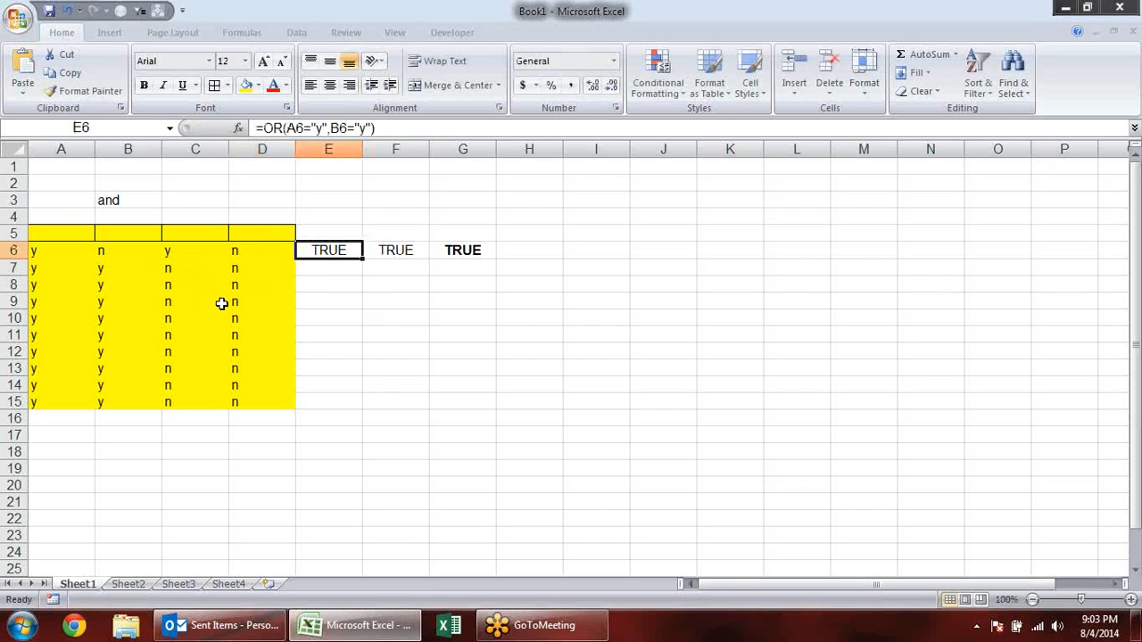
key(F2)
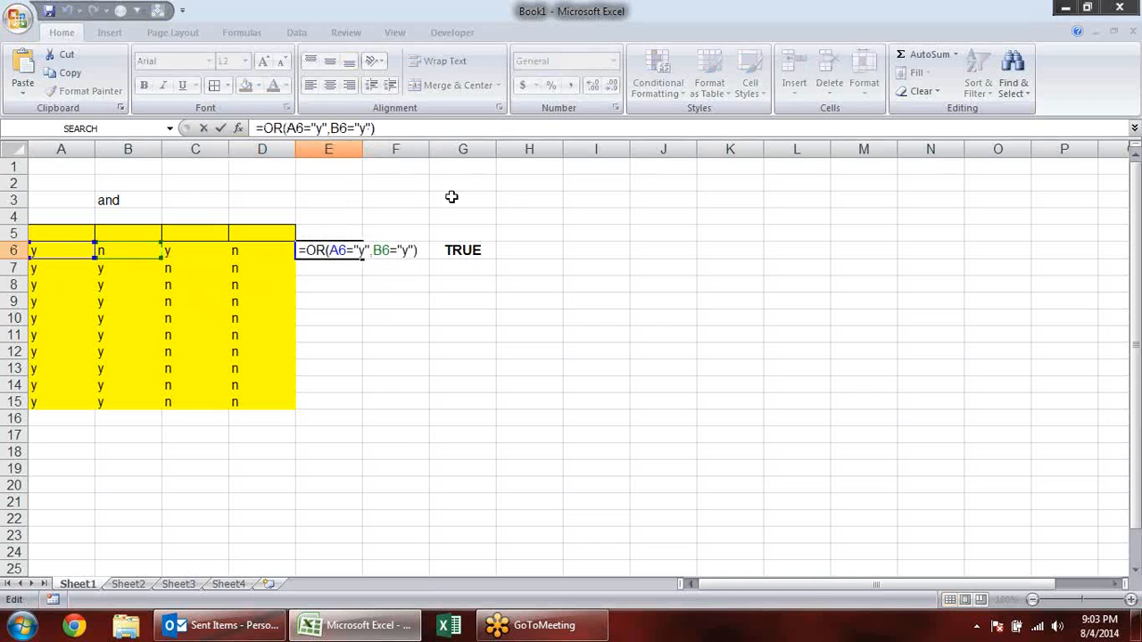
key(Escape)
click(480, 250)
key(F2)
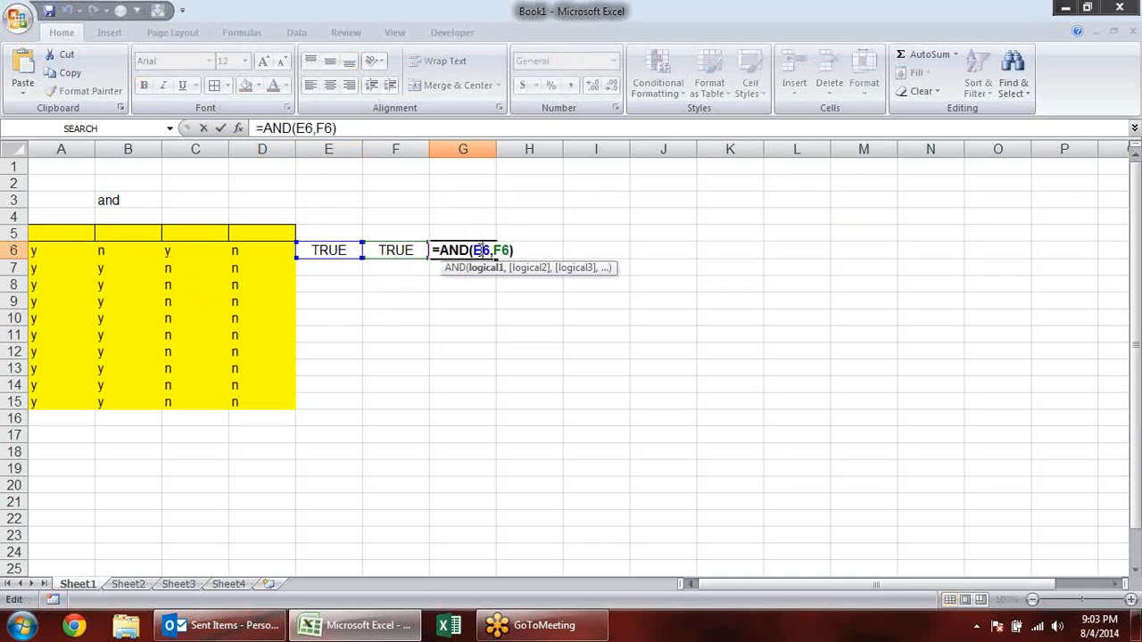
key(Escape)
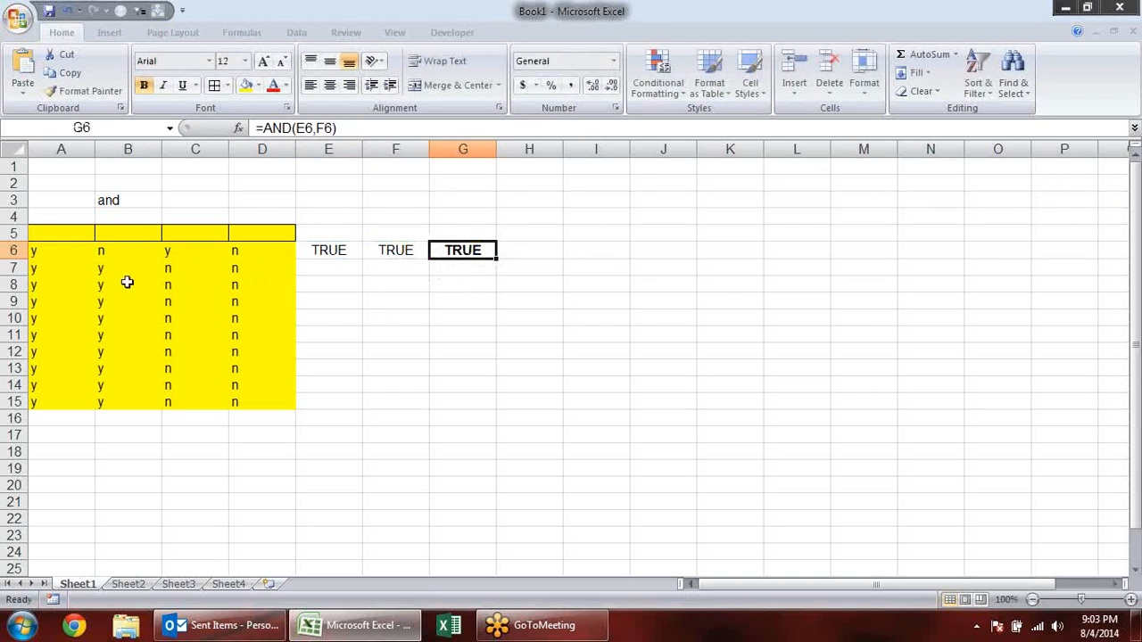
- Fill the first two columns of the y/n table, A5:B15, with light grey to set them apart from the other two
drag(56, 237, 122, 403)
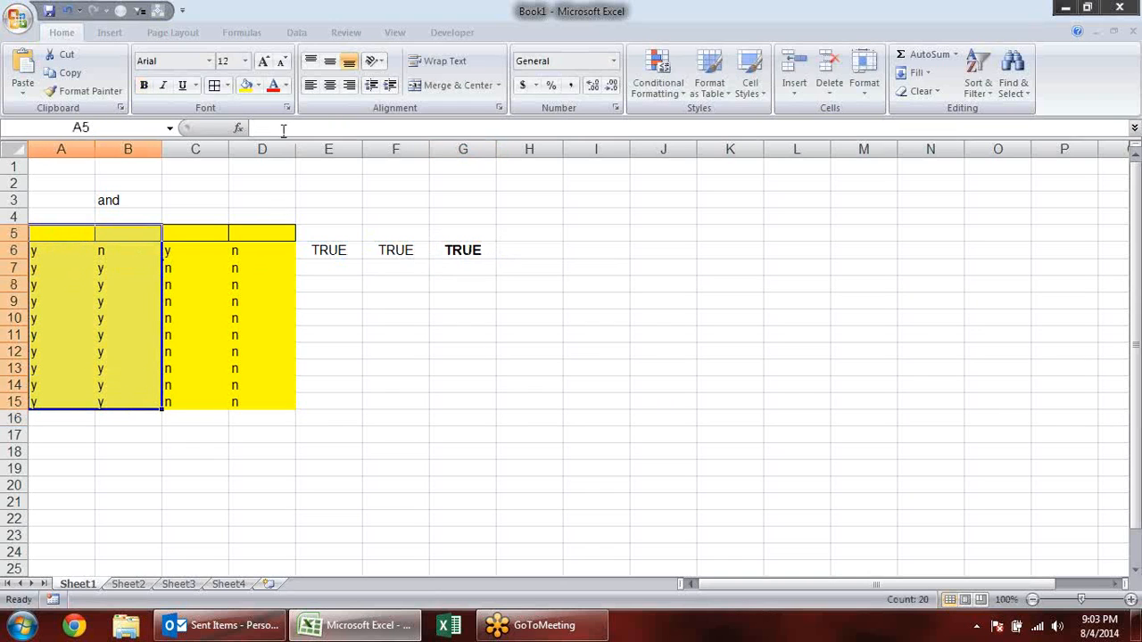
click(256, 87)
click(248, 156)
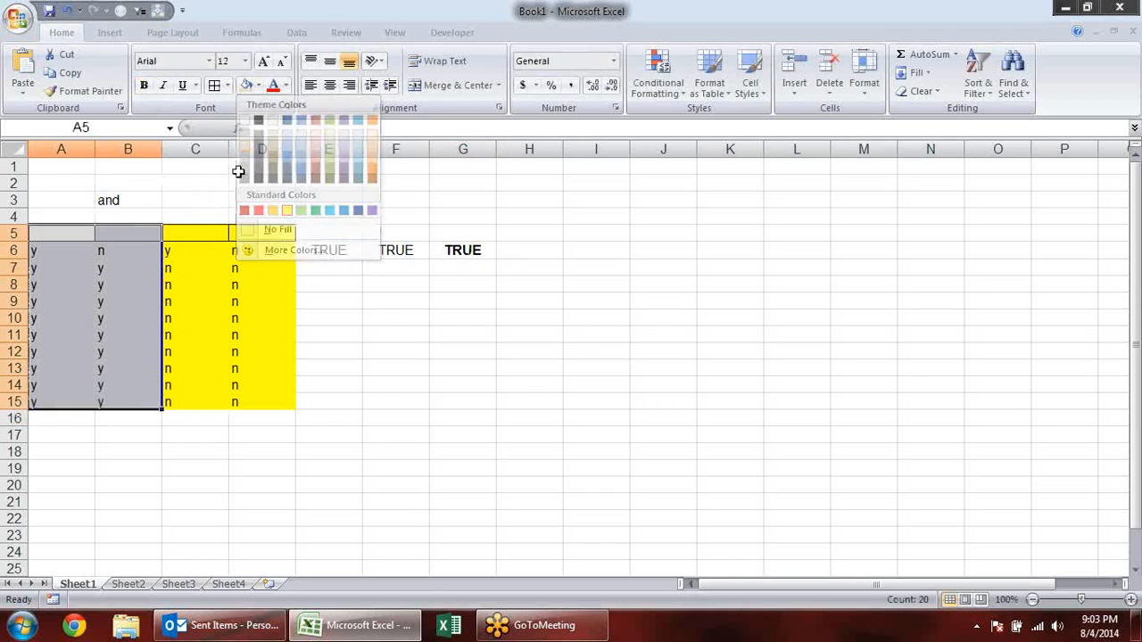
drag(178, 233, 262, 418)
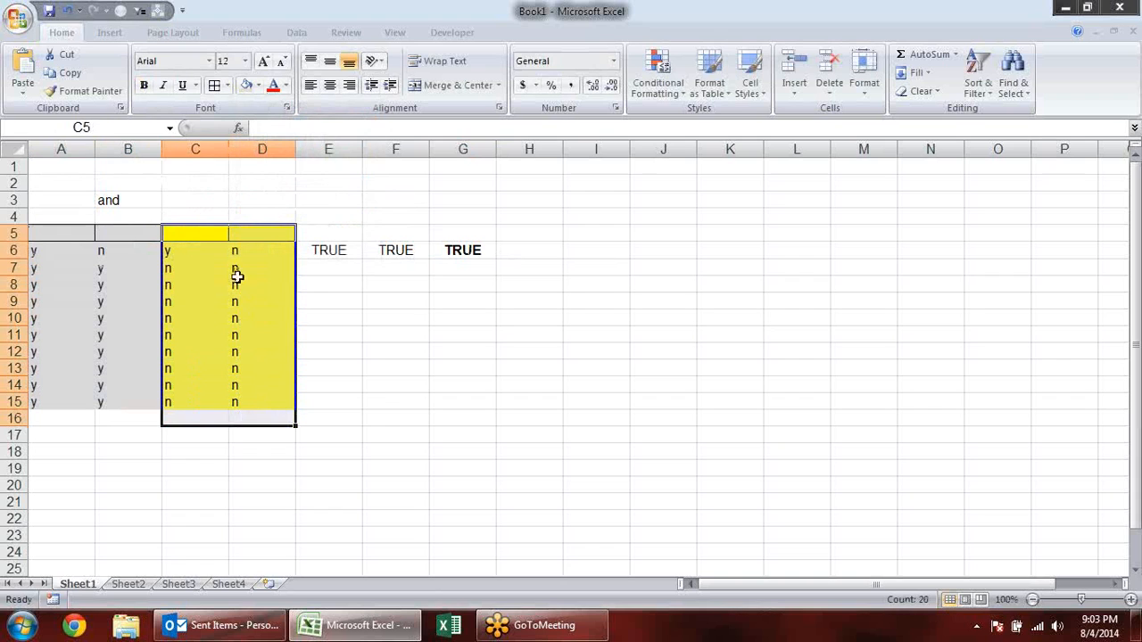
click(500, 336)
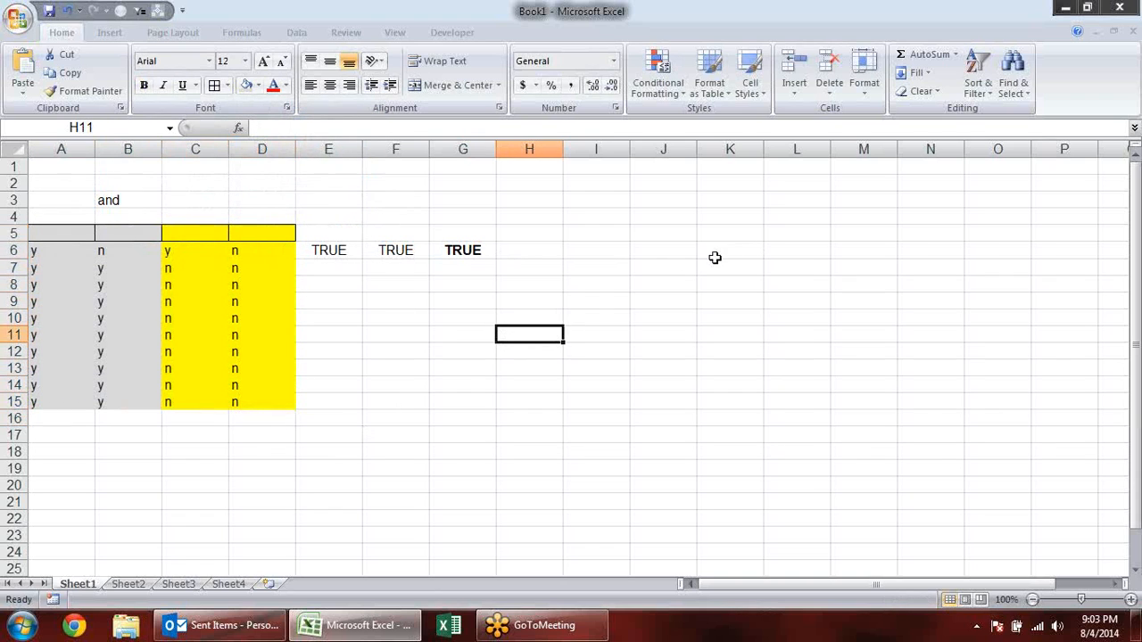
- Clear all formatting and contents from A1:H17 to empty the sheet
drag(356, 235, 503, 269)
drag(502, 437, 4, 161)
key(alt+e)
key(a)
key(f)
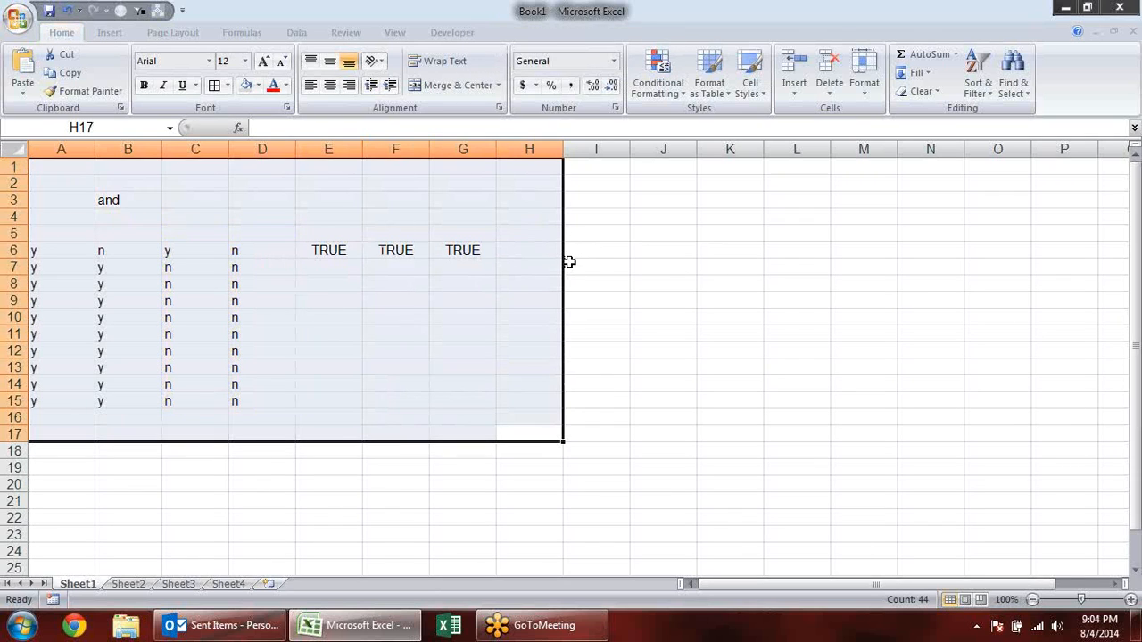
key(Delete)
click(646, 287)
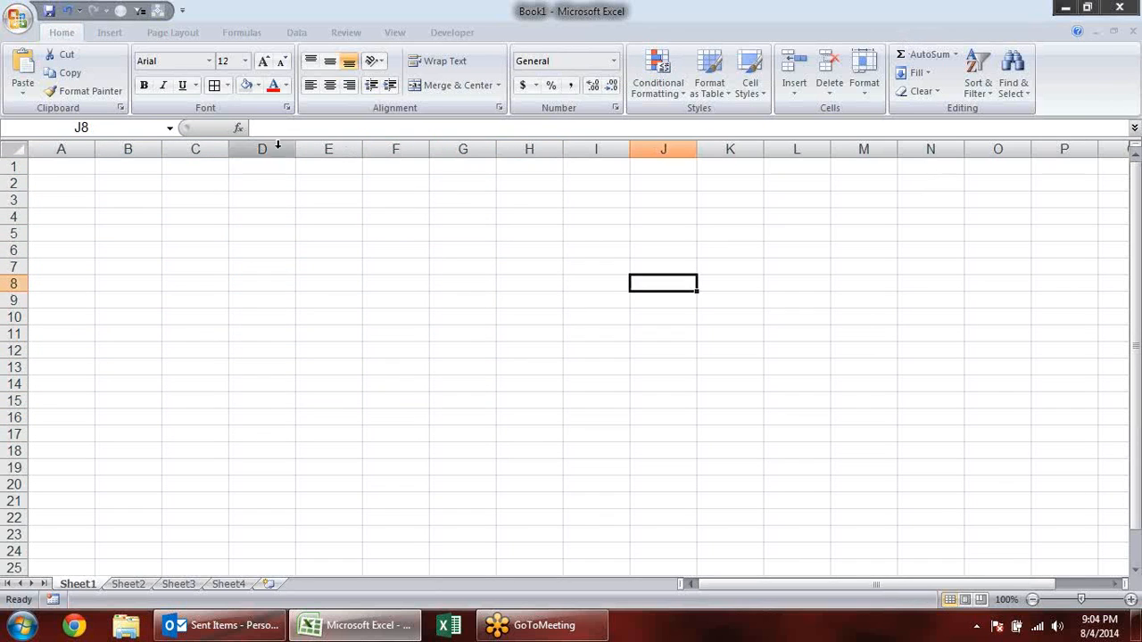
- Look through the list of Text functions and enter 1245 in A3 as sample data
click(245, 33)
click(231, 79)
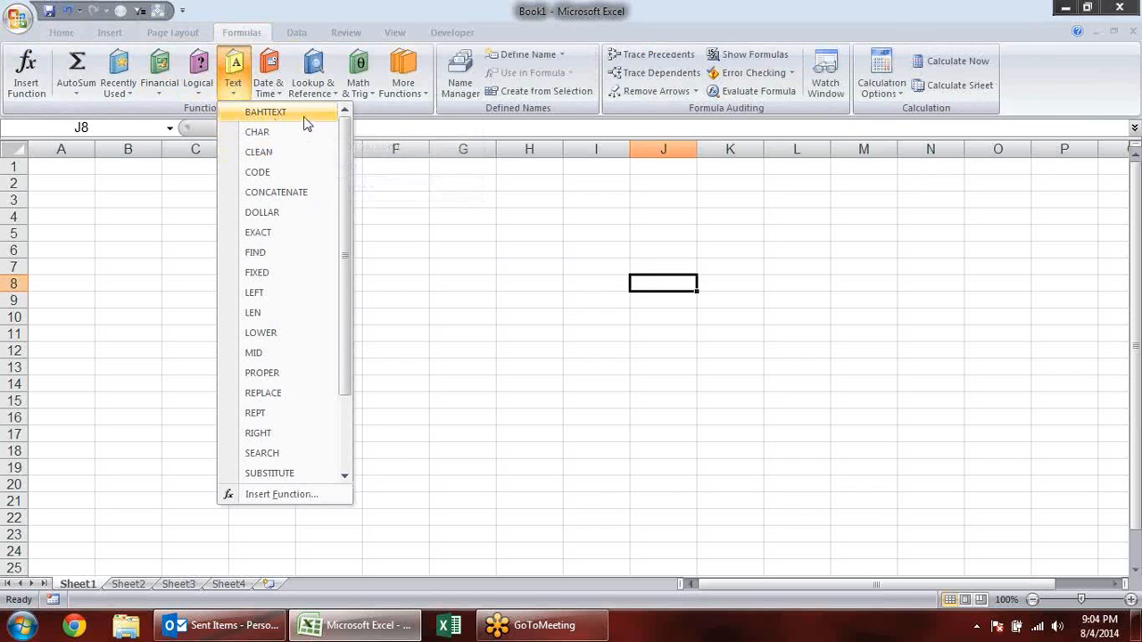
click(84, 186)
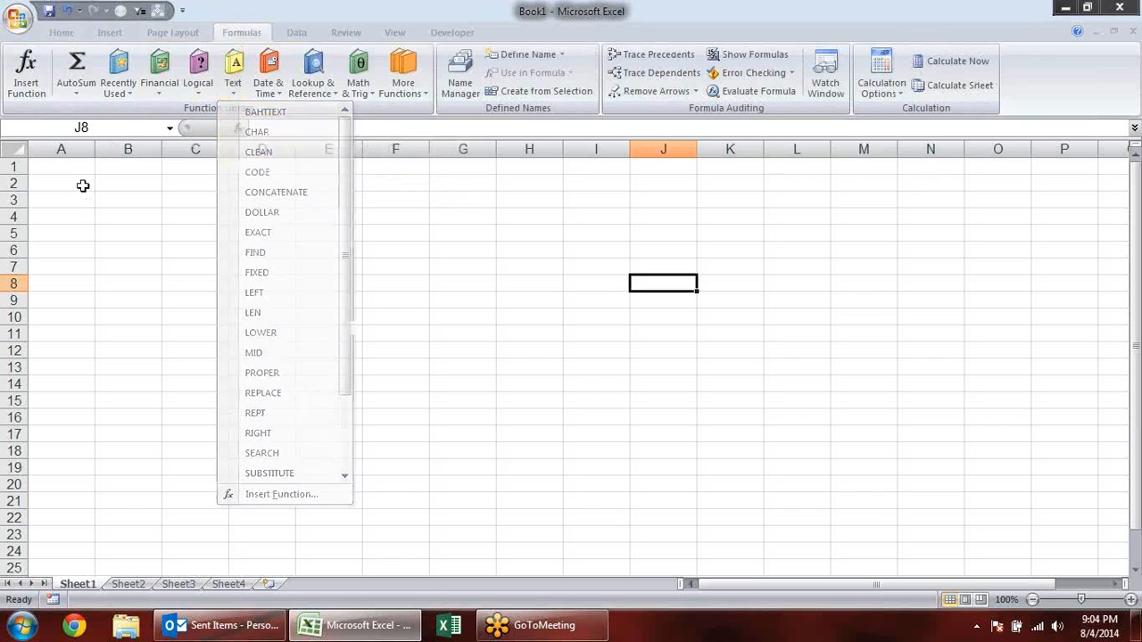
click(64, 194)
text(1245)
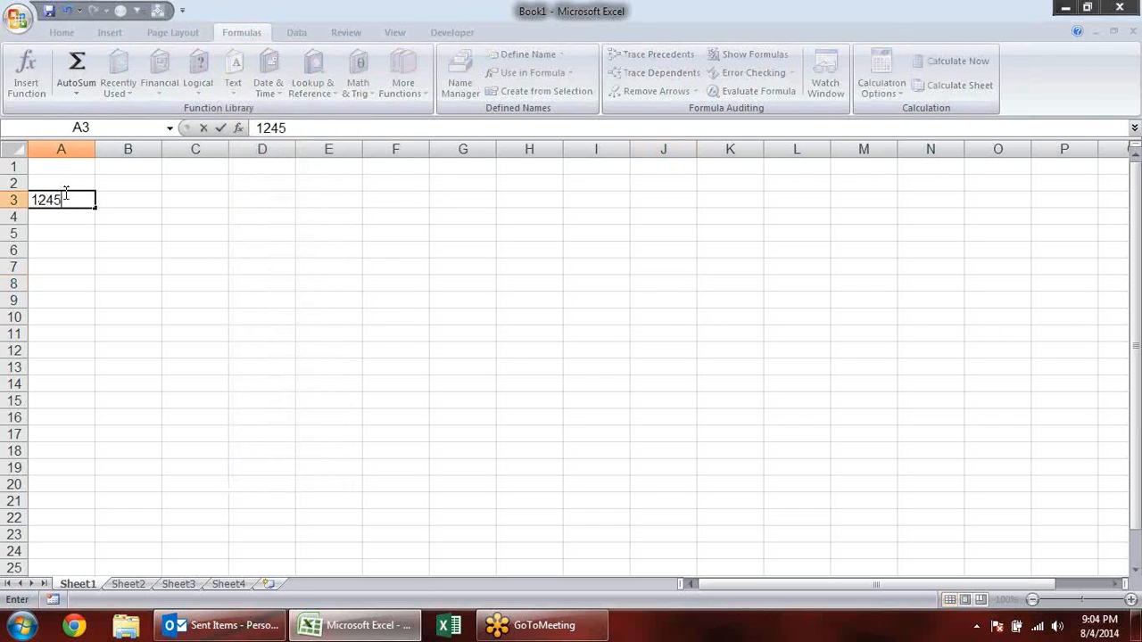
click(116, 216)
- Enter a BAHTTEXT formula in B3 that converts the number in A3
click(118, 200)
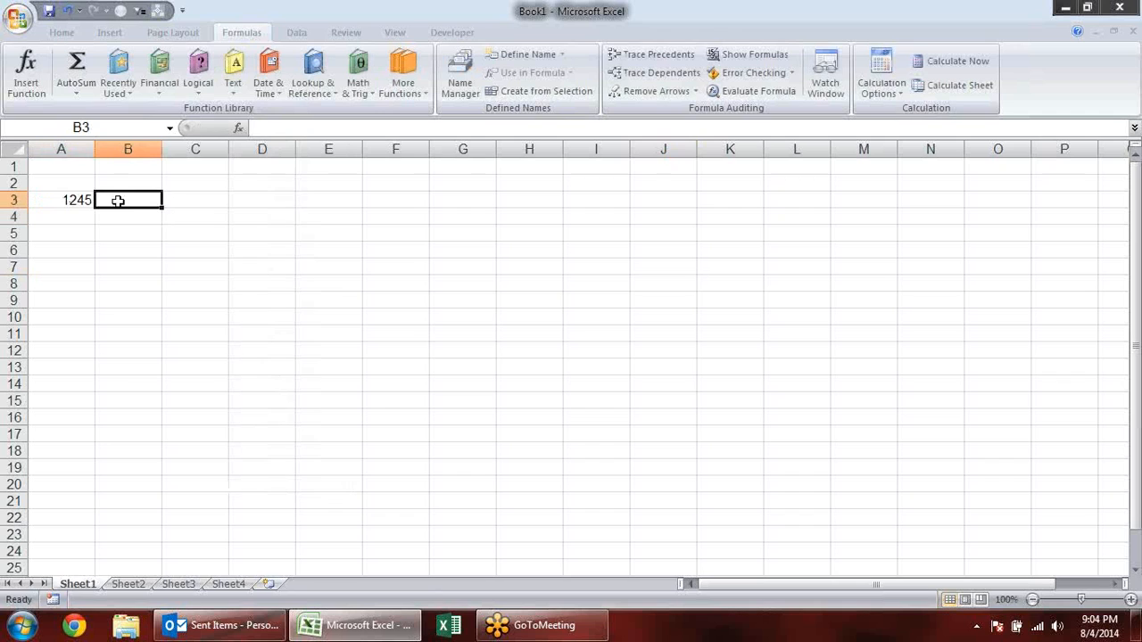
text(=bh)
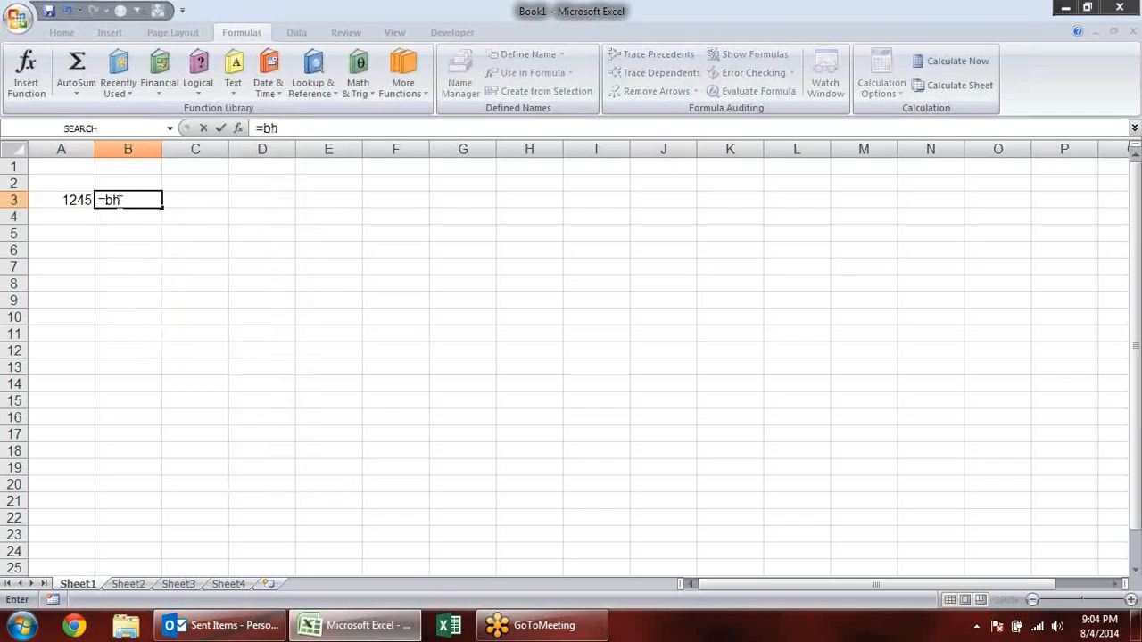
key(BackSpace)
text(a)
key(Tab)
key(Down)
click(80, 198)
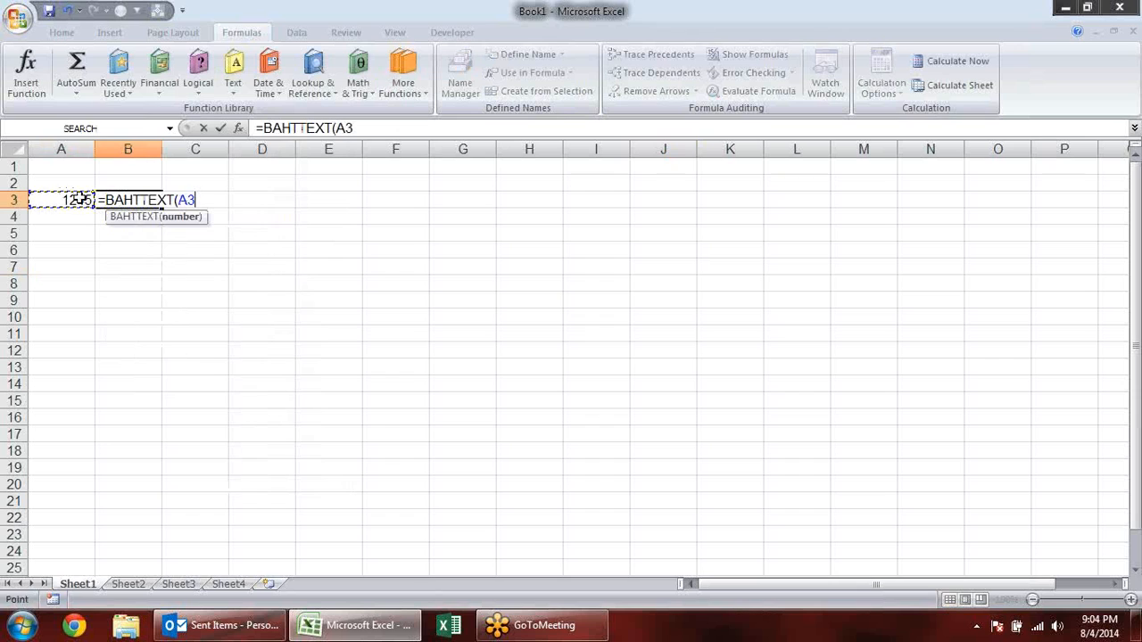
key(Return)
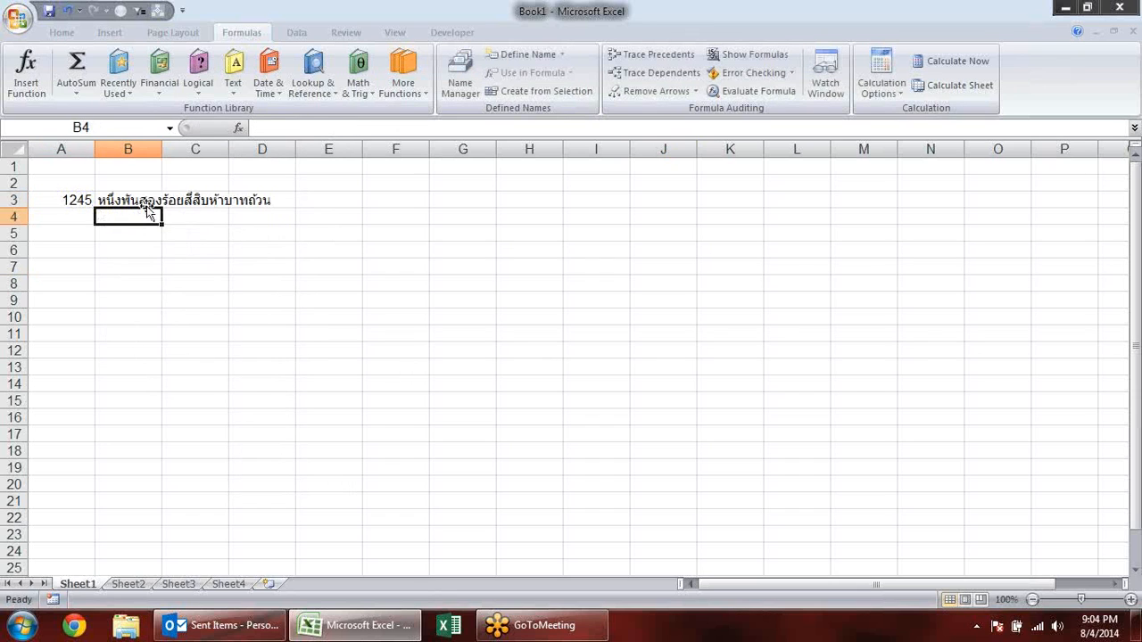
- Copy the BAHTTEXT result in B3 and open Google Translate in Chrome
click(146, 205)
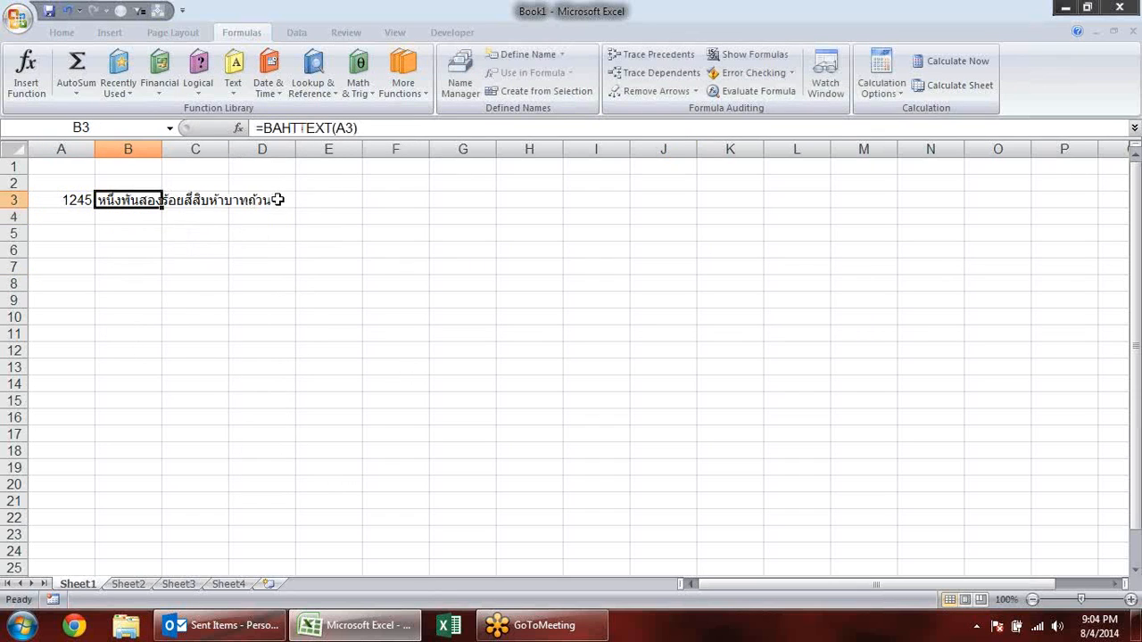
key(ctrl+c)
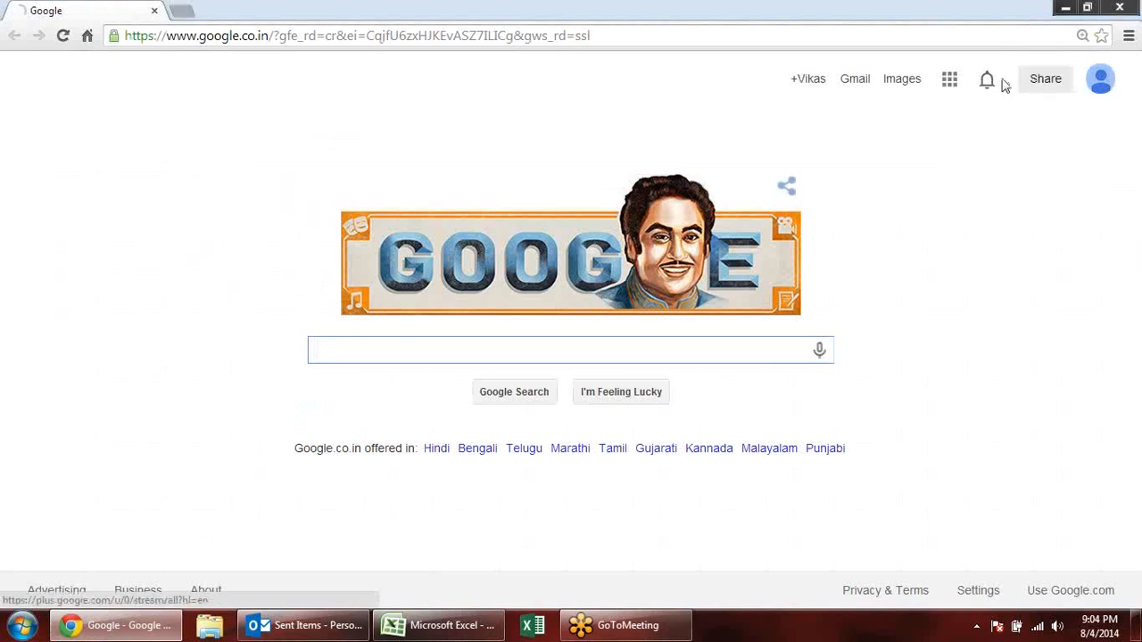
click(951, 80)
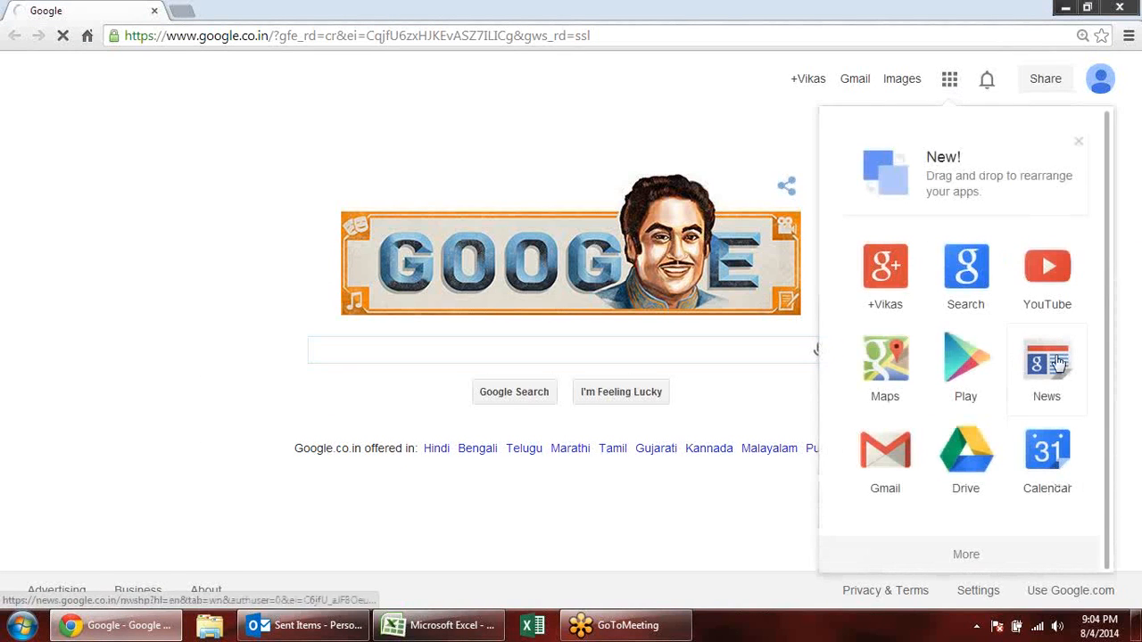
scroll(1038, 406, down, 1)
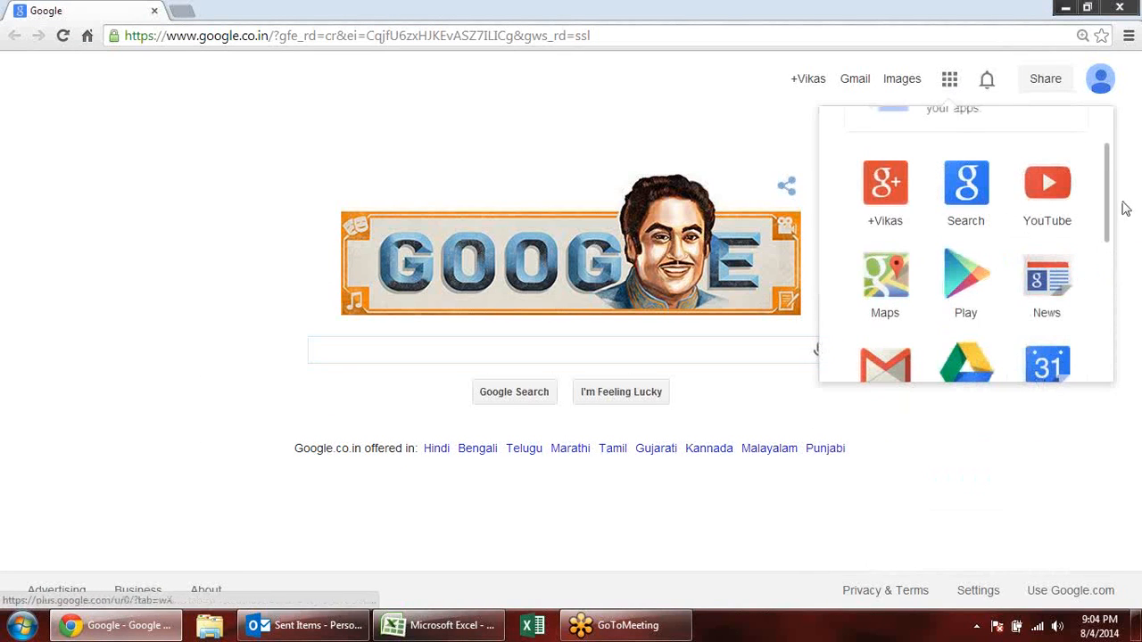
scroll(1106, 301, down, 3)
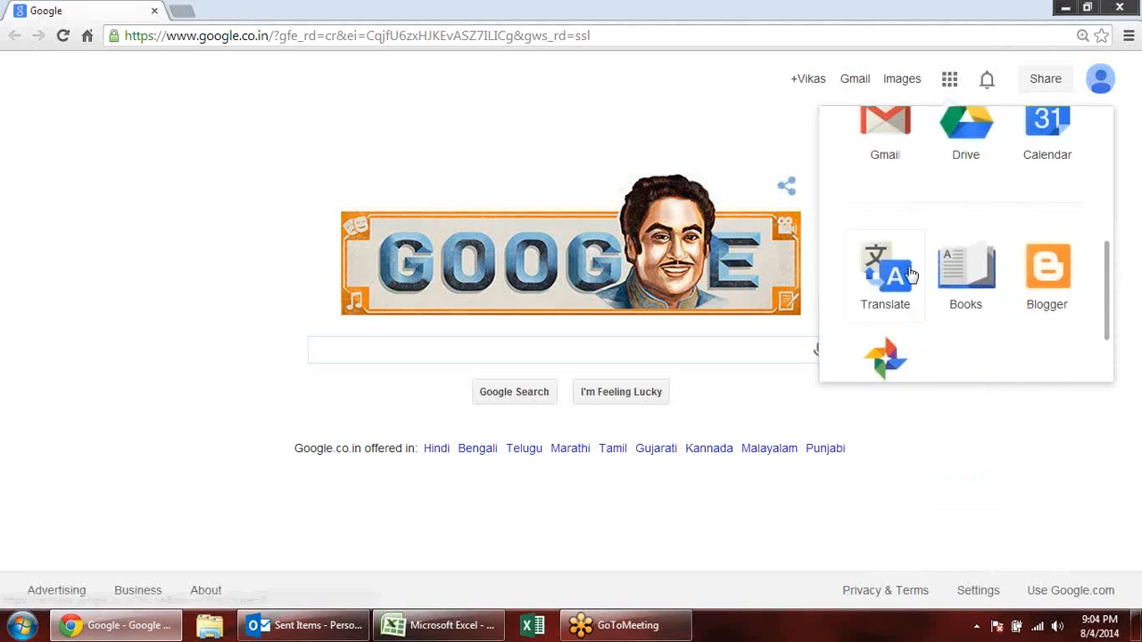
click(900, 273)
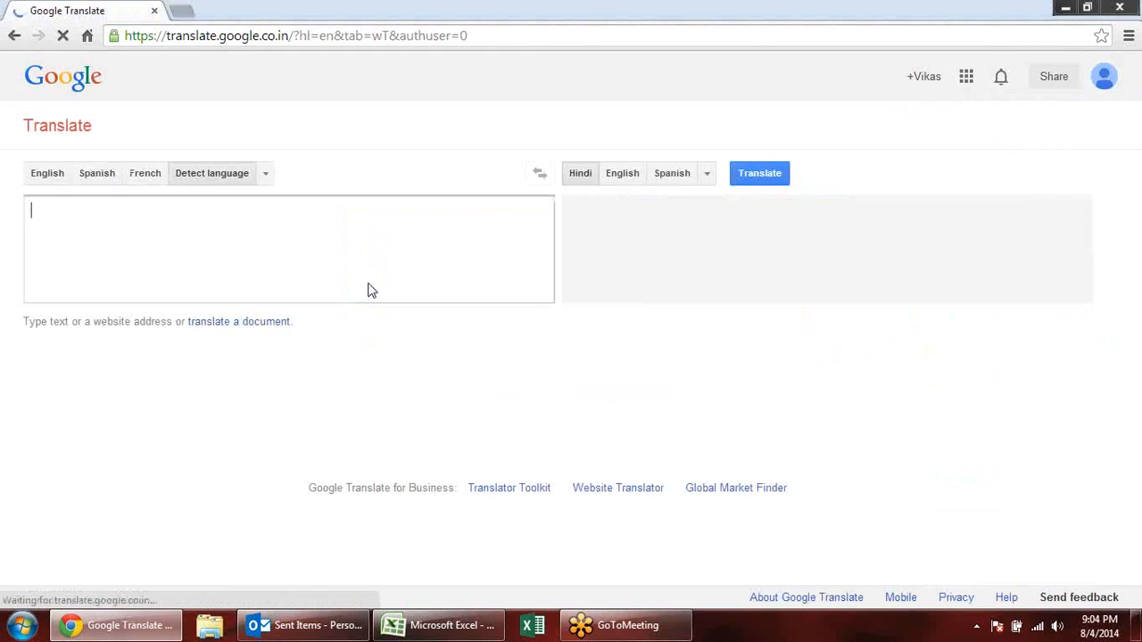
- Paste the copied Thai text, translate it into Hindi and English, and close the browser to return to Excel
key(ctrl+v)
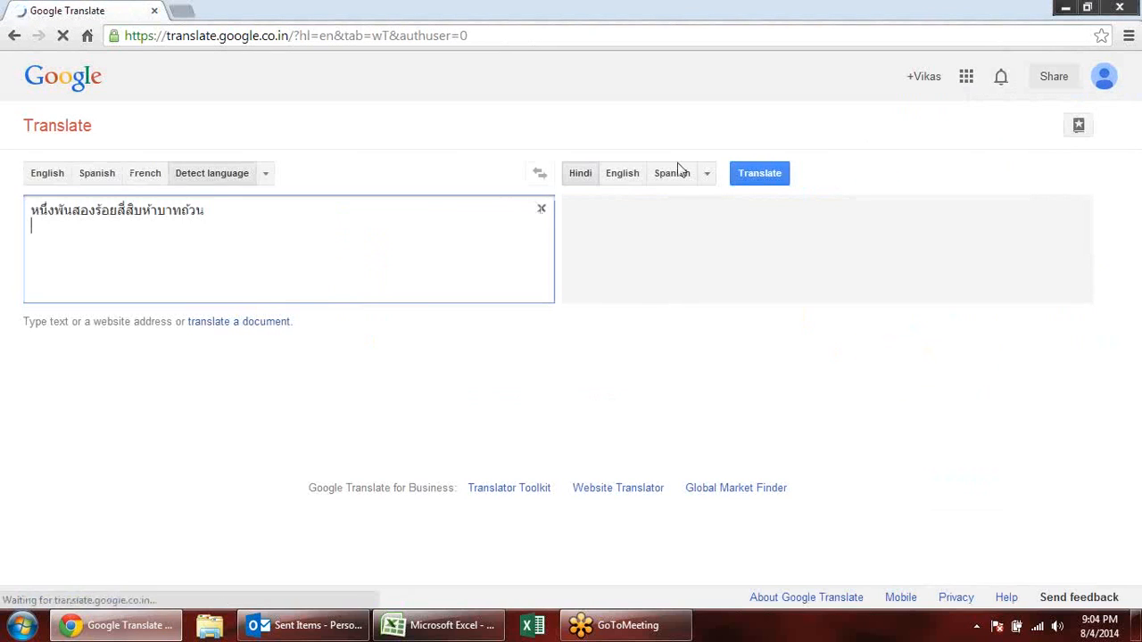
click(778, 185)
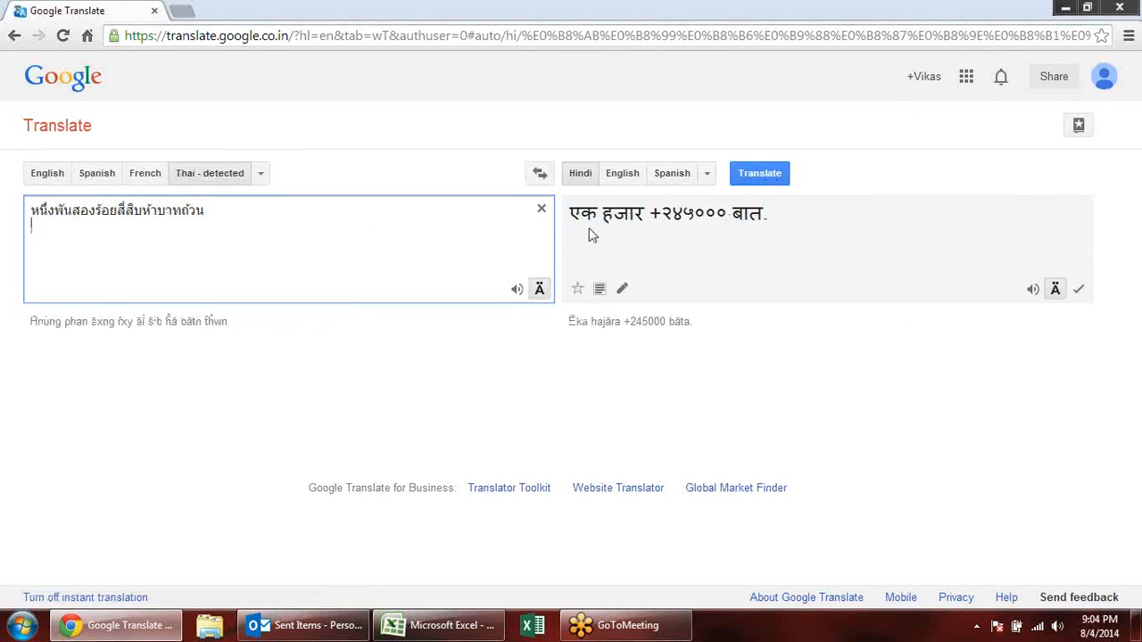
click(621, 174)
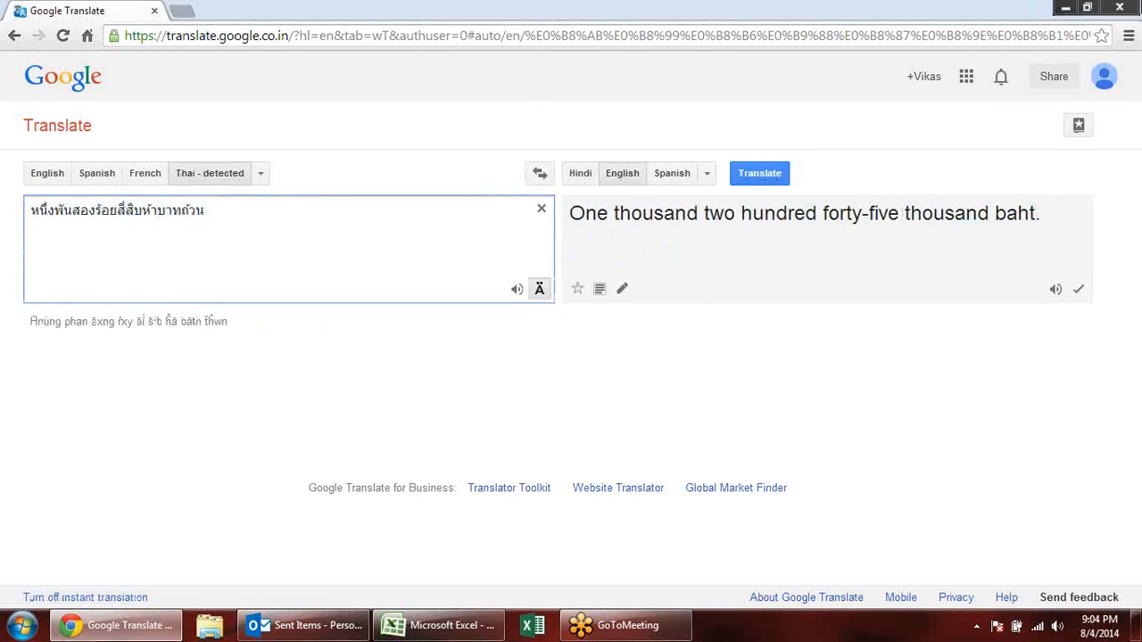
click(1119, 7)
key(Escape)
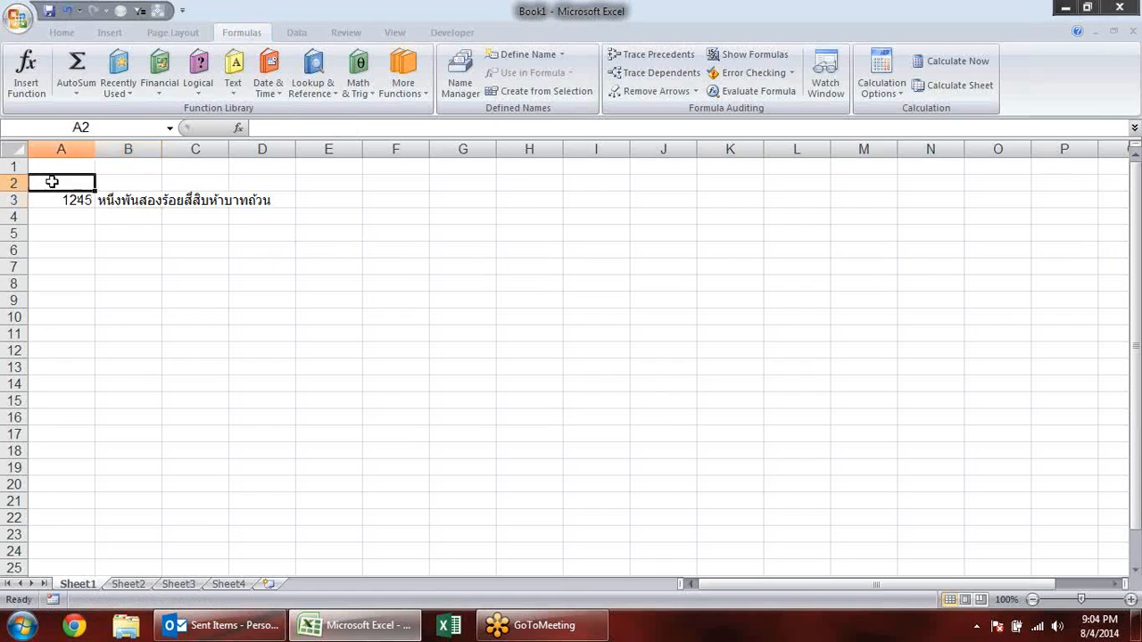
- Delete the BAHTTEXT example from the range A2:F6
drag(47, 182, 375, 249)
key(Delete)
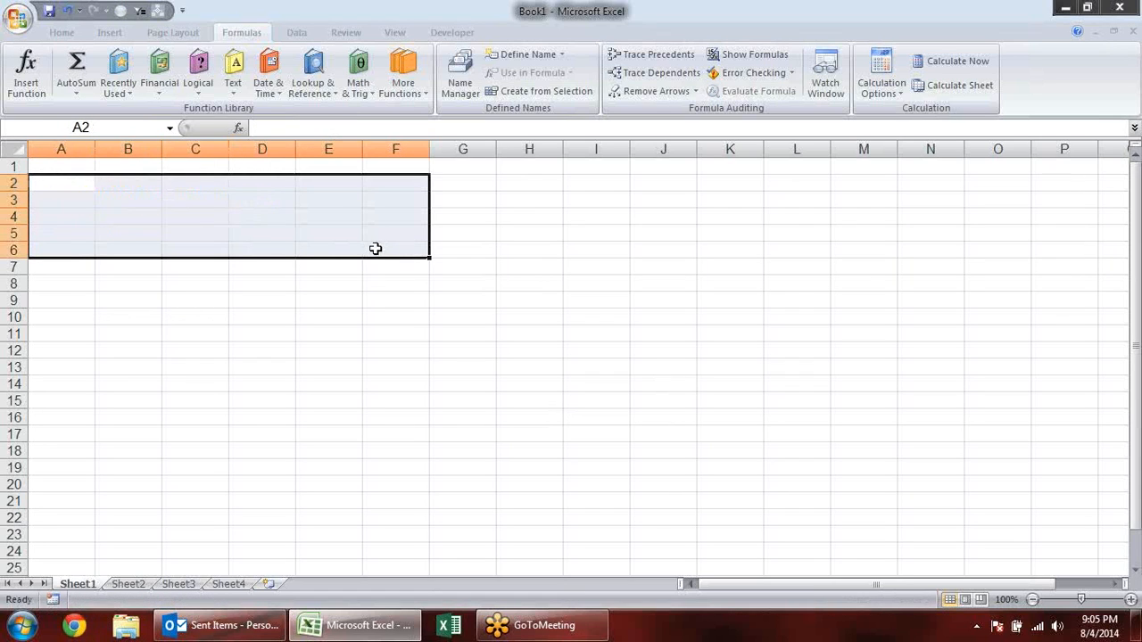
click(183, 353)
click(269, 89)
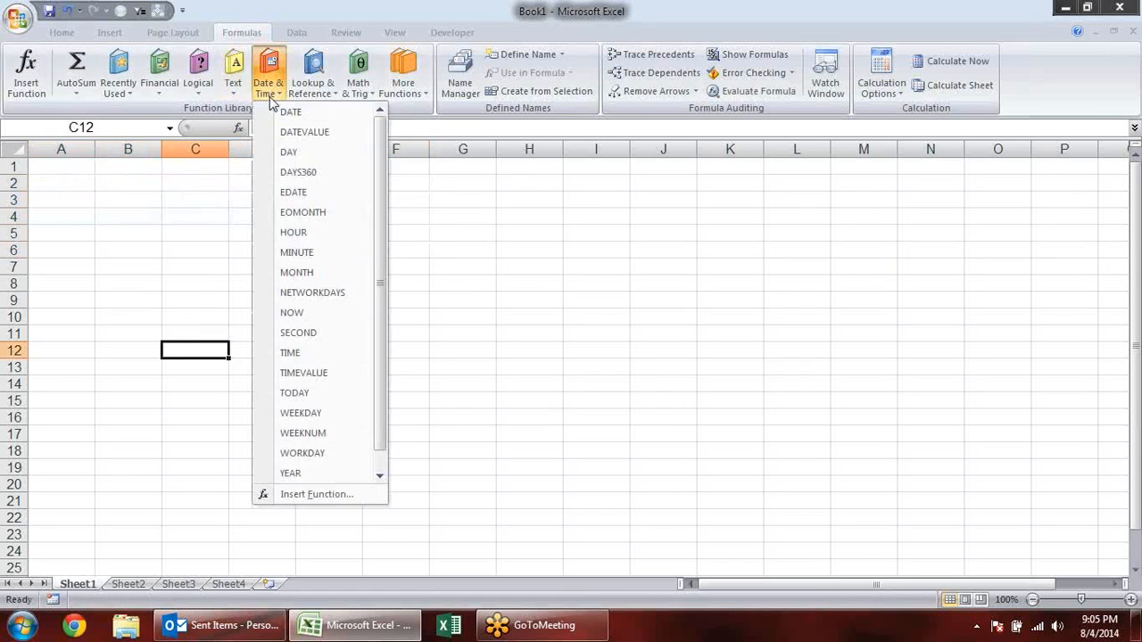
click(233, 88)
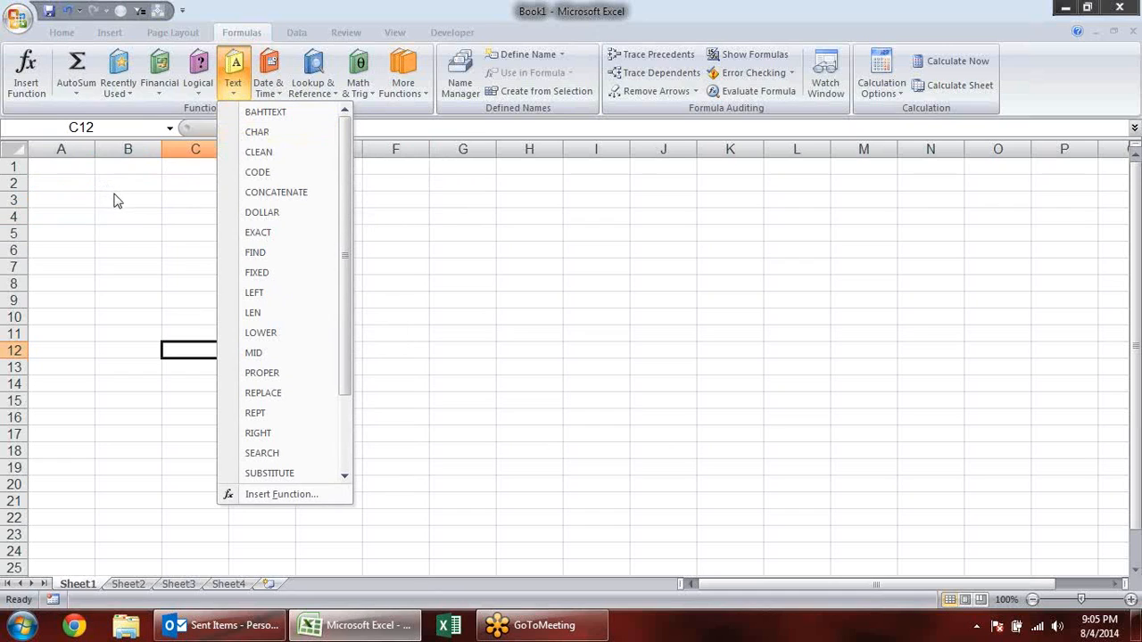
click(71, 222)
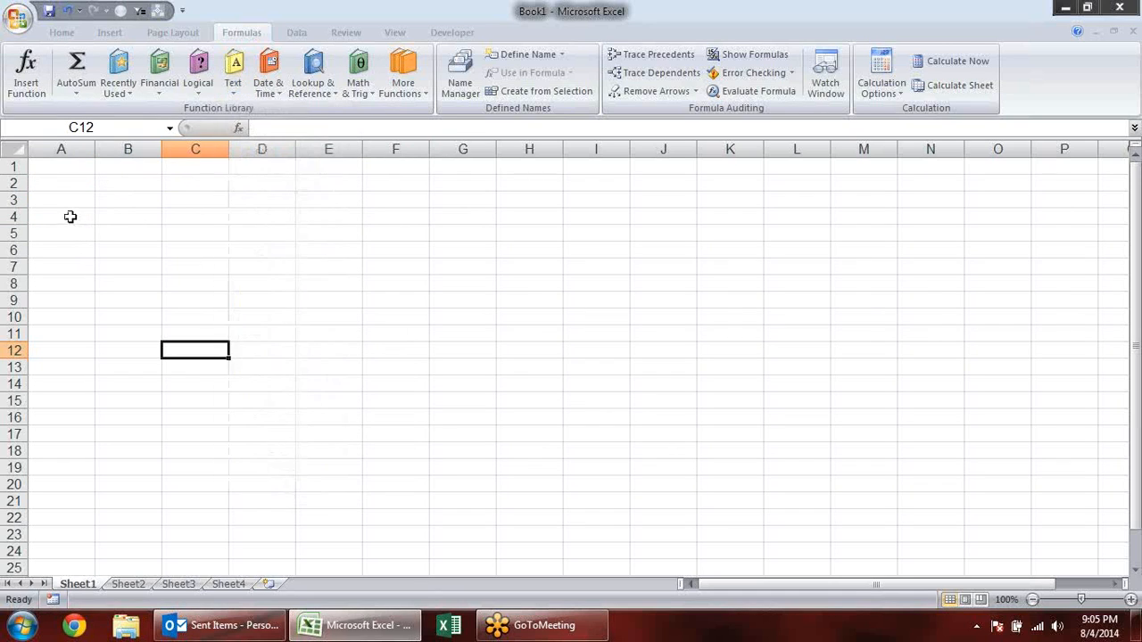
click(68, 217)
click(70, 183)
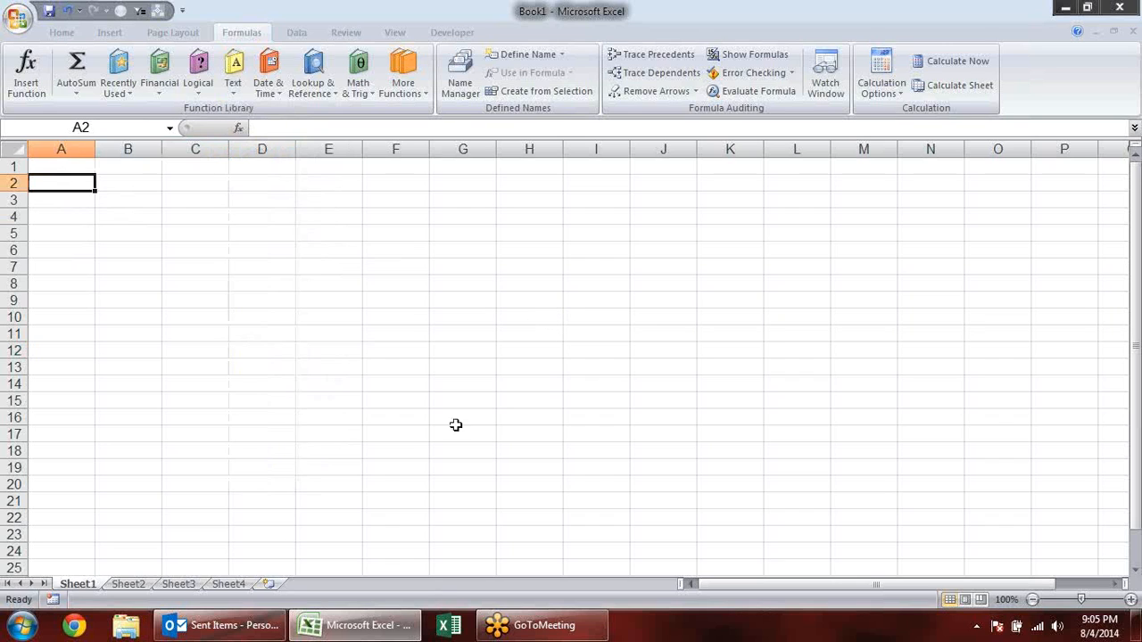
- Switch to Chrome and search Google for asci
click(74, 626)
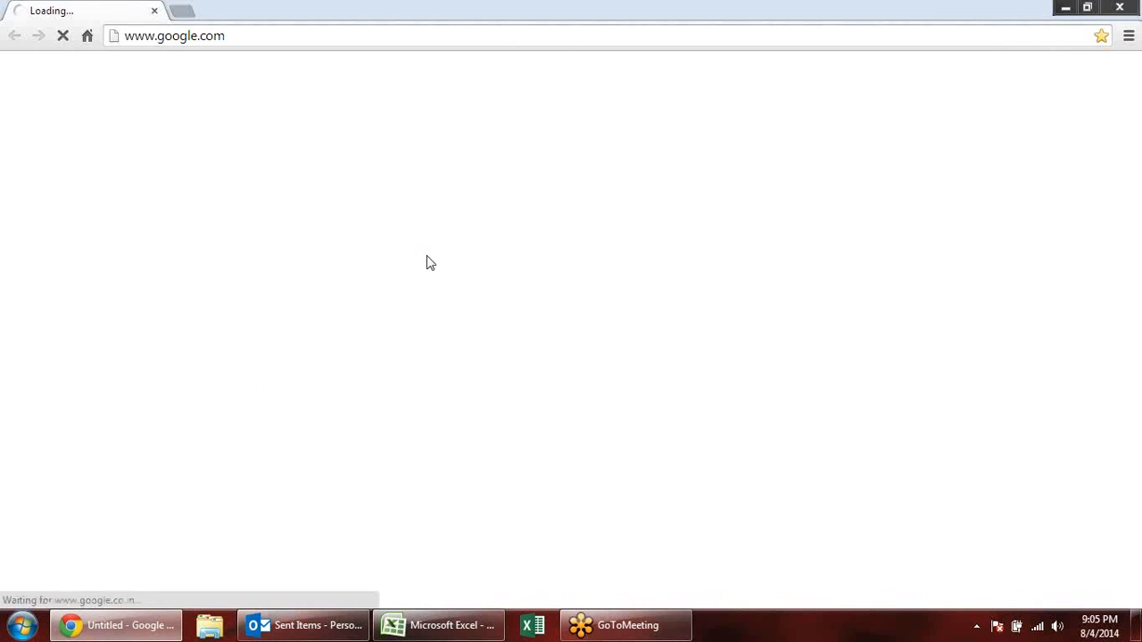
text(a)
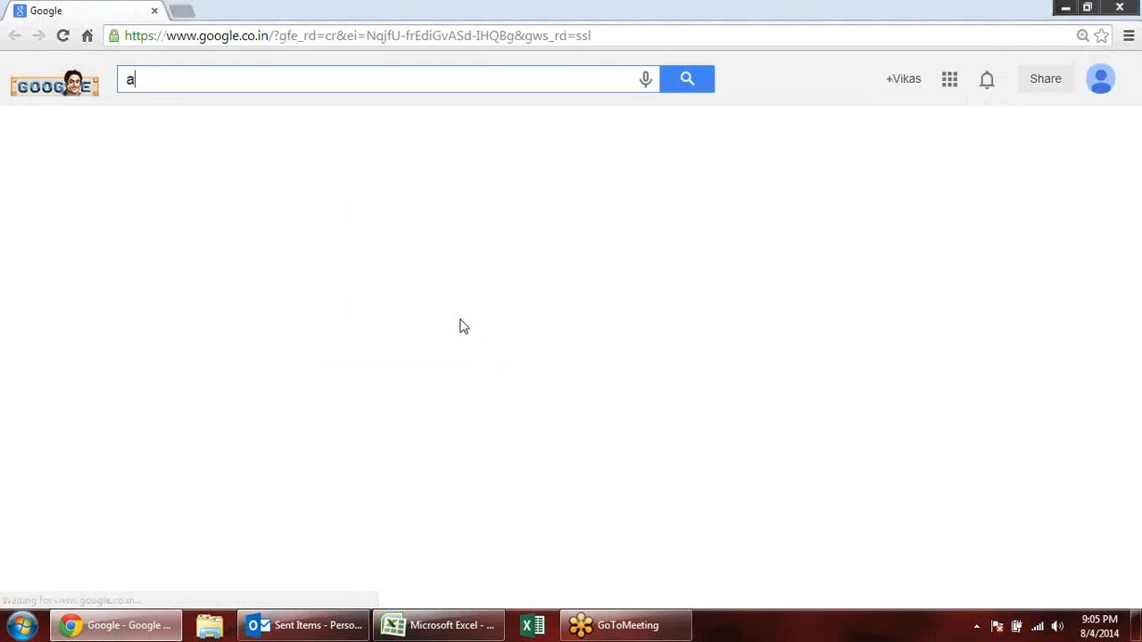
text(sci)
key(Return)
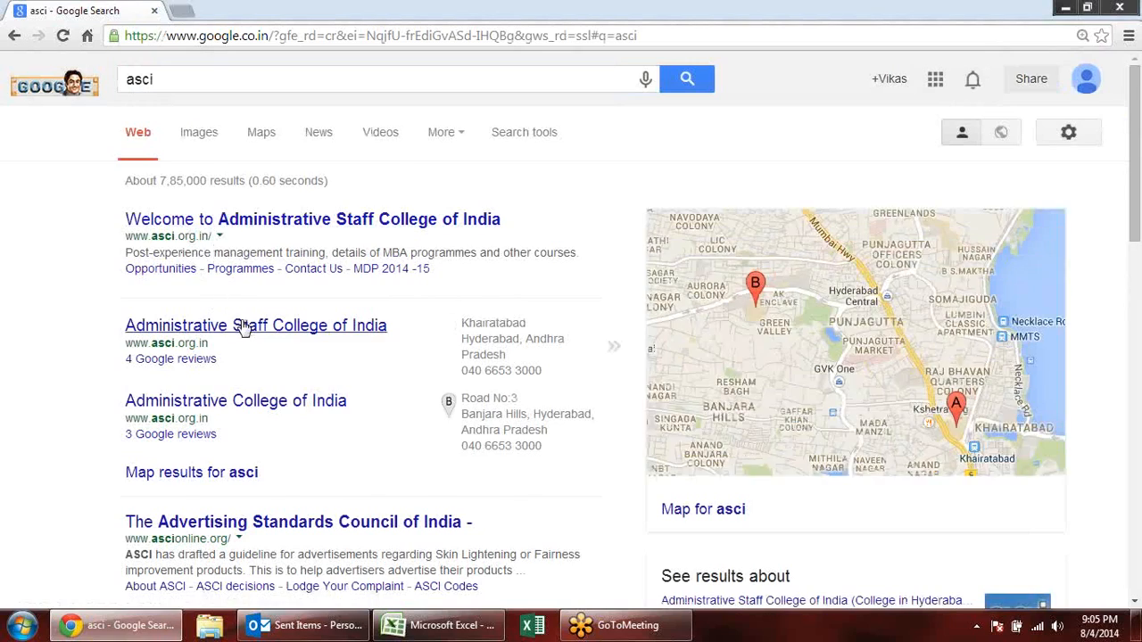
scroll(242, 328, down, 3)
scroll(257, 248, up, 3)
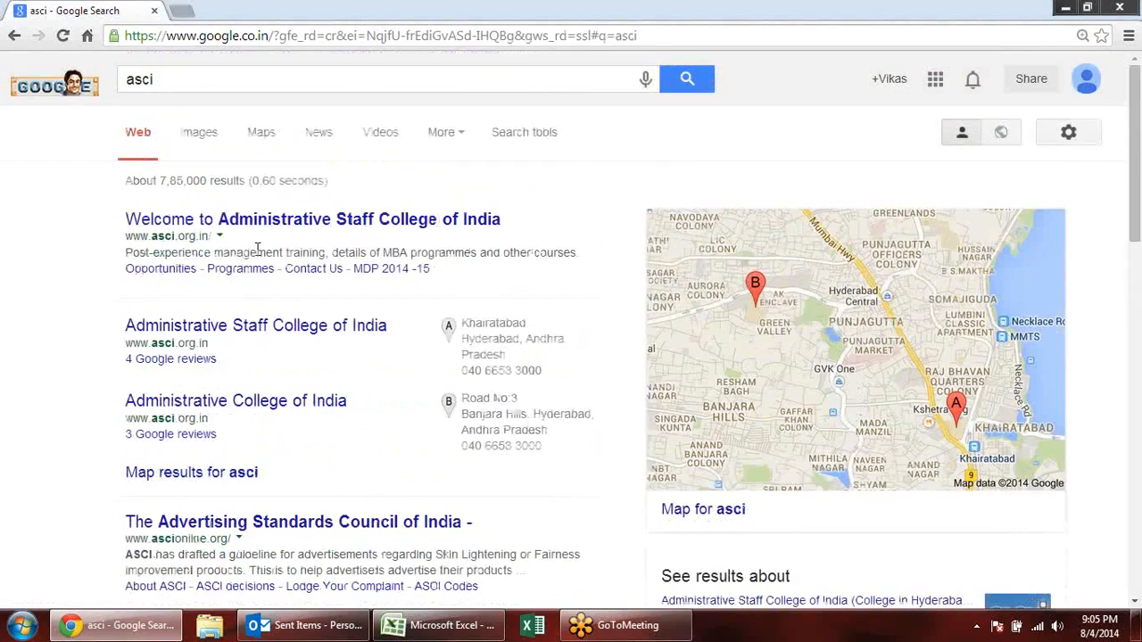
click(219, 83)
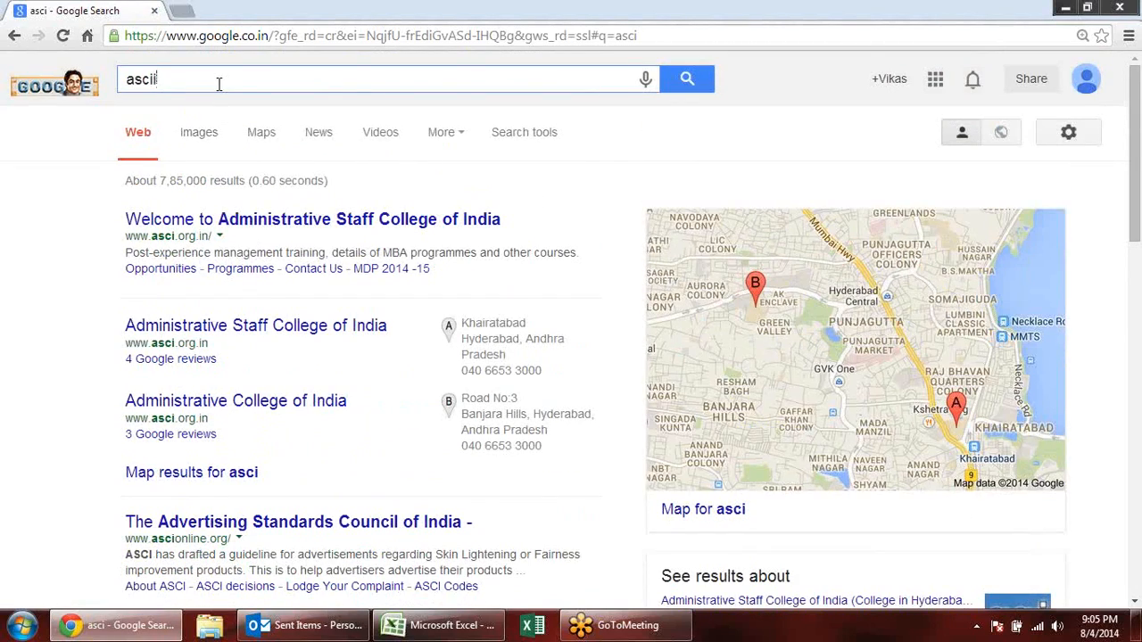
text(i)
key(Return)
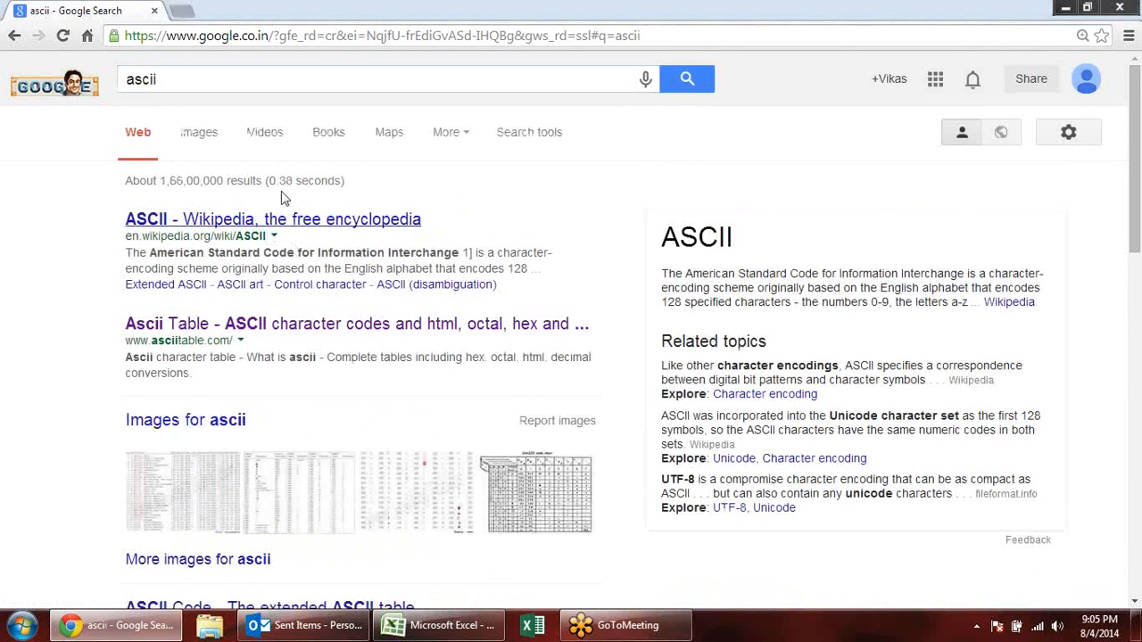
click(250, 326)
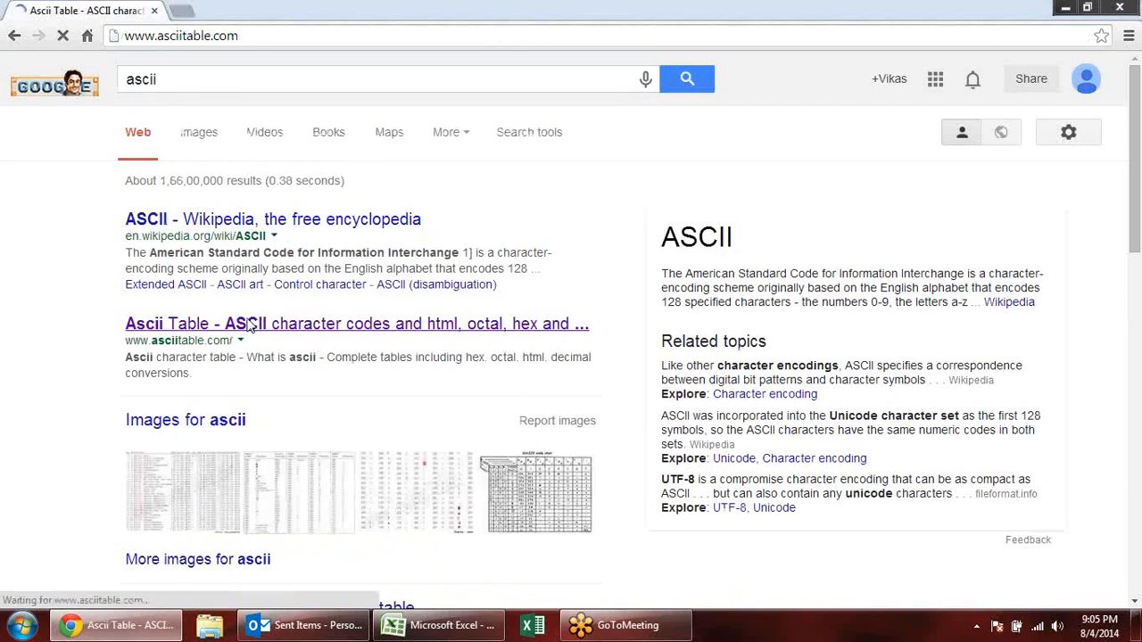
- Look up the code for Space in the ASCII table, return to Excel and enter =CHAR(32) in C2
scroll(254, 317, down, 3)
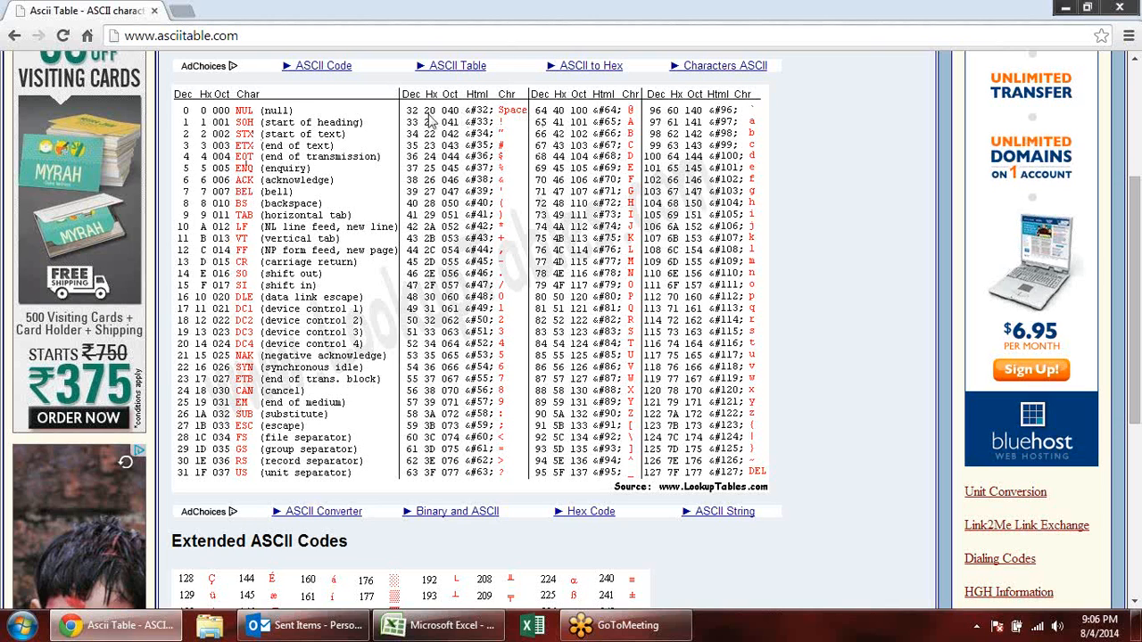
key(alt+Tab)
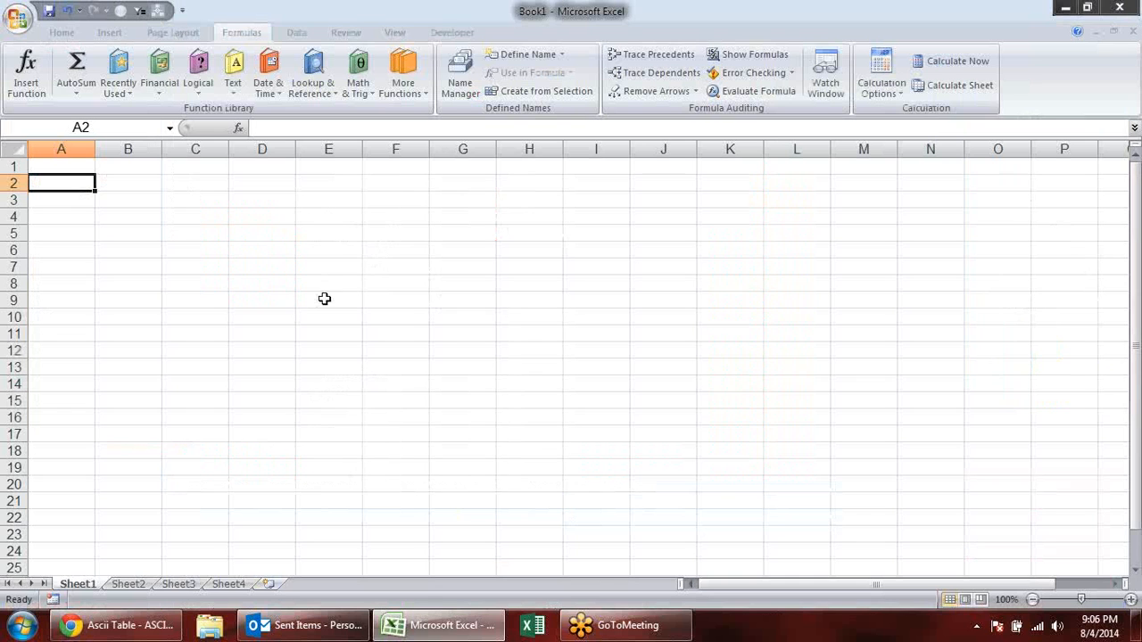
click(180, 184)
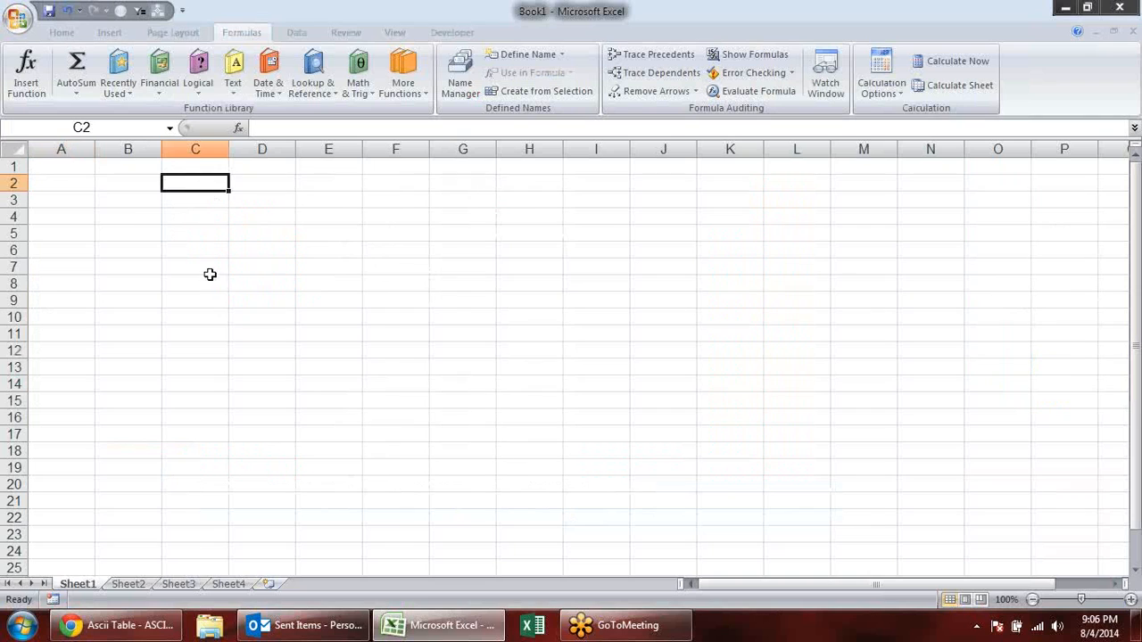
text(=ch)
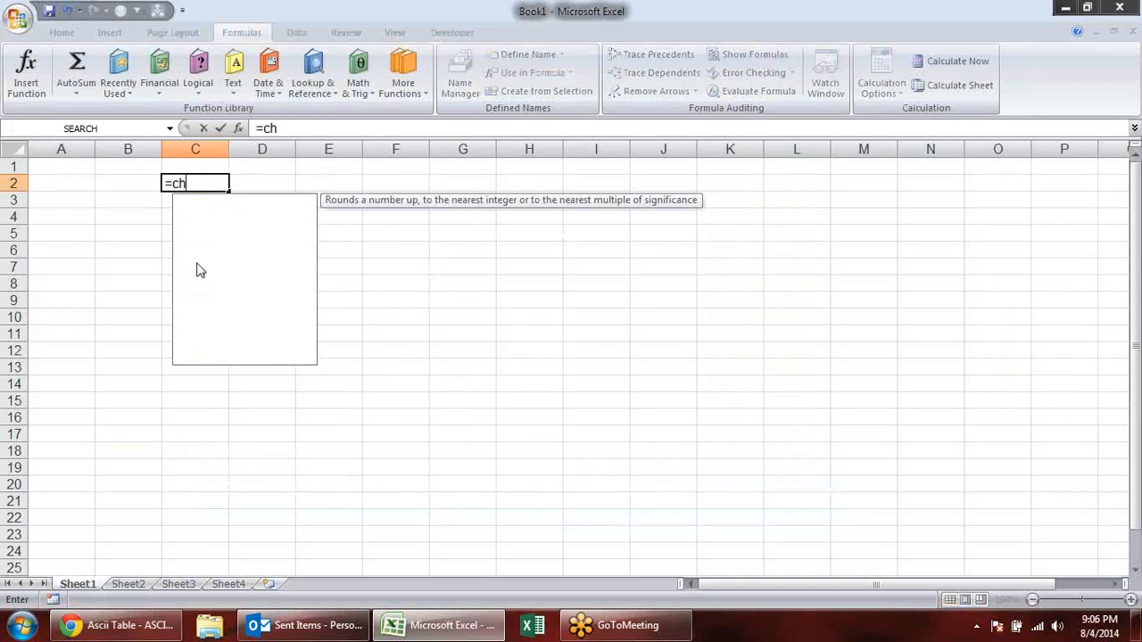
key(Tab)
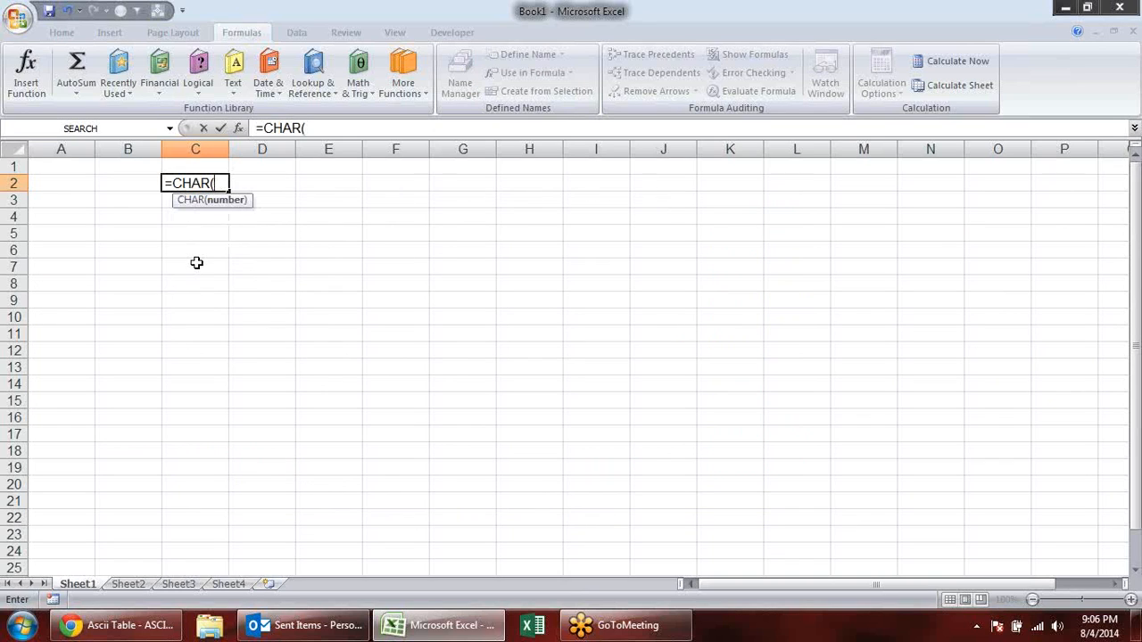
text(32)
key(Return)
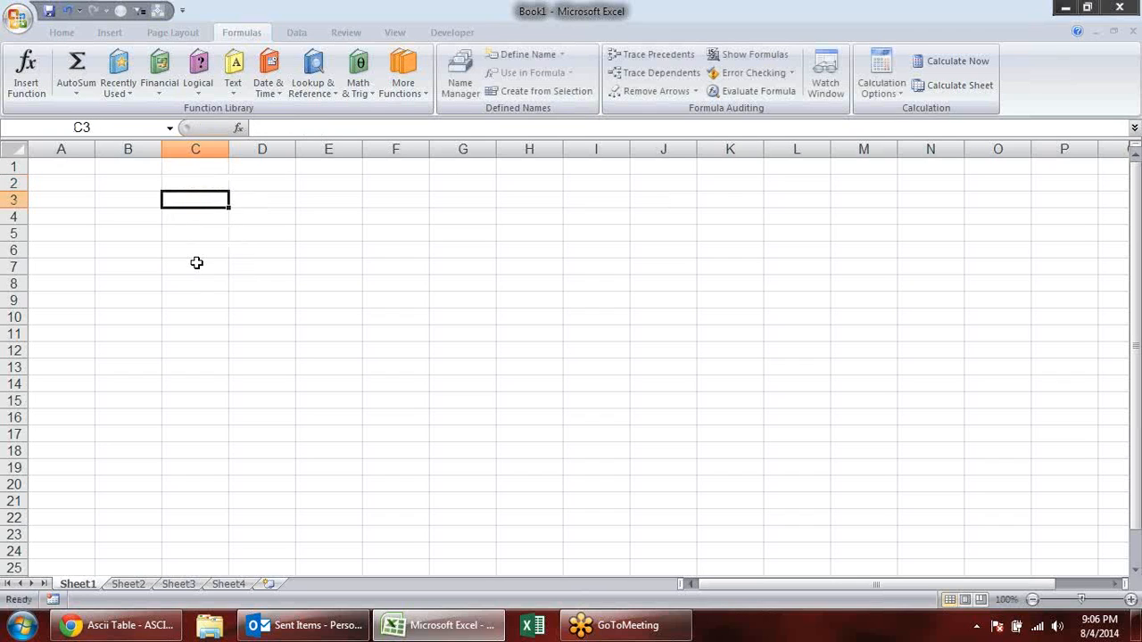
- Enter a first name in B2 and a surname in D2, on either side of the CHAR cell
click(264, 184)
click(111, 184)
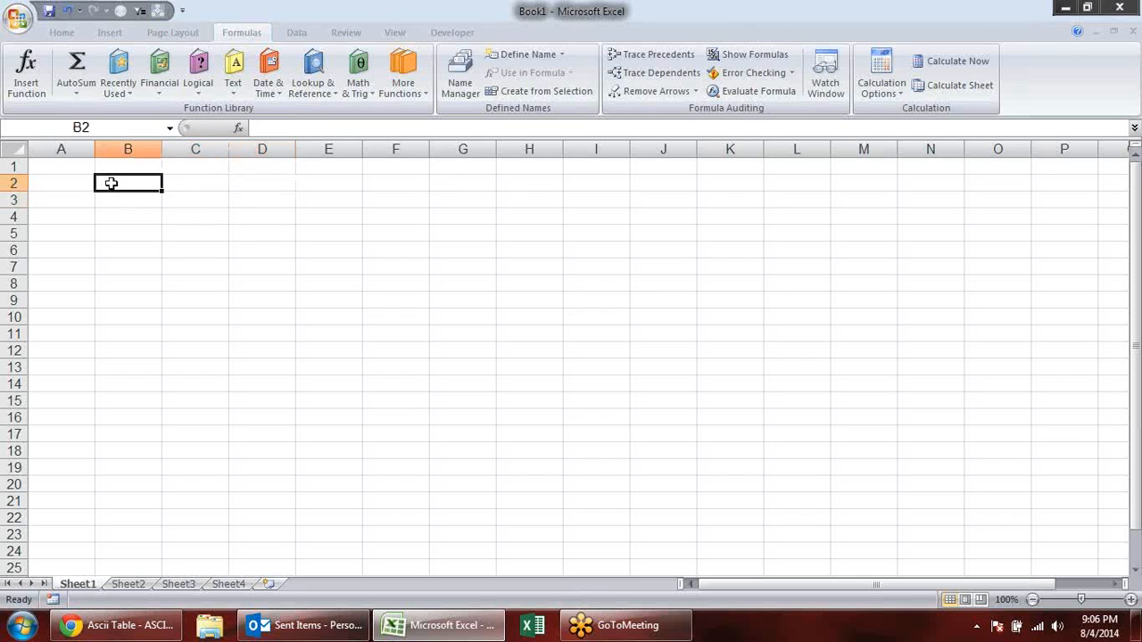
key(Tab)
key(Tab)
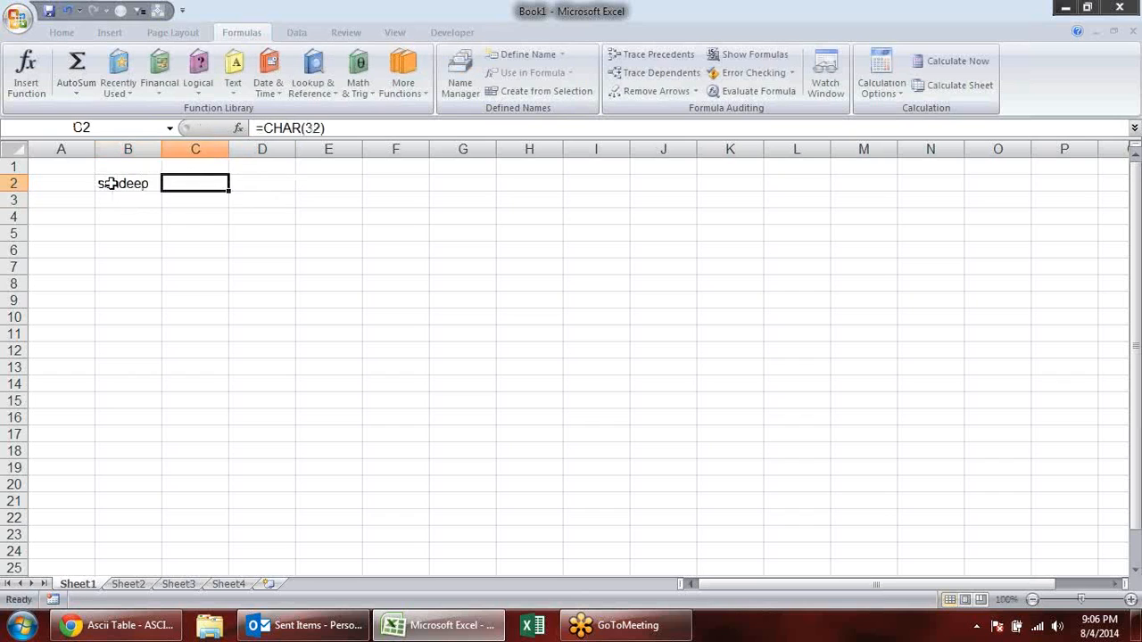
key(Tab)
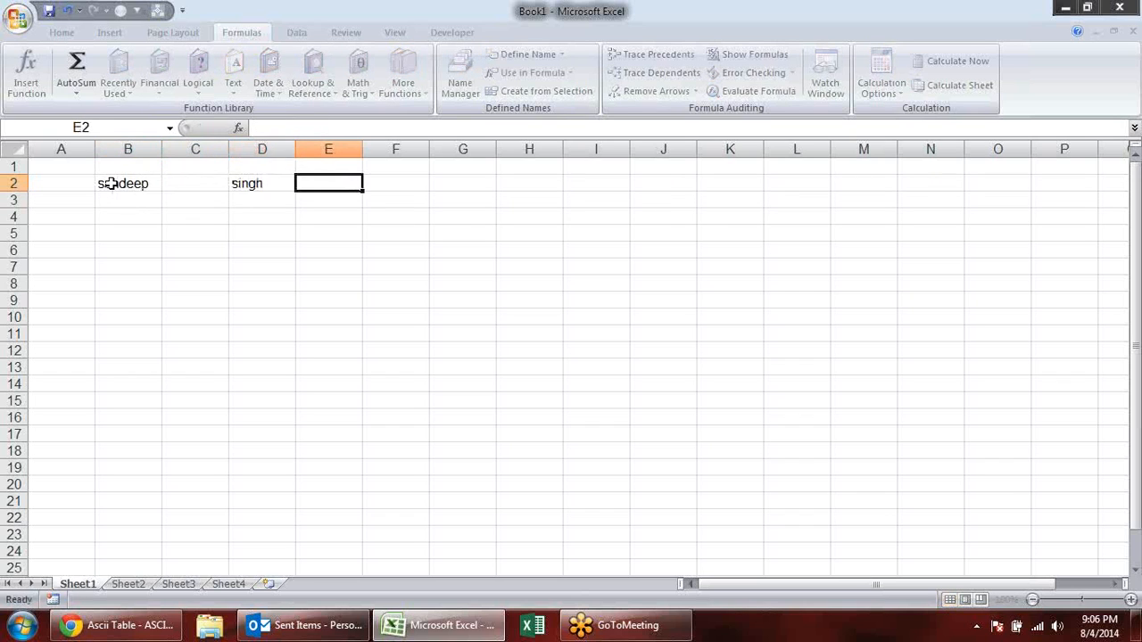
- Join the first name, the CHAR cell and the surname in E2 with the formula =B2&C2&D2
text(=)
key(Left)
key(Left)
key(Left)
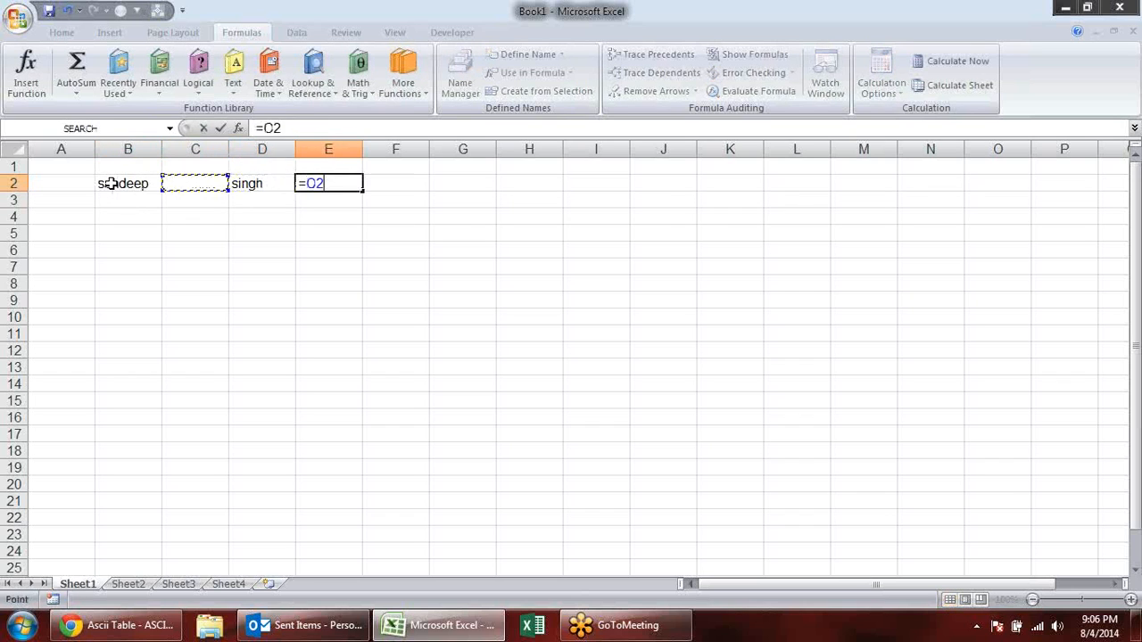
text(&)
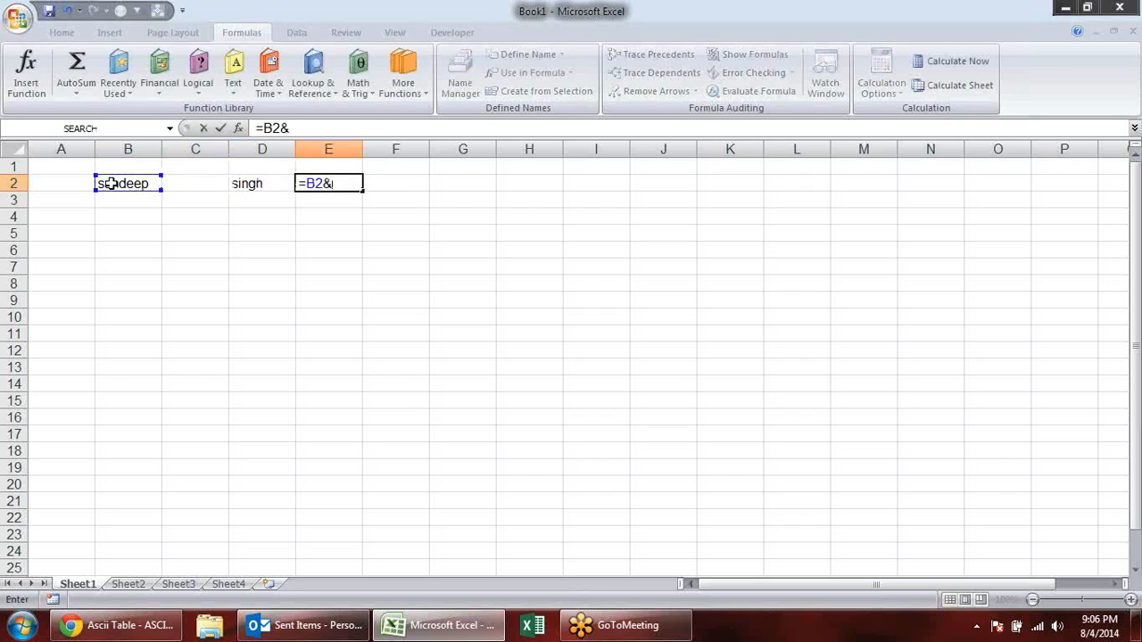
key(Left)
key(Left)
text(&)
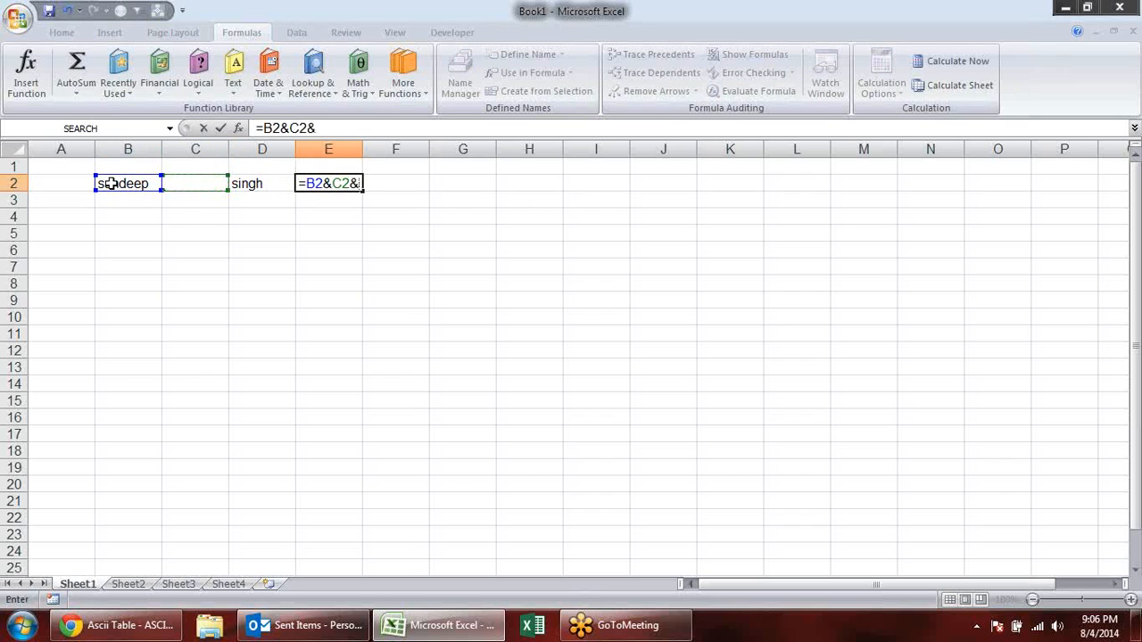
key(Left)
key(Return)
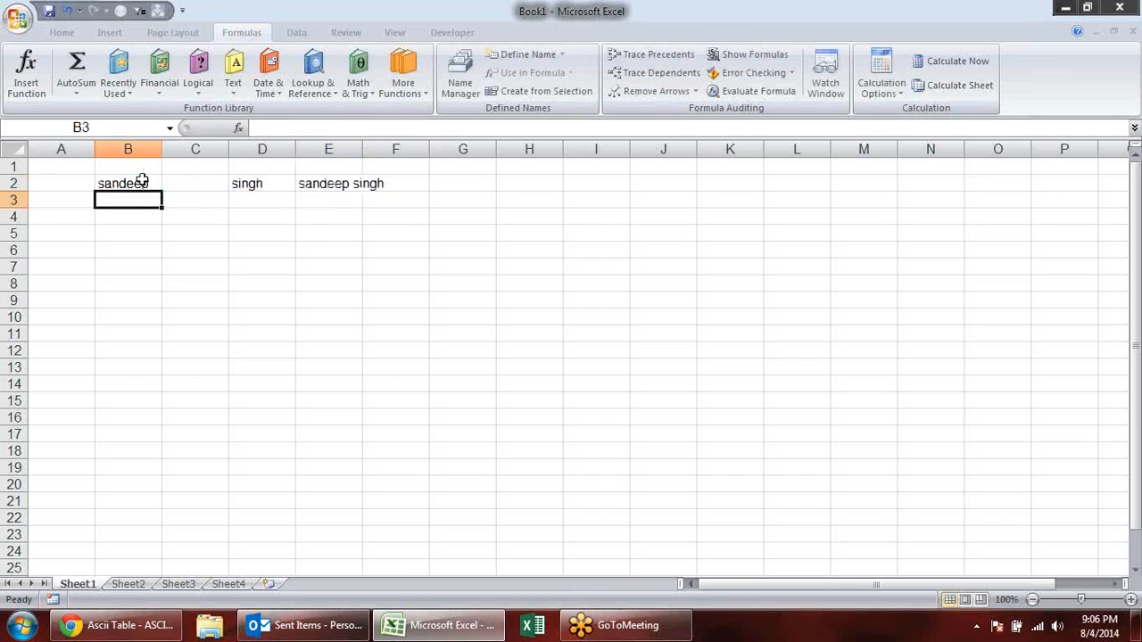
- Clear the joined-name example from B2:F2 and enter a capital A in B2
drag(107, 184, 375, 183)
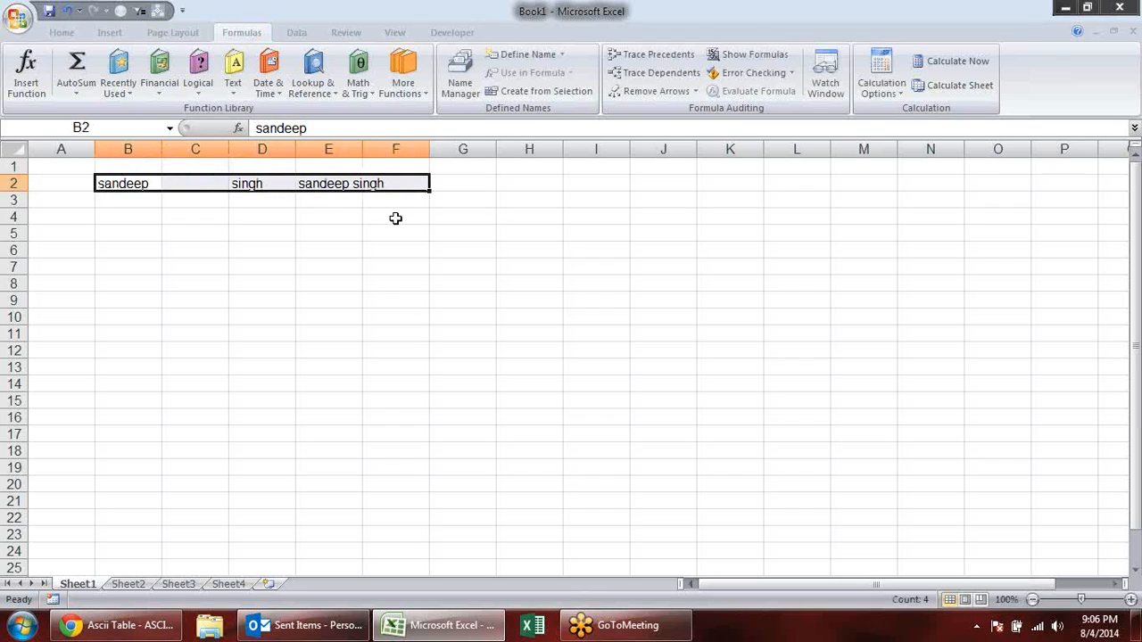
key(Delete)
click(144, 185)
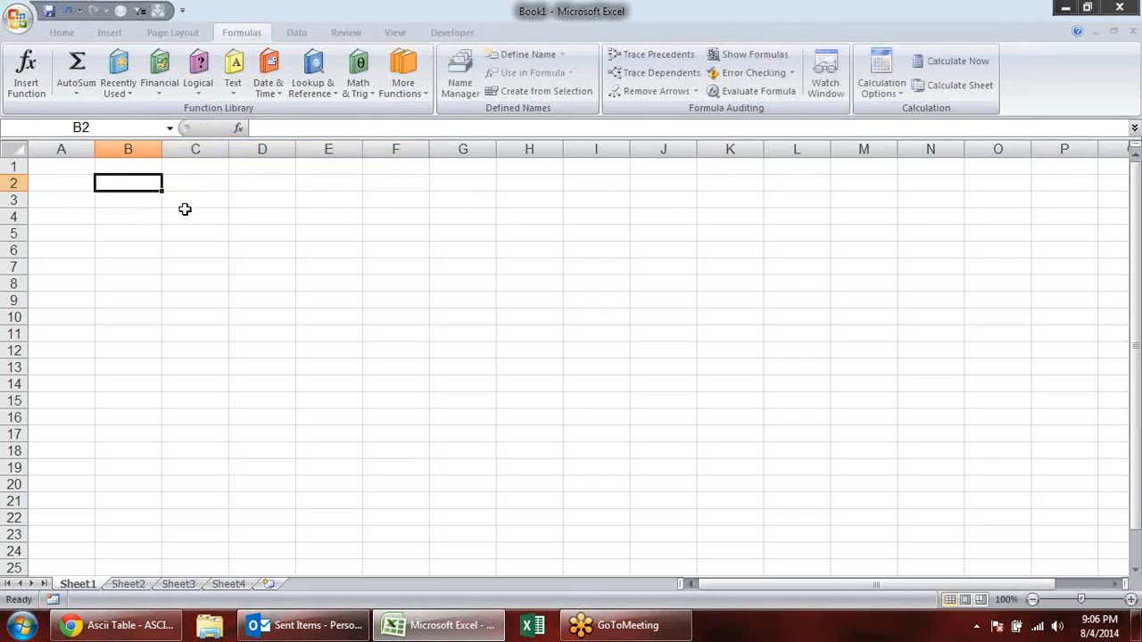
text(A)
key(Return)
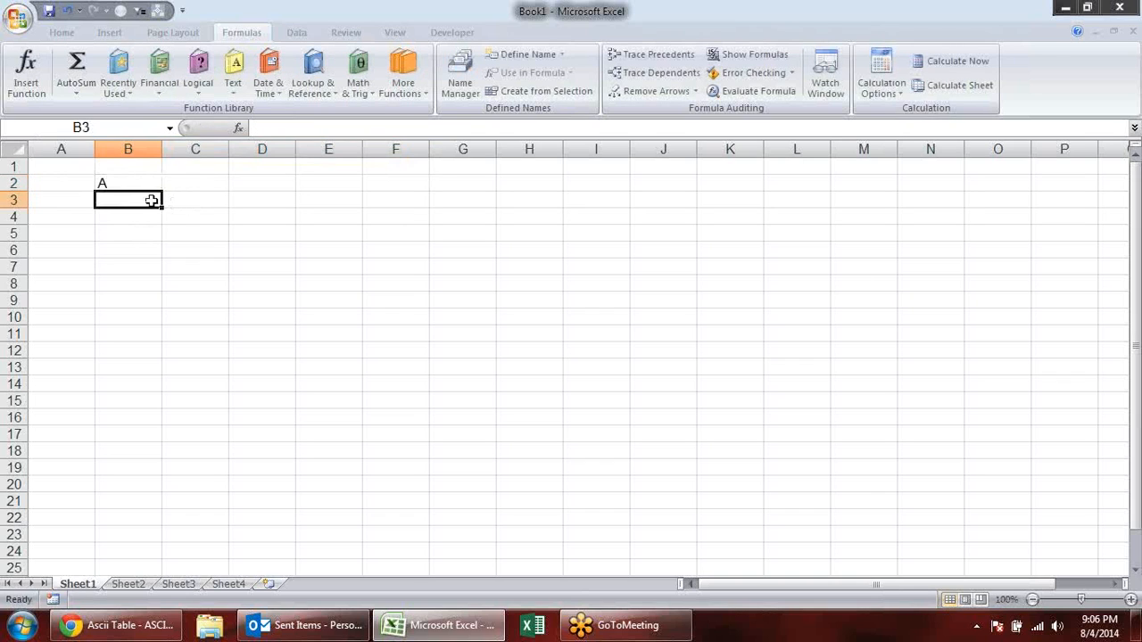
- Enter the formula =CODE(B2) in C2 to get the character code of the letter in B2
click(200, 175)
text(=cd)
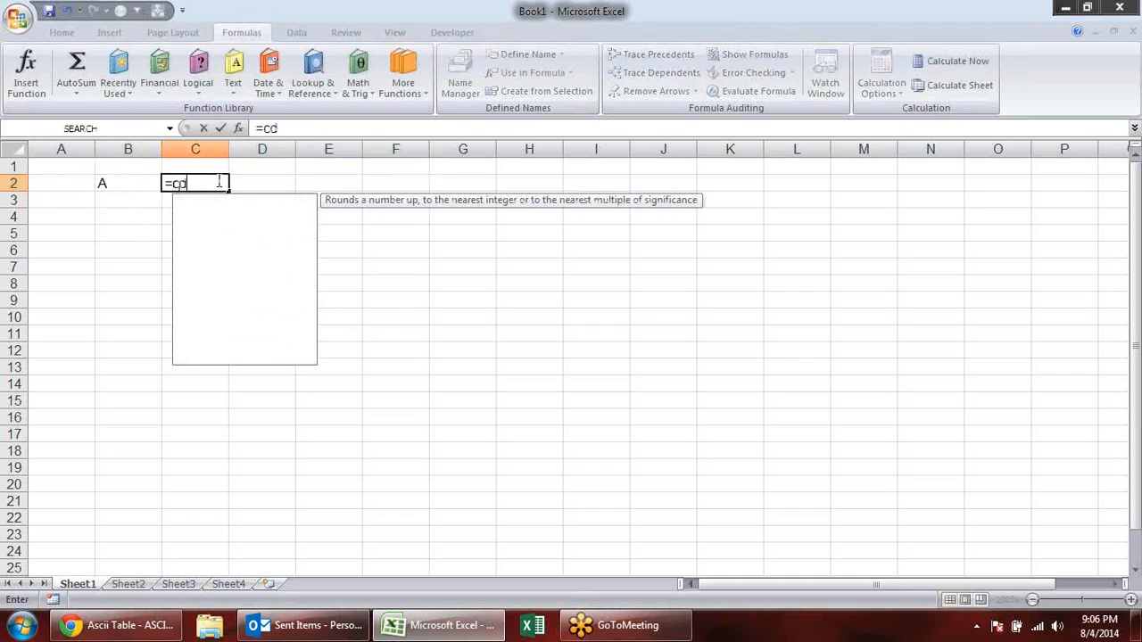
key(BackSpace)
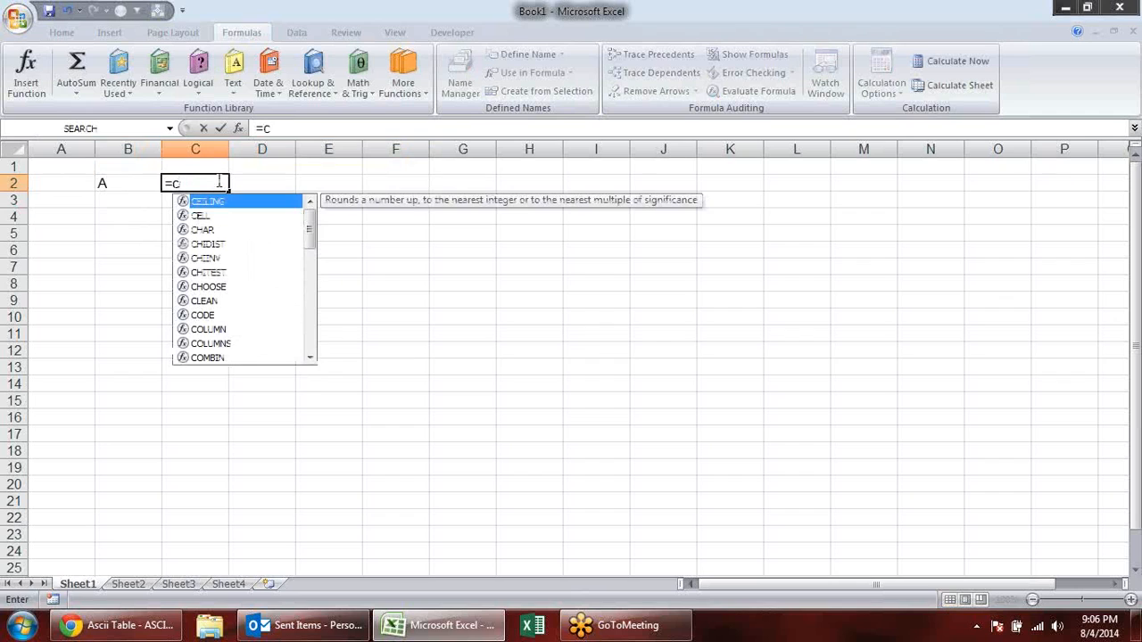
text(o)
key(Tab)
click(130, 180)
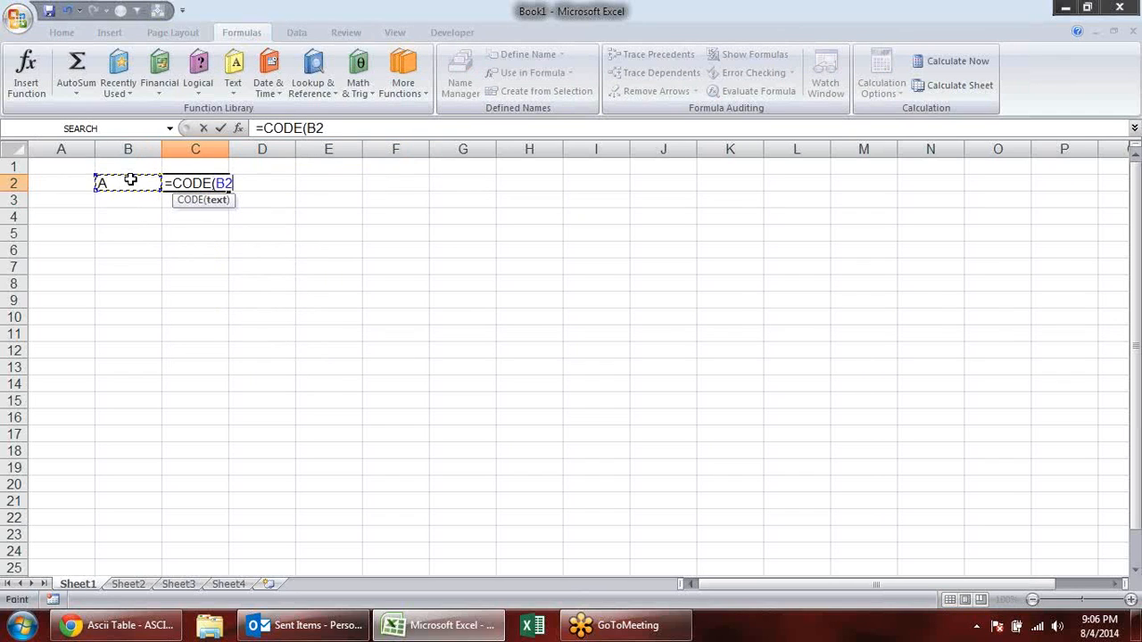
key(Return)
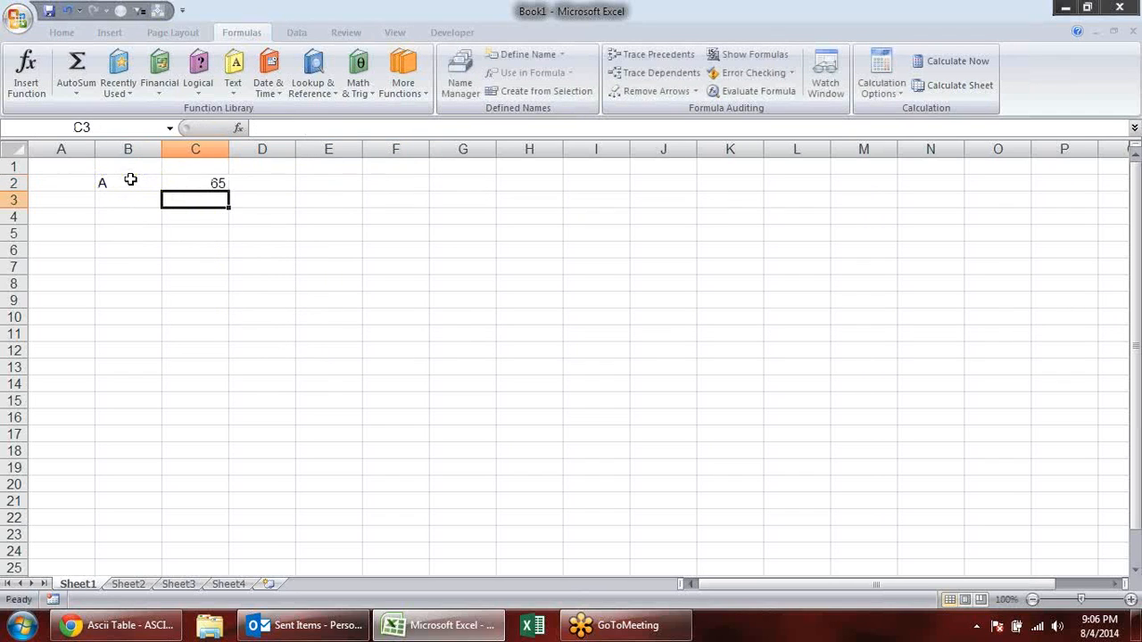
- Test the CODE formula by replacing B2 with a lowercase a and then with a single space
click(108, 183)
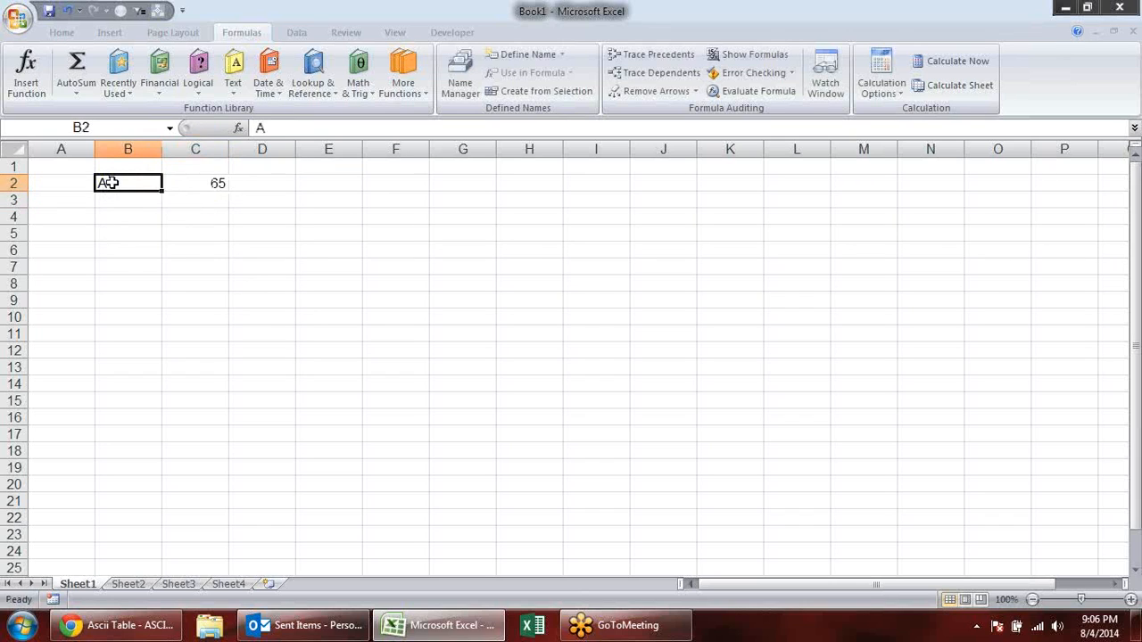
text(a)
key(Return)
click(108, 183)
key(Return)
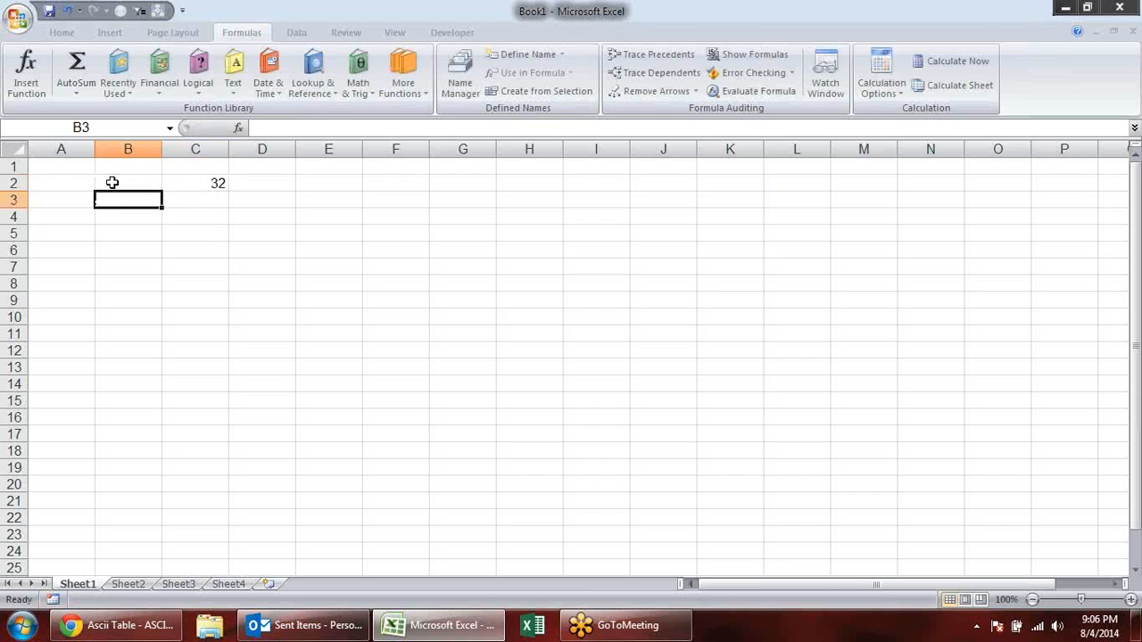
- Edit B2 so that it contains a line break, to test its code in C2
click(111, 183)
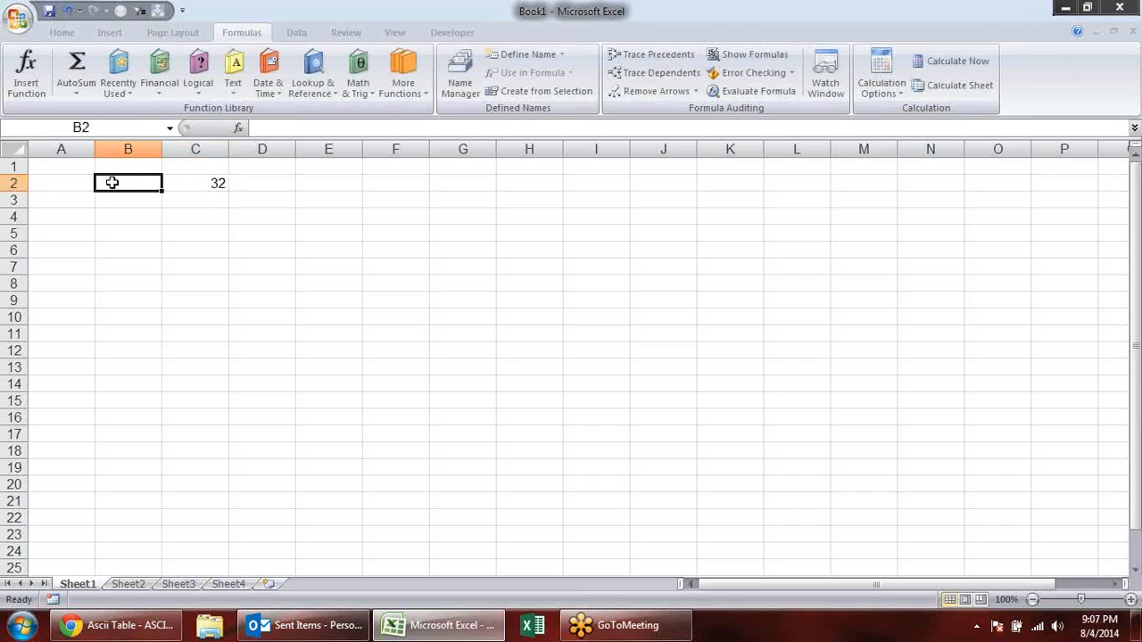
double_click(111, 183)
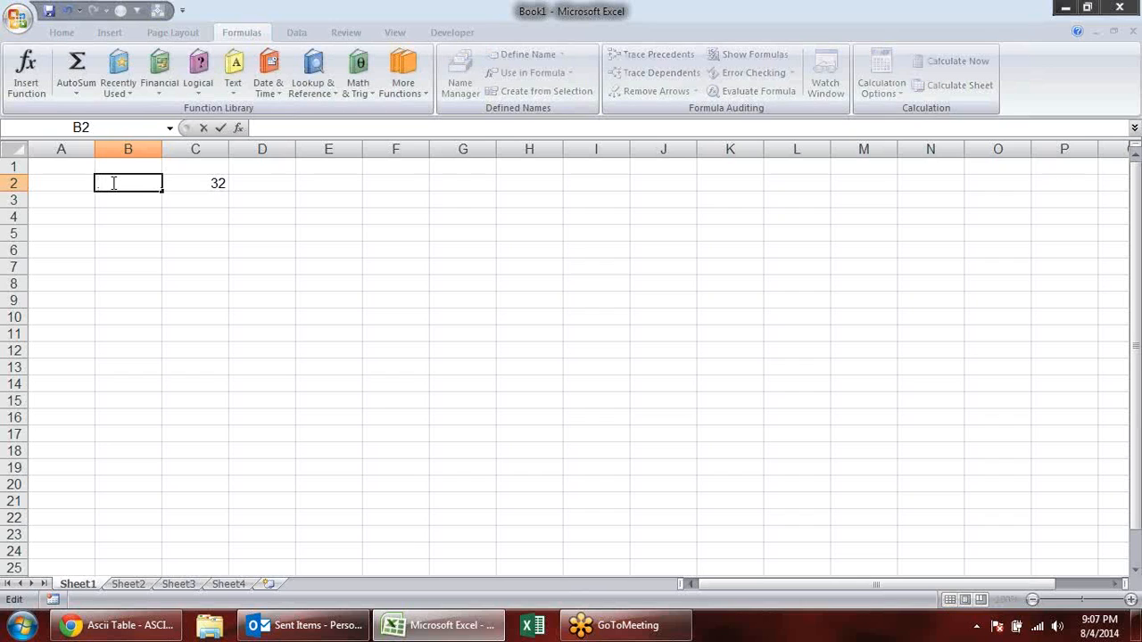
key(alt+Return)
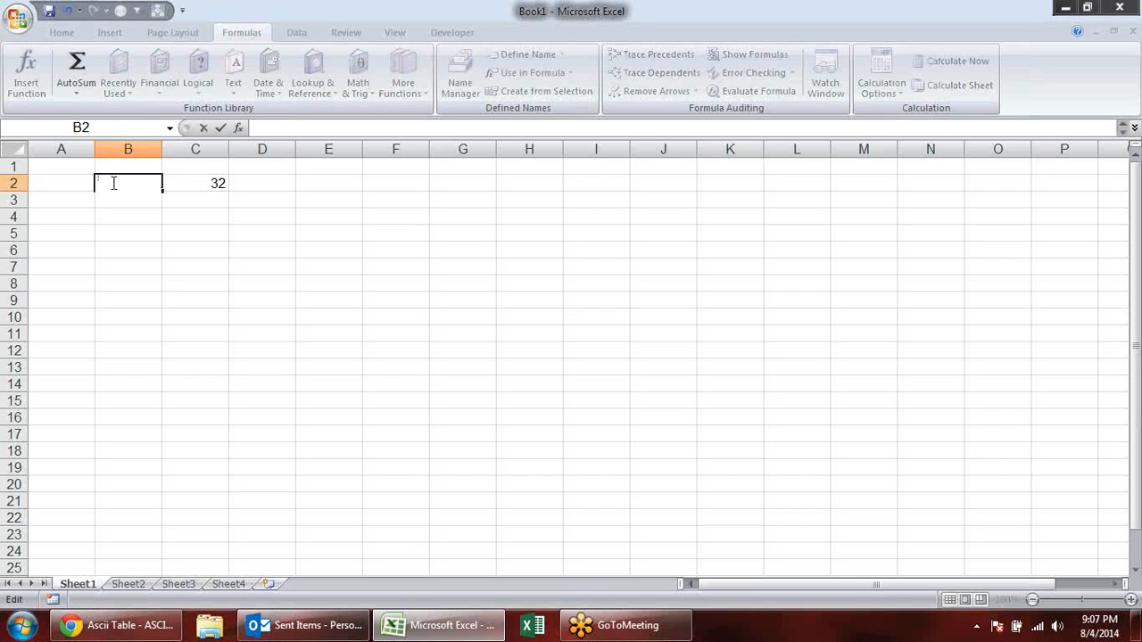
key(Return)
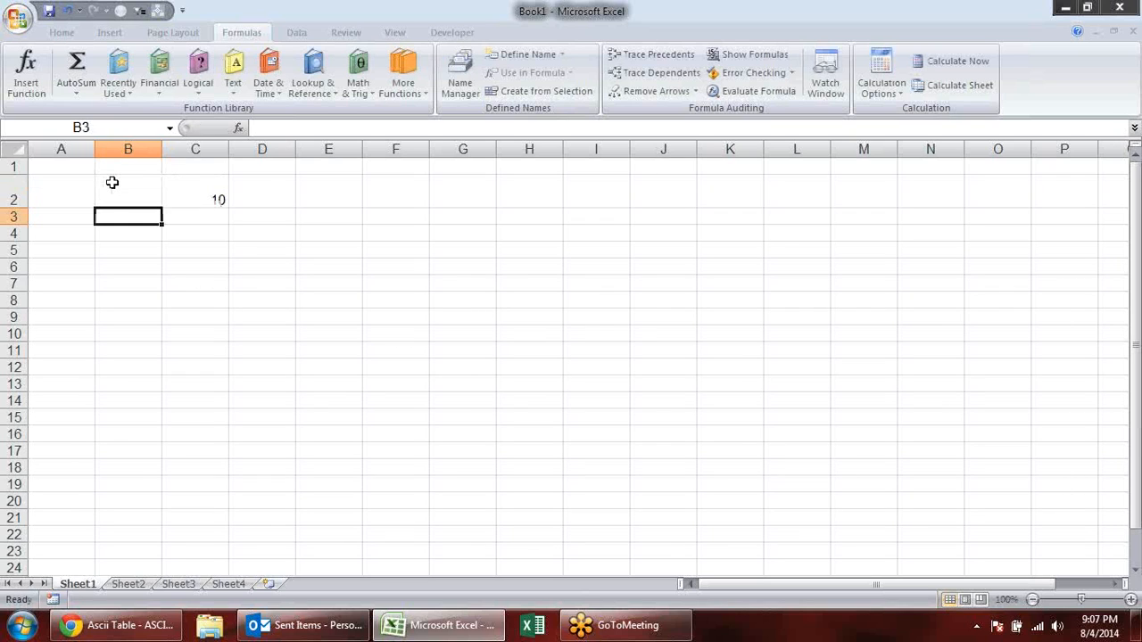
- Delete the whole of row 2 containing the CODE example
click(113, 182)
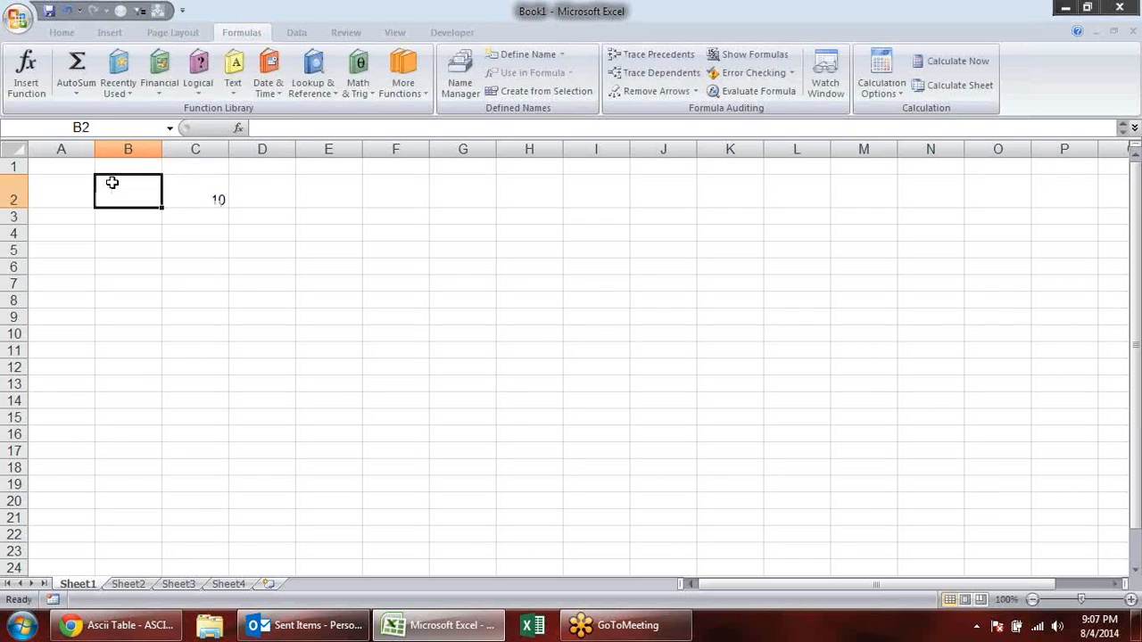
click(13, 187)
key(alt+e)
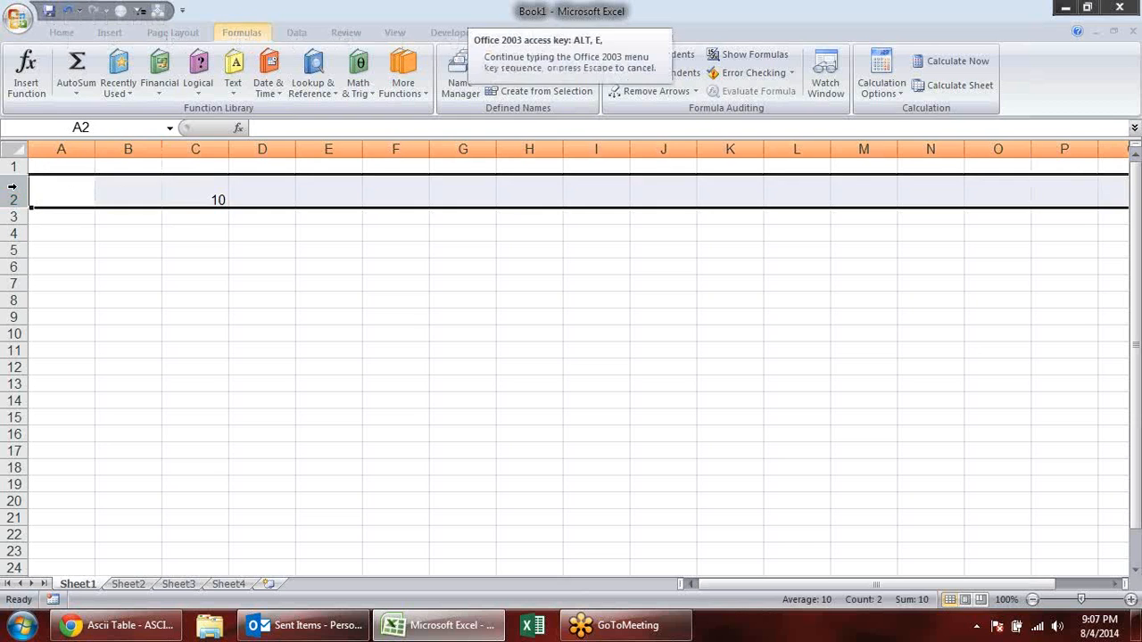
key(d)
click(179, 243)
click(159, 183)
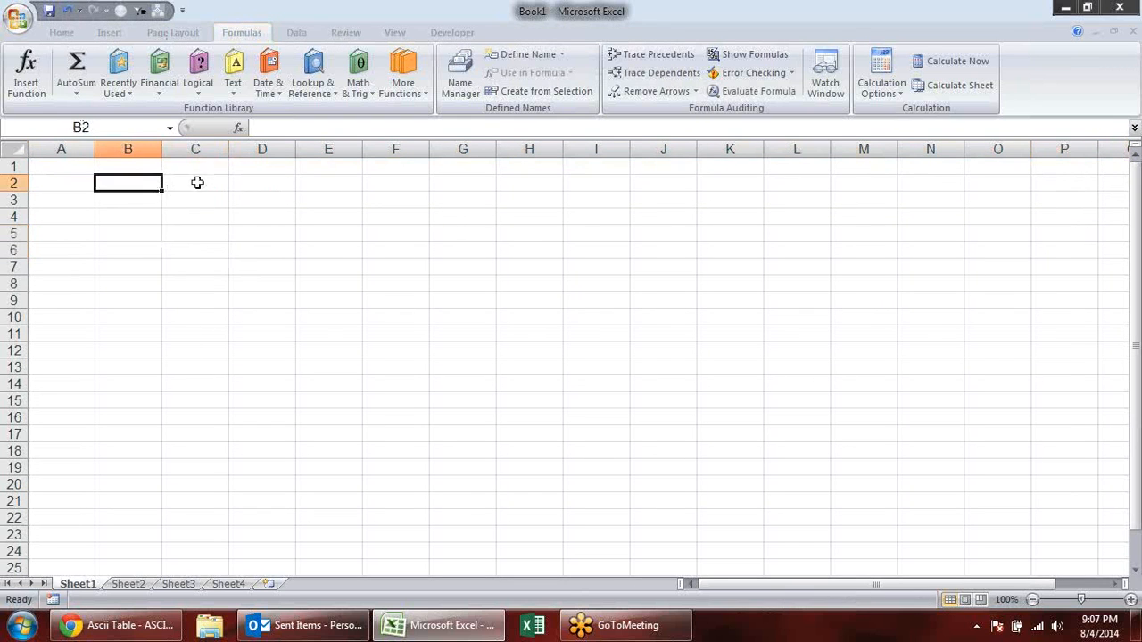
key(alt+Tab)
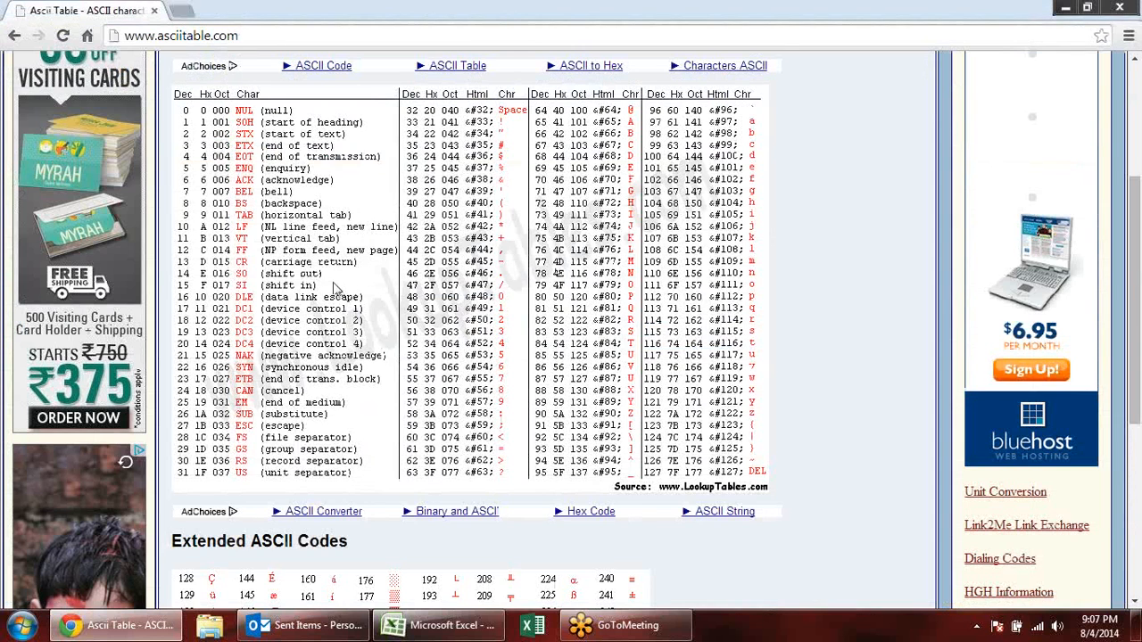
key(alt+Tab)
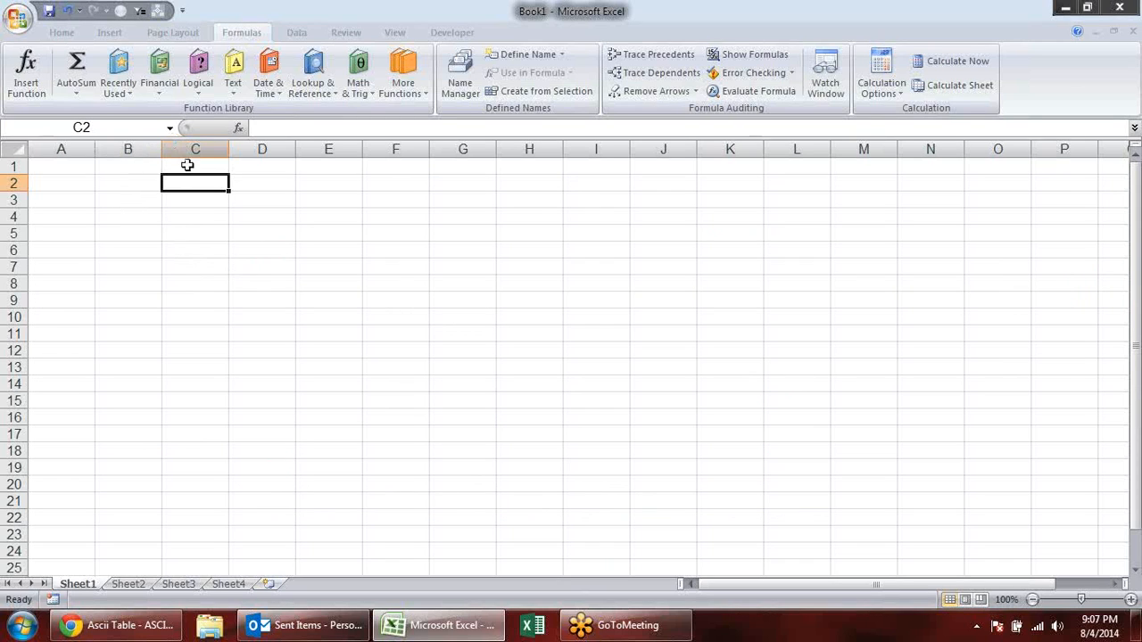
- Enter the formula =REPT("*",10) in C2 to repeat an asterisk ten times
text(=re)
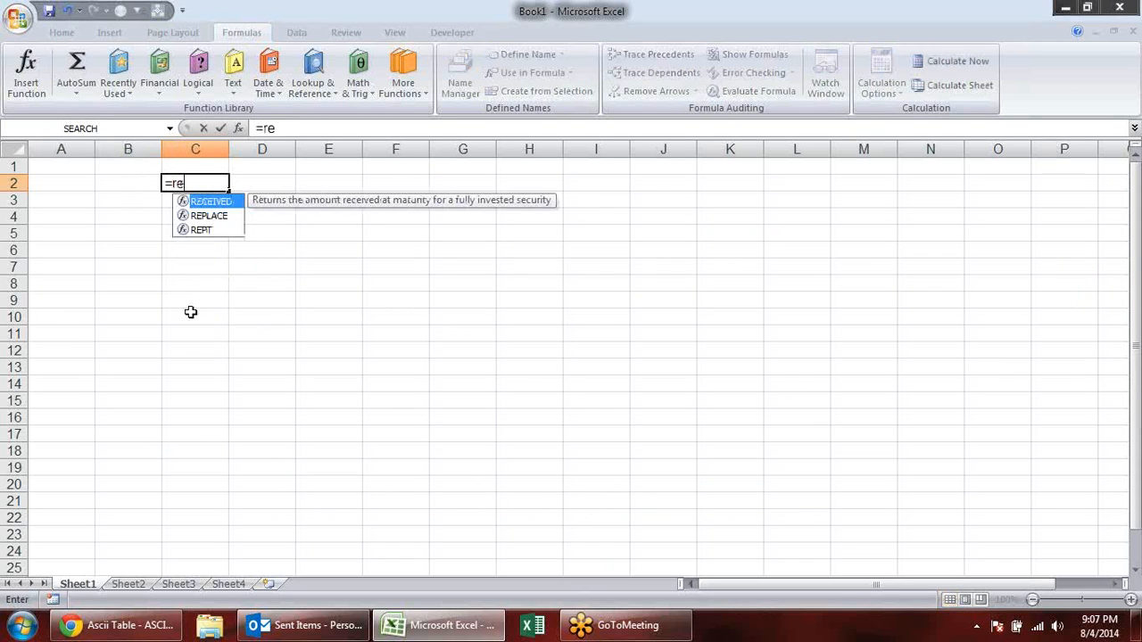
key(Down)
key(Down)
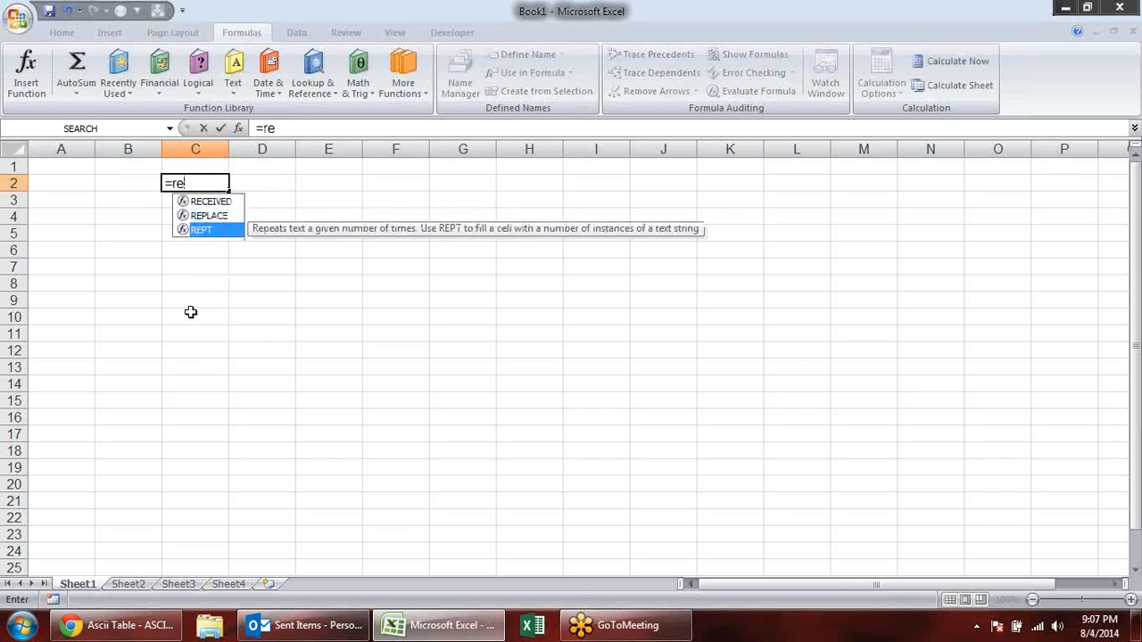
key(Tab)
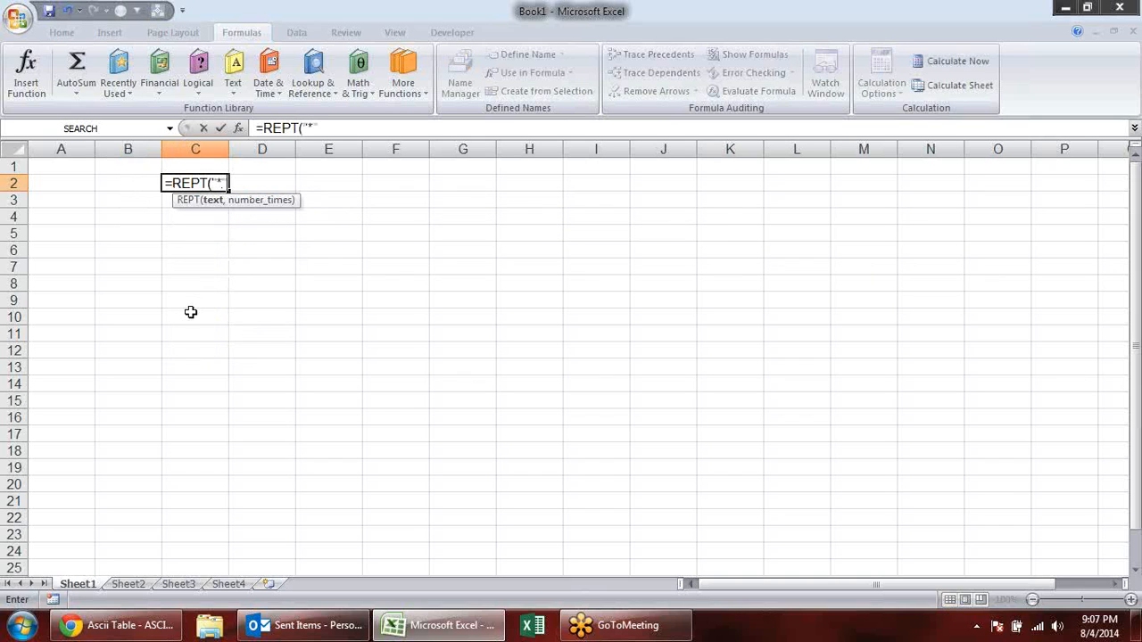
text("*",10)
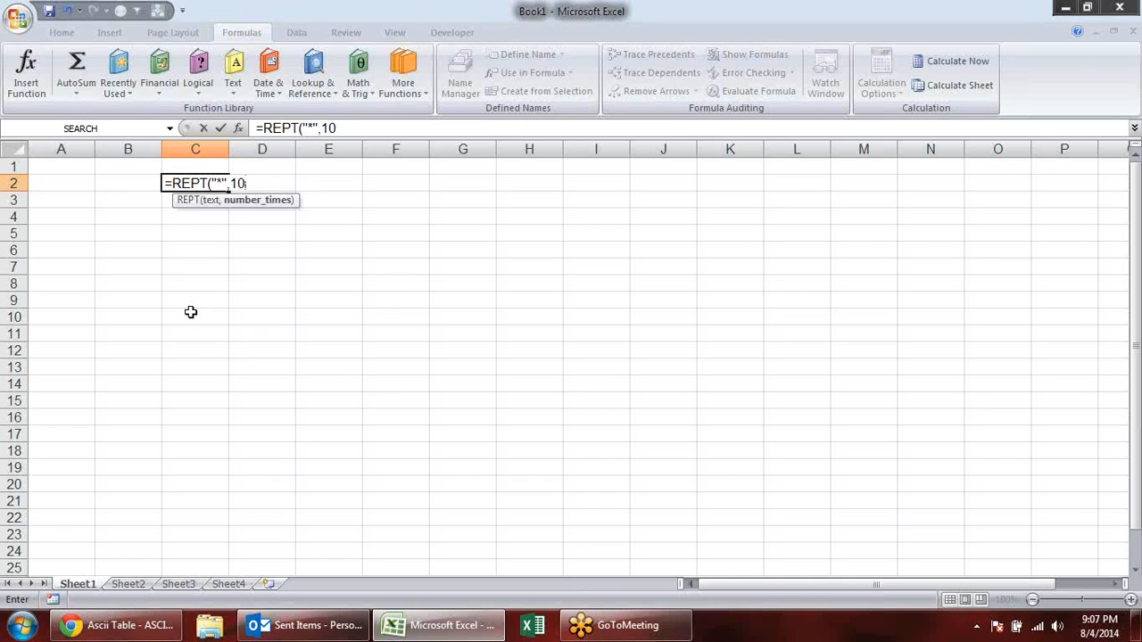
key(Return)
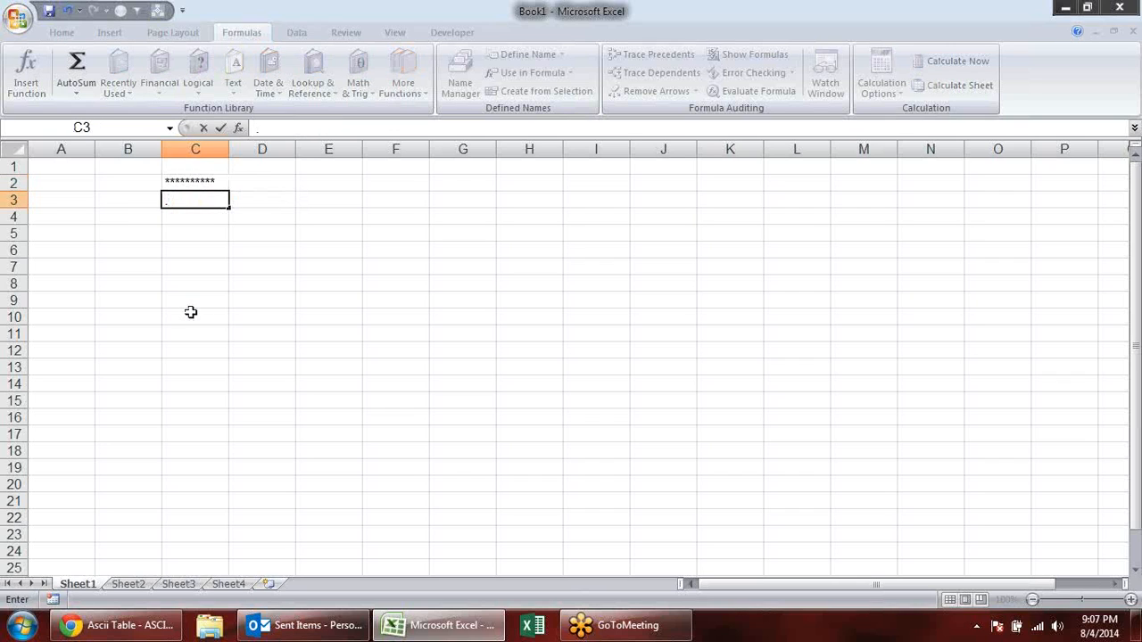
key(Escape)
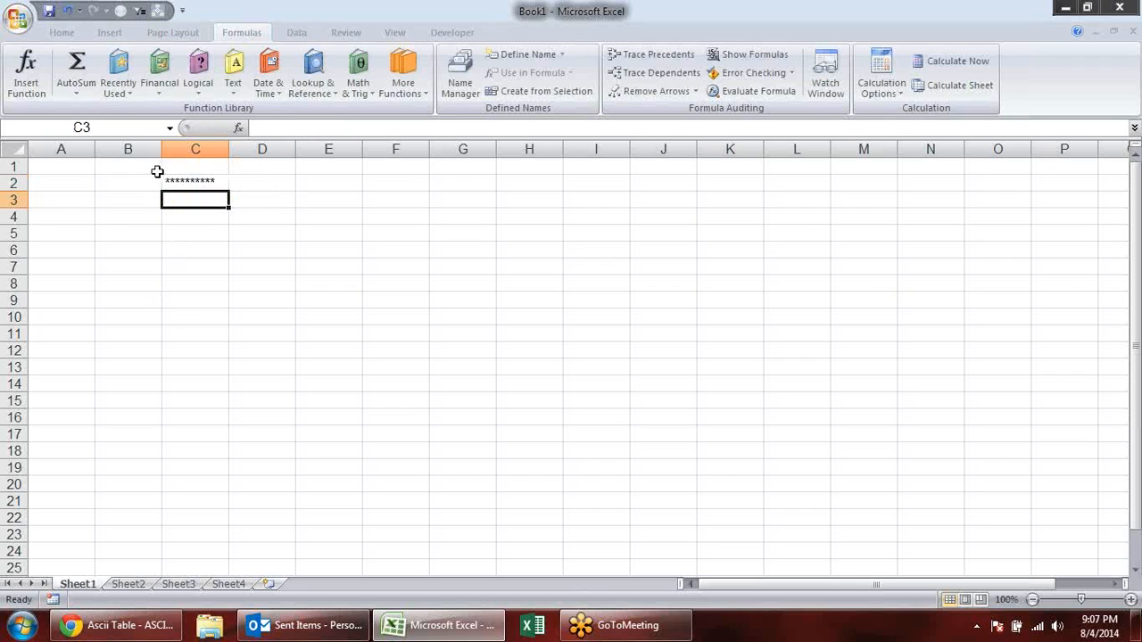
- Fill B2:B20 with the number series from 1 to 19
click(145, 182)
text(1 2 3 4 5 6)
key(Return)
drag(146, 182, 150, 492)
- Edit the REPT formula in C2 so that the number of repetitions comes from B2
click(217, 182)
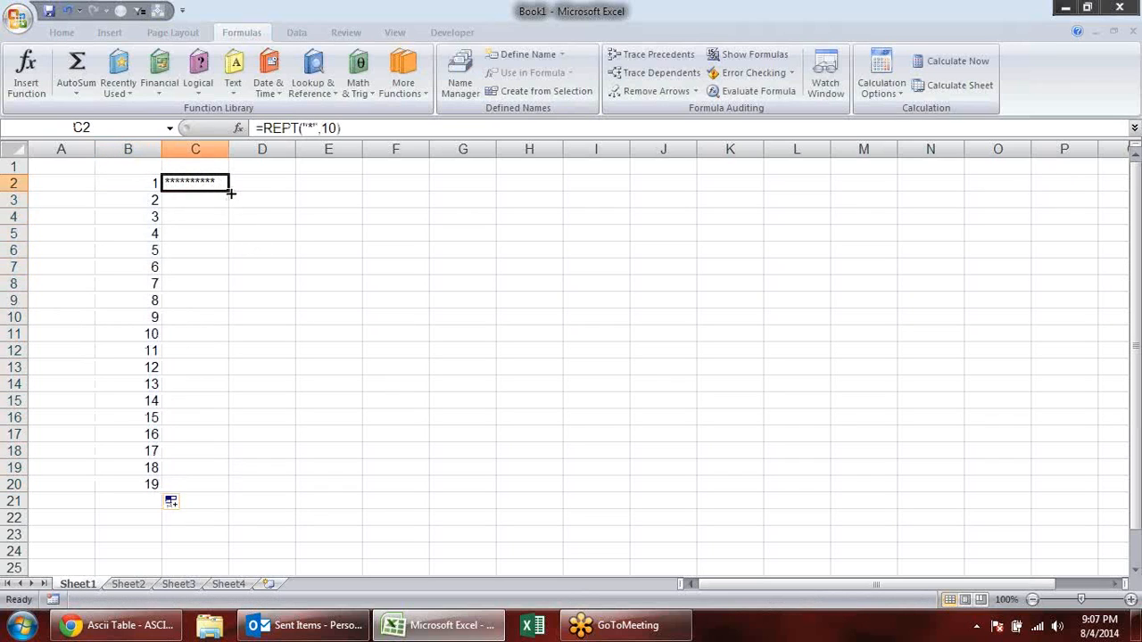
key(F2)
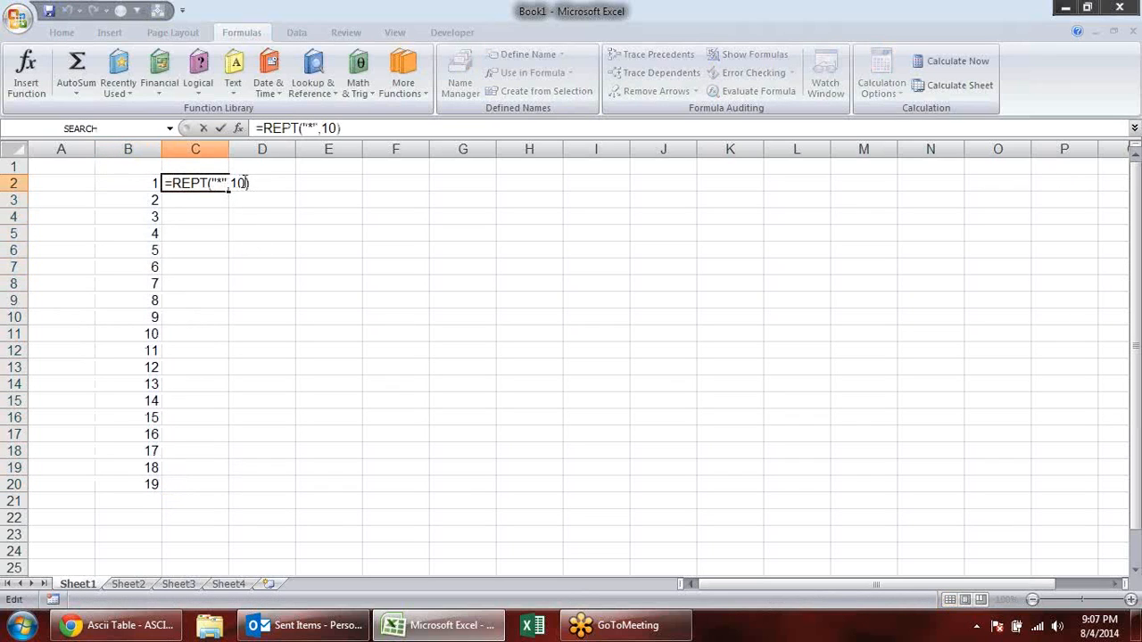
key(Left)
key(BackSpace)
key(BackSpace)
click(154, 187)
key(Return)
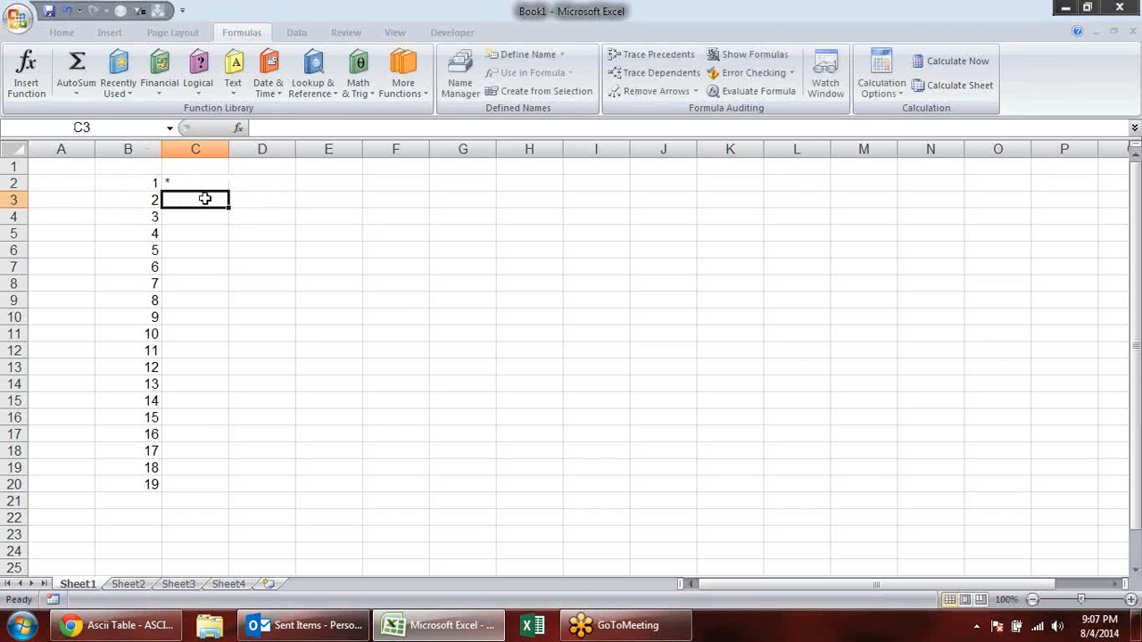
- Copy the REPT formula from C2 down to C20 and autofit the width of column C
click(205, 182)
drag(228, 191, 215, 490)
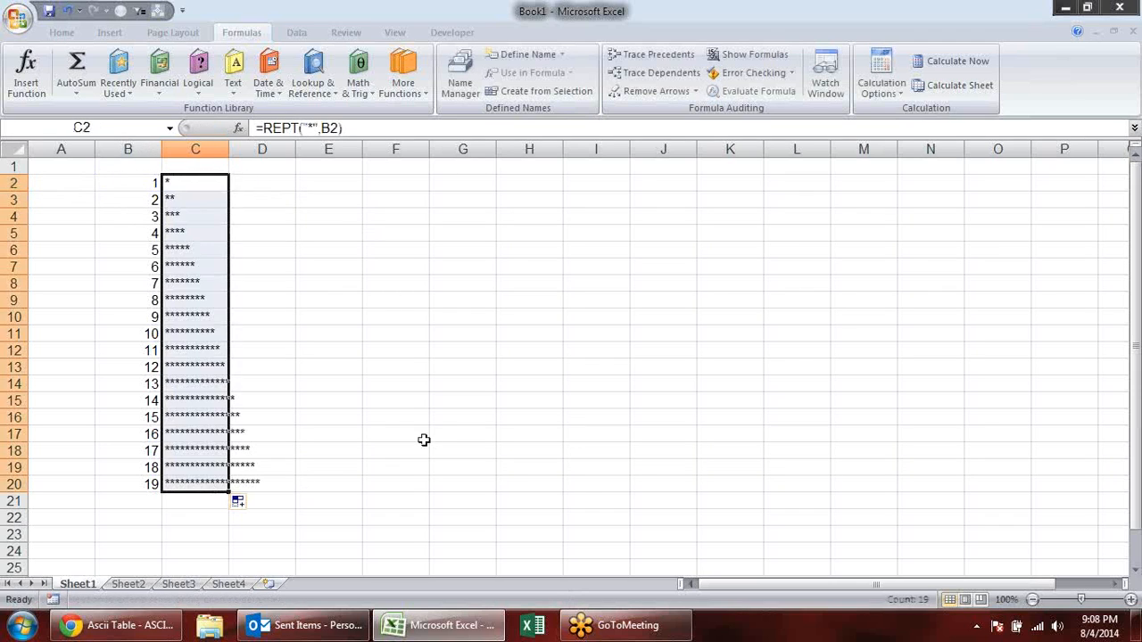
click(398, 326)
double_click(229, 142)
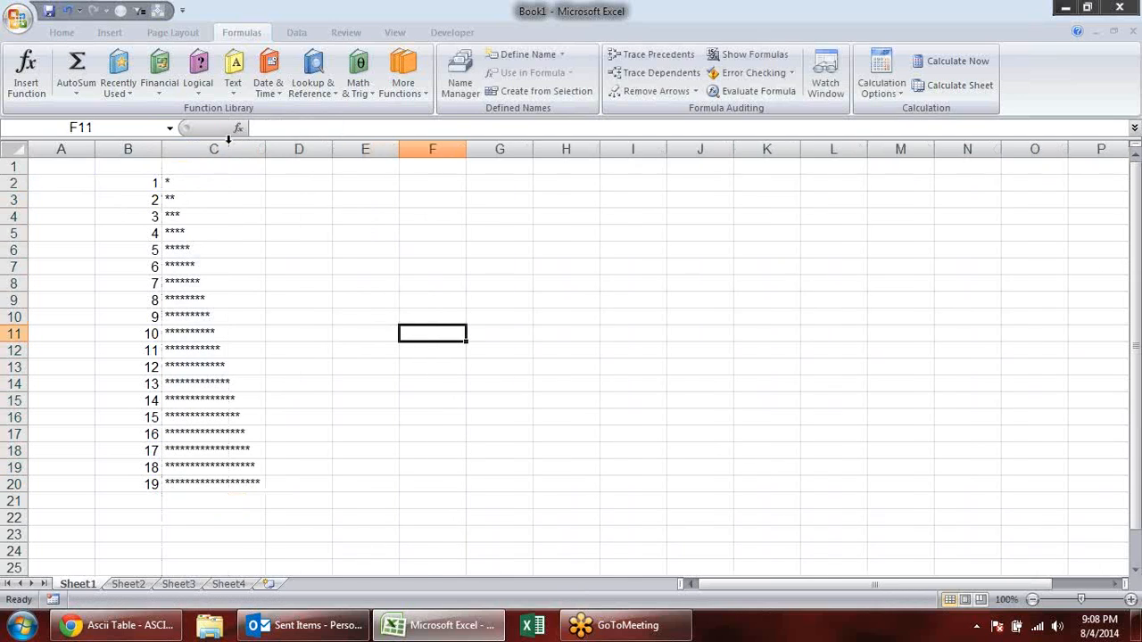
- Change the repeat counts to 10 in B2 and 12 in B3
click(131, 186)
text(10)
key(Return)
text(12)
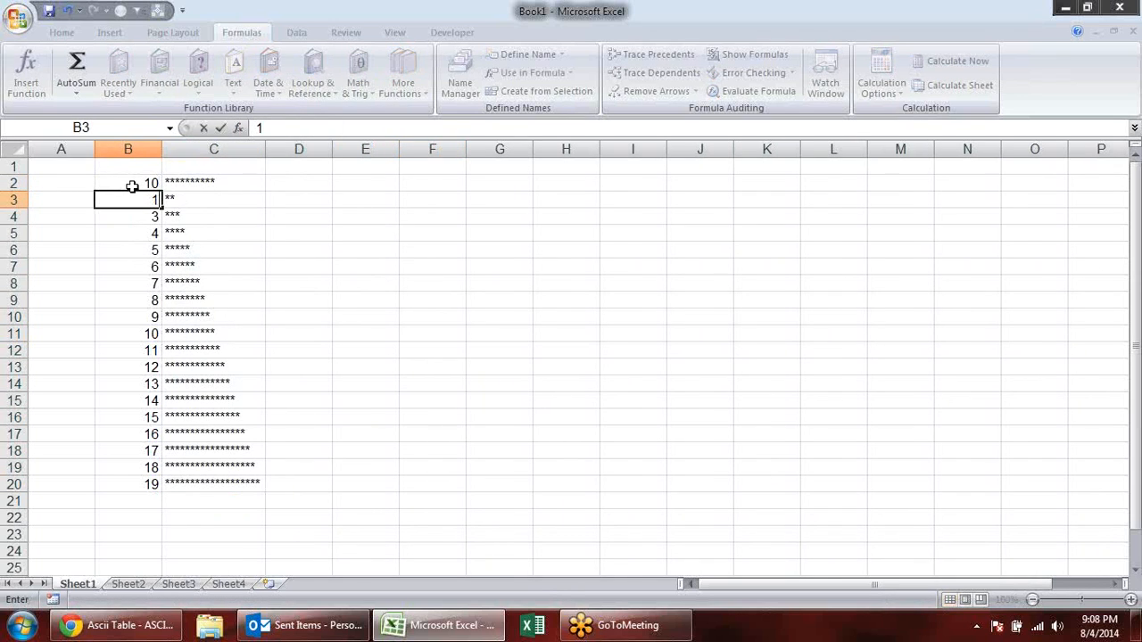
key(Return)
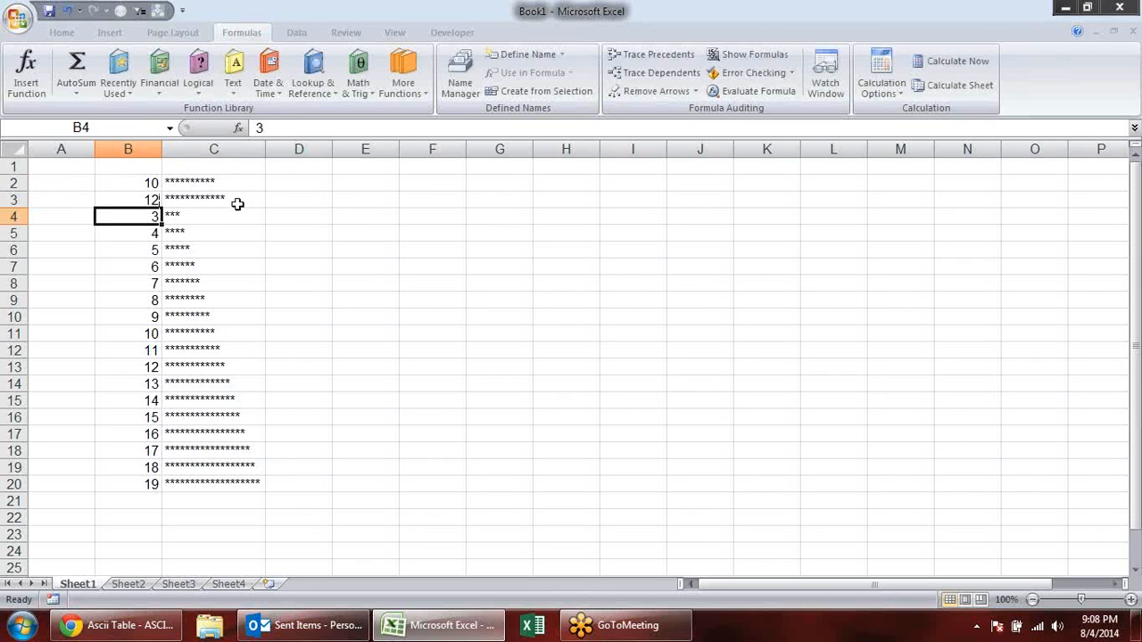
- Replace the asterisk in C2's REPT formula with a vertical bar | and copy the formula down to C20
click(245, 178)
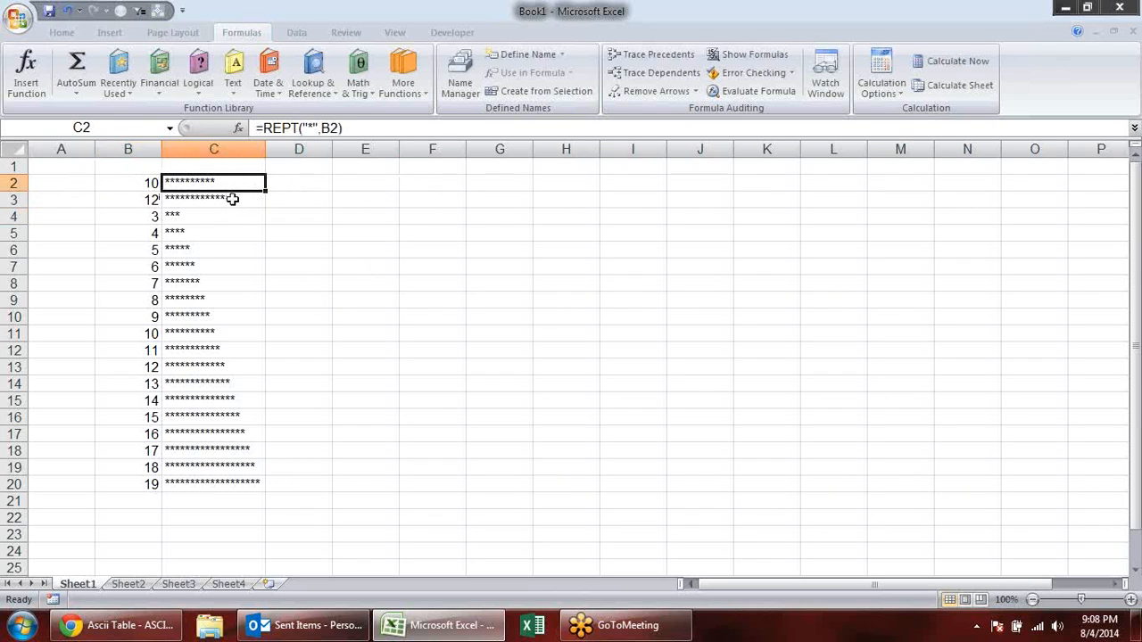
click(312, 126)
key(BackSpace)
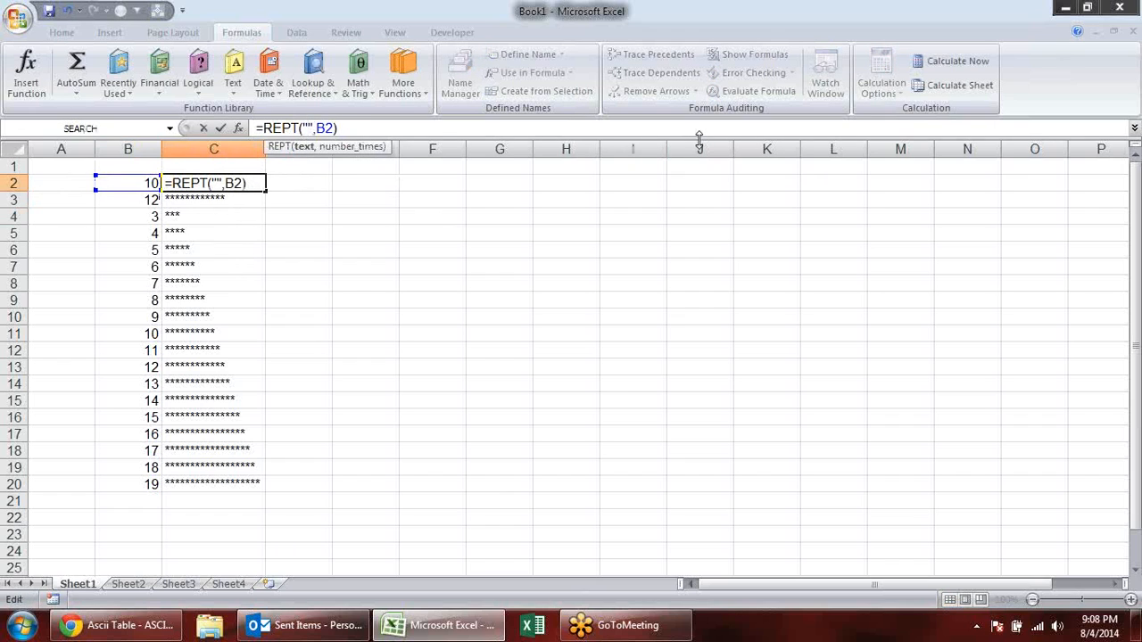
text(|)
key(Return)
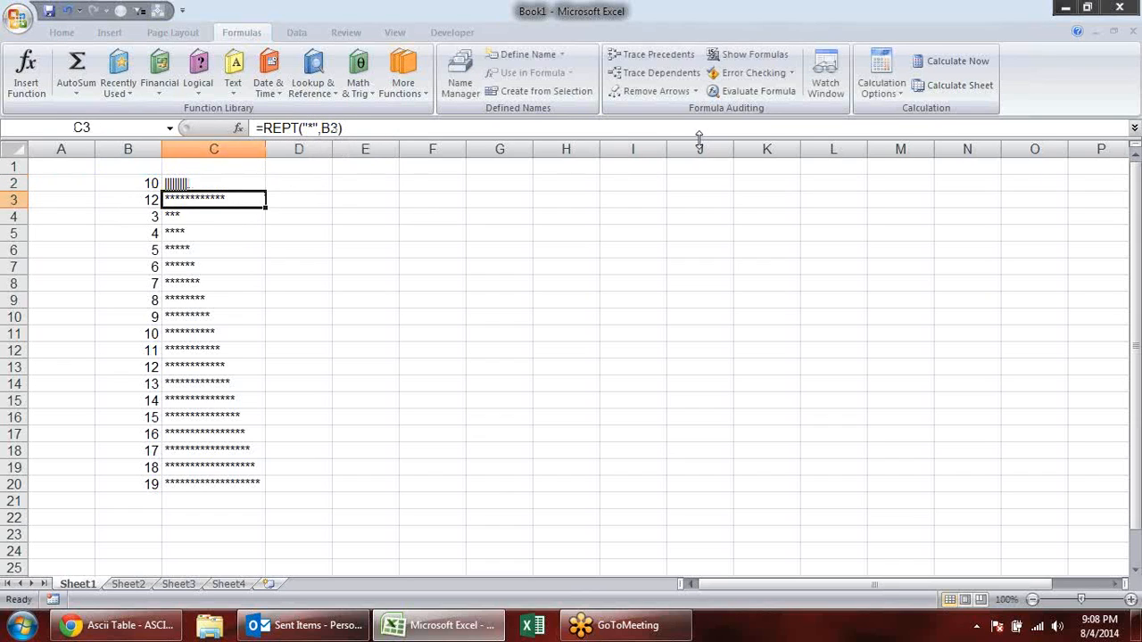
click(258, 182)
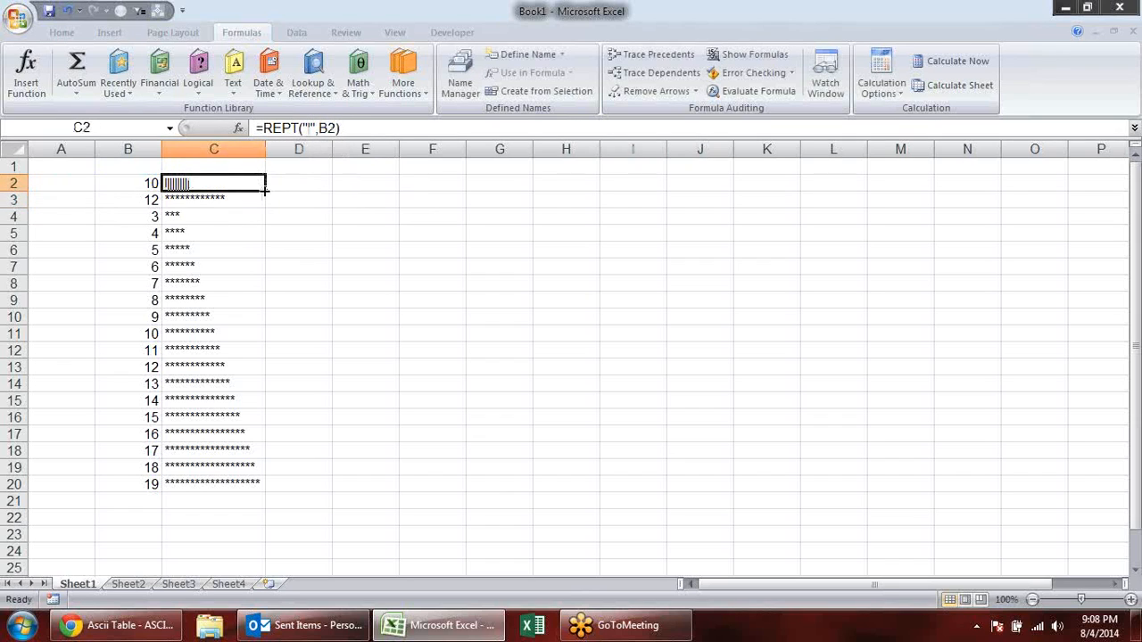
double_click(264, 190)
click(419, 250)
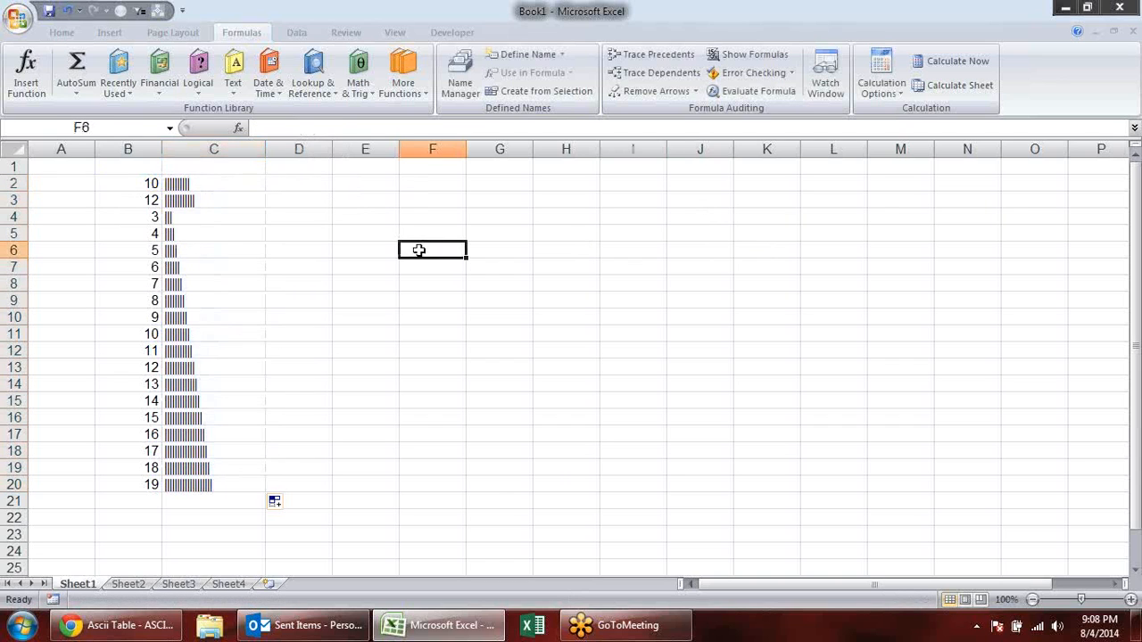
click(59, 33)
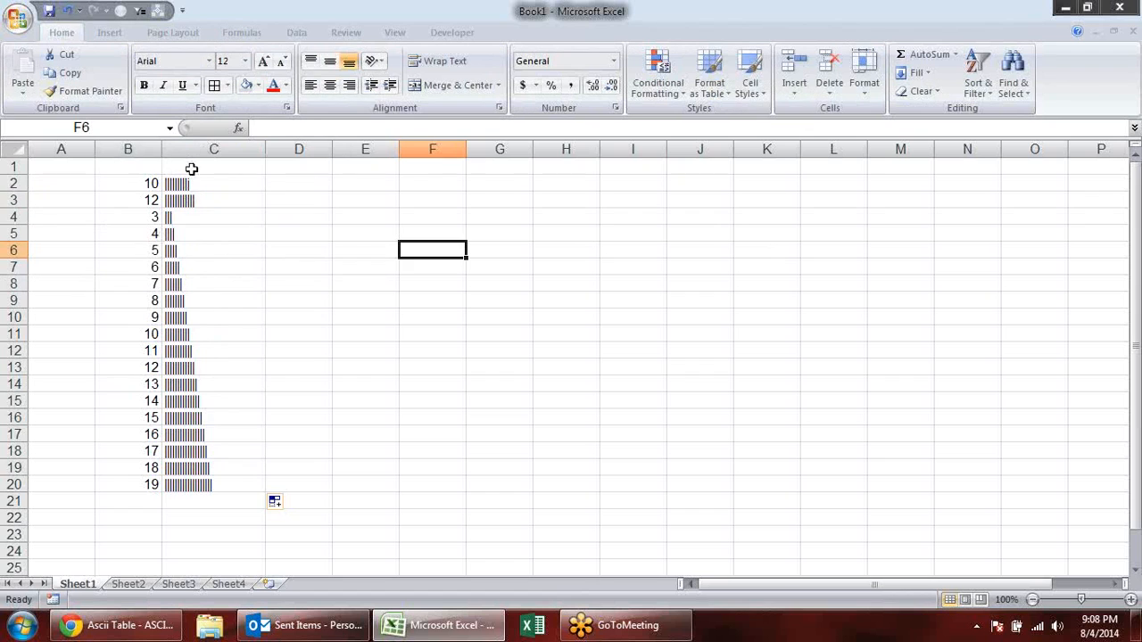
drag(189, 185, 195, 482)
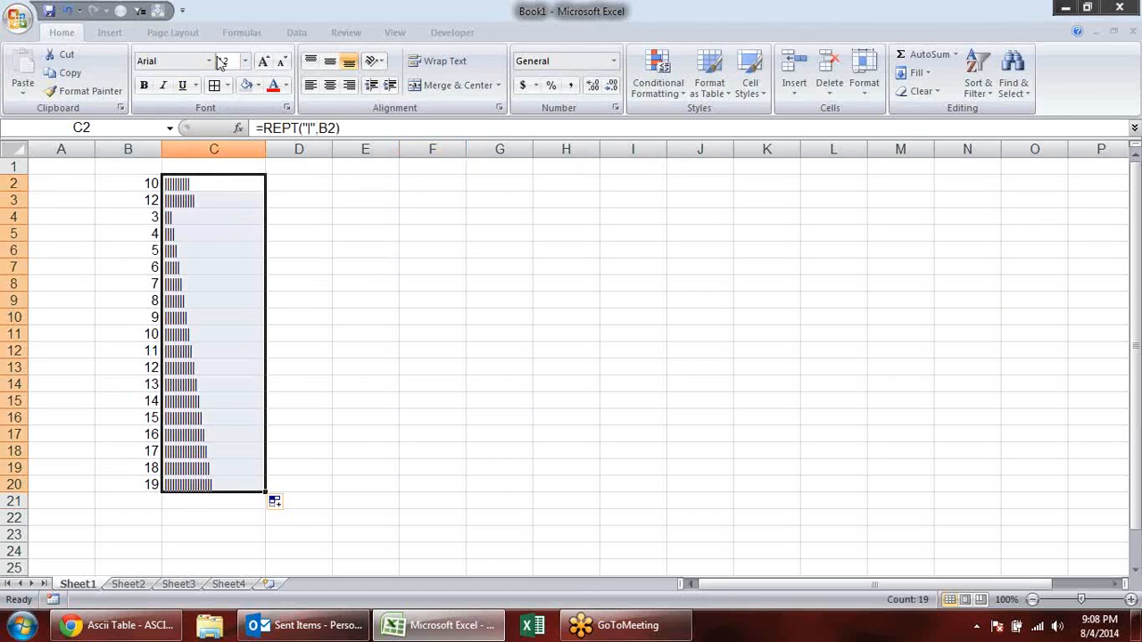
click(210, 61)
scroll(250, 268, down, 3)
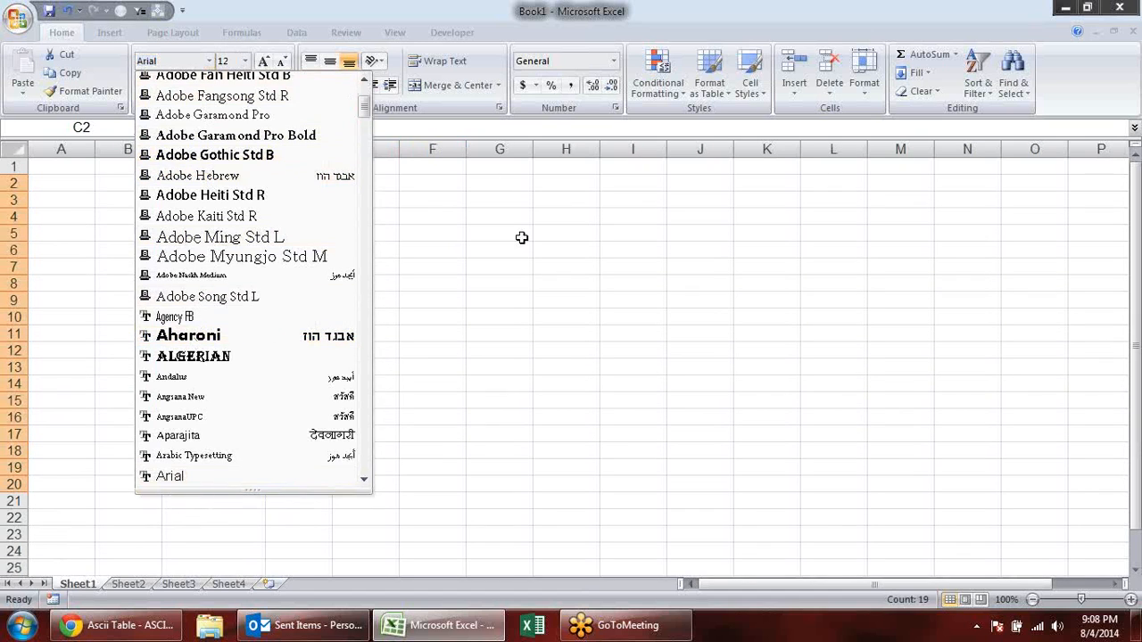
click(517, 242)
- Move the numbers and REPT bars in B2:C20 to the range starting at H2
drag(152, 186, 196, 481)
key(ctrl+c)
click(564, 184)
key(ctrl+v)
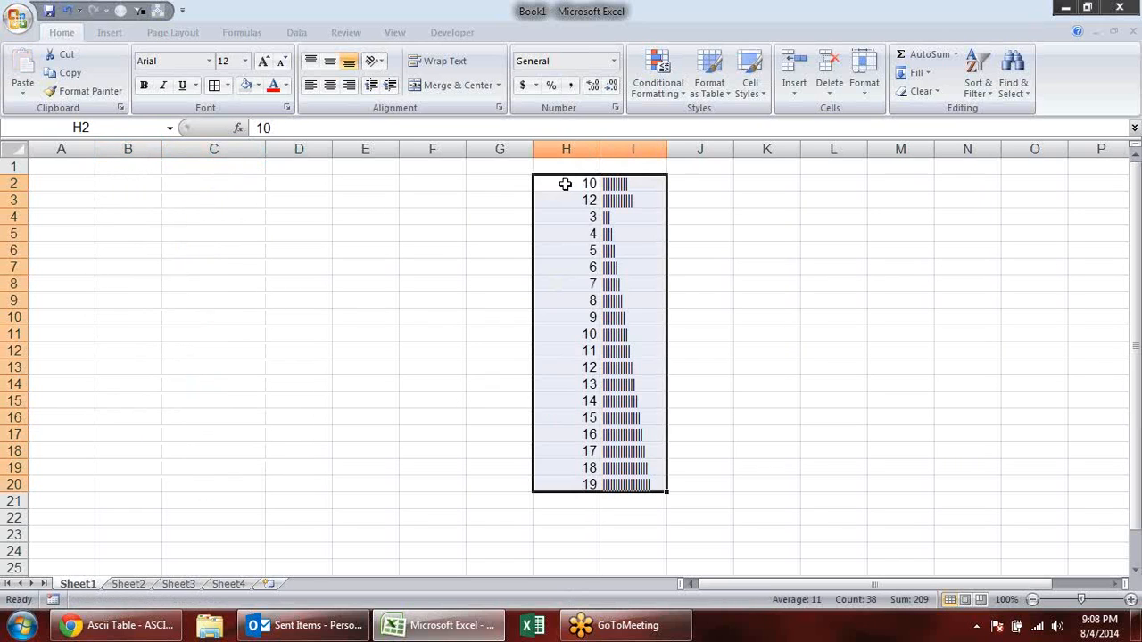
- Preview different fonts on the REPT bars in I2:I20 and set their font to Britannic Bold
drag(630, 182, 636, 484)
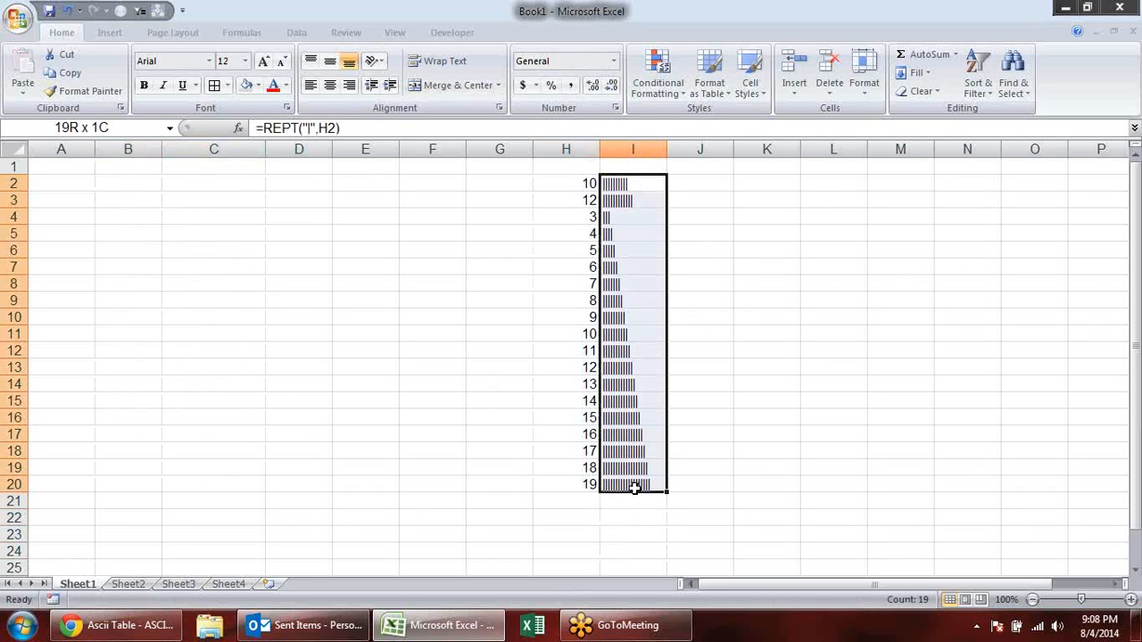
click(208, 61)
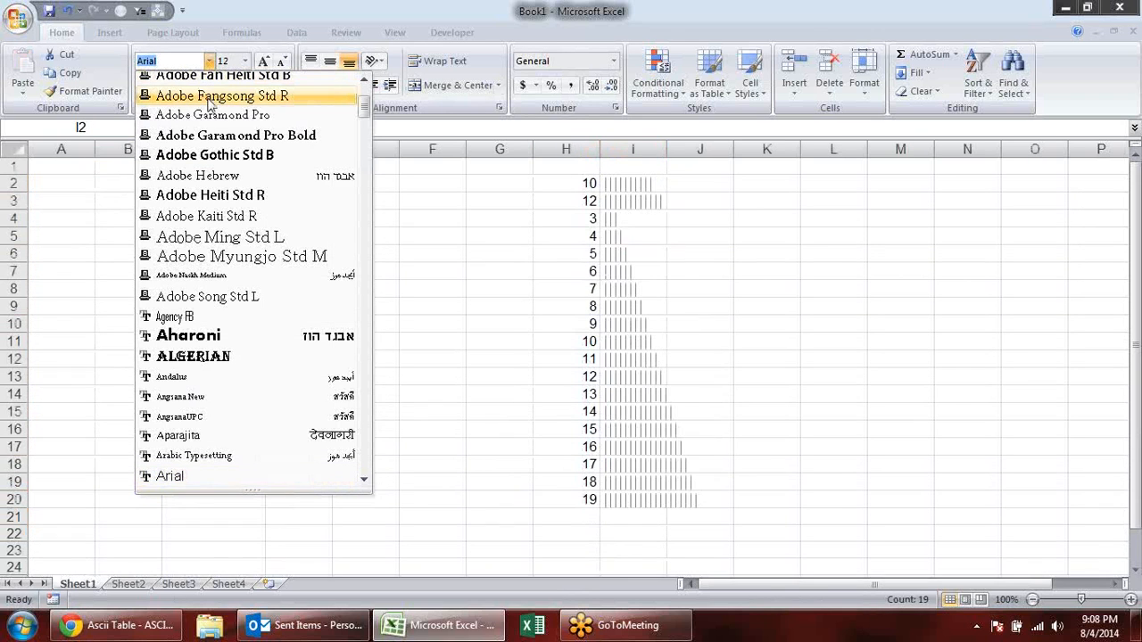
key(Down)
key(Down)
key(Down)
key(Down)
key(Down)
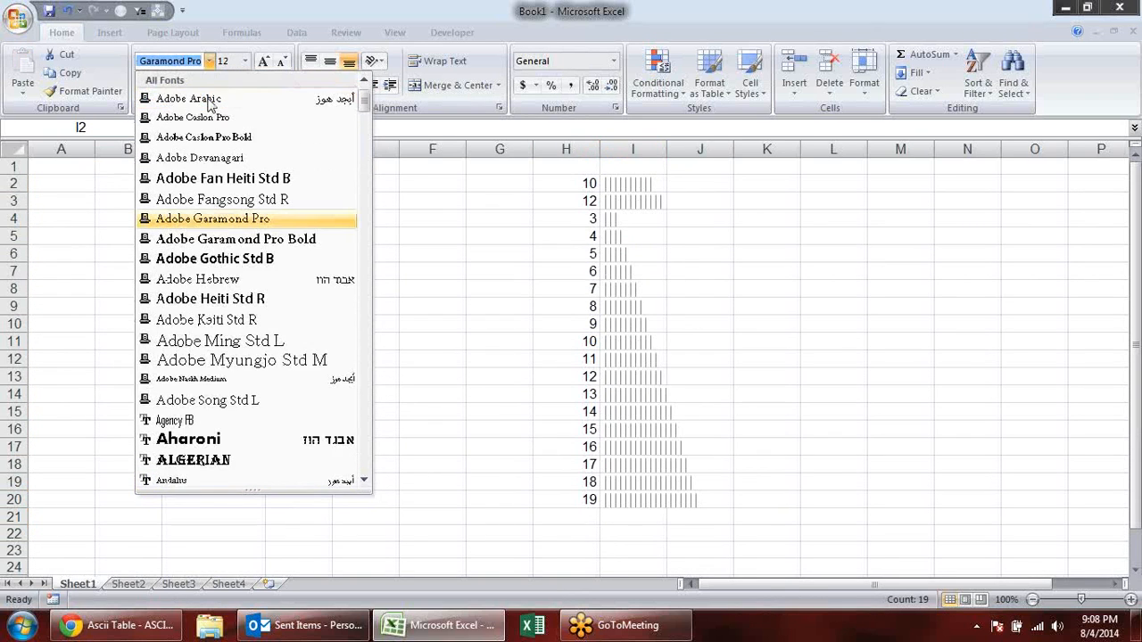
key(Down)
key(Down)
key(Down)
key(Down)
key(Down)
key(Down)
key(Down)
key(Down)
key(Down)
key(Down)
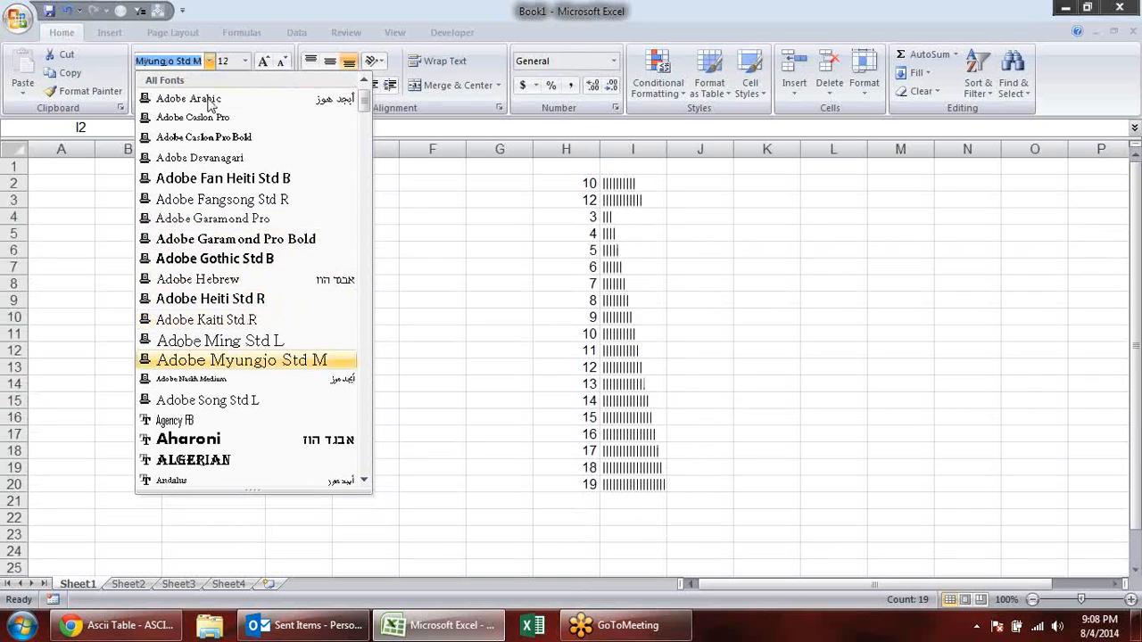
key(Down)
key(Down)
key(Down)
key(Down)
key(Down)
key(Down)
key(Down)
key(Down)
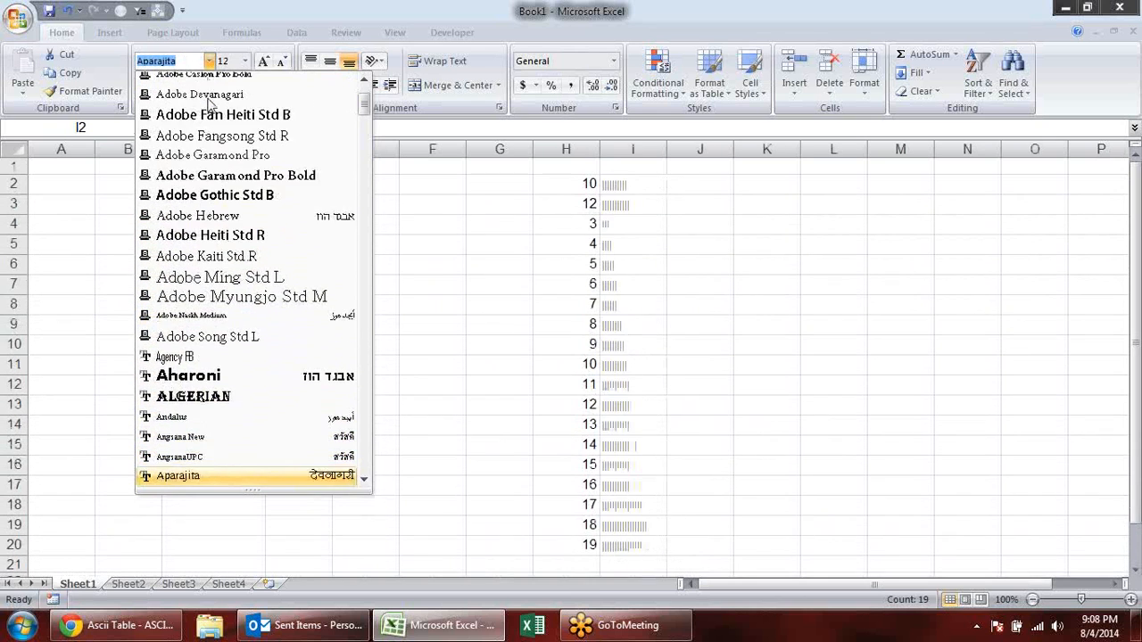
key(Down)
key(Down)
key(Down)
key(Down)
key(Down)
key(Down)
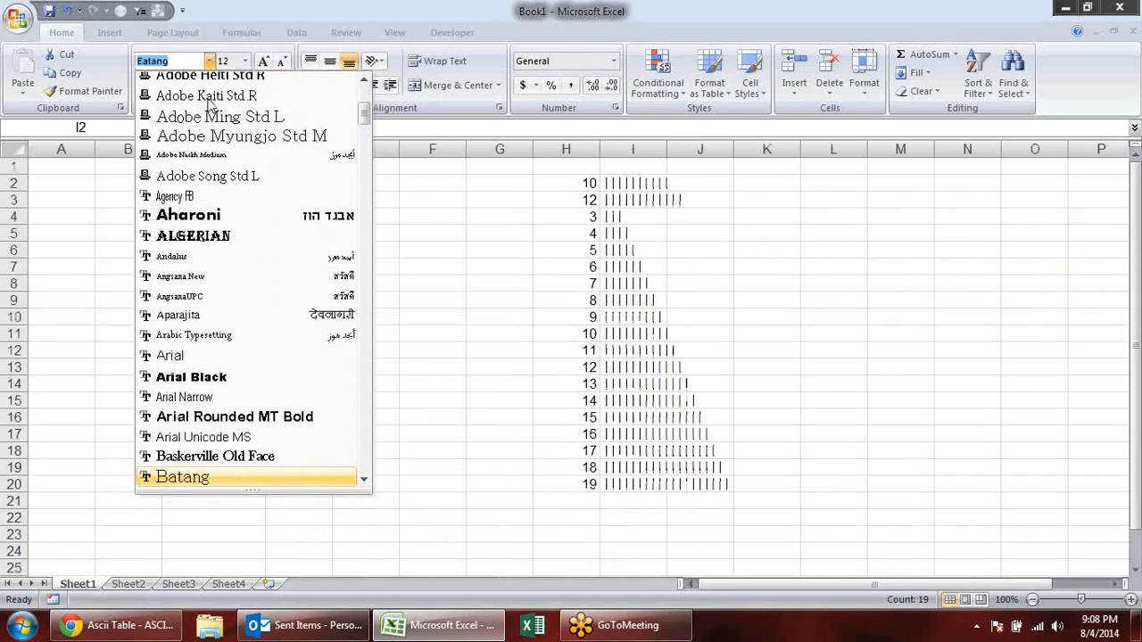
key(Down)
key(Down)
key(Down)
key(Down)
key(Down)
key(Down)
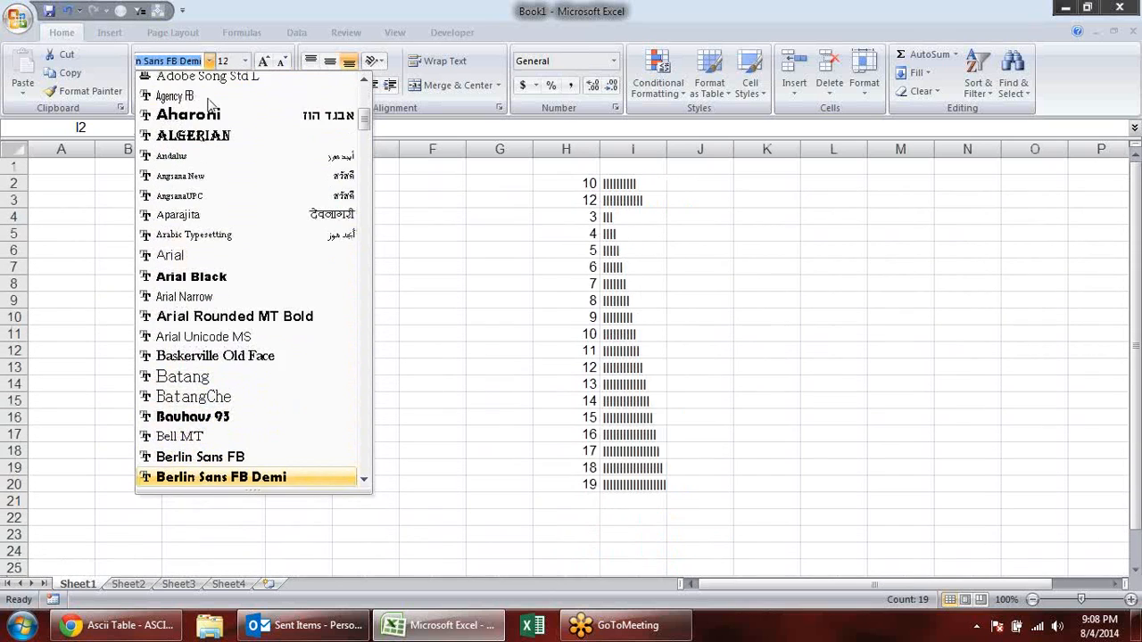
key(Down)
key(Down)
key(Down)
key(Down)
key(Down)
key(Down)
key(Down)
key(Down)
key(Down)
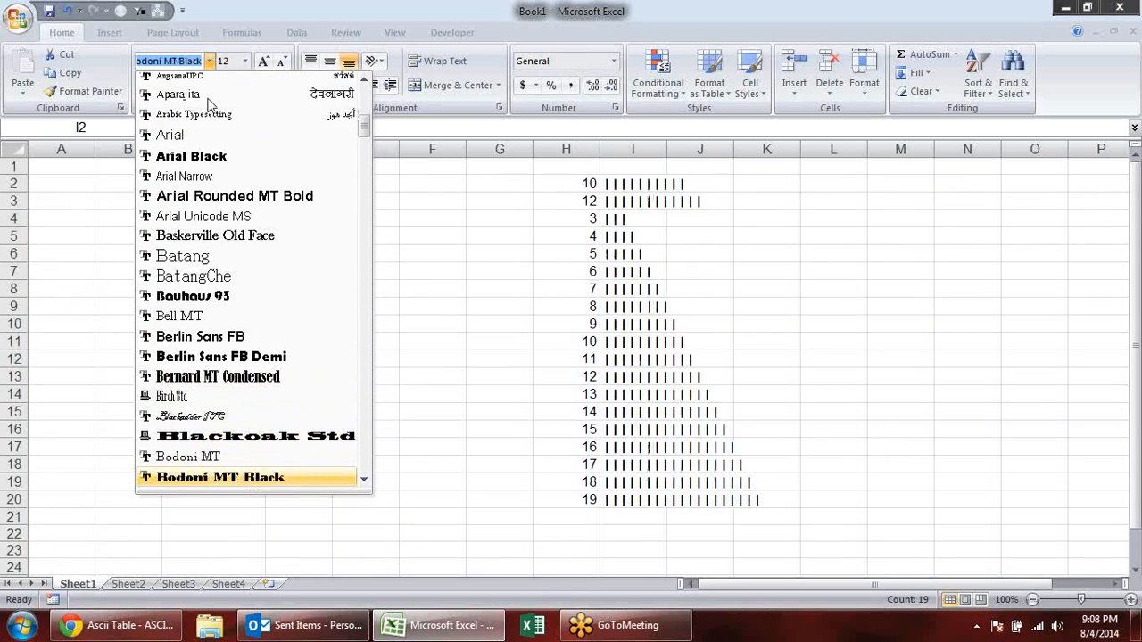
key(Up)
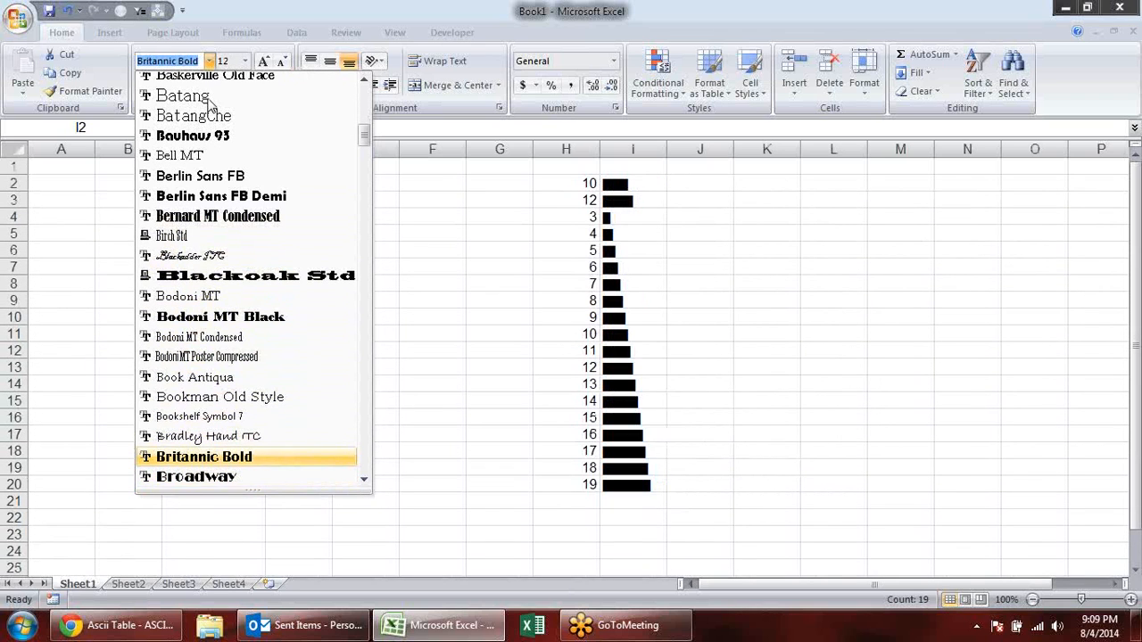
click(266, 456)
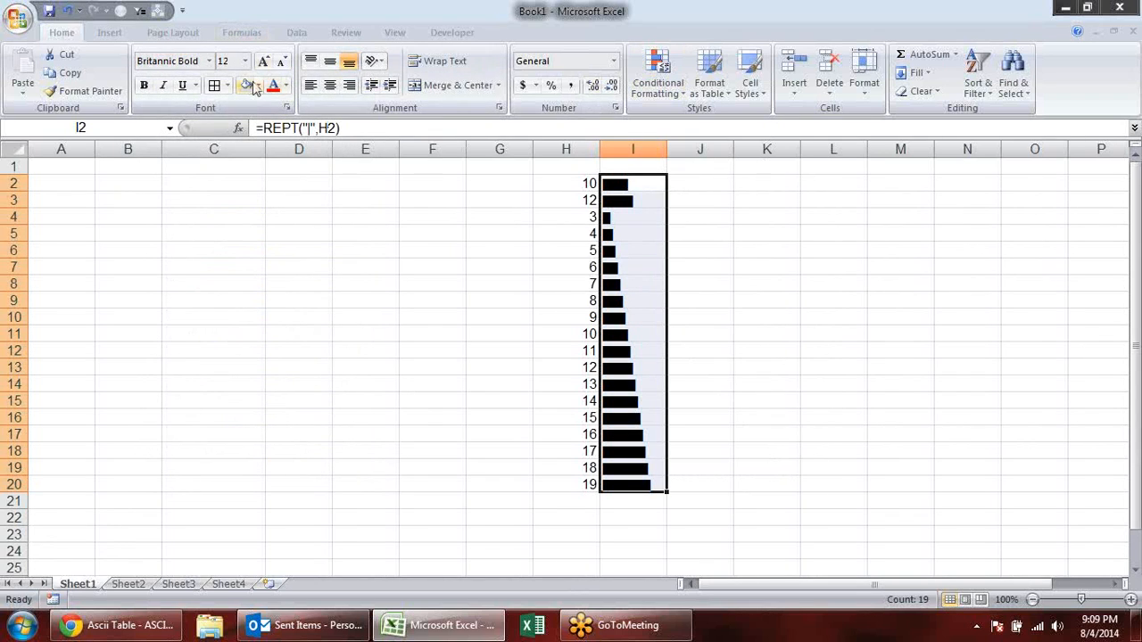
- Set the font color of the REPT bars in I2:I20 to a dark teal theme color
click(285, 85)
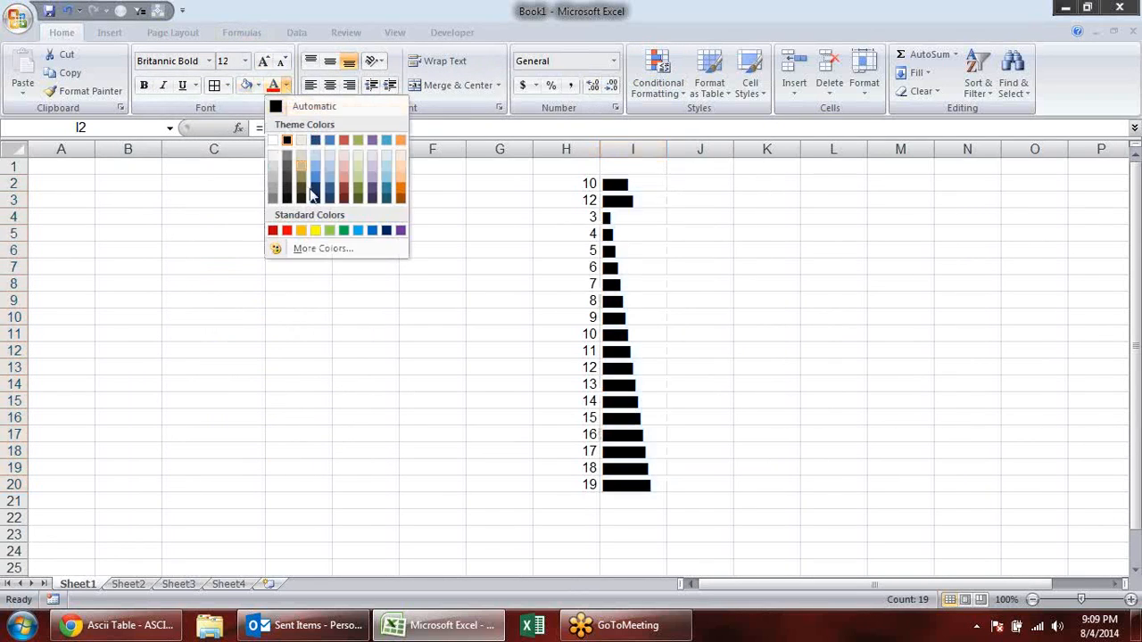
click(389, 189)
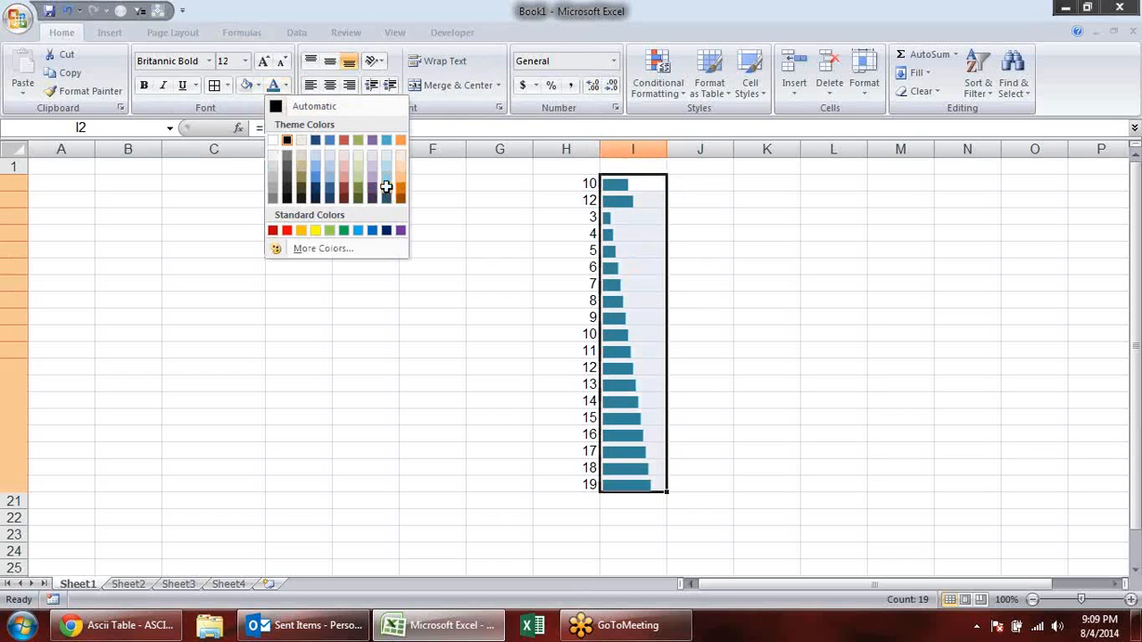
click(914, 243)
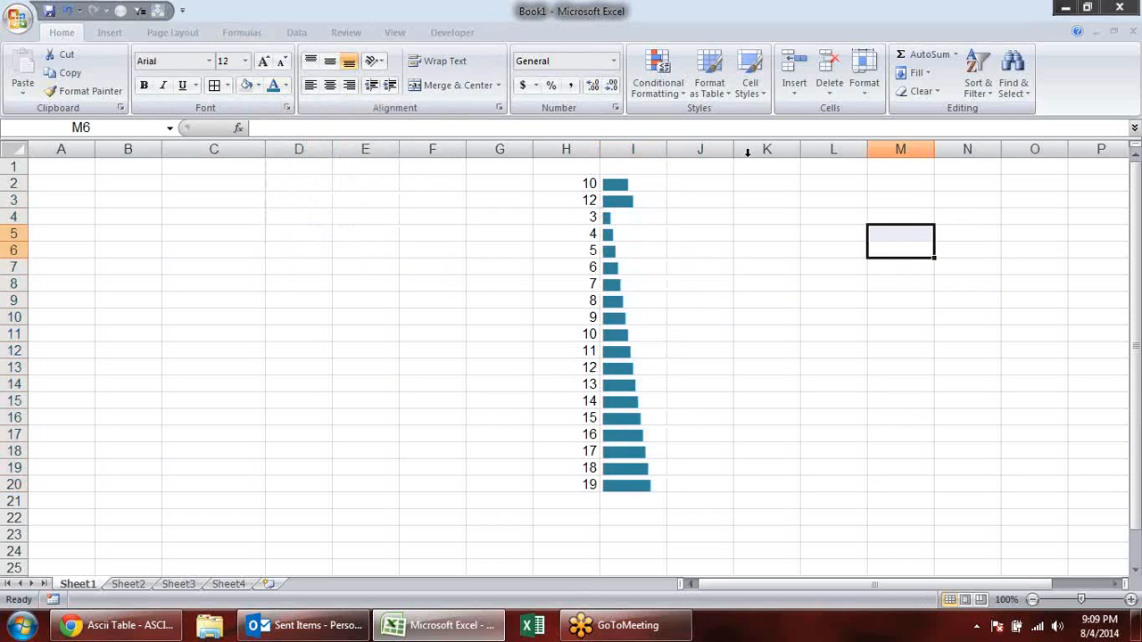
click(532, 625)
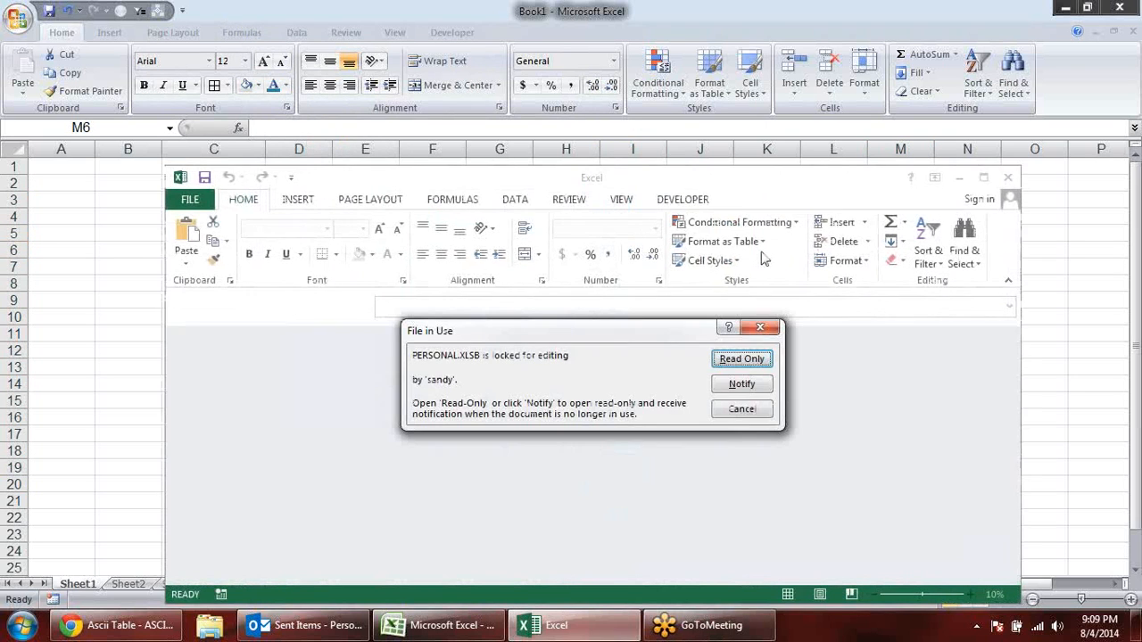
click(772, 328)
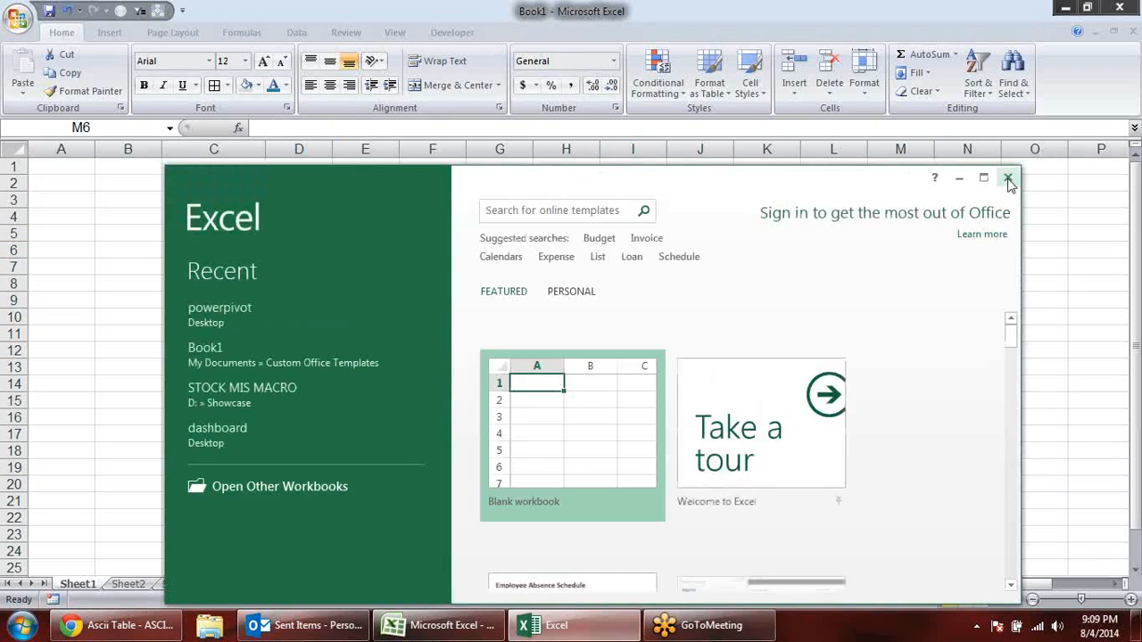
click(1007, 178)
click(708, 264)
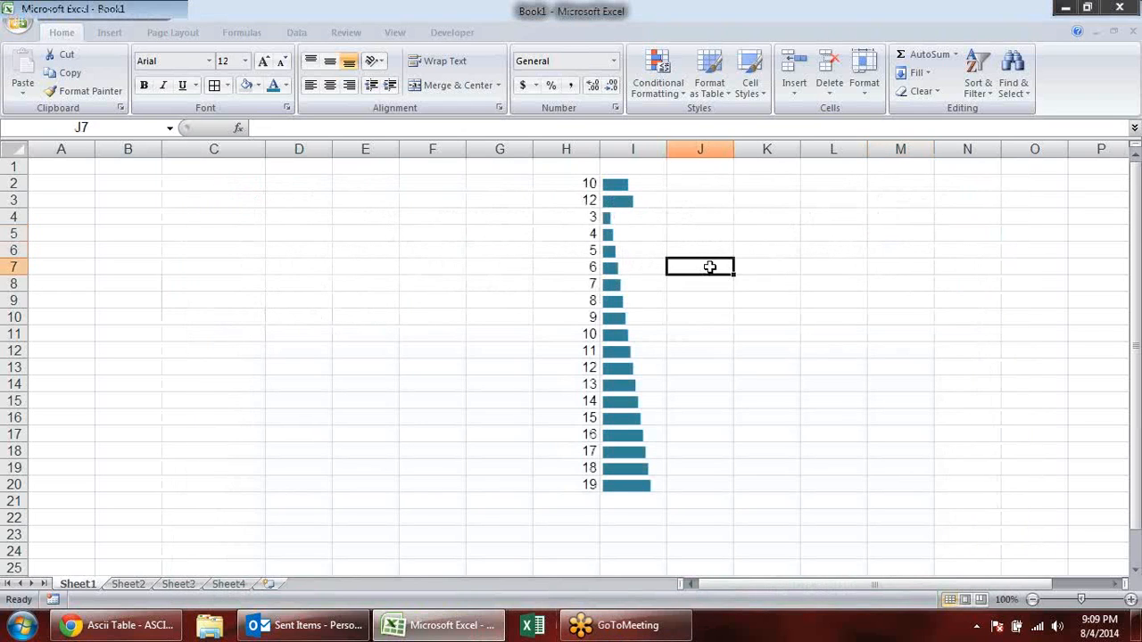
- Copy the numbers in H2:H20 and paste them into the range starting at C3
drag(565, 185, 562, 491)
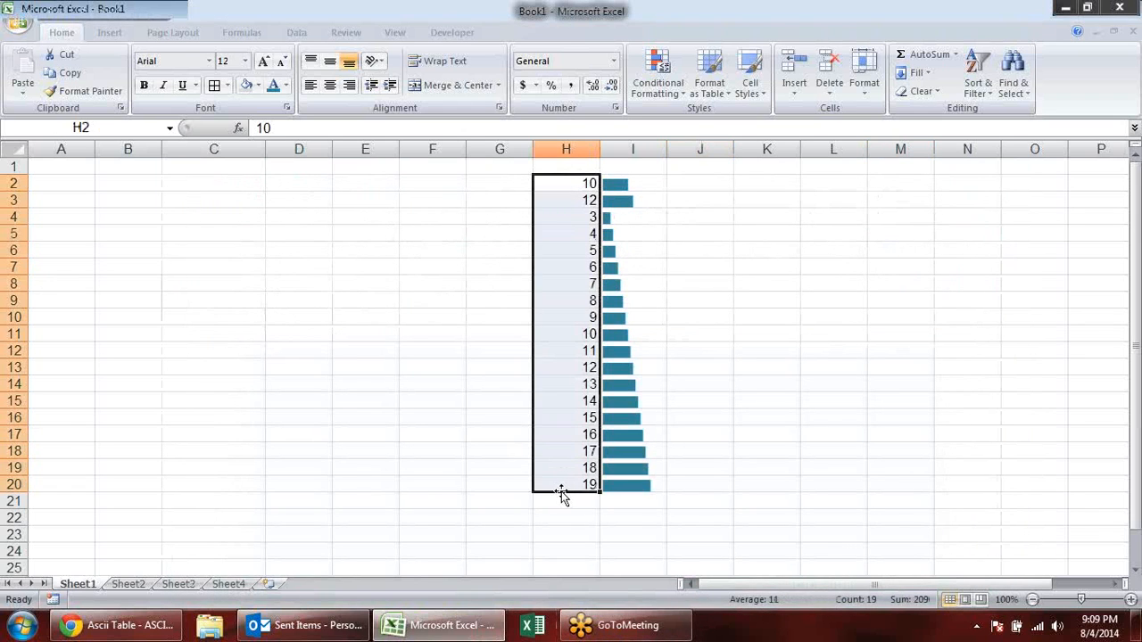
key(ctrl+c)
click(199, 193)
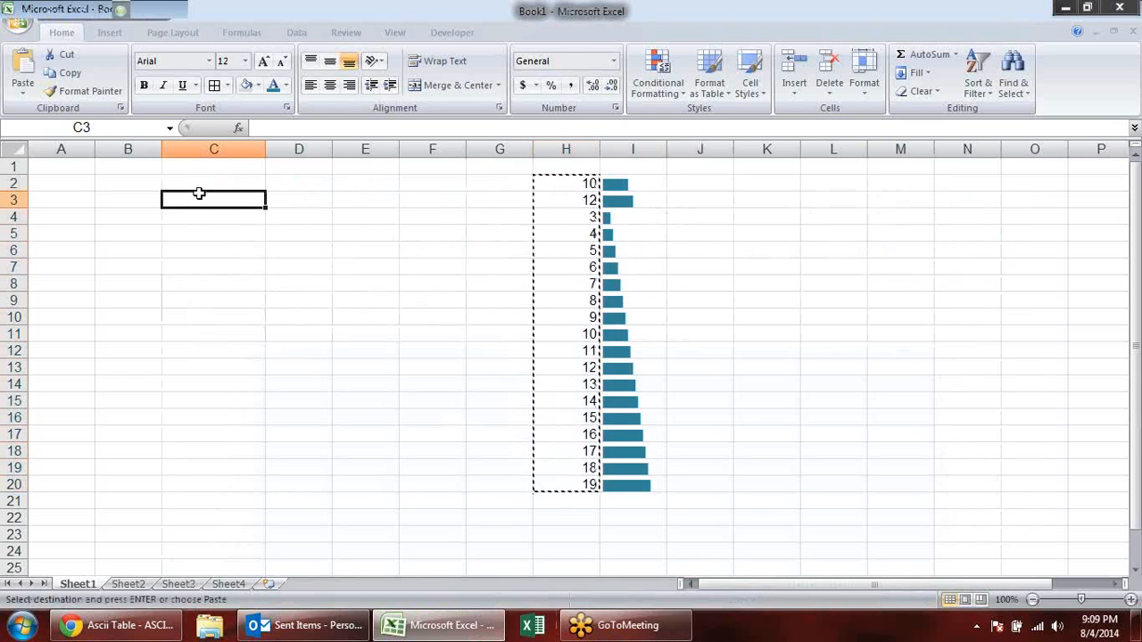
key(Return)
- Apply Blue Data Bar conditional formatting to C3:C21, then autofit and widen column C to compare bar lengths
click(685, 95)
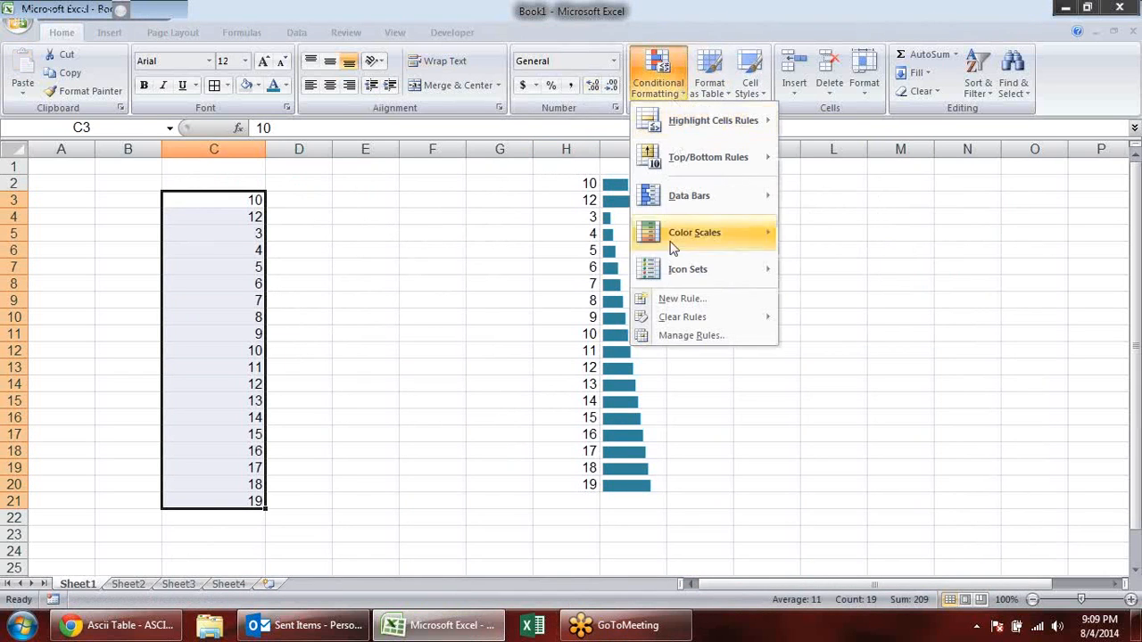
mouse_move(759, 196)
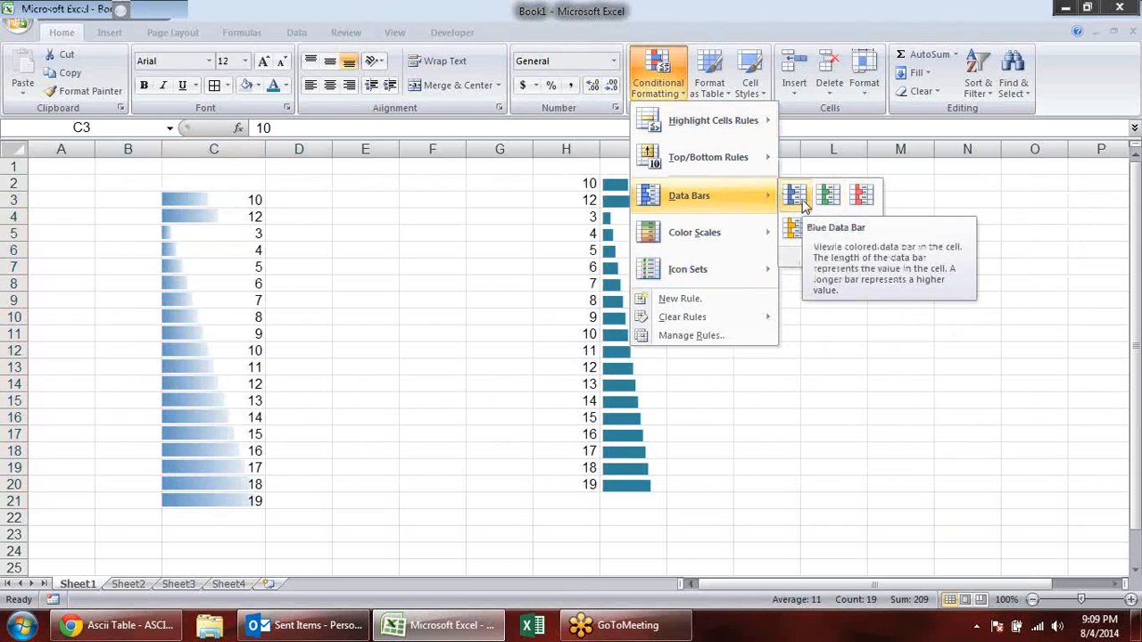
click(795, 197)
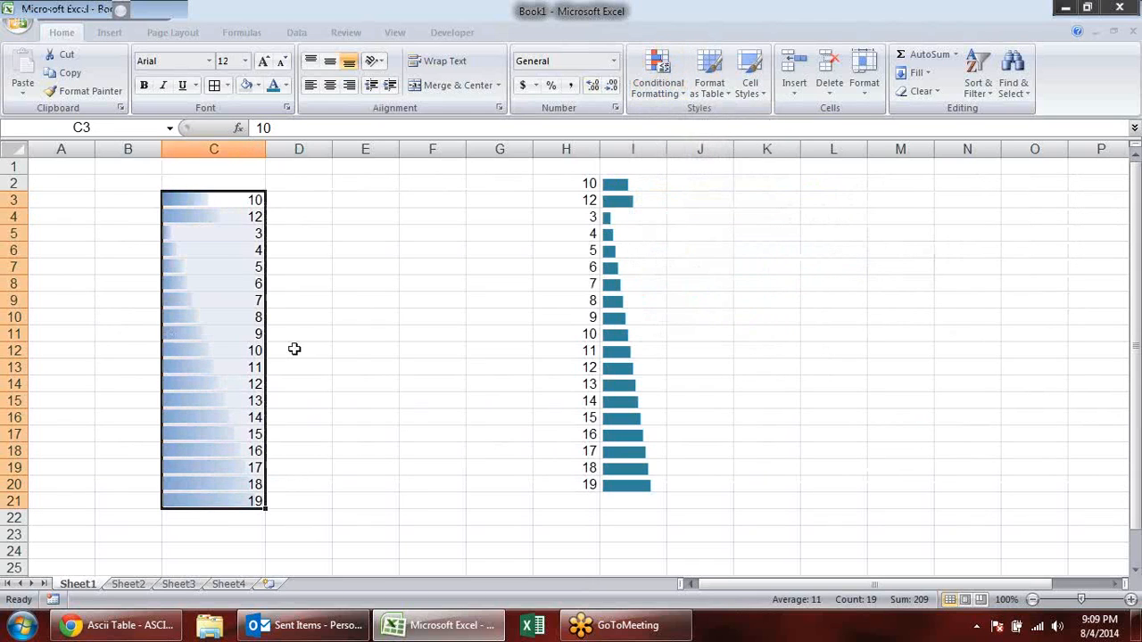
drag(465, 268, 427, 268)
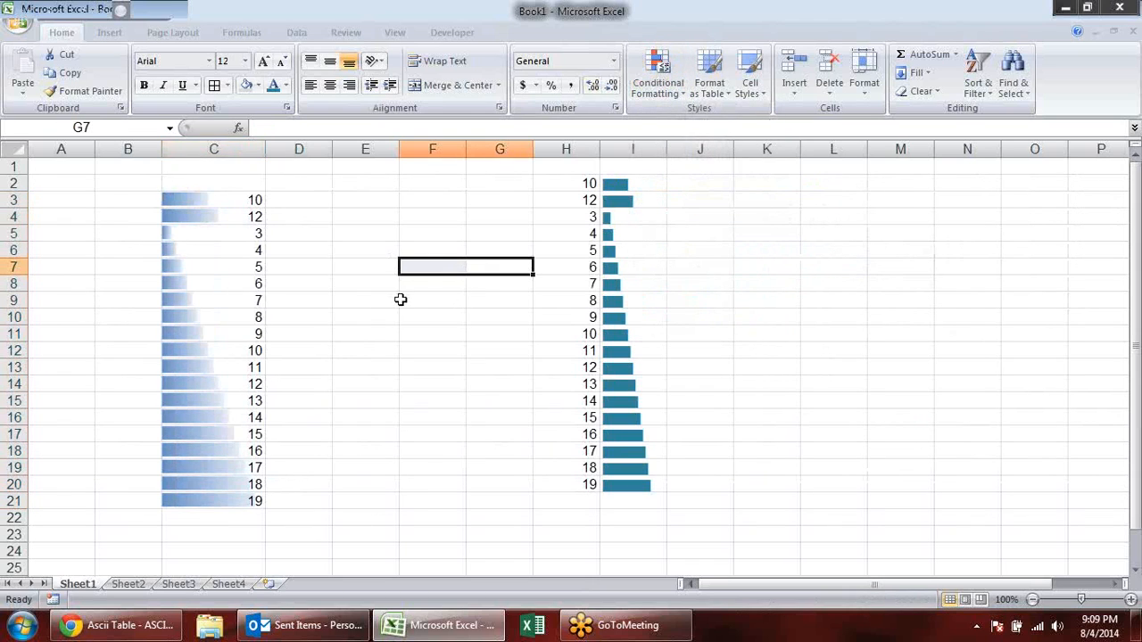
double_click(266, 142)
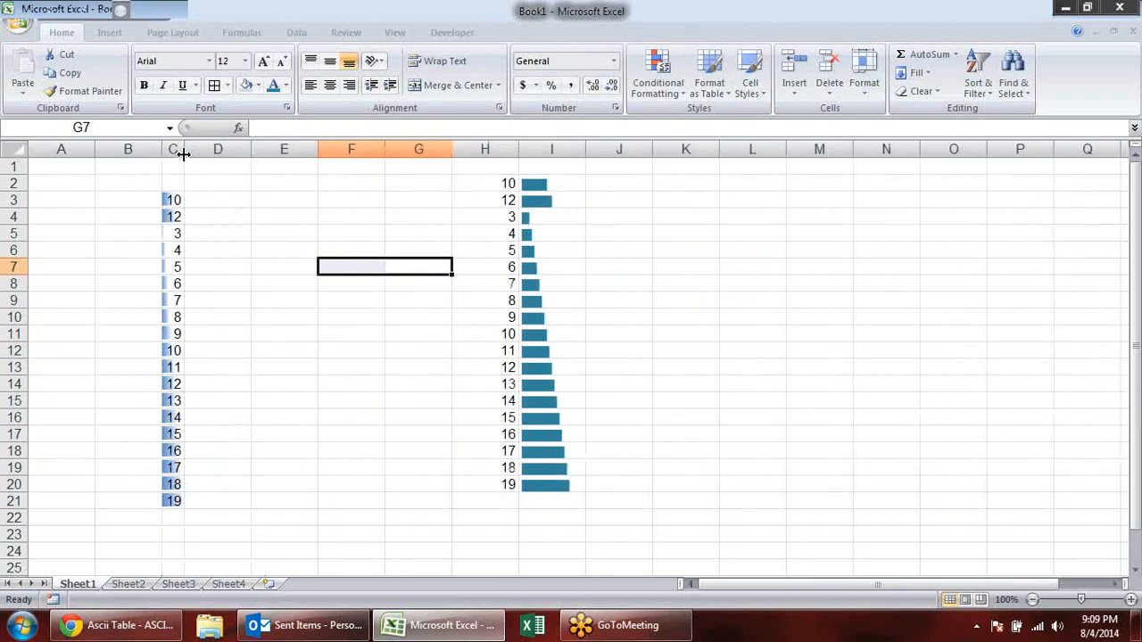
drag(182, 148, 231, 147)
- Delete column C containing the data bar example
right_click(207, 150)
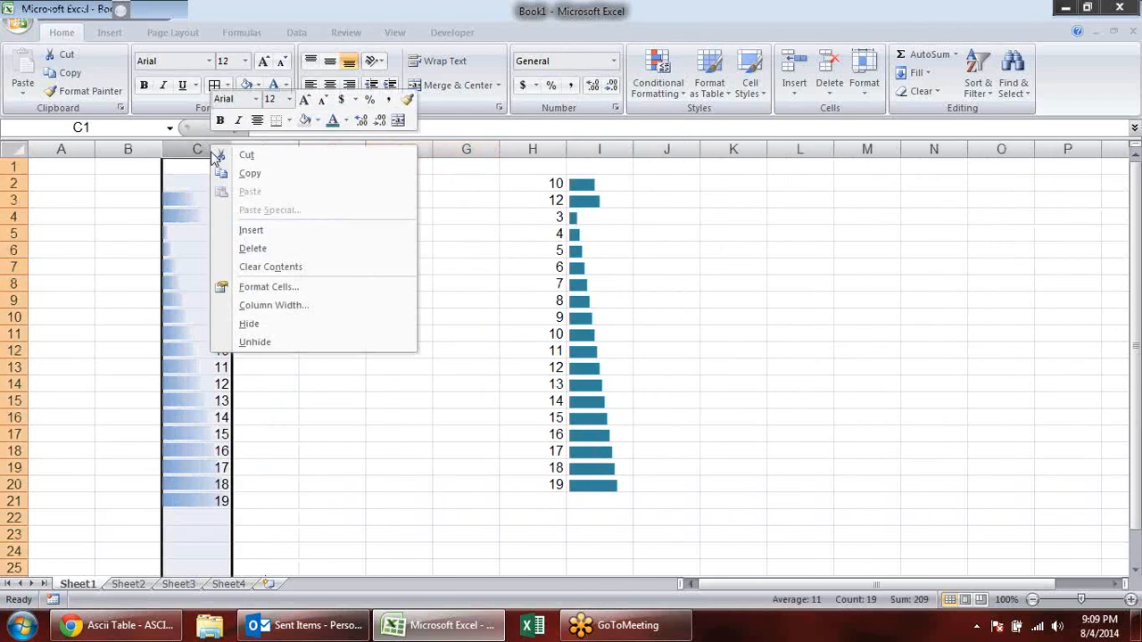
click(279, 249)
click(632, 282)
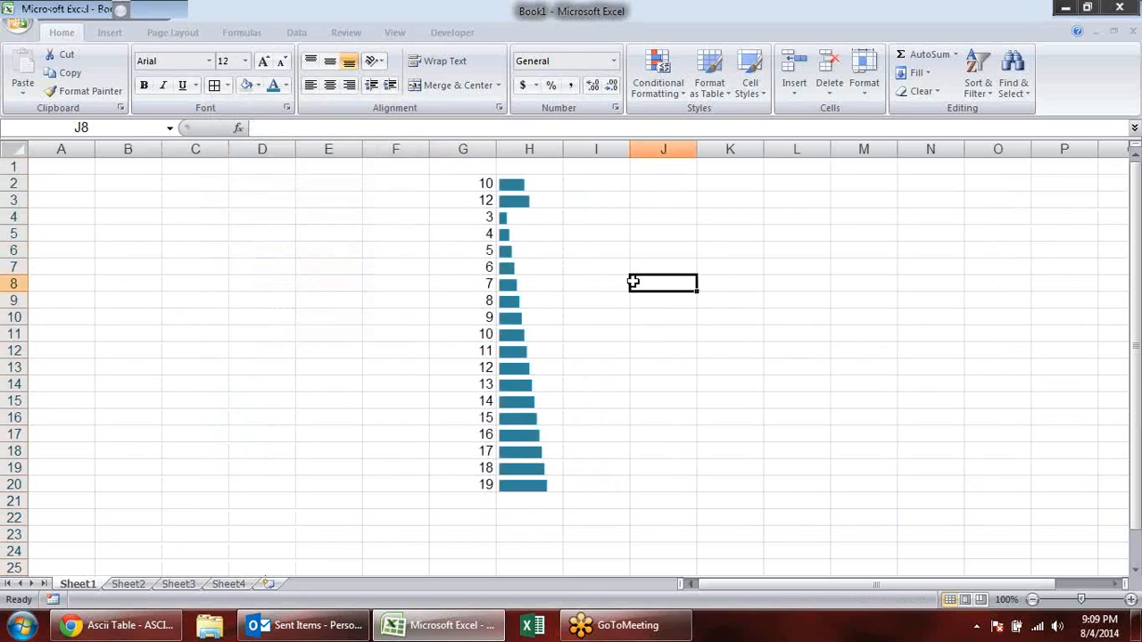
- Fill F2:F20 with random whole numbers using =RANDBETWEEN(1,10)
click(535, 188)
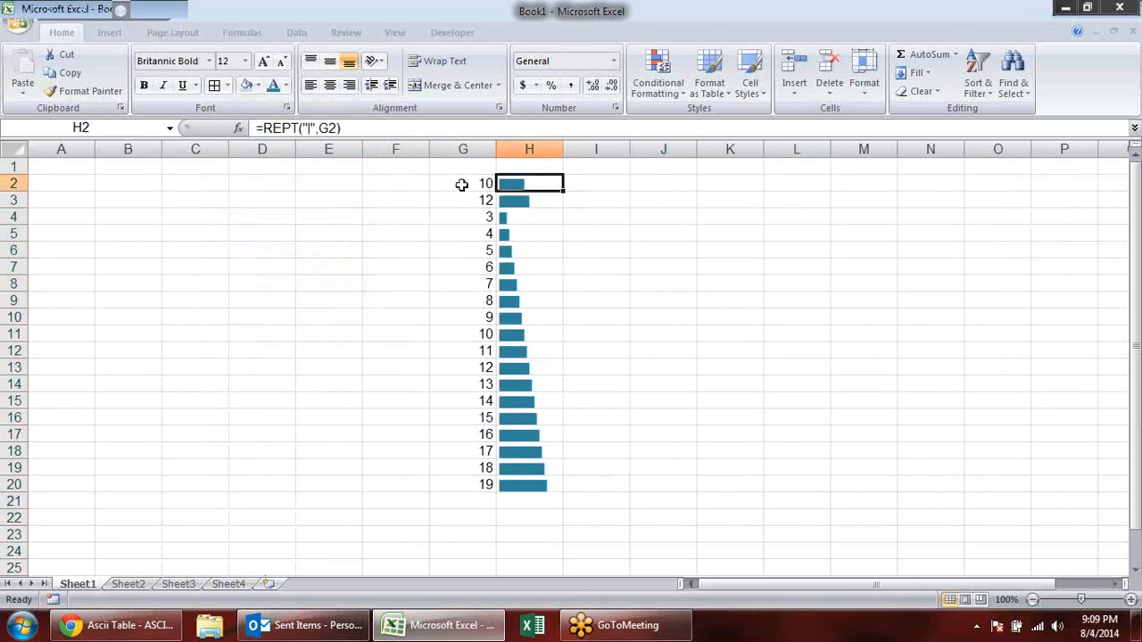
click(461, 185)
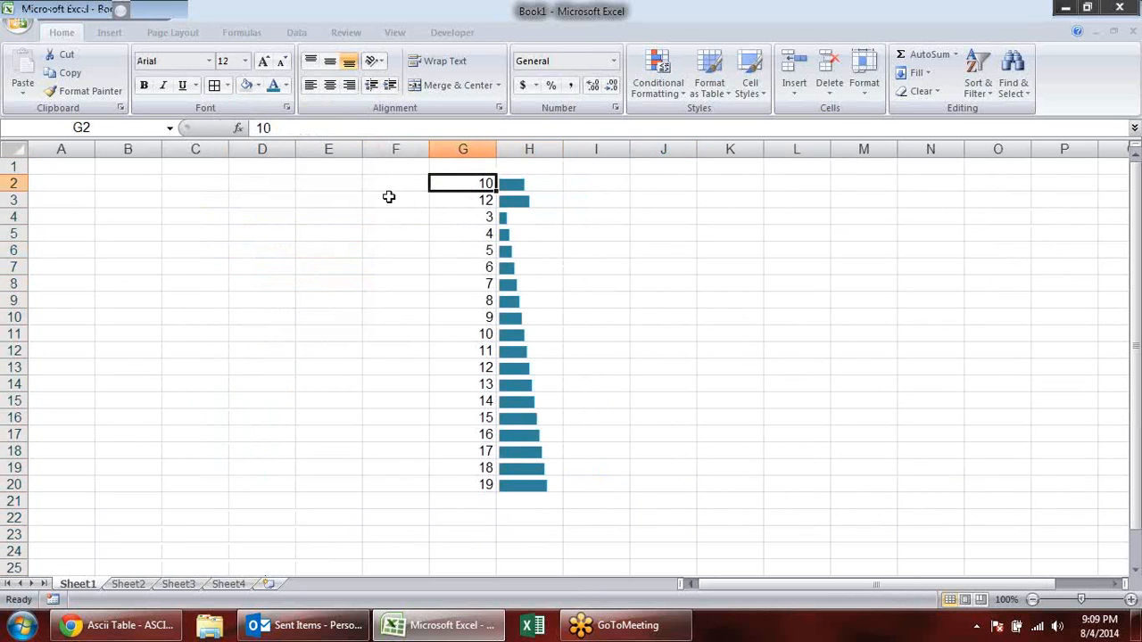
drag(390, 183, 412, 492)
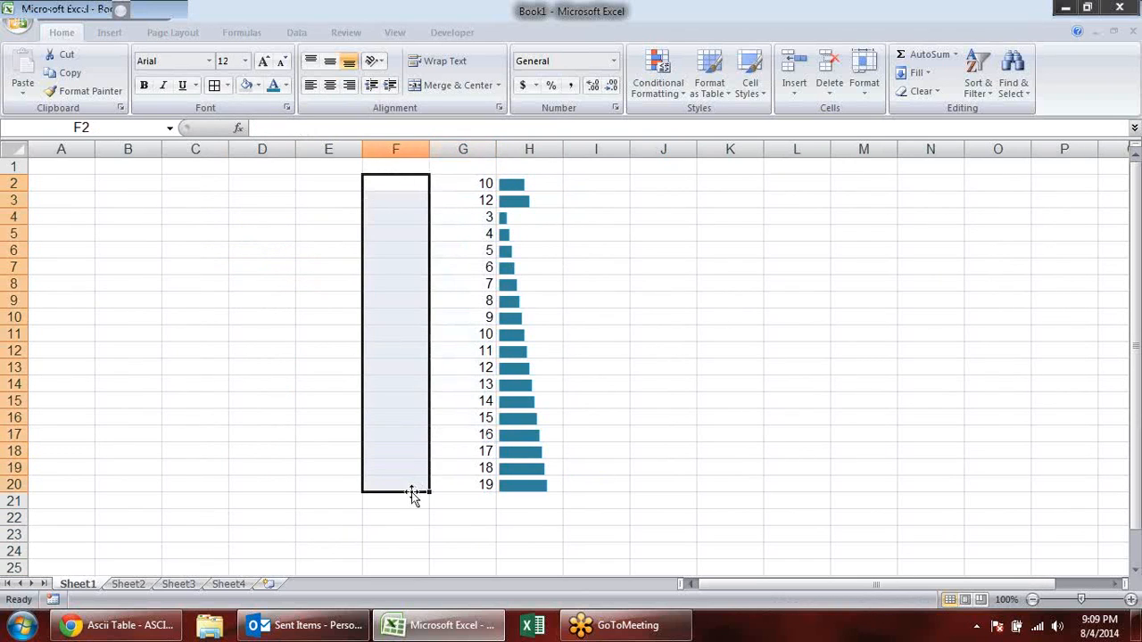
text(=ra)
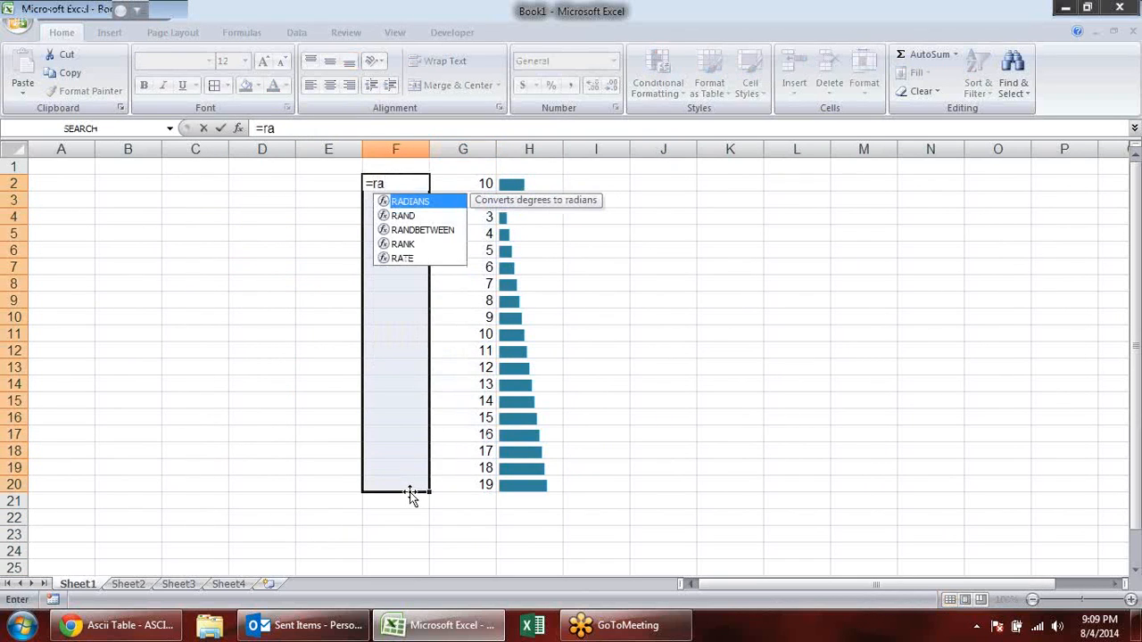
key(Down)
key(Down)
key(Tab)
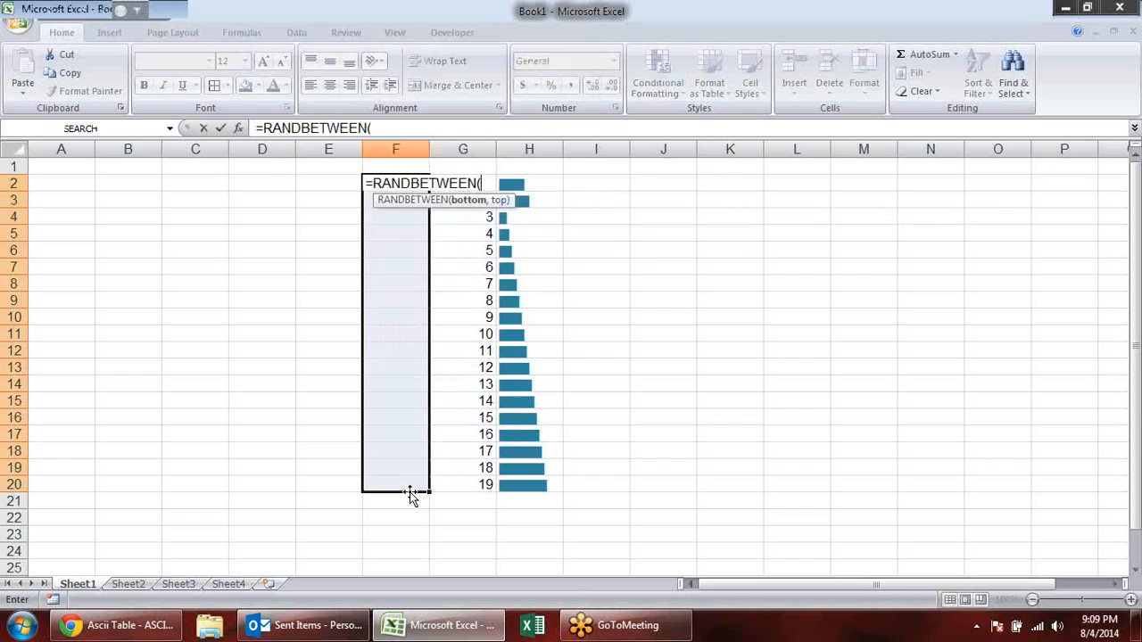
text(1,10)
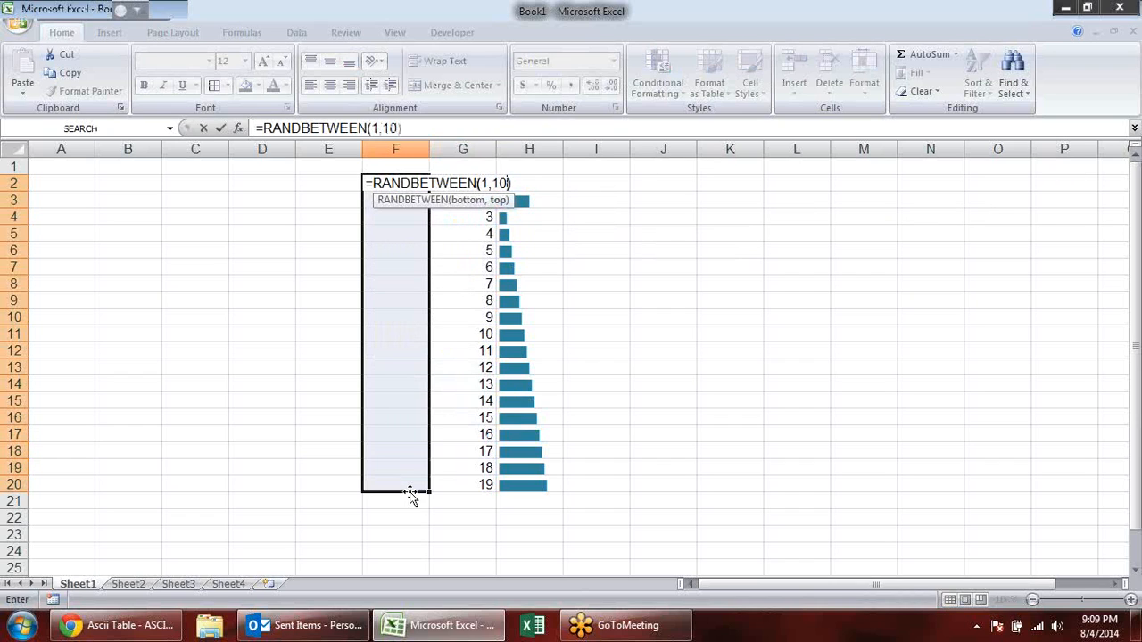
key(ctrl+Return)
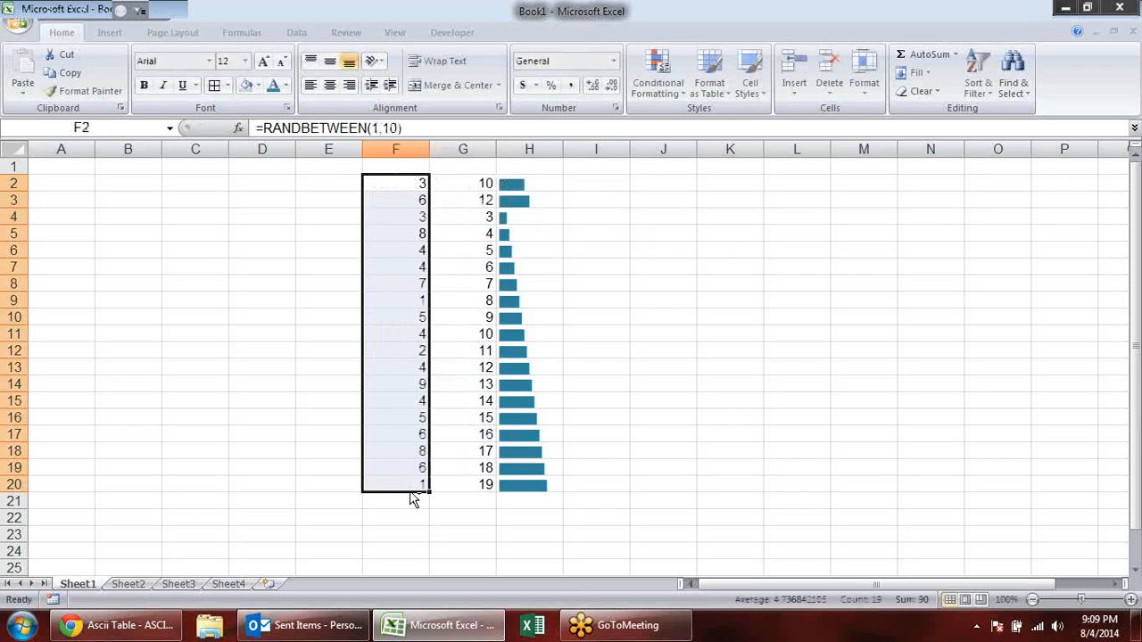
click(731, 283)
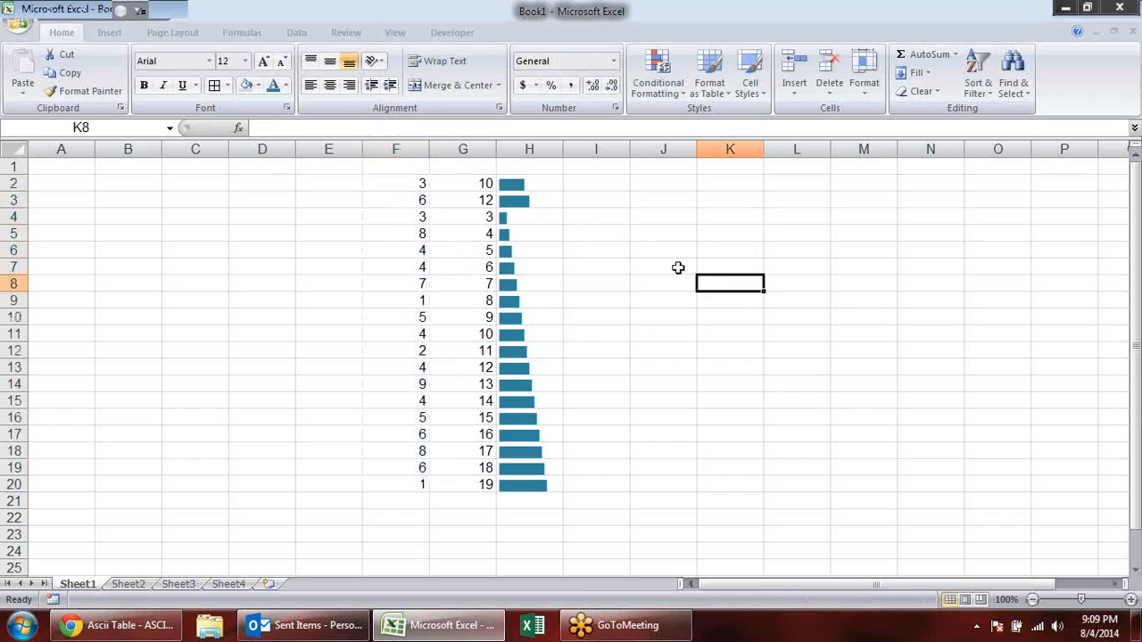
- Widen column H to about double its width and increase the height of rows 2 to 20 to about triple
click(558, 182)
drag(563, 149, 631, 150)
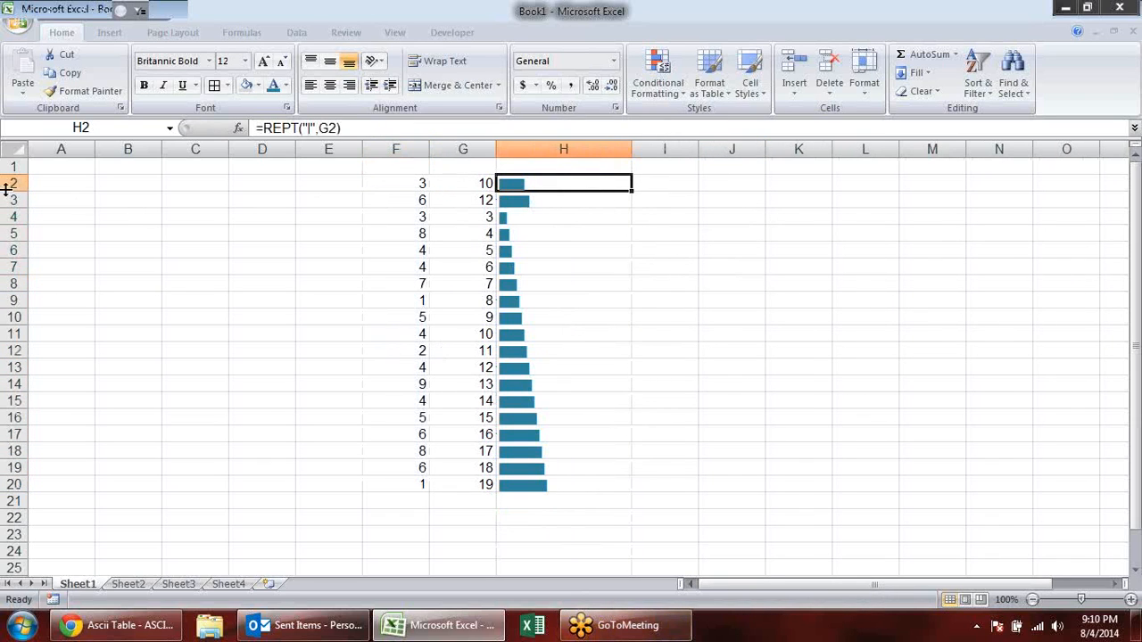
drag(11, 182, 9, 482)
drag(20, 192, 13, 228)
click(712, 247)
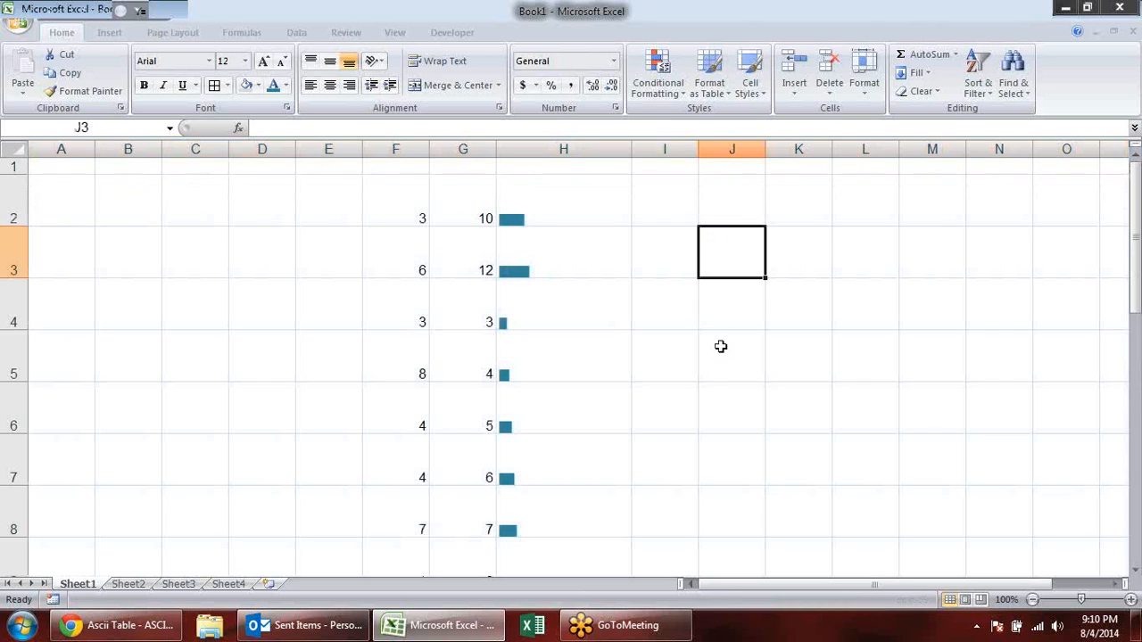
- Extend the REPT formula in H2 by appending a line break with &CHAR(10)
double_click(555, 195)
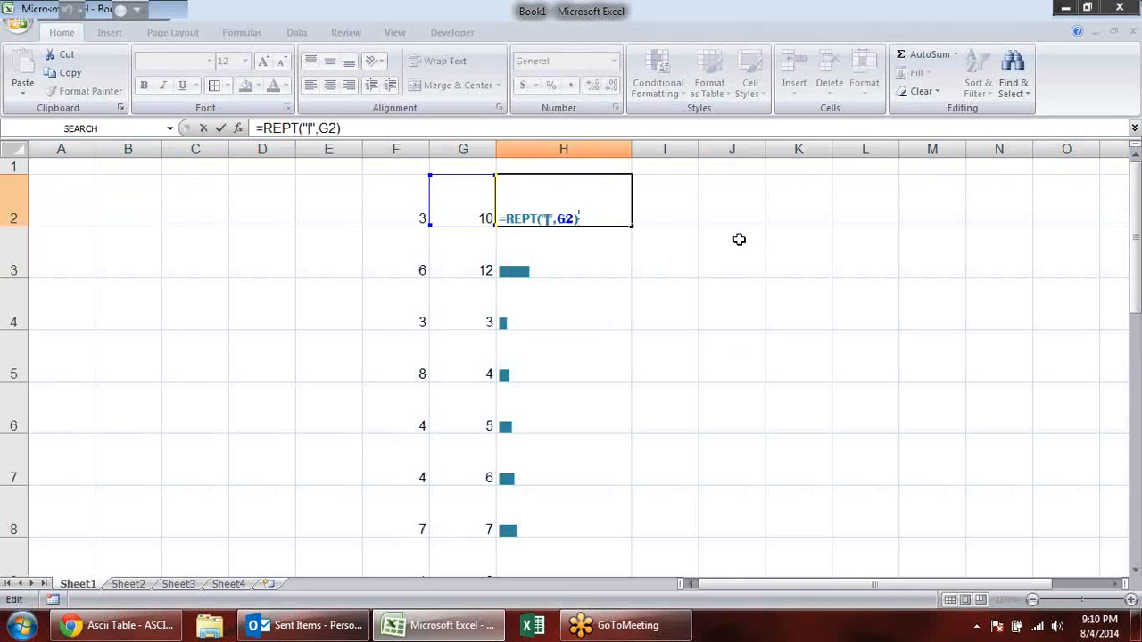
text(&char)
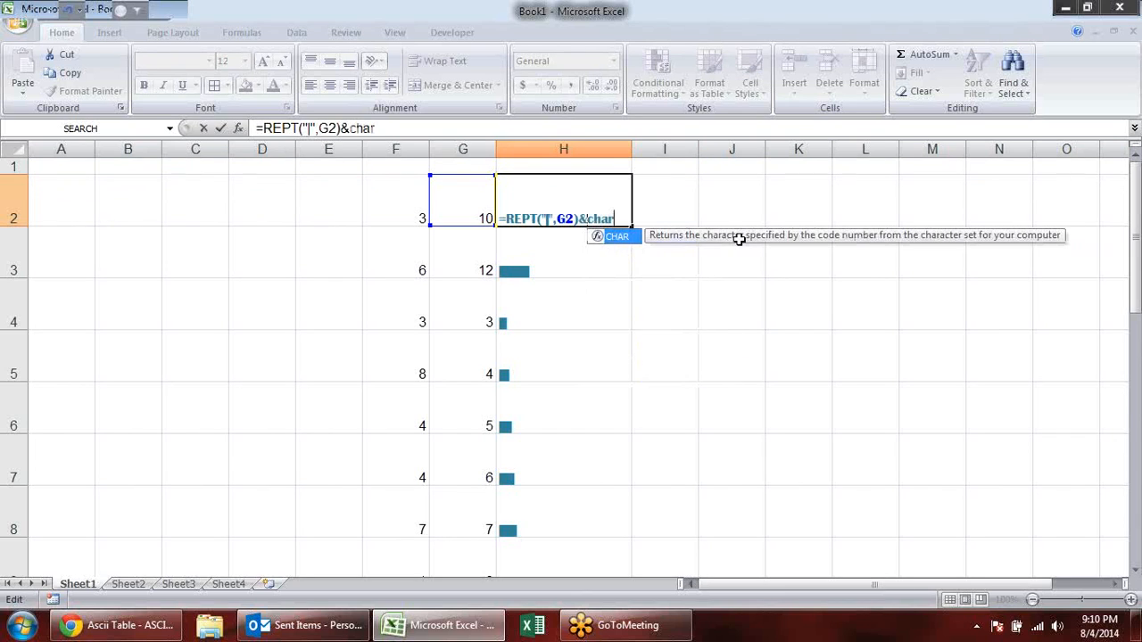
key(Tab)
text(10)
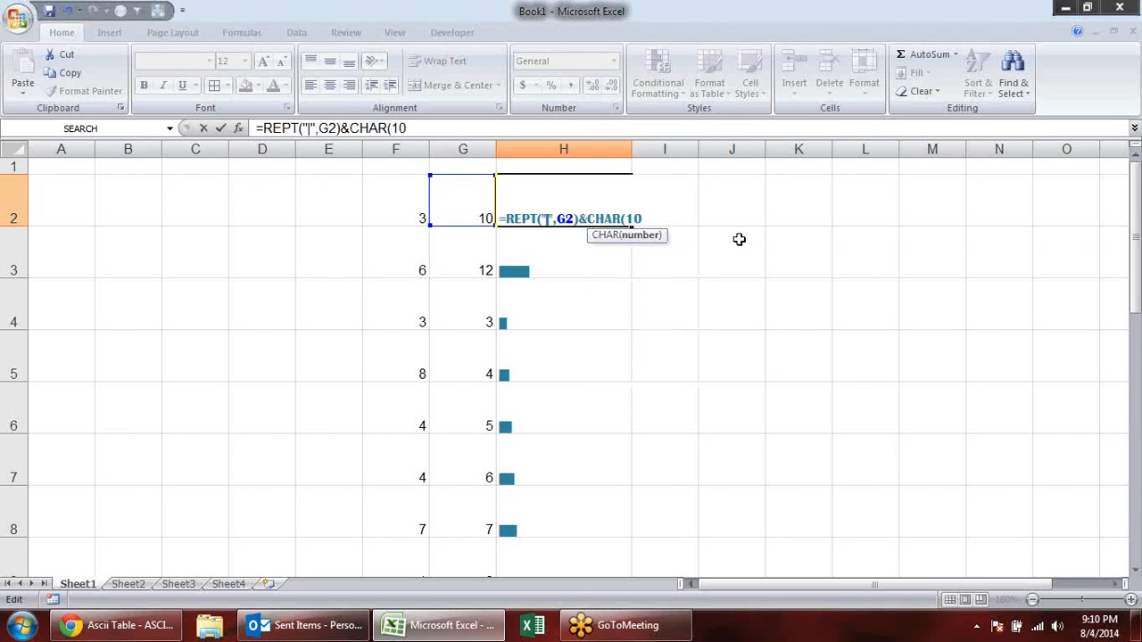
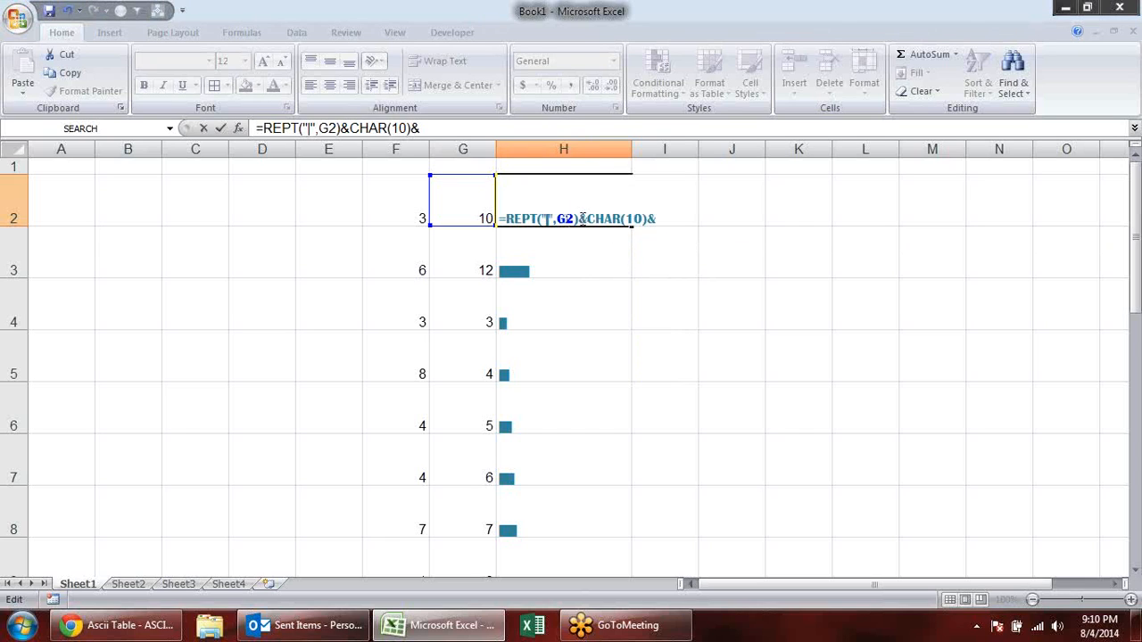
- Append a second REPT("|",F2) after the CHAR(10)& part of the formula in H2
drag(578, 218, 506, 217)
key(ctrl+c)
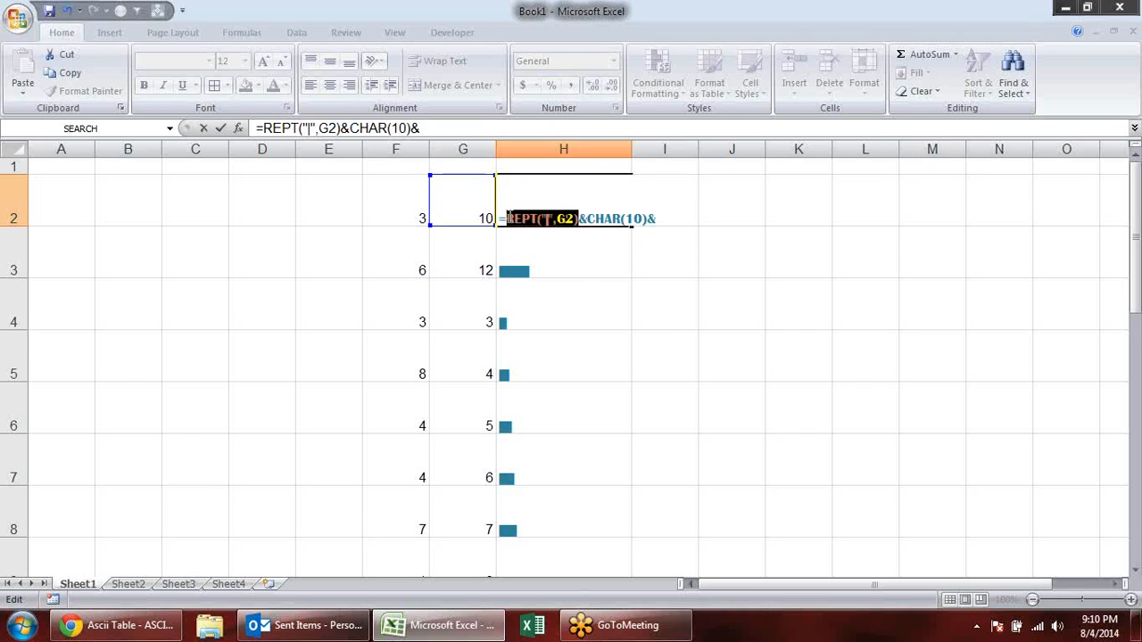
click(669, 222)
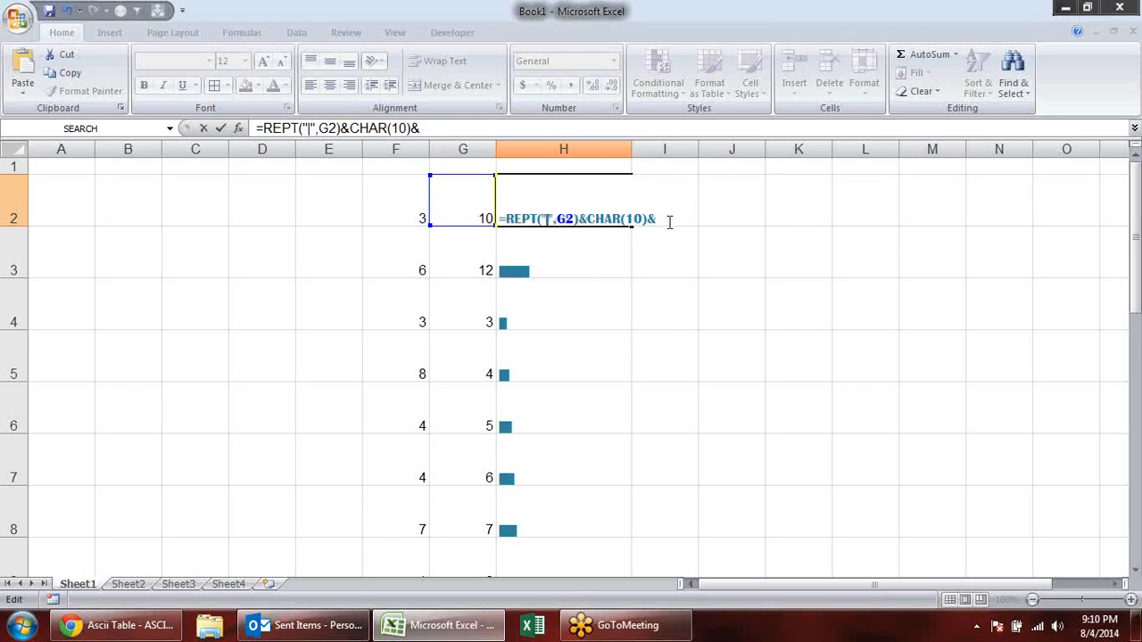
key(ctrl+v)
click(724, 219)
key(BackSpace)
key(BackSpace)
click(392, 206)
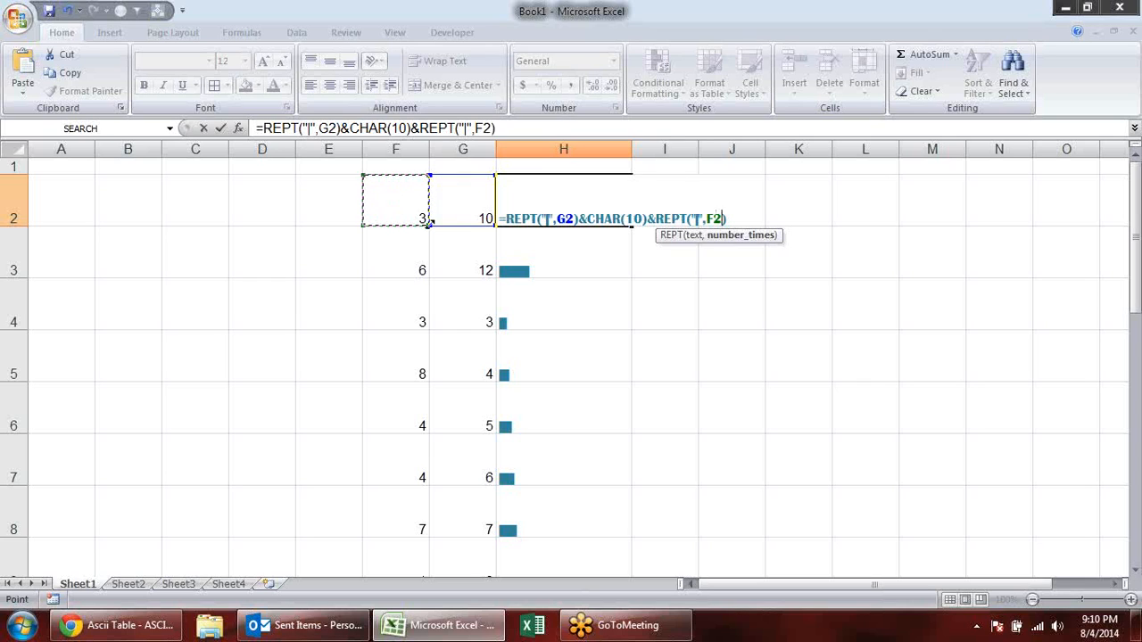
- Swap the references in H2 so the formula reads =REPT("|",F2)&CHAR(10)&REPT("|",G2)
click(568, 223)
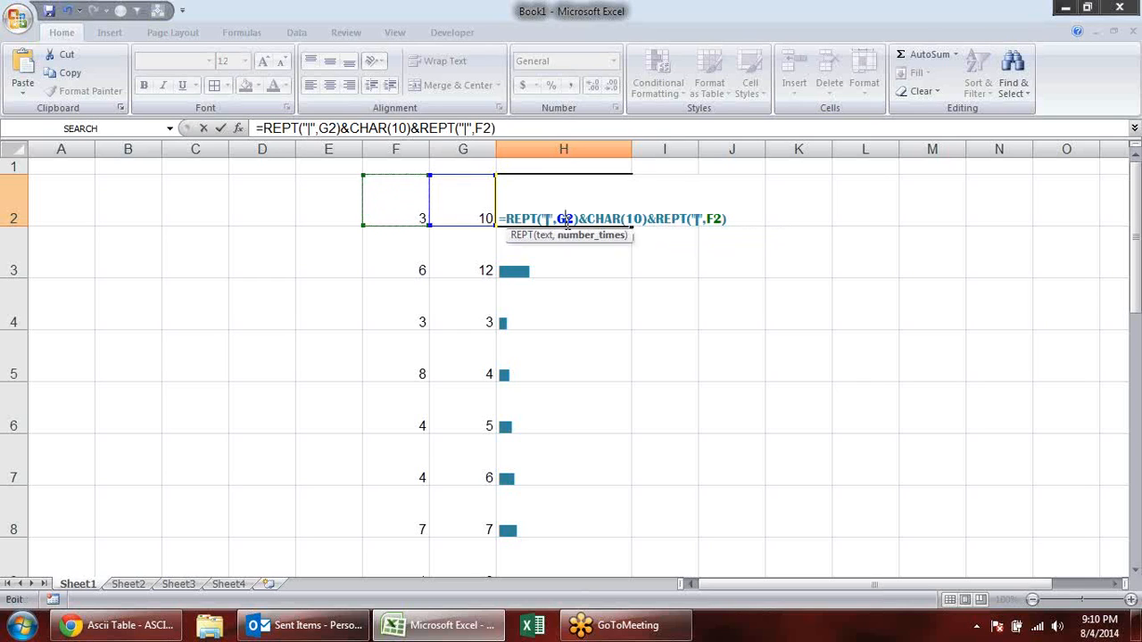
key(BackSpace)
text(f)
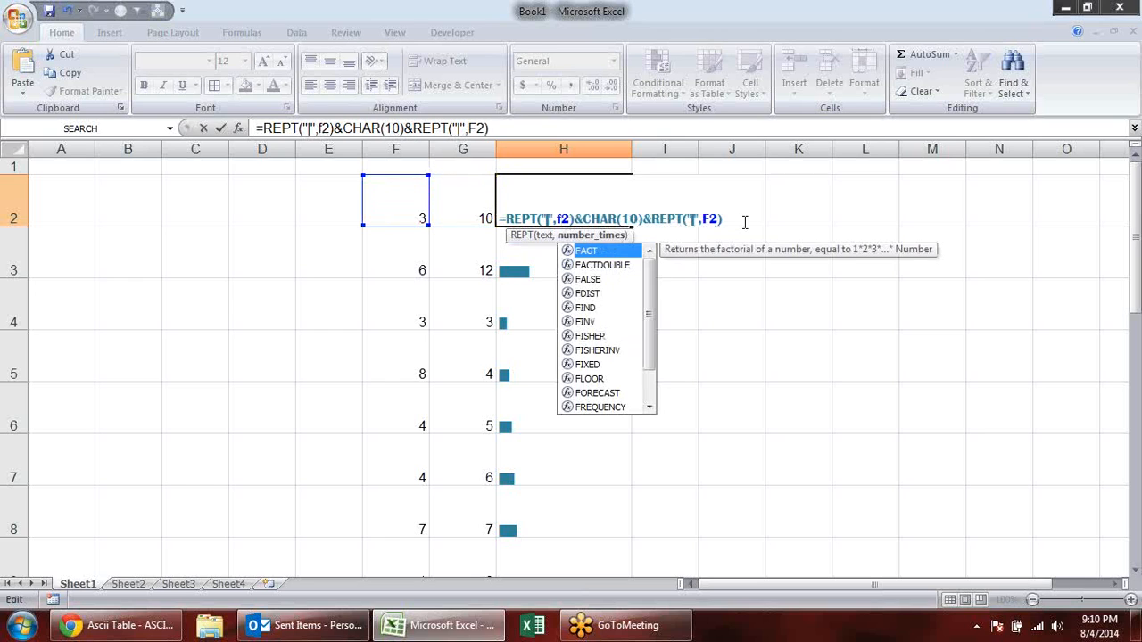
click(714, 219)
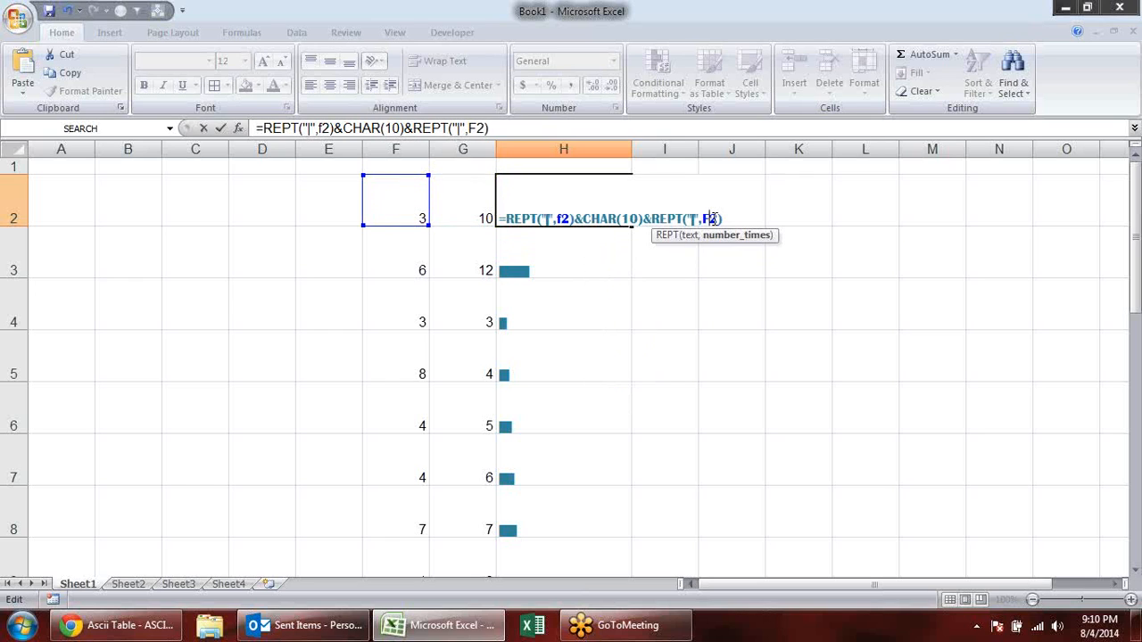
key(BackSpace)
text(g)
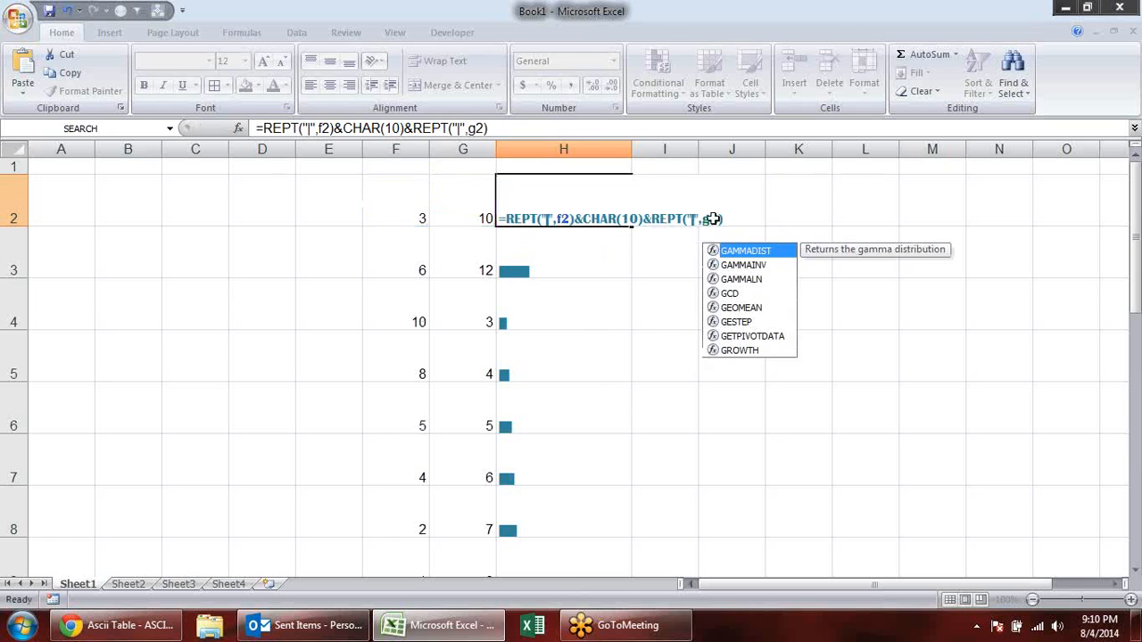
key(Return)
- Copy the H2 formula down to H20 and turn on text wrapping for H2:H20
click(616, 204)
drag(630, 227, 619, 624)
drag(639, 516, 639, 516)
drag(1135, 444, 1137, 169)
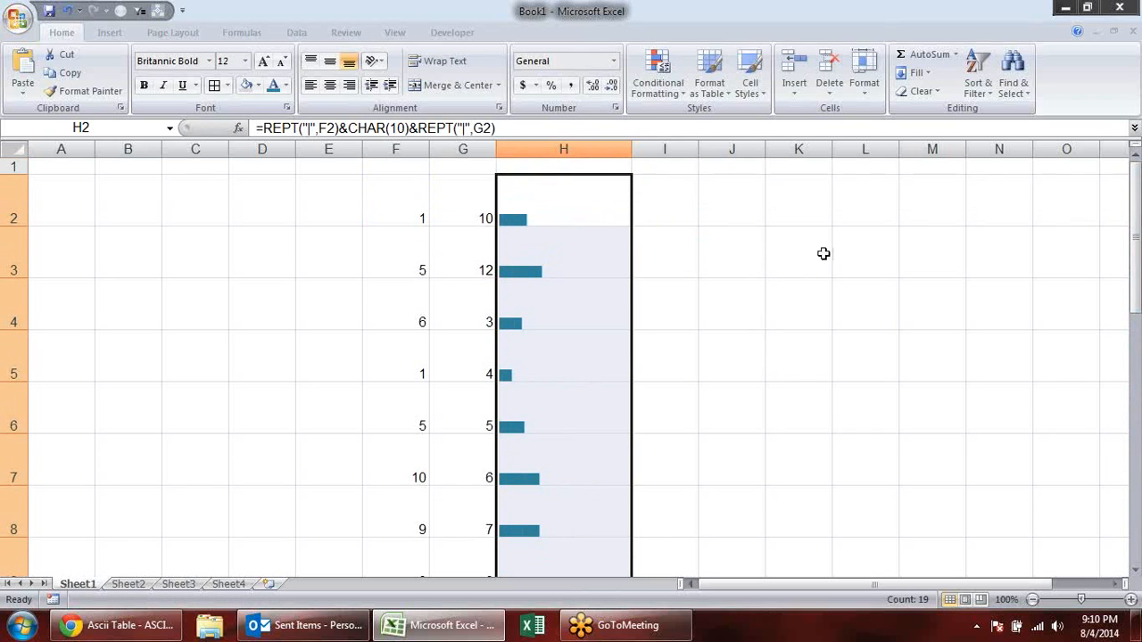
click(439, 60)
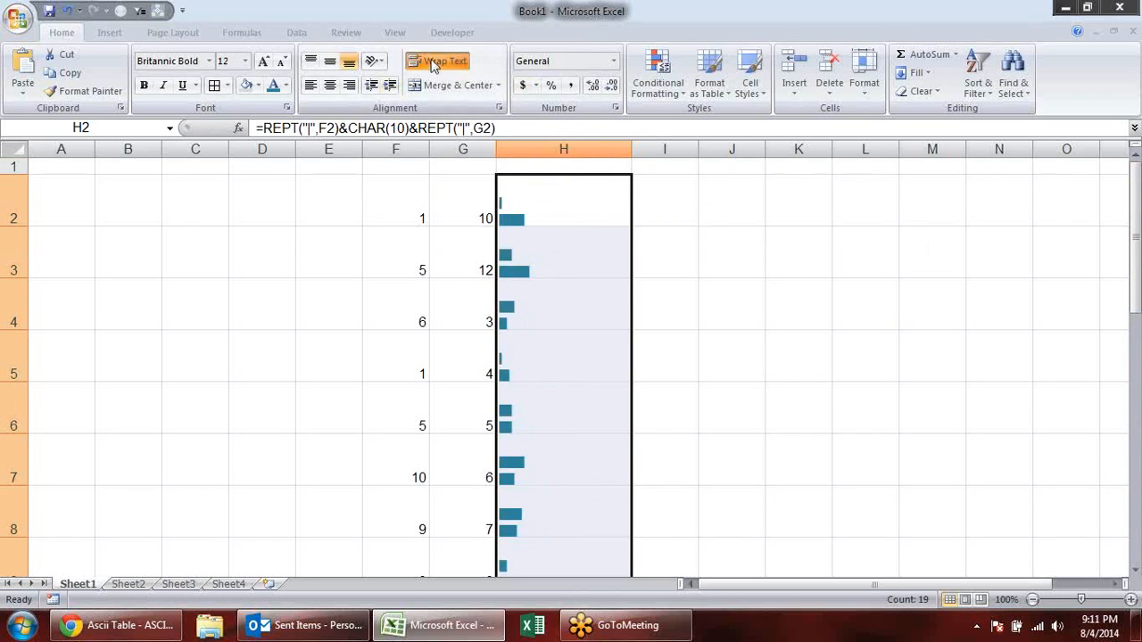
click(723, 274)
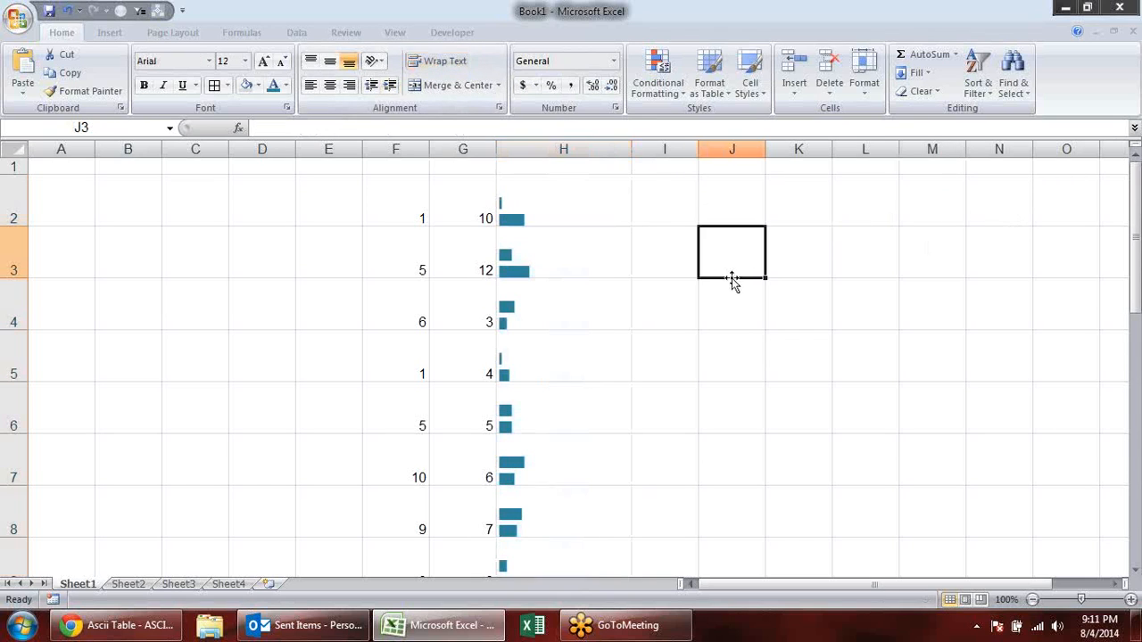
click(545, 197)
click(542, 267)
click(537, 320)
click(535, 359)
click(533, 417)
click(549, 478)
- Rotate the text in H2:H20 to 90 degrees and narrow column H to about half its width
click(549, 203)
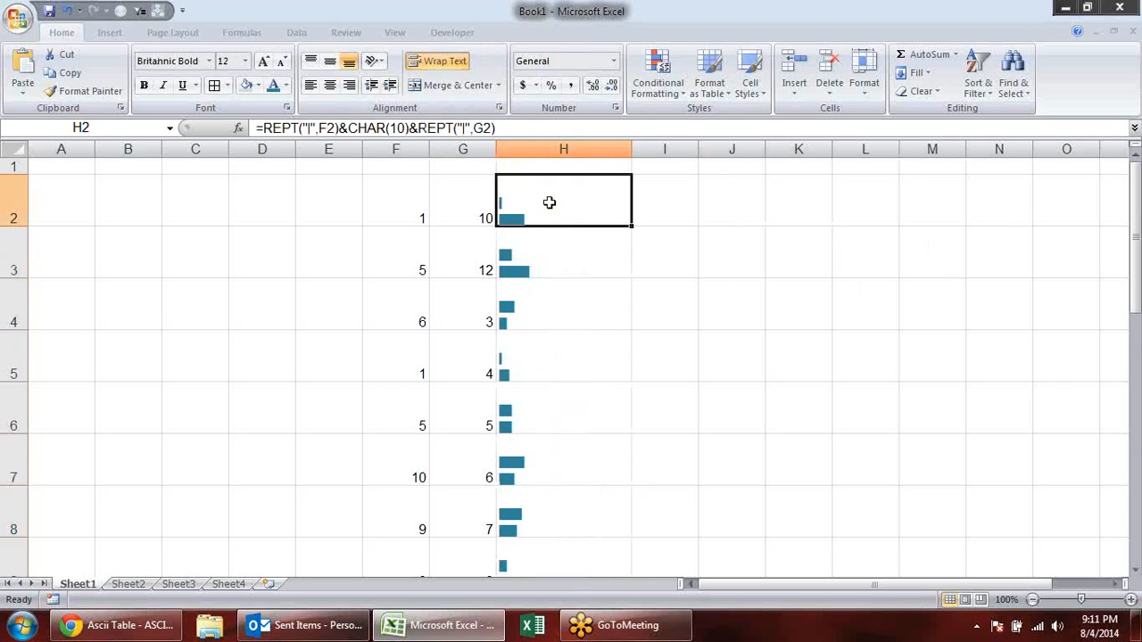
key(ctrl+shift+Down)
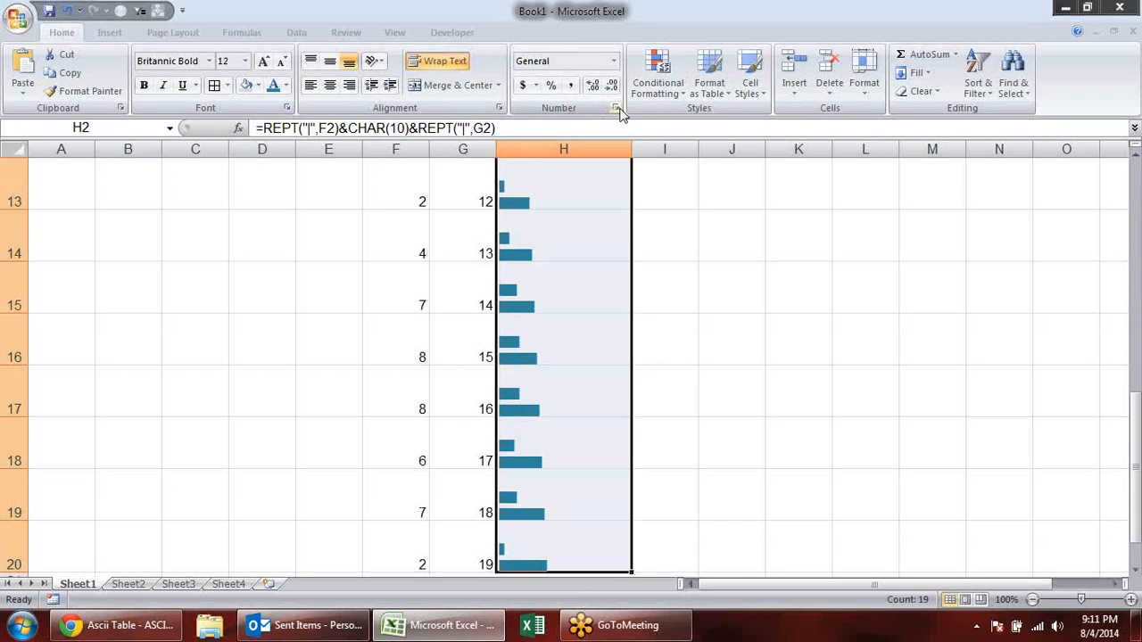
click(614, 108)
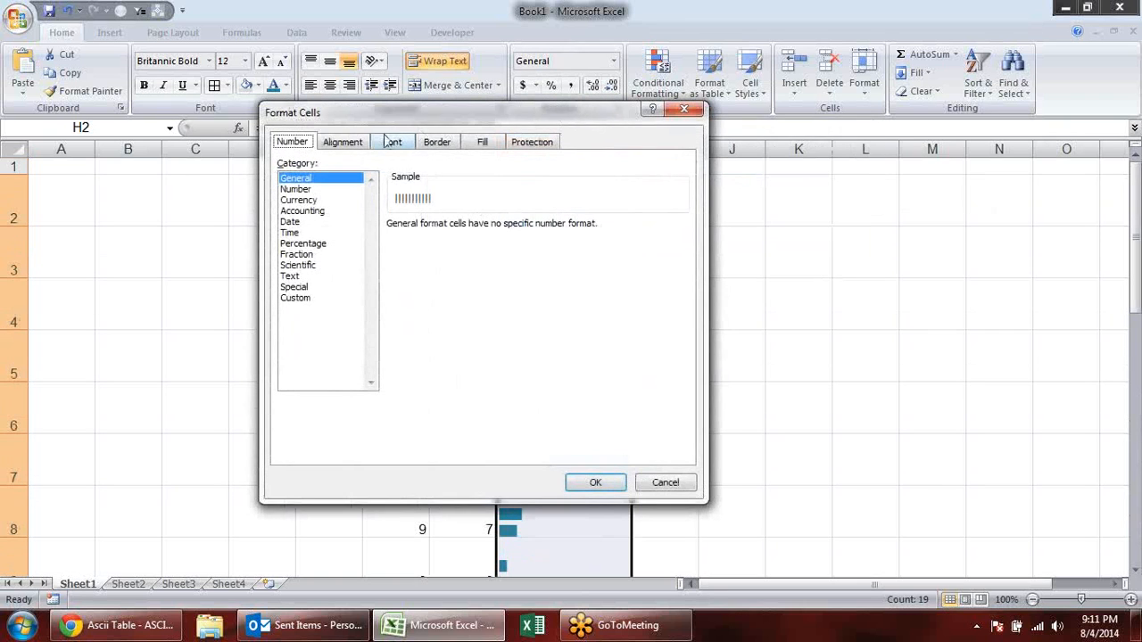
click(347, 145)
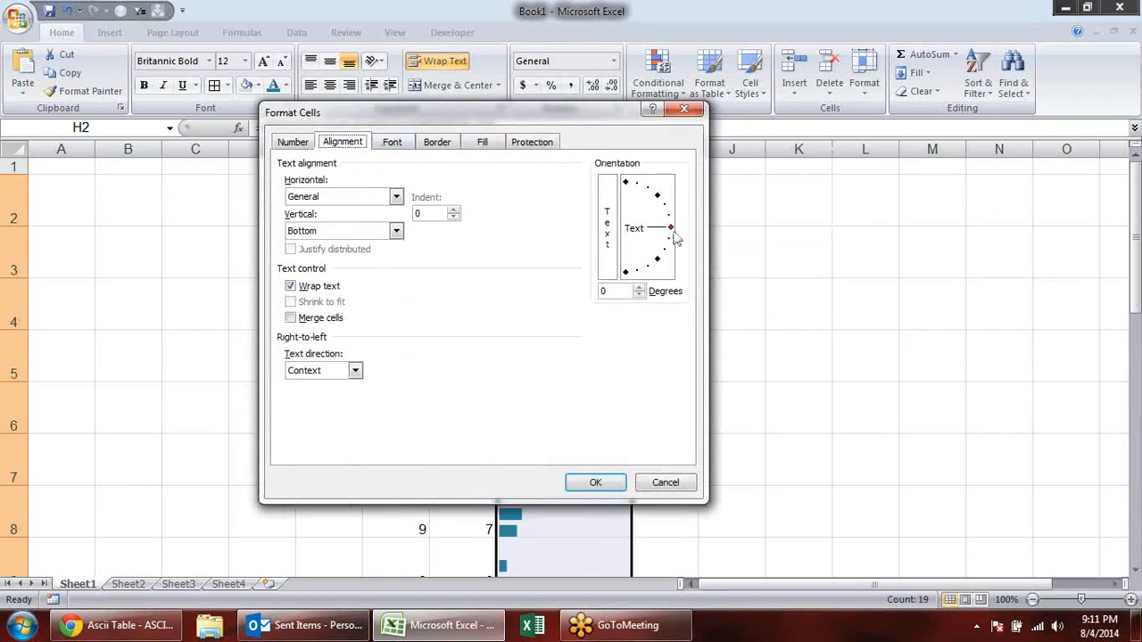
drag(667, 233, 624, 169)
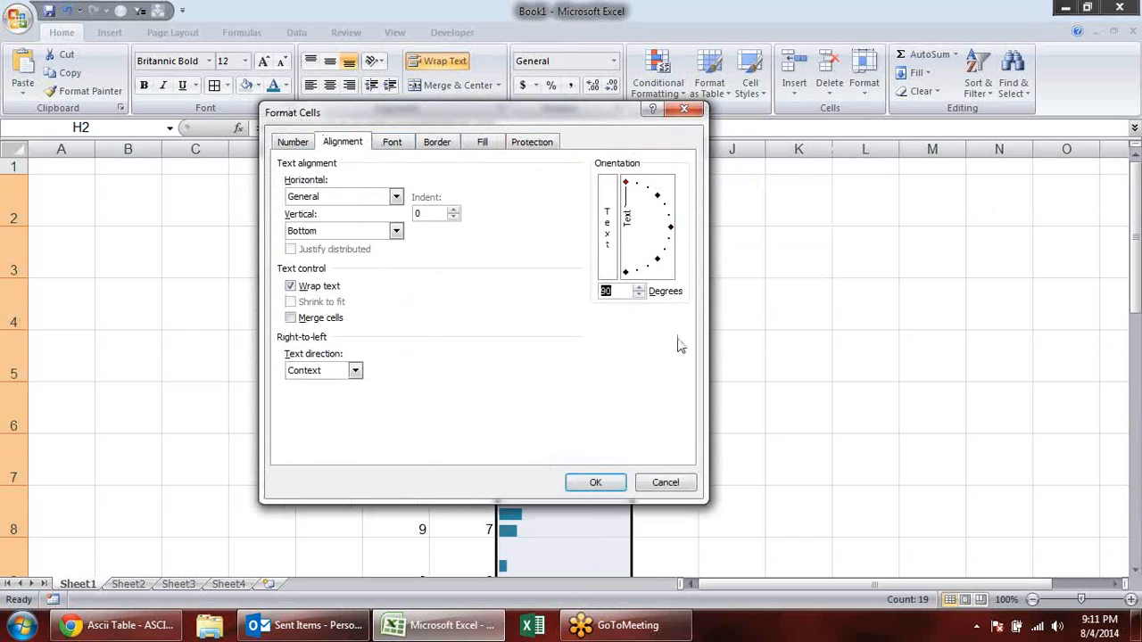
click(596, 483)
click(801, 252)
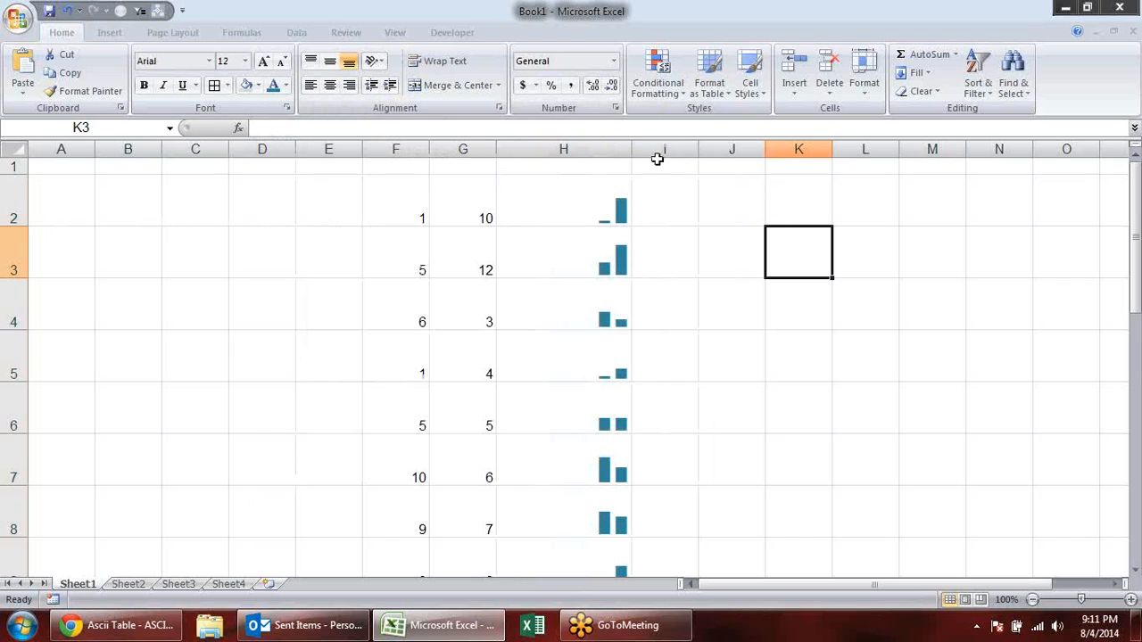
drag(631, 146, 567, 148)
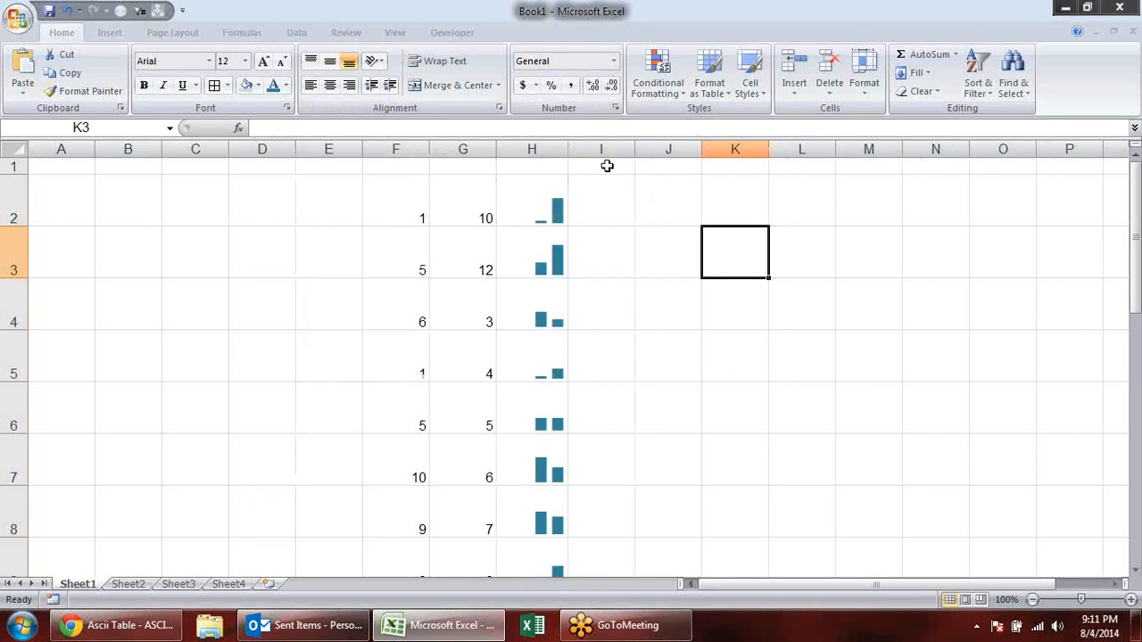
click(760, 361)
- Overwrite the random numbers in column F with 5 in F2, 6 in F3, 7 in F4 and 8 in F7
click(421, 212)
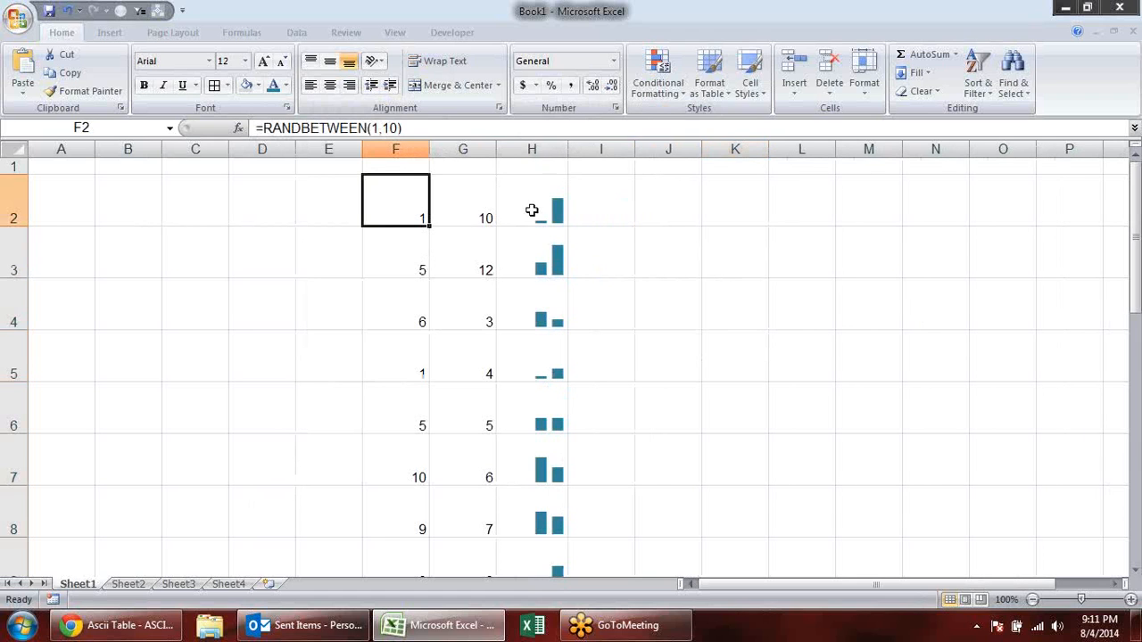
text(5)
key(Return)
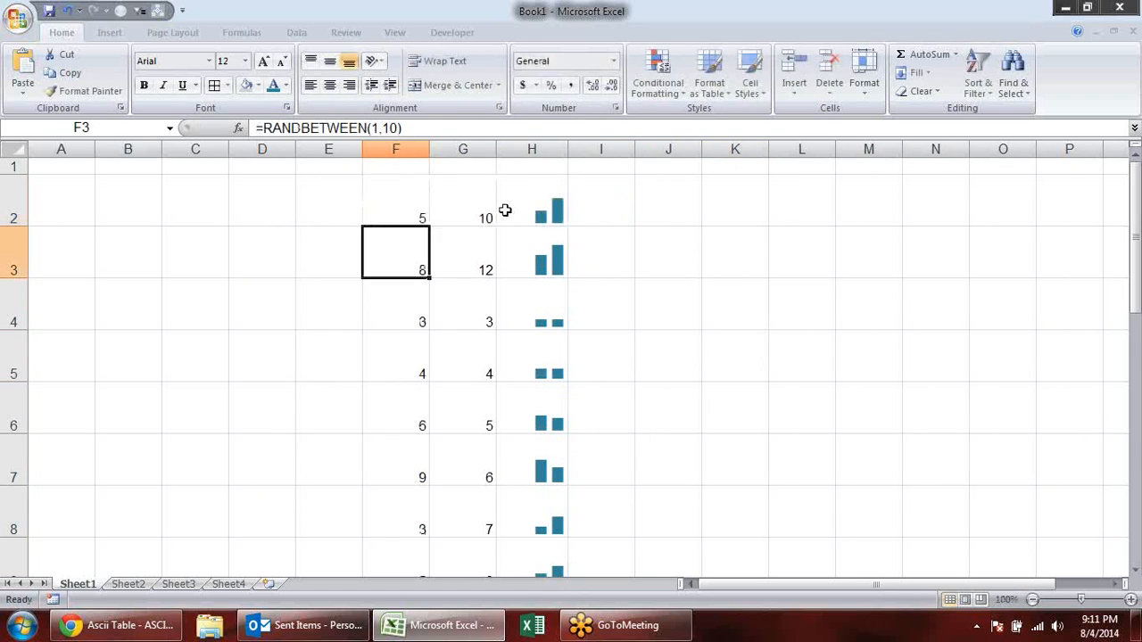
text(6)
key(Return)
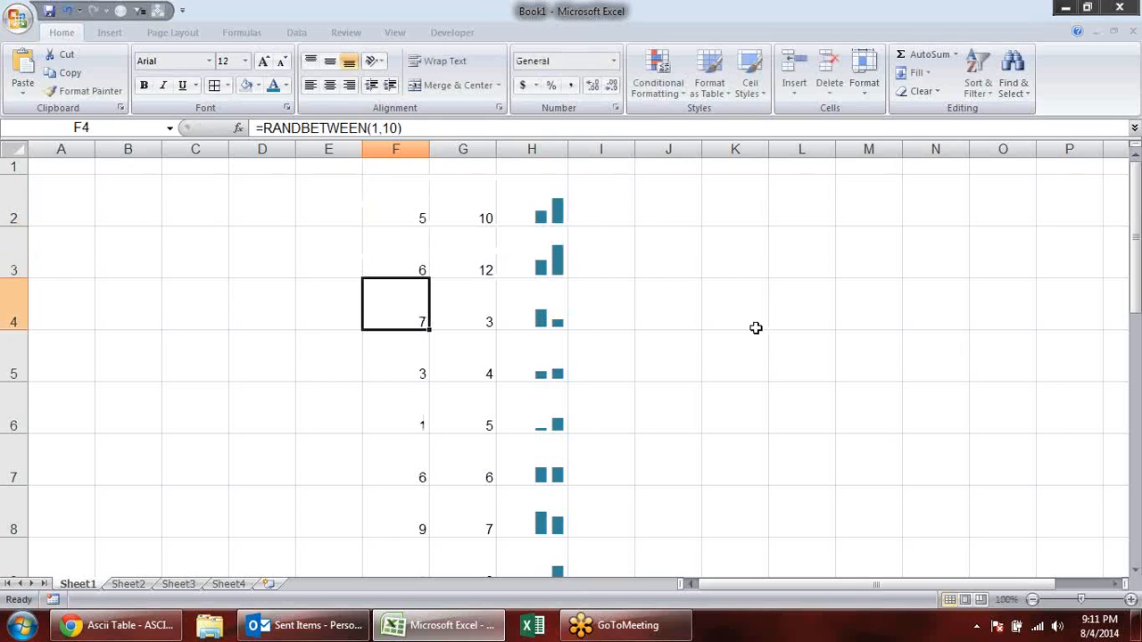
text(7)
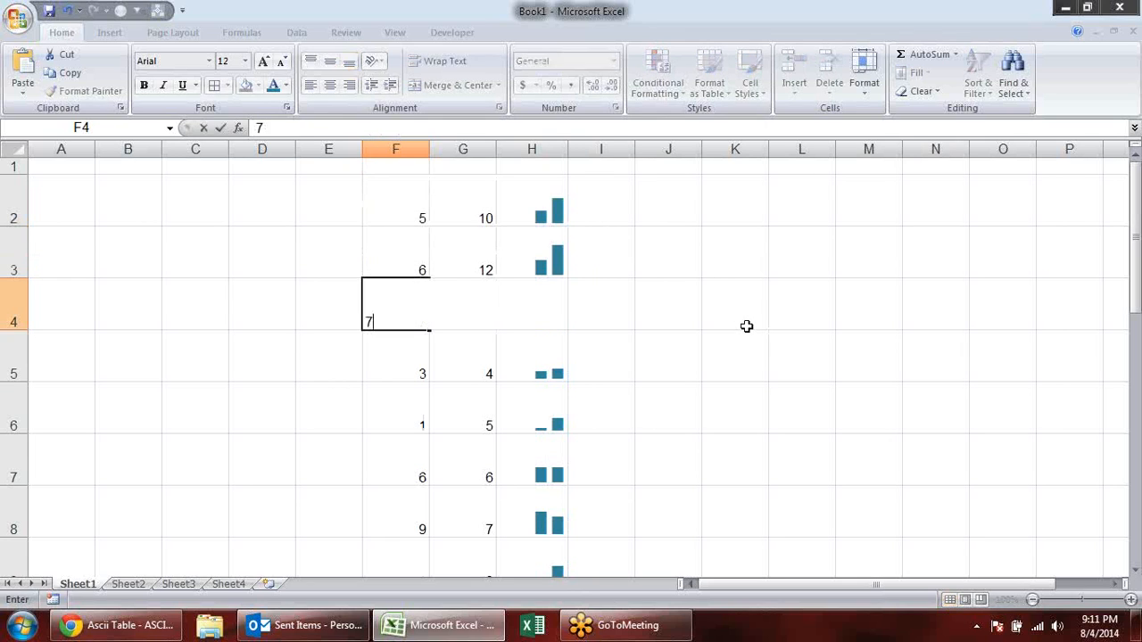
key(Return)
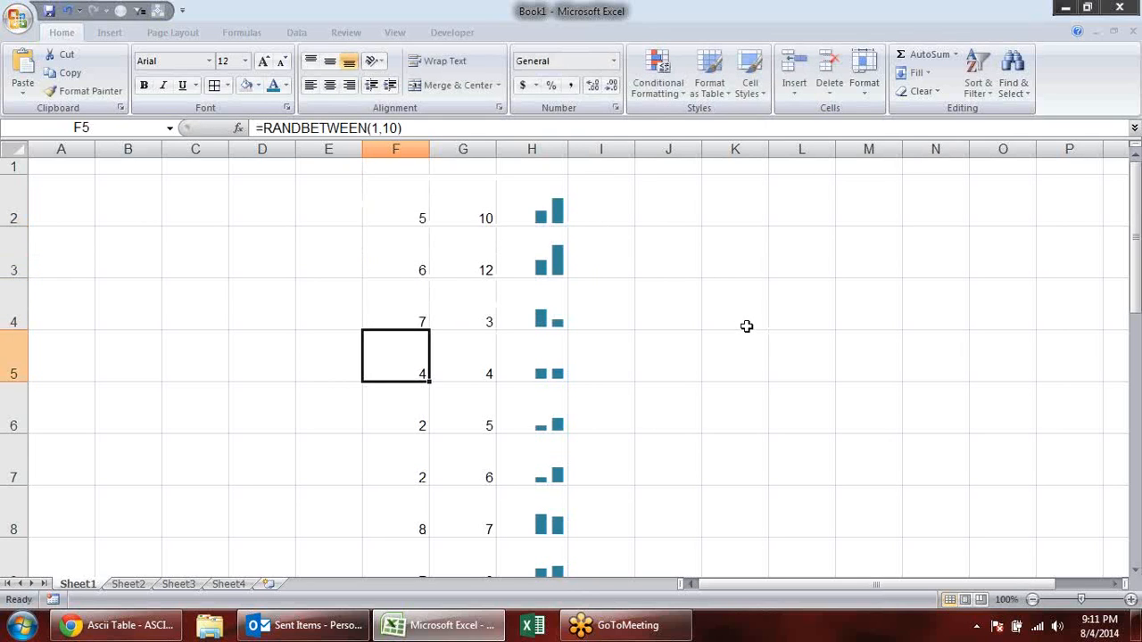
key(Down)
key(Down)
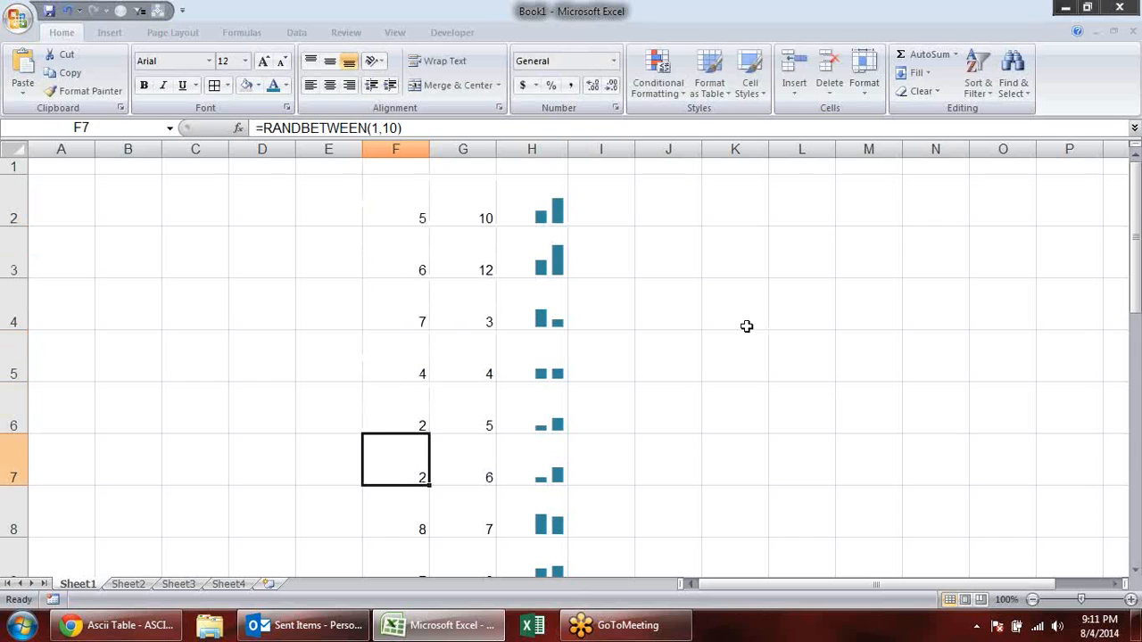
text(8)
key(Return)
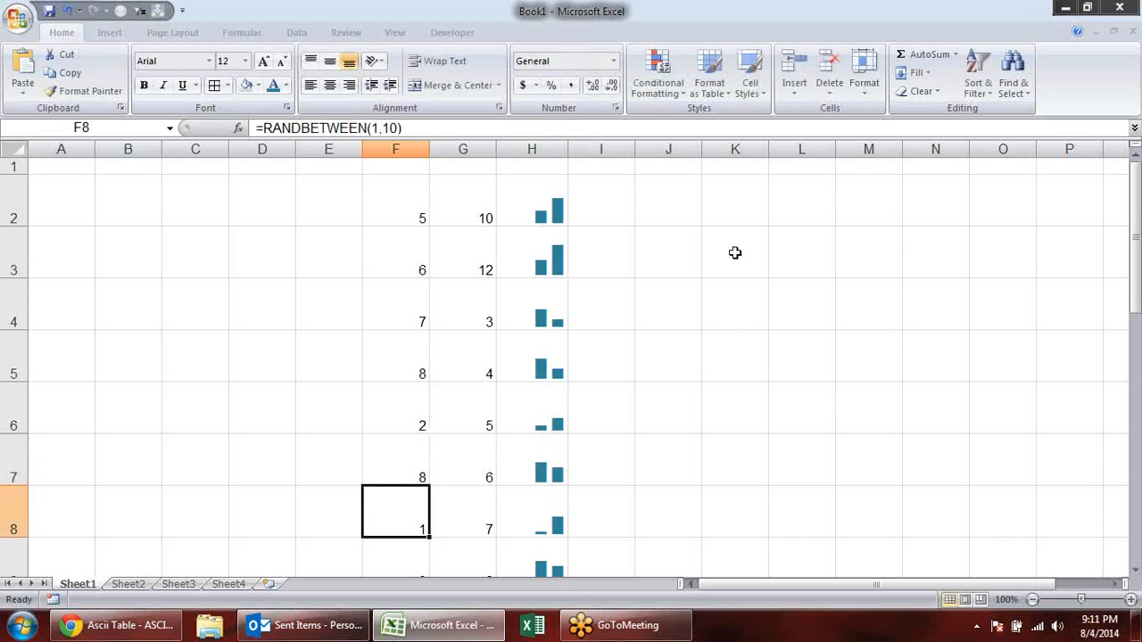
- Enter E001 in E2 and fill the code series down to E20
click(323, 214)
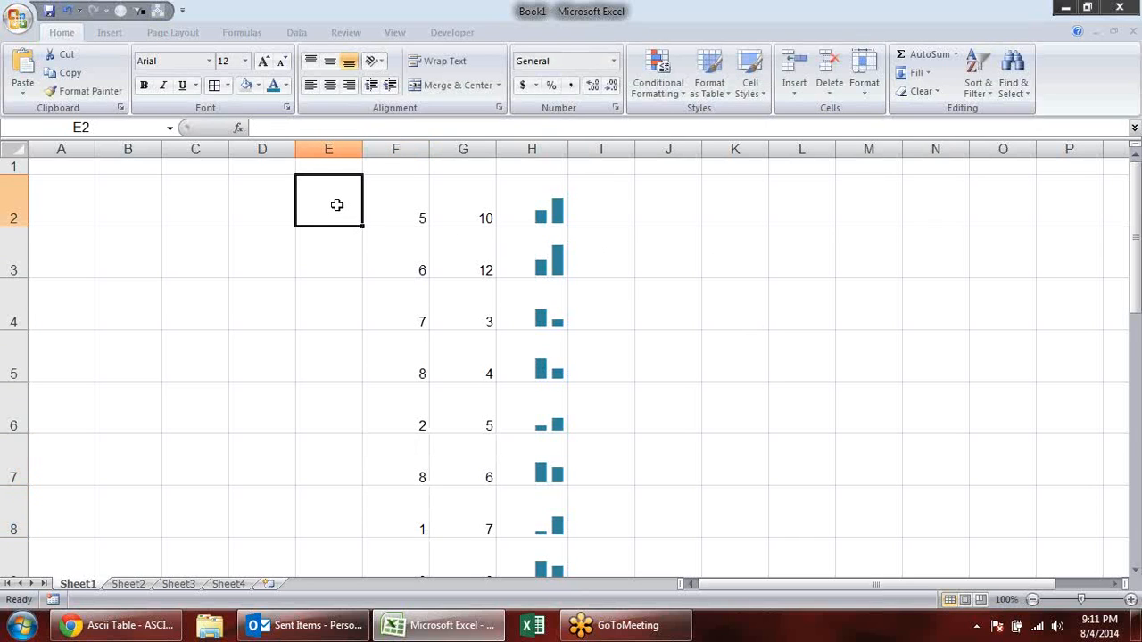
text(E001)
key(Return)
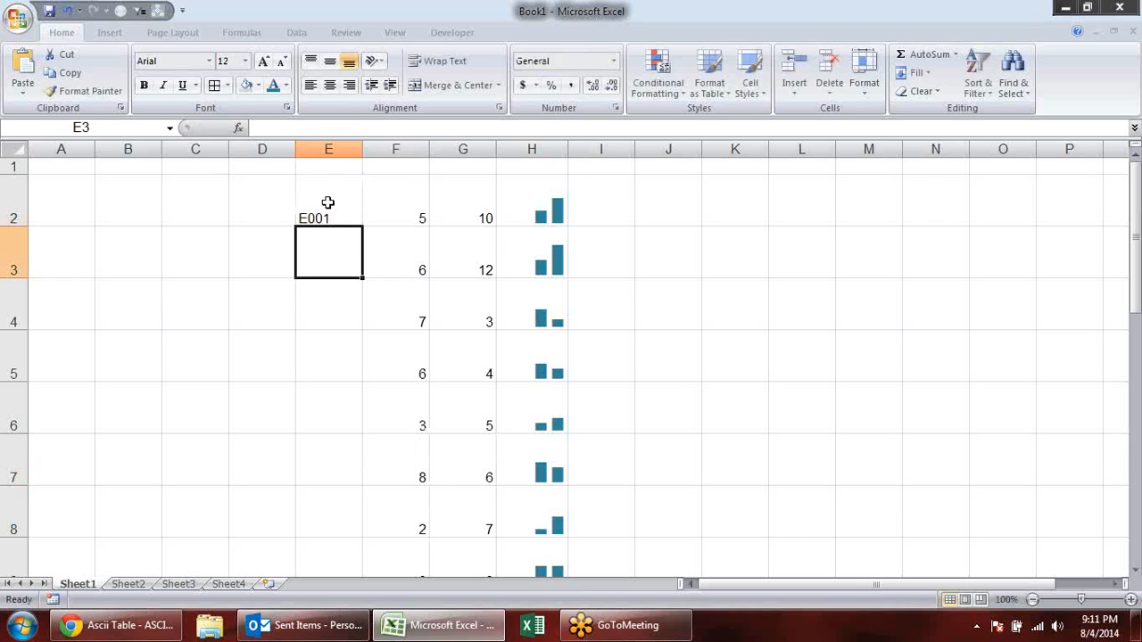
click(339, 214)
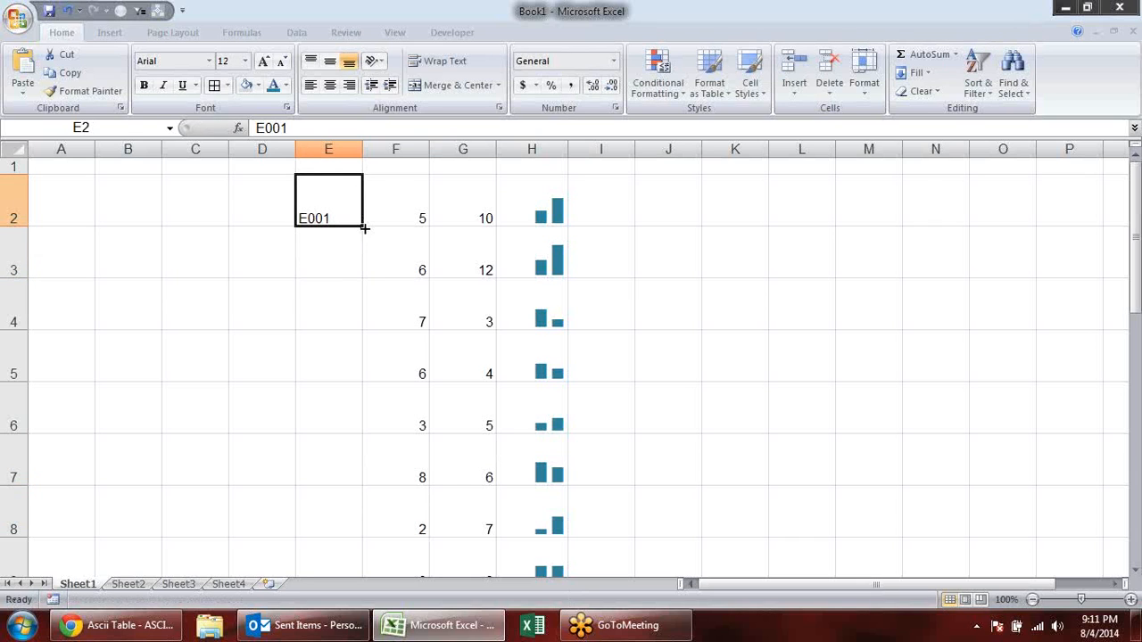
double_click(362, 229)
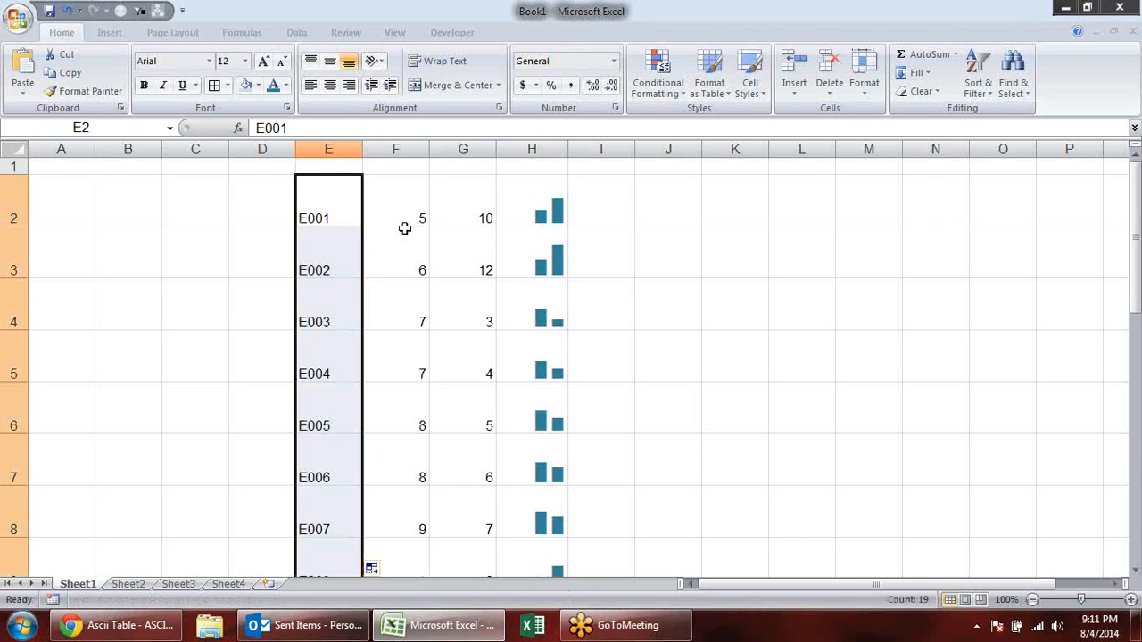
click(783, 295)
click(729, 249)
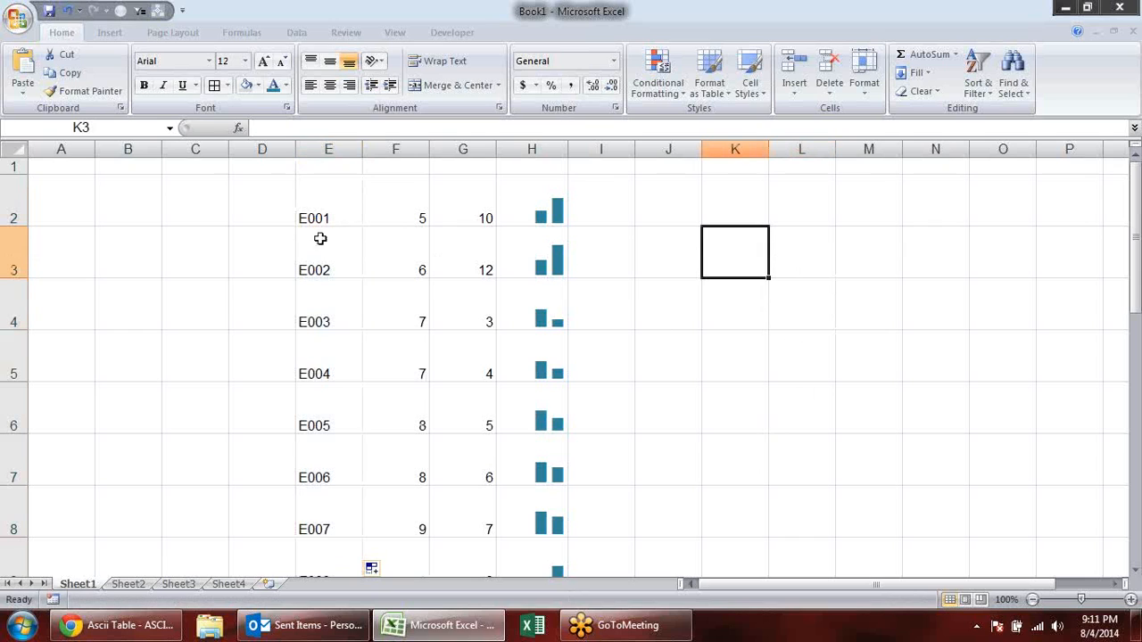
- Copy the code E002 from E3 to L3
click(345, 260)
key(ctrl+c)
click(783, 267)
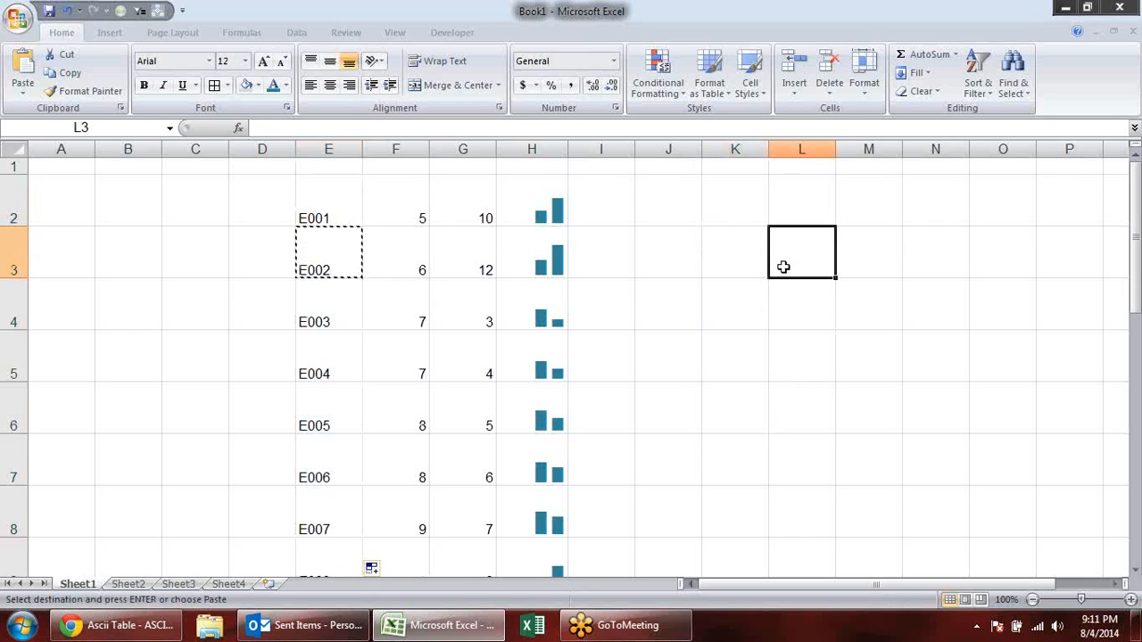
key(Return)
- Widen column M to about one and a half times its width and enter =VLOOKUP(L3,E:H,4,0) in M3
click(892, 243)
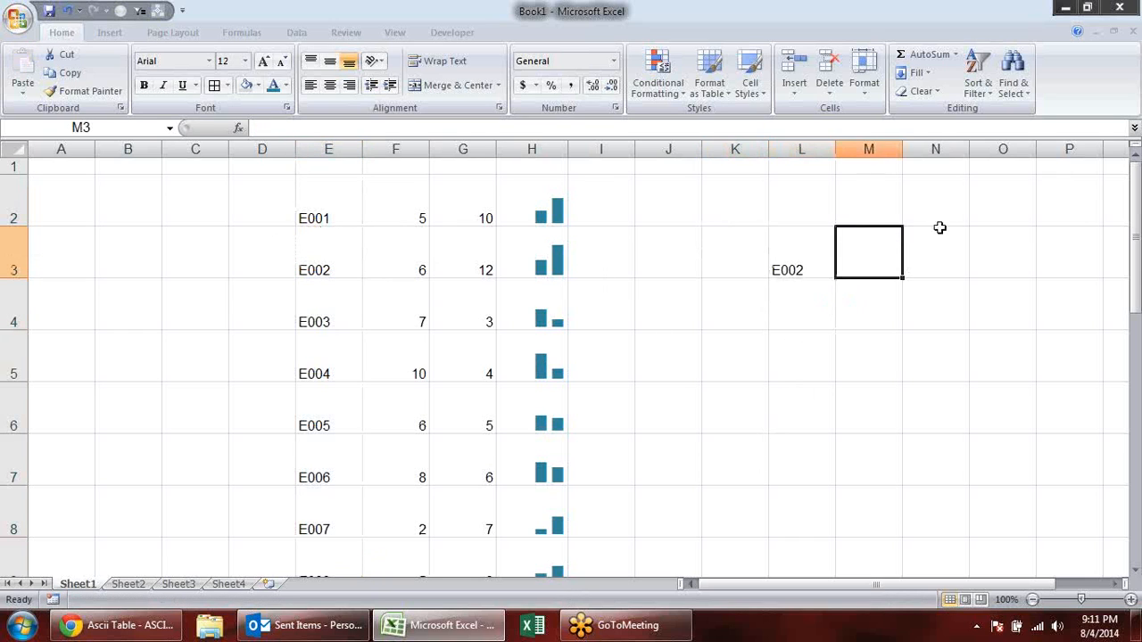
drag(901, 148, 937, 148)
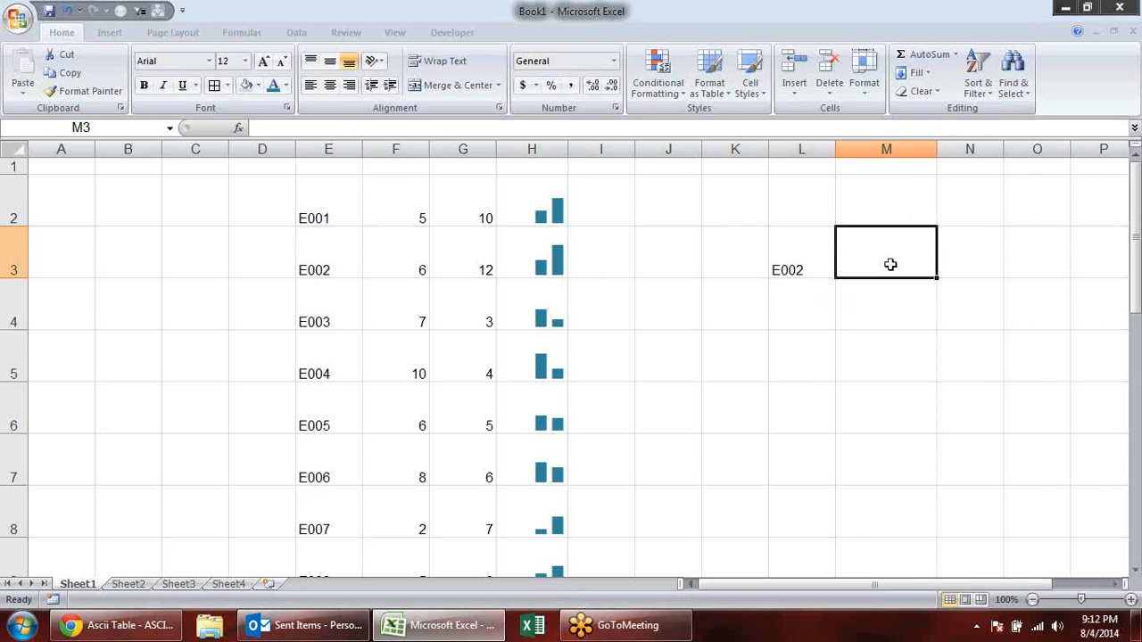
text(=vl)
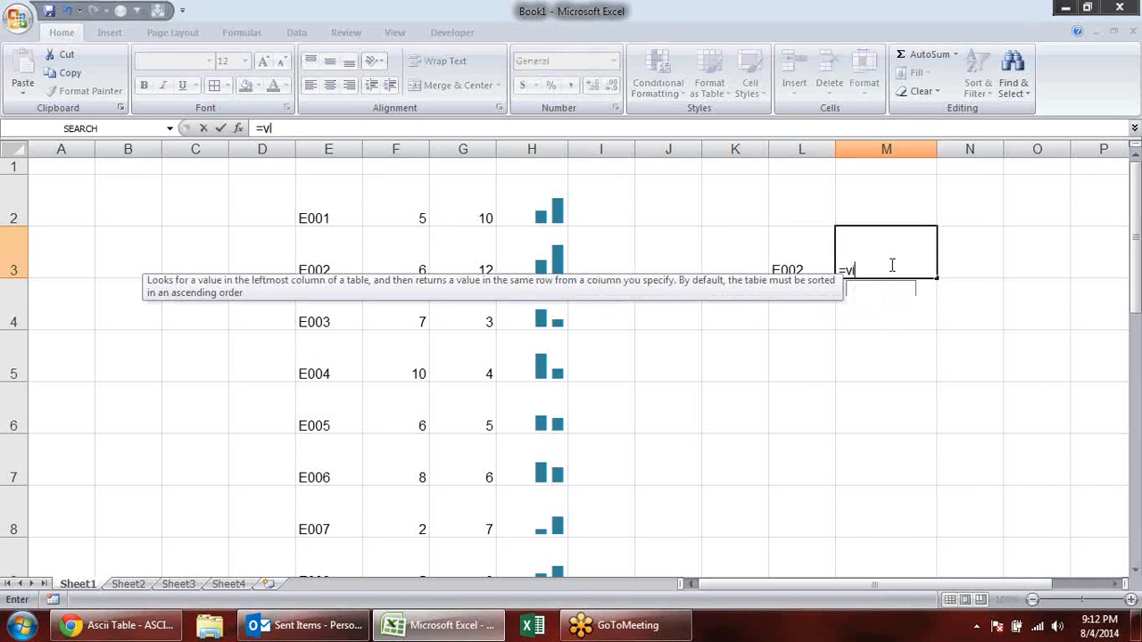
key(Tab)
click(779, 257)
text(,)
drag(339, 149, 527, 150)
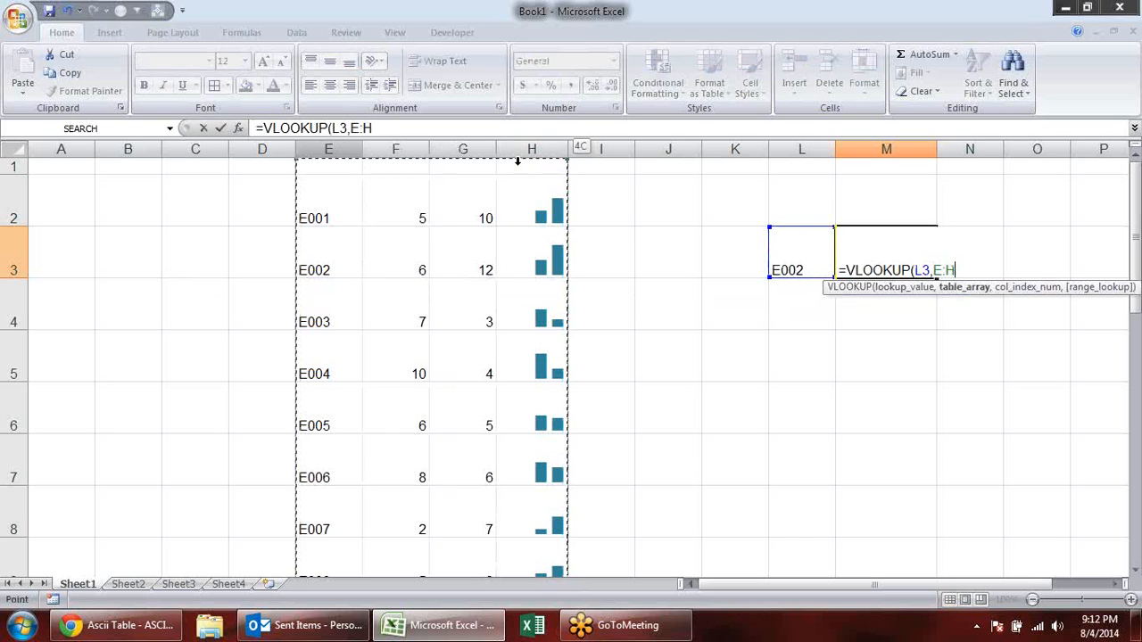
text(,)
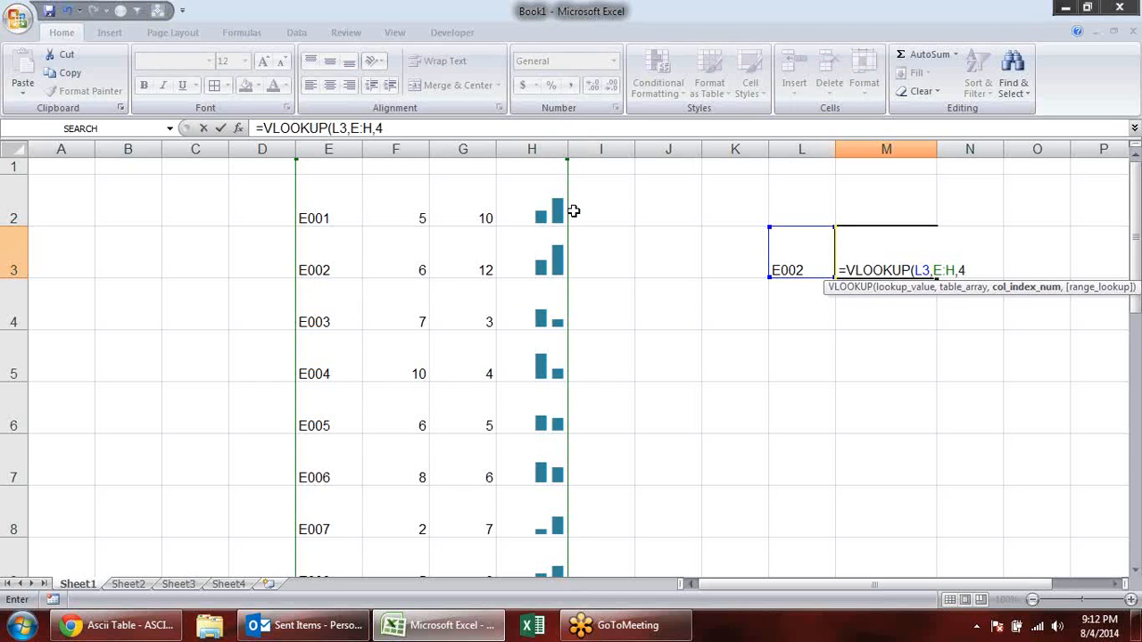
text(4,0))
key(Return)
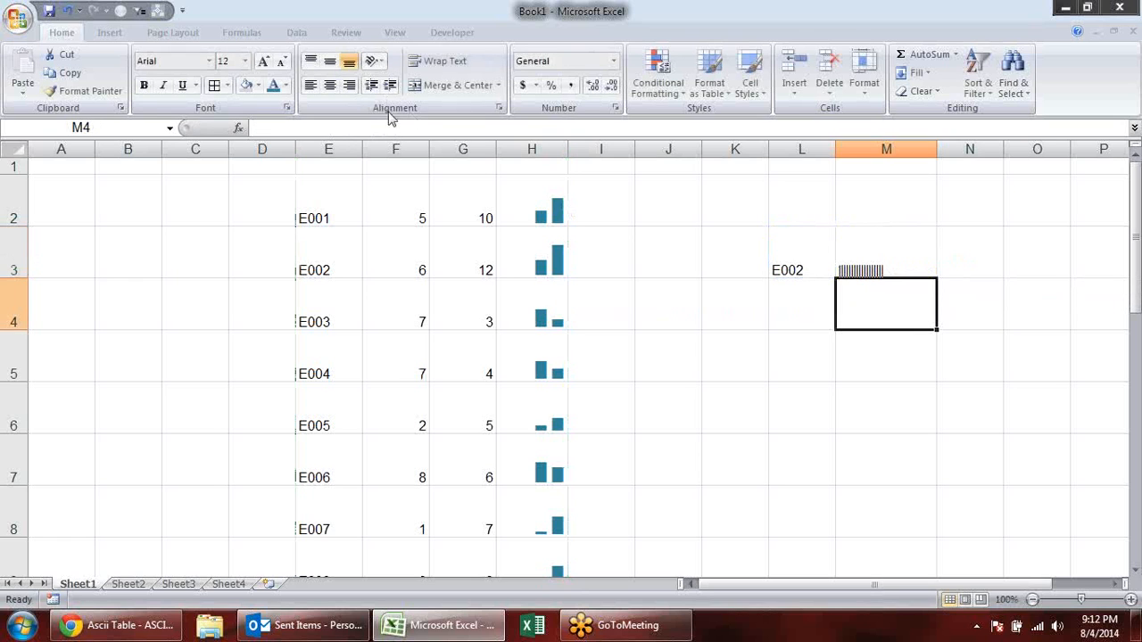
- Copy the formatting of chart cell H2 onto the lookup cell M3
click(526, 198)
click(89, 90)
click(918, 242)
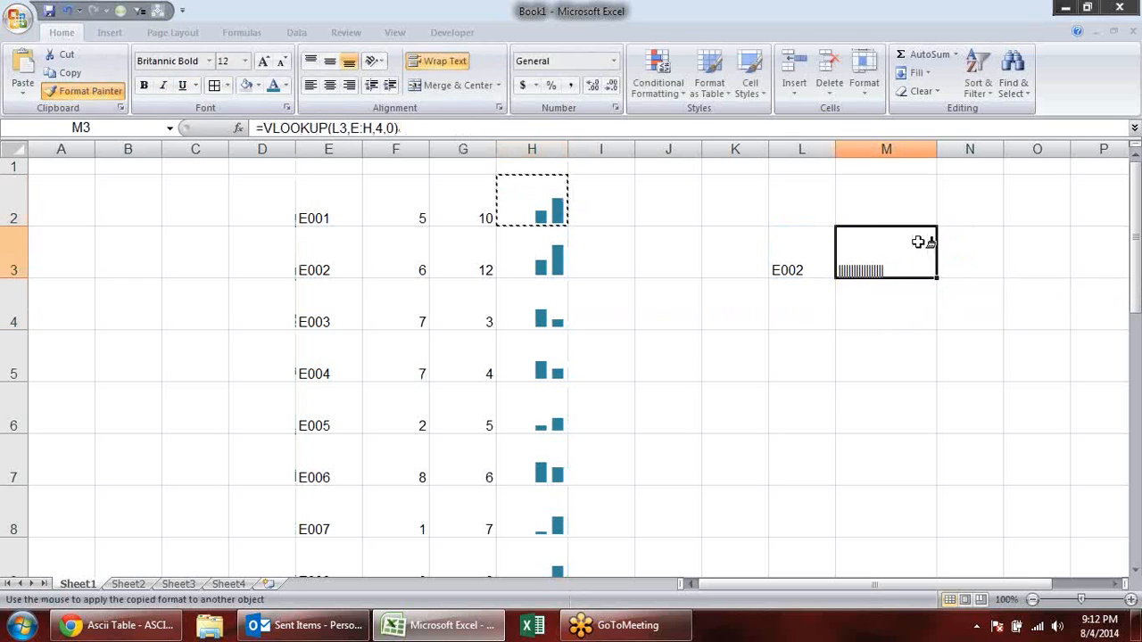
click(931, 390)
- Add a list data validation to L3 with the codes in E2:E20 as its source
click(801, 259)
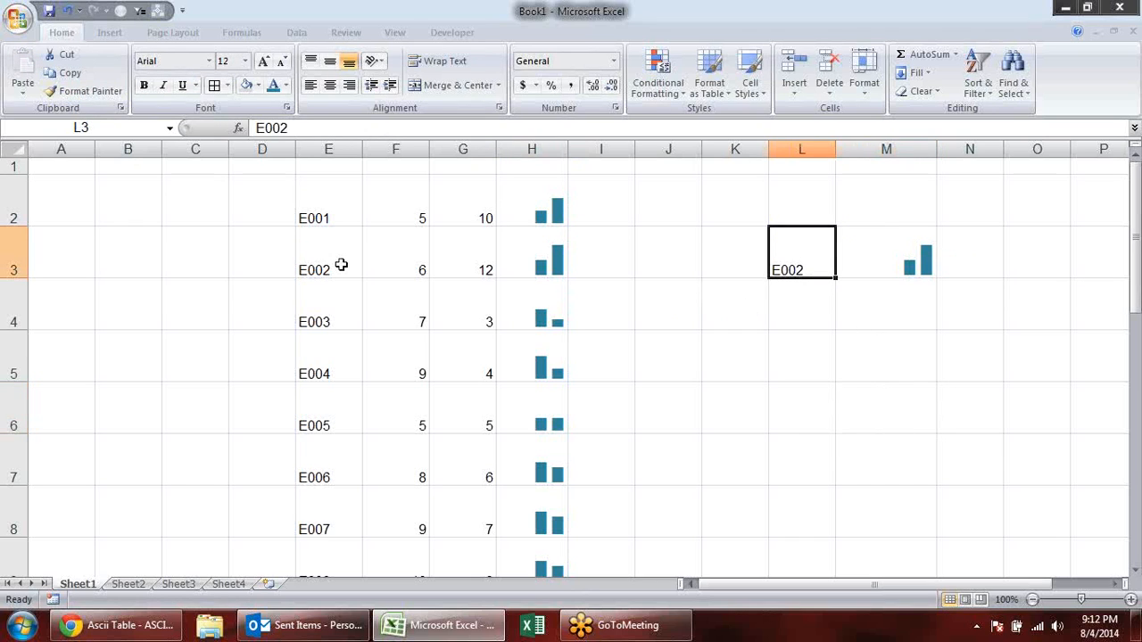
click(318, 205)
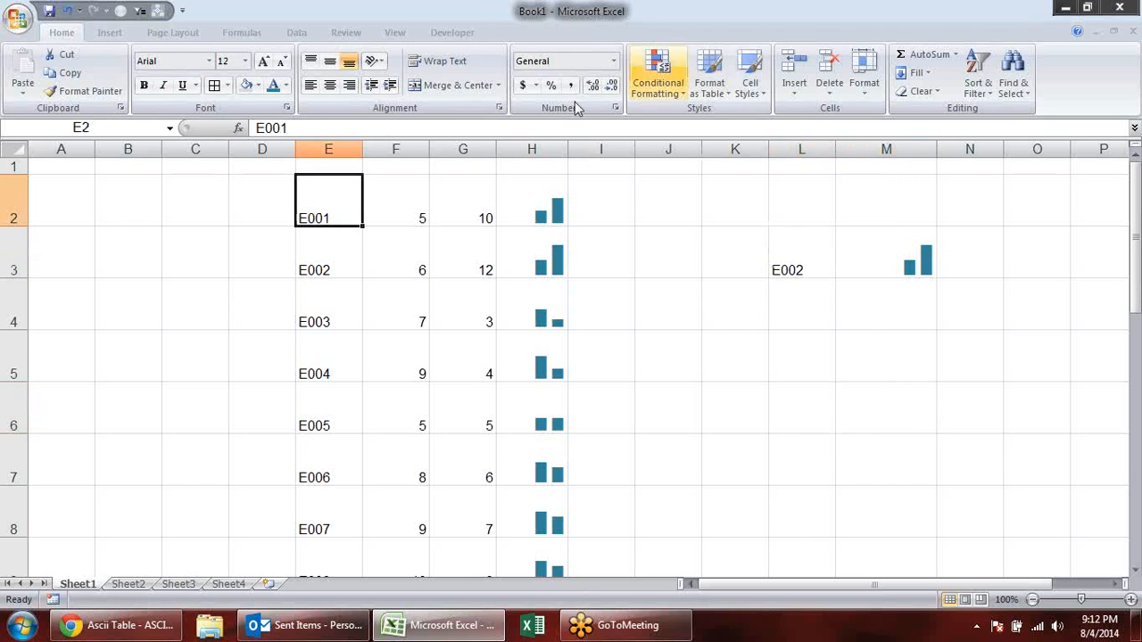
click(803, 258)
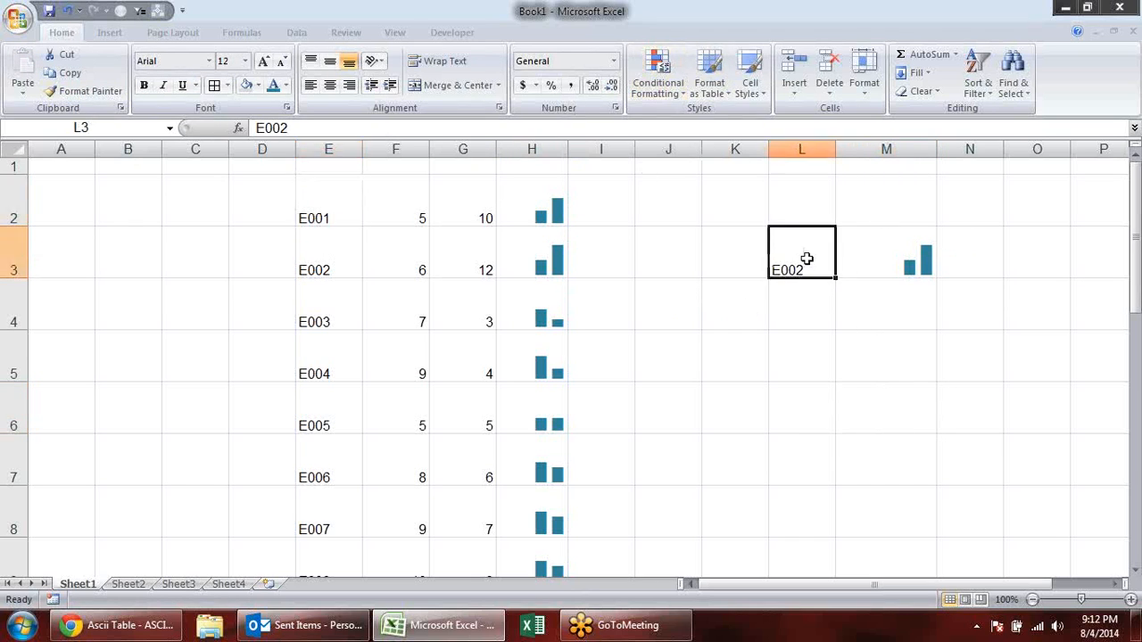
click(296, 32)
click(646, 64)
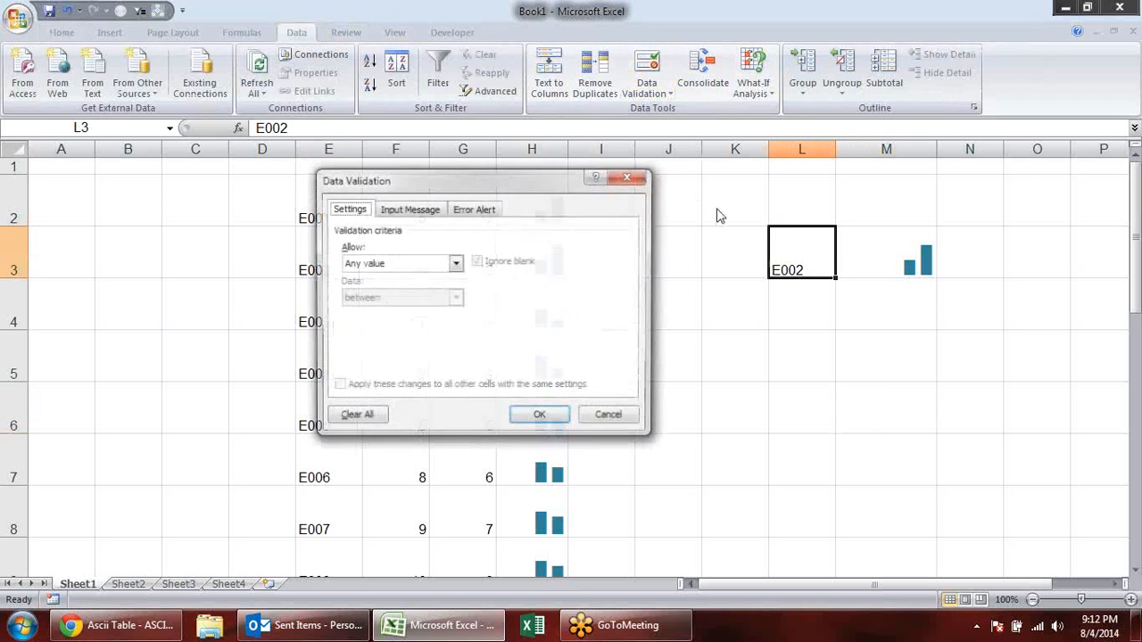
click(456, 263)
click(421, 312)
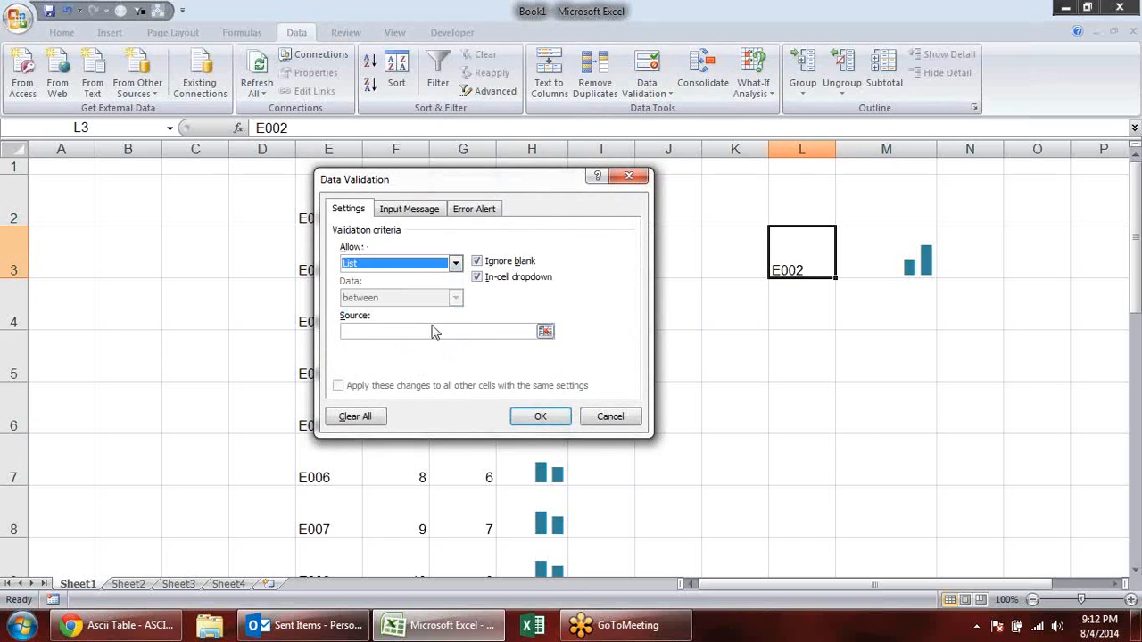
click(544, 332)
drag(302, 217, 328, 564)
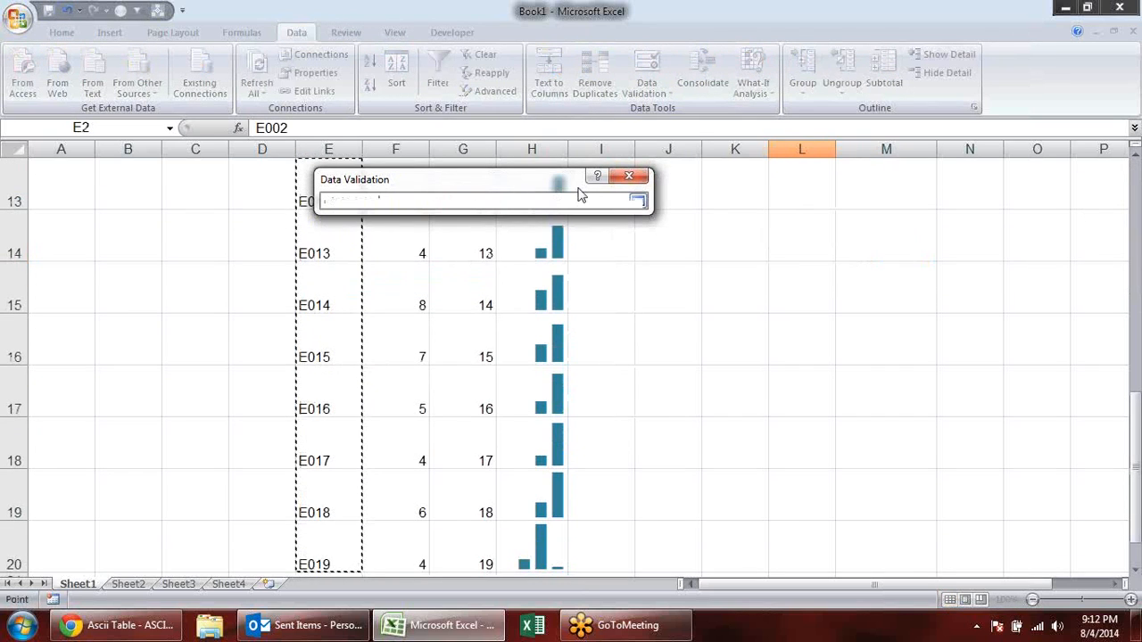
key(Return)
click(542, 414)
scroll(772, 333, up, 4)
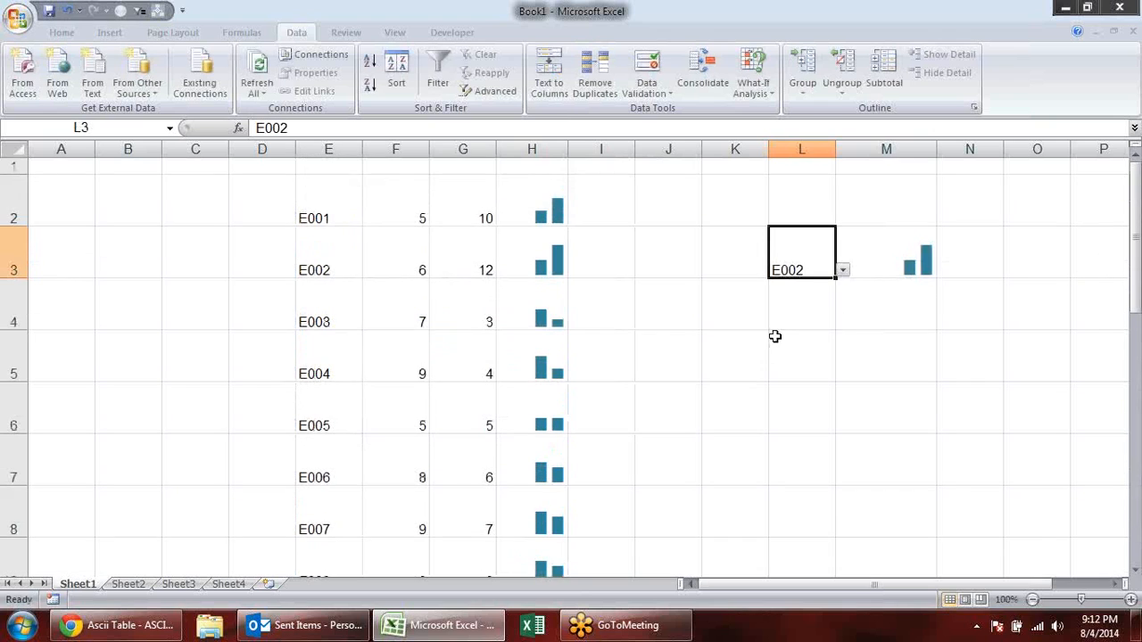
- Test the chart lookup by choosing various codes in L3's list, including E011, E017, E019 and E013, ending with E018
click(842, 269)
click(789, 331)
click(843, 270)
click(789, 334)
click(842, 270)
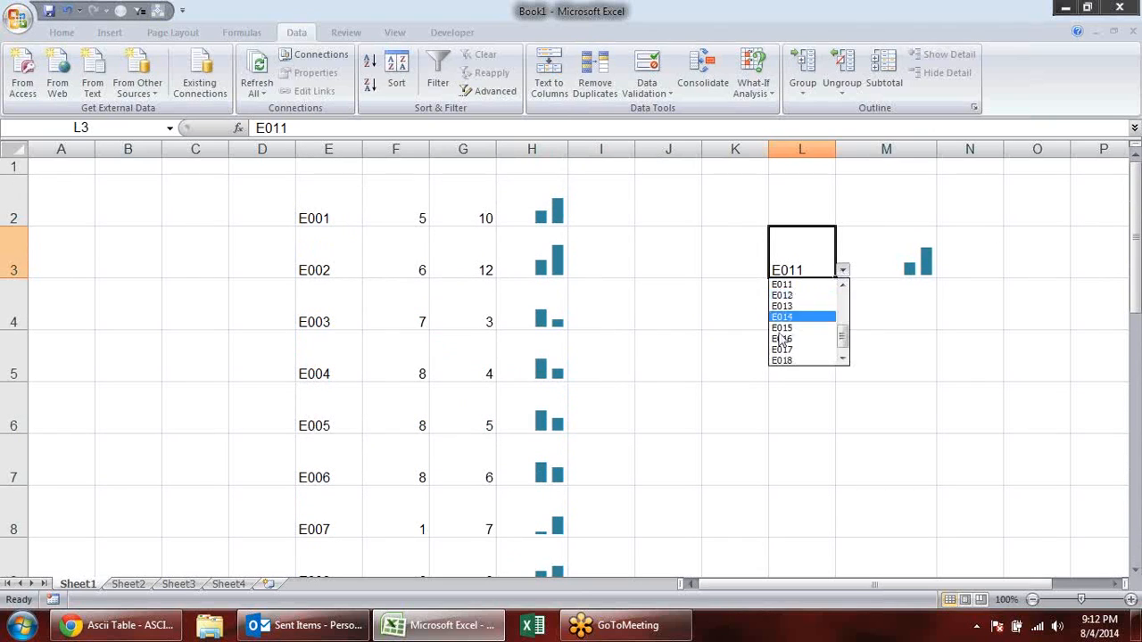
click(789, 345)
click(843, 271)
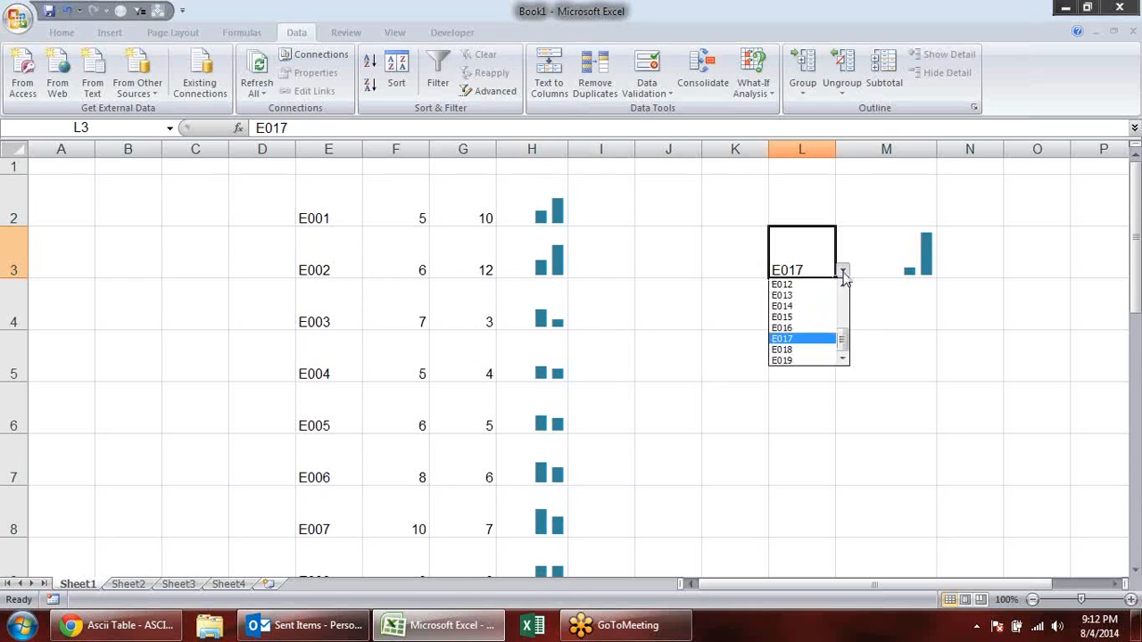
click(803, 360)
click(842, 270)
click(803, 300)
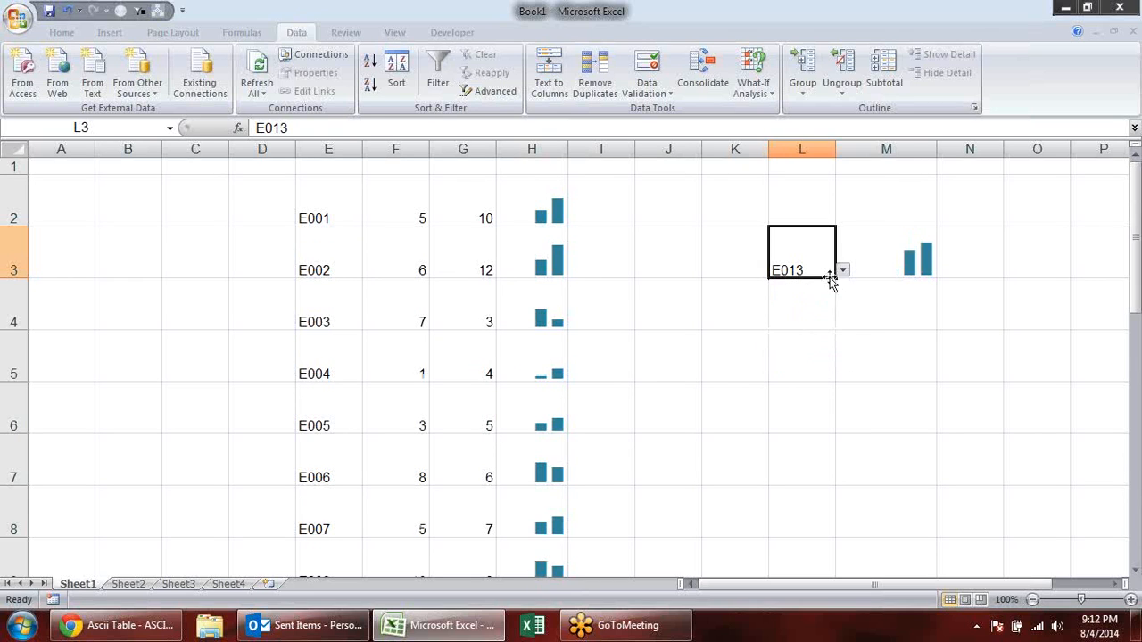
click(849, 269)
click(819, 268)
click(842, 270)
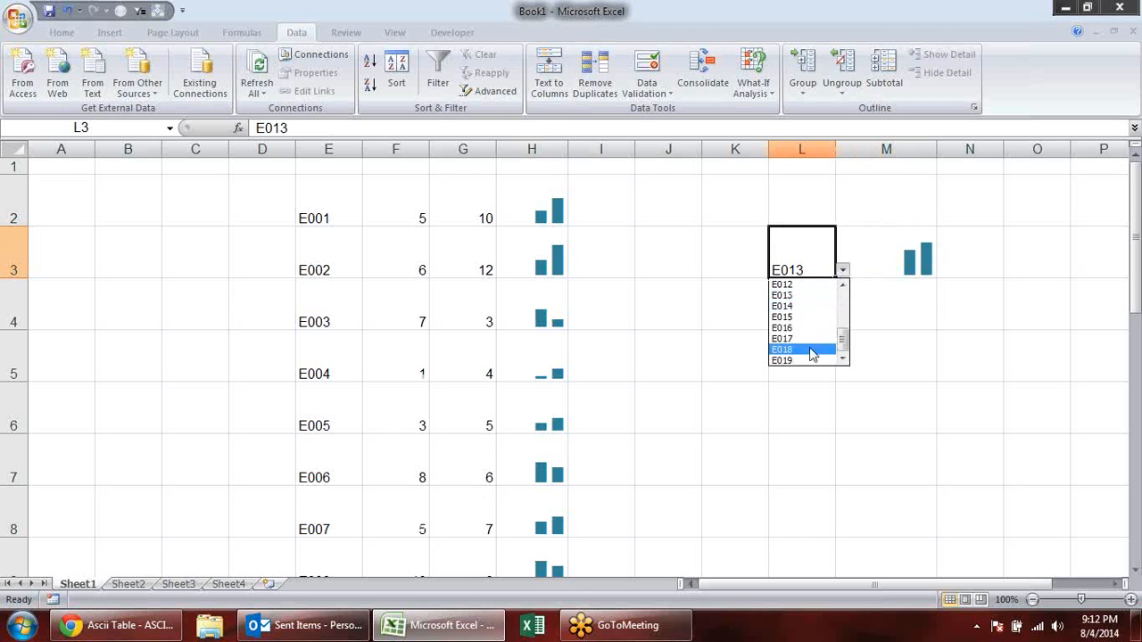
click(808, 348)
click(842, 270)
click(814, 296)
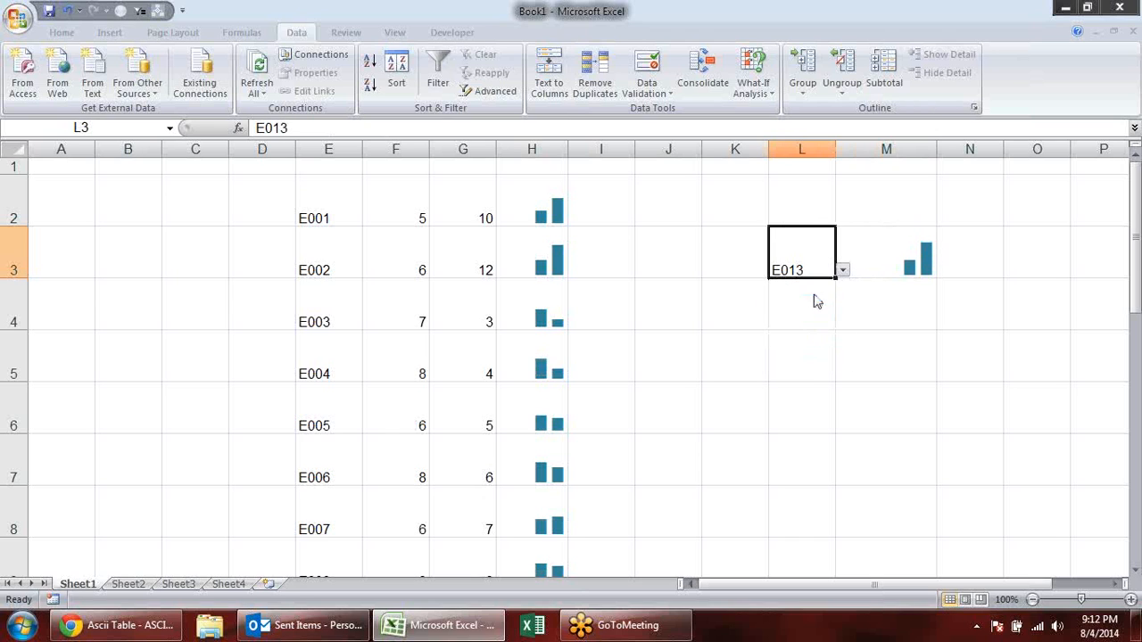
click(842, 269)
click(821, 348)
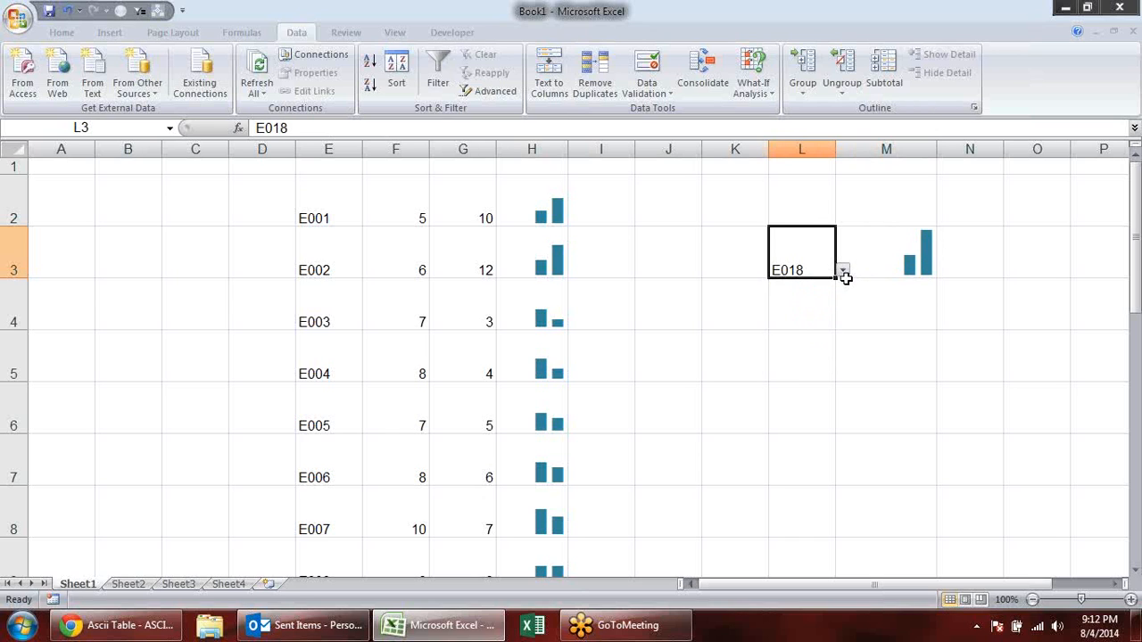
drag(846, 284, 843, 274)
click(707, 373)
- Delete rows 2 to 21 with the whole chart example
click(8, 198)
drag(29, 226, 14, 546)
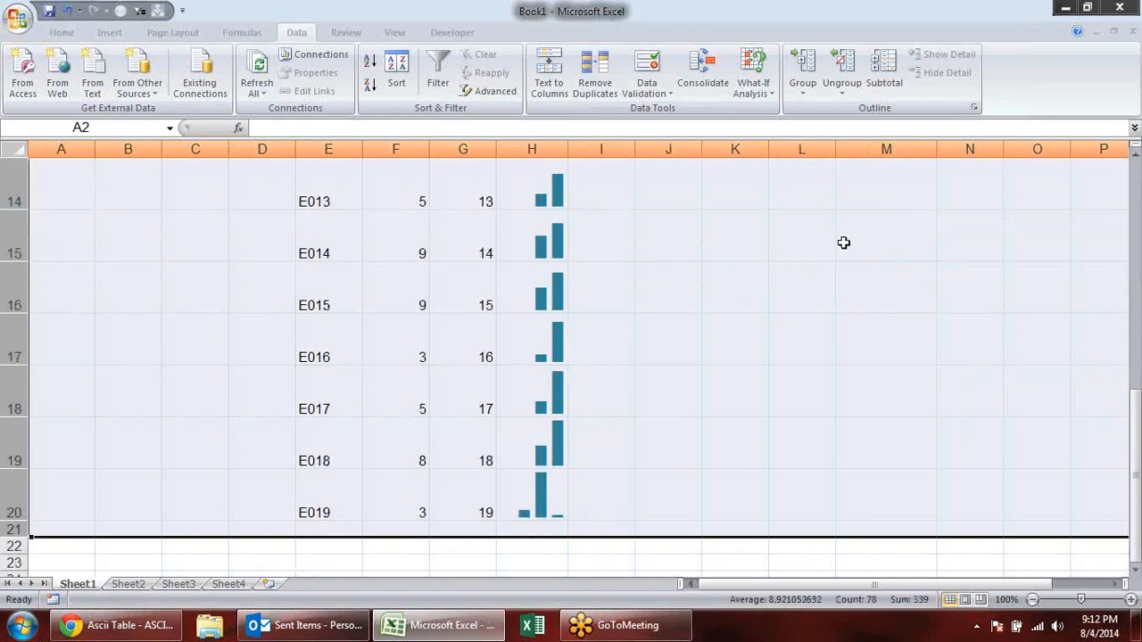
key(alt)
key(e)
key(d)
click(576, 303)
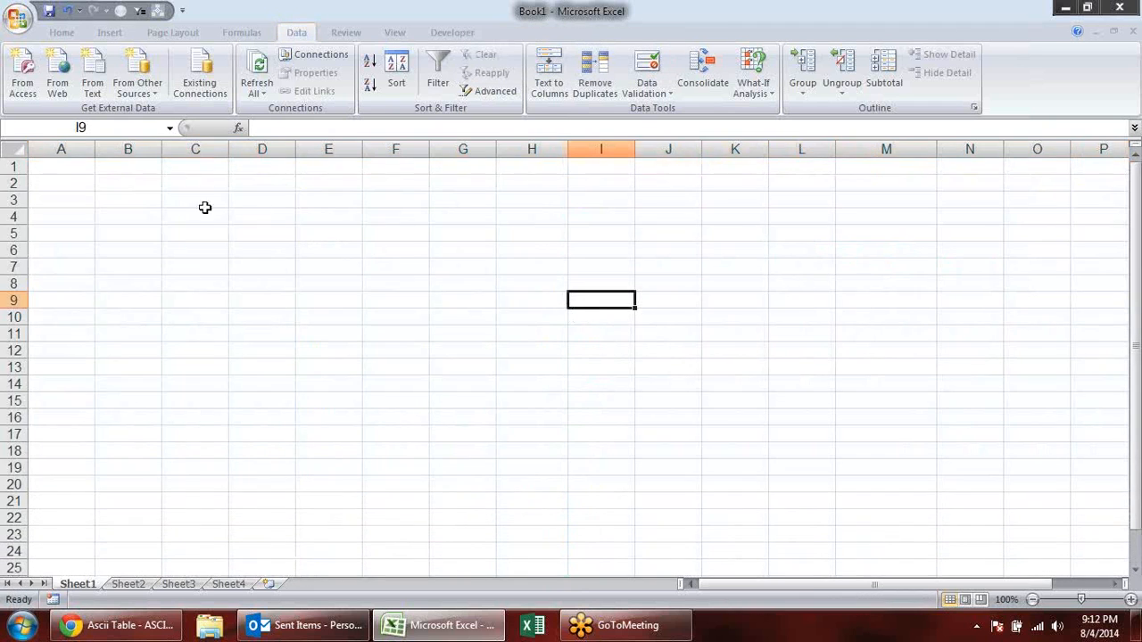
- Examine the description of the CLEAN function in the list of text functions
click(205, 207)
click(239, 33)
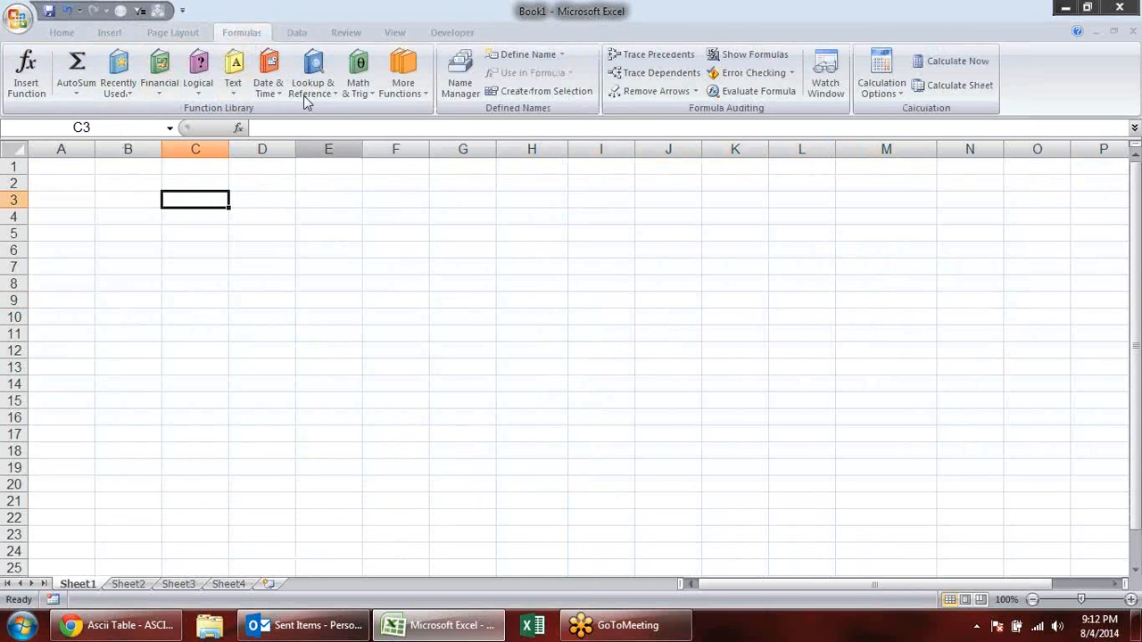
click(233, 72)
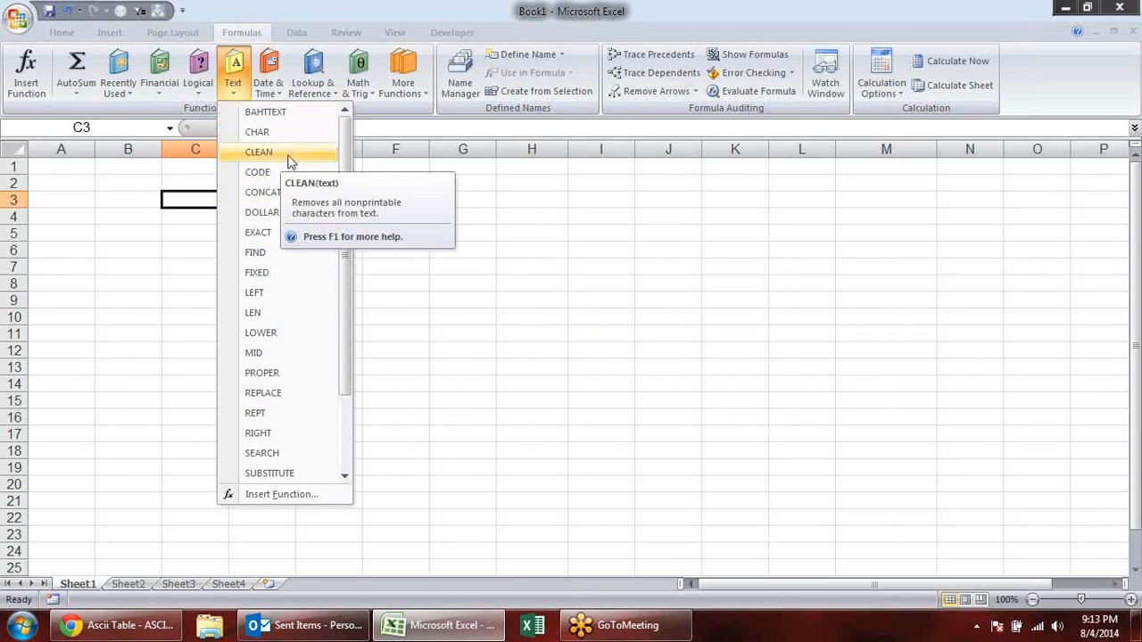
click(204, 198)
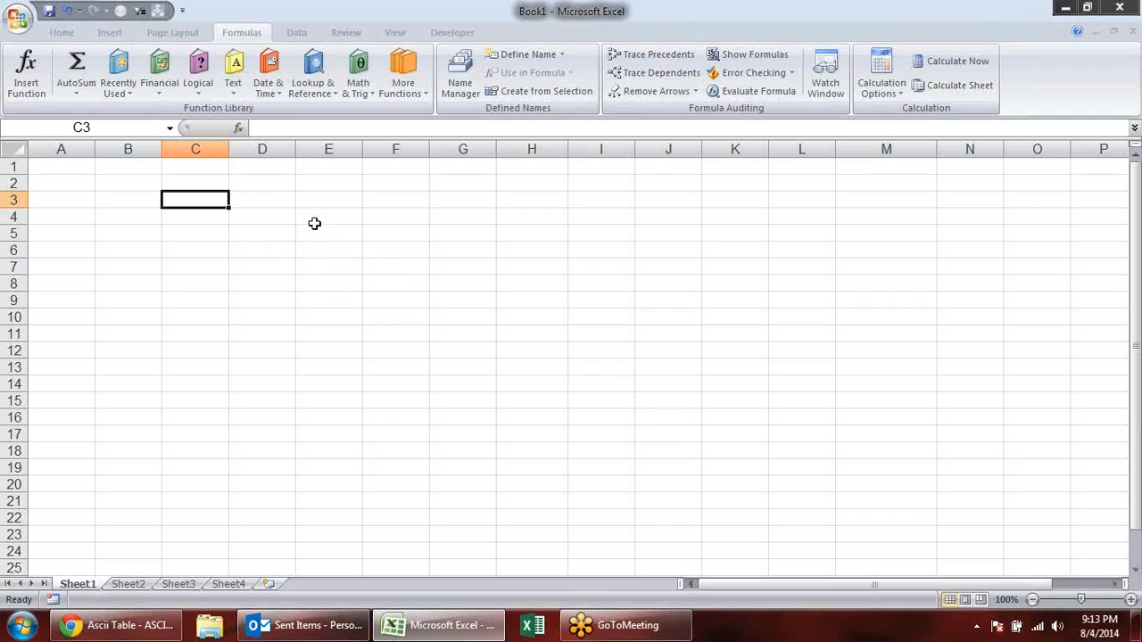
double_click(178, 198)
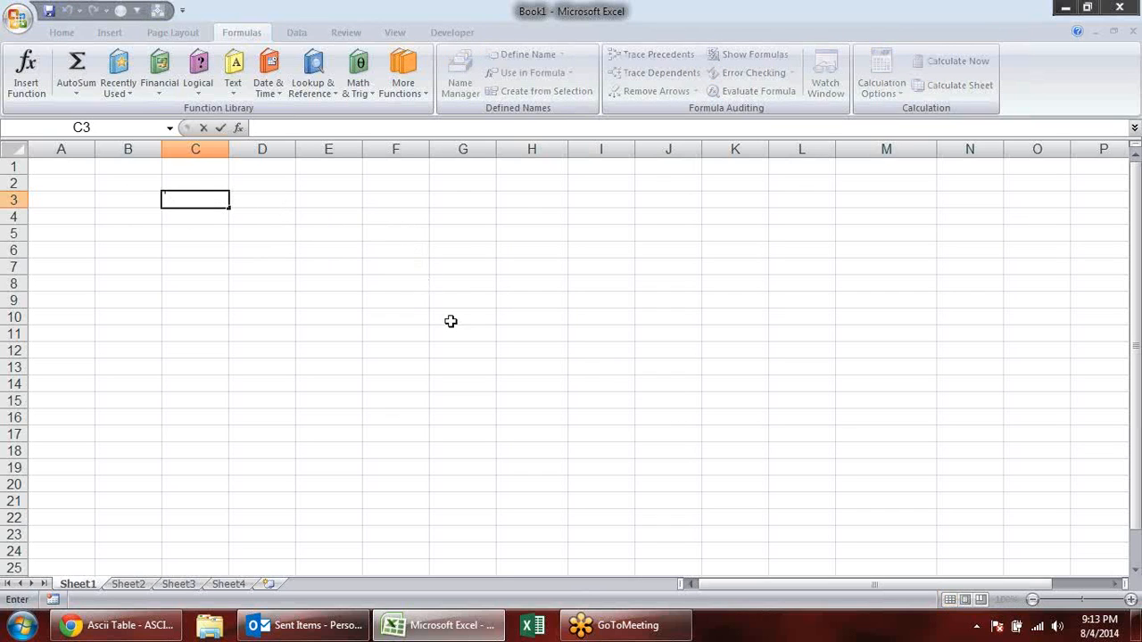
key(Escape)
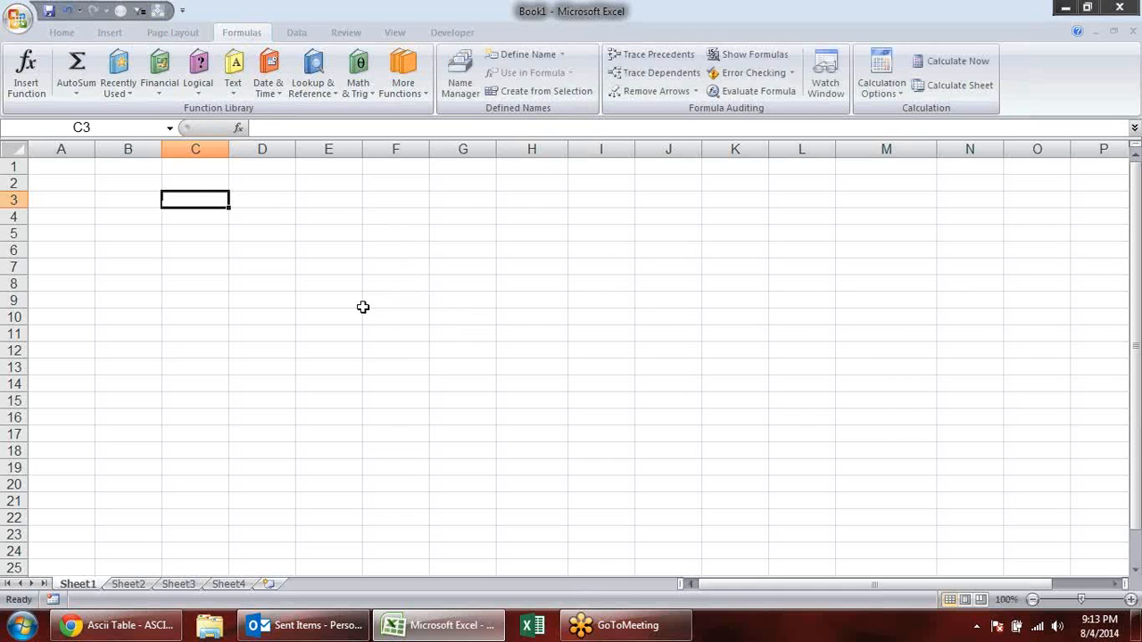
- Enter the formula =CHAR(10) in C3
text(=cod)
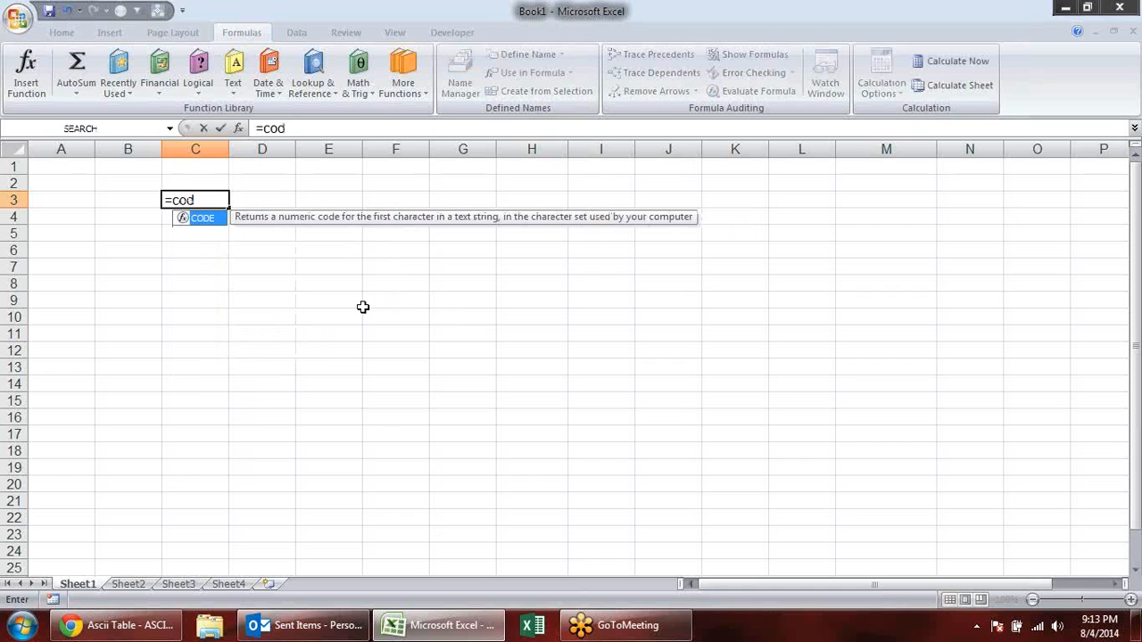
key(Tab)
key(BackSpace)
key(BackSpace)
key(BackSpace)
key(BackSpace)
text(ha)
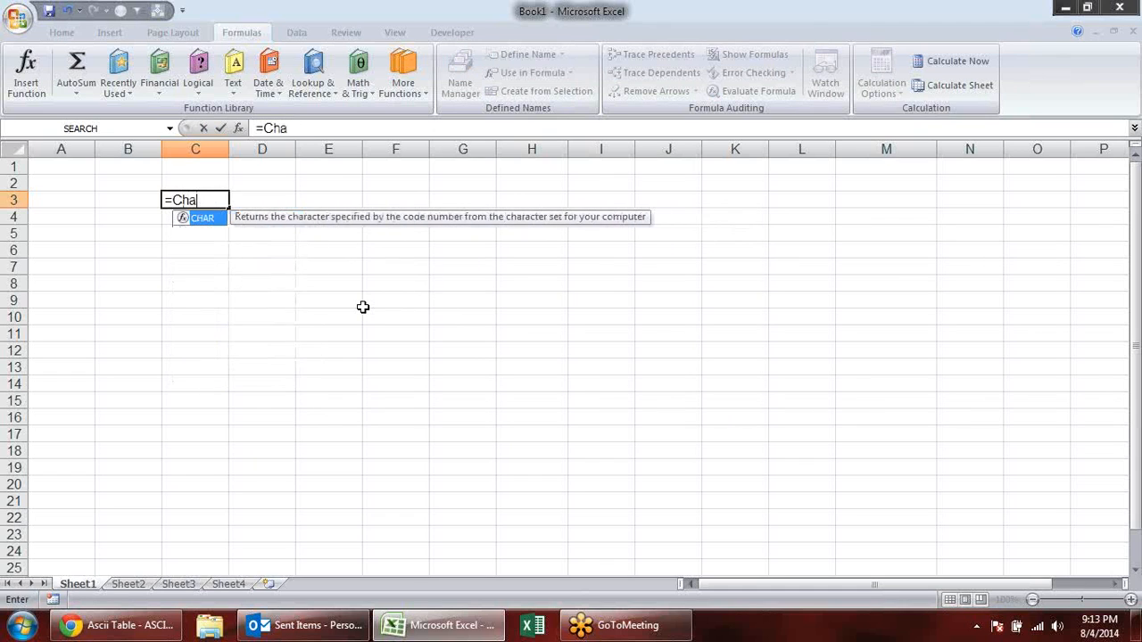
text(r)
key(Tab)
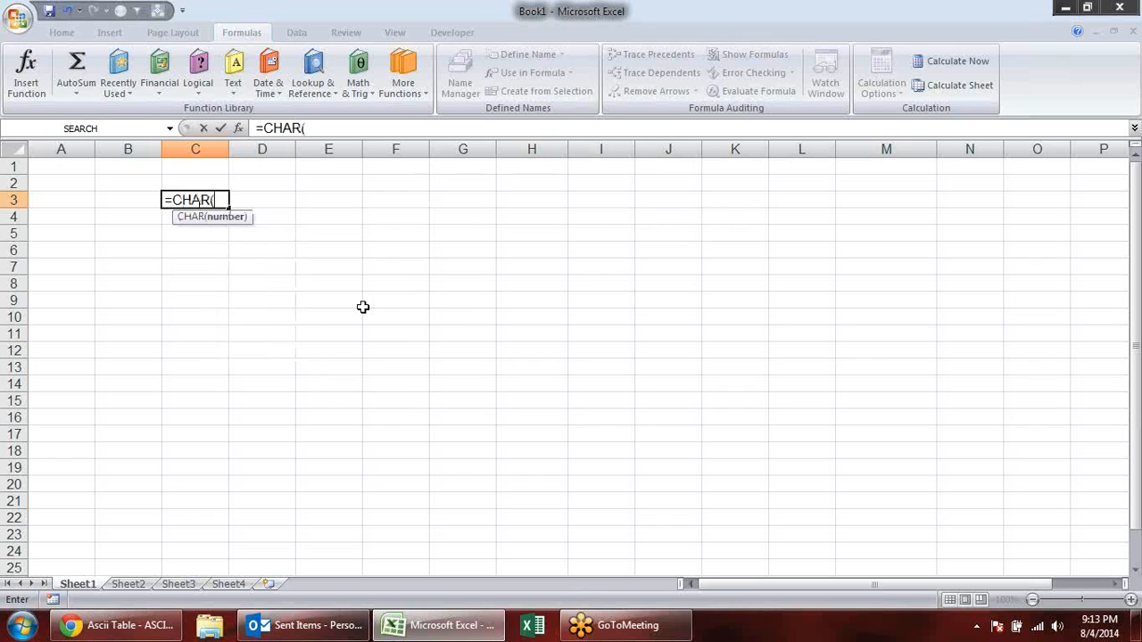
text(10)
key(Return)
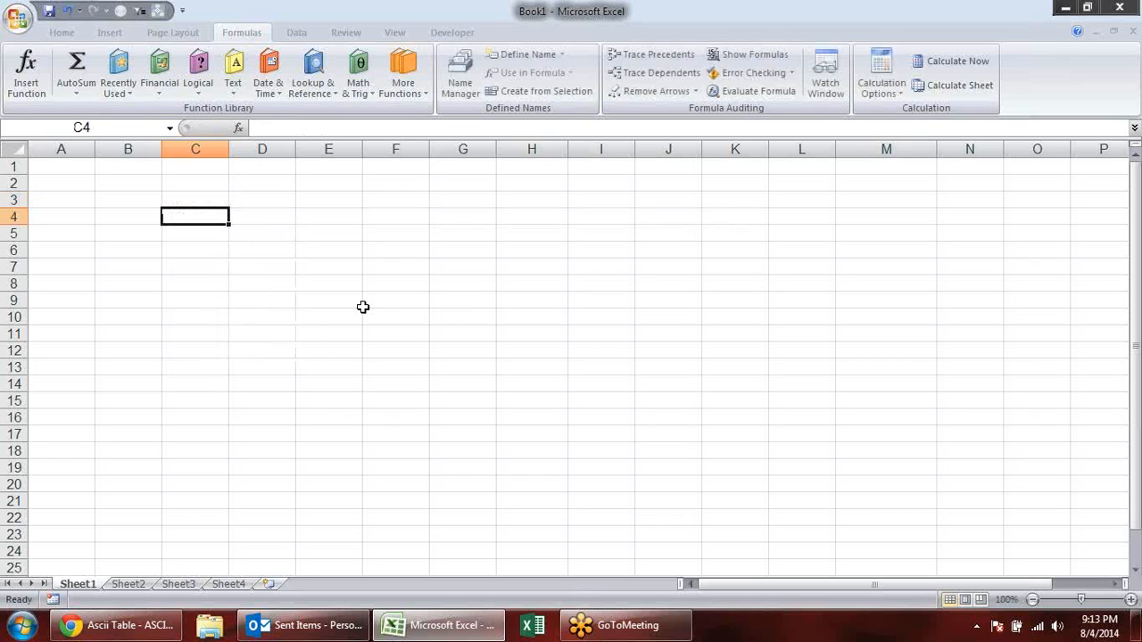
click(189, 202)
key(ctrl+c)
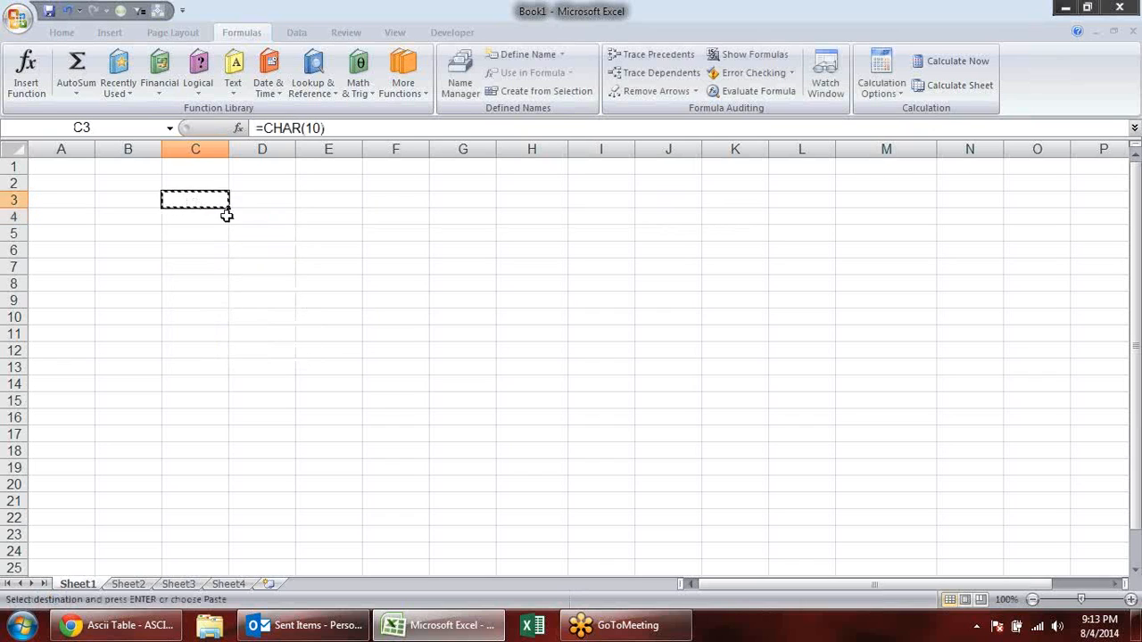
double_click(280, 202)
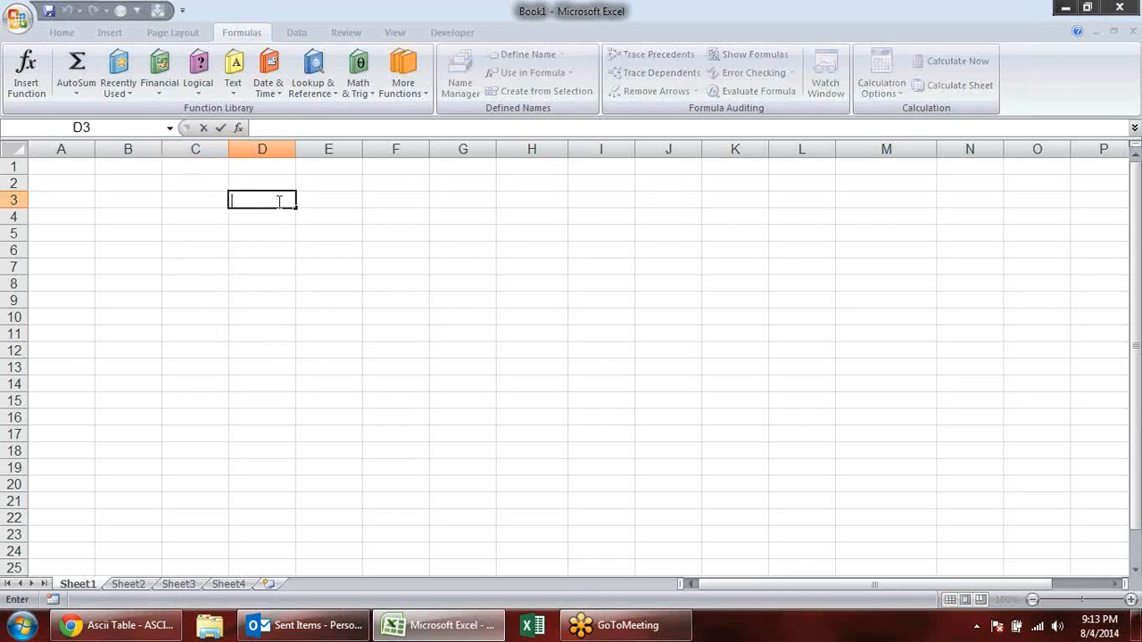
key(Escape)
- Enter a first name in D3 with an in-cell line break before it and another after it
double_click(256, 198)
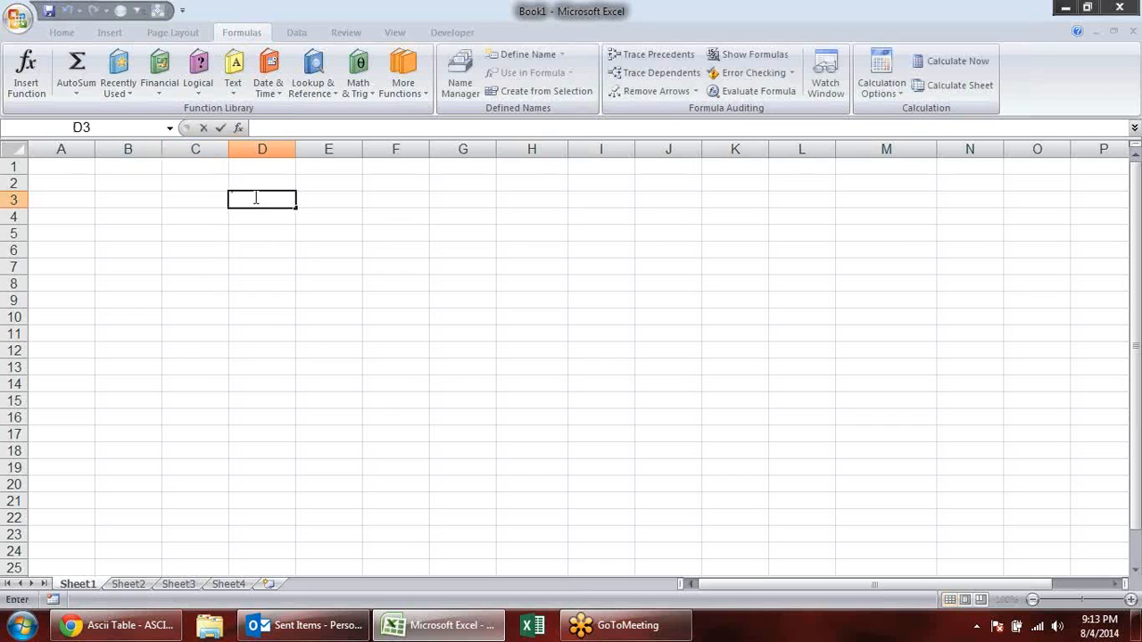
key(alt+Return)
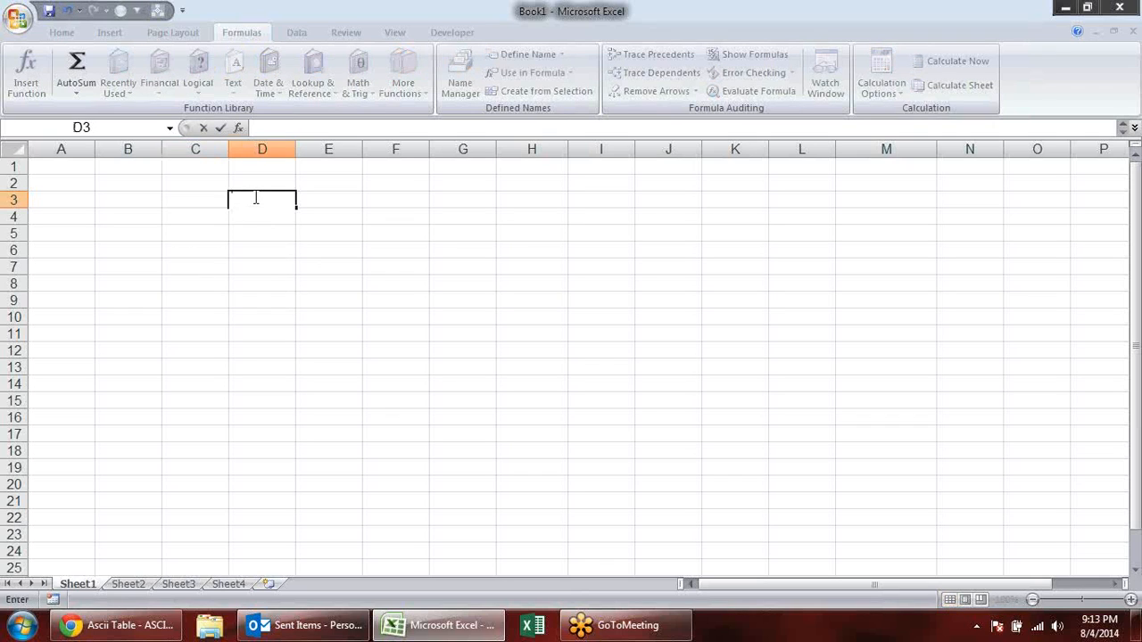
text(sandep)
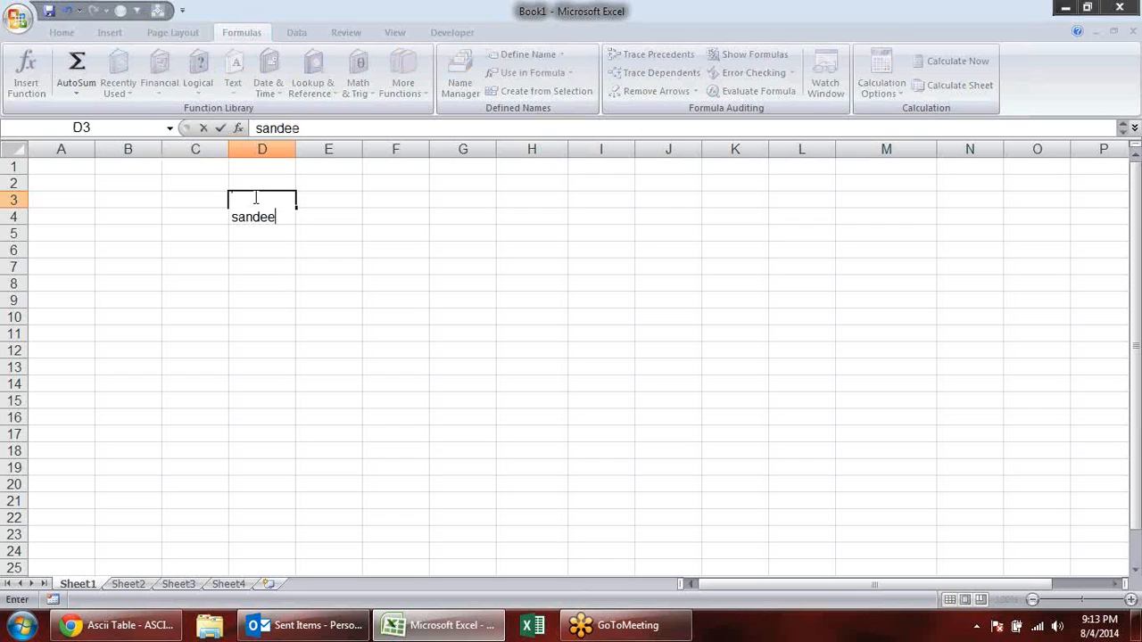
key(alt+Return)
key(Return)
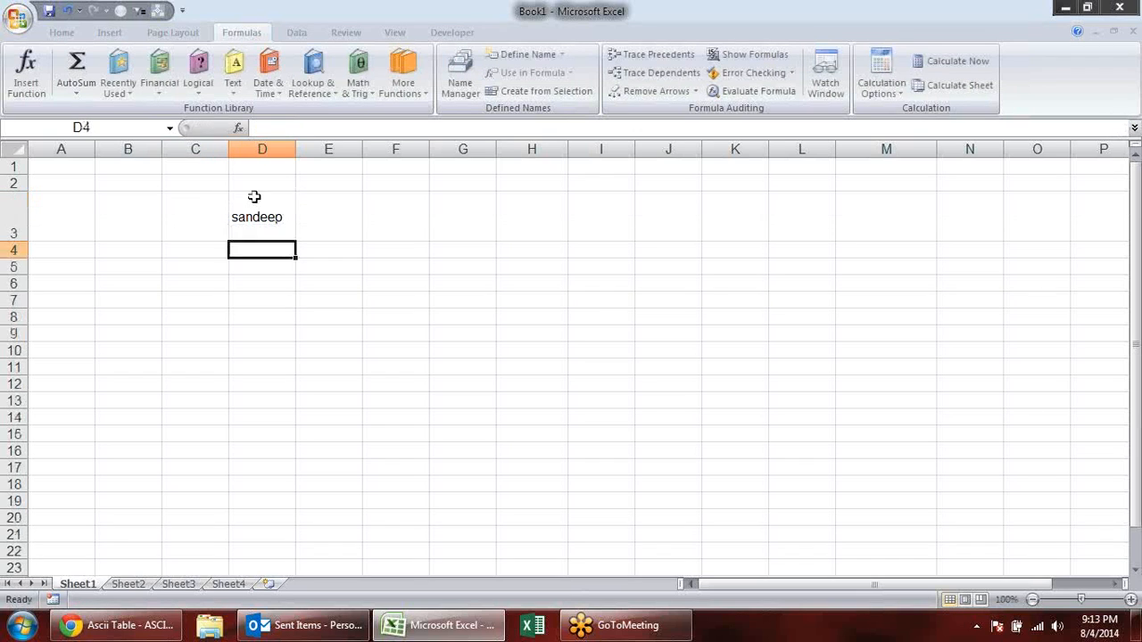
- Count the characters of D3 with the formula =LEN(D3) in E3
click(326, 210)
text(=char)
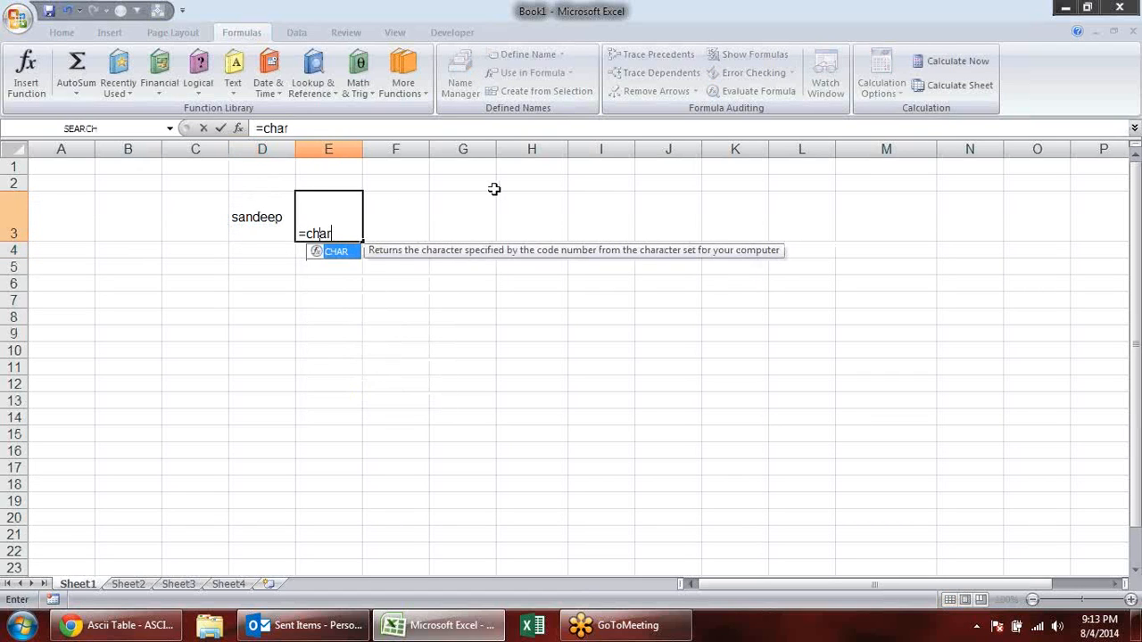
key(BackSpace)
key(BackSpace)
key(BackSpace)
key(BackSpace)
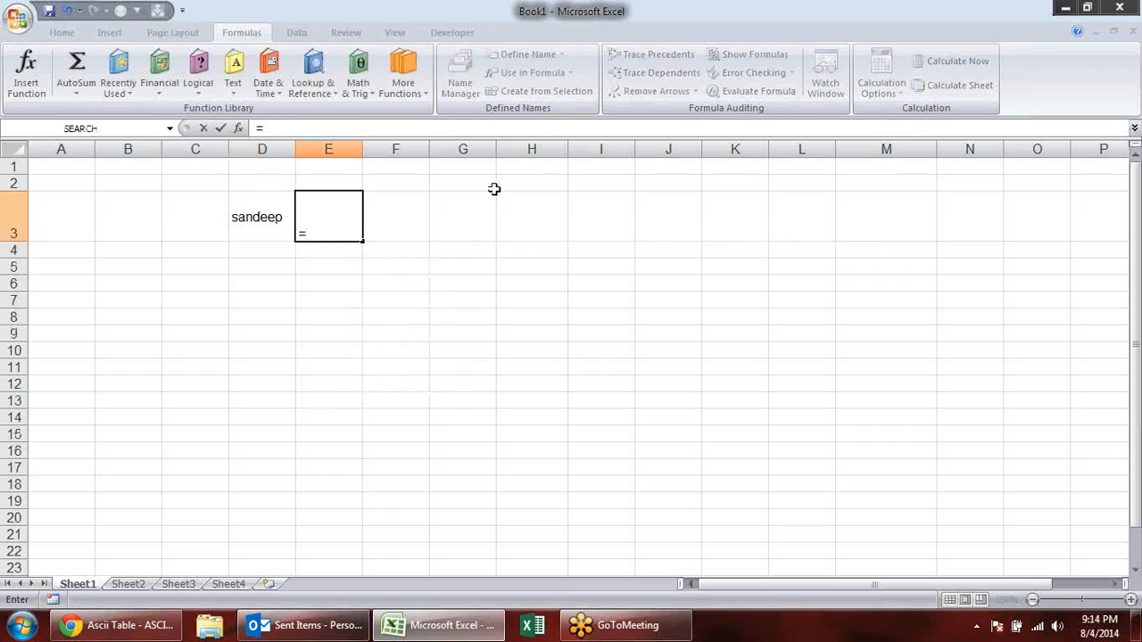
text(len)
key(Tab)
key(Left)
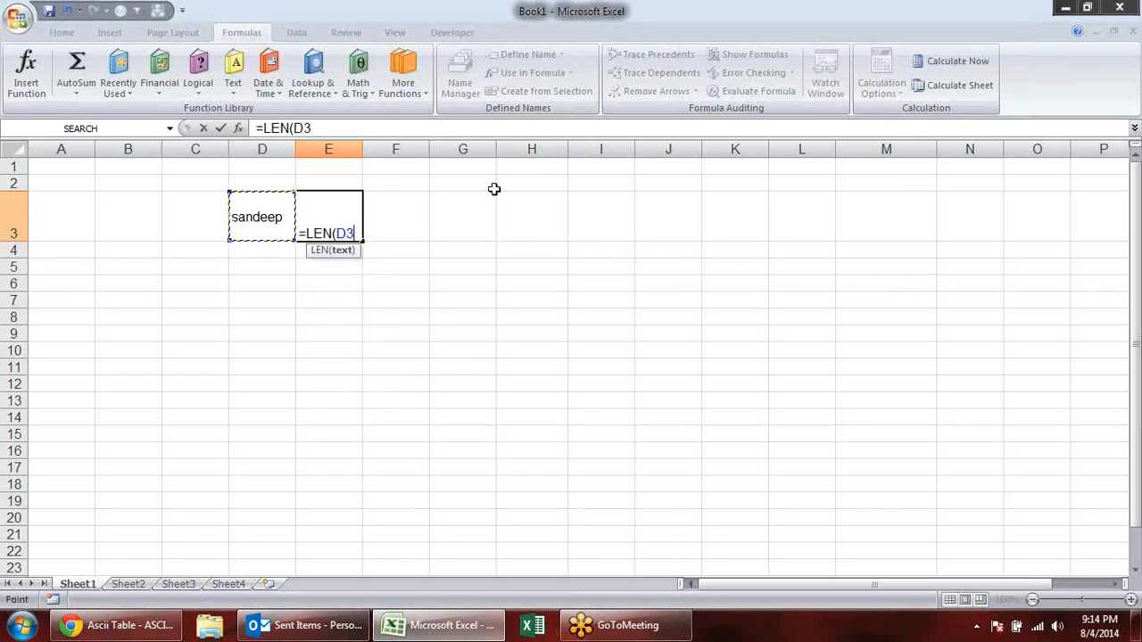
key(Return)
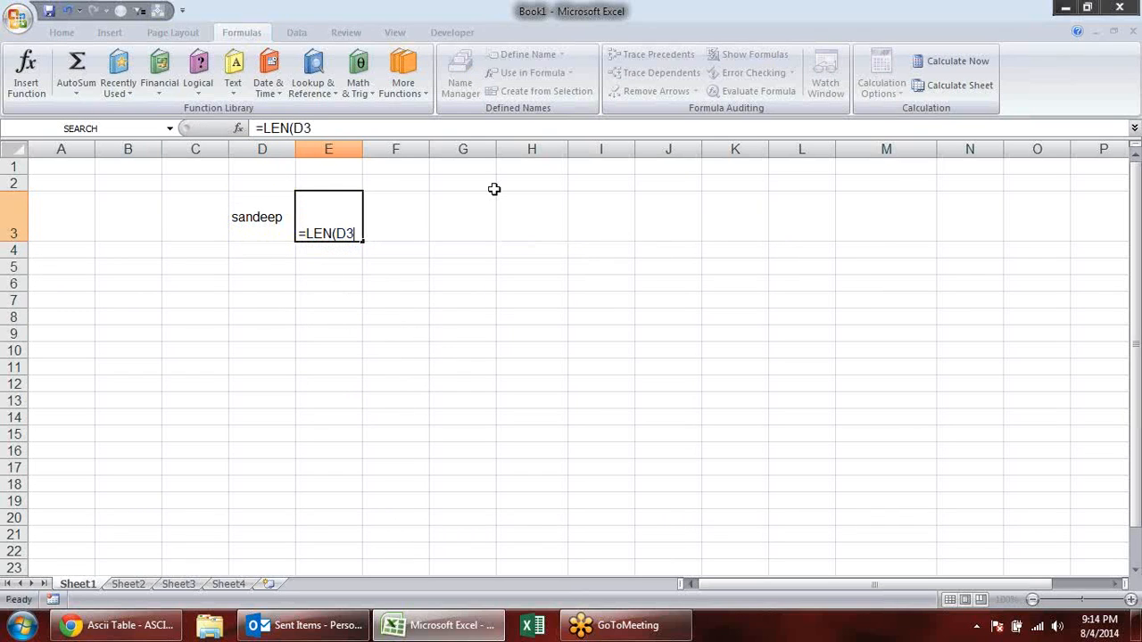
key(Down)
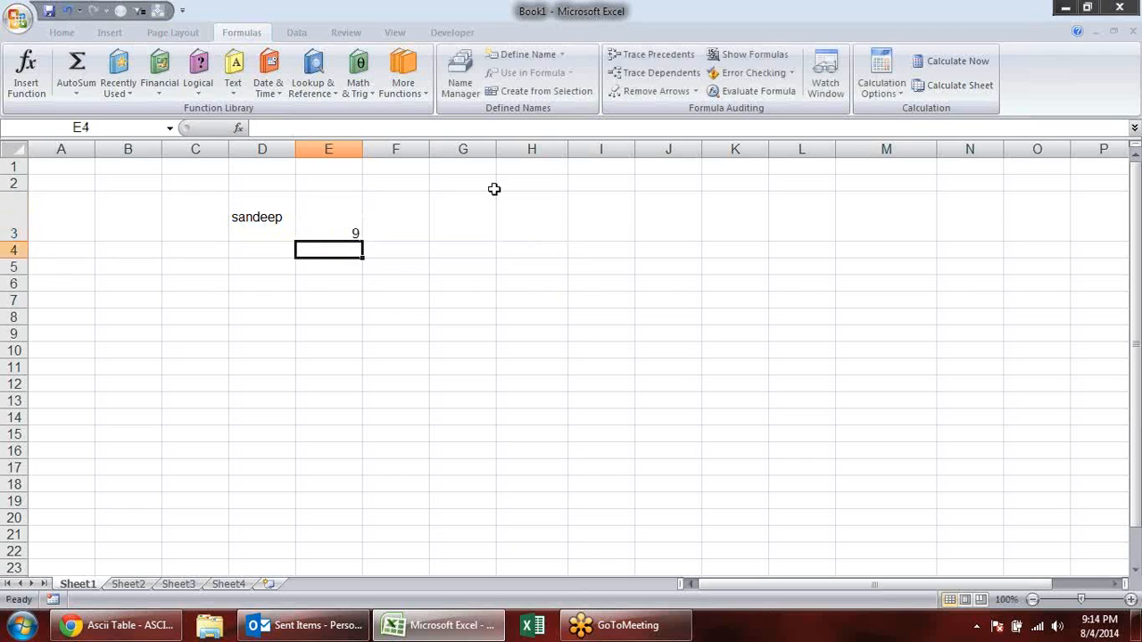
- Strip the line breaks from D3's text with the formula =CLEAN(D3) in E4
text(=clean)
key(Tab)
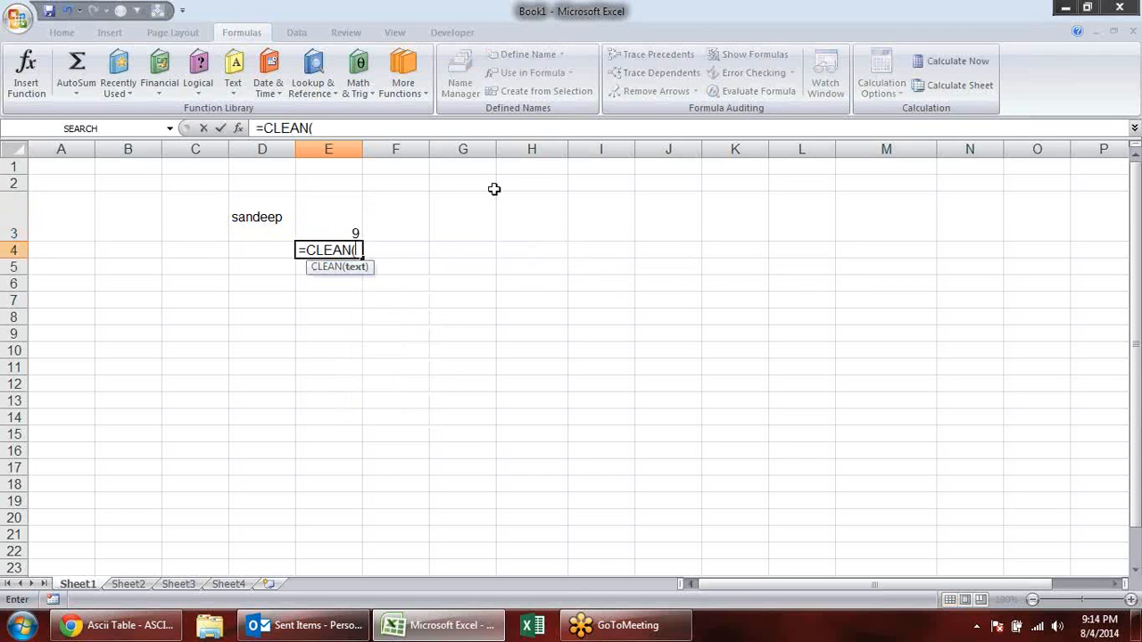
key(Up)
key(Left)
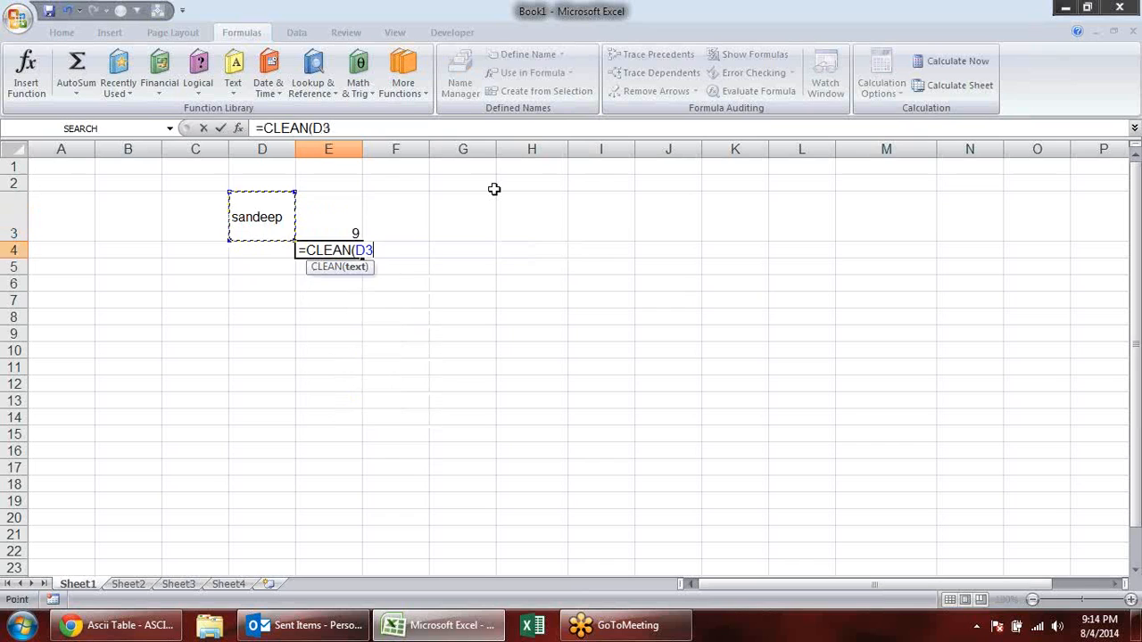
key(Return)
- Count the characters of the cleaned text with the formula =LEN(E4) in F4
key(Up)
key(Right)
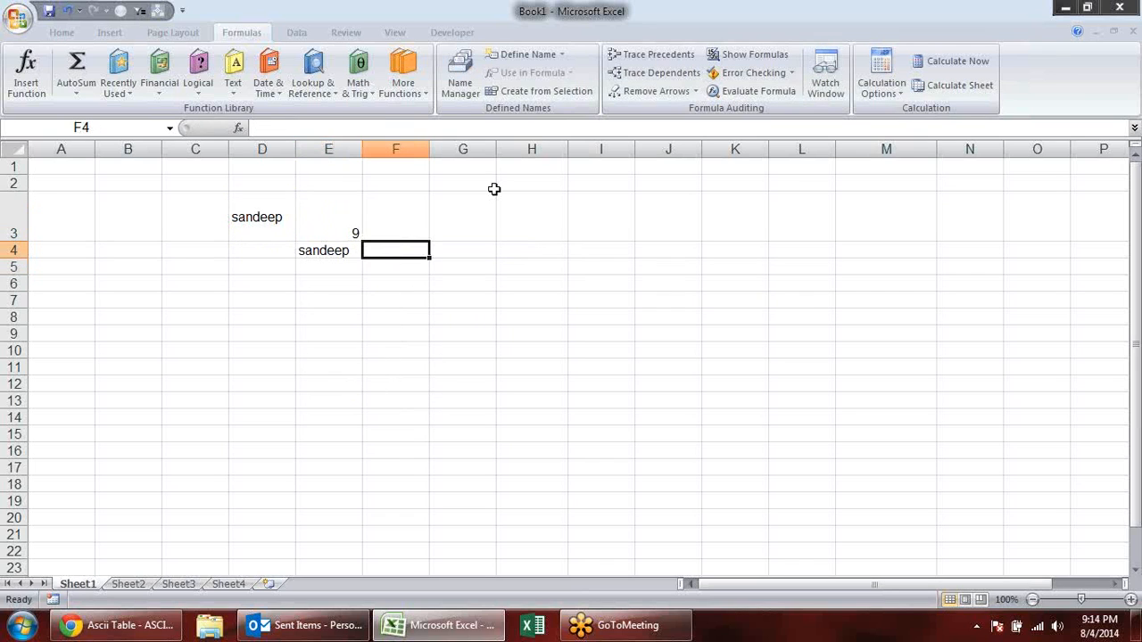
text(=len)
key(Tab)
key(Left)
key(Return)
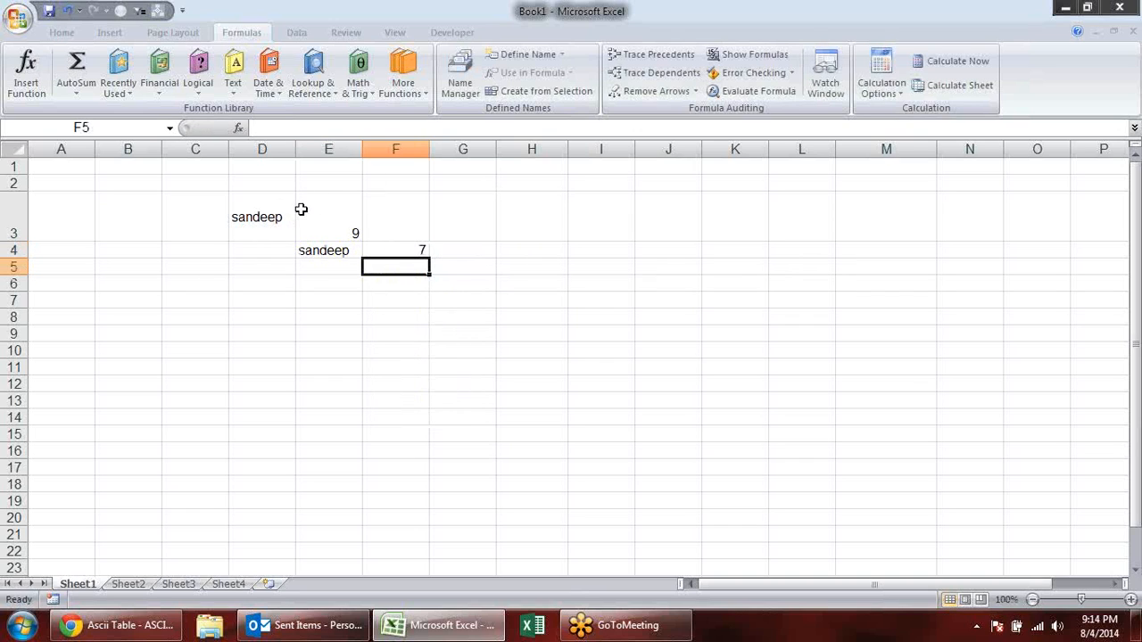
- Check the CLEAN formula in E4 and make the length result in F4 bold
click(336, 252)
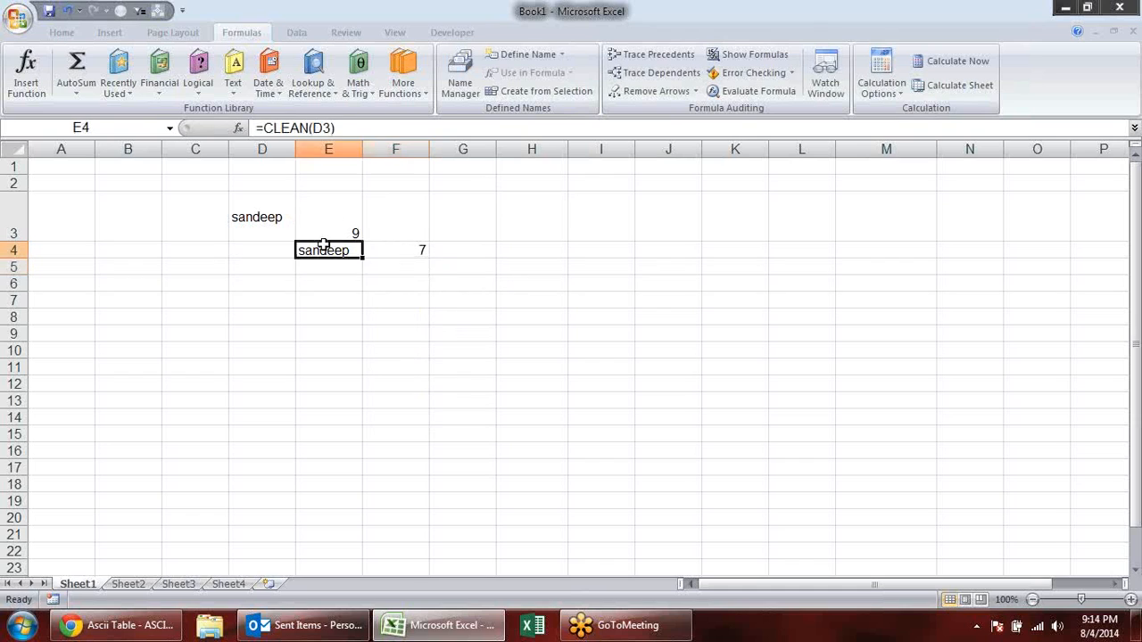
click(422, 251)
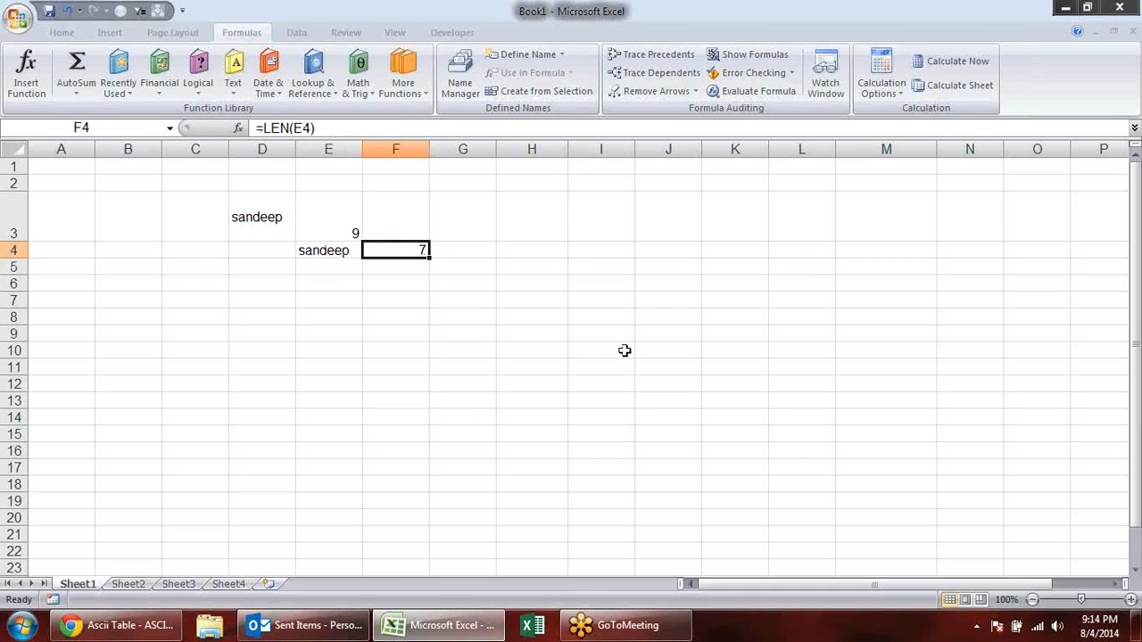
click(538, 304)
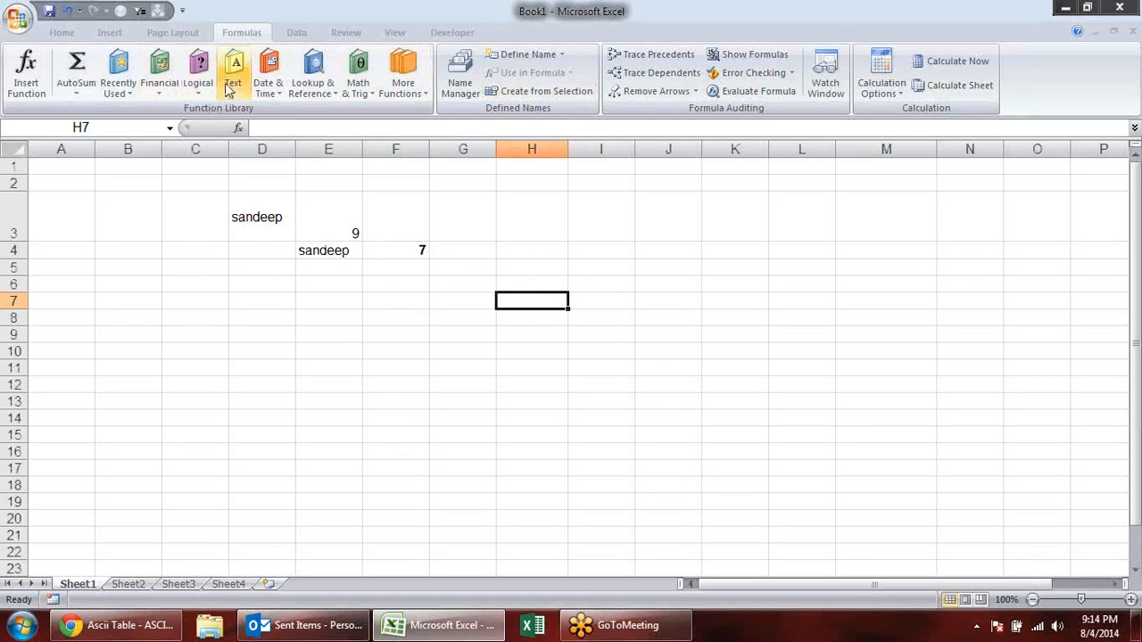
- Look up the CODE and CONCATENATE entries in the list of text functions
click(189, 91)
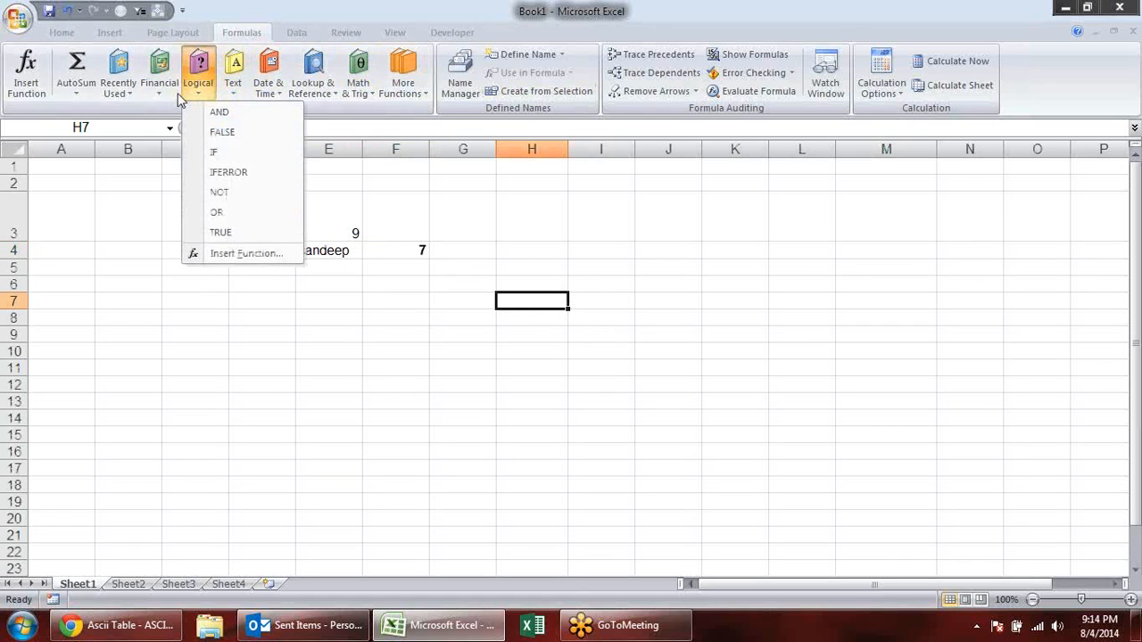
click(232, 89)
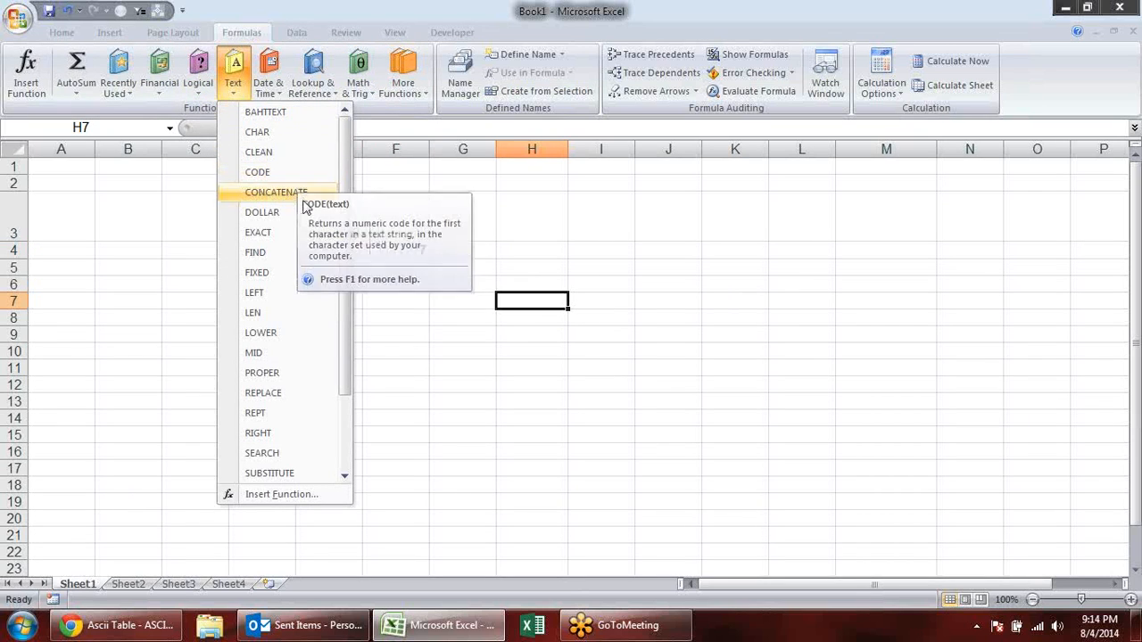
click(371, 317)
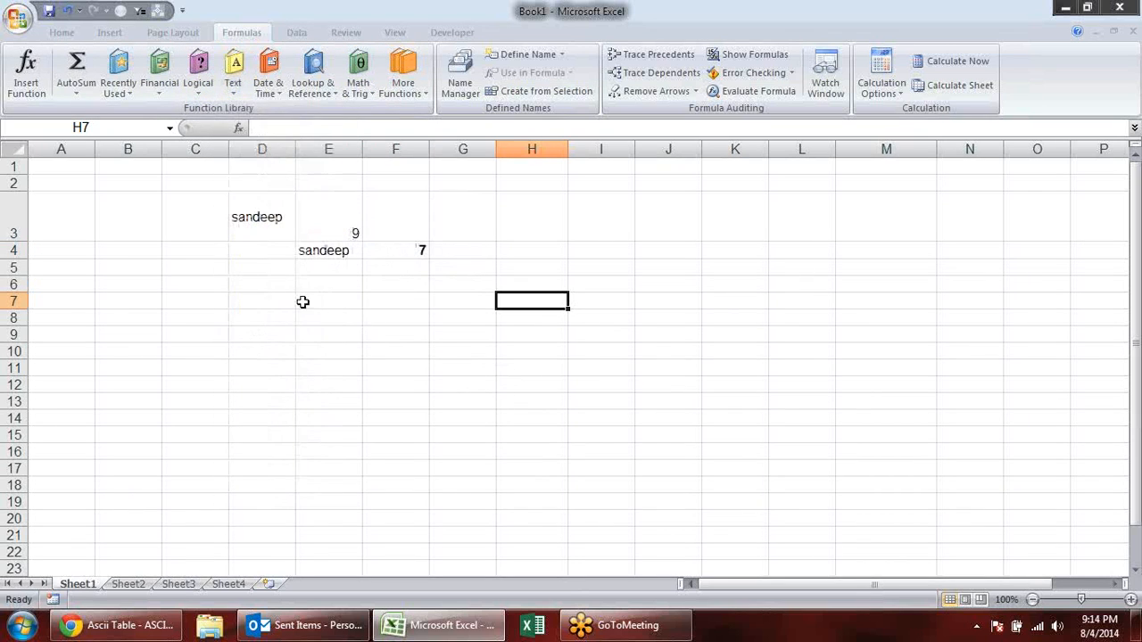
- Enter a first name in C7 and a surname in D7 as sample data for joining text
click(220, 300)
key(Tab)
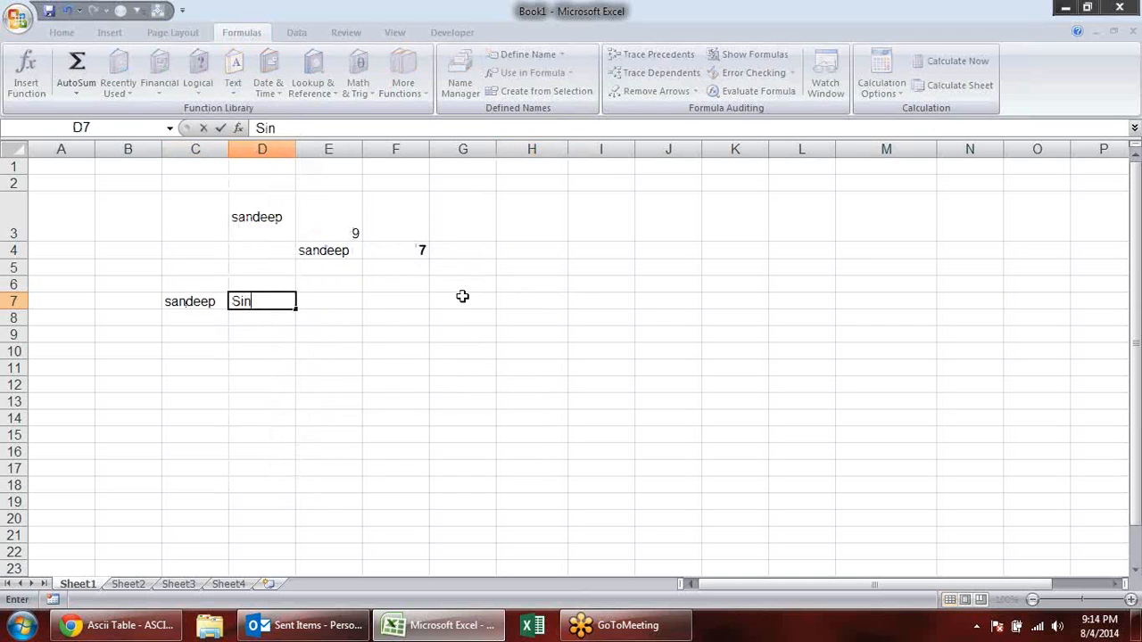
- Join the first name and surname with the formula =C7&D7 in E7
key(Tab)
text(=)
key(Left)
key(Left)
key(Left)
key(Right)
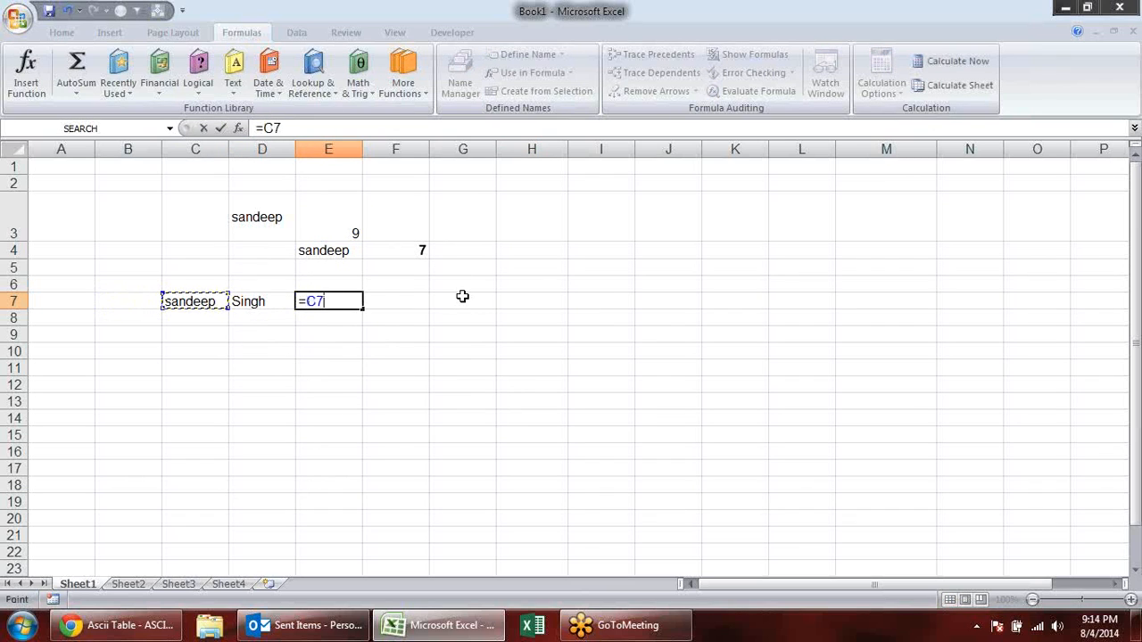
text(&)
key(Left)
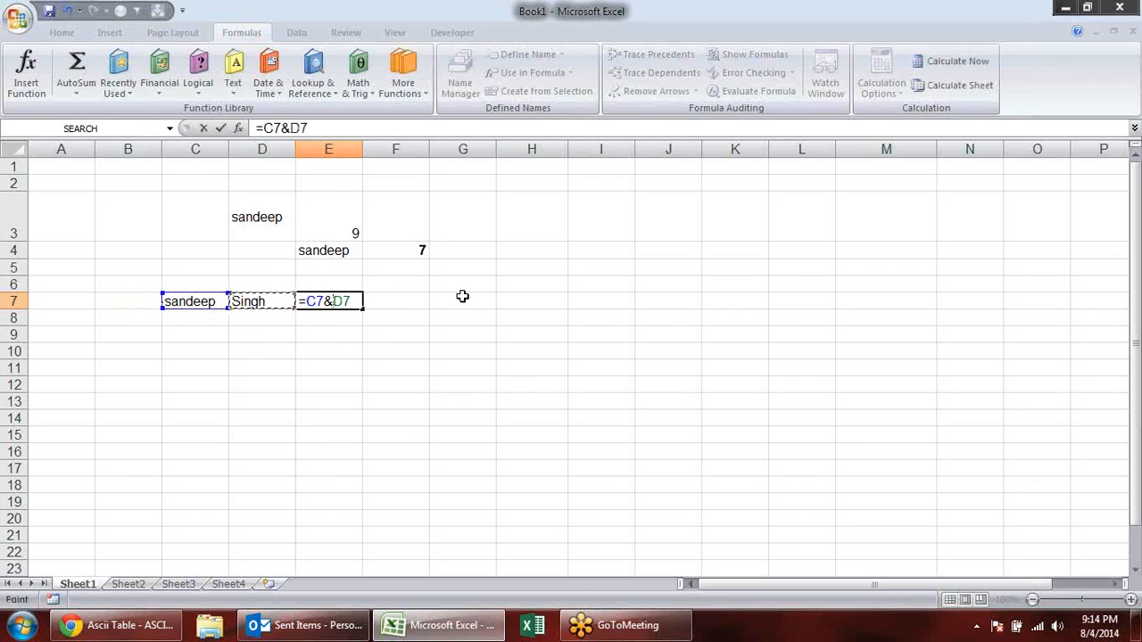
key(Return)
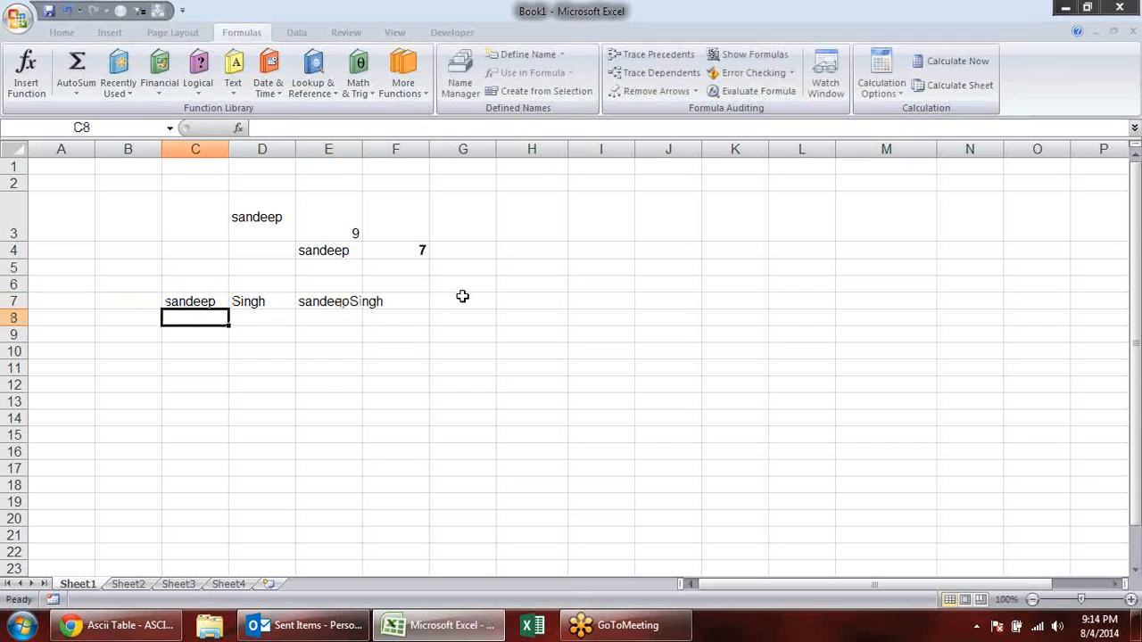
- Join the three text cells of row 7 with the formula =CONCATENATE(C7,D7,E7) in C9
key(Down)
text(=con)
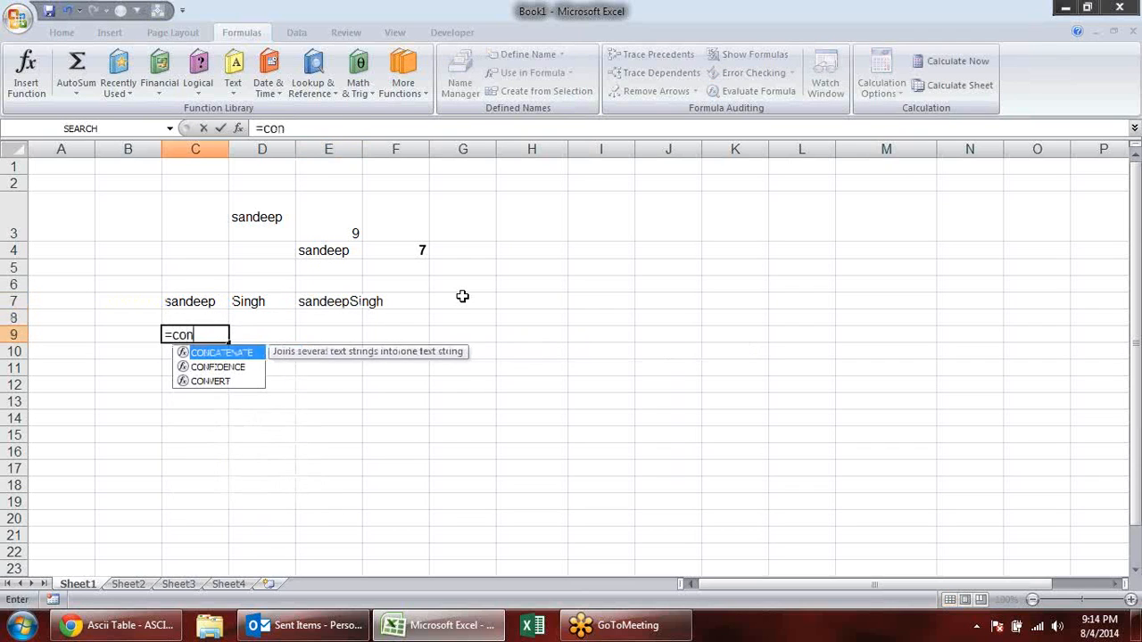
key(Tab)
click(186, 303)
text(,)
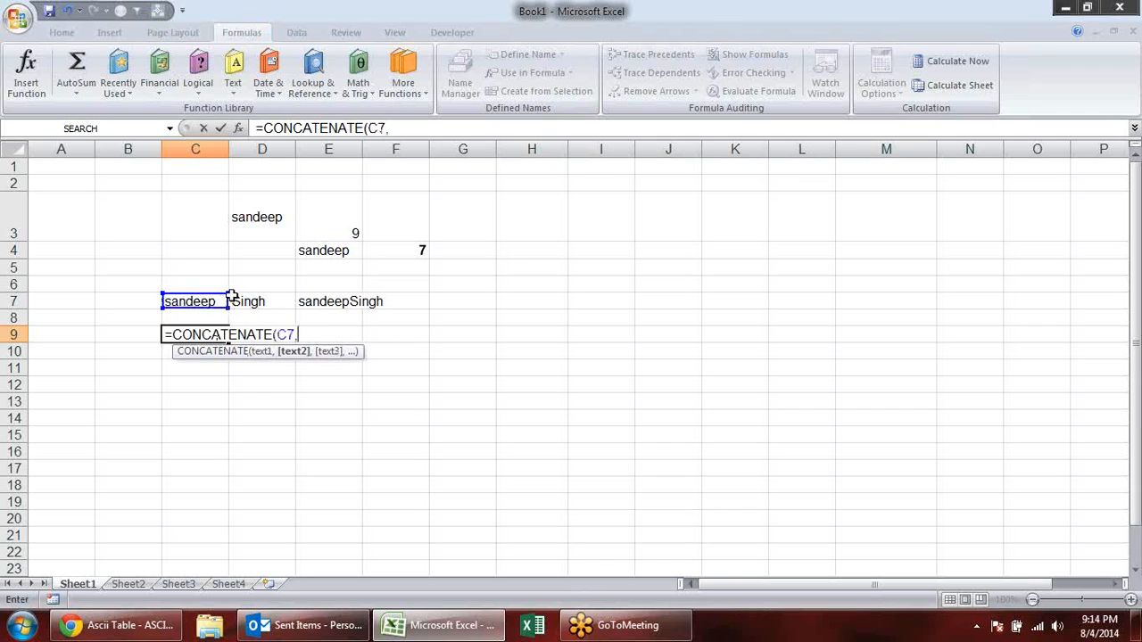
click(253, 301)
text(,)
click(344, 302)
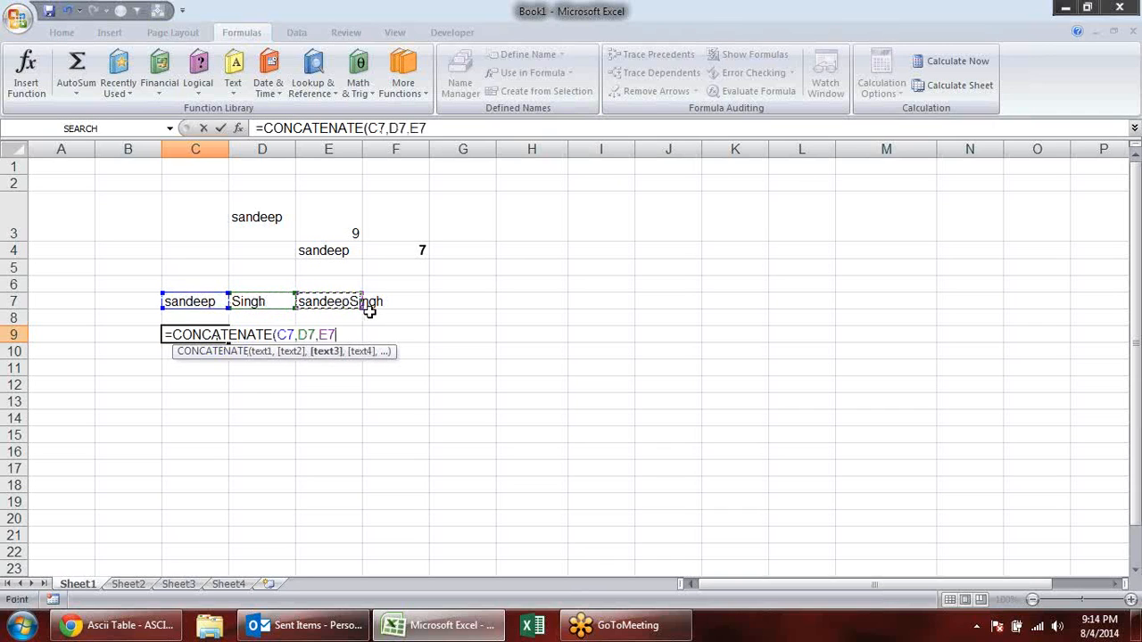
key(Return)
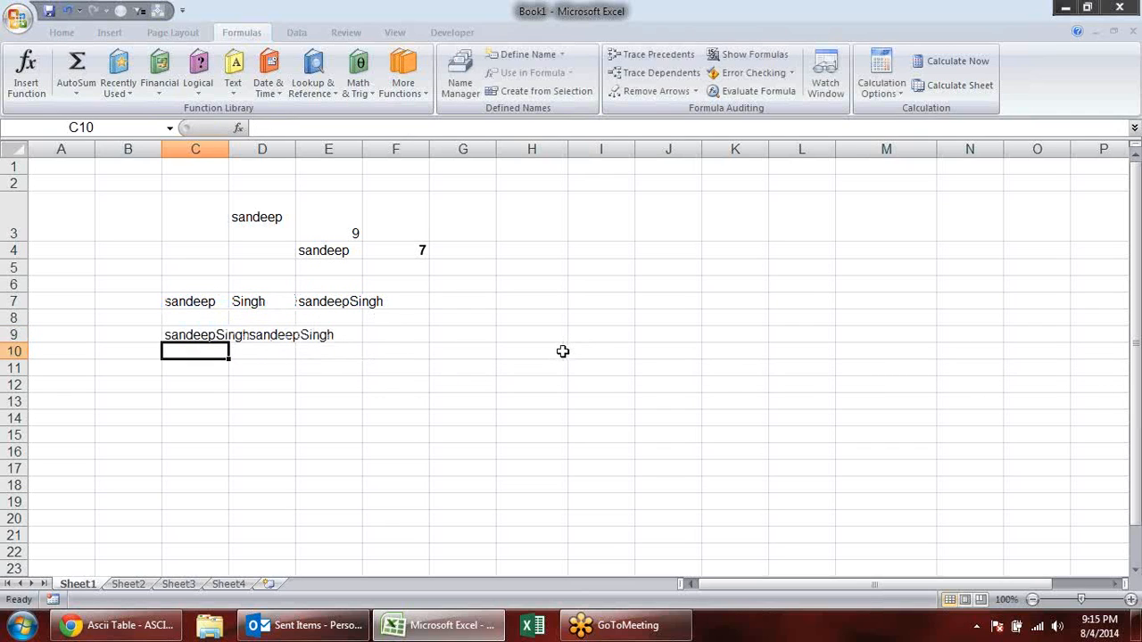
text(=)
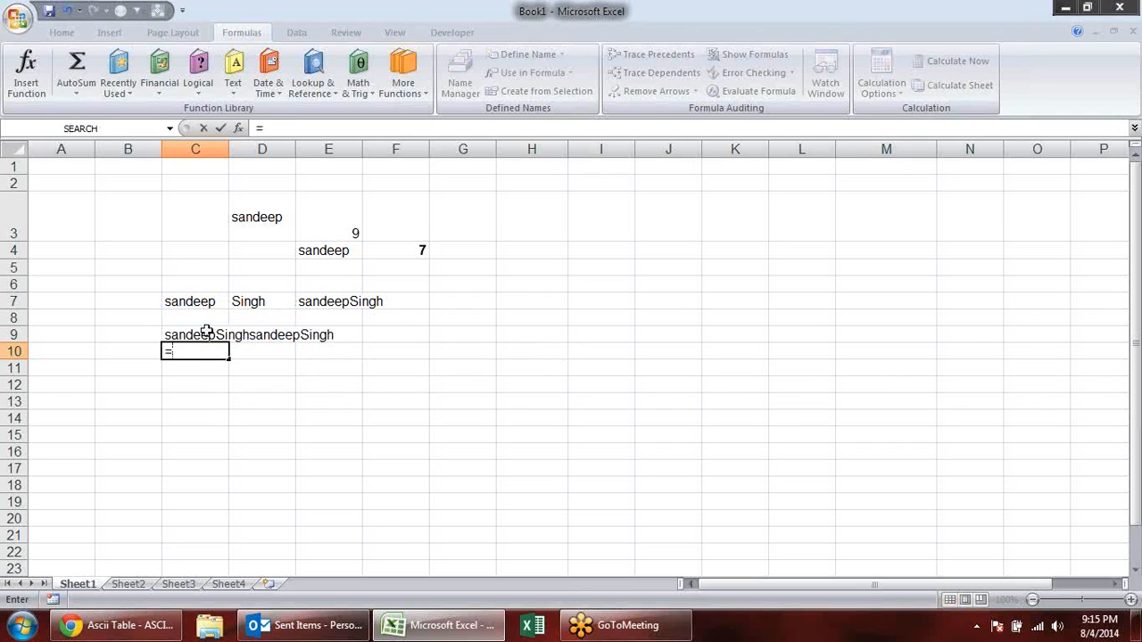
click(200, 302)
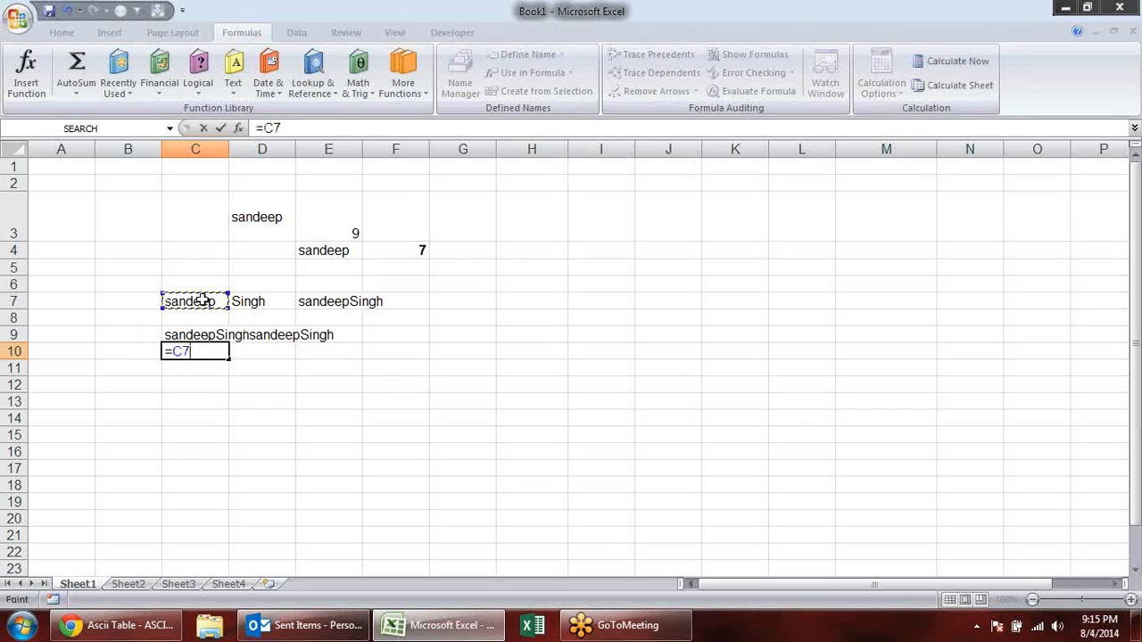
key(BackSpace)
key(BackSpace)
key(BackSpace)
- Join the first name and surname with a space between them using =CONCATENATE(C7," ",D7) in C10
text(=CONCATENATE()
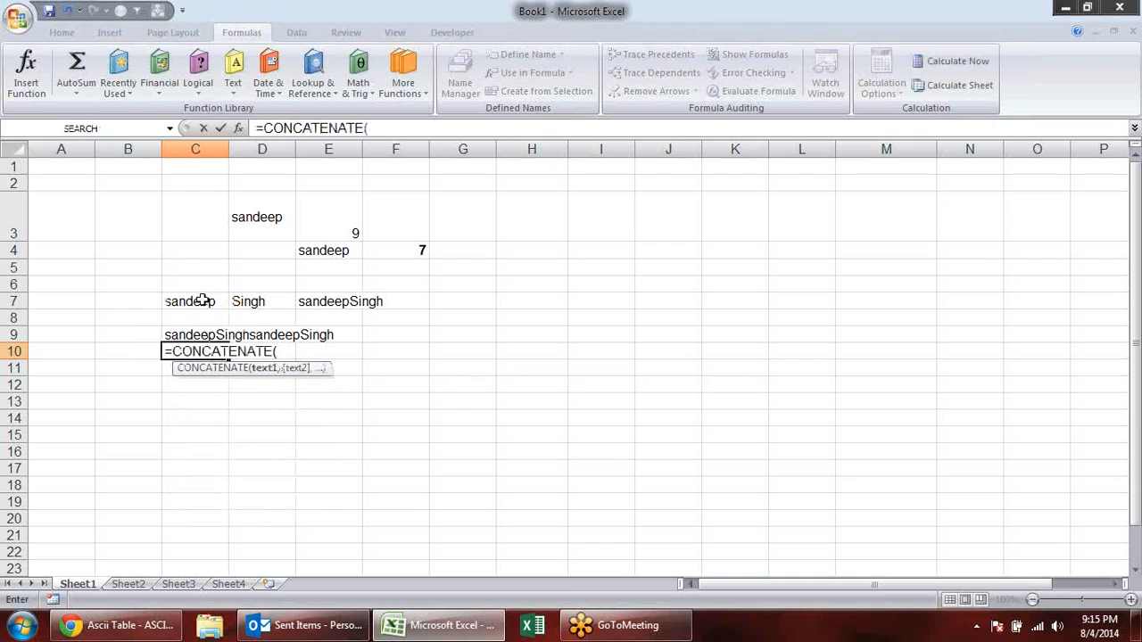
click(171, 301)
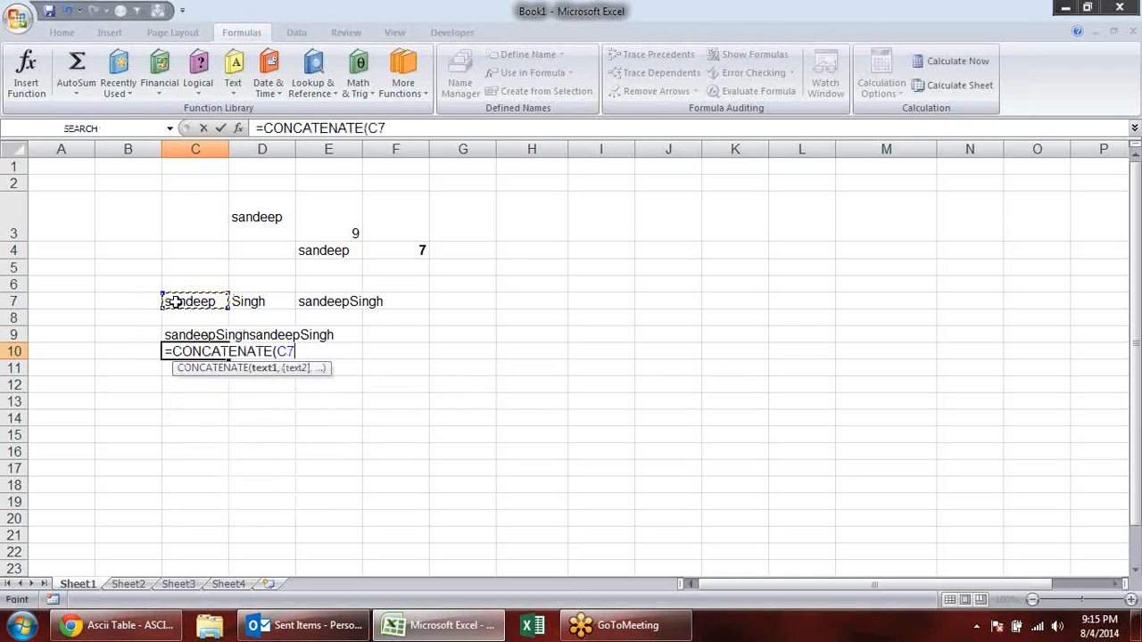
text(,)
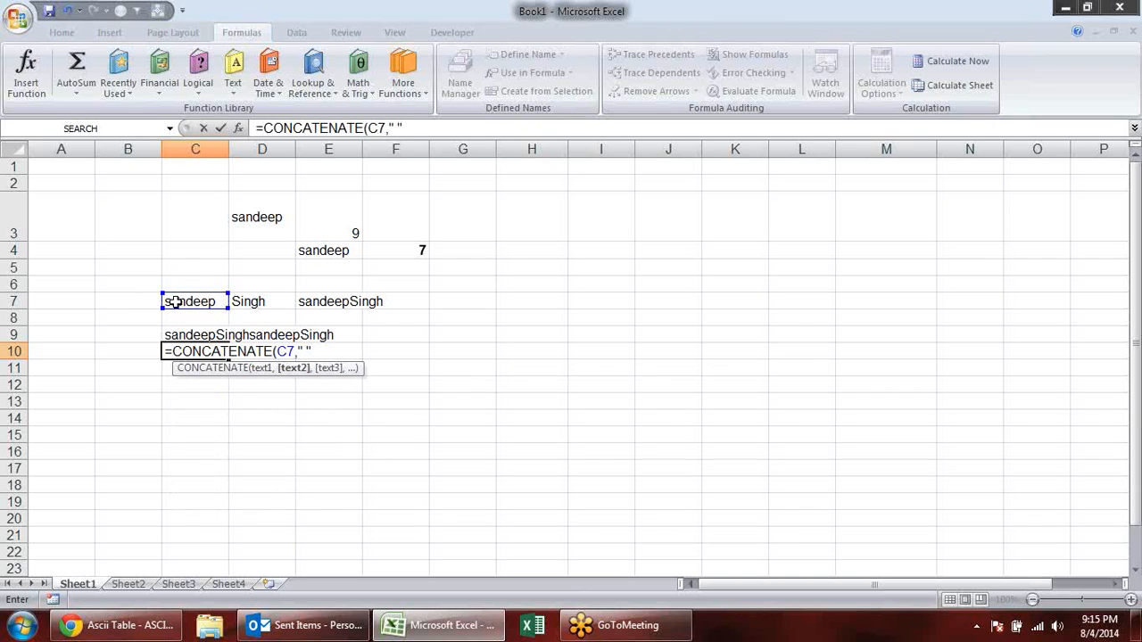
text(" ",)
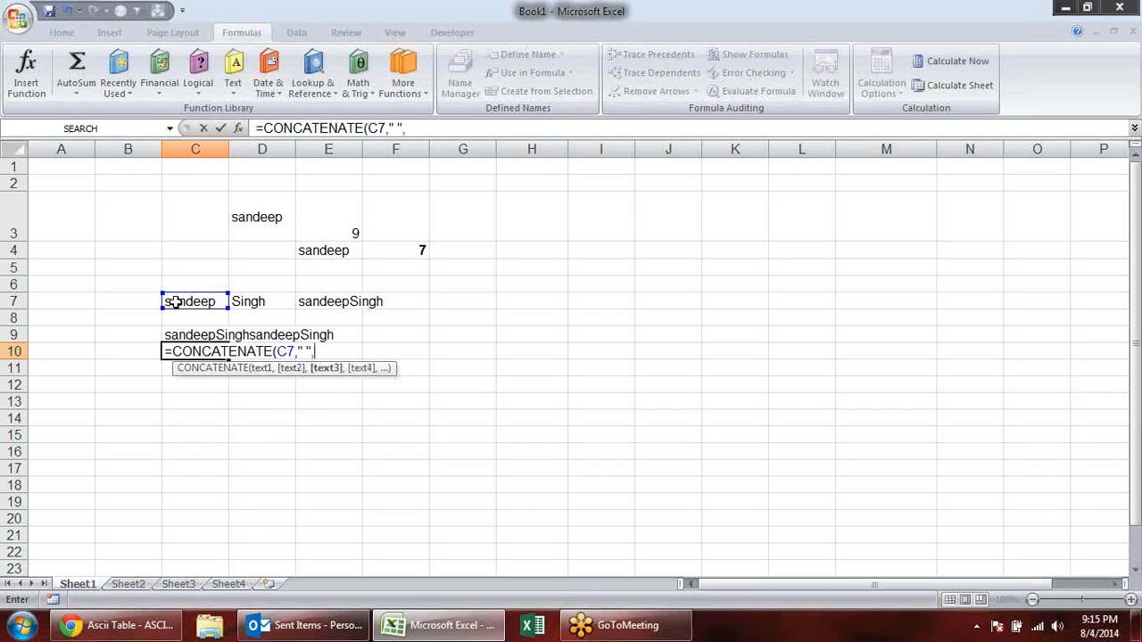
click(272, 308)
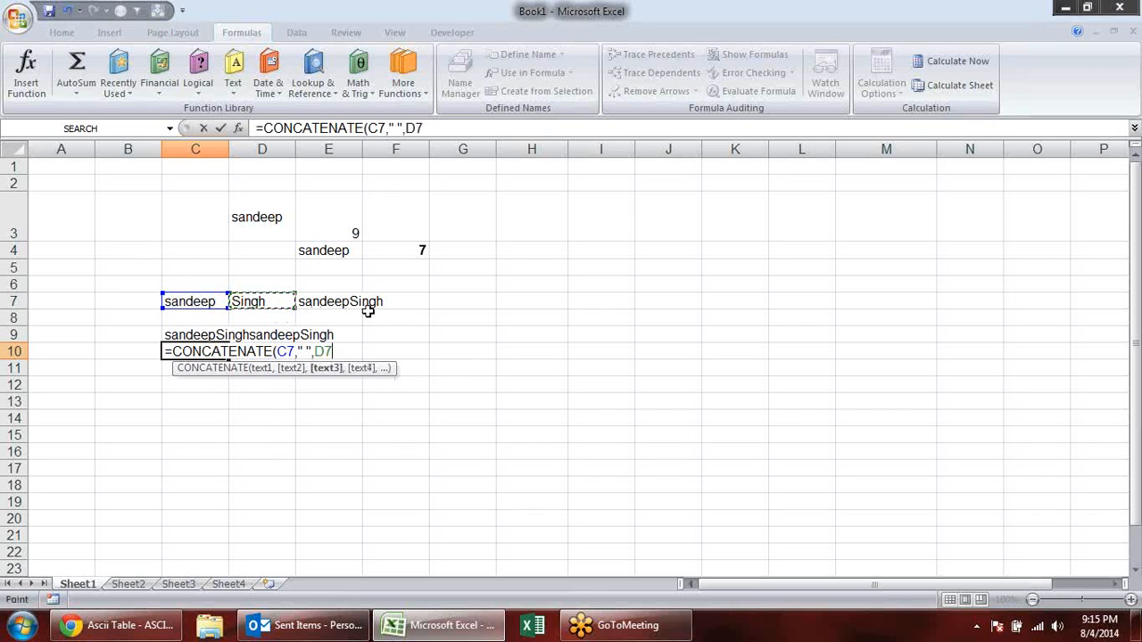
key(Return)
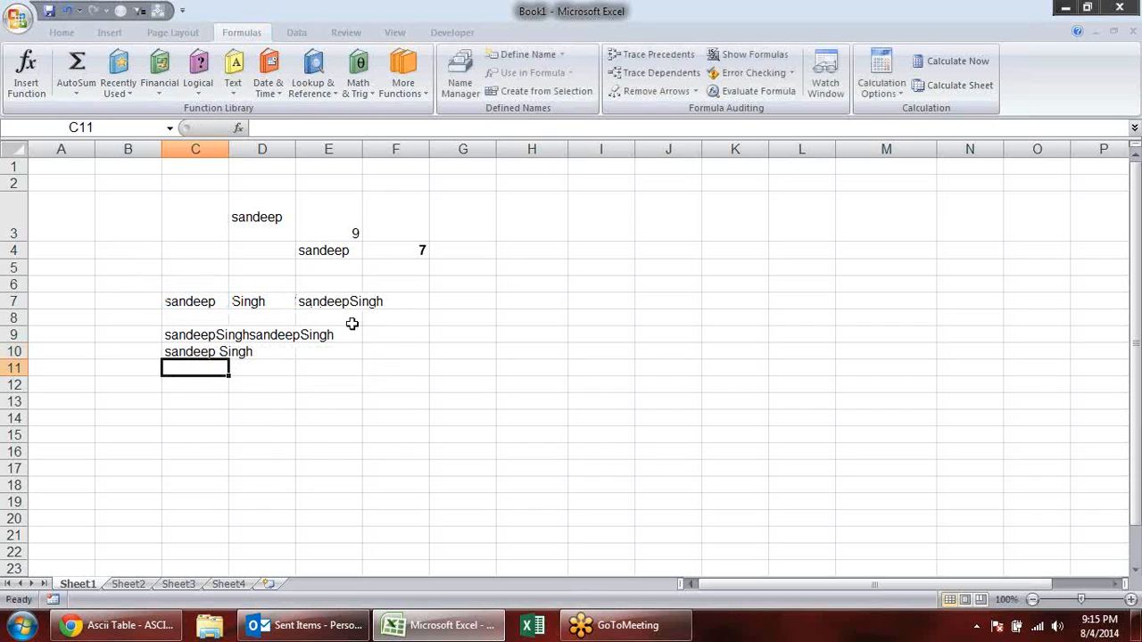
- Clear the text-joining examples in A6:G11 and look up the DOLLAR entry in the list of text functions
drag(82, 290, 498, 377)
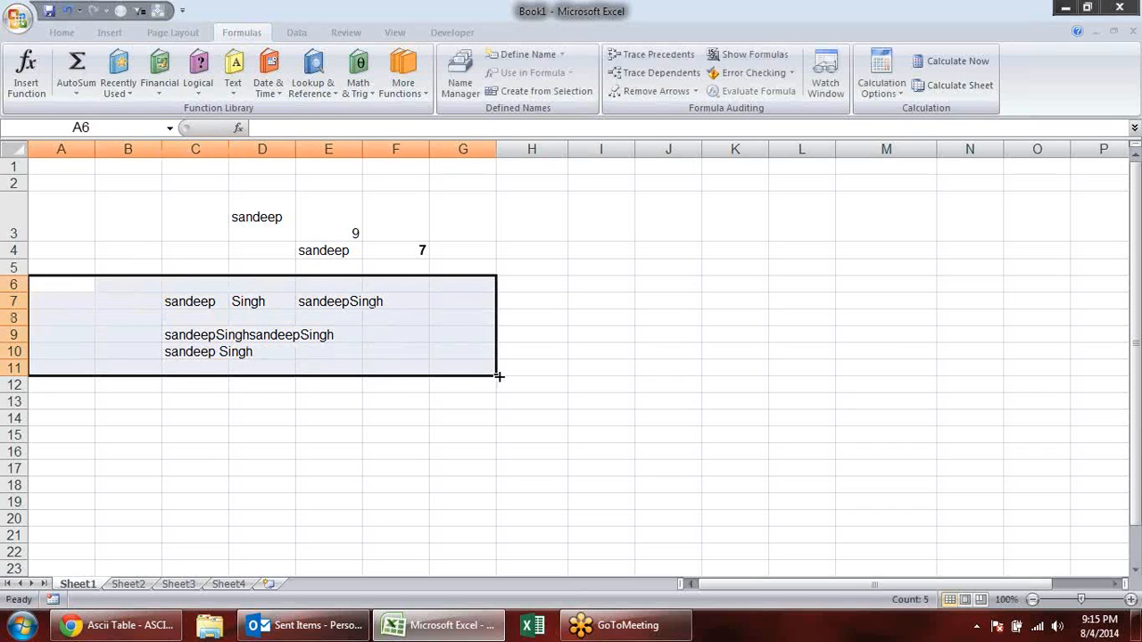
key(Delete)
click(288, 337)
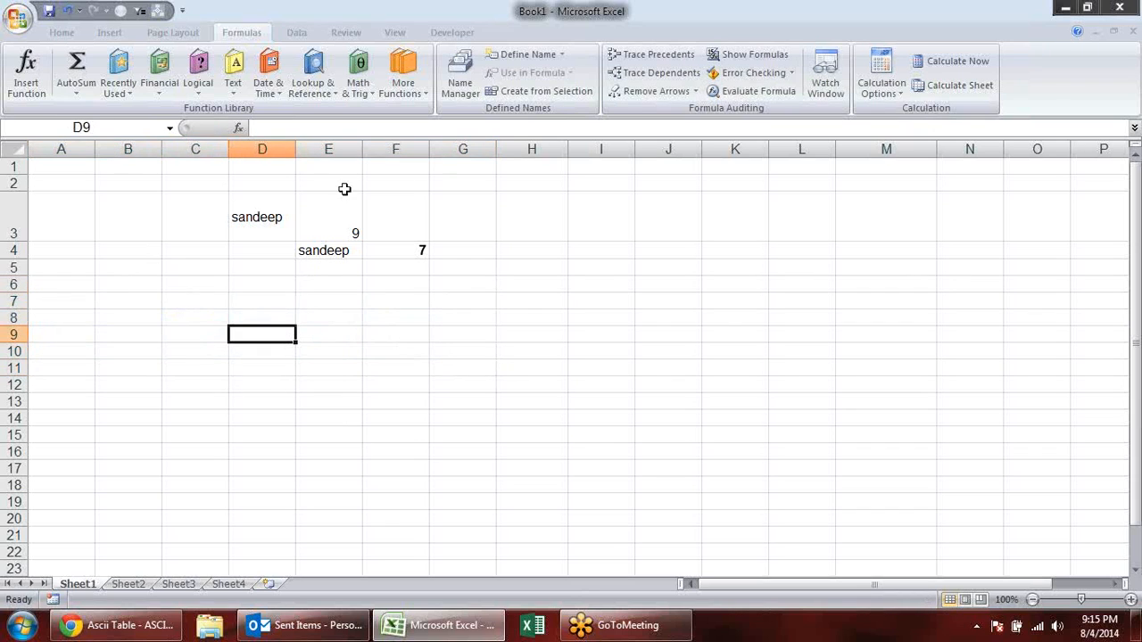
click(231, 89)
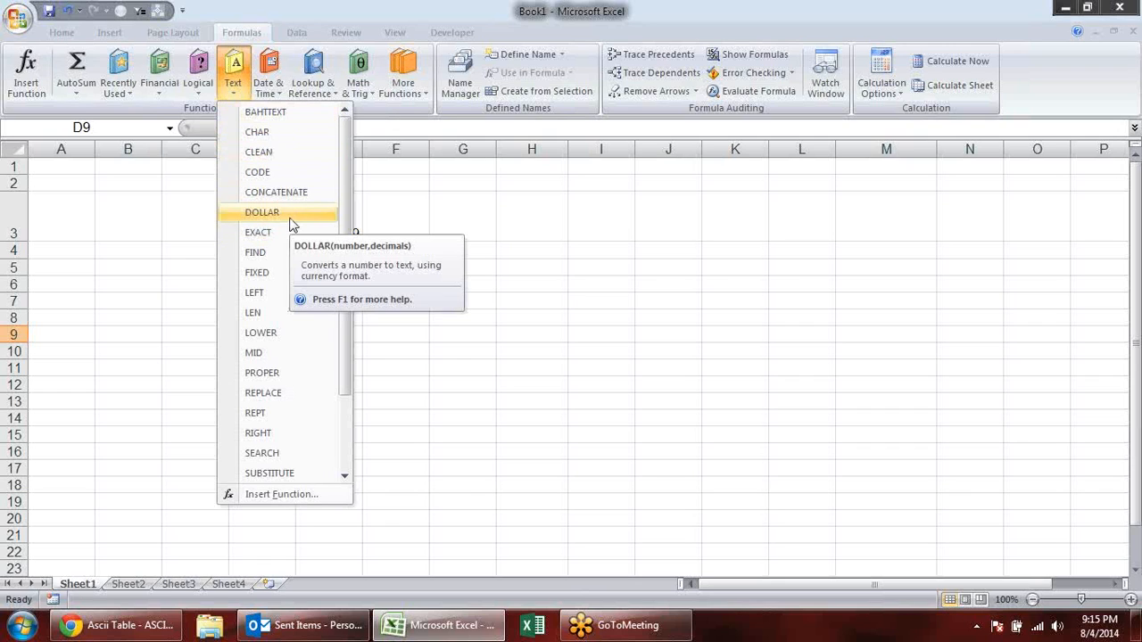
click(516, 328)
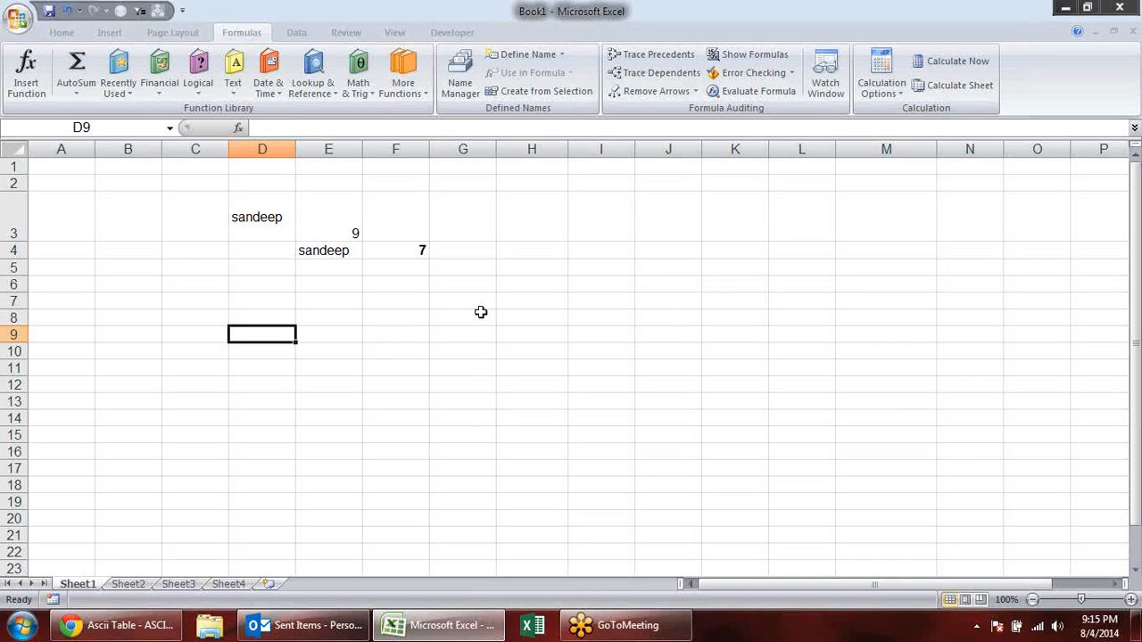
- Enter the sample number 2563 in D7
click(248, 305)
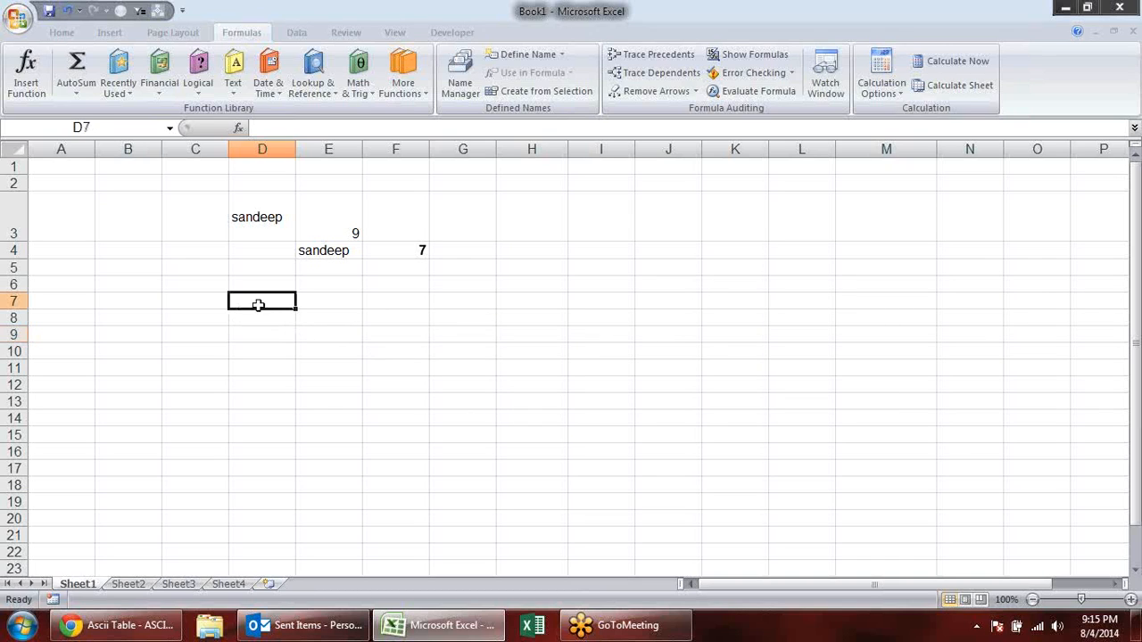
click(317, 300)
click(275, 301)
text(2563)
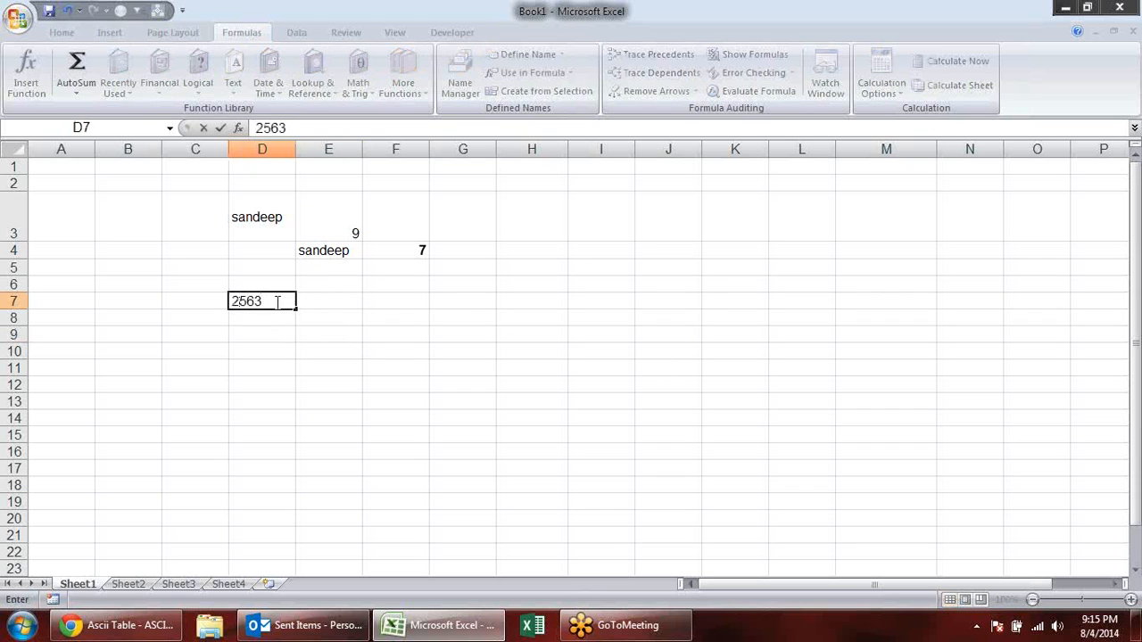
key(Return)
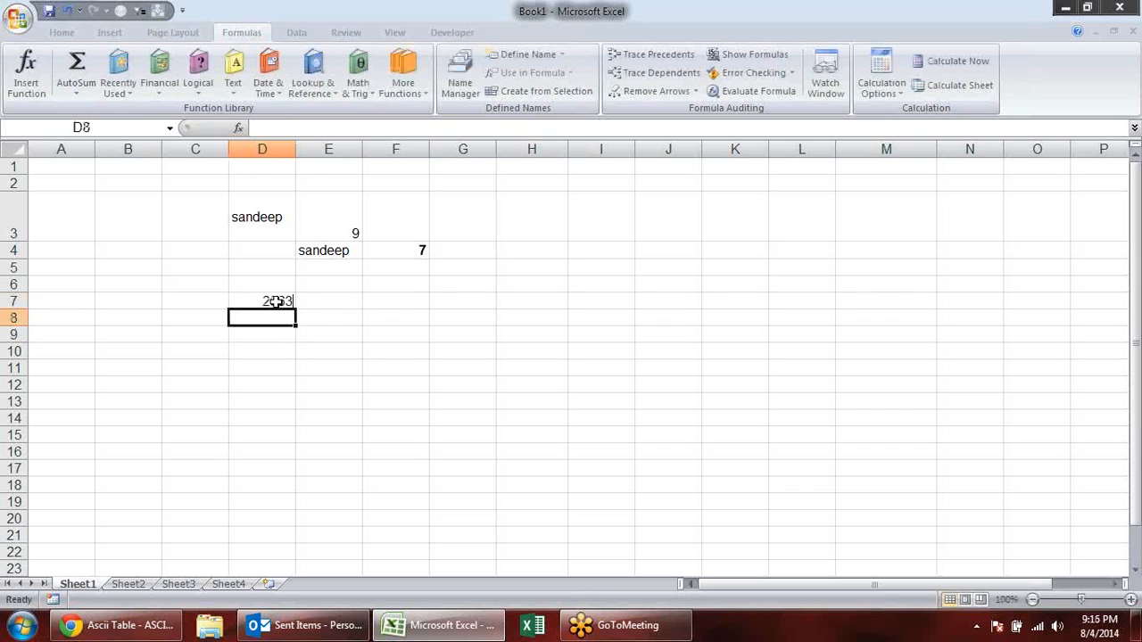
- Format the number from D7 as six-digit text with the formula =TEXT(D7,"000000") in E7
key(Up)
key(Right)
text(=)
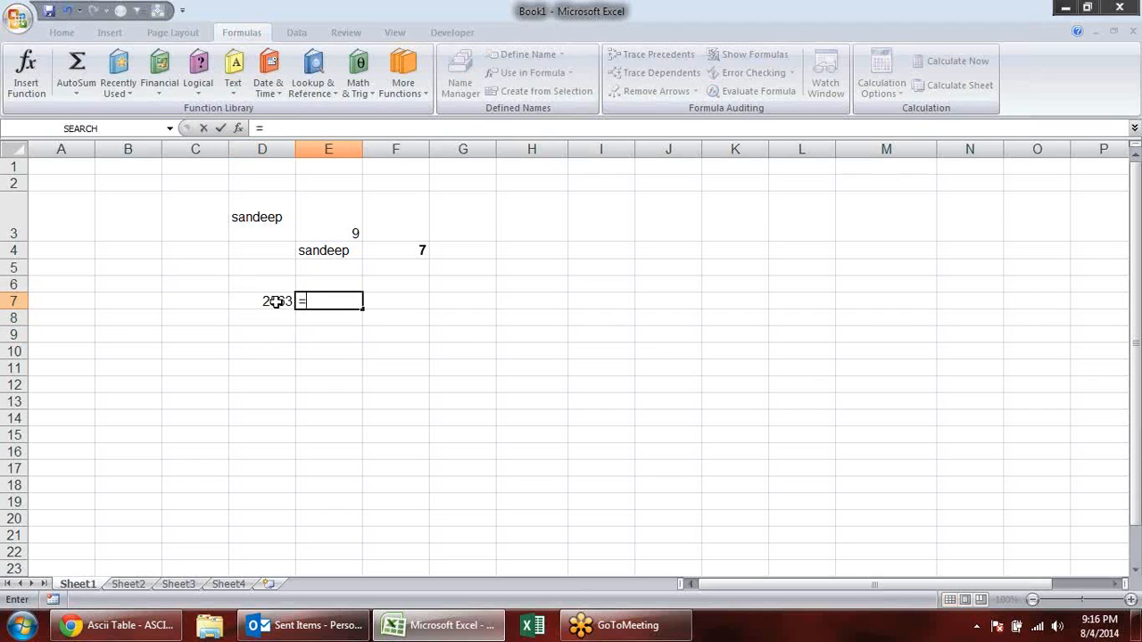
text(tex)
key(Tab)
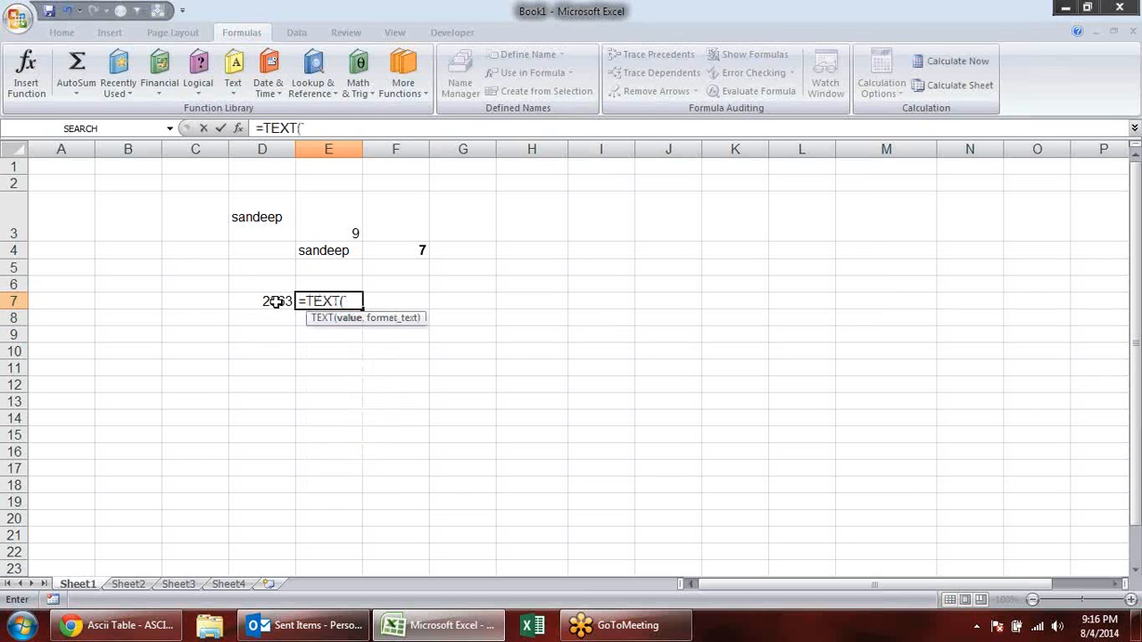
click(257, 301)
text(,"00000)
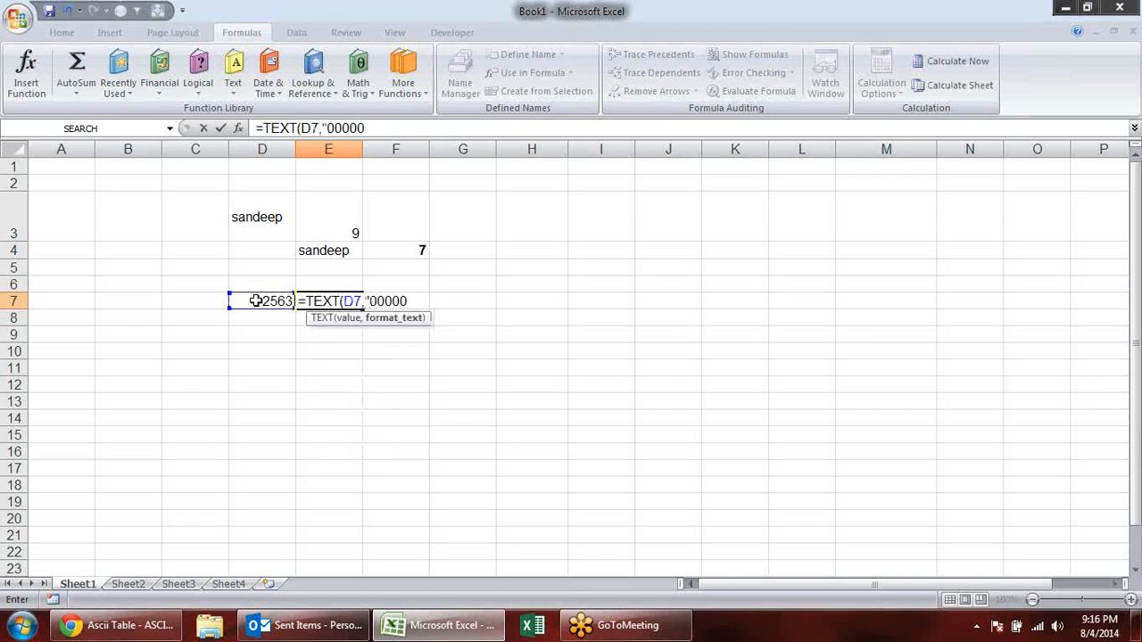
text(01111111111111111111)
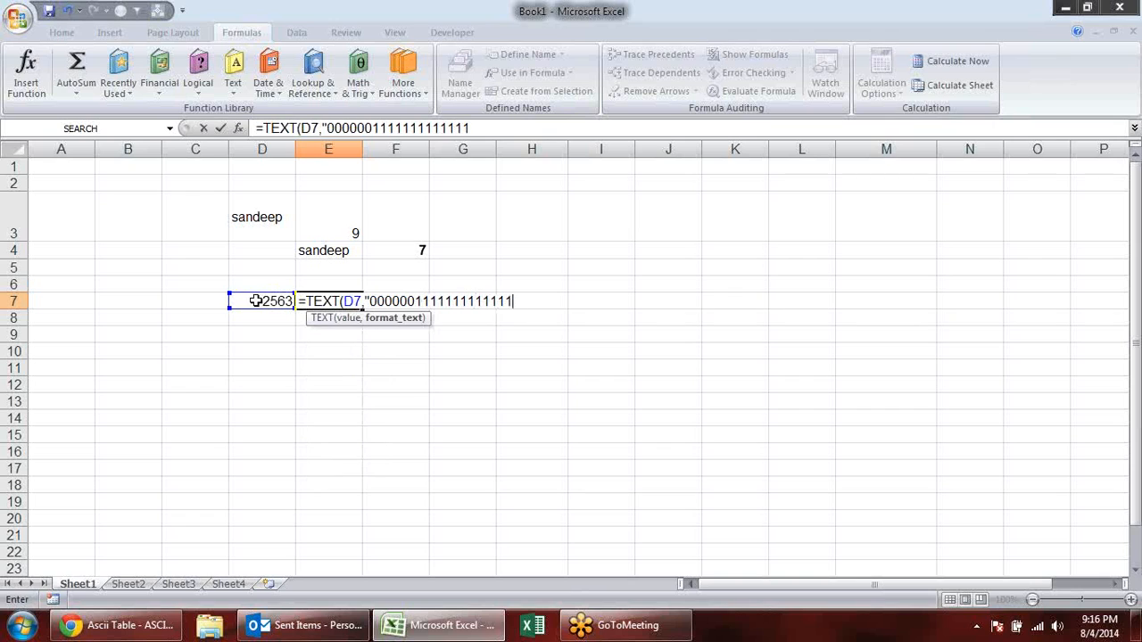
key(BackSpace)
key(BackSpace)
key(BackSpace)
key(BackSpace)
key(BackSpace)
key(BackSpace)
key(BackSpace)
key(BackSpace)
key(BackSpace)
key(BackSpace)
key(BackSpace)
key(BackSpace)
key(BackSpace)
key(BackSpace)
key(BackSpace)
key(BackSpace)
key(BackSpace)
key(BackSpace)
key(BackSpace)
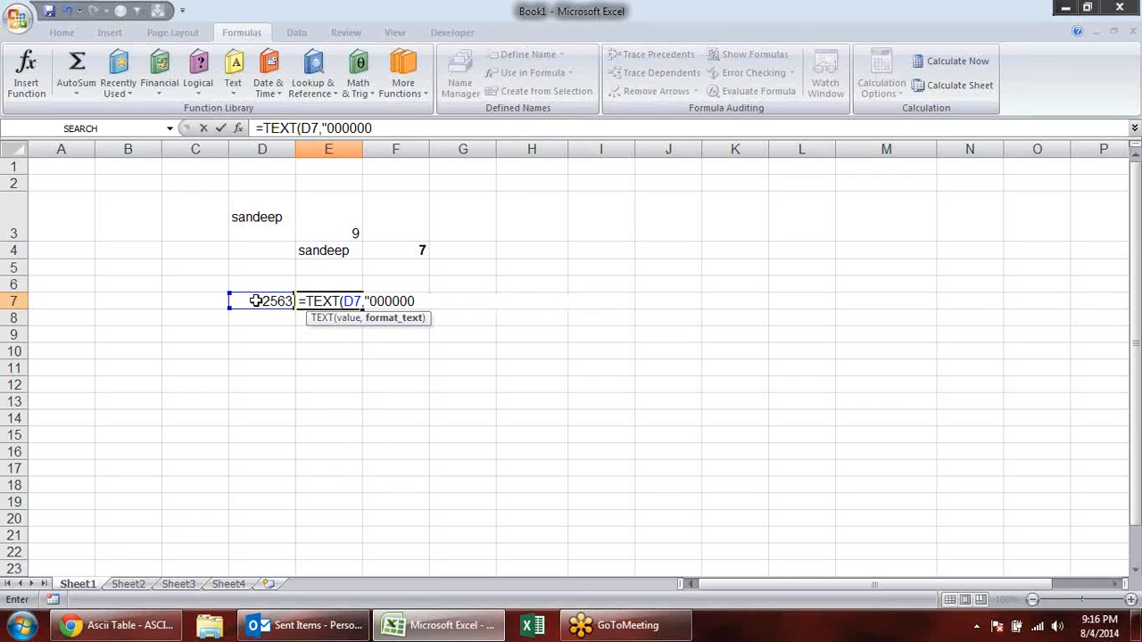
text("))
key(Return)
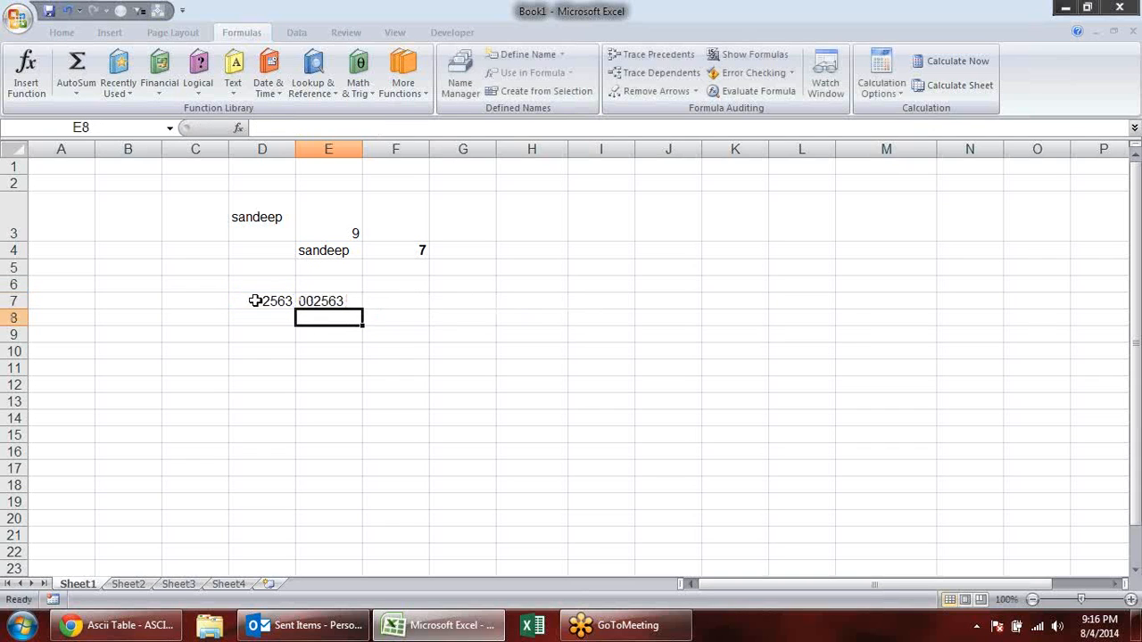
- Copy the TEXT result in E7 and paste it as values only into G9
click(326, 301)
key(ctrl+c)
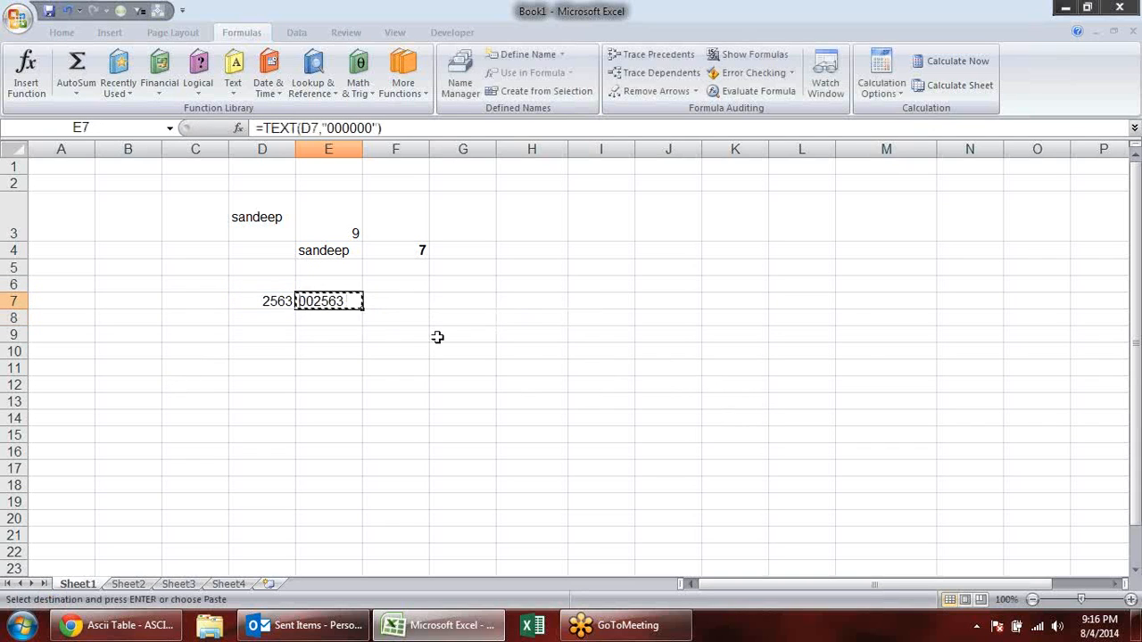
click(437, 337)
key(alt+e)
key(s)
key(v)
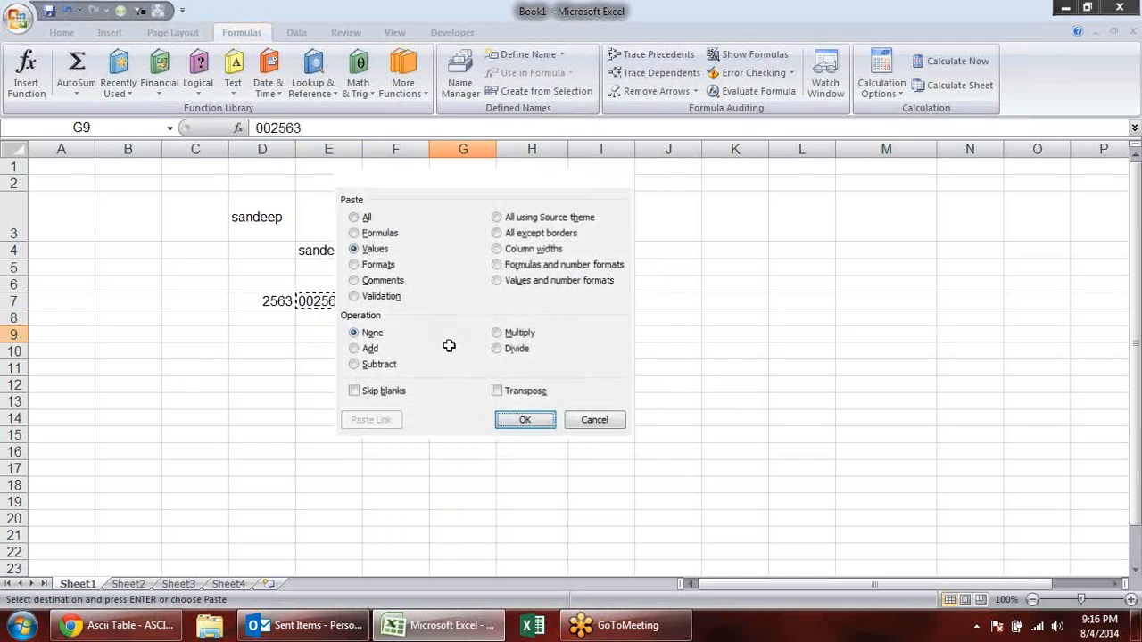
key(Return)
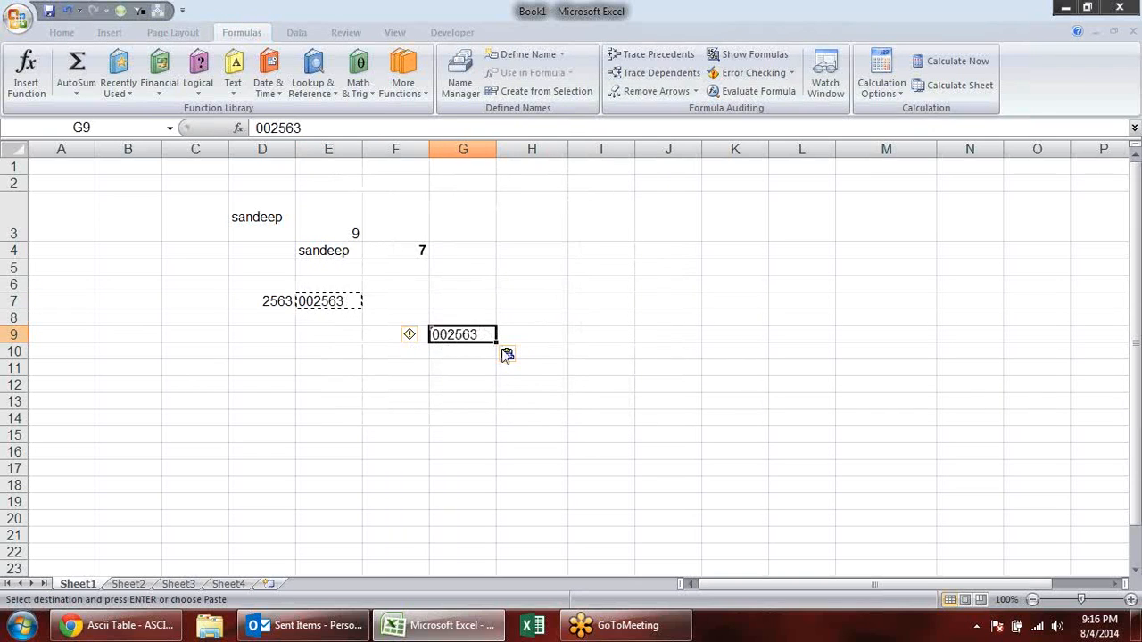
key(F2)
key(Escape)
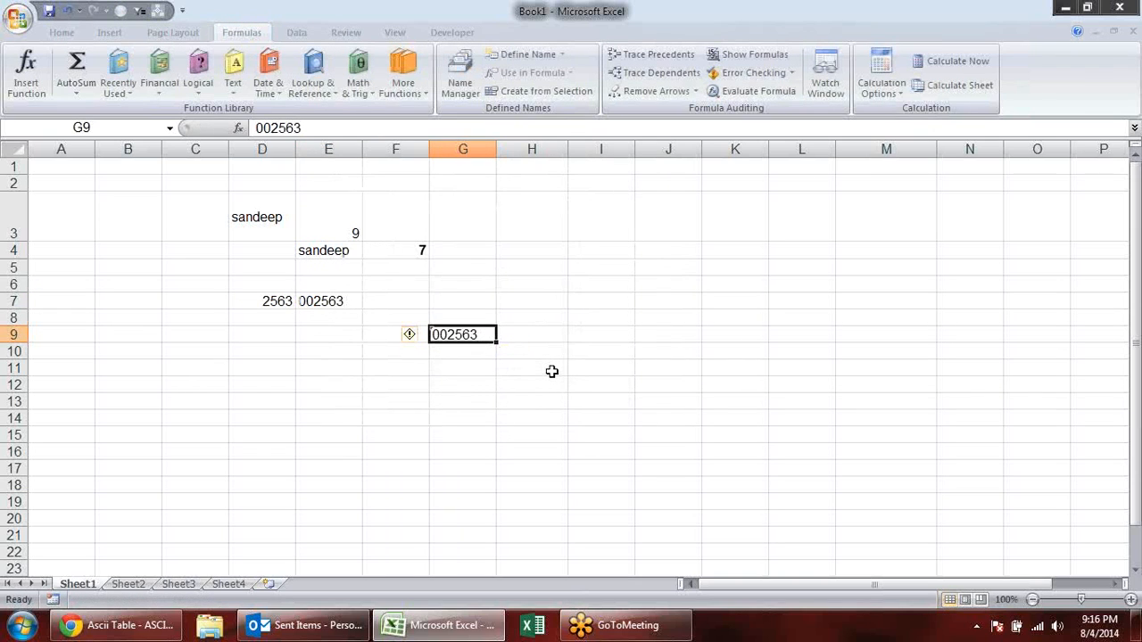
- Clear the TEXT function example from the range C6:I12
drag(199, 285, 566, 381)
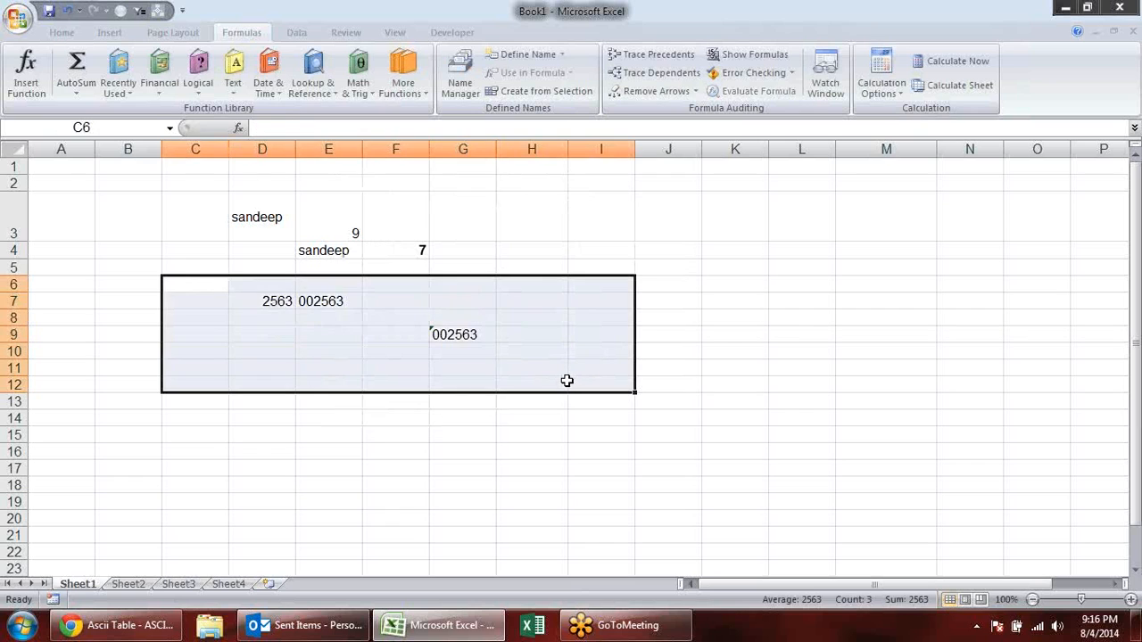
key(Delete)
click(234, 301)
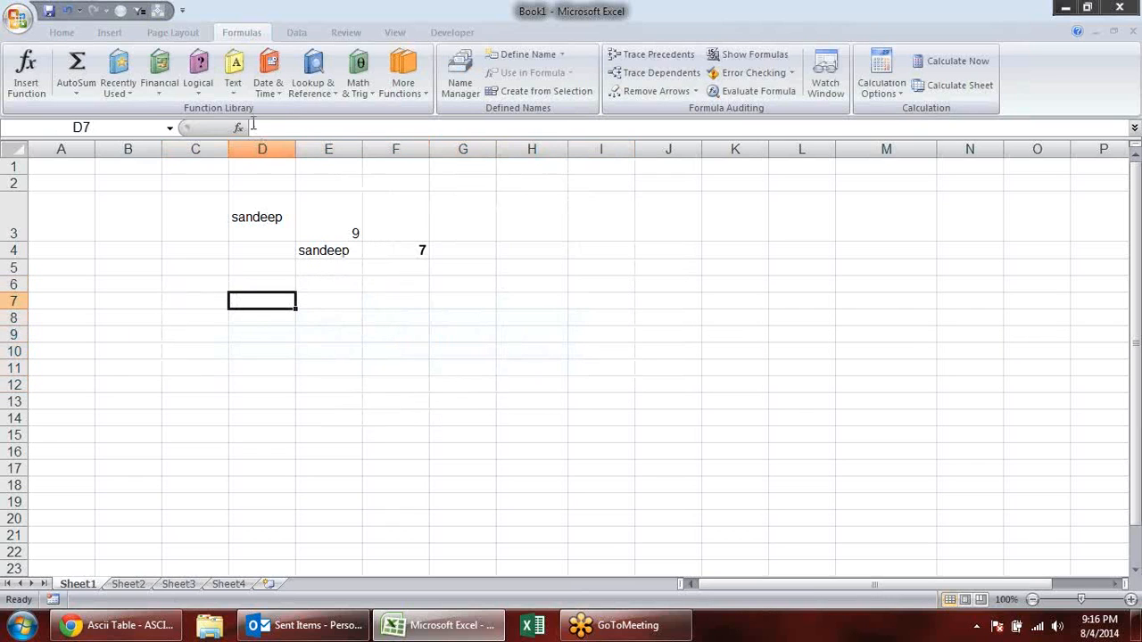
- Convert the number in F4 to currency text with the formula =DOLLAR(F4) in H4
click(233, 72)
click(523, 261)
click(509, 249)
text(=)
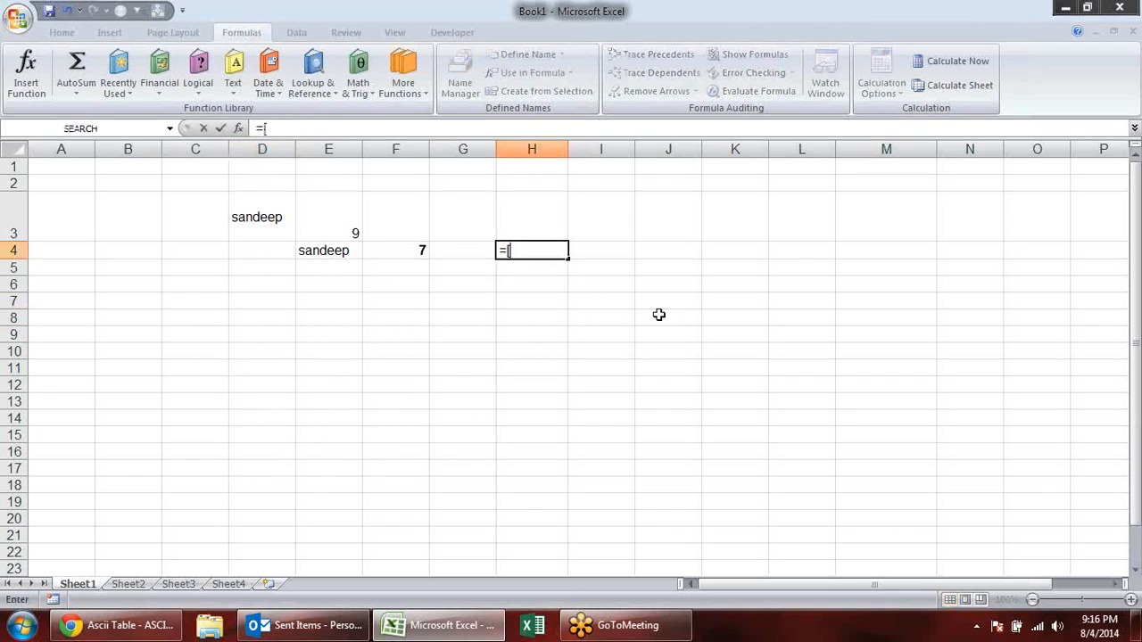
text(dol)
key(Tab)
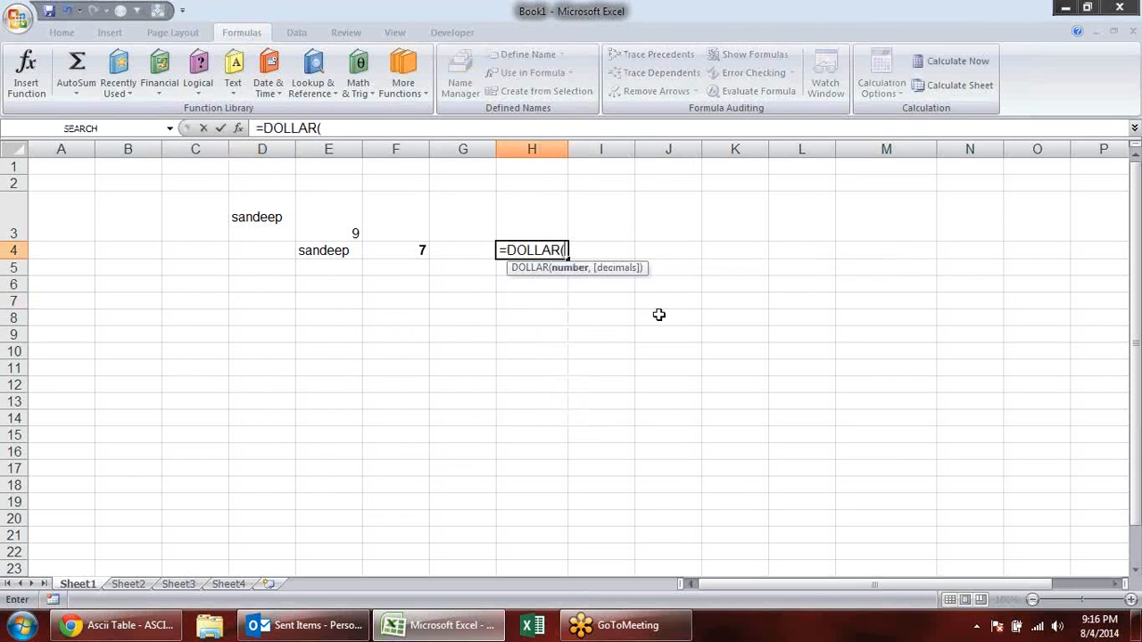
key(Left)
key(Left)
key(Up)
key(Up)
key(Down)
key(Down)
key(Return)
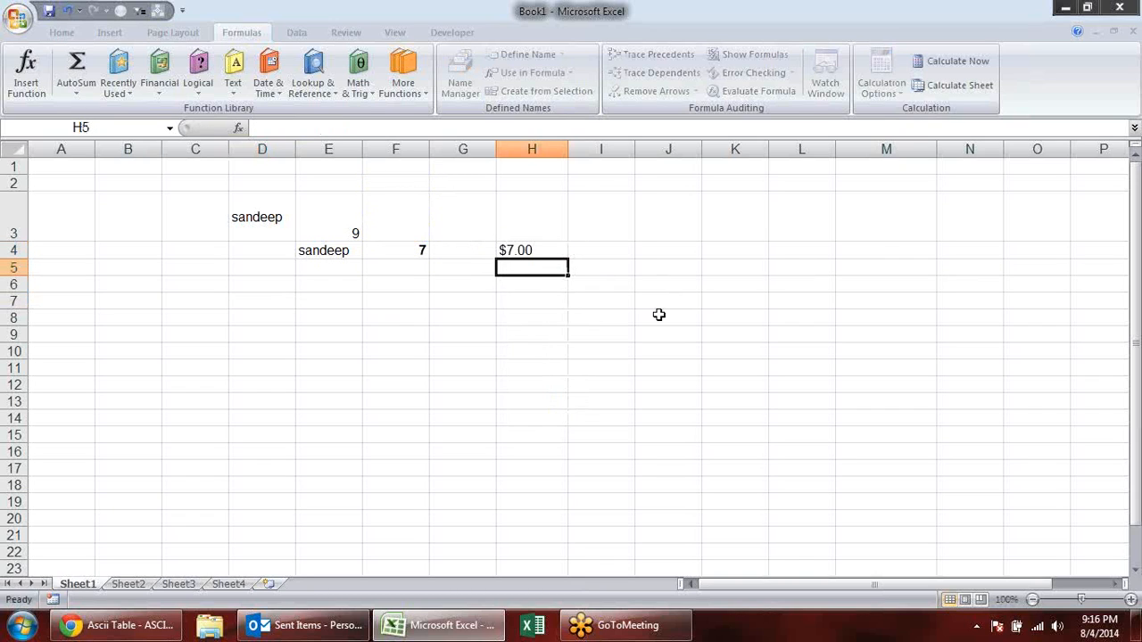
- Add a decimals argument of 3 to the DOLLAR formula in H4, making it =DOLLAR(F4,3)
key(Up)
key(F2)
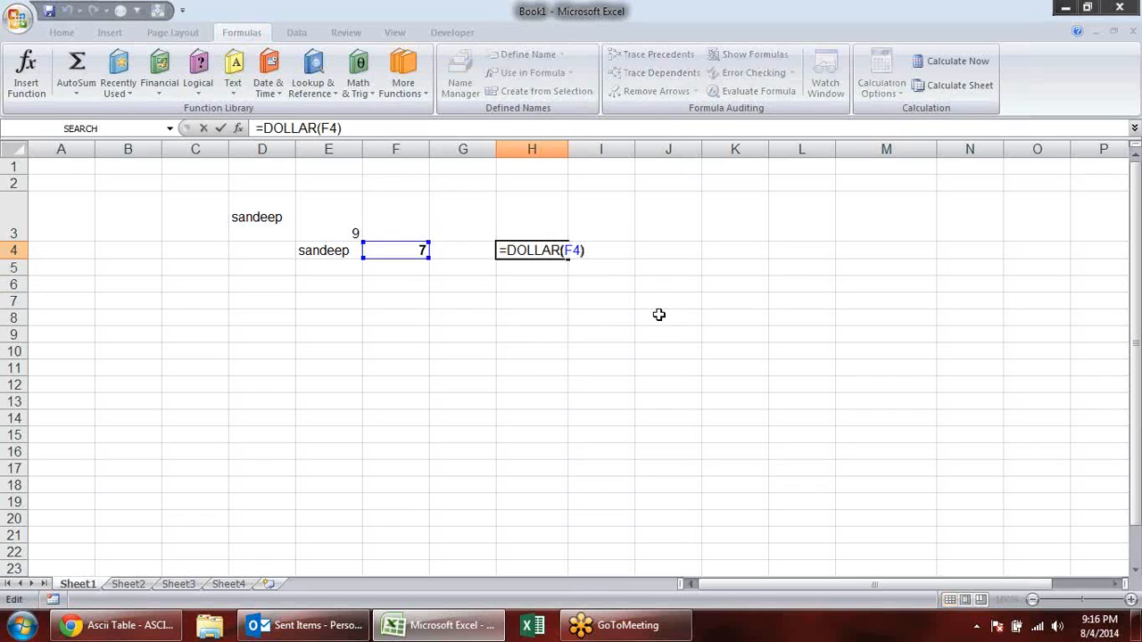
key(Left)
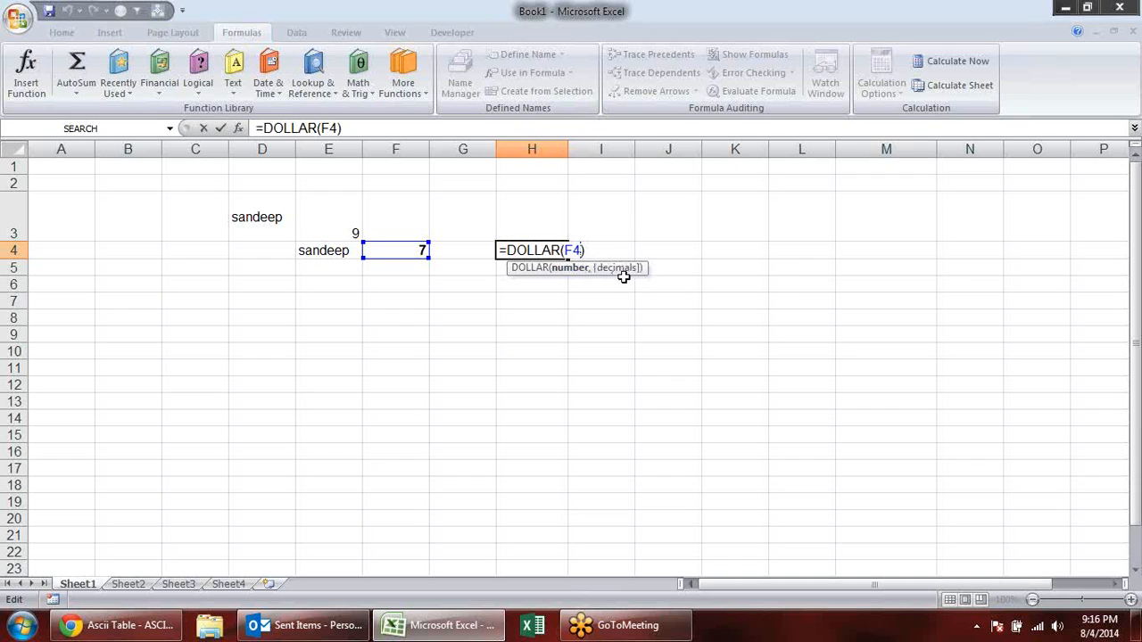
text(,)
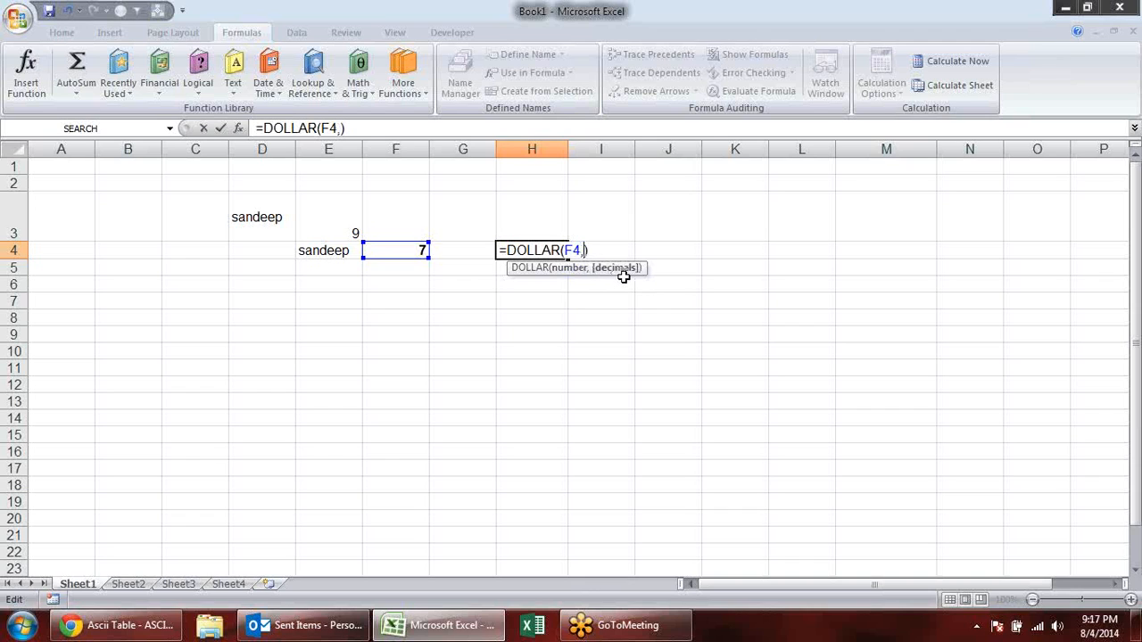
text(3)
key(Return)
text(.)
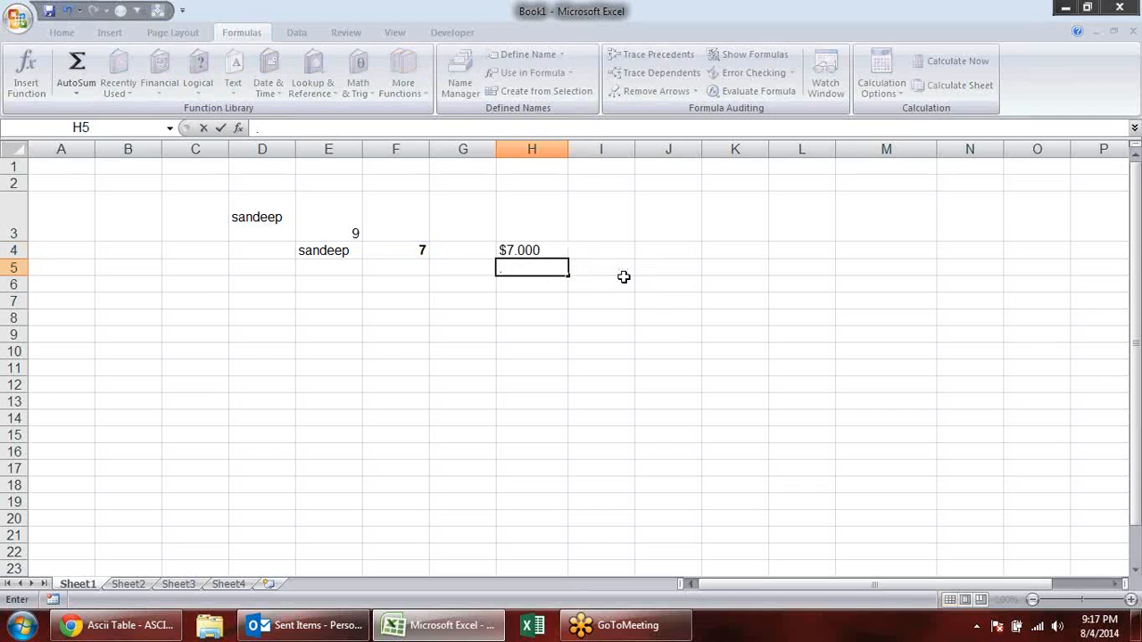
key(Escape)
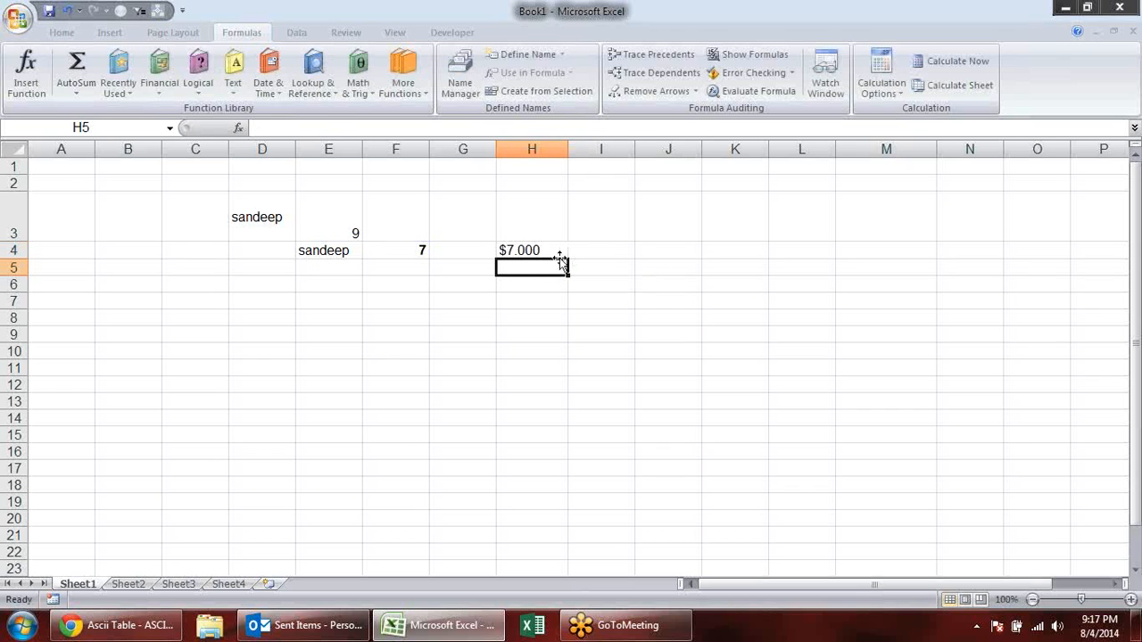
double_click(560, 251)
key(Escape)
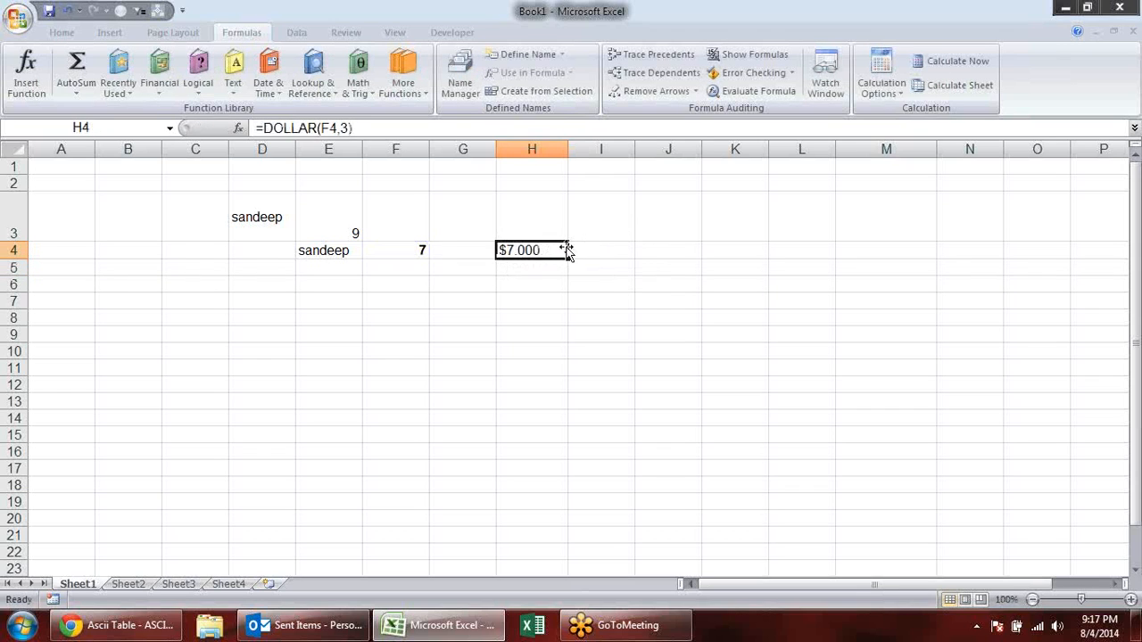
click(531, 270)
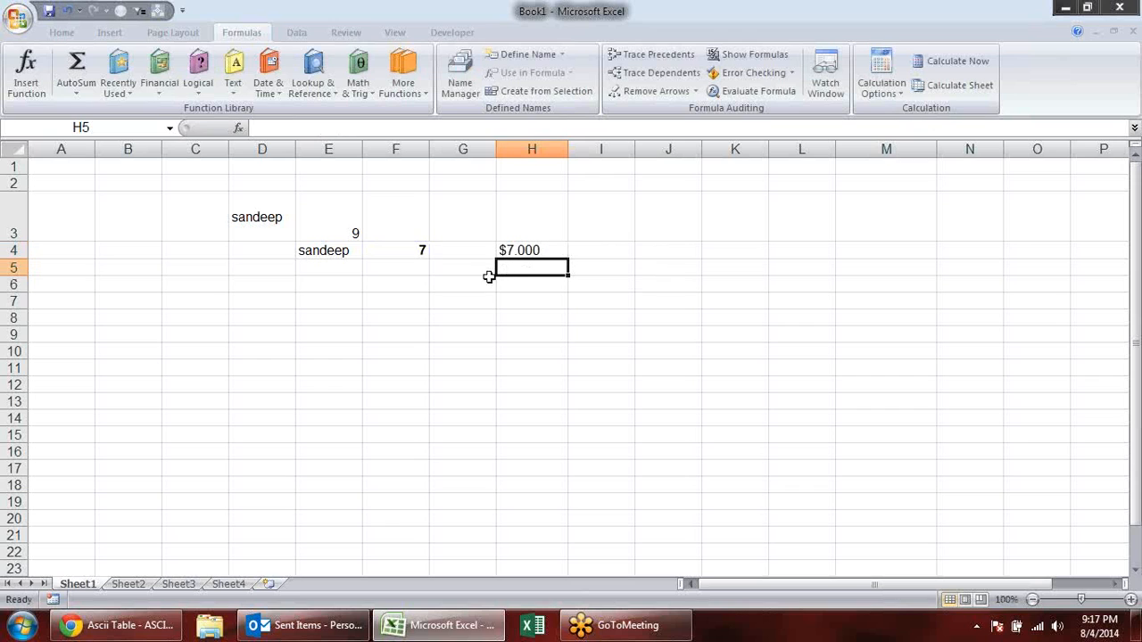
- Convert the number in F4 to fixed-decimal text in G4 with the formula =FIXED(F4,3,FALSE)
click(468, 256)
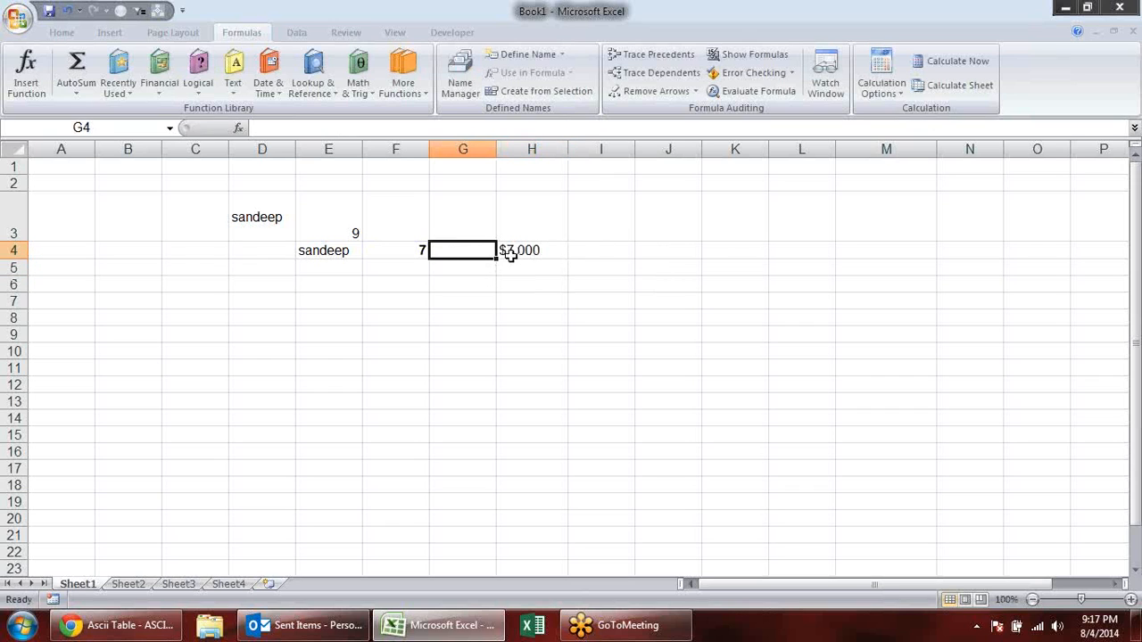
text(=fix)
key(Tab)
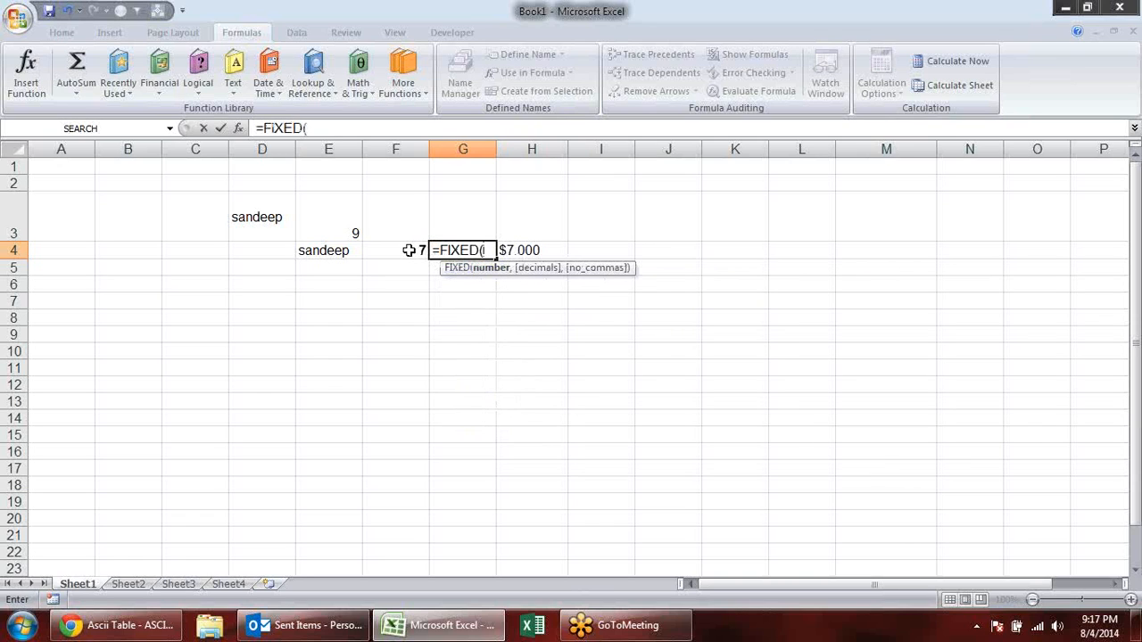
click(409, 251)
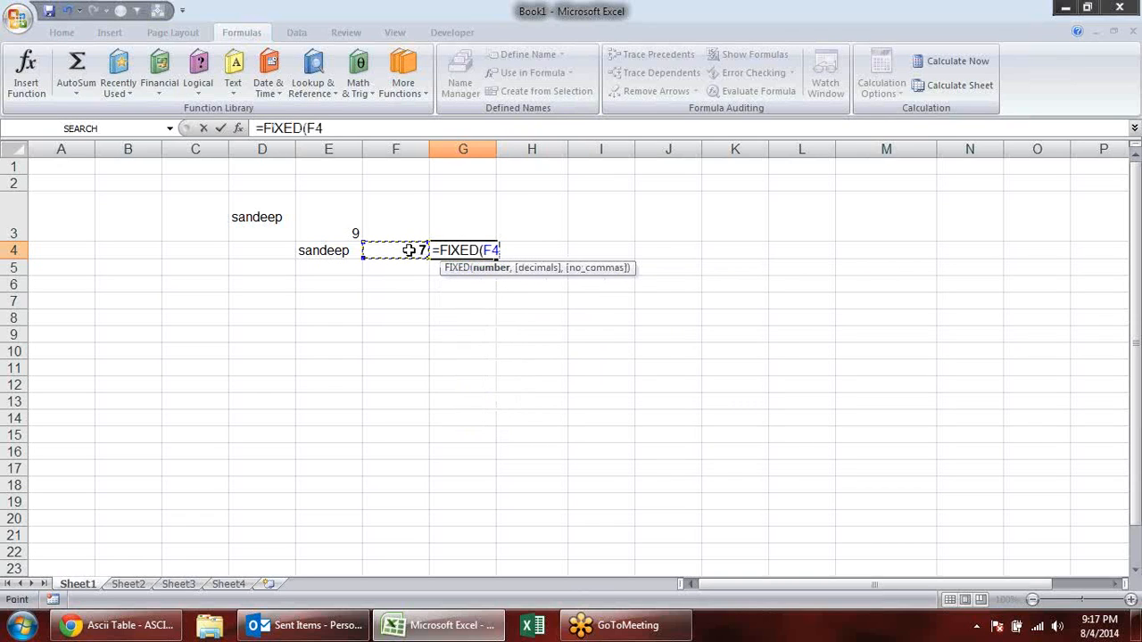
text(,23)
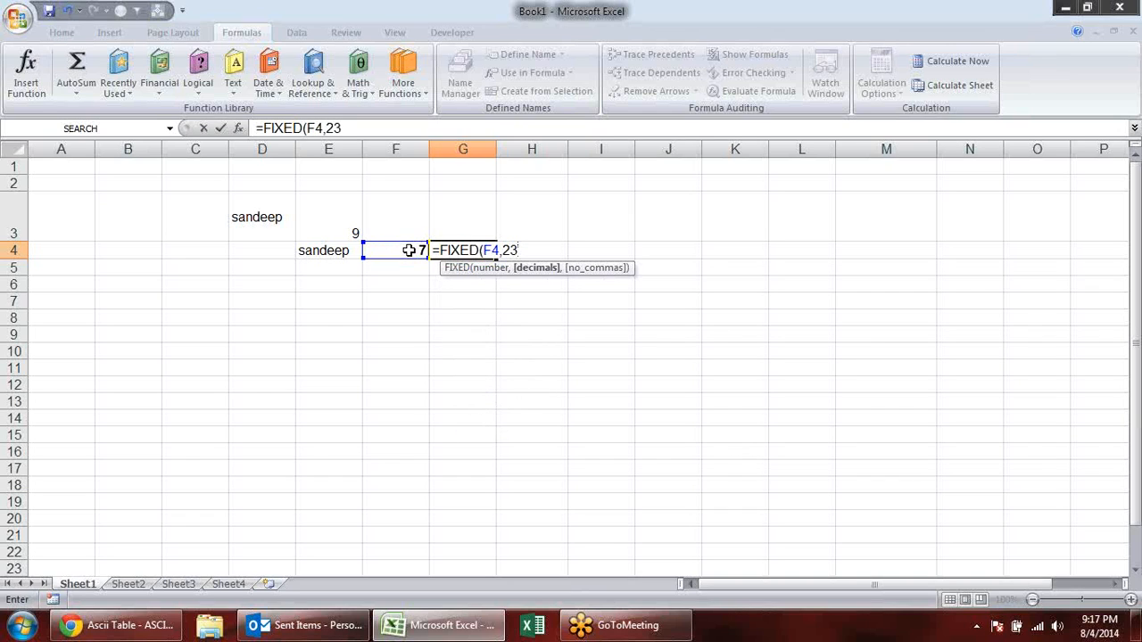
key(BackSpace)
key(BackSpace)
text(3,)
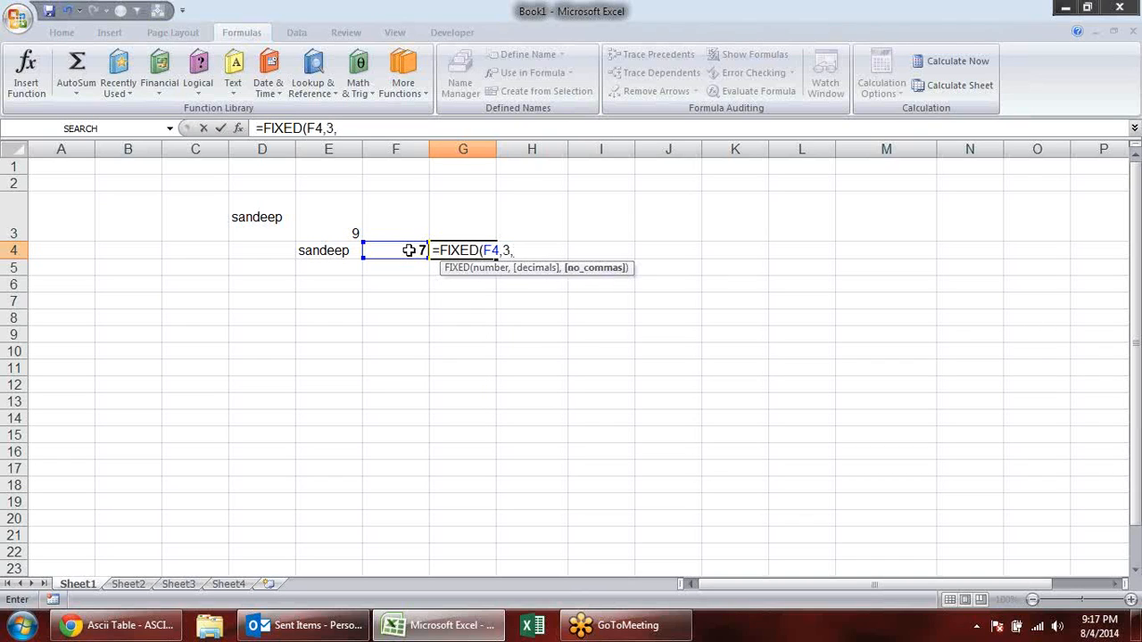
text(FALSE)
key(Return)
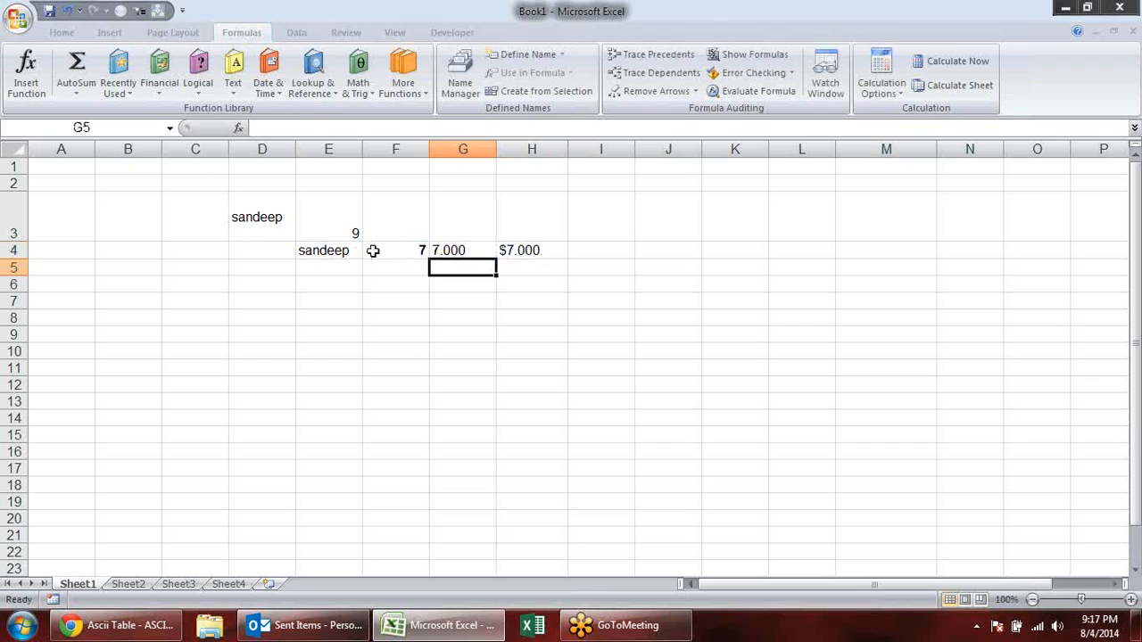
- Set the number in F4 to 1335 and review the FIXED formula in G4
click(404, 249)
text(1335)
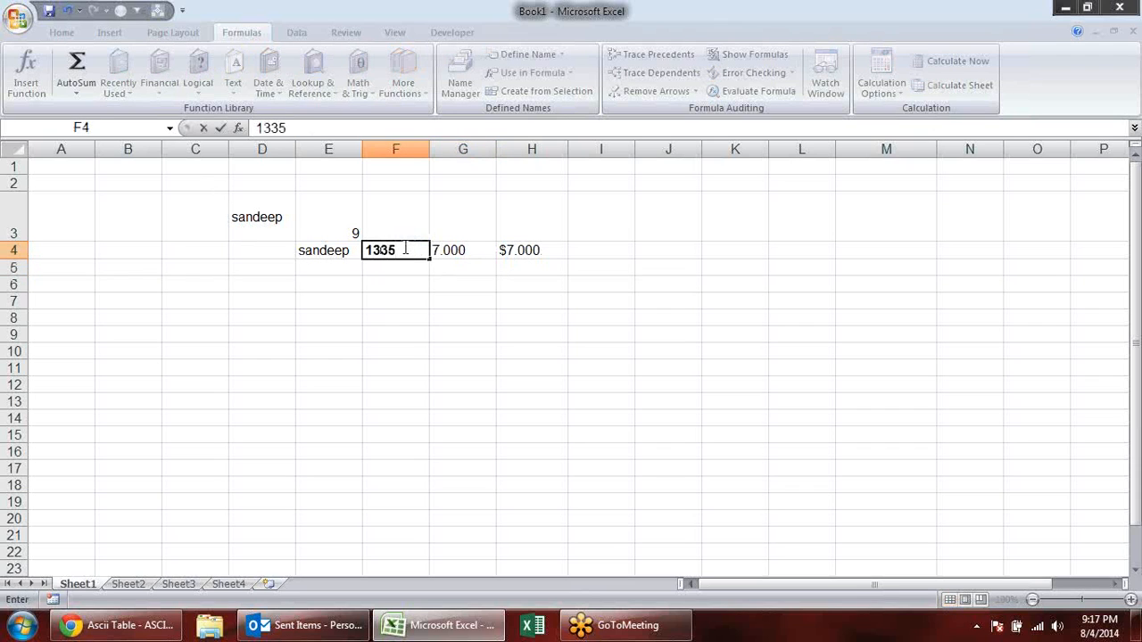
key(Return)
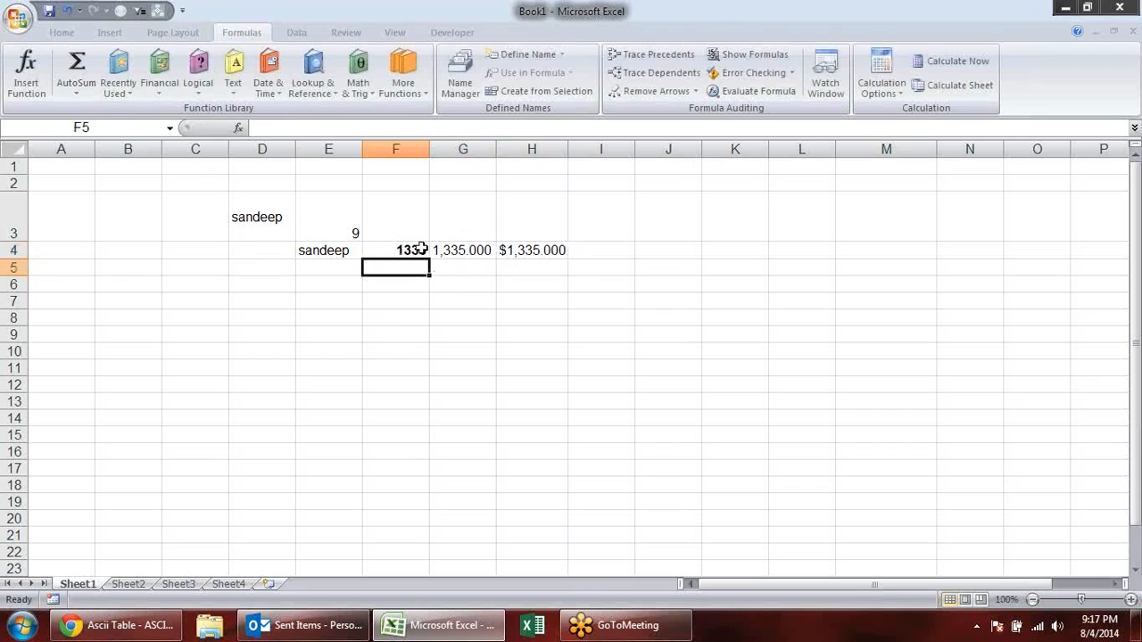
click(472, 251)
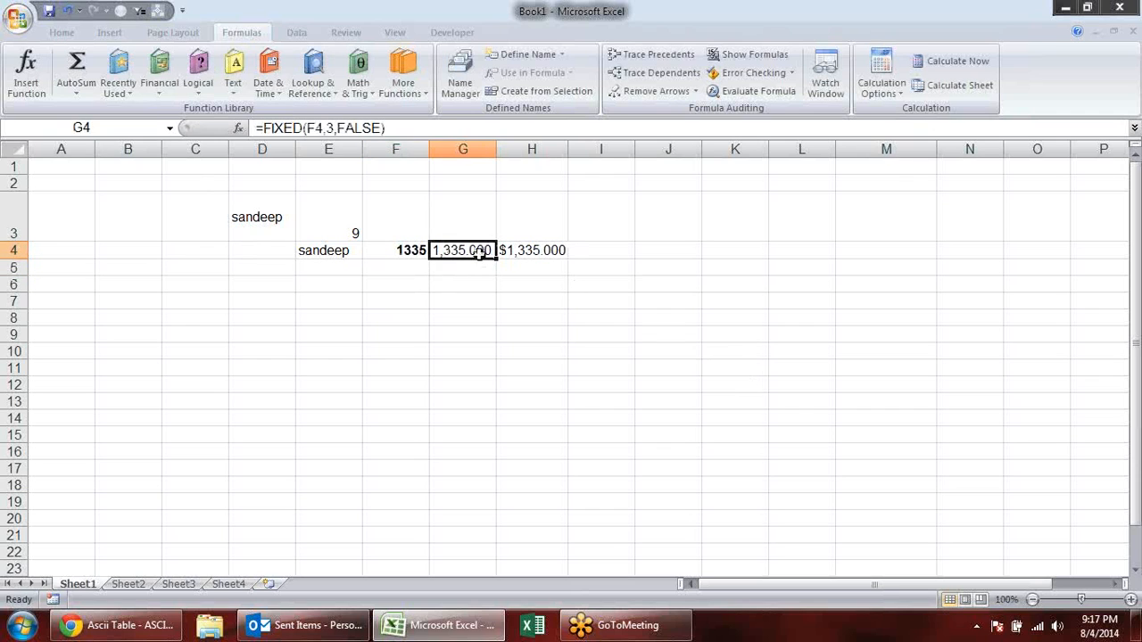
double_click(479, 250)
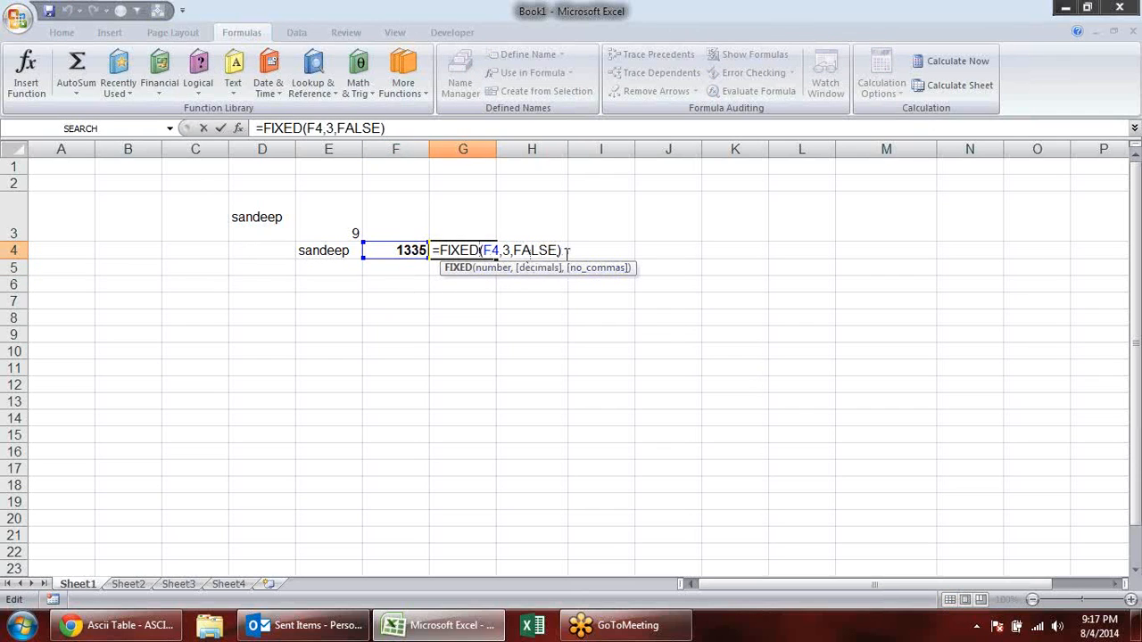
key(Escape)
click(198, 288)
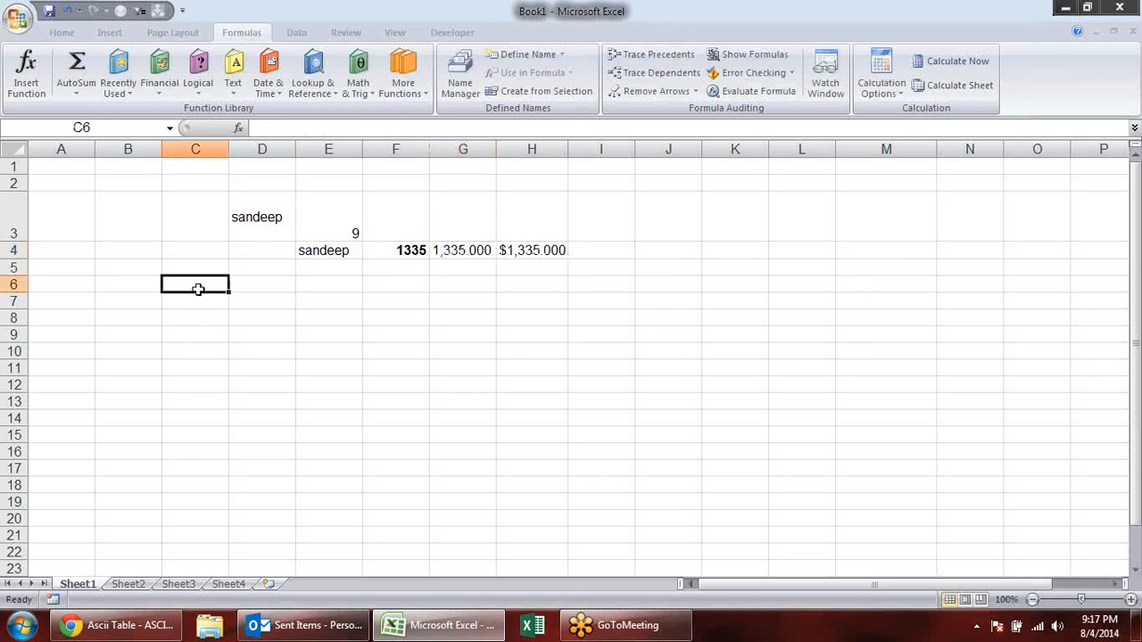
click(235, 80)
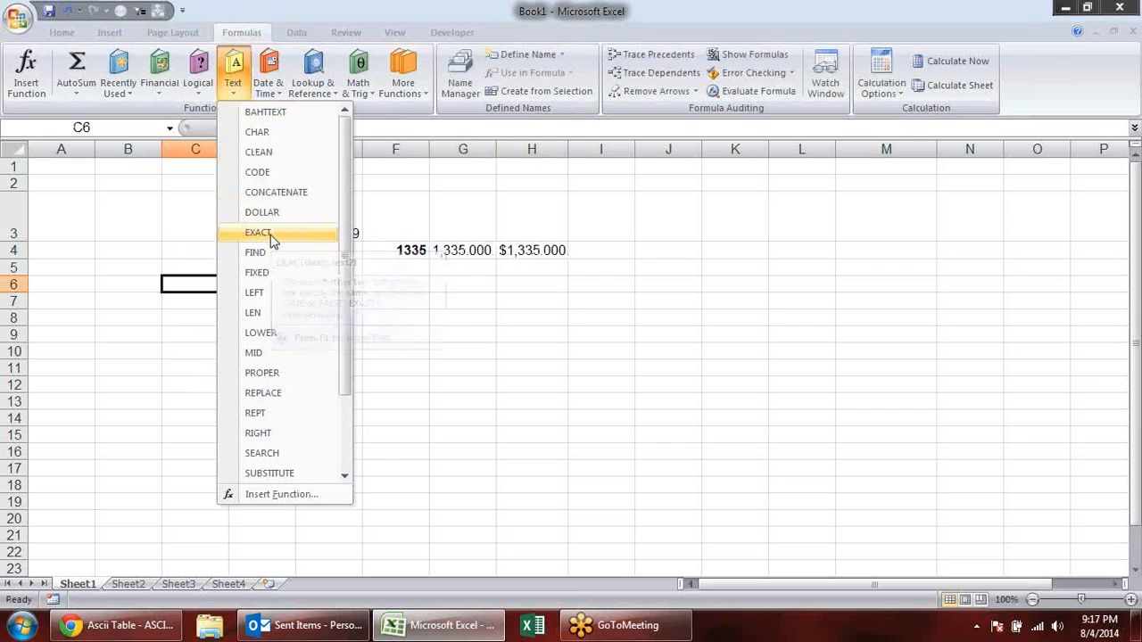
click(434, 308)
click(356, 280)
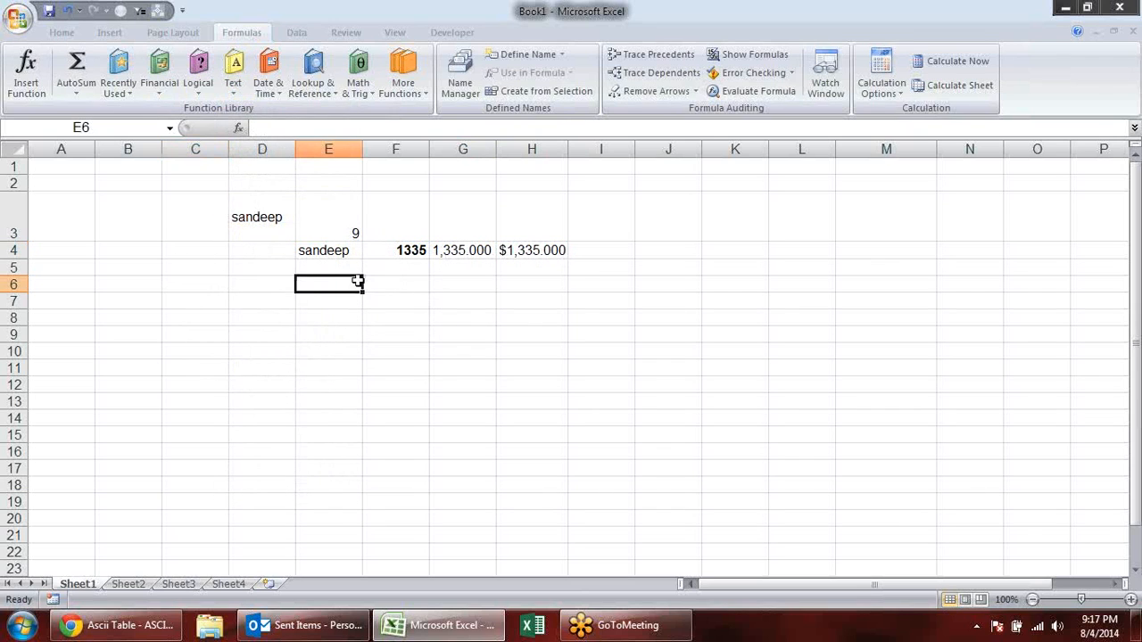
- Enter the same first name in lowercase in D7 and in capitals in E7, and fit column E to its contents
click(253, 299)
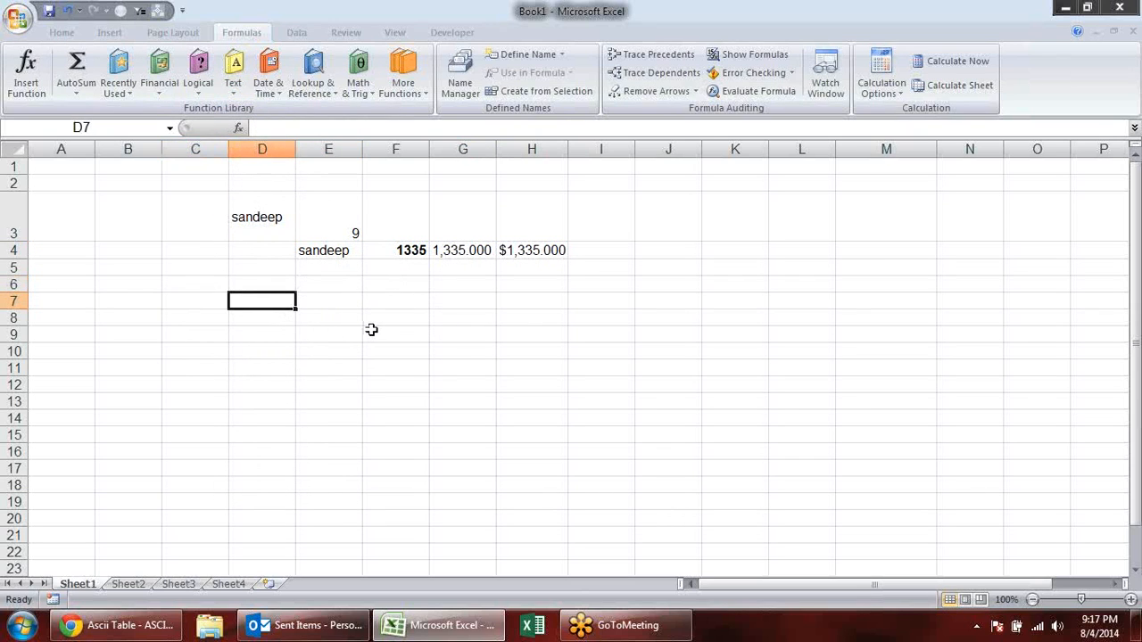
text(praveen)
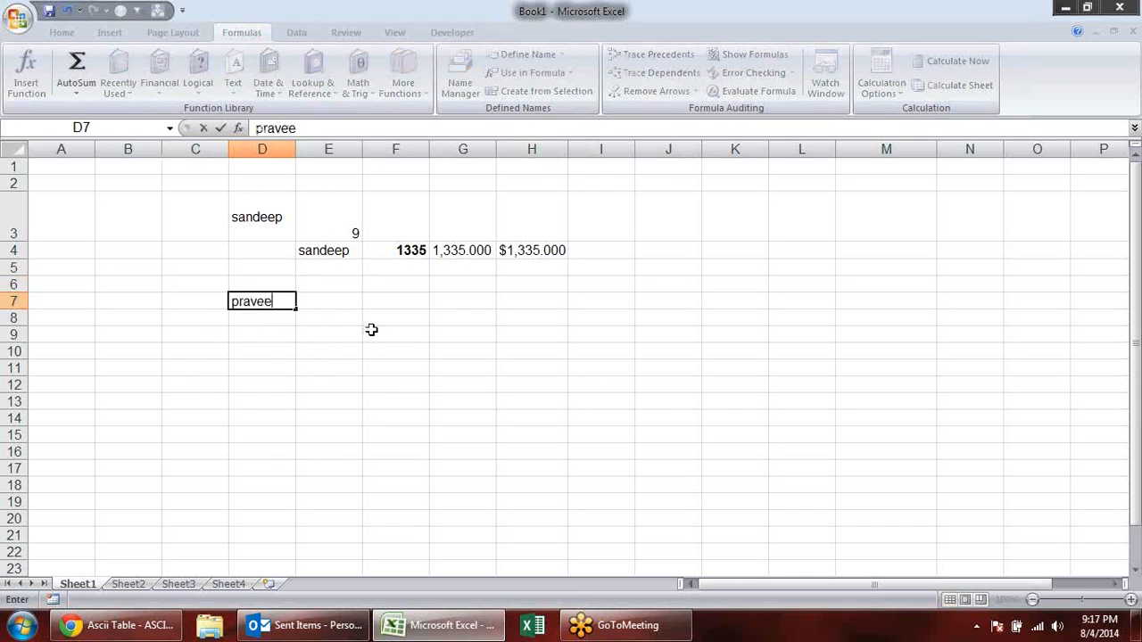
key(Tab)
text(PRAD)
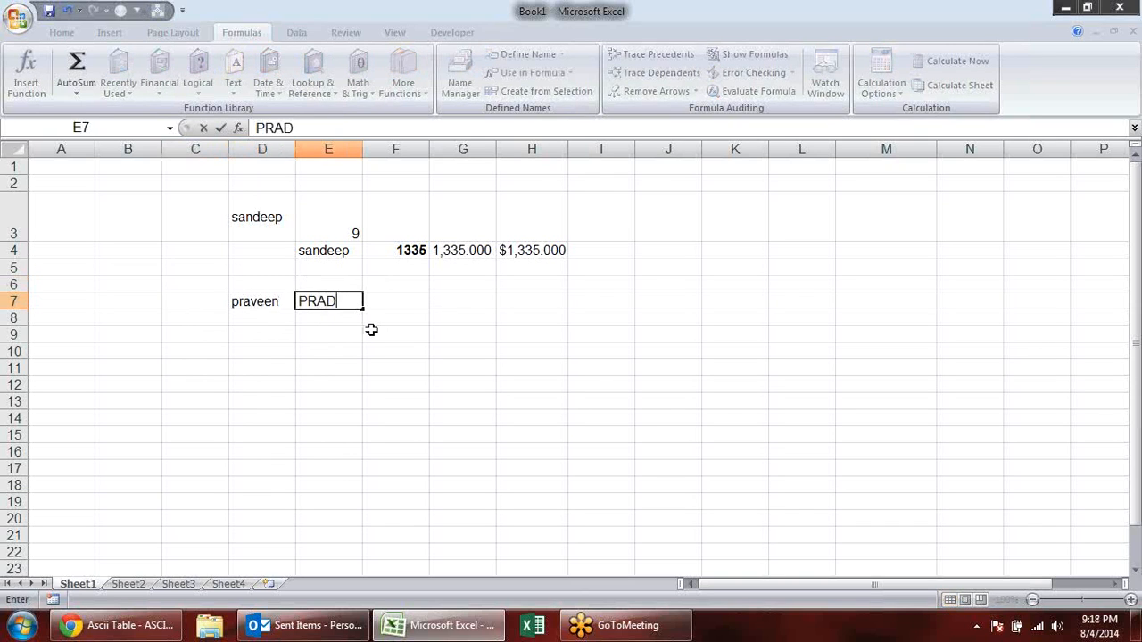
key(BackSpace)
text(VEEN)
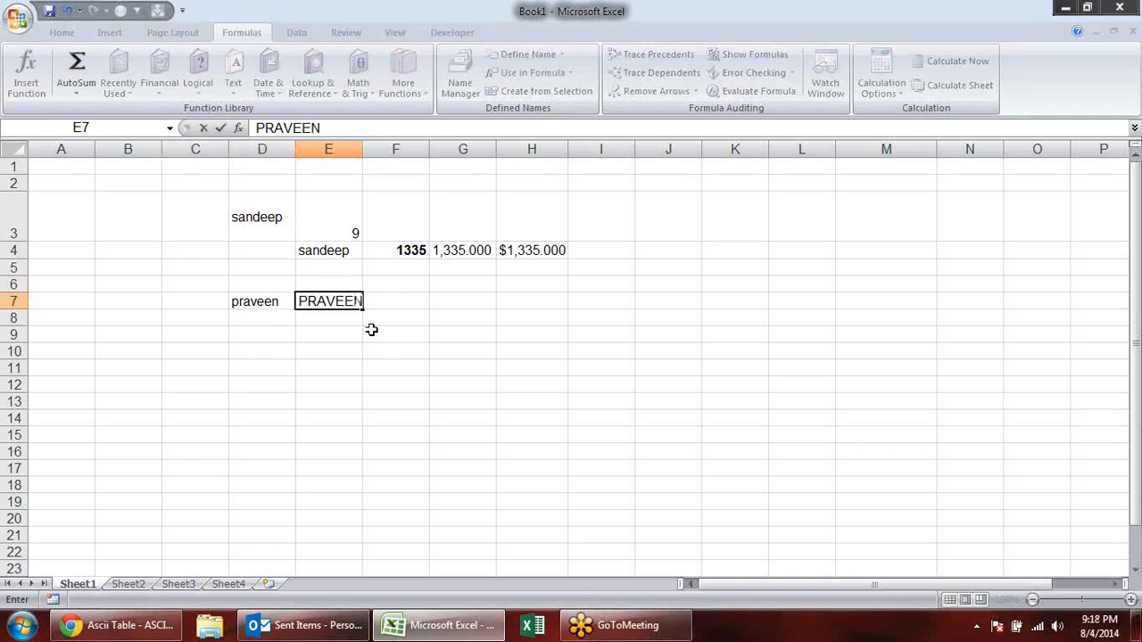
key(Return)
click(400, 301)
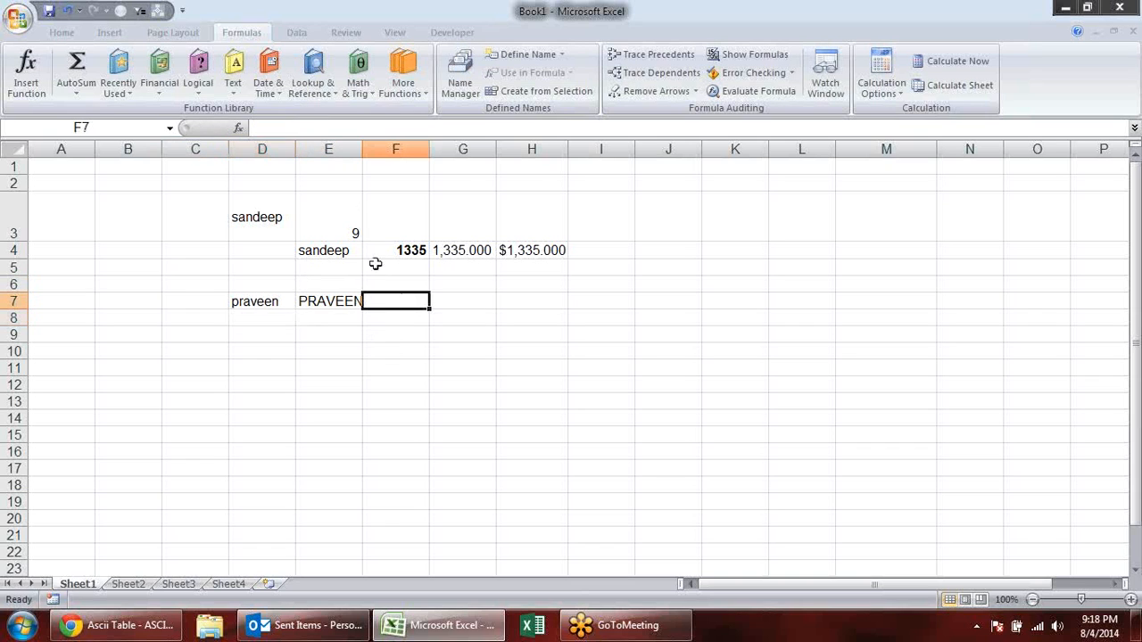
double_click(362, 150)
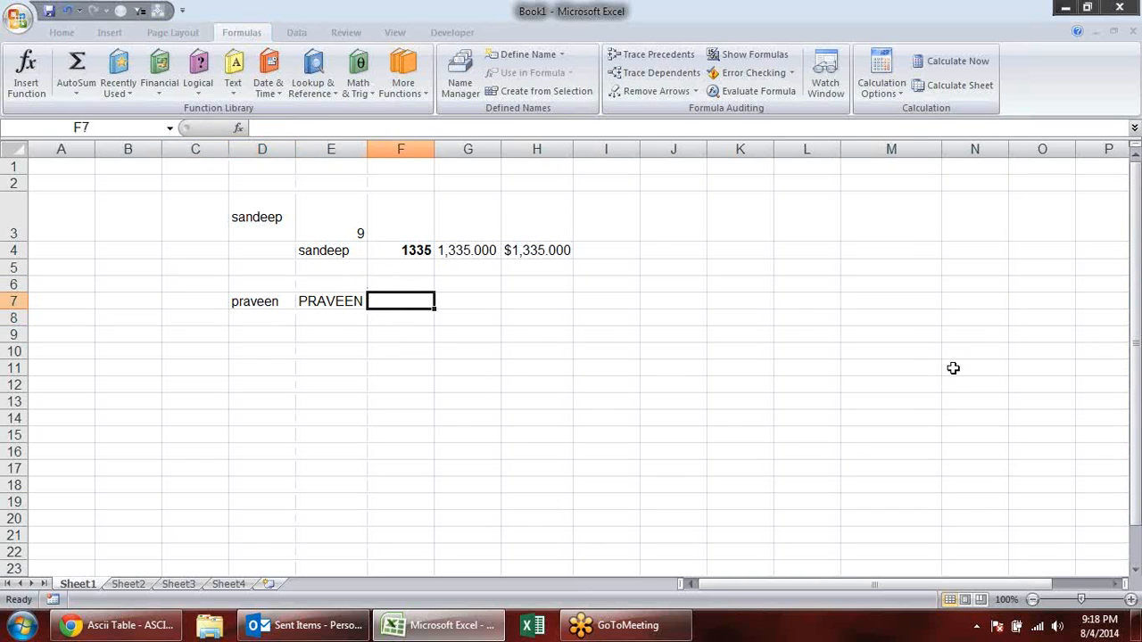
- Compare the two names in F7 without case sensitivity, using the formula =D7=E7
text(=)
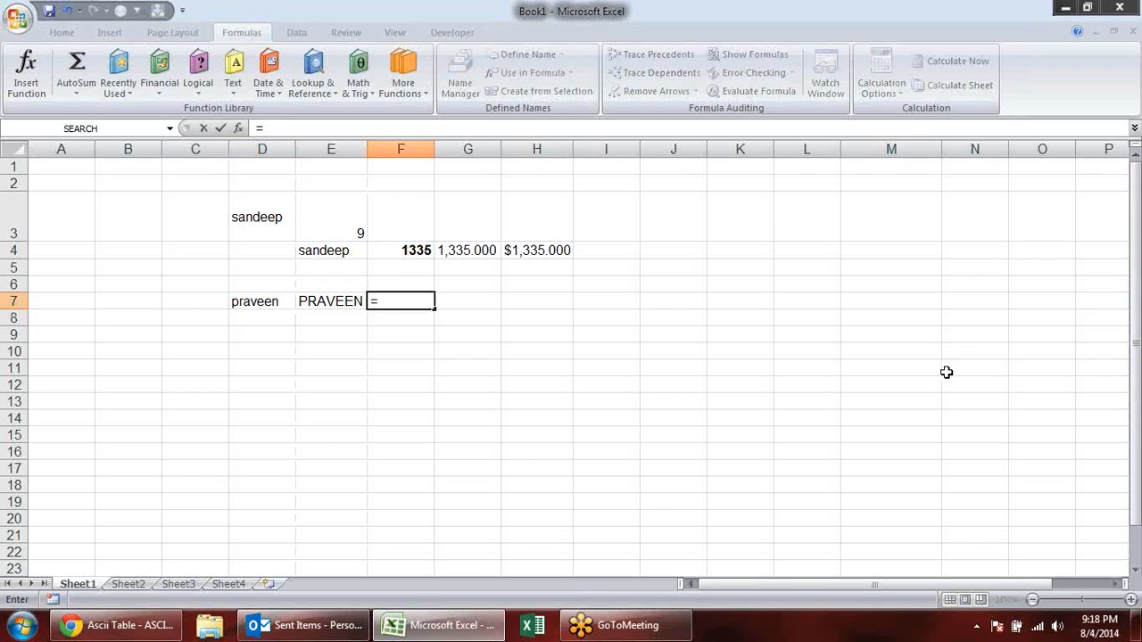
key(Left)
key(Left)
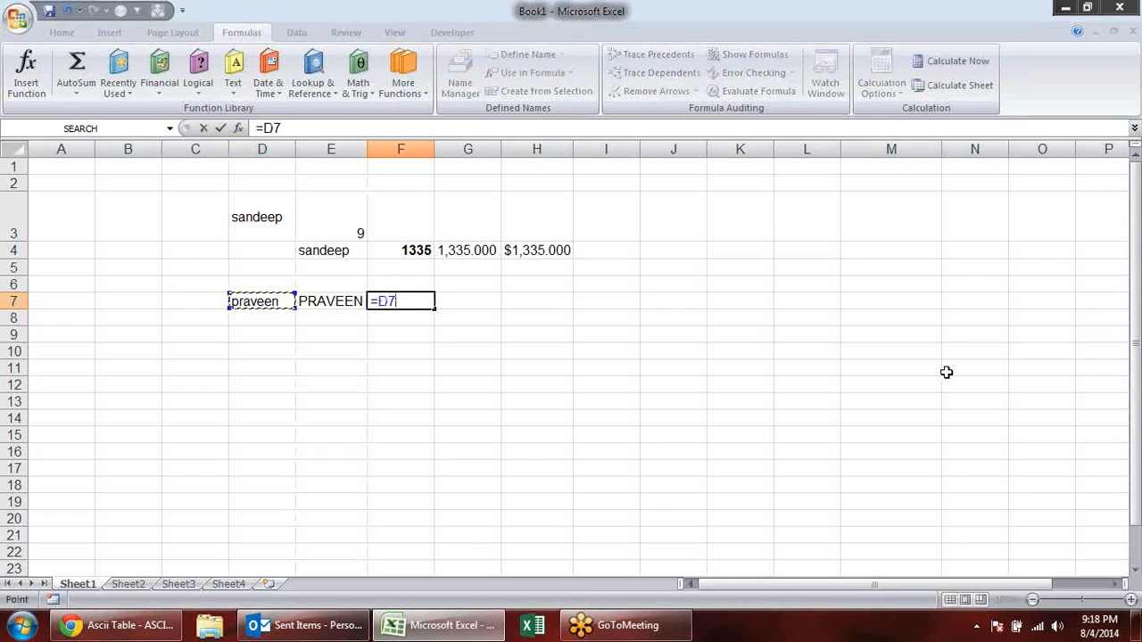
text(=)
click(329, 301)
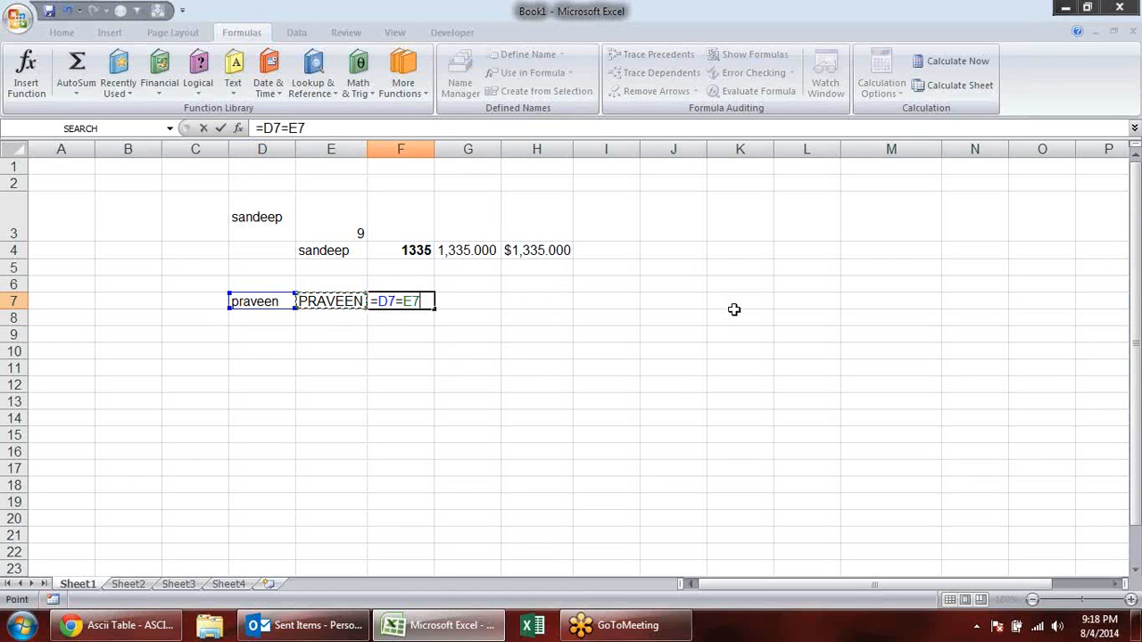
key(Return)
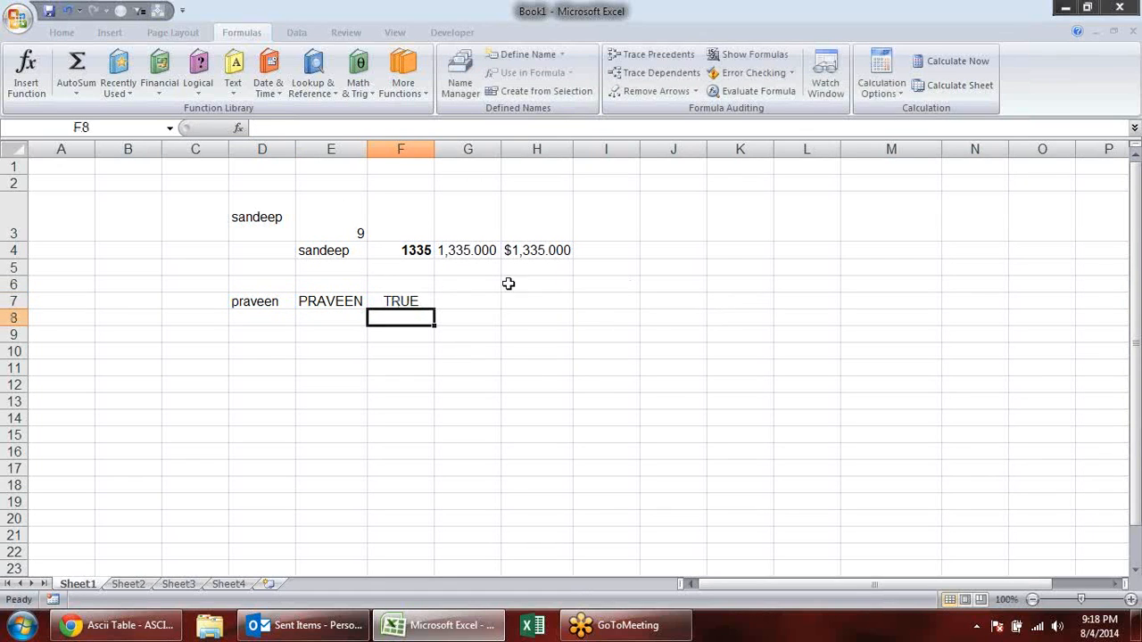
- Replace the comparison in F7 with the case-sensitive formula =EXACT(D7,E7)
click(406, 303)
double_click(406, 303)
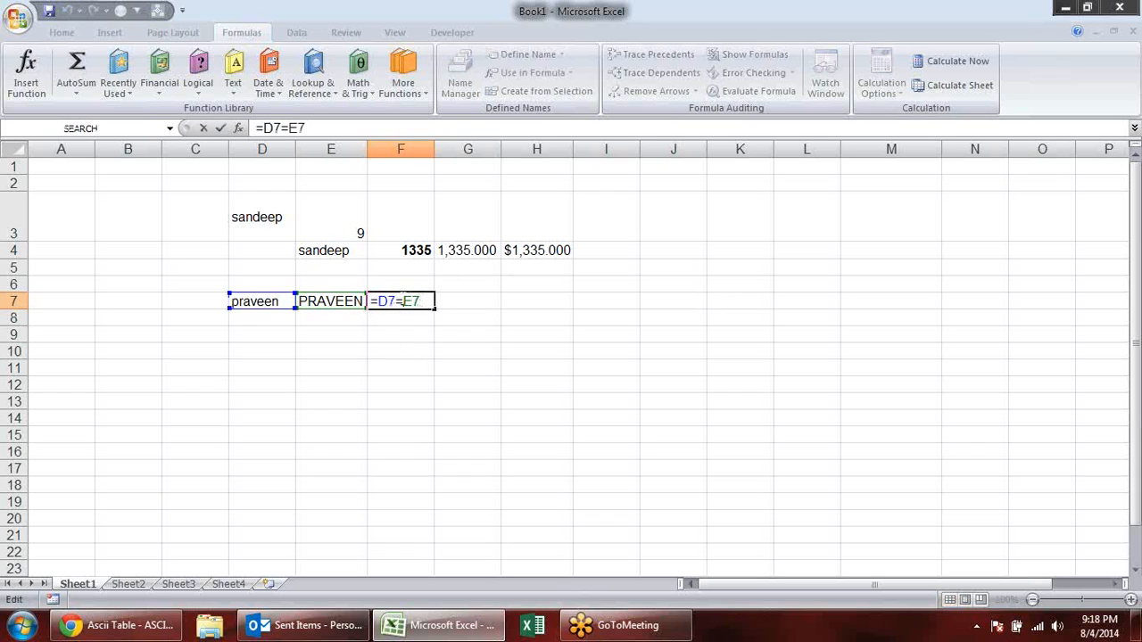
drag(418, 303, 322, 291)
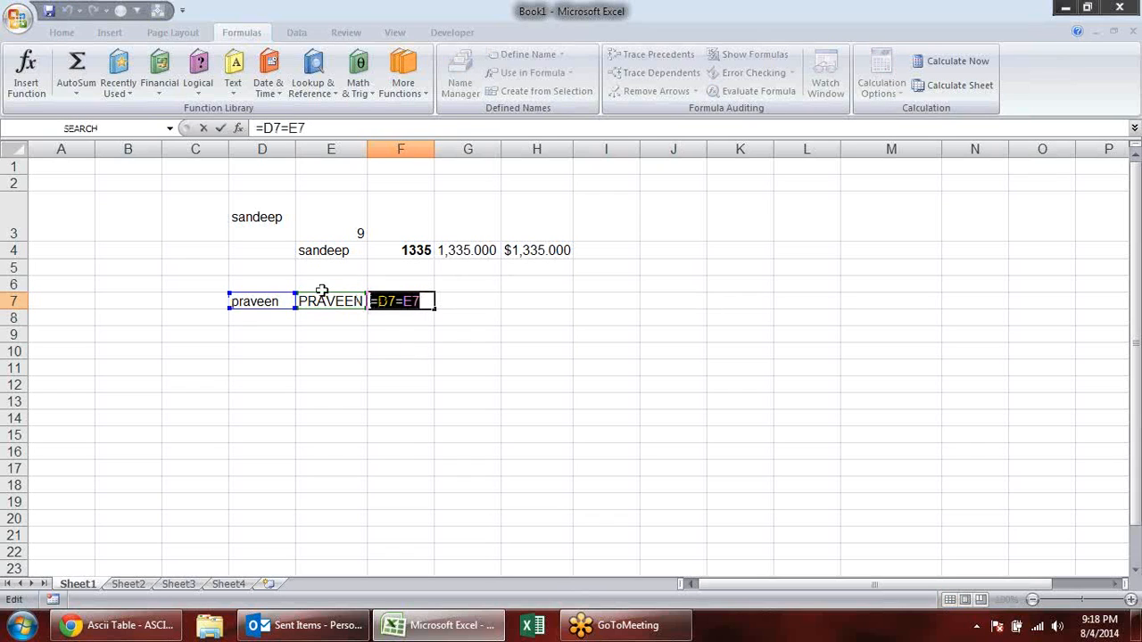
text(=EX)
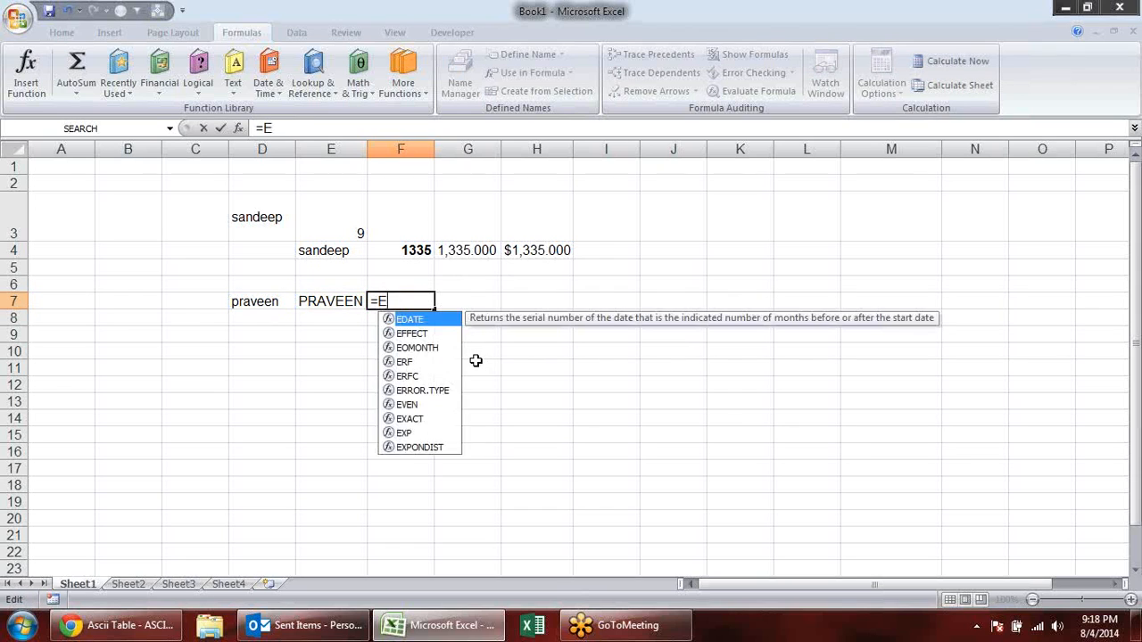
key(Tab)
click(266, 302)
text(,)
click(341, 303)
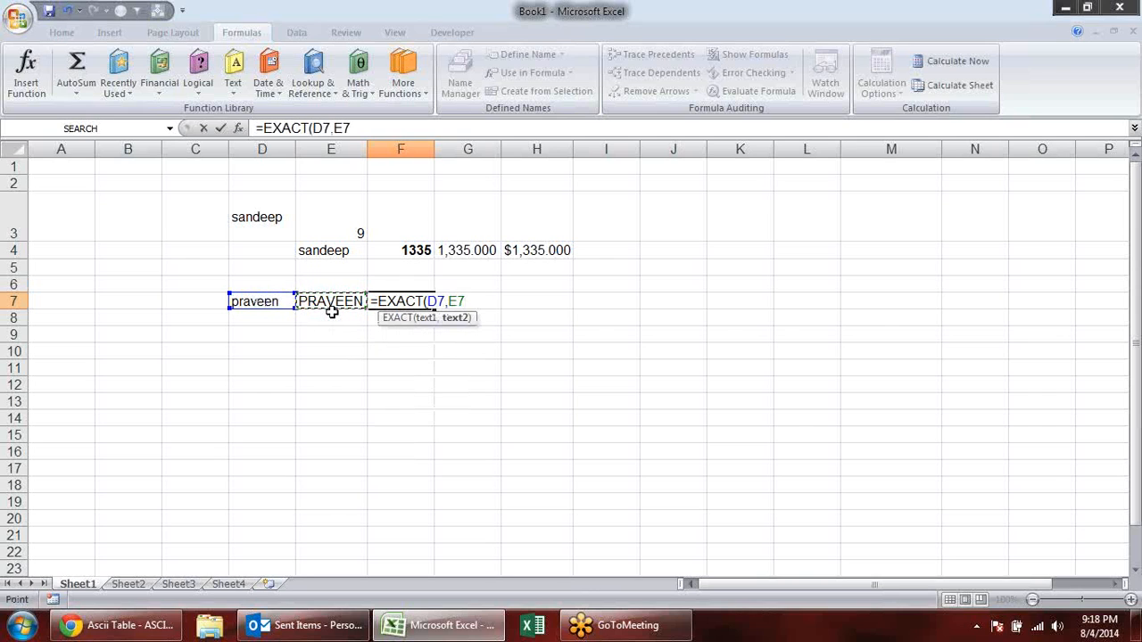
key(Return)
- Review the EXACT formula in F7 and change the name in E7 to lowercase to match D7
click(419, 300)
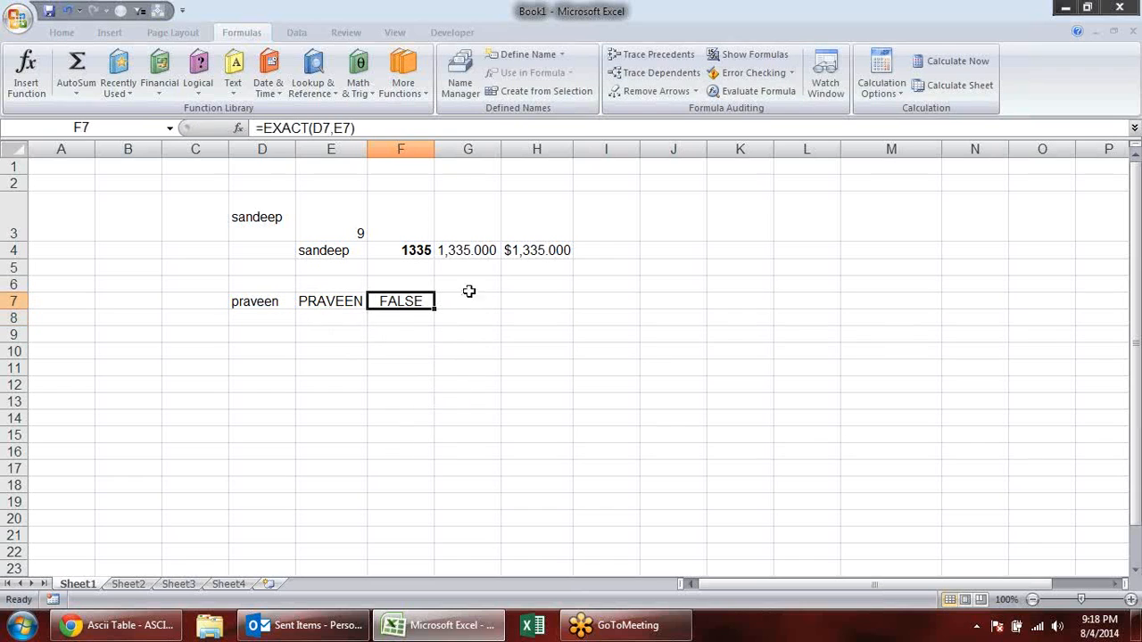
double_click(418, 301)
key(Escape)
click(342, 302)
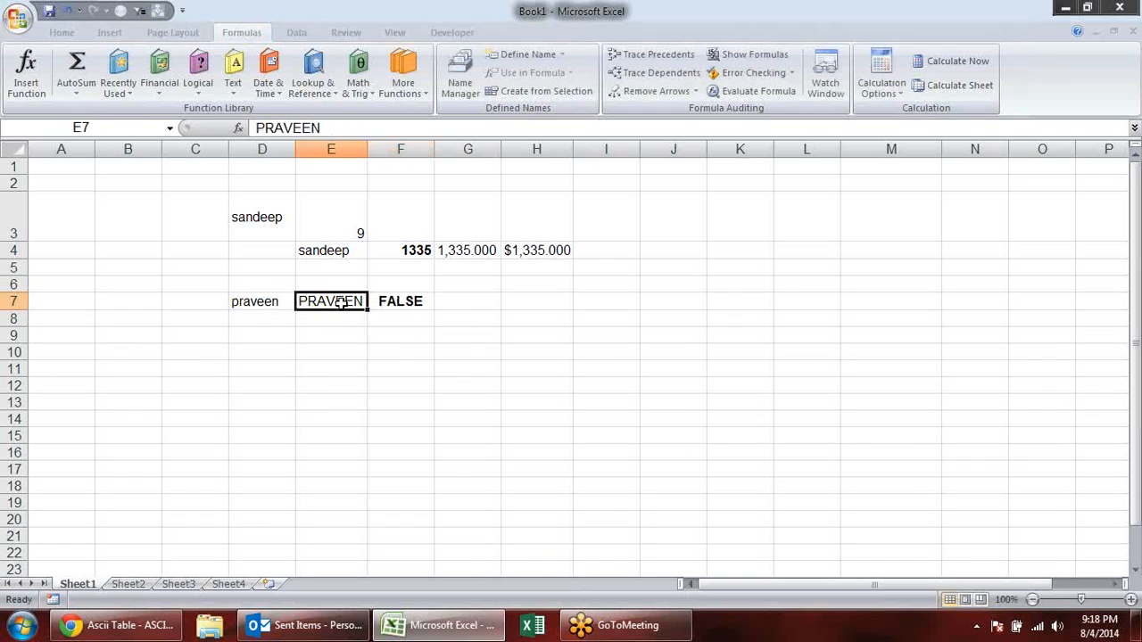
key(ctrl+z)
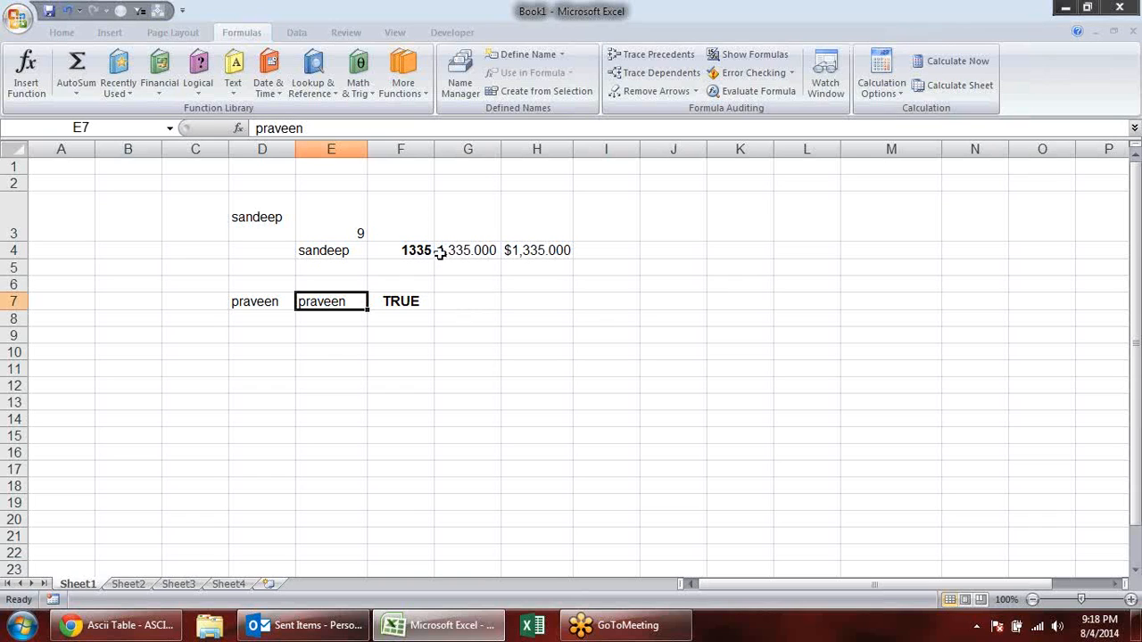
- Examine the function arguments and description of the EXACT formula in F7
click(397, 301)
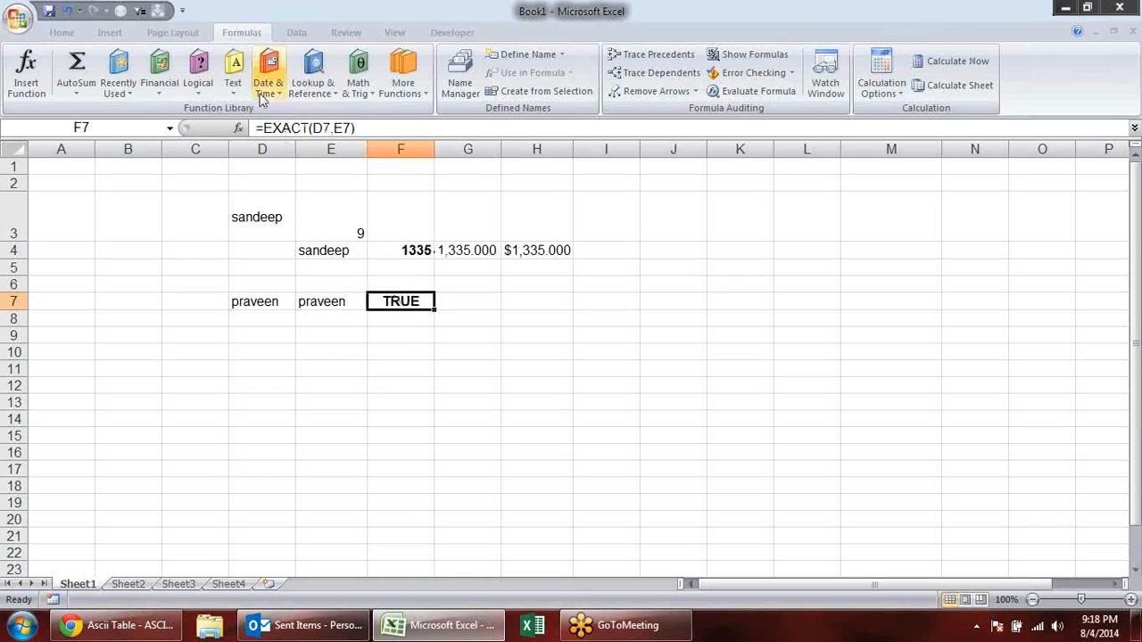
click(240, 127)
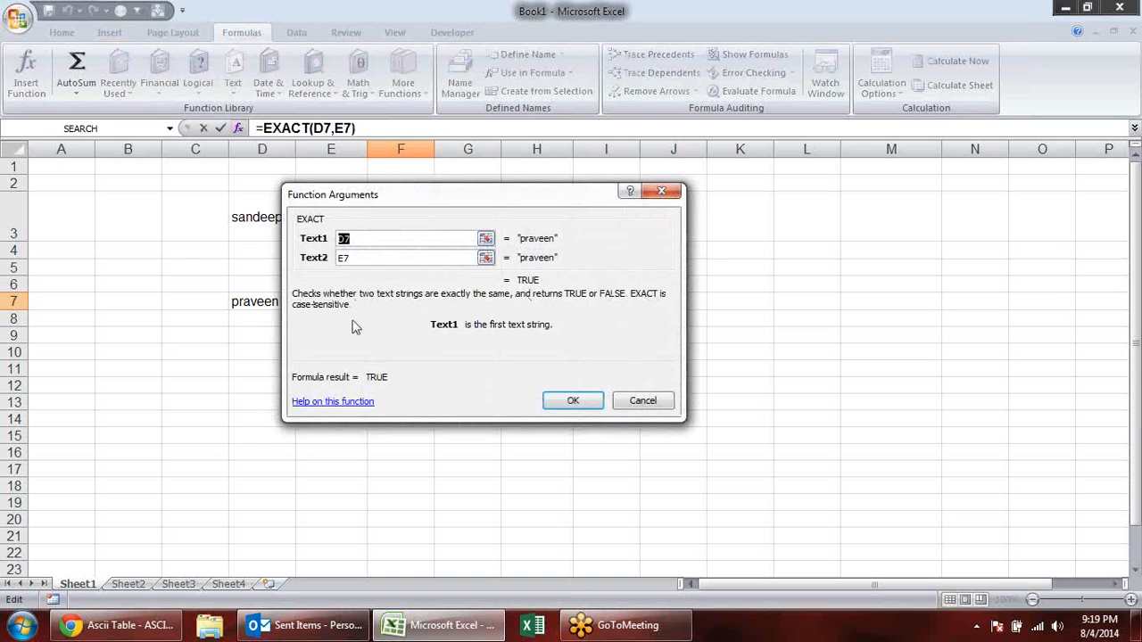
click(659, 401)
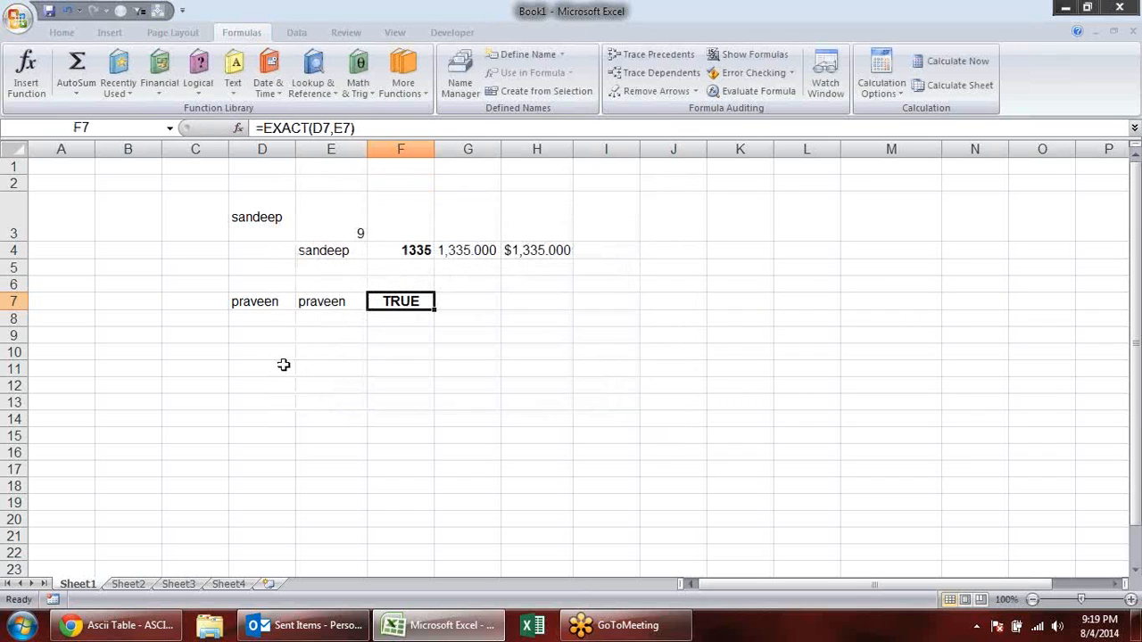
click(398, 339)
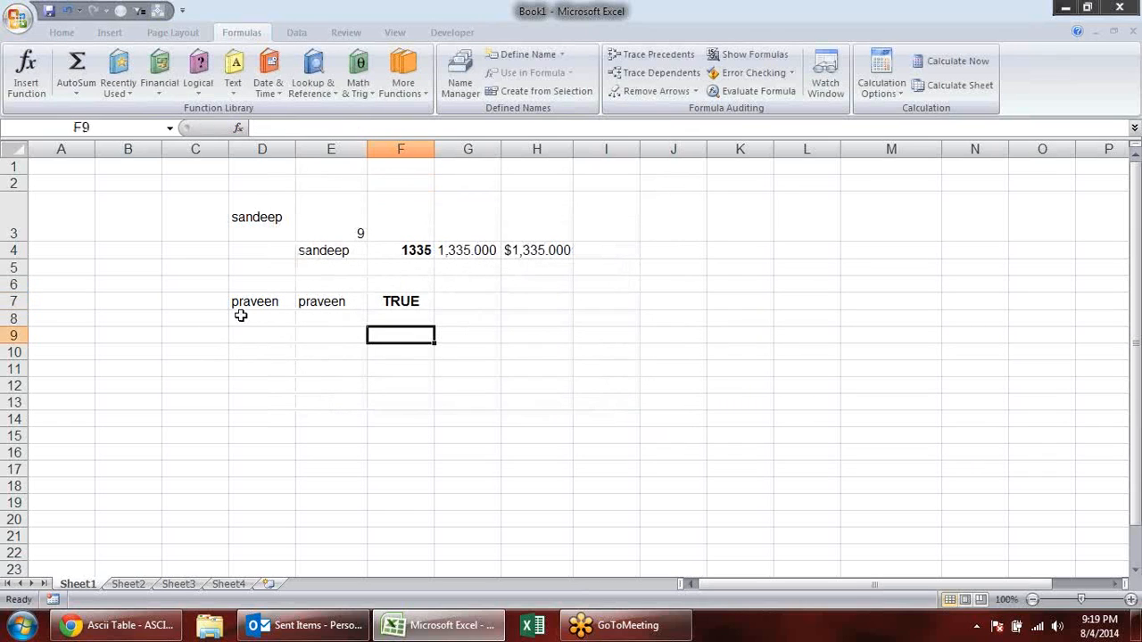
click(243, 91)
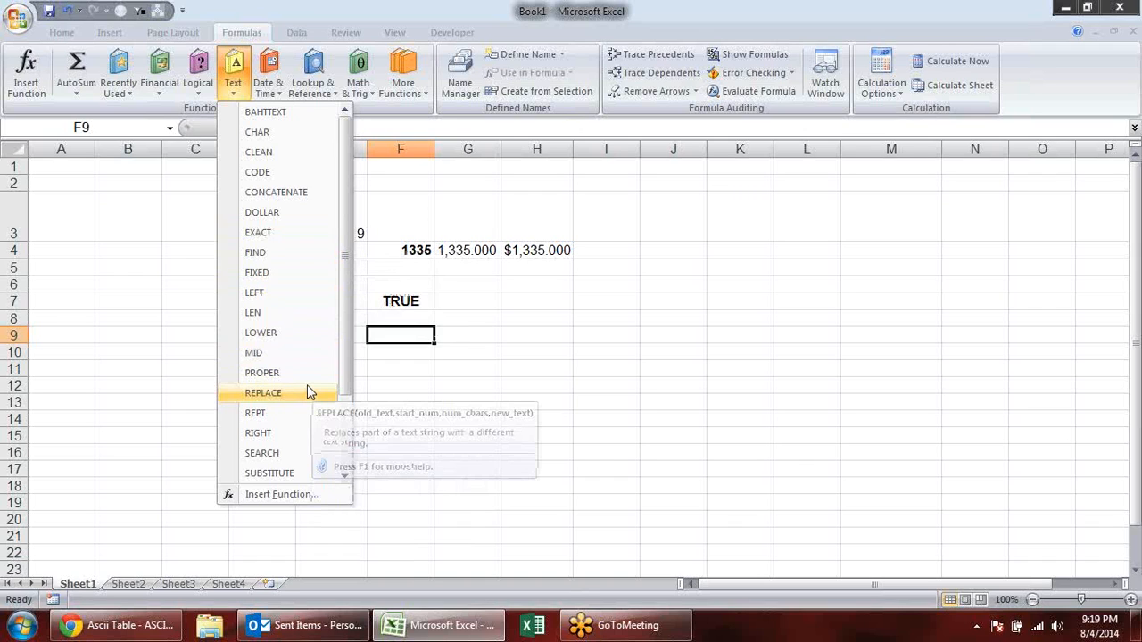
key(Escape)
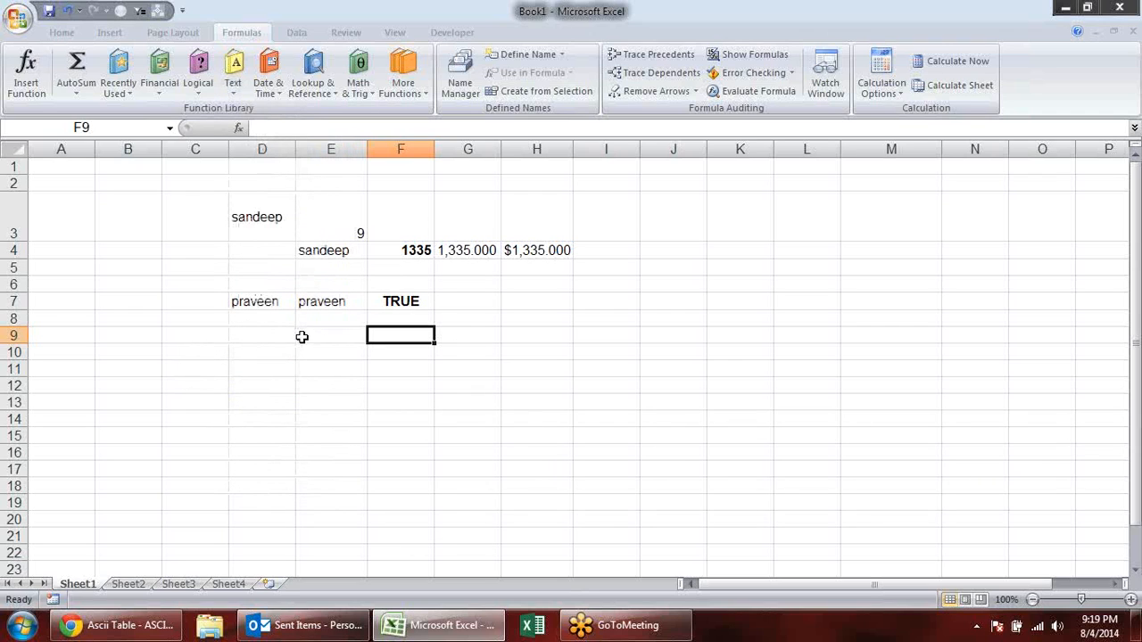
- Replace the formula in F7 with =REPLACE(E7,3,1,"e") to swap the third character of the name in E7
click(388, 298)
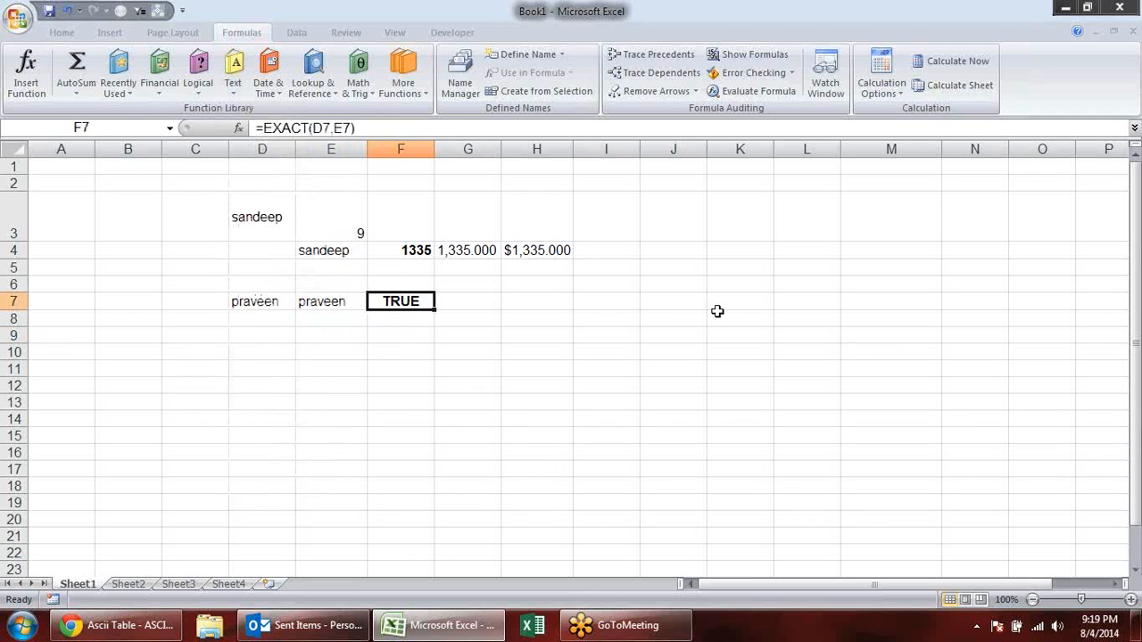
text(=)
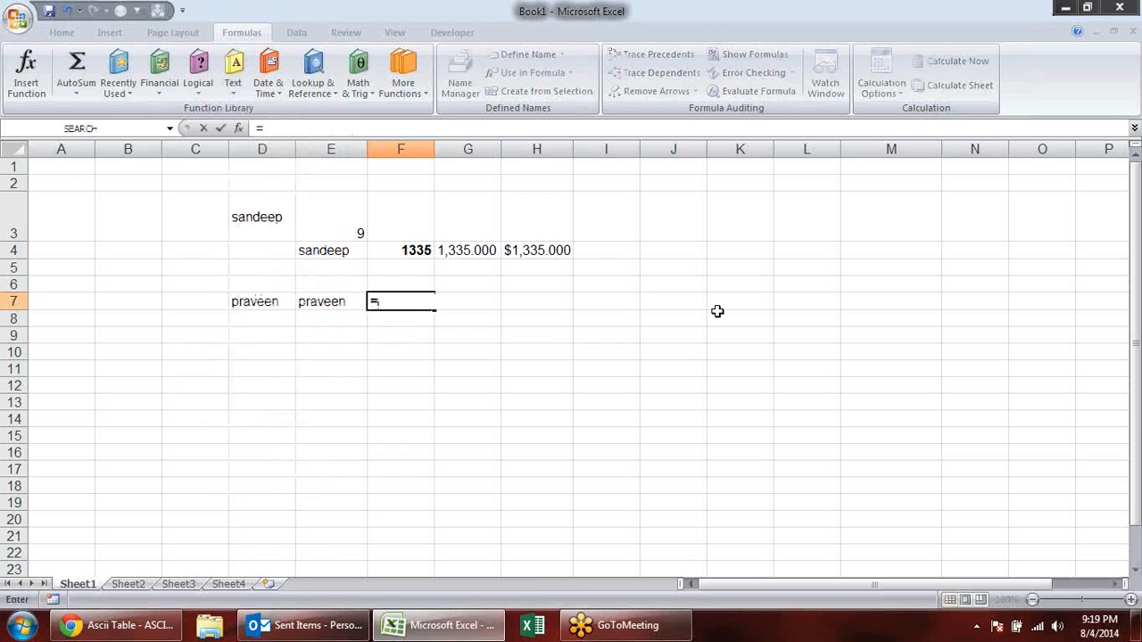
text(REL)
key(BackSpace)
key(BackSpace)
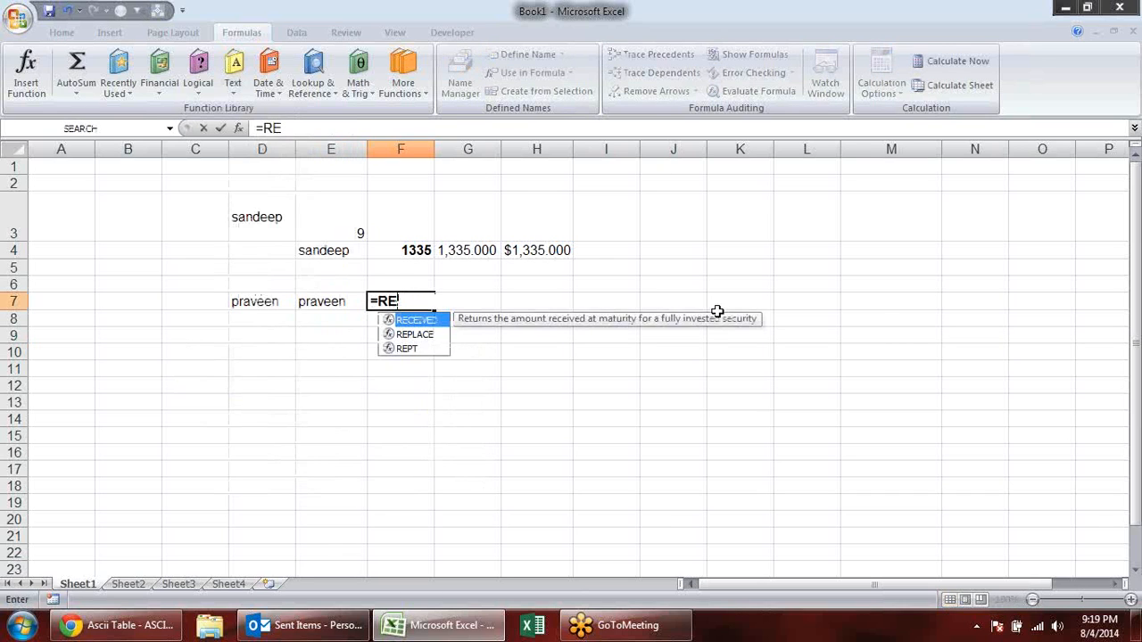
text(EP)
key(Tab)
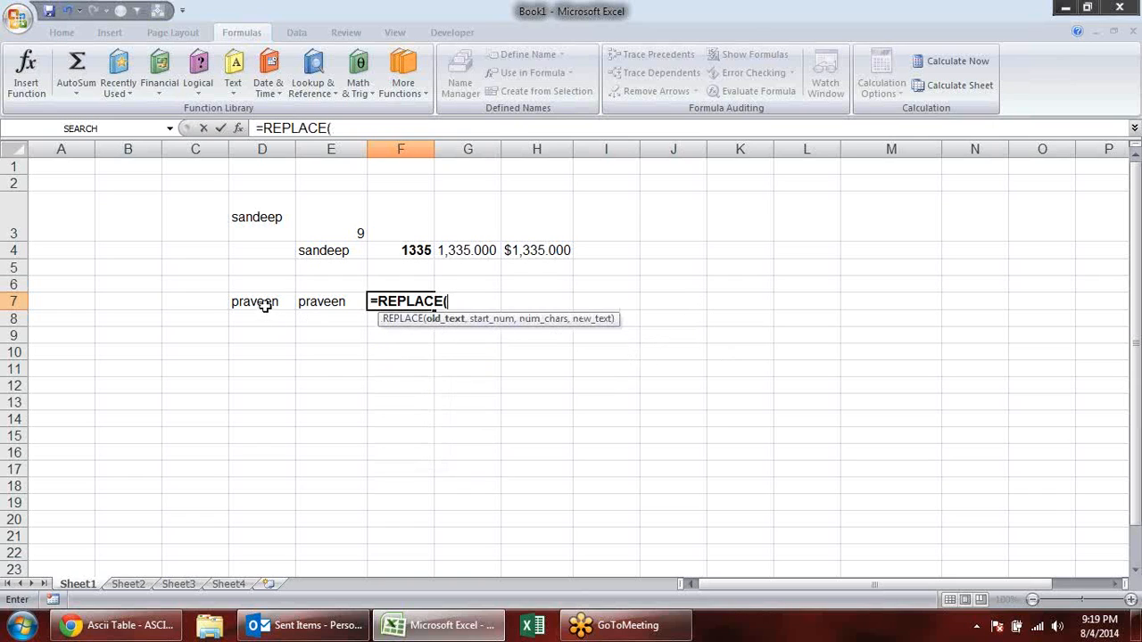
click(337, 301)
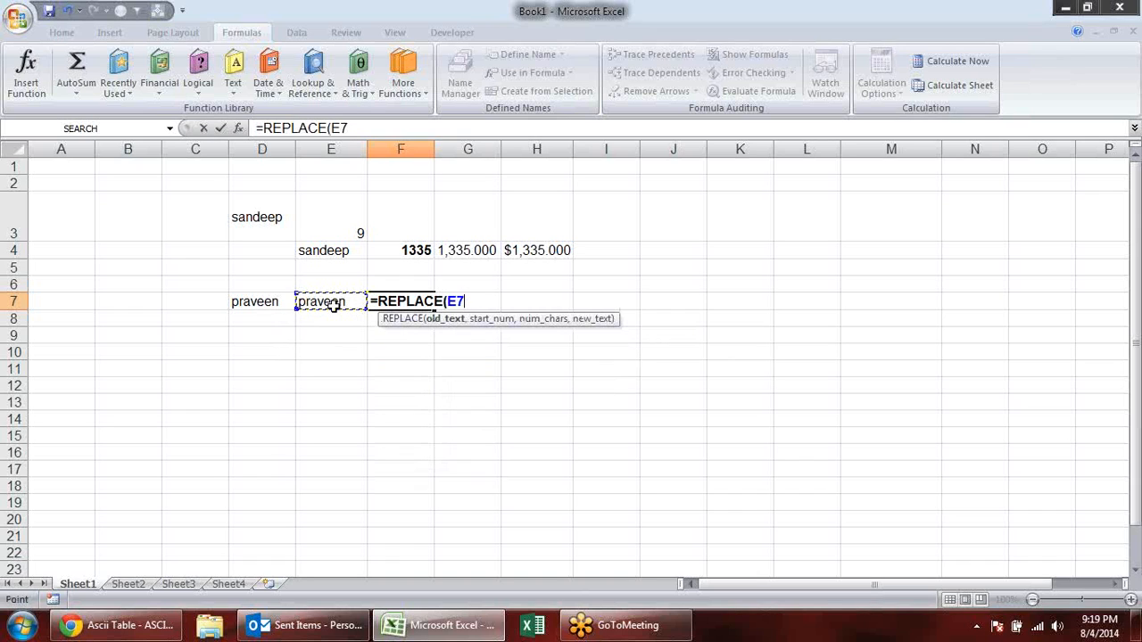
text(,)
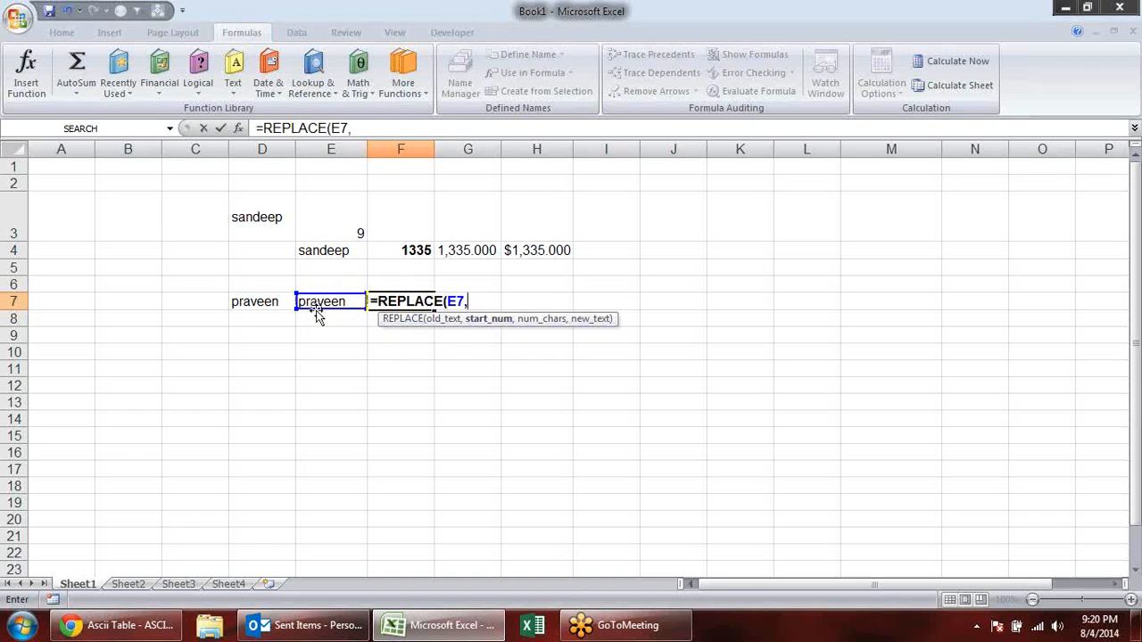
text(3)
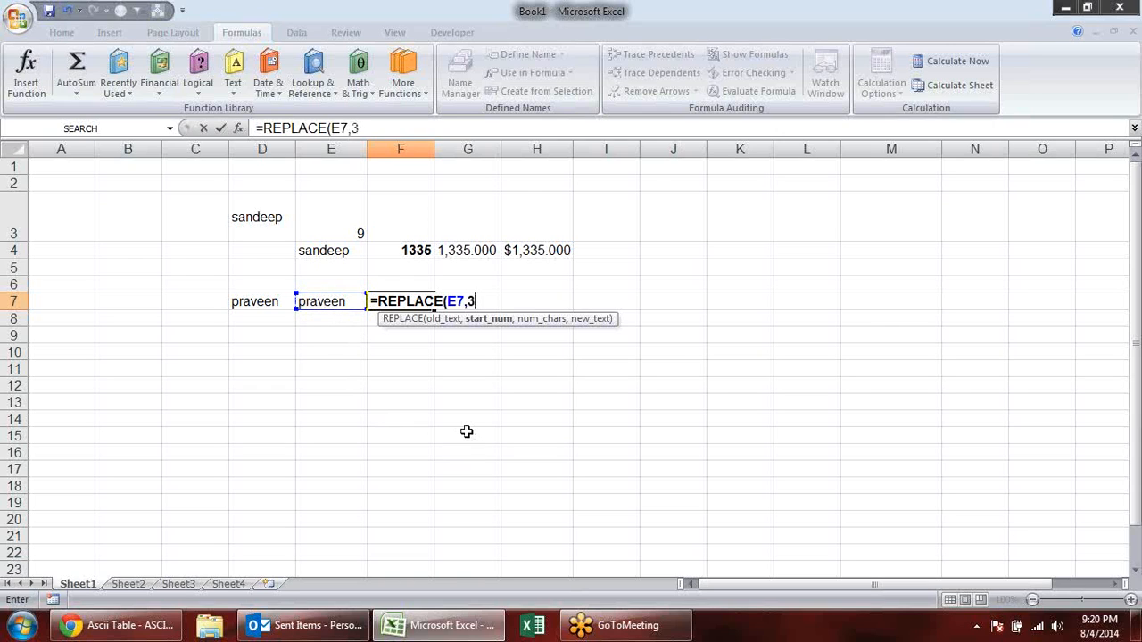
text(,)
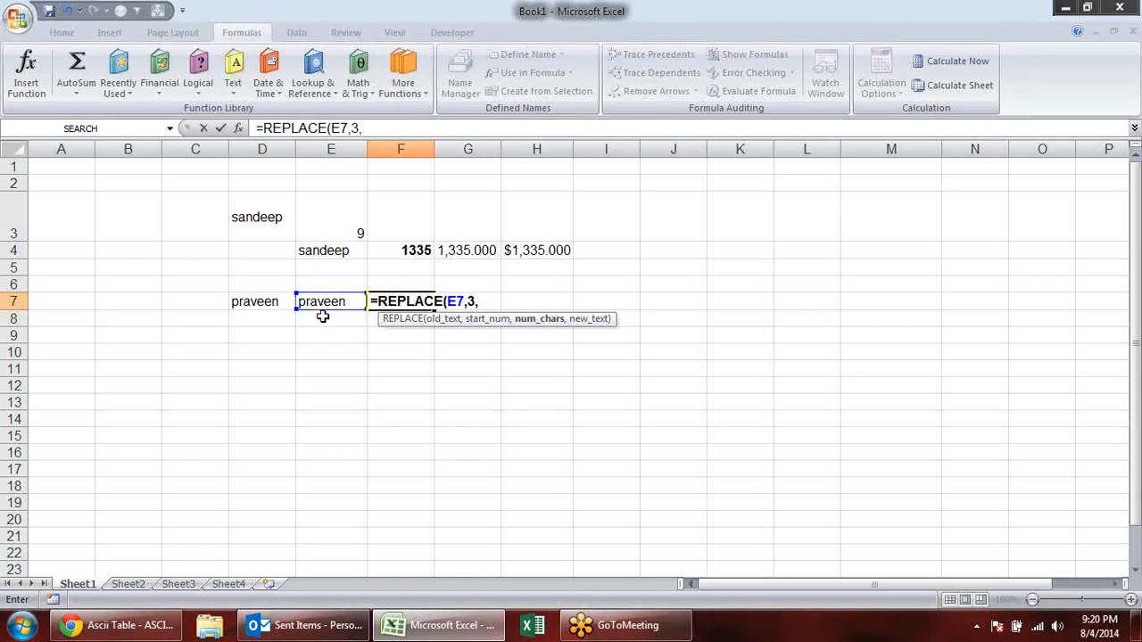
text(1)
text(,)
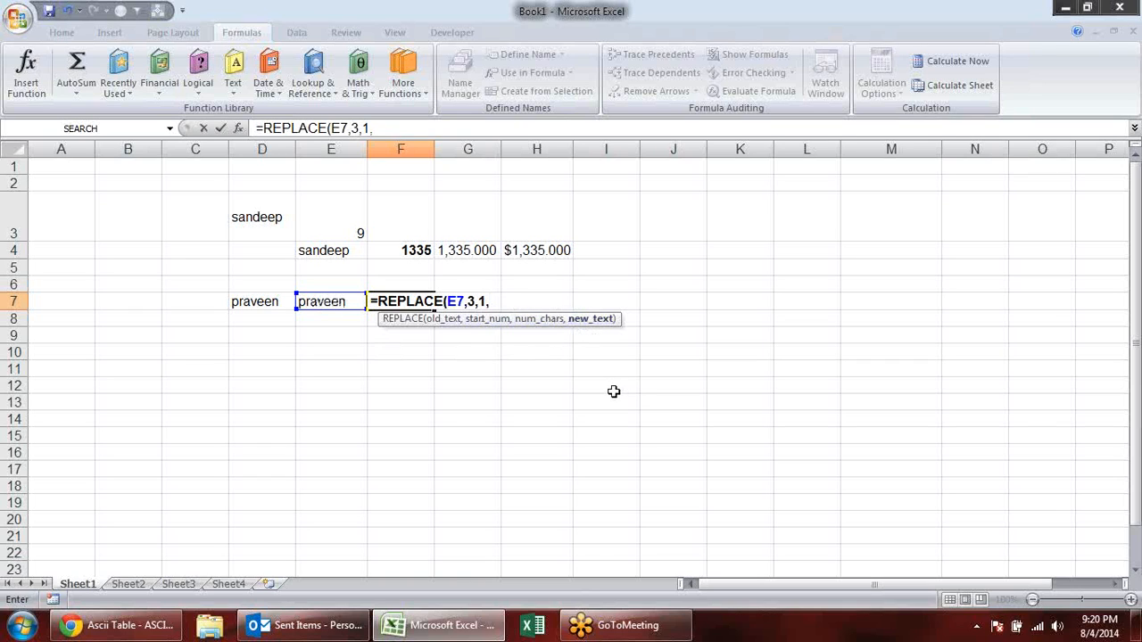
text("E)
key(BackSpace)
text(E)
key(BackSpace)
text(e"))
key(Return)
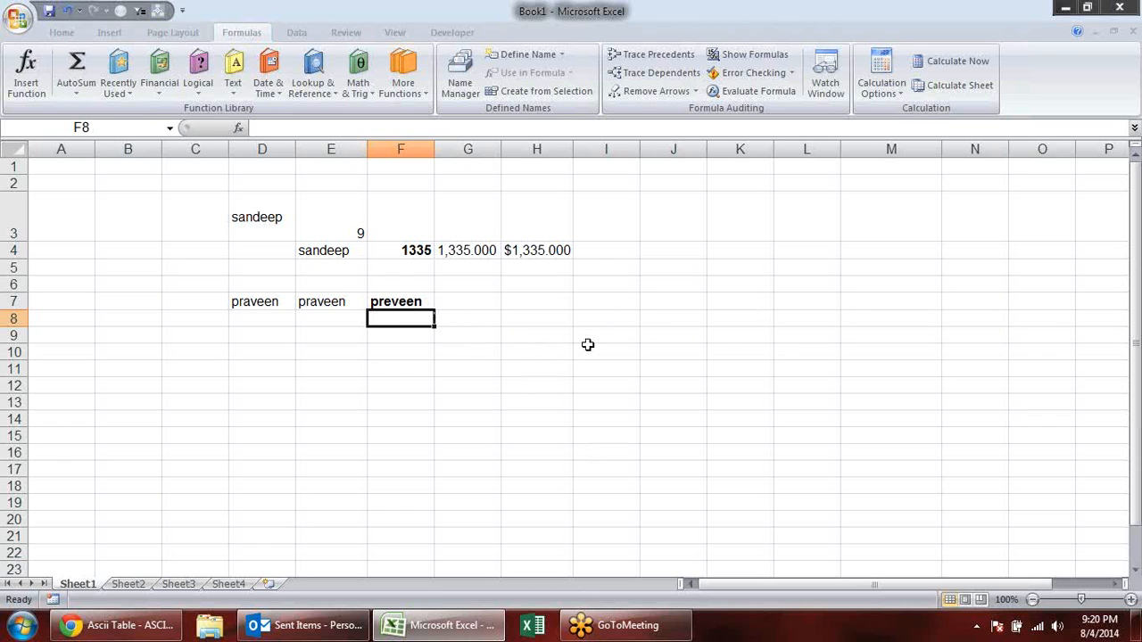
- Enter =SUBSTITUTE(E7,"a","e") in F8 and make the cell bold
text(=sub)
key(Tab)
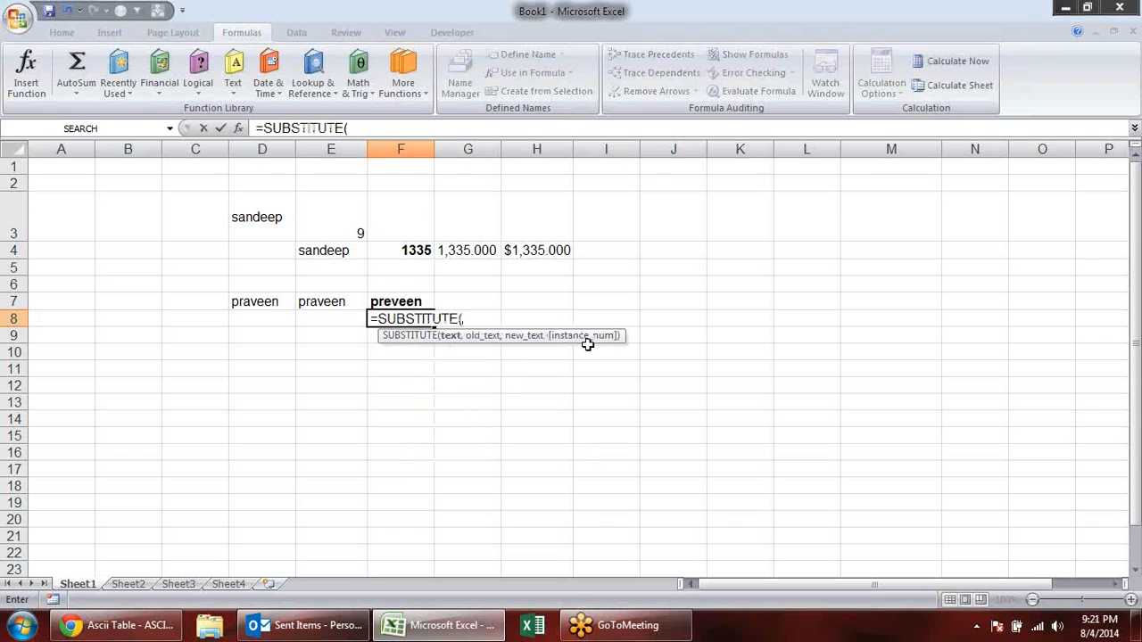
click(332, 302)
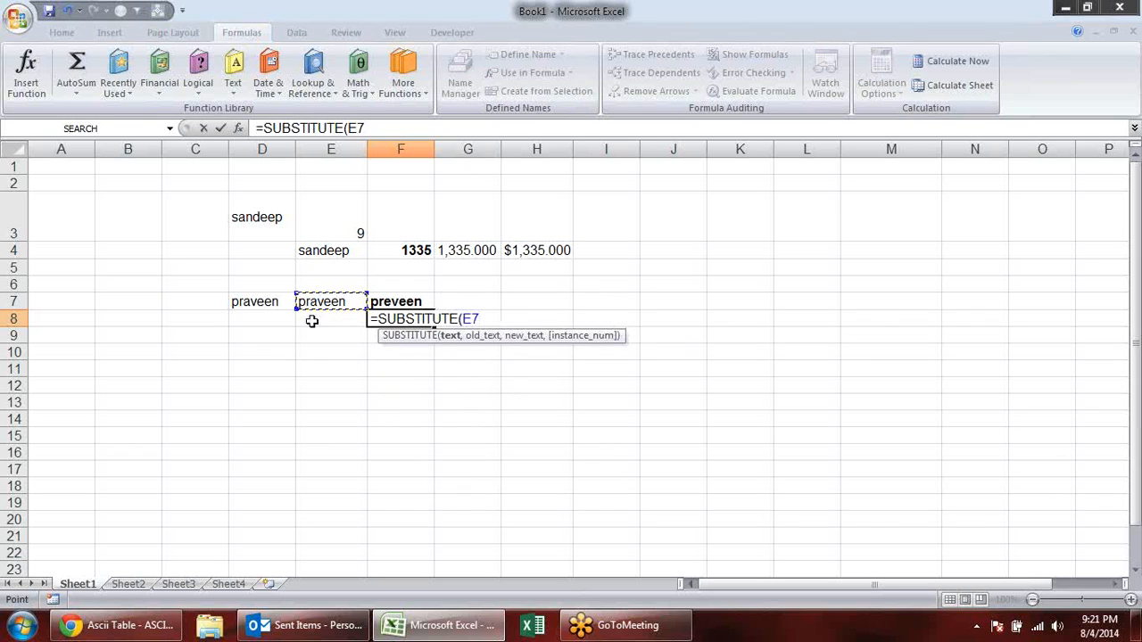
text(,)
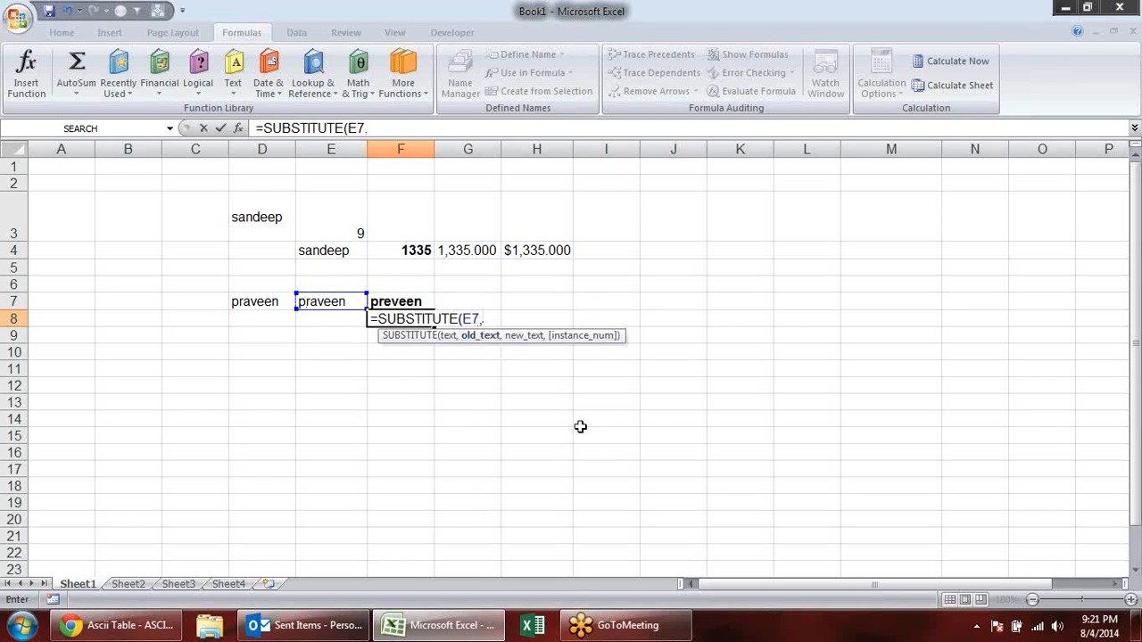
text("a",)
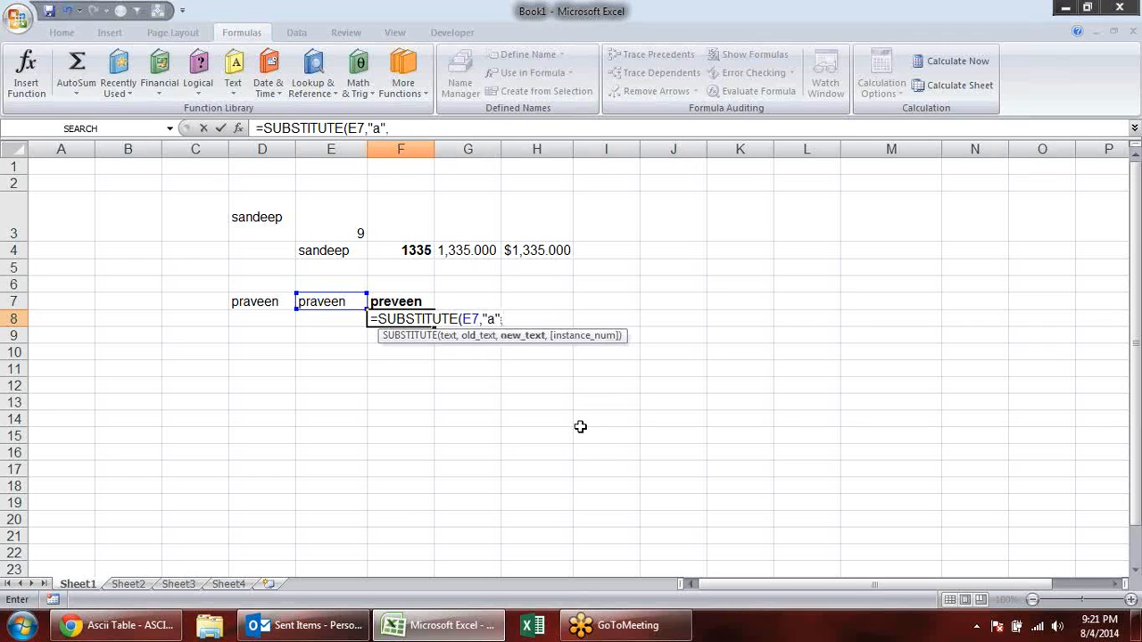
text("E")
key(BackSpace)
key(BackSpace)
text(e)
text(,)
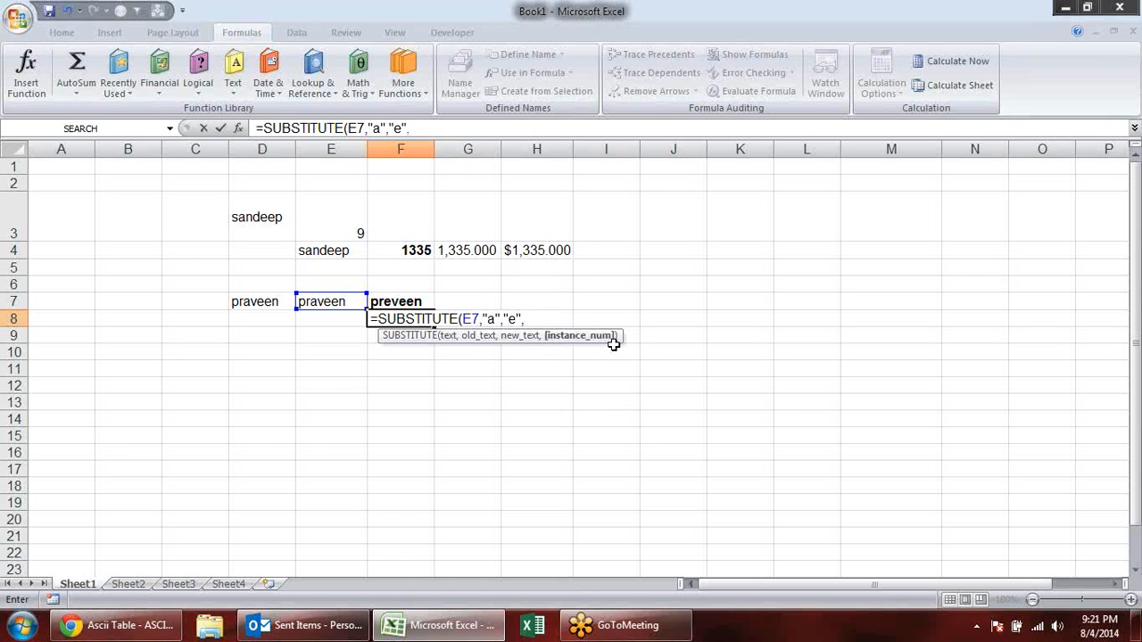
key(BackSpace)
key(Return)
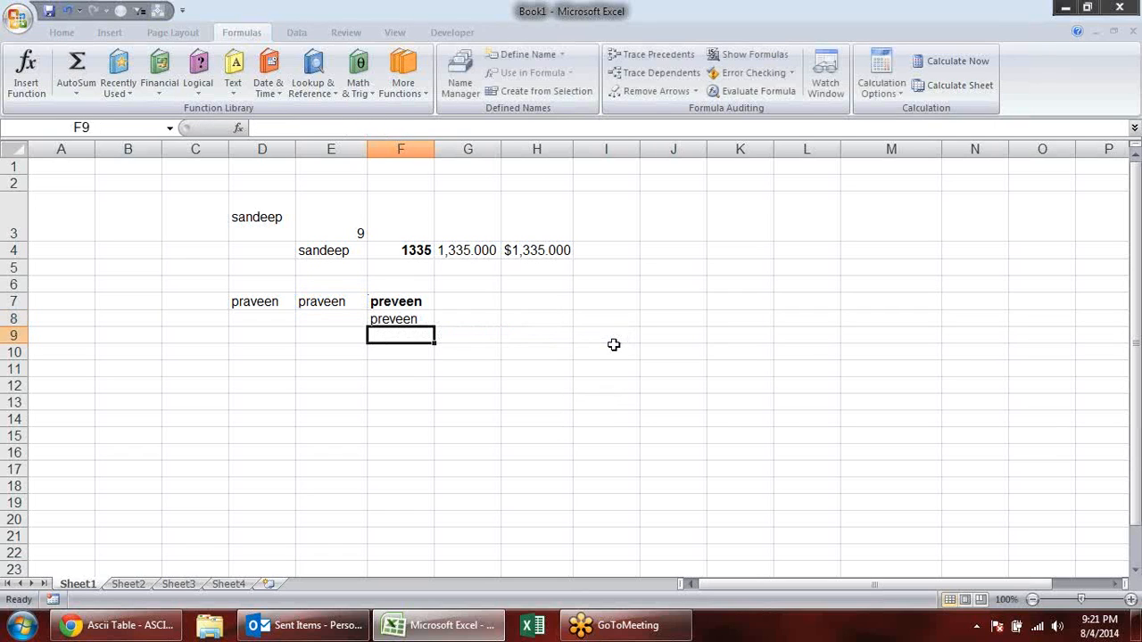
click(413, 318)
key(ctrl+b)
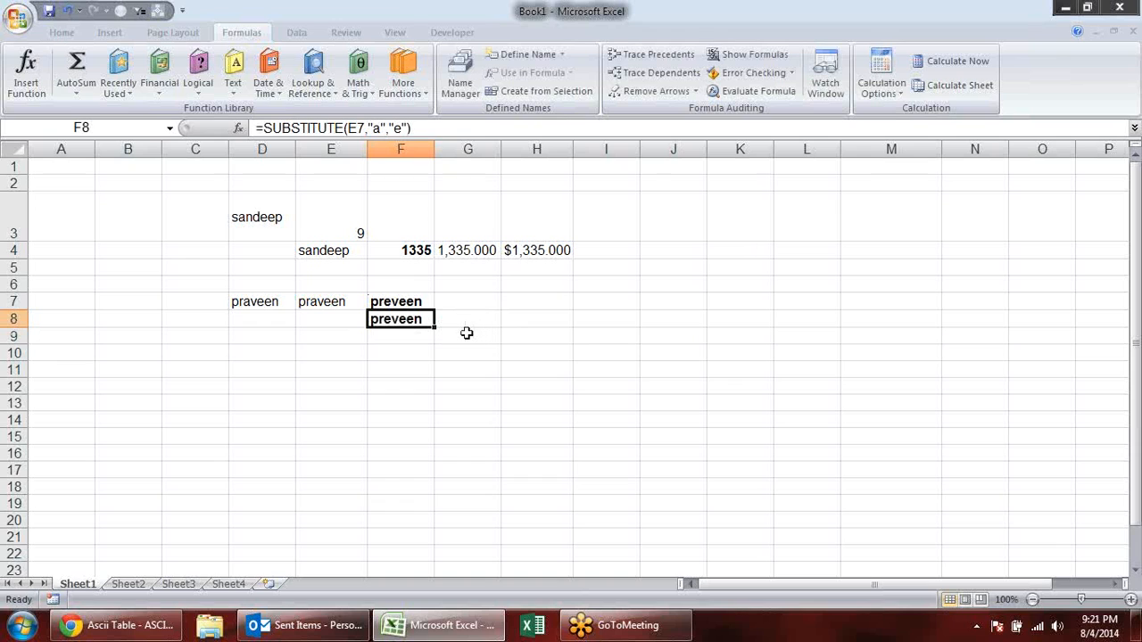
- Change the formula in F8 to =SUBSTITUTE(E7,"e","a")
key(F2)
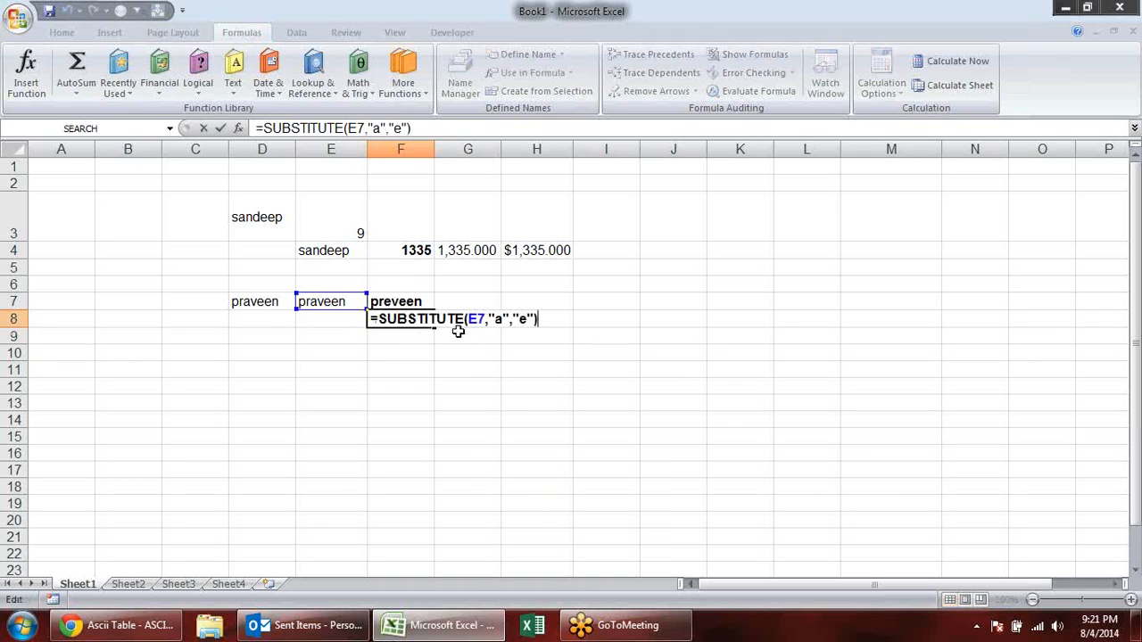
click(504, 319)
key(BackSpace)
text(e)
key(Right)
key(Right)
key(Right)
key(Right)
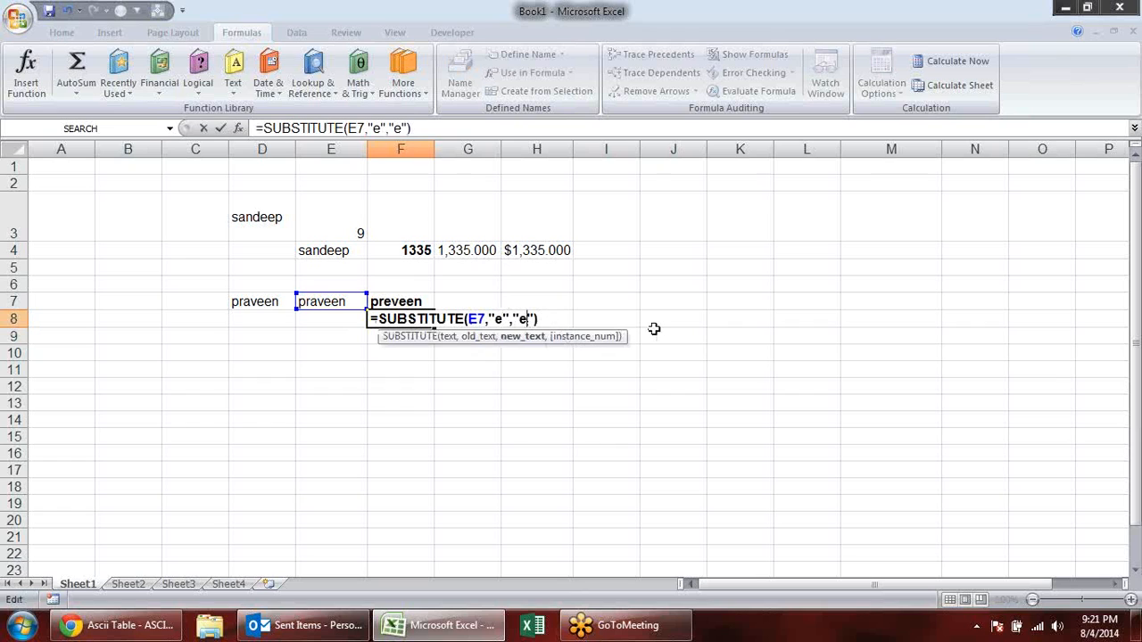
key(BackSpace)
text(a)
key(Return)
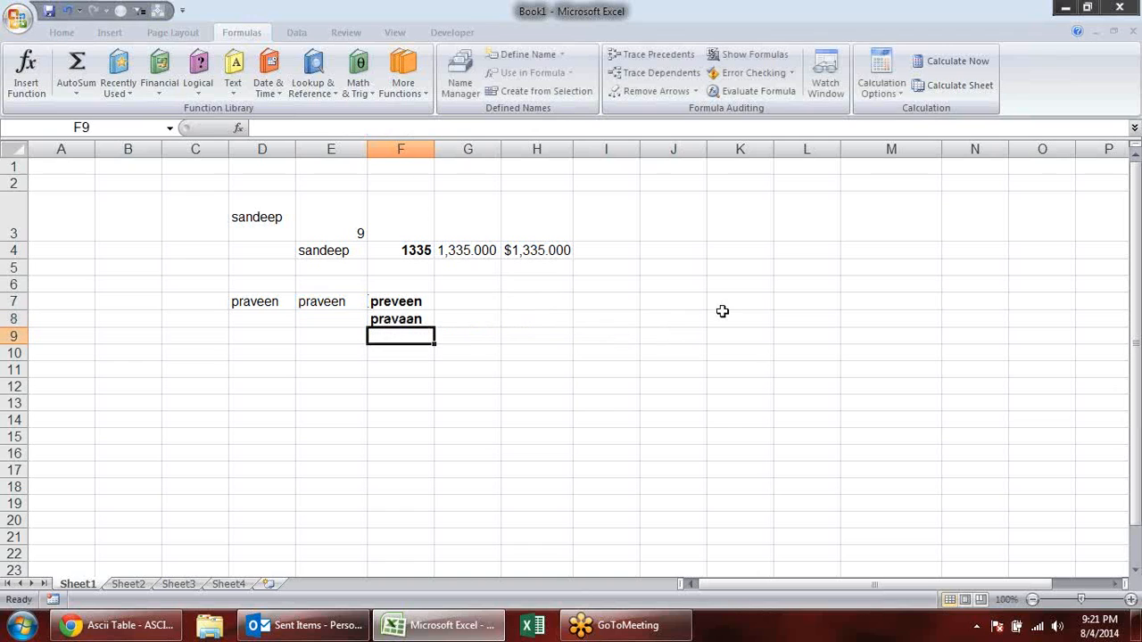
- Add the instance number 1 to the SUBSTITUTE formula in F8, giving =SUBSTITUTE(E7,"e","a",1)
click(431, 319)
double_click(431, 320)
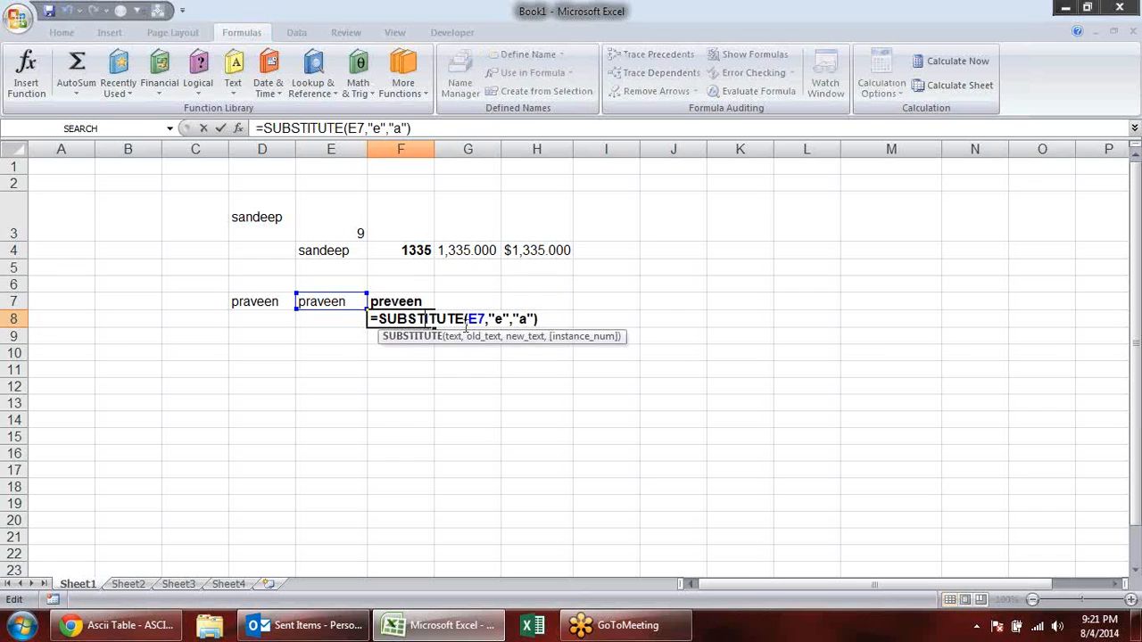
click(537, 319)
text(,1)
key(Return)
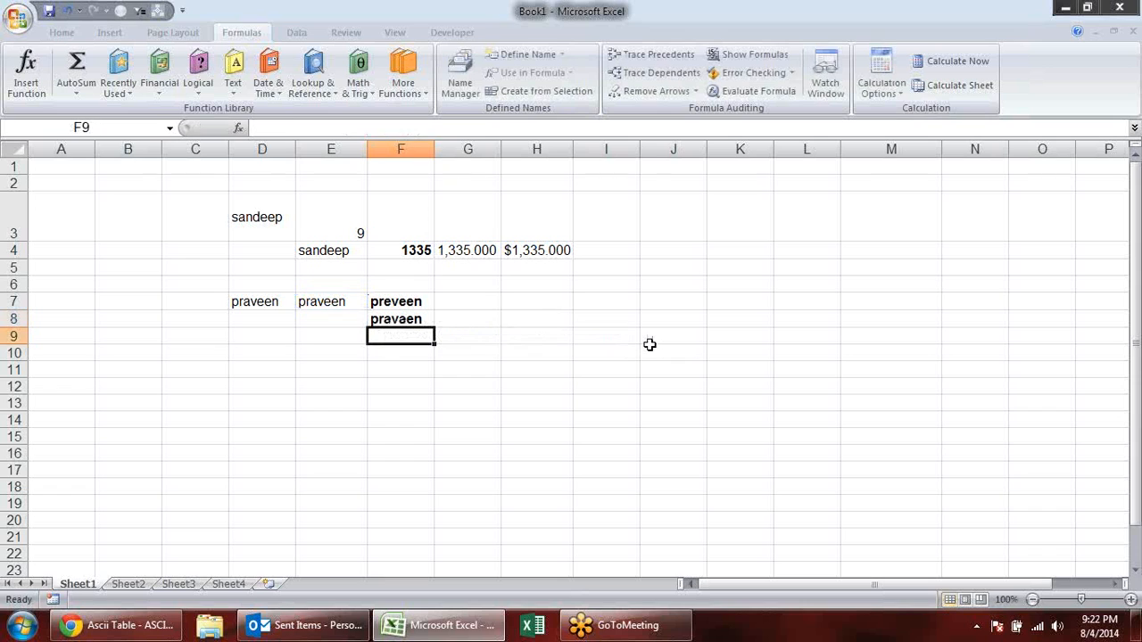
- Set the instance number in the SUBSTITUTE formula in F8 to 2
double_click(393, 317)
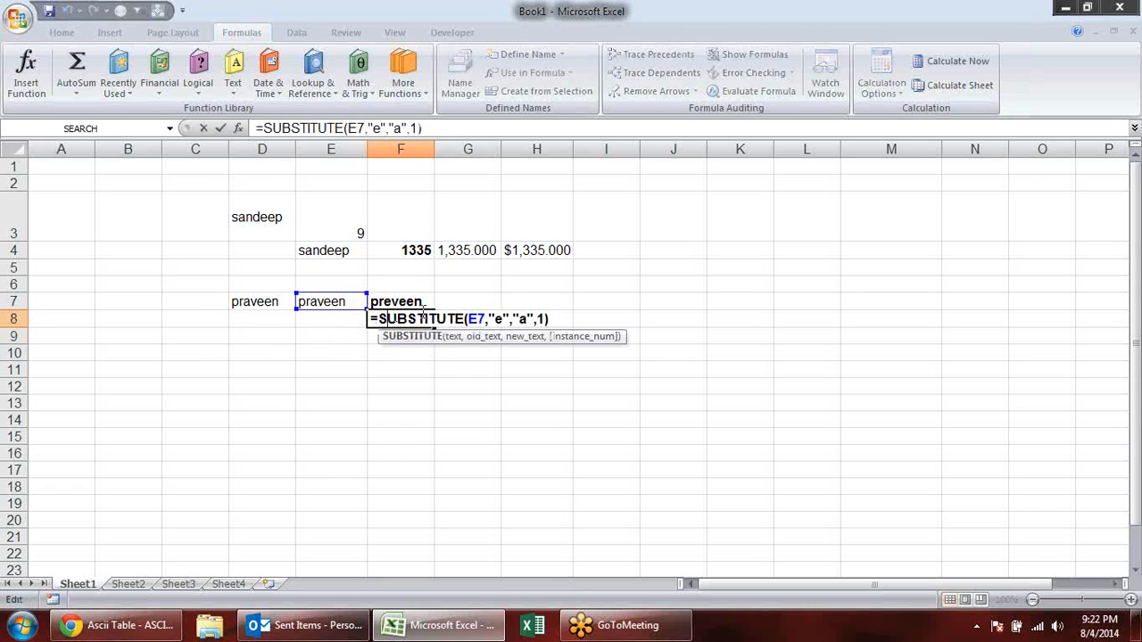
key(BackSpace)
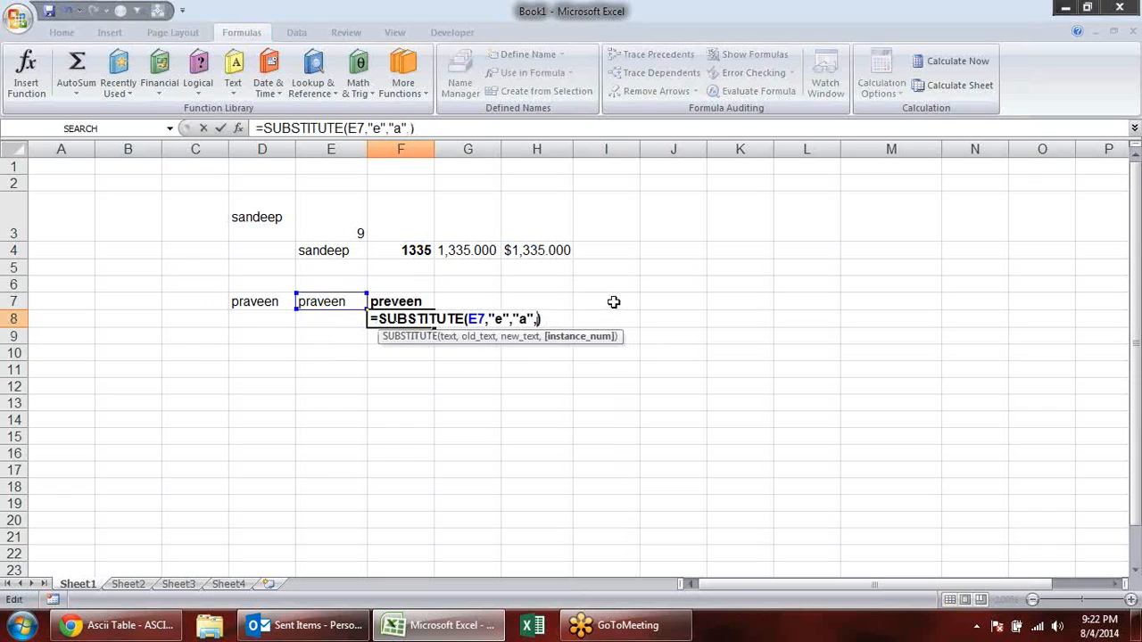
key(Return)
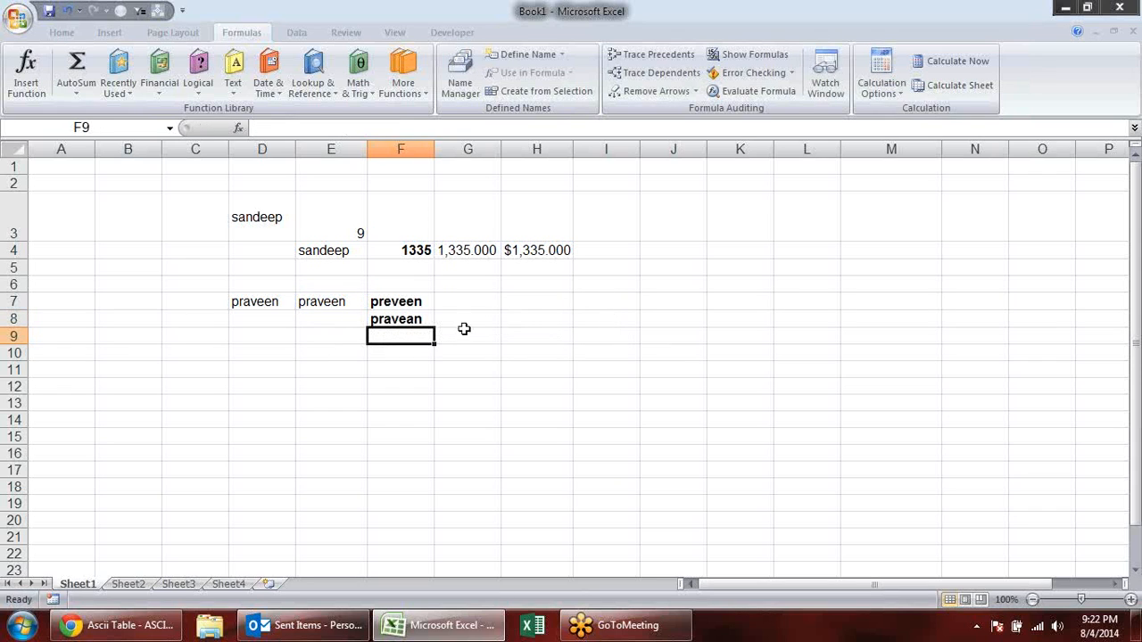
- Remove the instance number from the SUBSTITUTE formula in F8 and review the formula's arguments
double_click(415, 323)
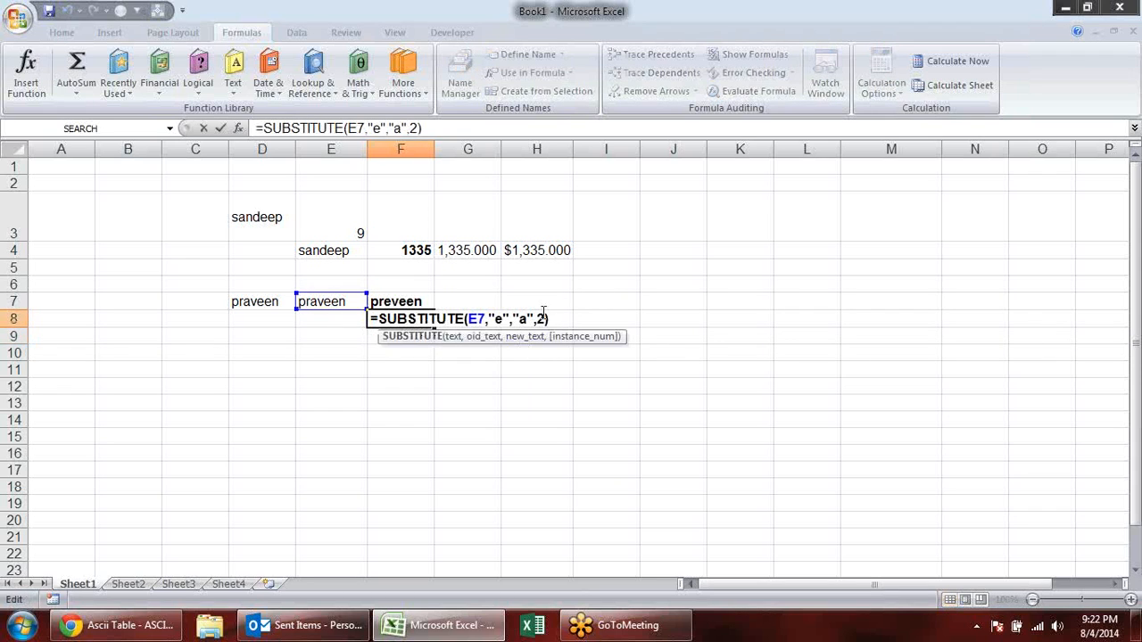
key(BackSpace)
key(BackSpace)
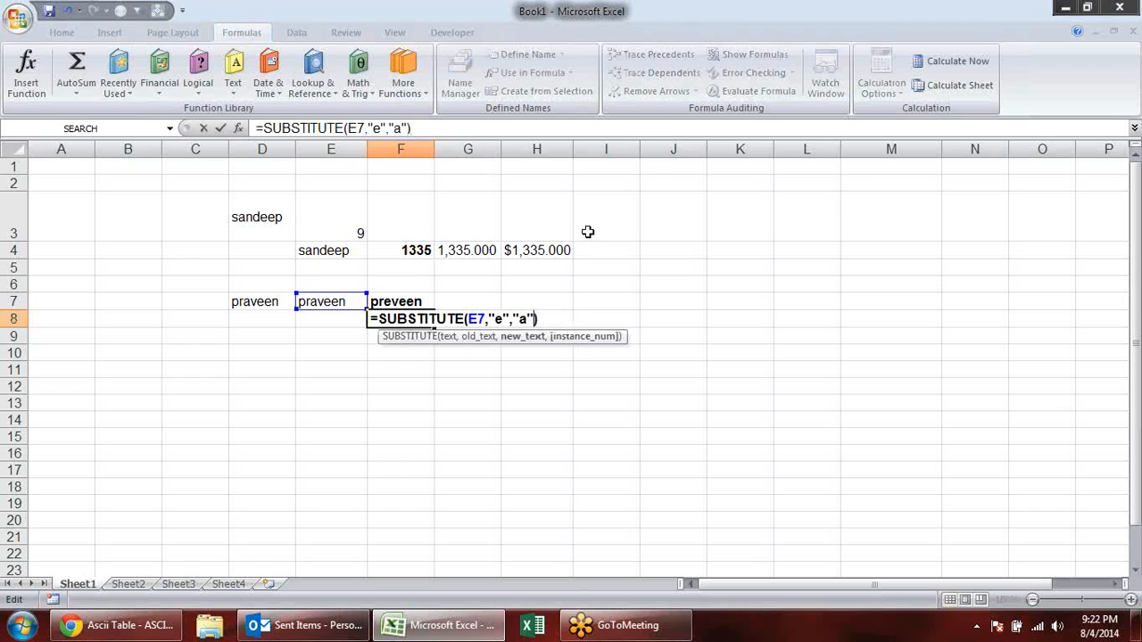
key(Return)
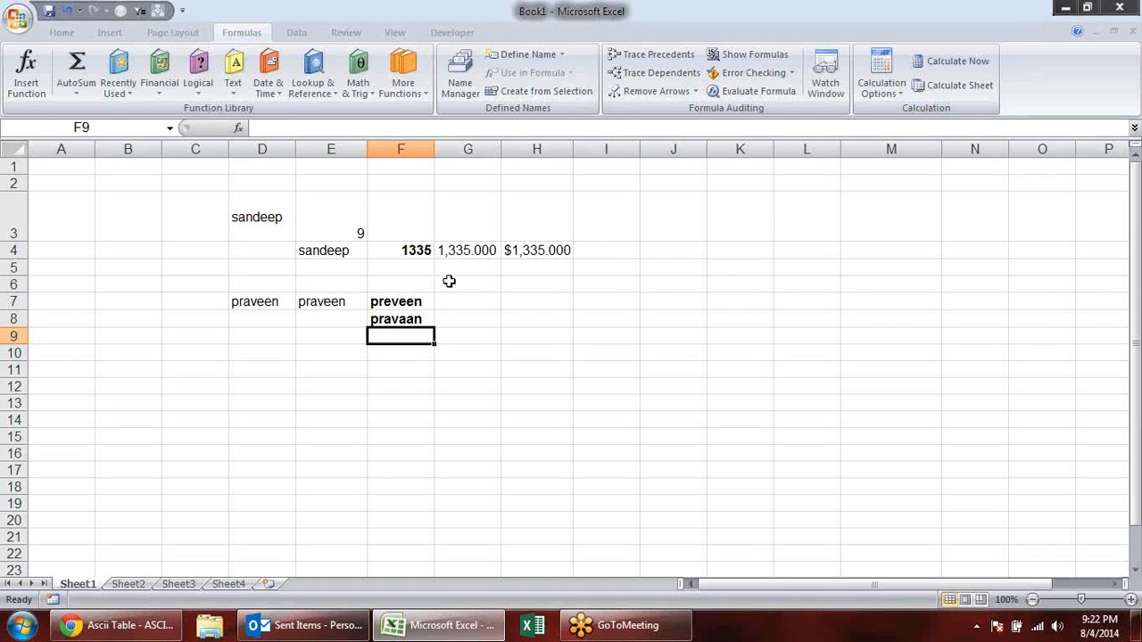
double_click(413, 319)
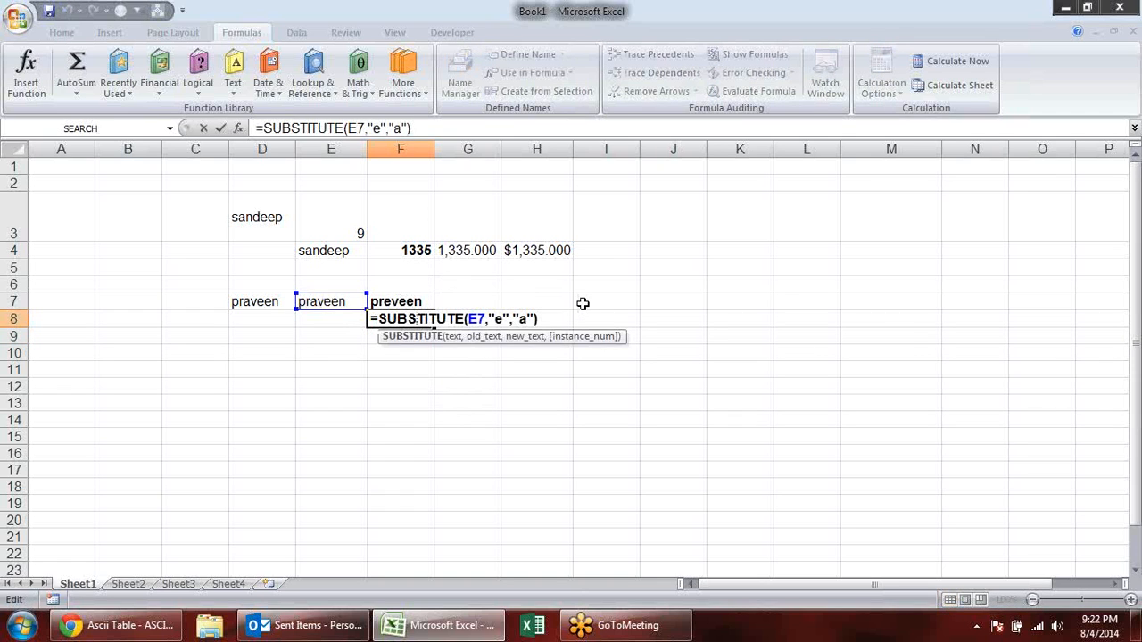
key(ctrl+Return)
- Clear the contents of the example range C2:I10
drag(175, 191, 616, 354)
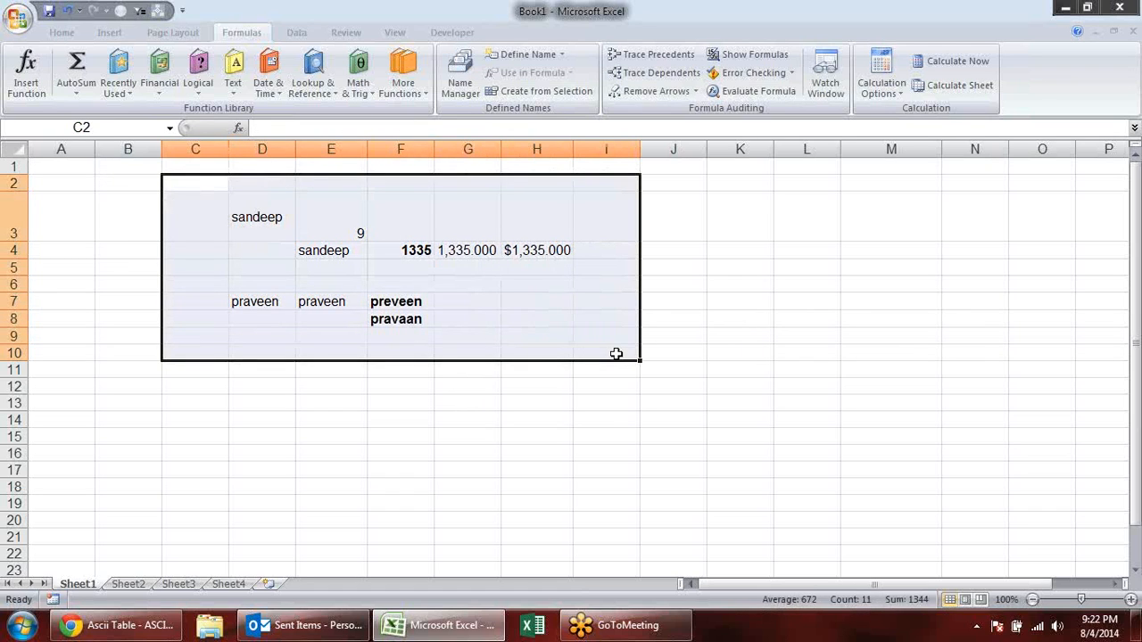
key(Delete)
click(323, 382)
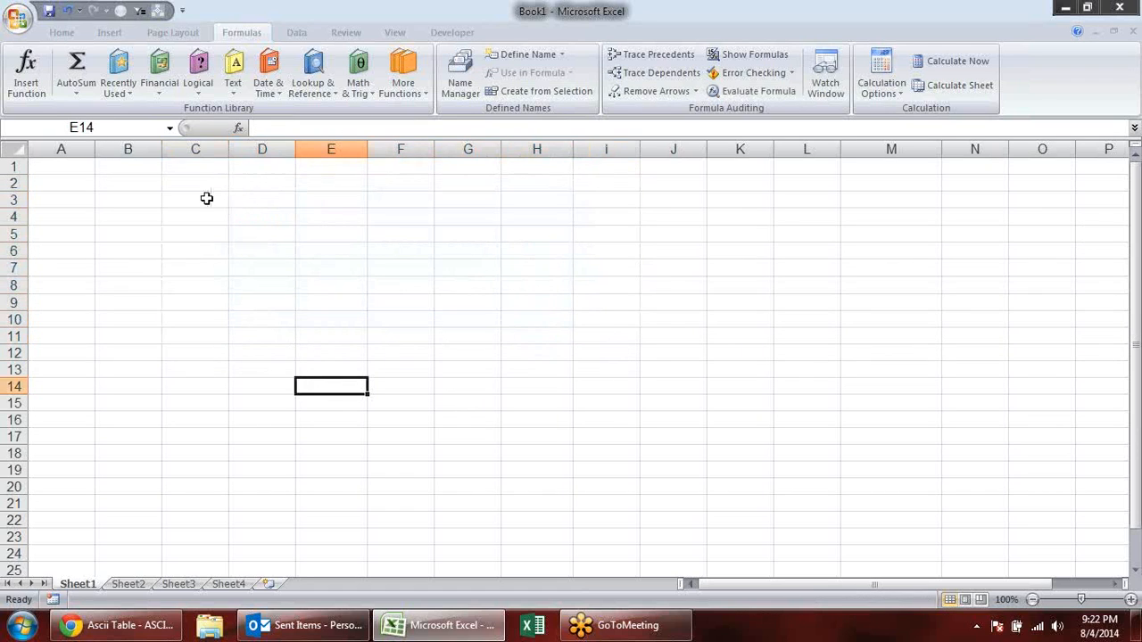
click(206, 198)
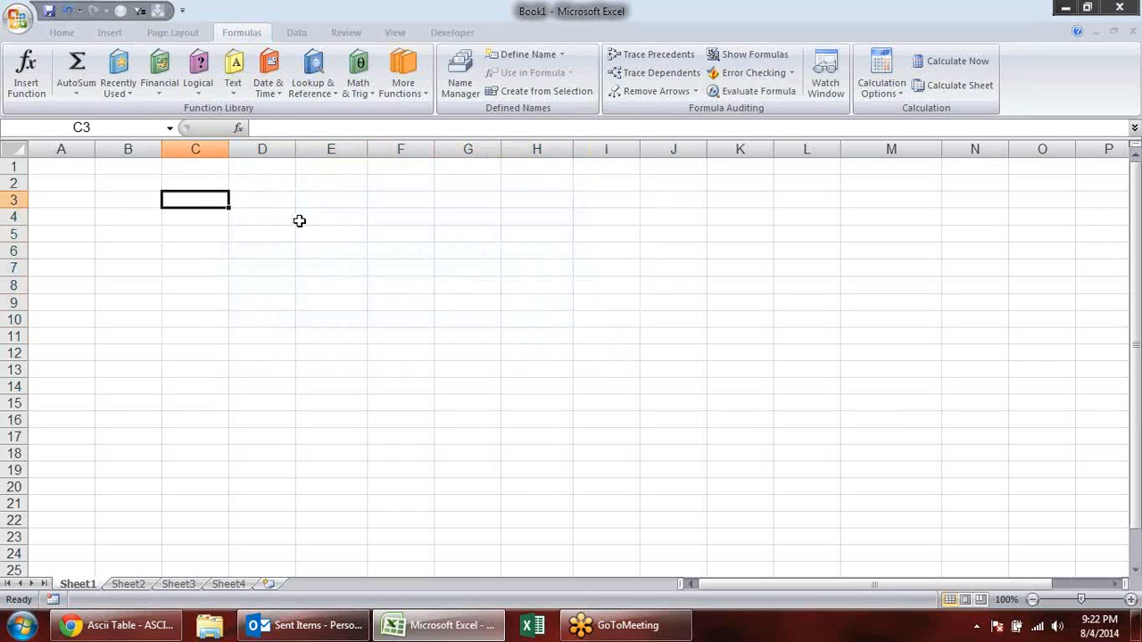
click(198, 182)
click(233, 79)
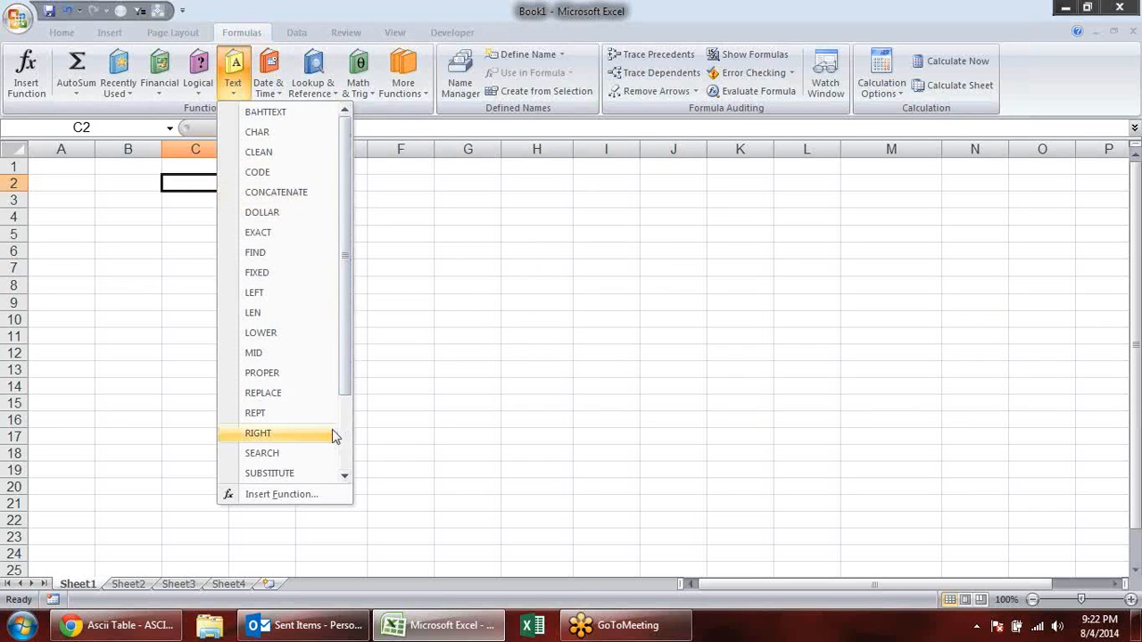
click(398, 300)
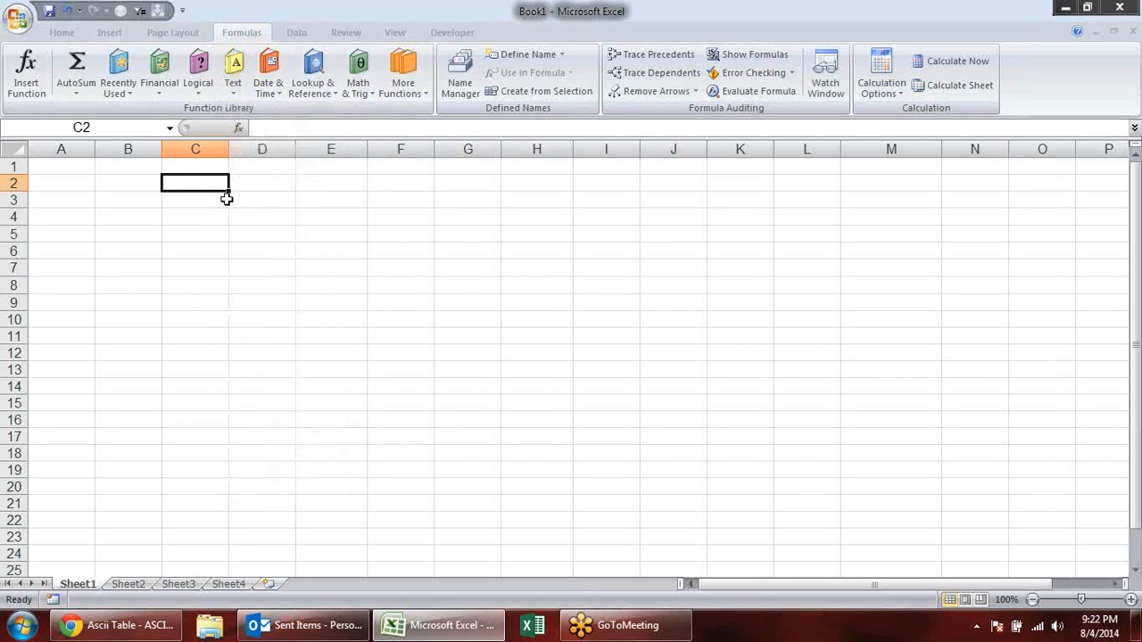
- Enter a first name in lowercase in C2 and convert it to capitals in D2 with =UPPER(C2)
click(198, 196)
click(200, 183)
text(sandeep)
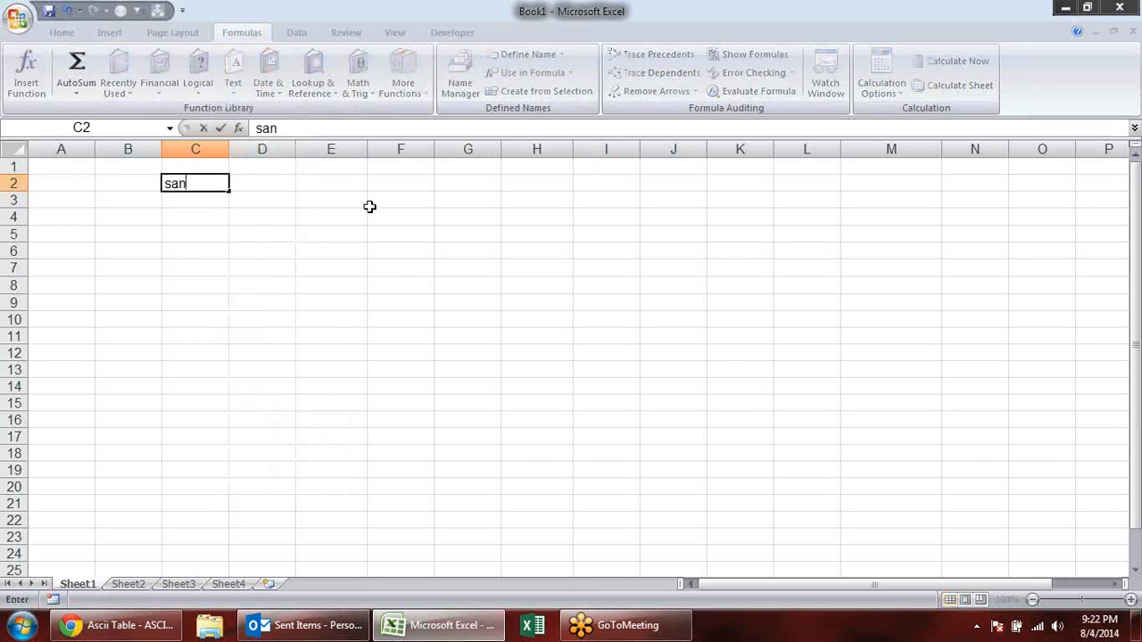
key(Tab)
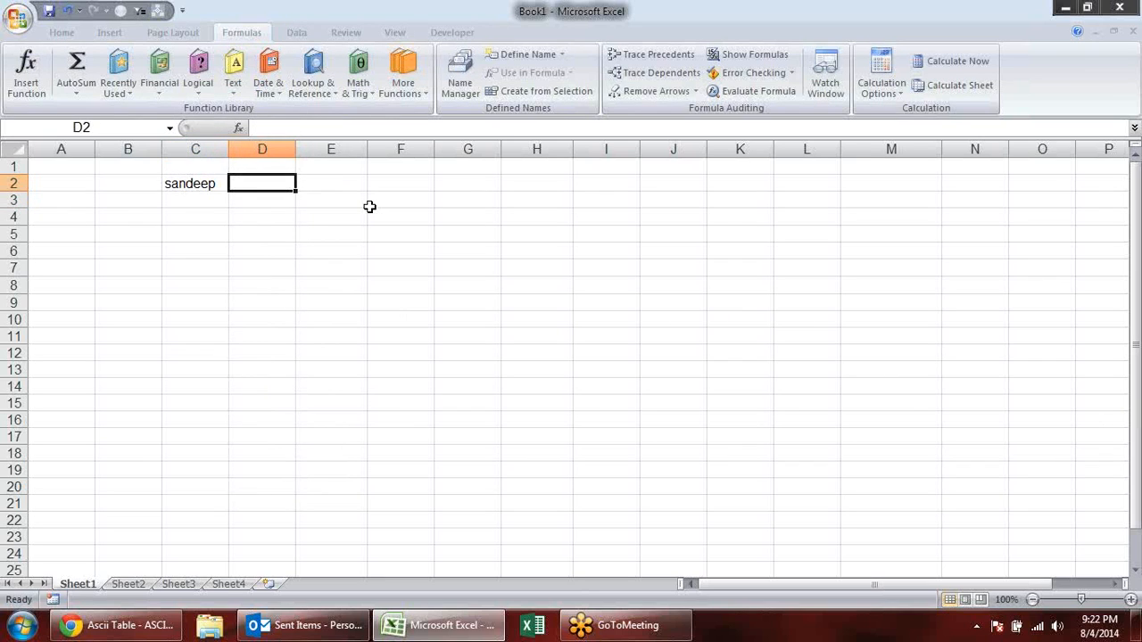
text(=upp)
key(Tab)
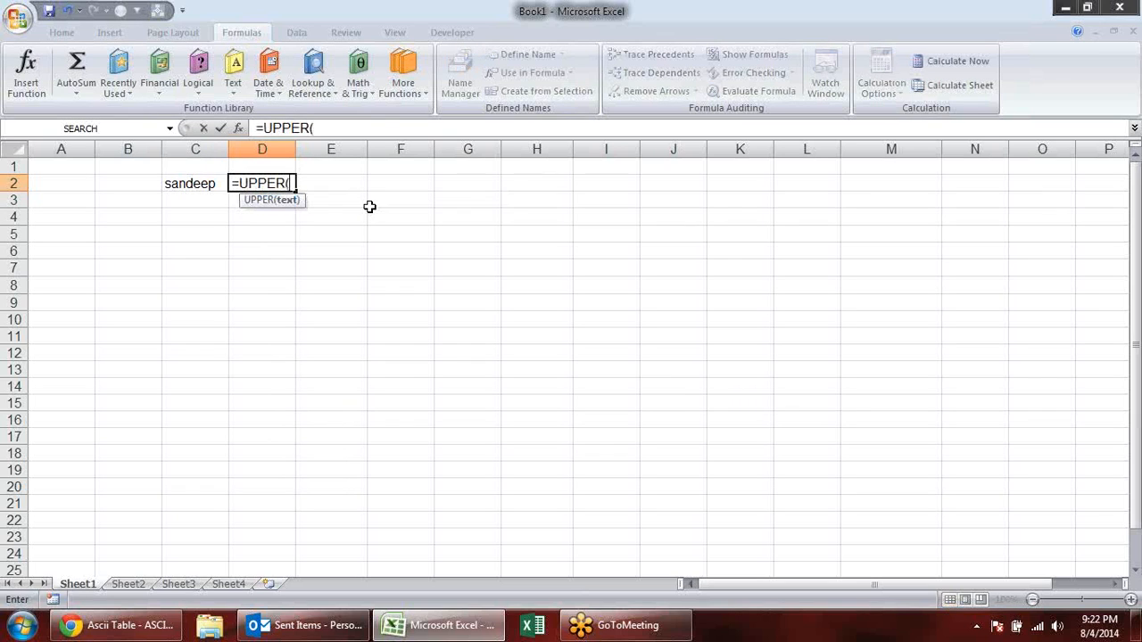
click(169, 184)
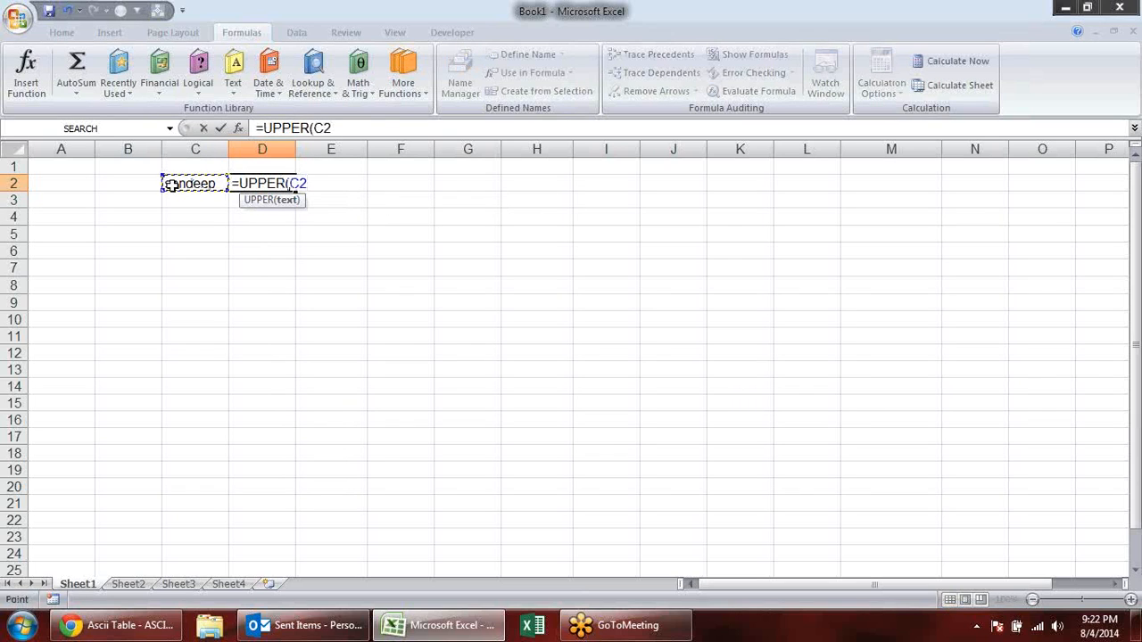
key(Return)
- Convert the capitalised name back to lowercase in E2 with =LOWER(D2) and fit column D's width to its contents
click(322, 184)
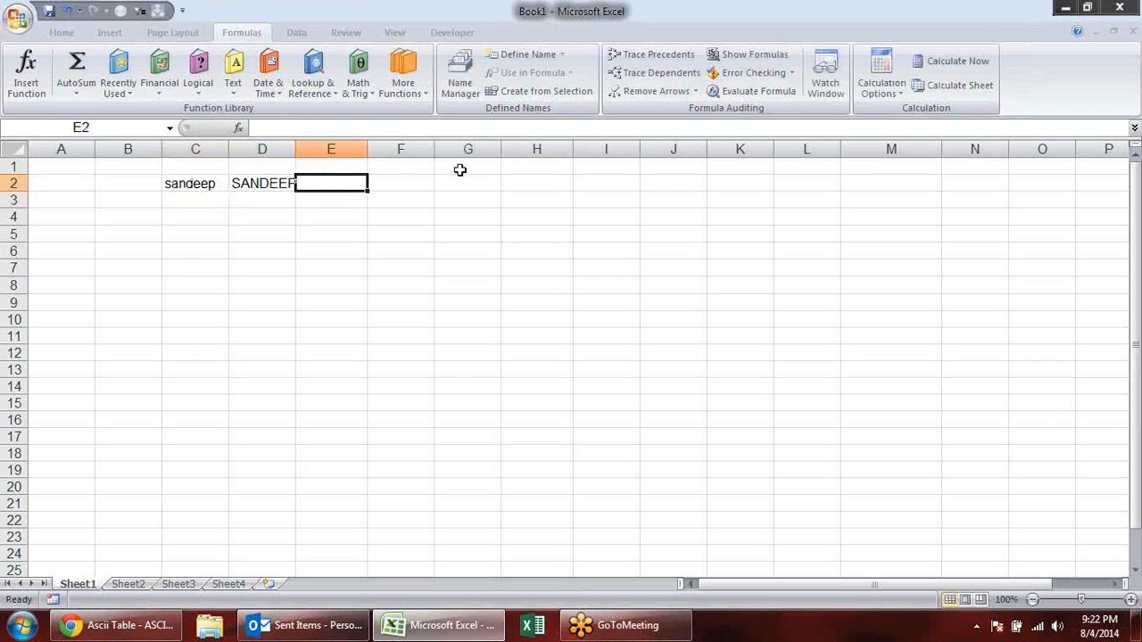
text(=le)
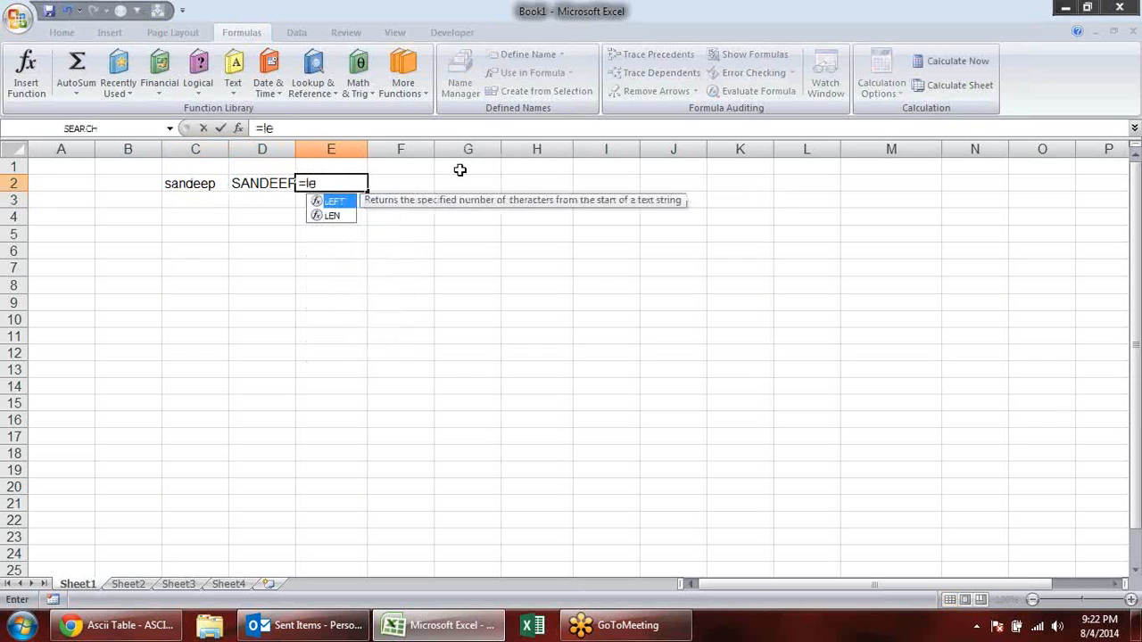
key(BackSpace)
text(ow)
key(Tab)
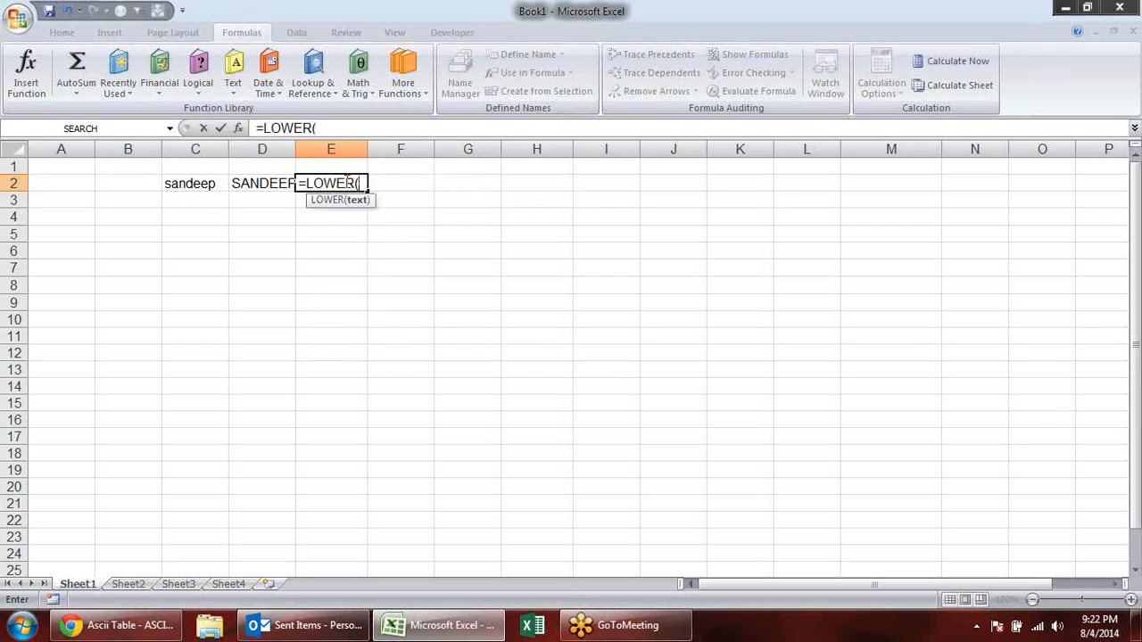
click(282, 183)
key(Return)
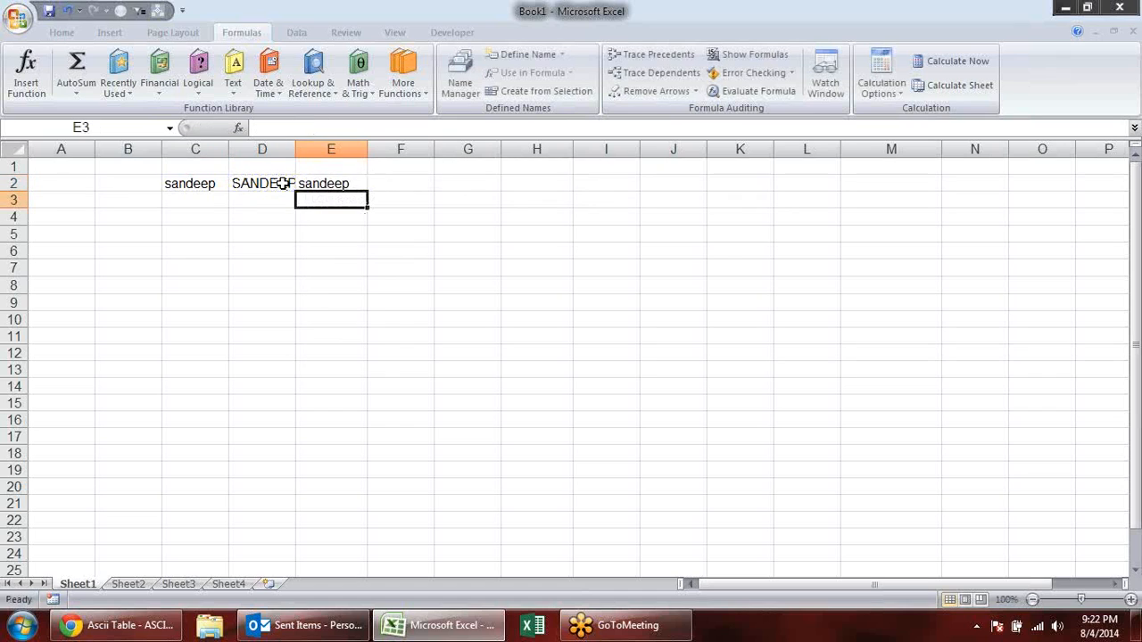
double_click(295, 149)
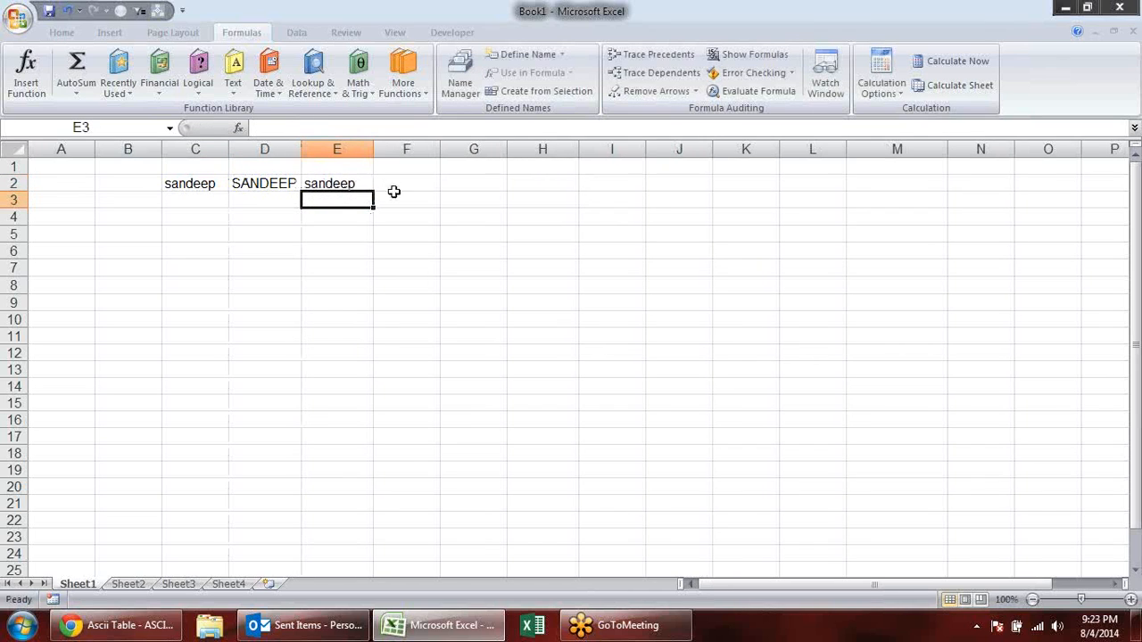
- Capitalise only the first letter of the name in F2 with the formula =PROPER(E2)
click(398, 190)
text(=)
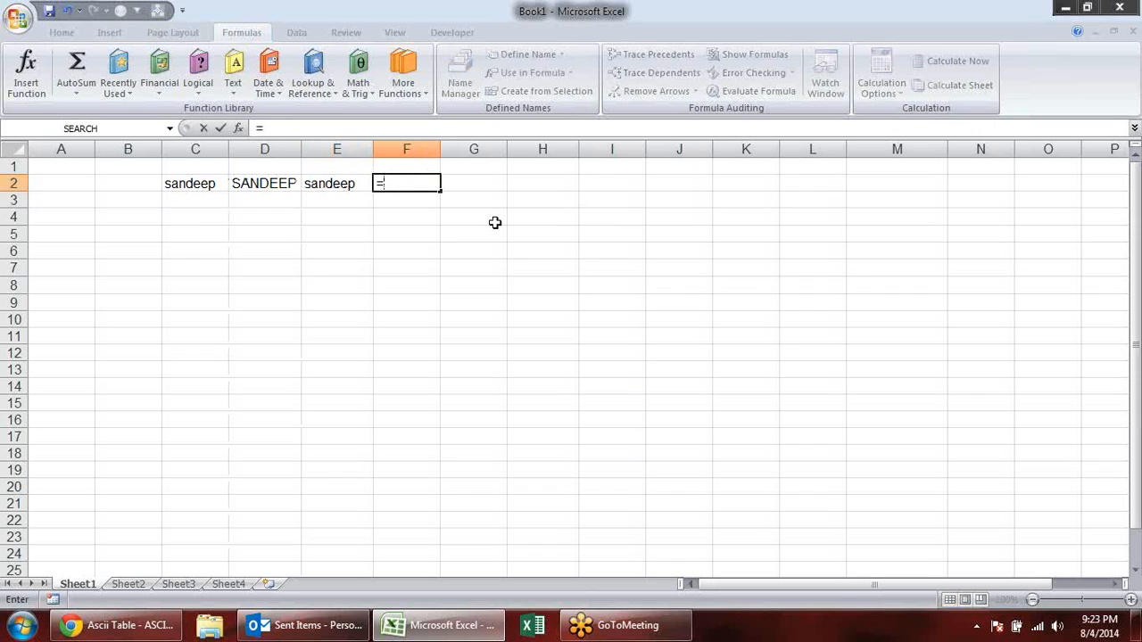
text(pro)
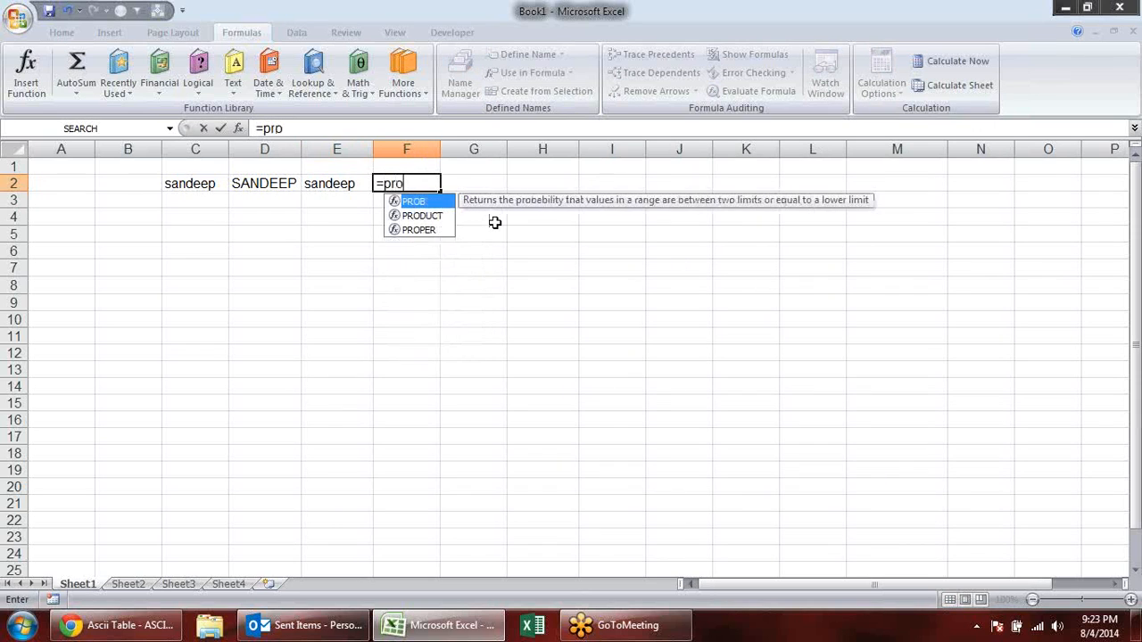
key(Down)
key(Down)
key(Tab)
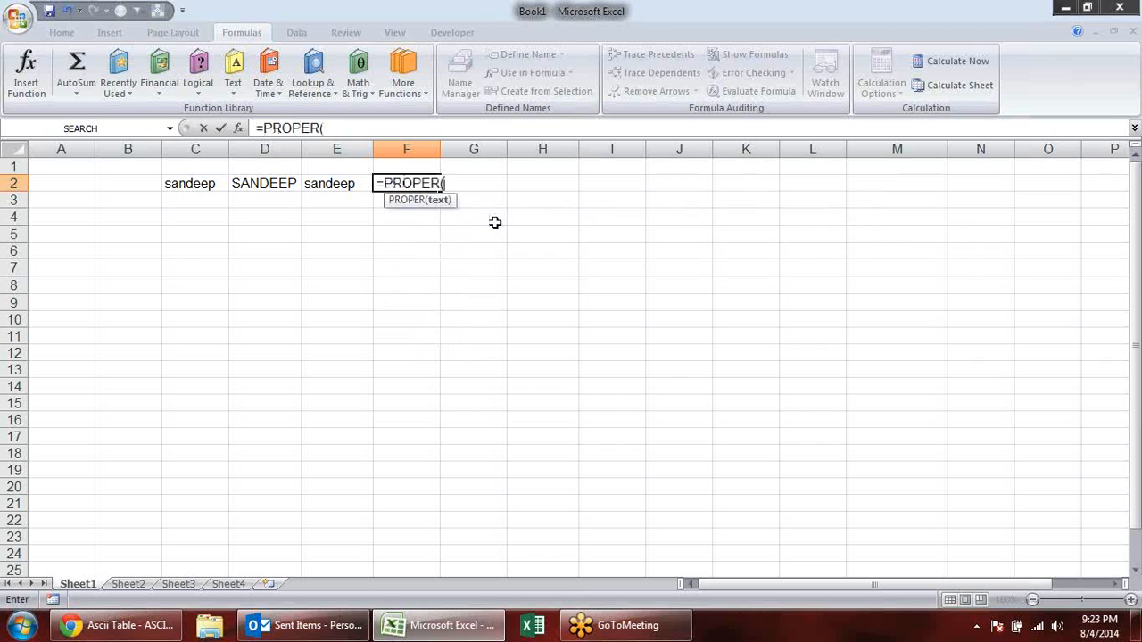
click(352, 182)
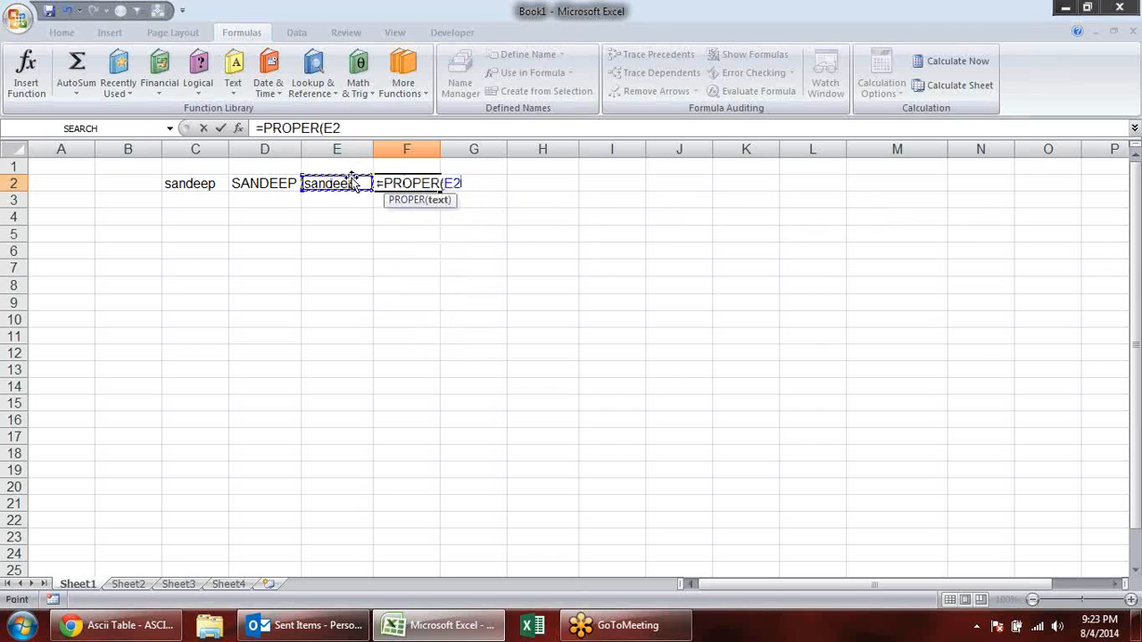
key(Return)
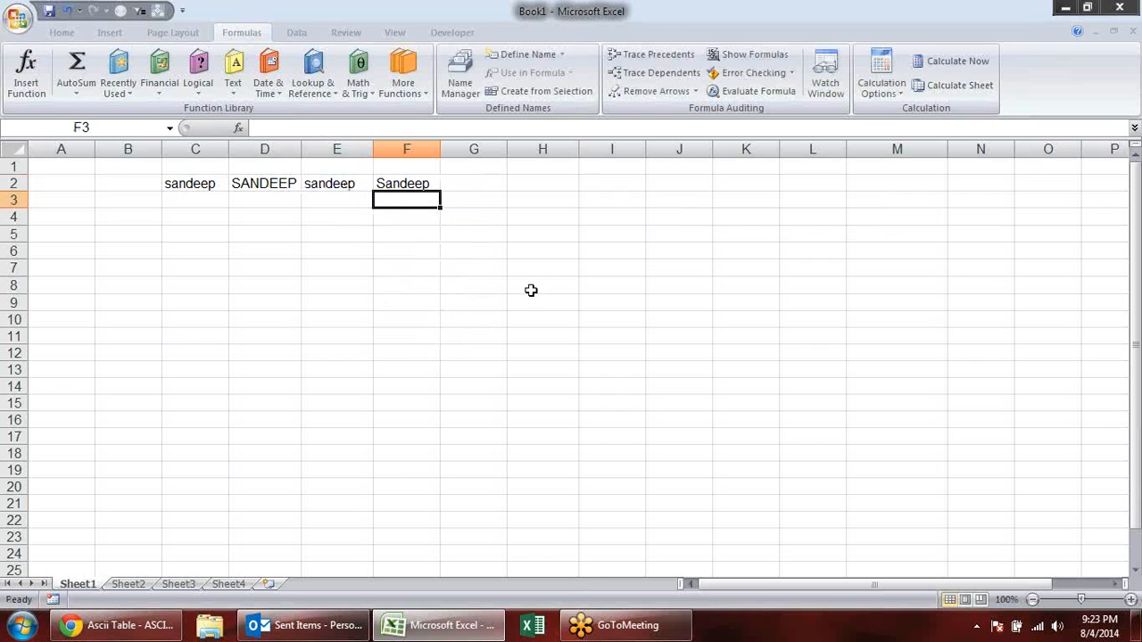
- Clear the contents of B1:G6 and look through the list of available text functions
drag(120, 170, 455, 243)
key(Delete)
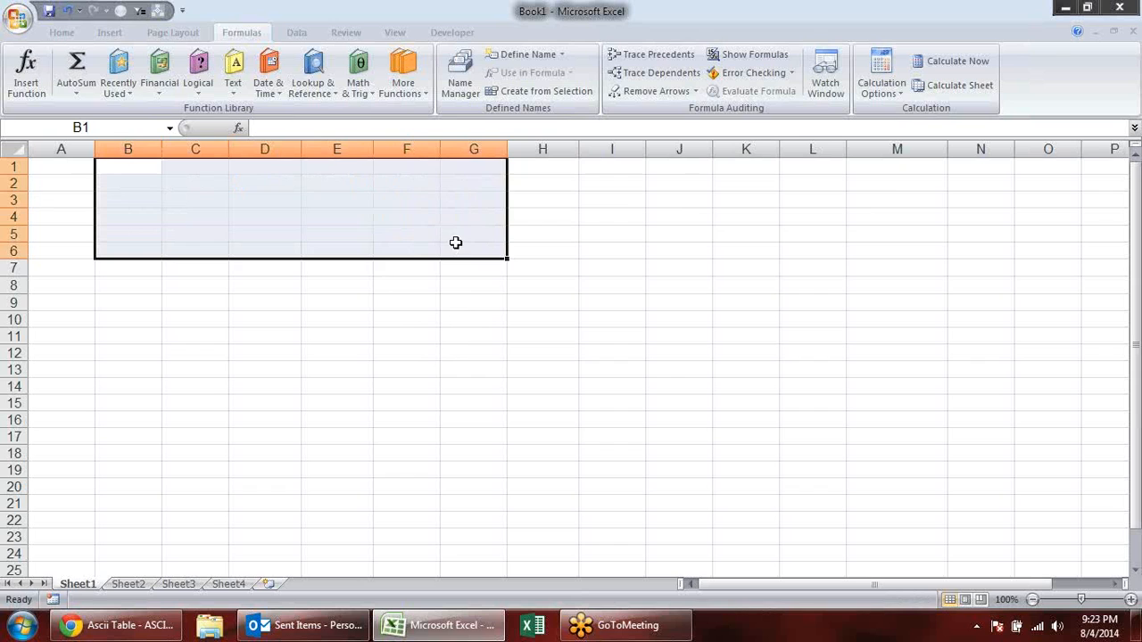
click(217, 213)
click(232, 85)
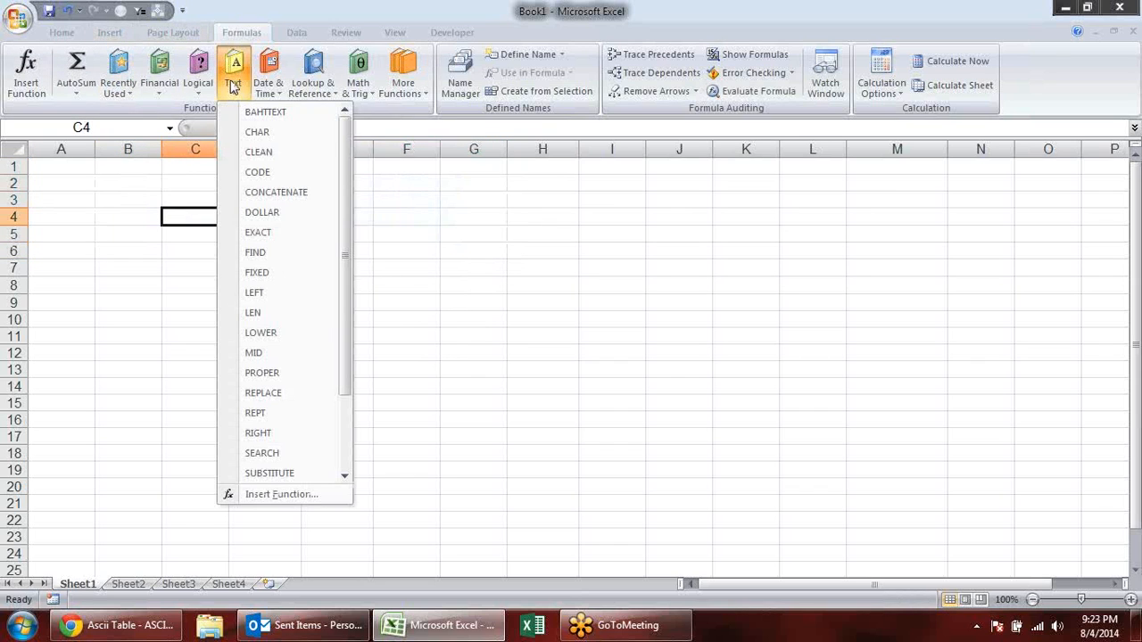
drag(346, 359, 351, 457)
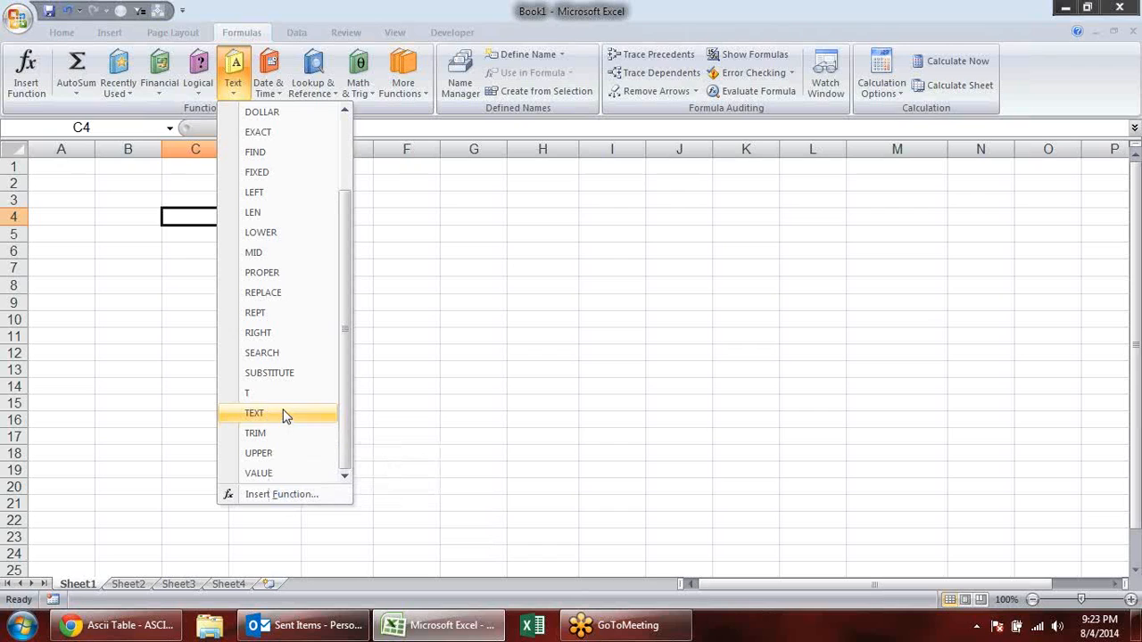
click(461, 325)
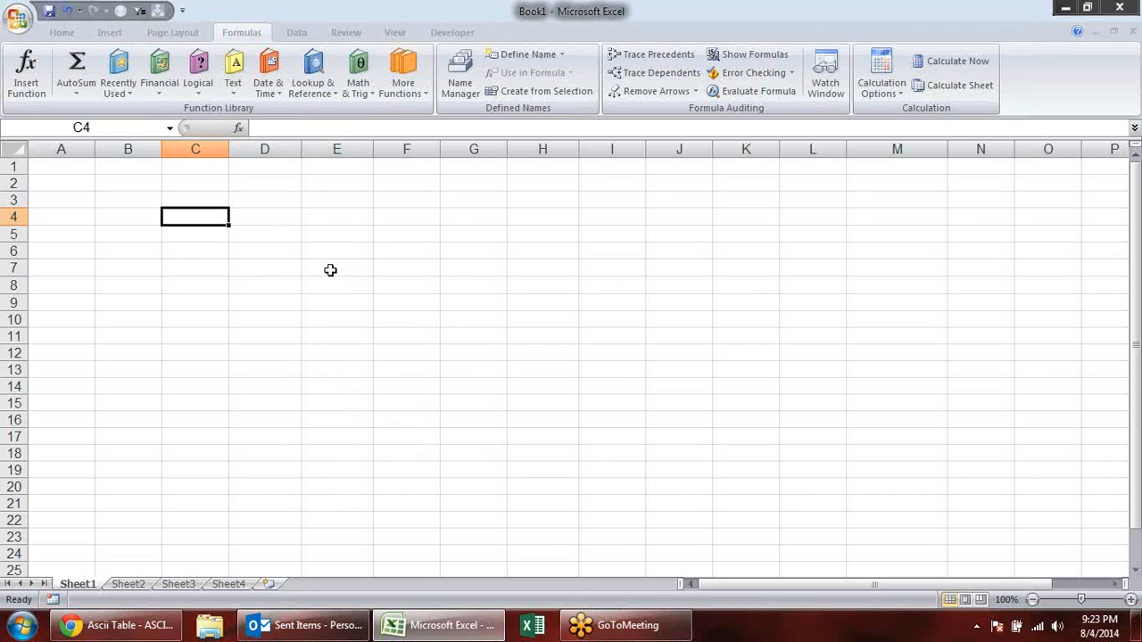
- Enter the heading Name in B2 and a three-part full name in B3, then widen column B to fit it
click(230, 198)
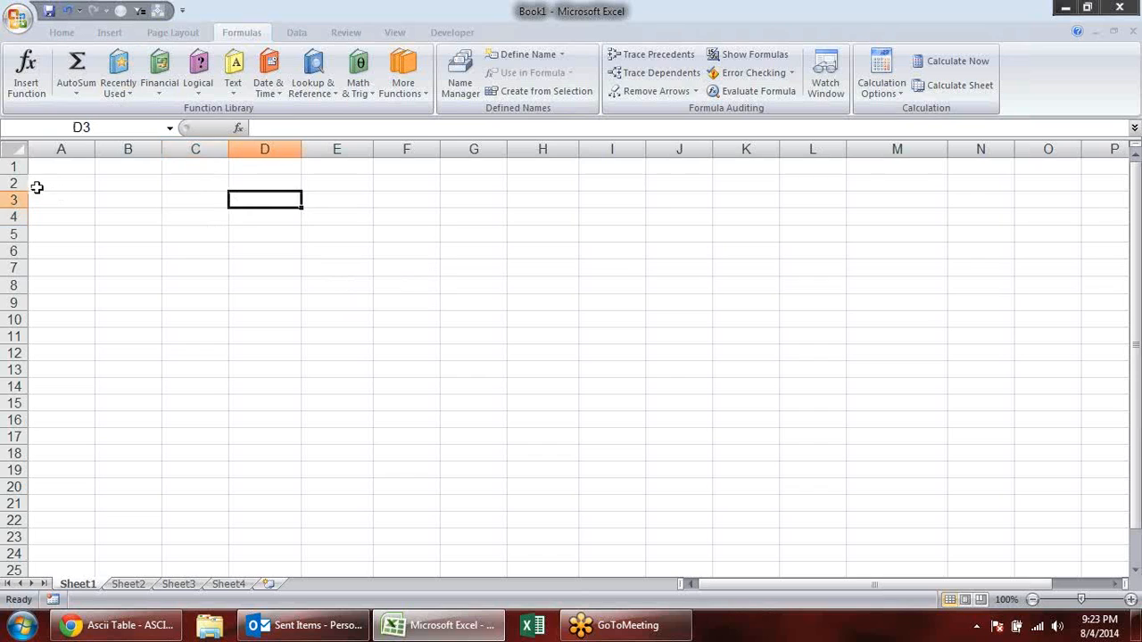
click(132, 186)
text(Name)
key(Tab)
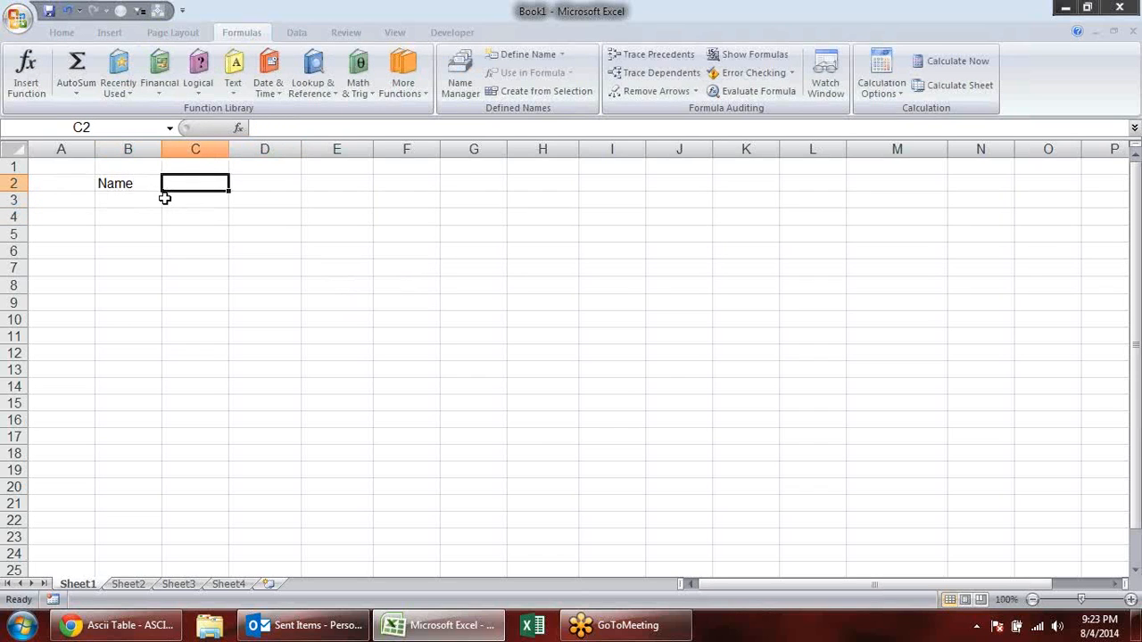
key(Left)
key(Down)
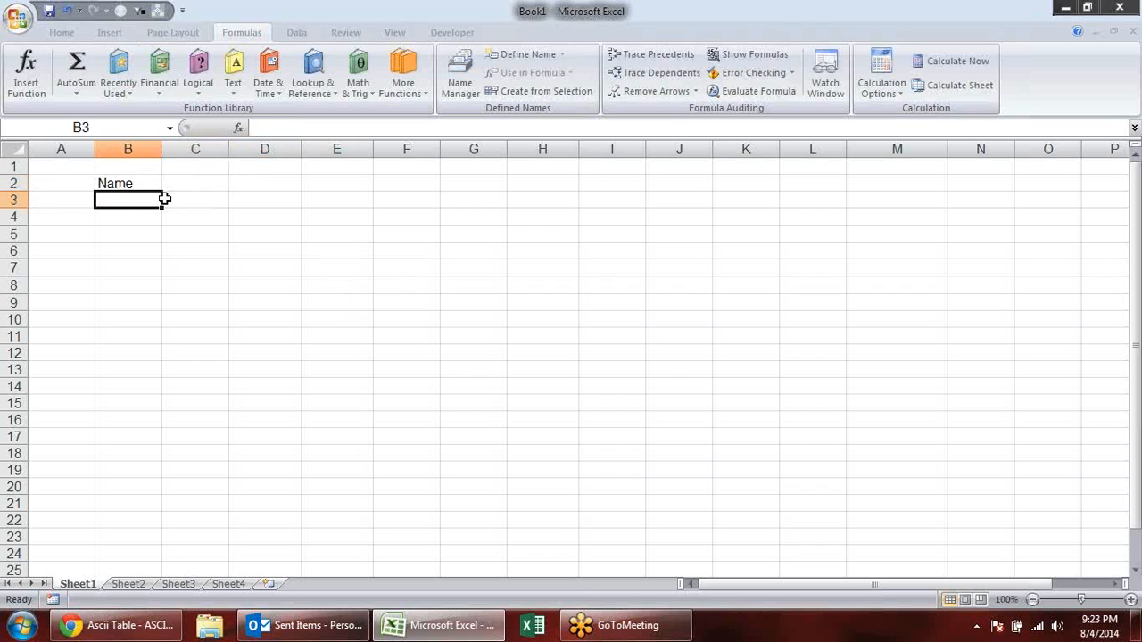
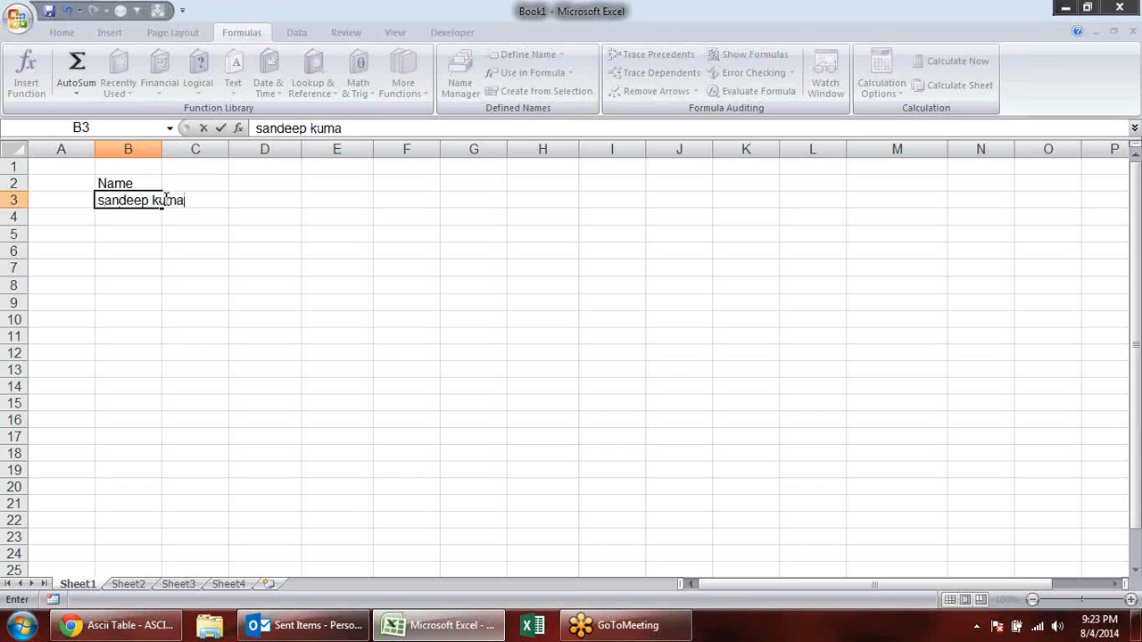
key(Return)
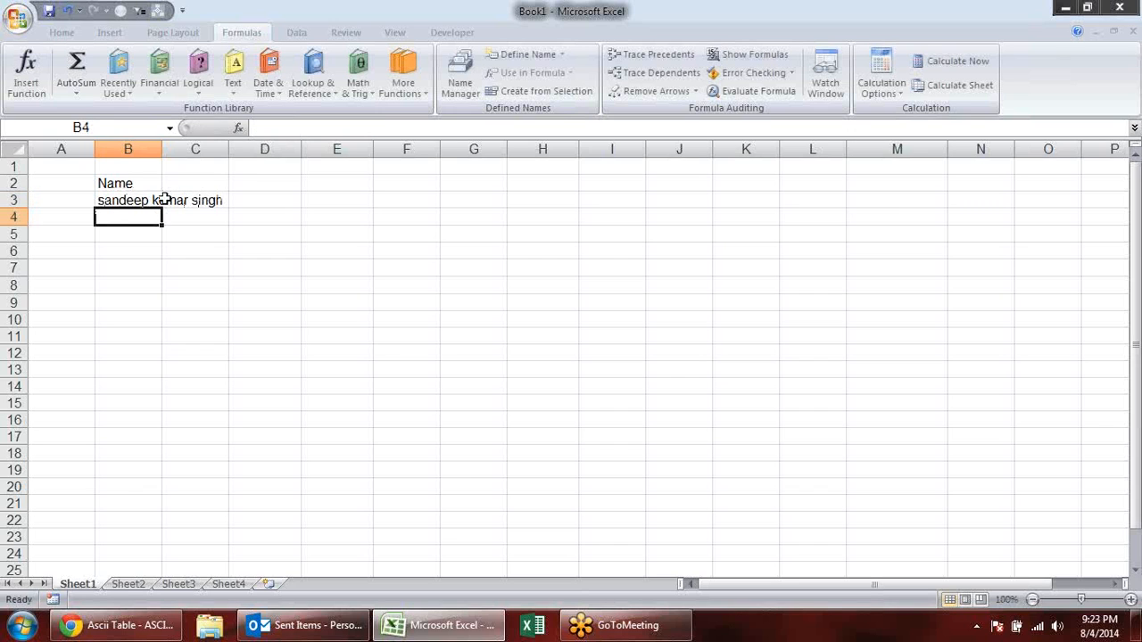
drag(164, 146, 228, 147)
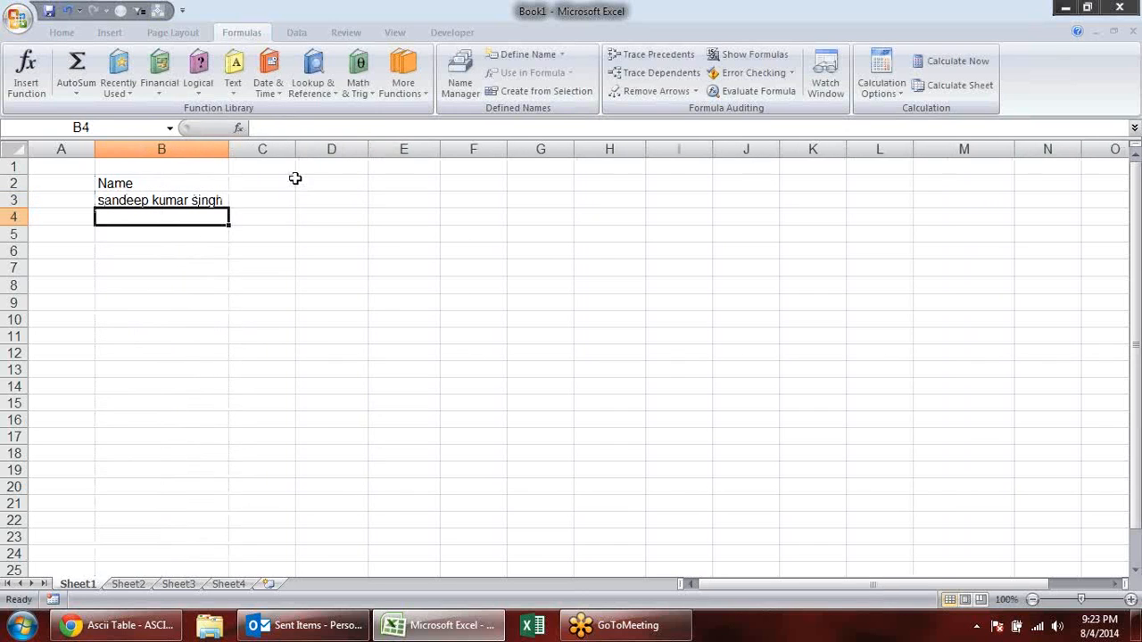
- Add the headings Fname, M Name and L name in cells C2 to E2
click(286, 182)
text(Fname)
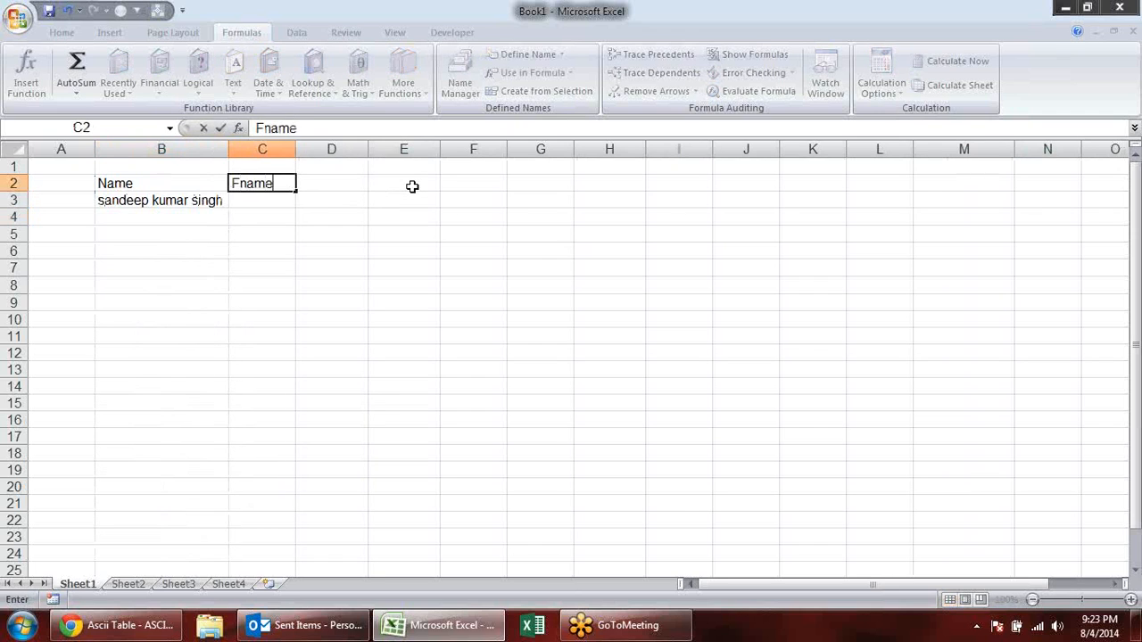
key(Tab)
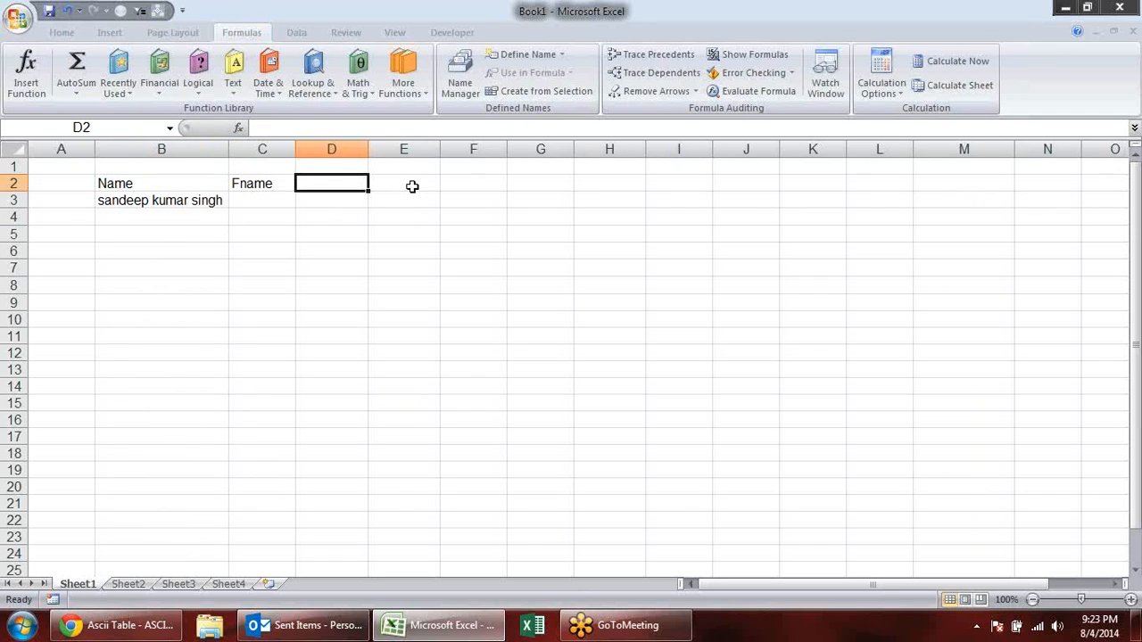
text(Mid)
key(BackSpace)
key(BackSpace)
text(Name)
key(Tab)
text(La)
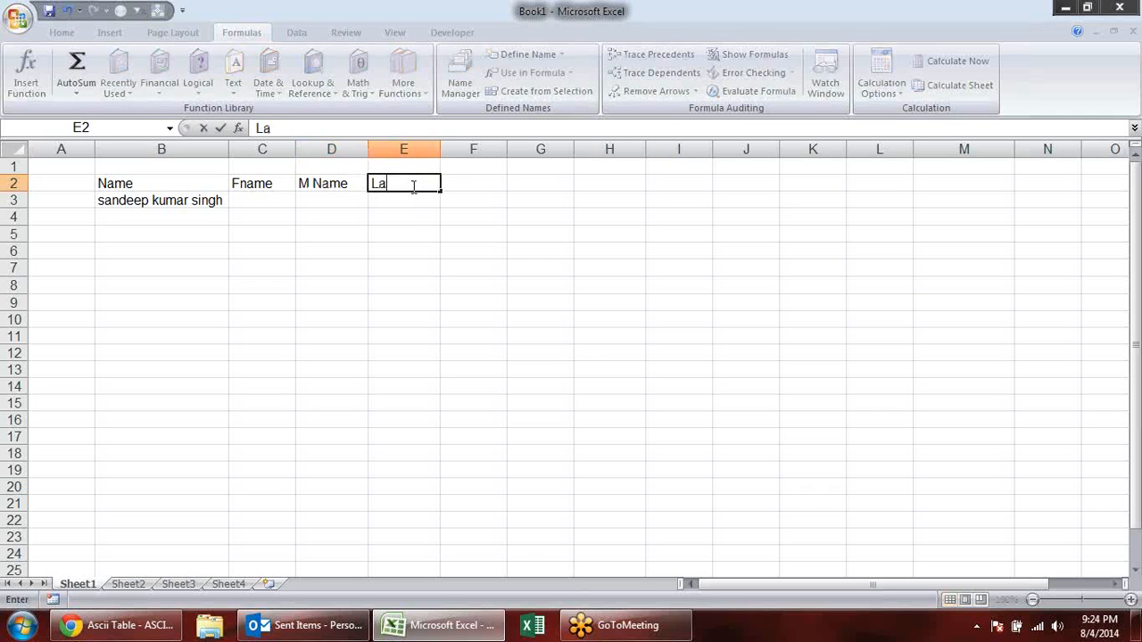
text(name)
key(Return)
right_click(253, 398)
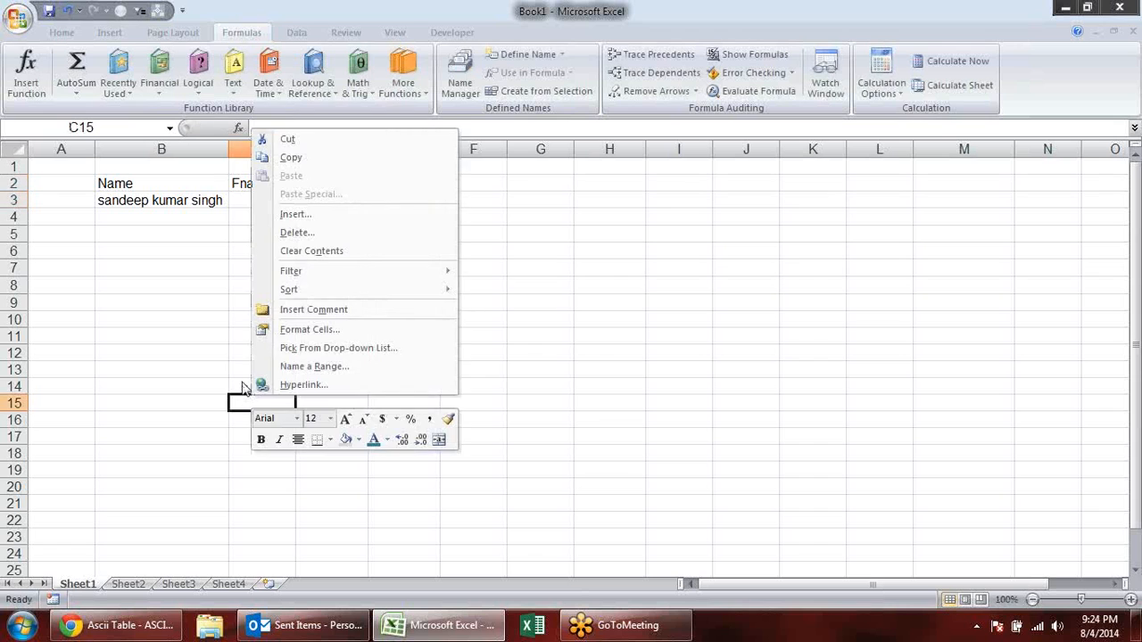
key(Escape)
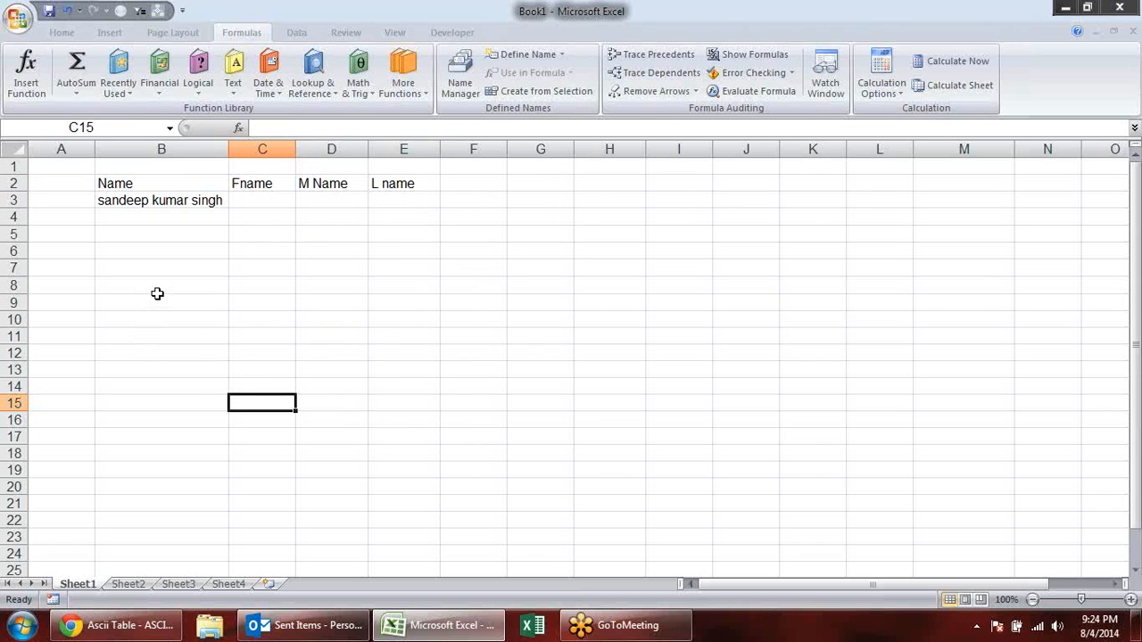
- Extract the first name from the full name into C3 with the formula =LEFT(B3,7)
click(267, 200)
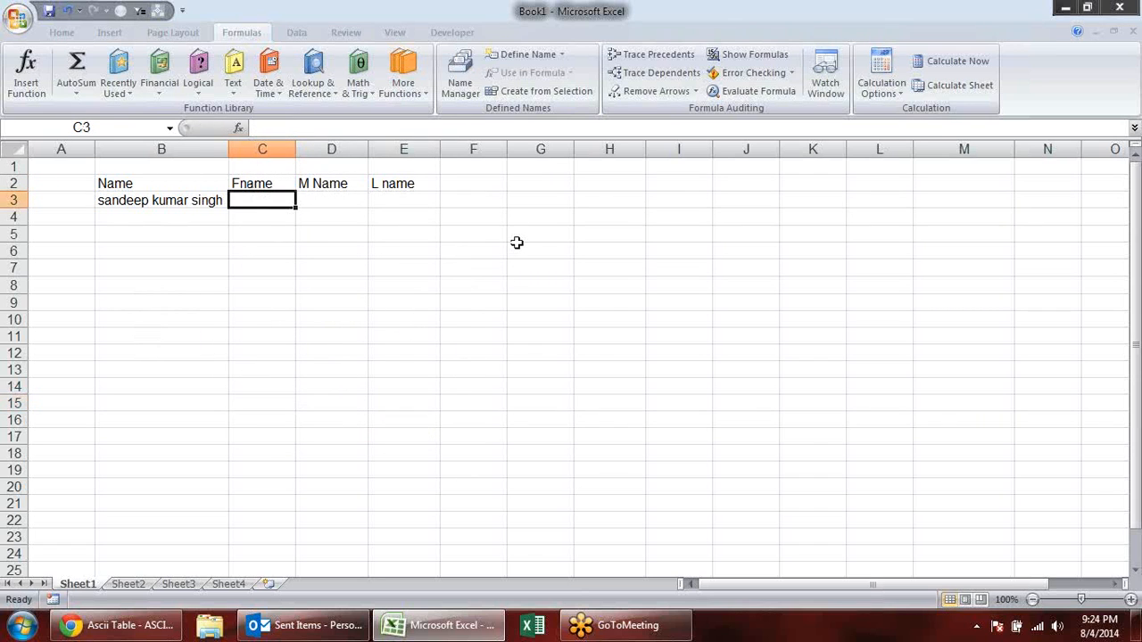
text(=)
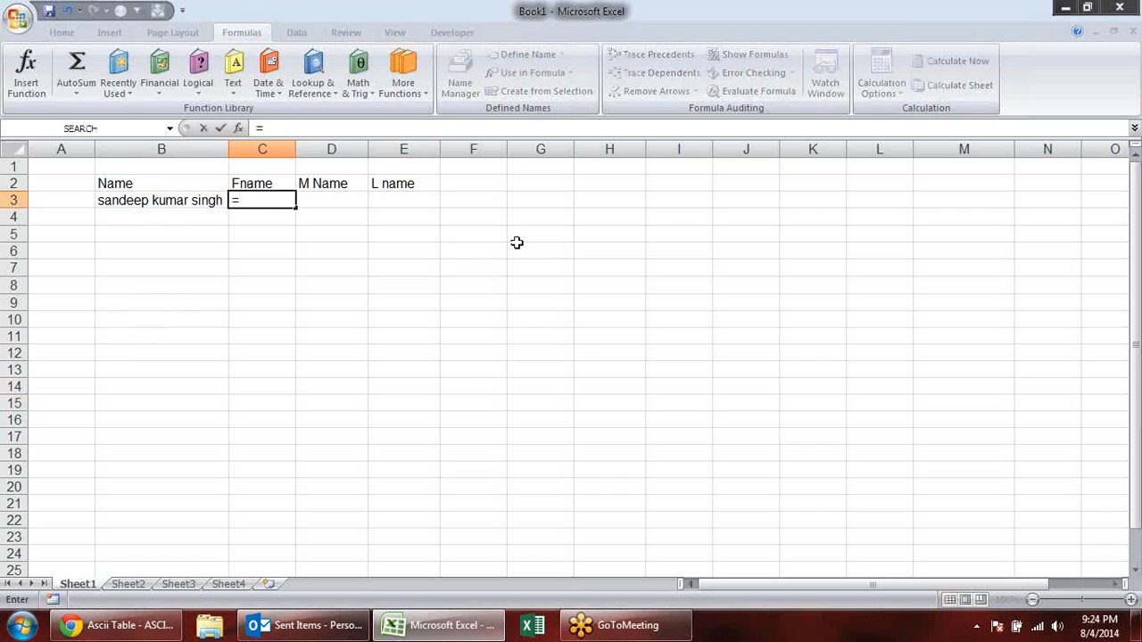
text(le)
key(Tab)
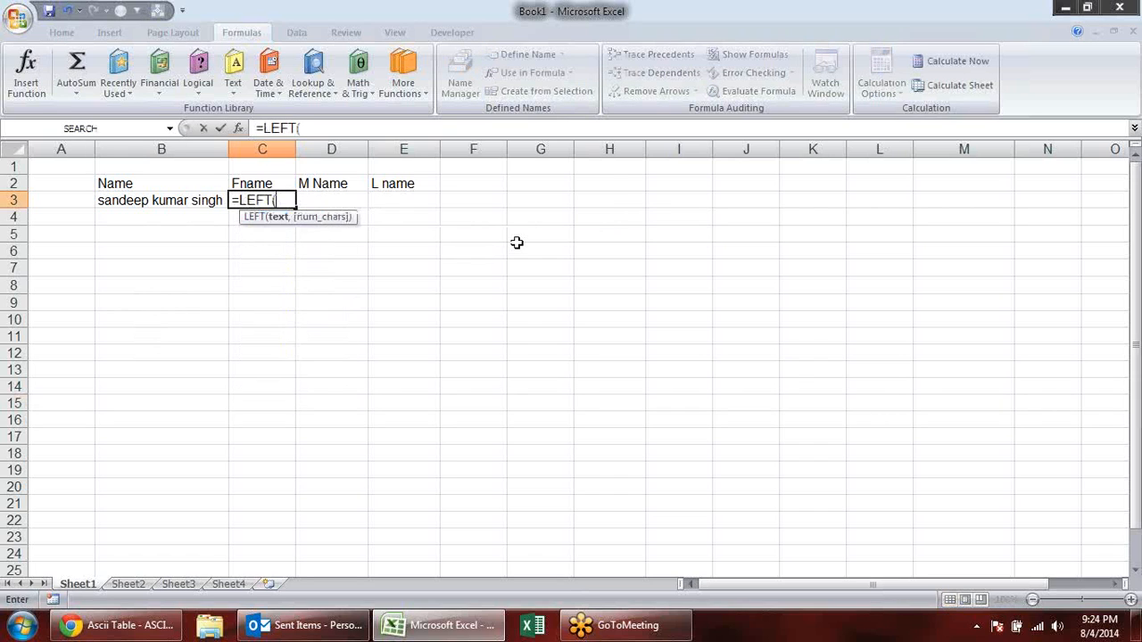
click(147, 206)
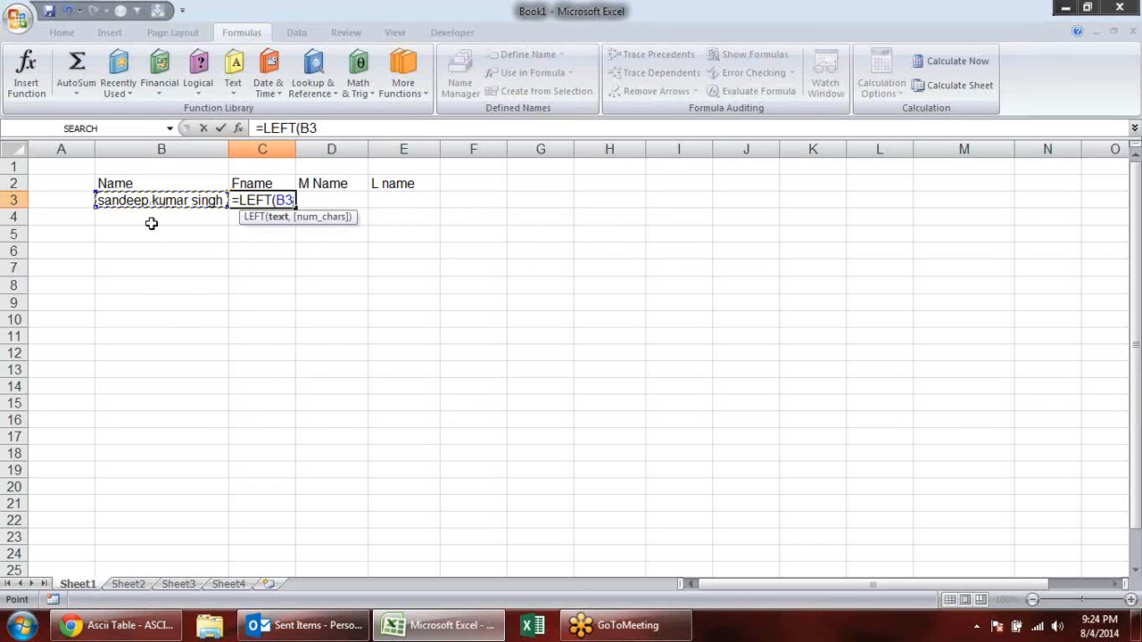
text(,7)
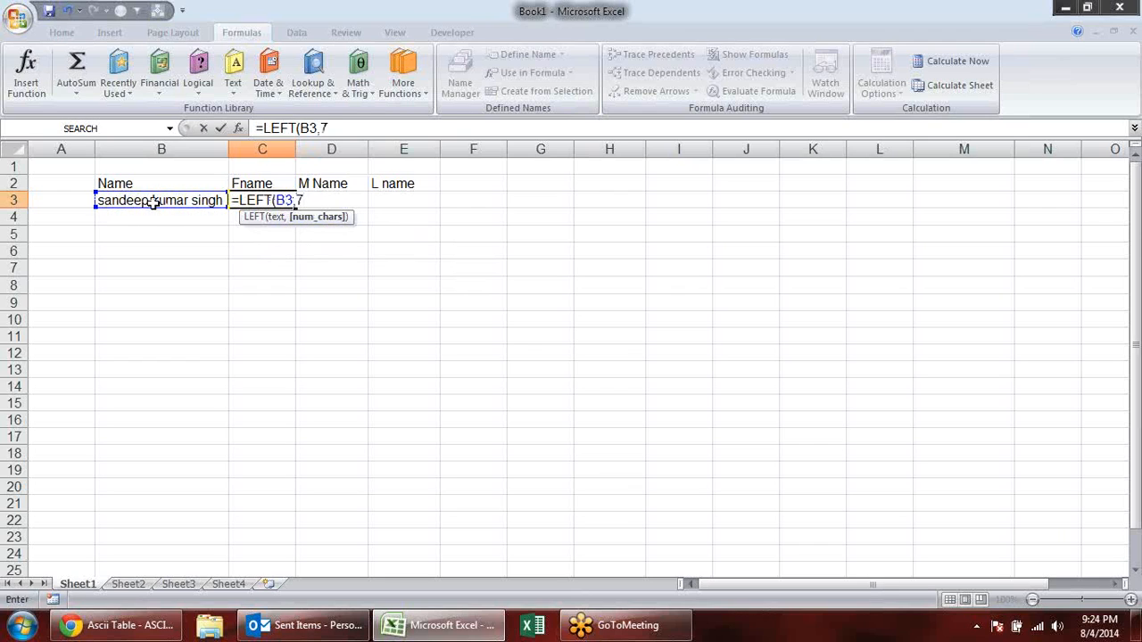
key(Return)
click(430, 207)
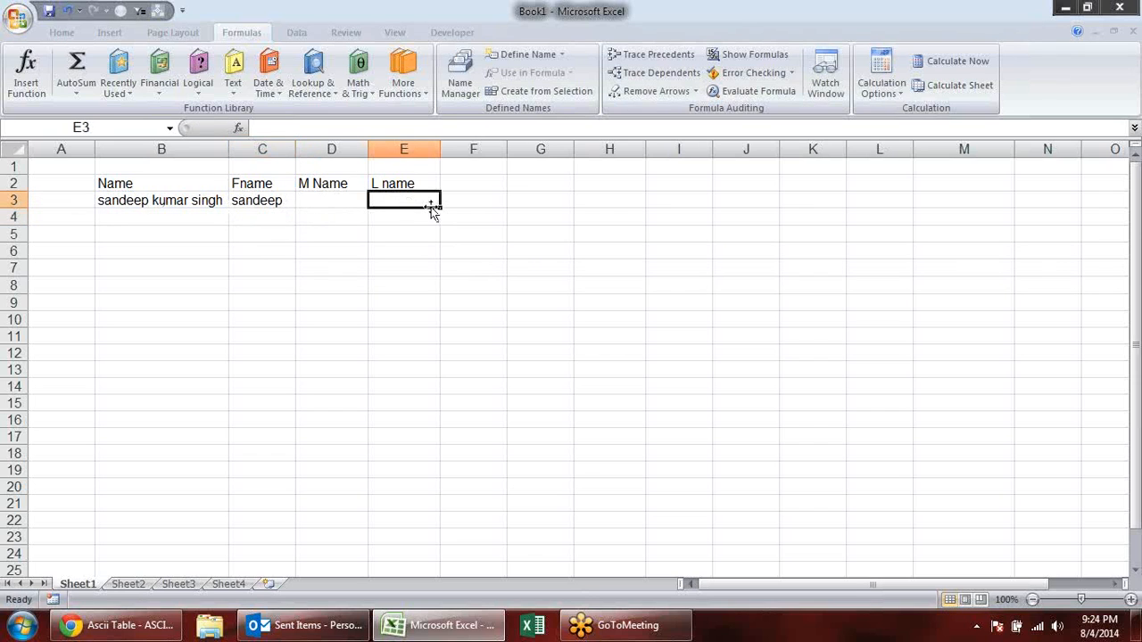
- Extract the last name from the full name into E3 with the formula =RIGHT(B3,5)
text(=RIGHT()
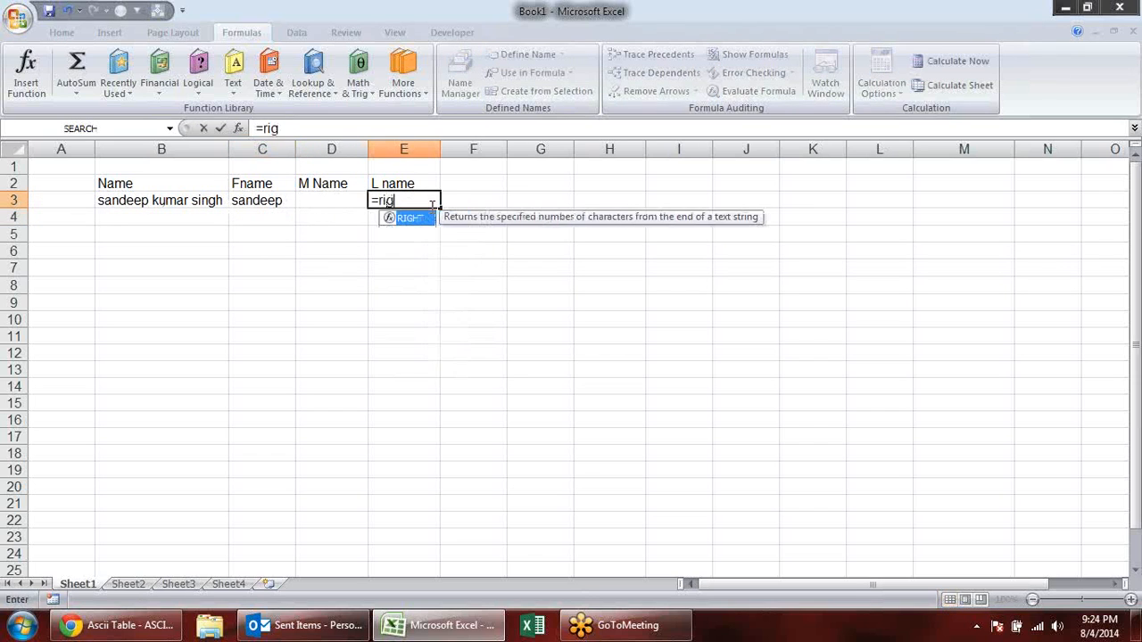
click(150, 200)
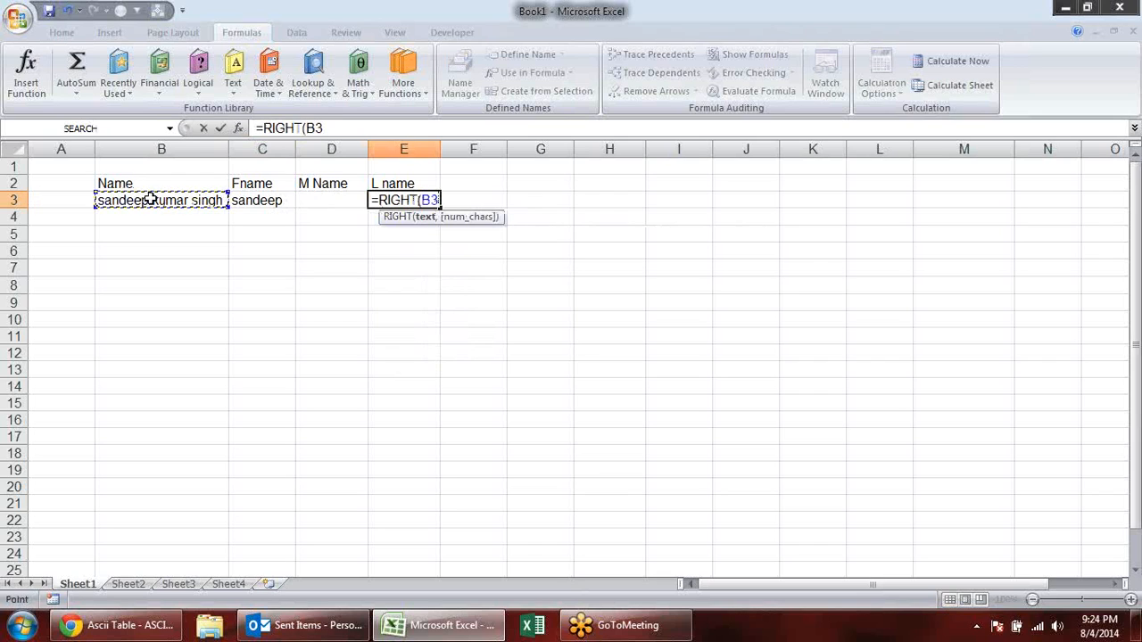
text(,)
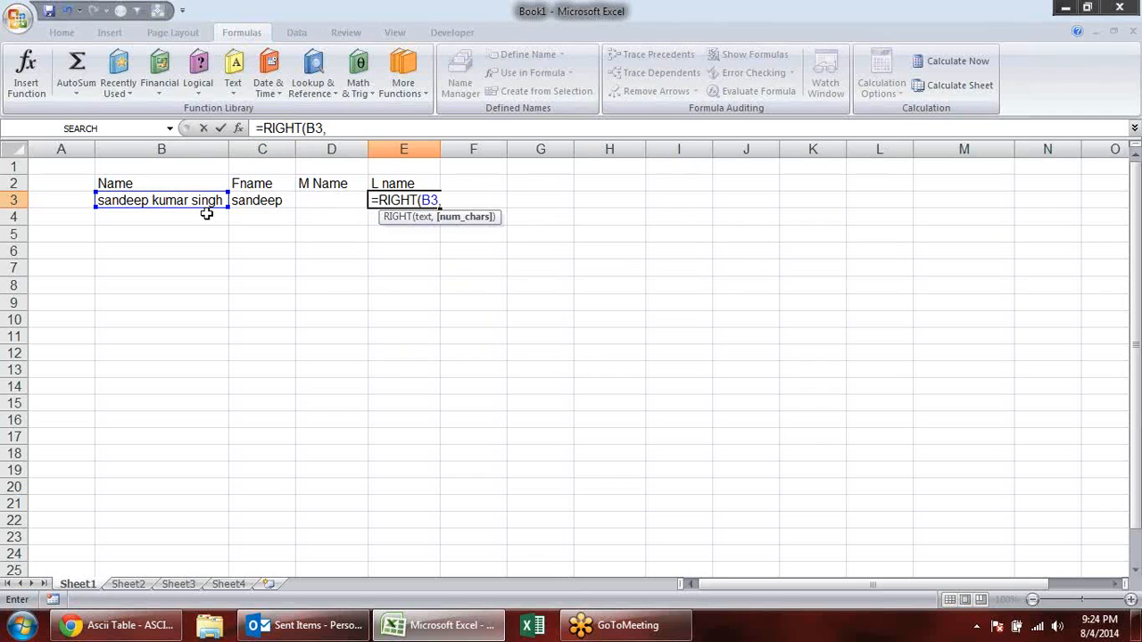
text(5)
key(Return)
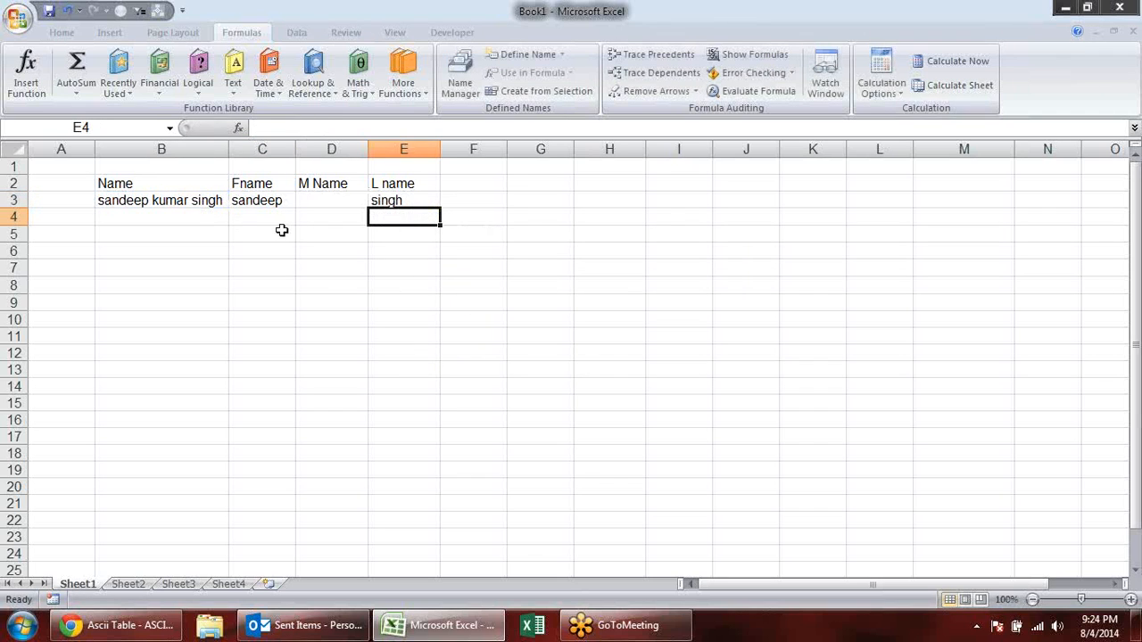
- Start a MID formula in D3 for the middle name, with the full name in B3 as its text argument
click(196, 203)
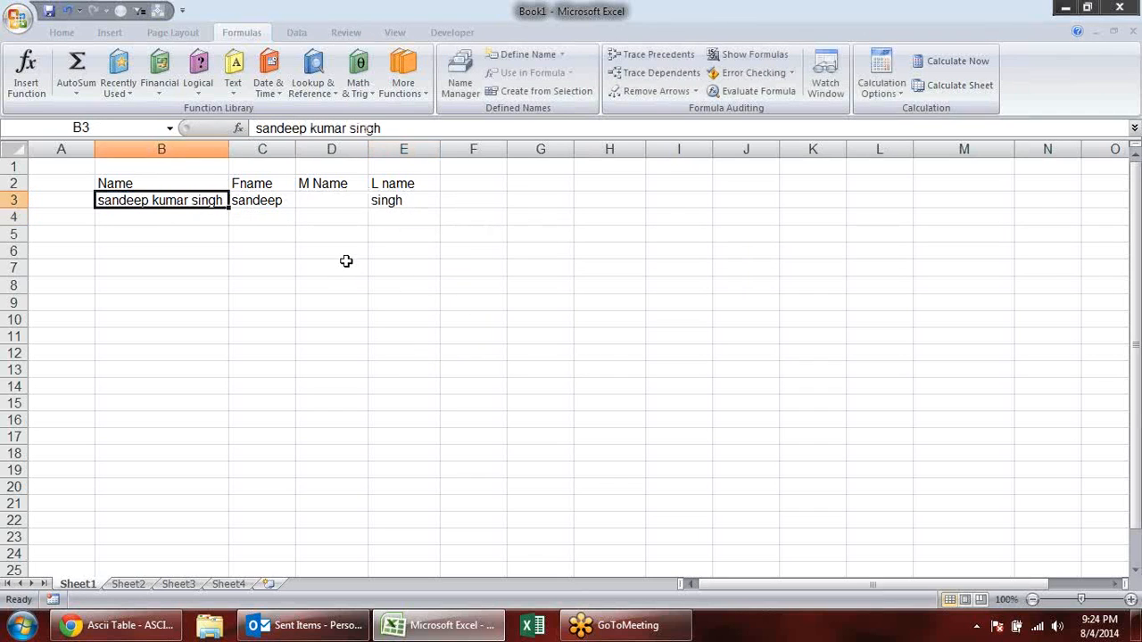
click(344, 203)
text(=)
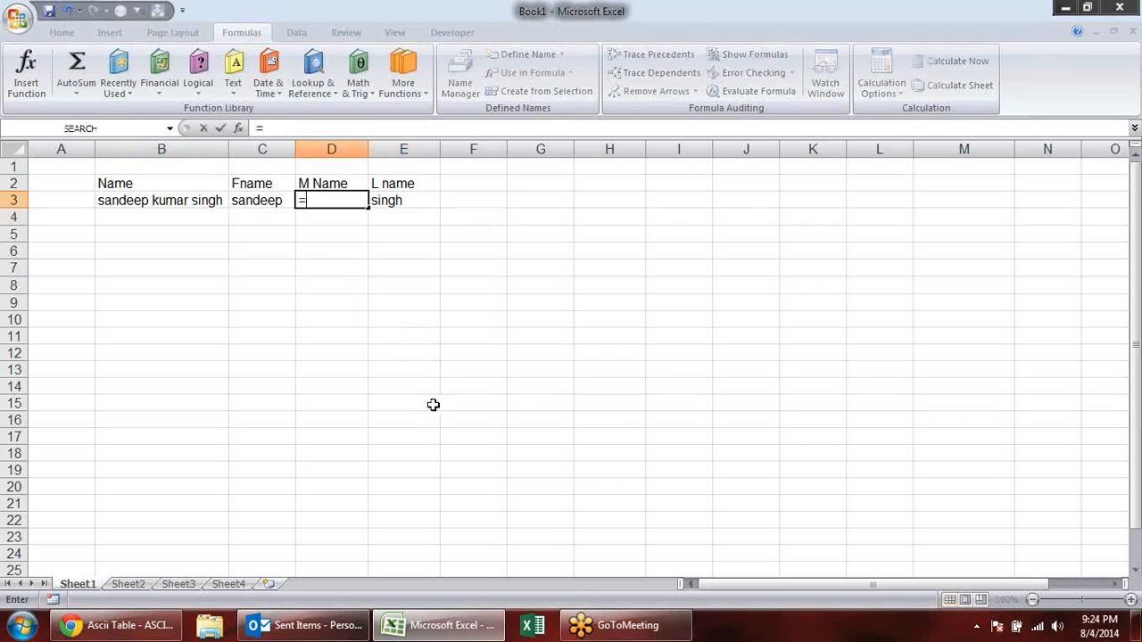
text(mi)
key(Tab)
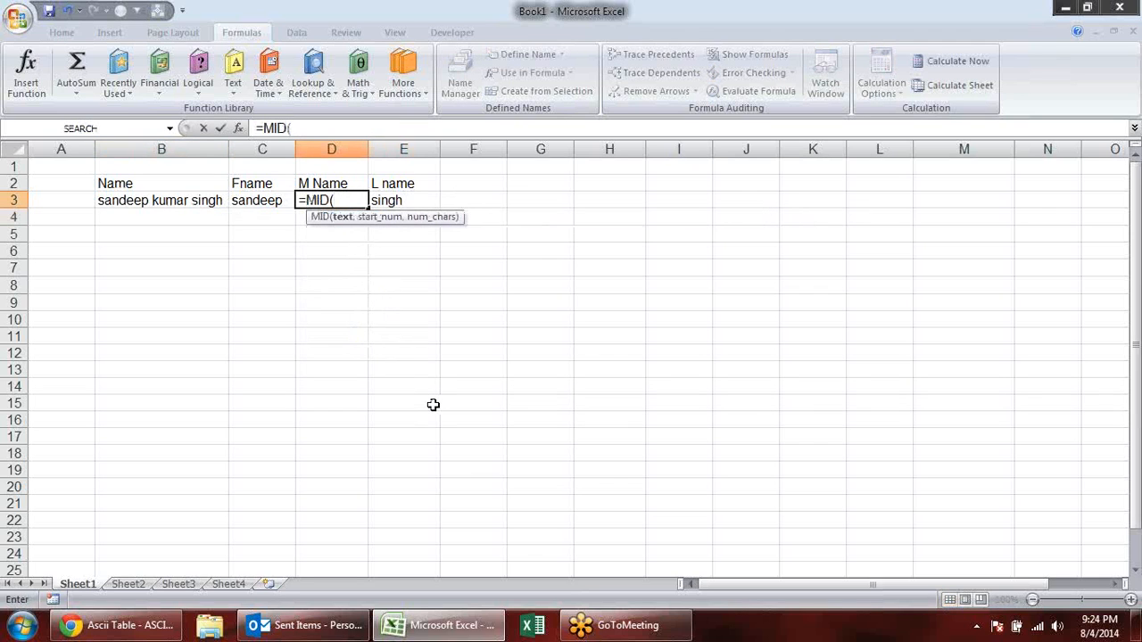
click(194, 198)
text(,)
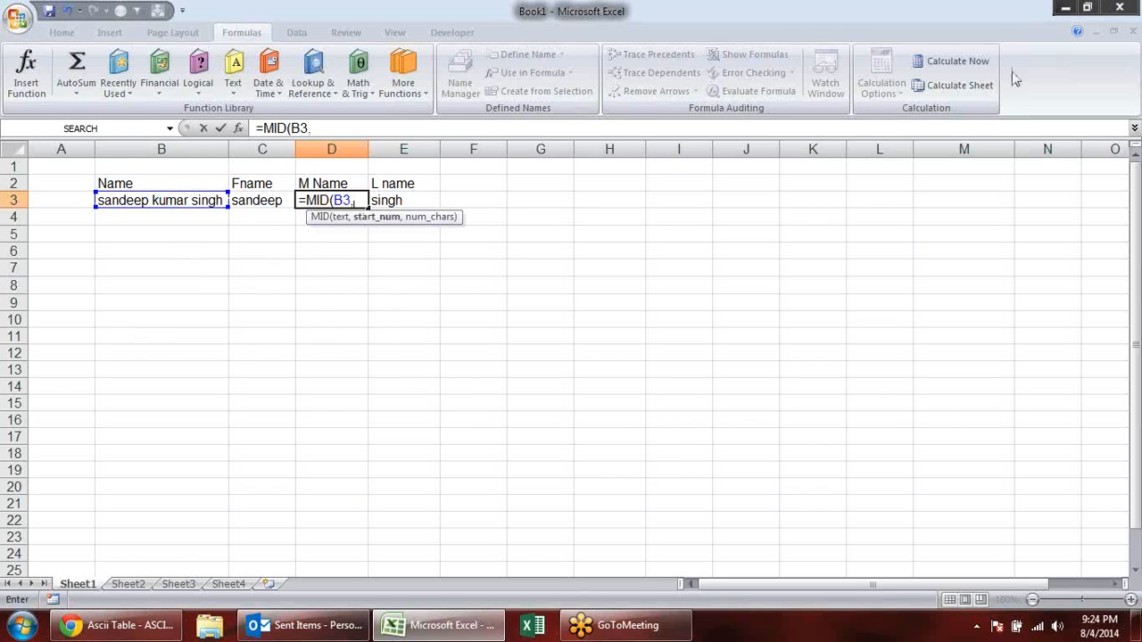
click(1130, 38)
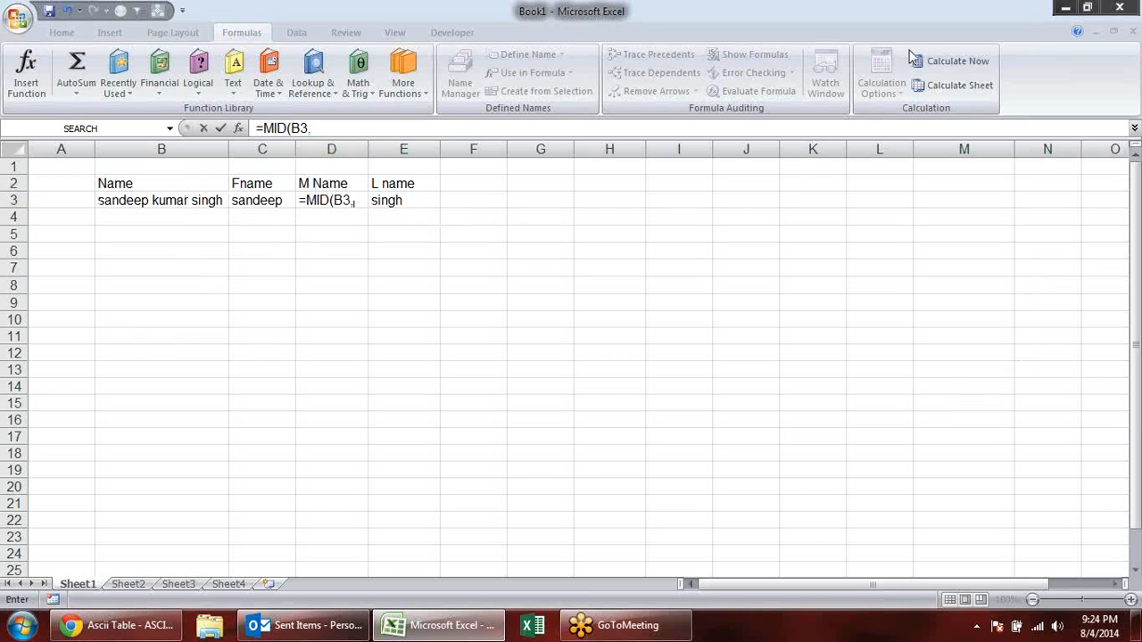
click(528, 7)
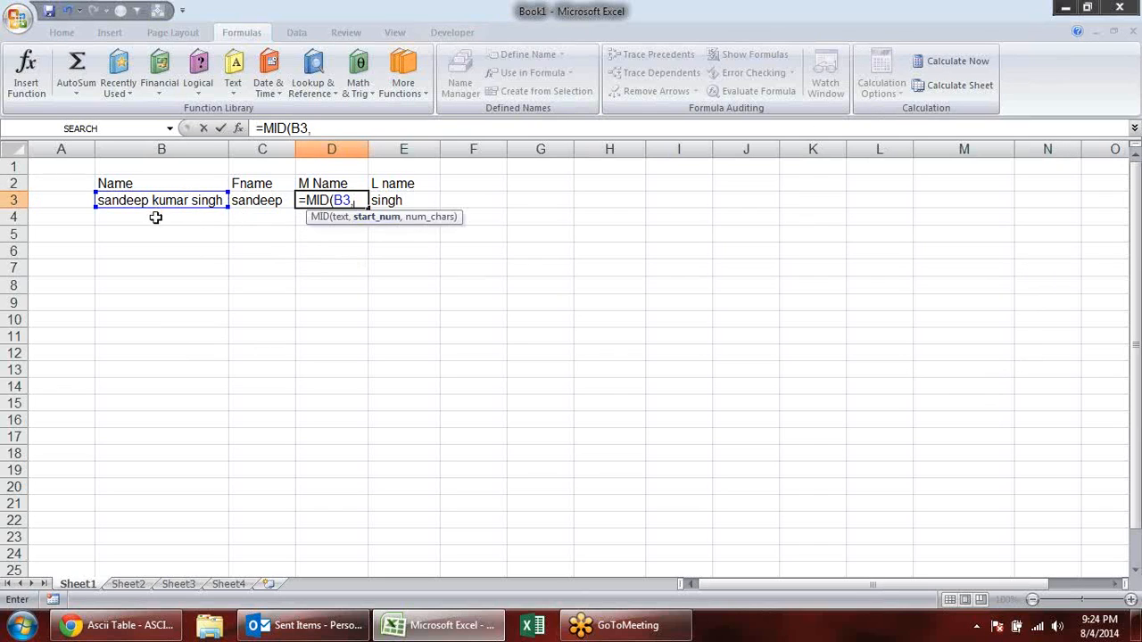
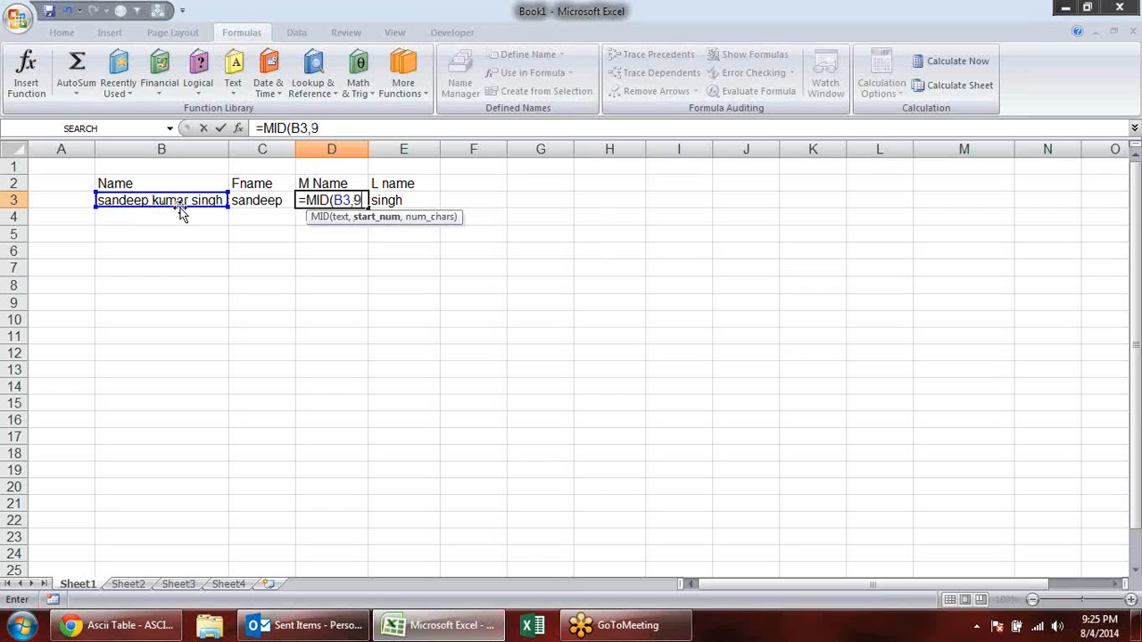
- Complete the MID formula in D3 with start number 9 and 5 characters, and check the extraction formulas in row 3
text(,5)
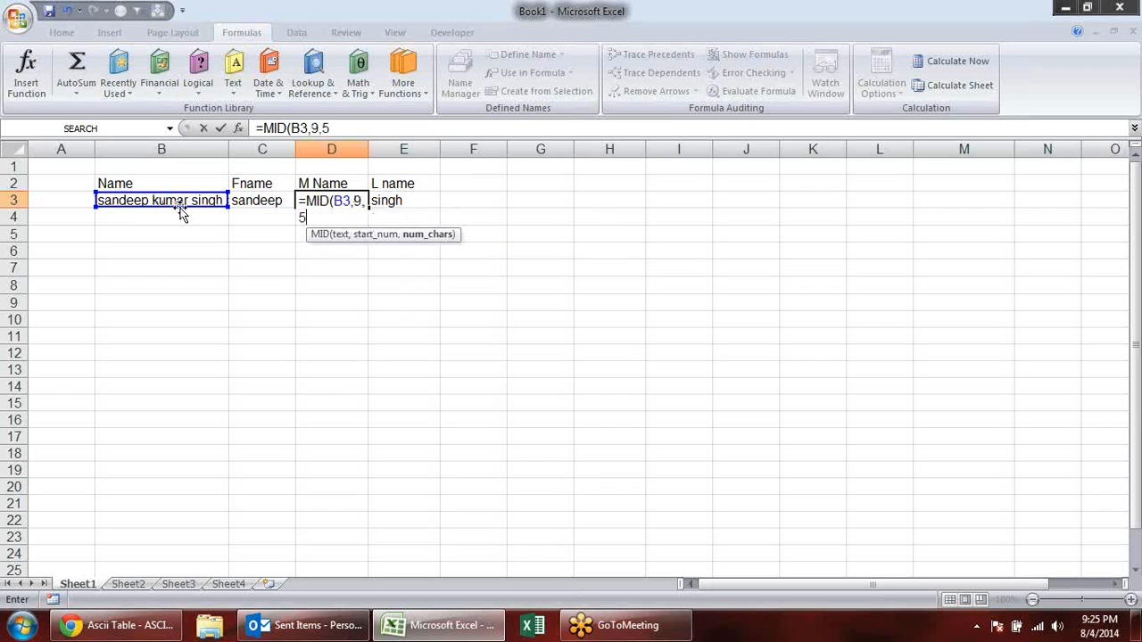
key(Return)
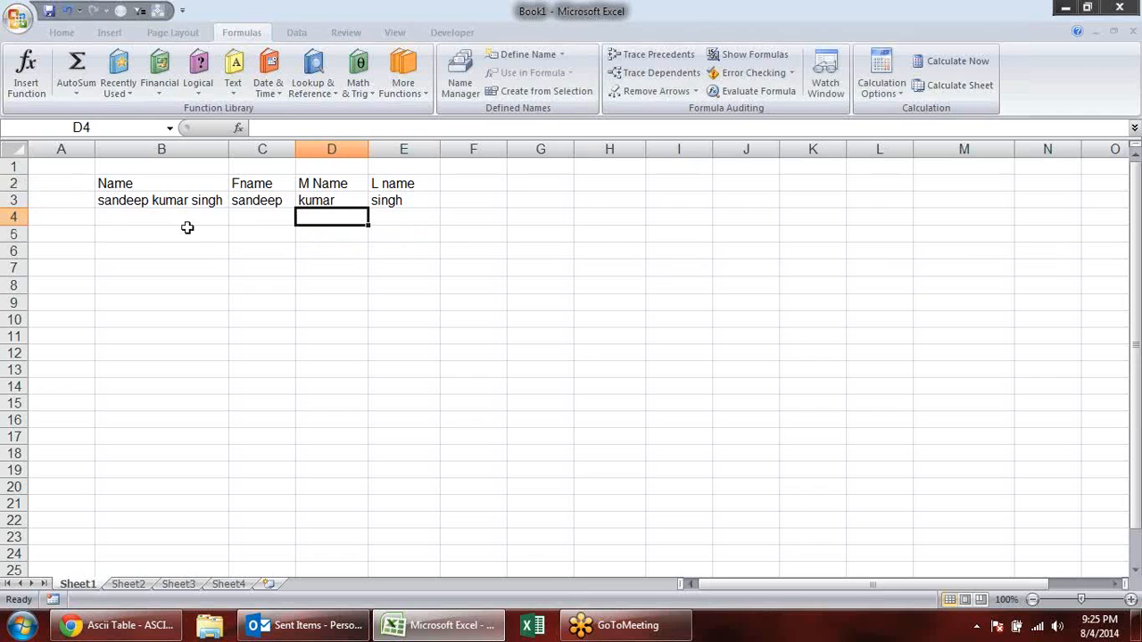
click(278, 202)
click(348, 205)
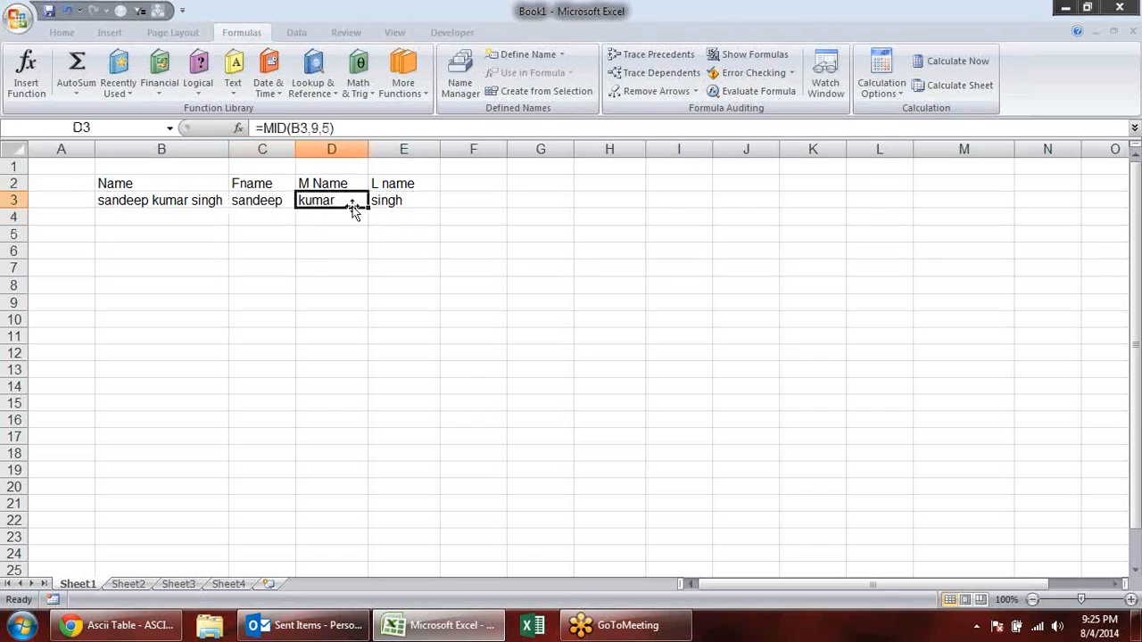
click(397, 204)
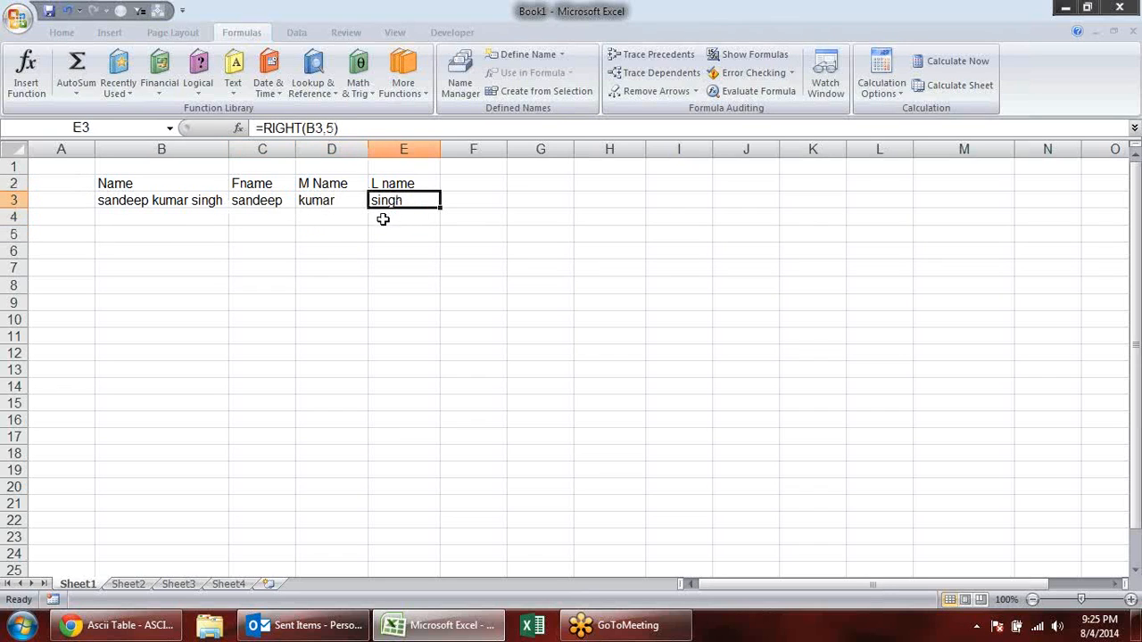
- Enter a second full name in B4, with the first and middle names as initials
click(197, 215)
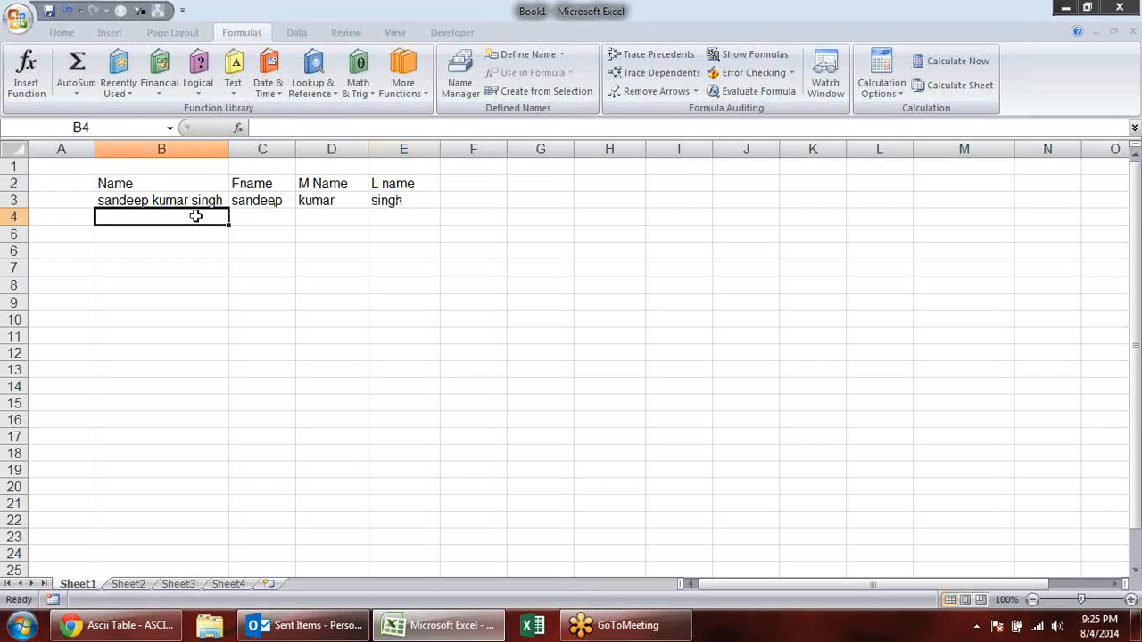
text(s k singh)
key(Return)
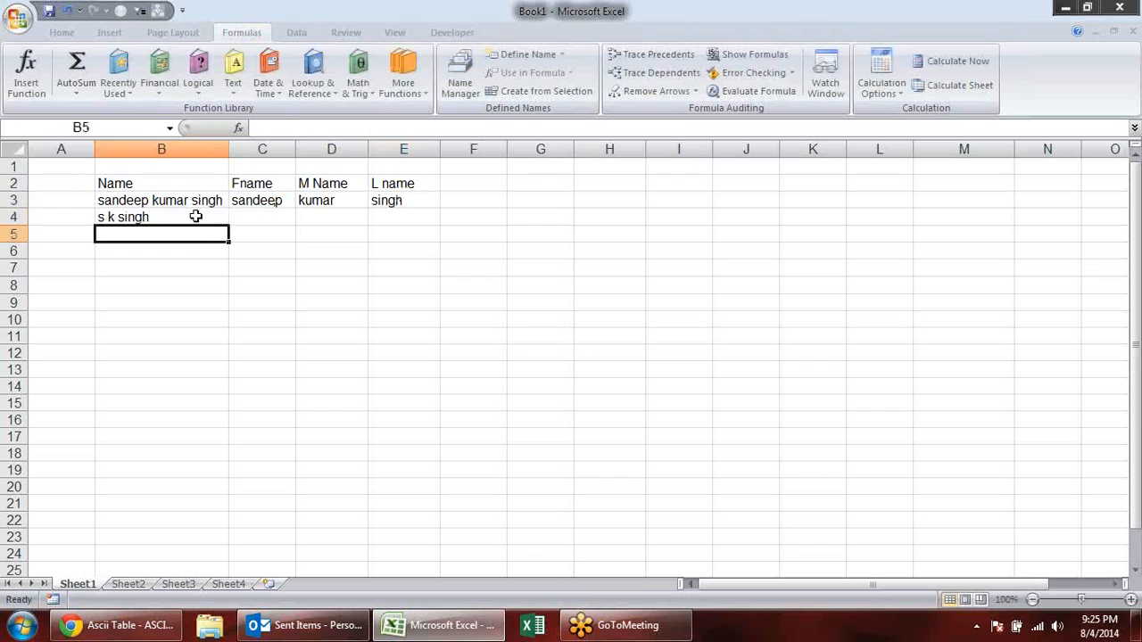
- Fill the LEFT, MID and RIGHT formulas from row 3 down into C4 to E4
key(Up)
key(Right)
key(shift+Right)
key(shift+Right)
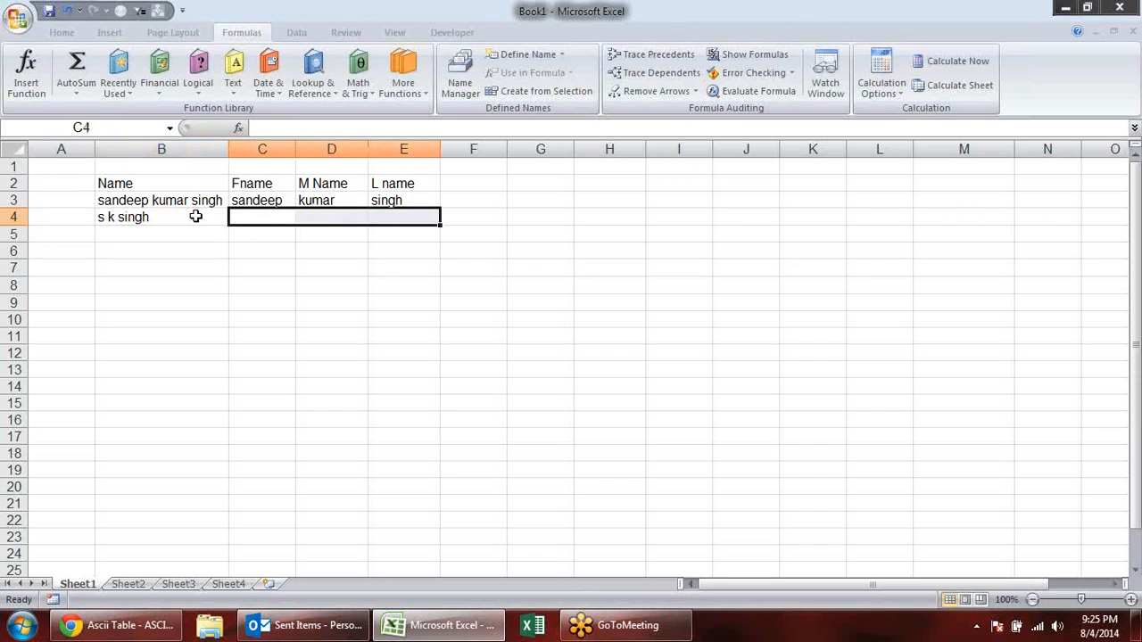
key(ctrl+d)
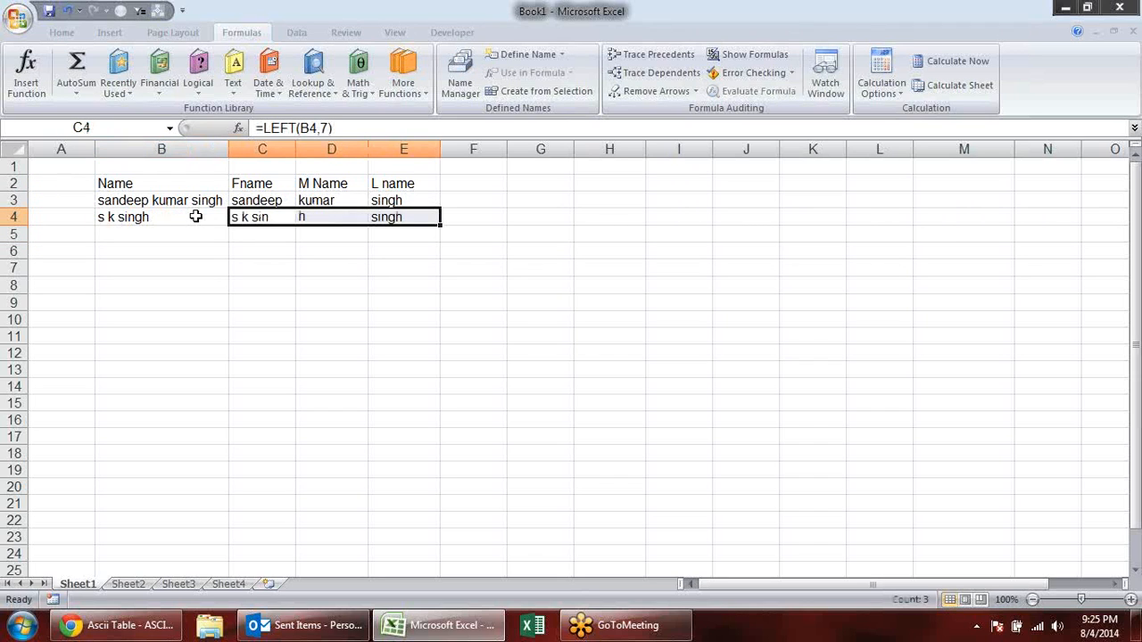
key(Down)
key(Up)
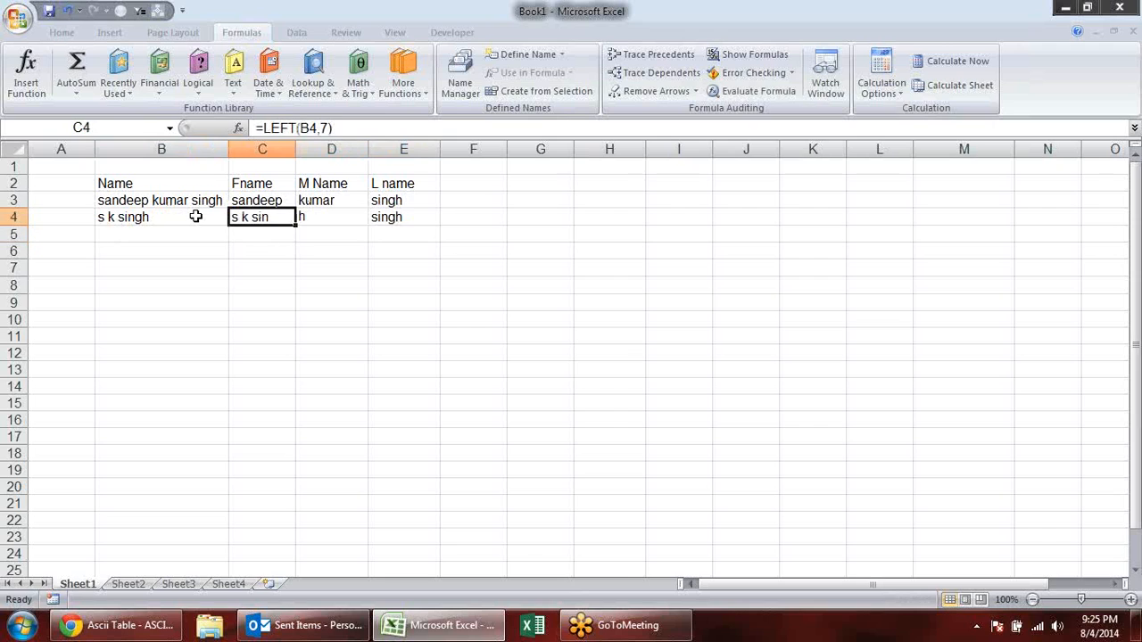
- Clear the copied formulas from C4 to E4
key(shift+Right)
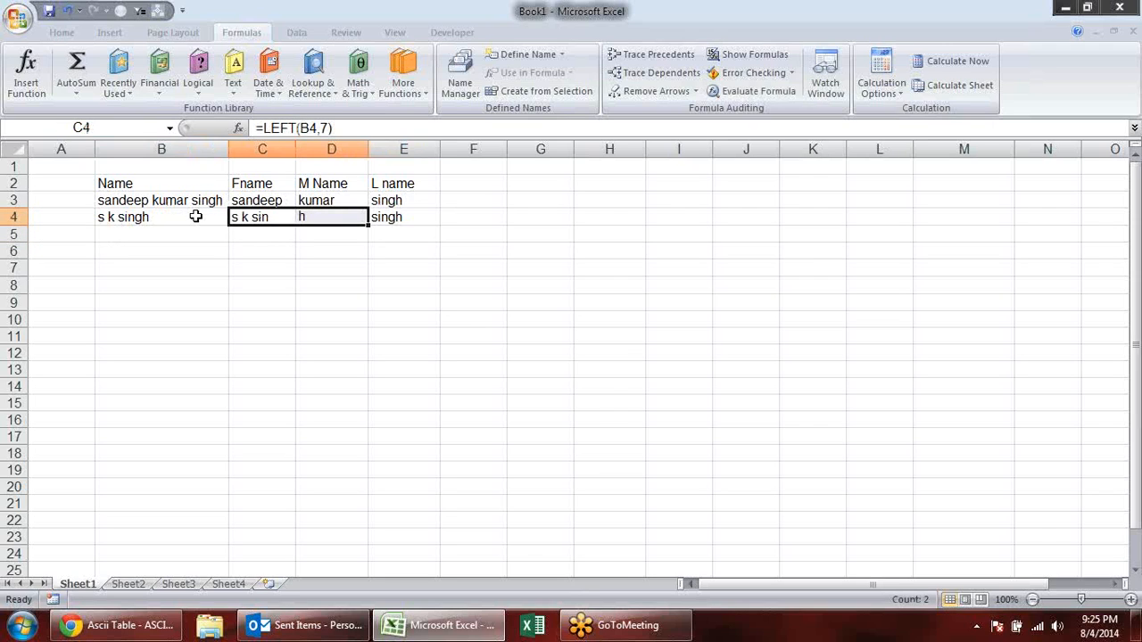
key(shift+Right)
key(Delete)
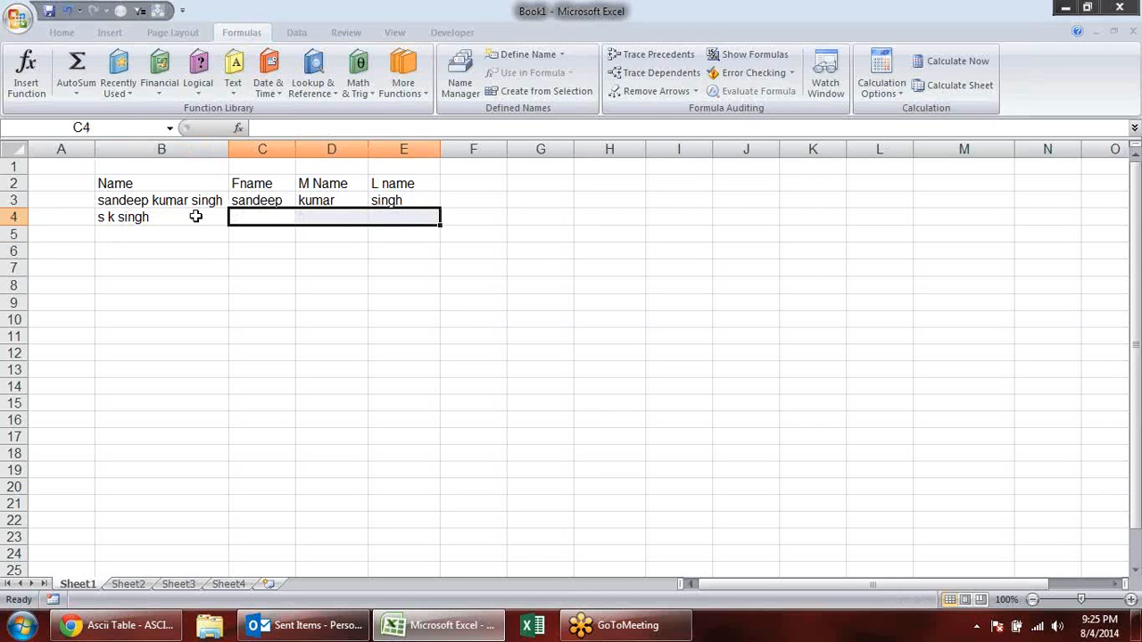
click(121, 221)
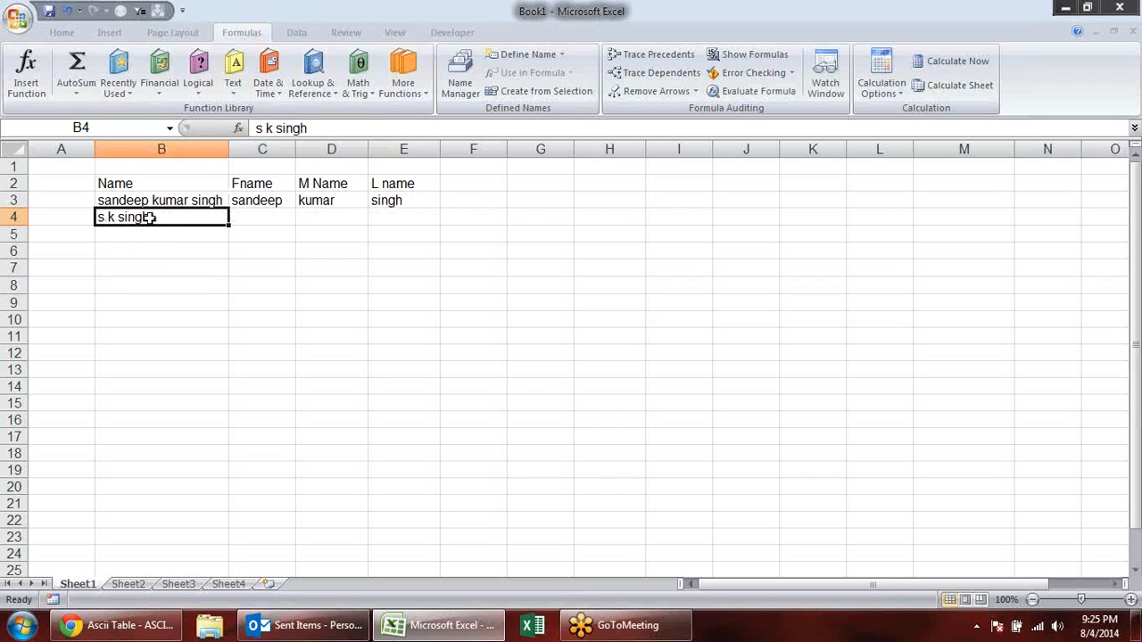
- Enter the heading "first space" in G2
click(514, 187)
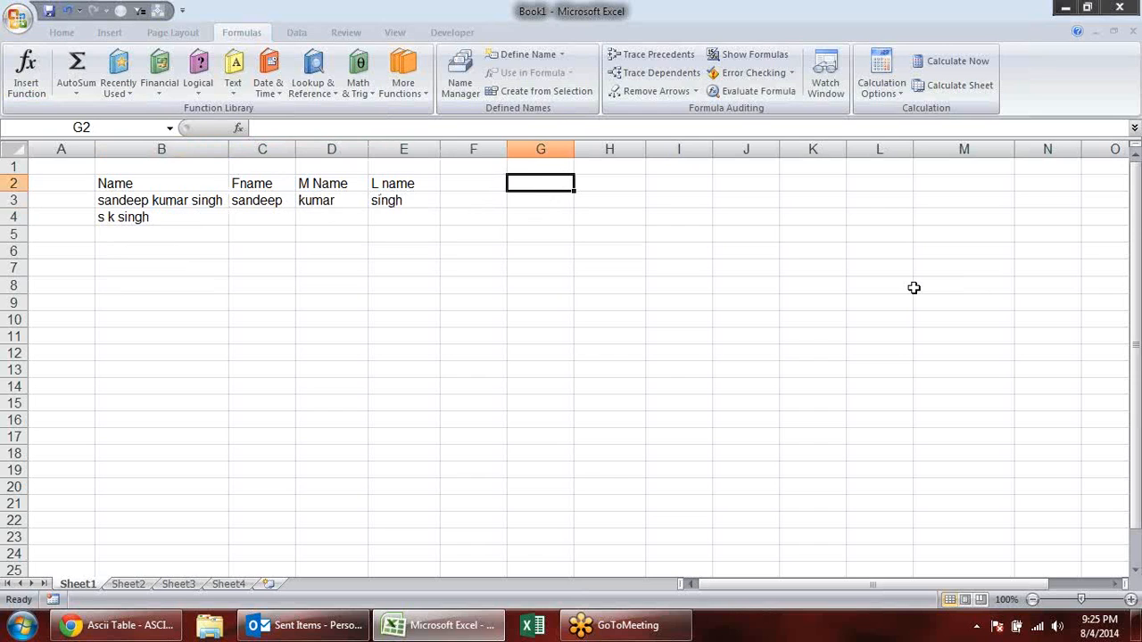
text(fist)
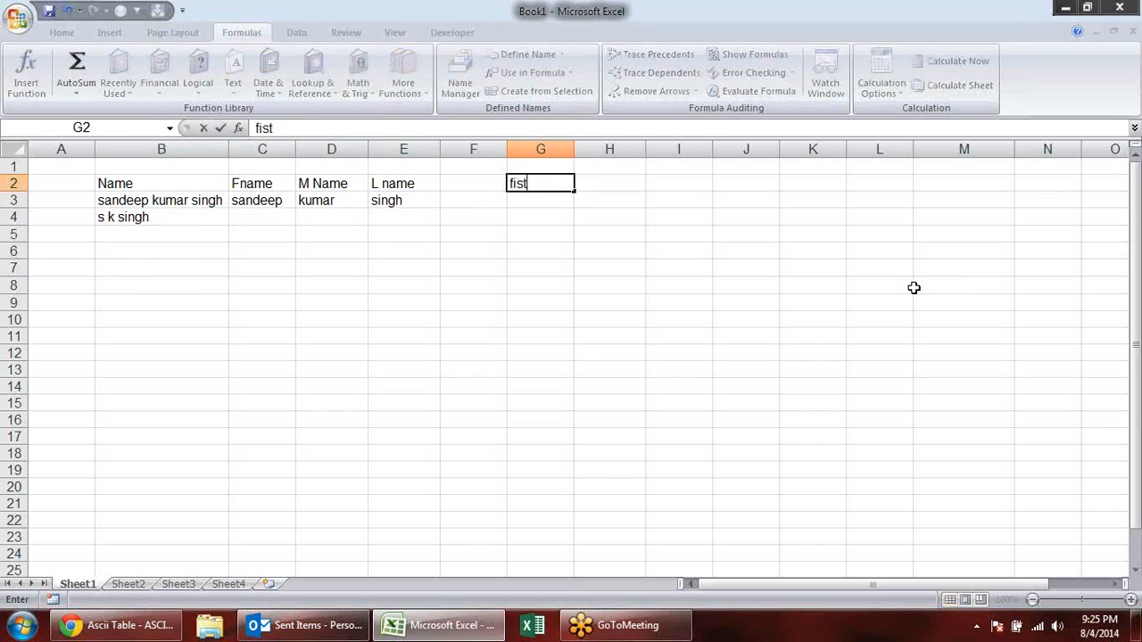
text(st)
text( soa)
key(BackSpace)
text(pace)
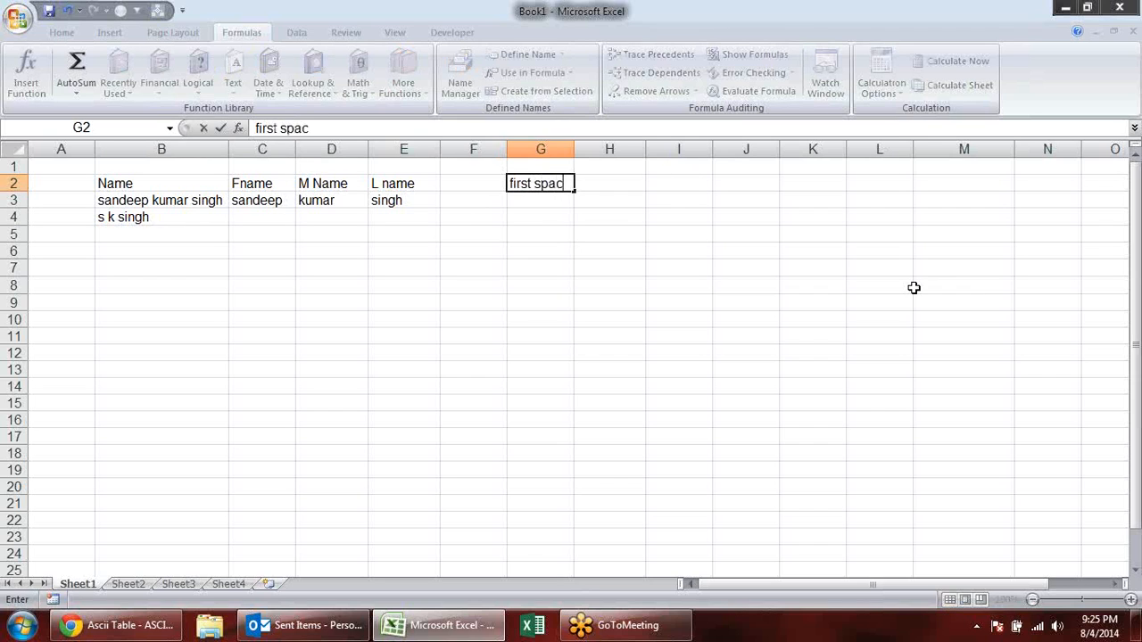
- Add the headings "second space" in H2 and "len" in I2, and fit column H to its text
key(Tab)
text(las)
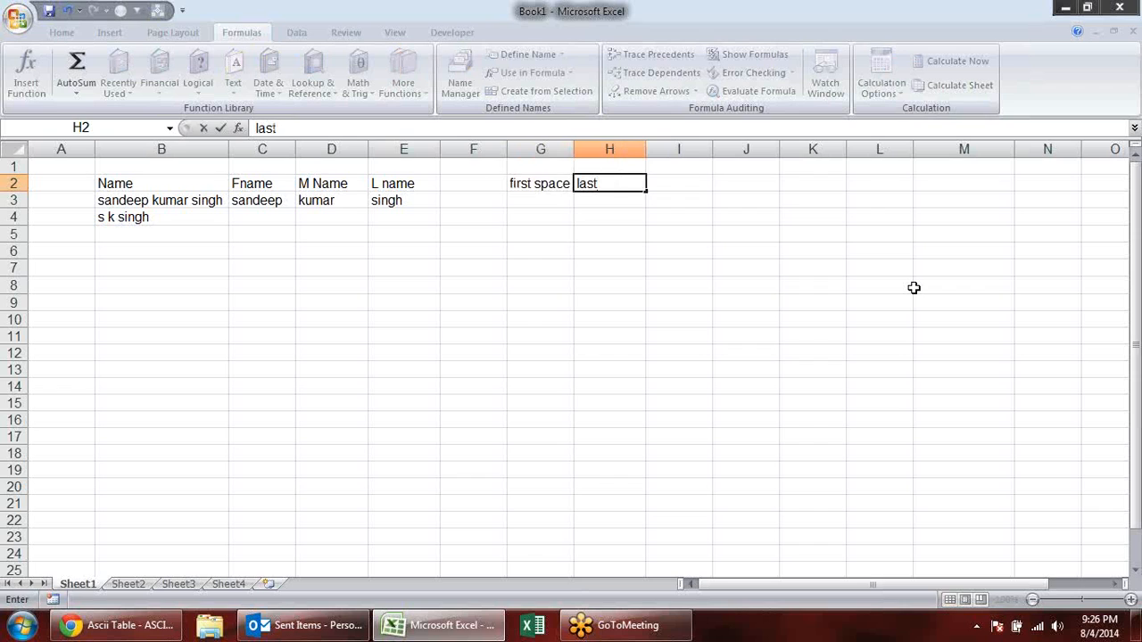
key(BackSpace)
key(BackSpace)
key(BackSpace)
text(second space)
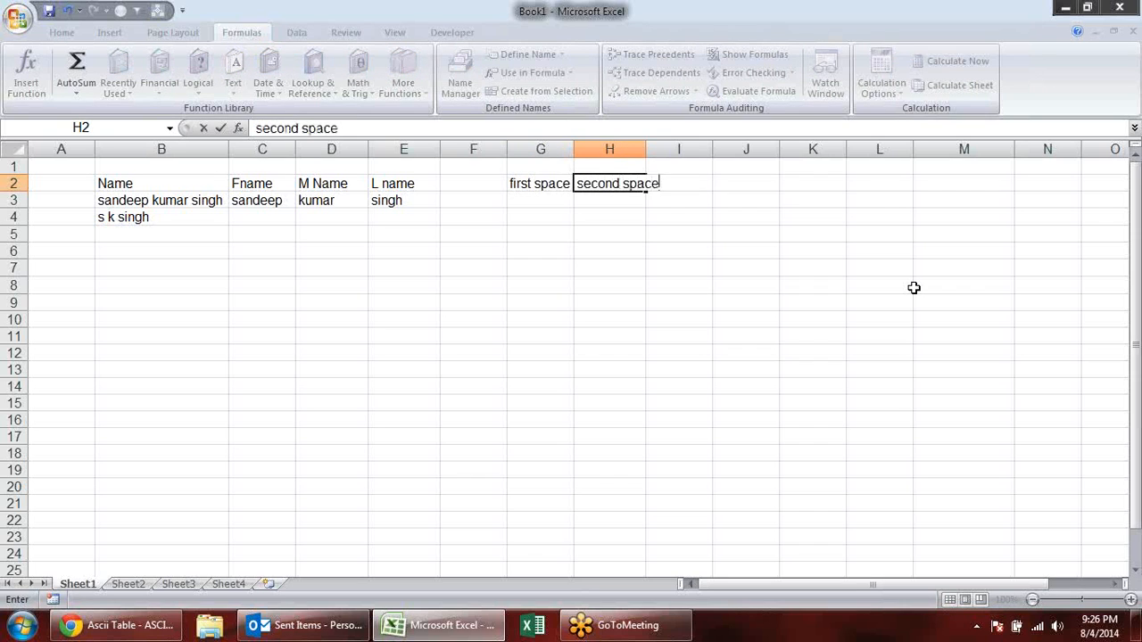
key(Tab)
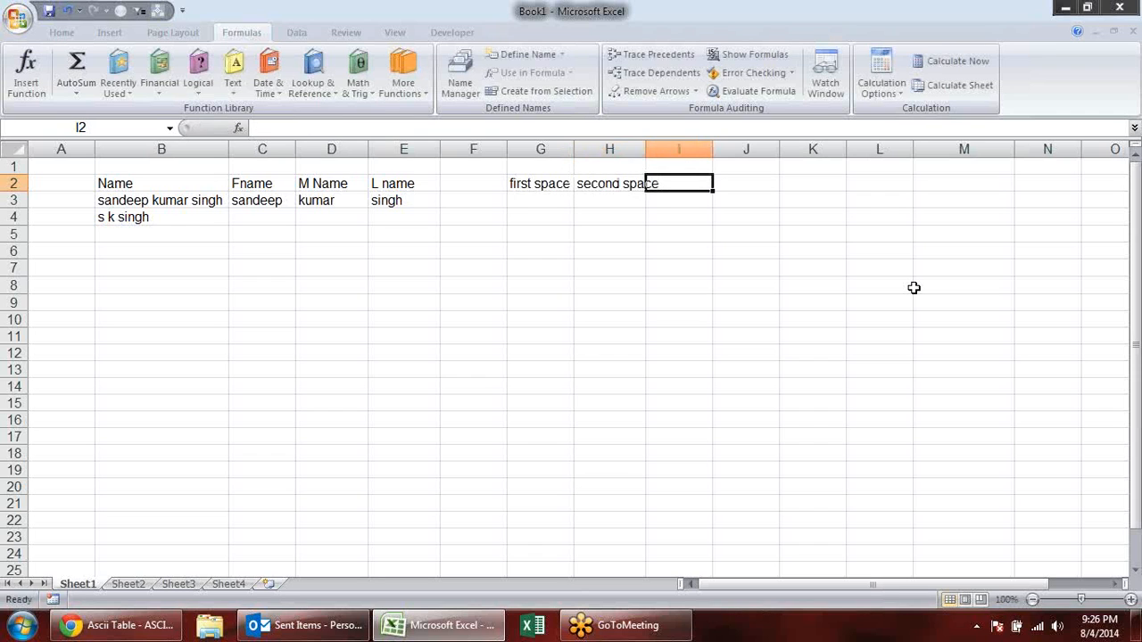
text(len)
key(Return)
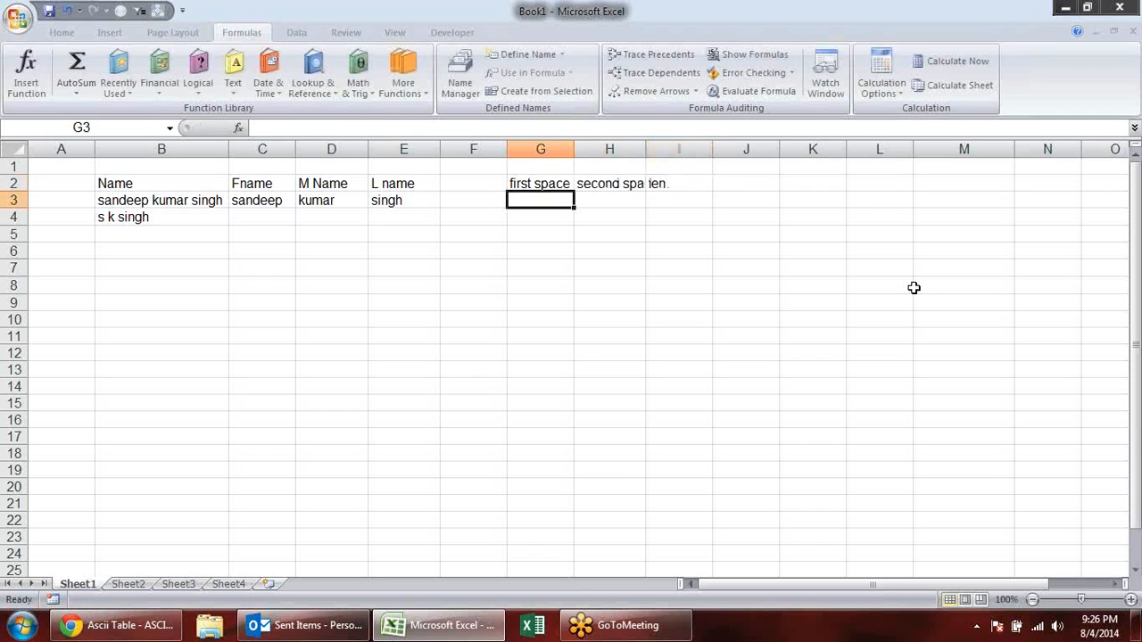
double_click(646, 149)
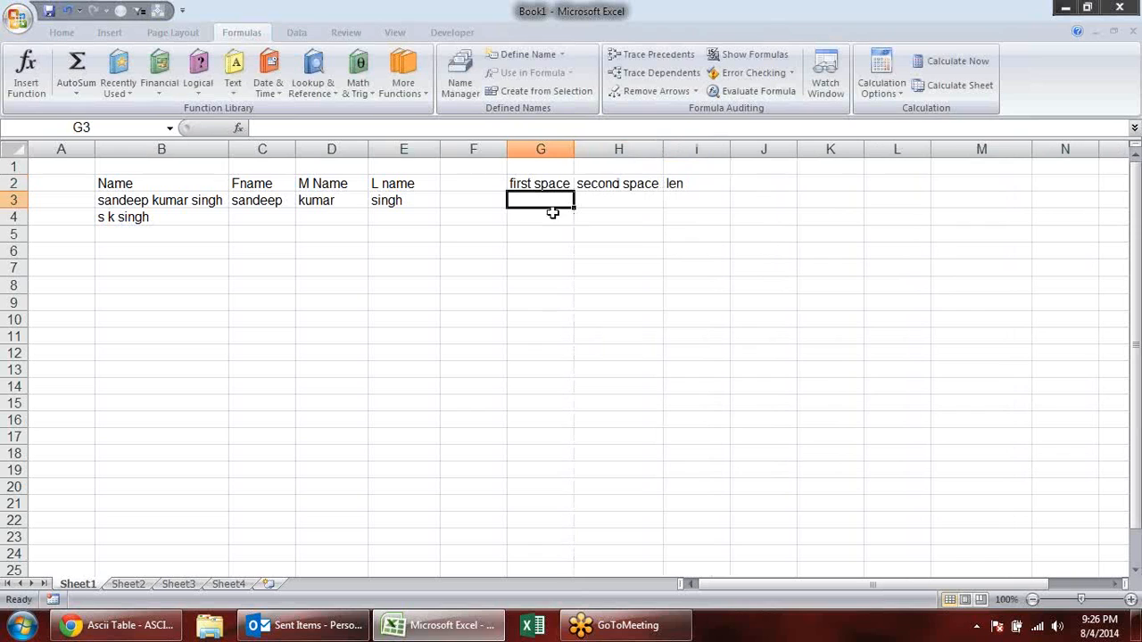
click(449, 234)
click(522, 200)
text(=fine)
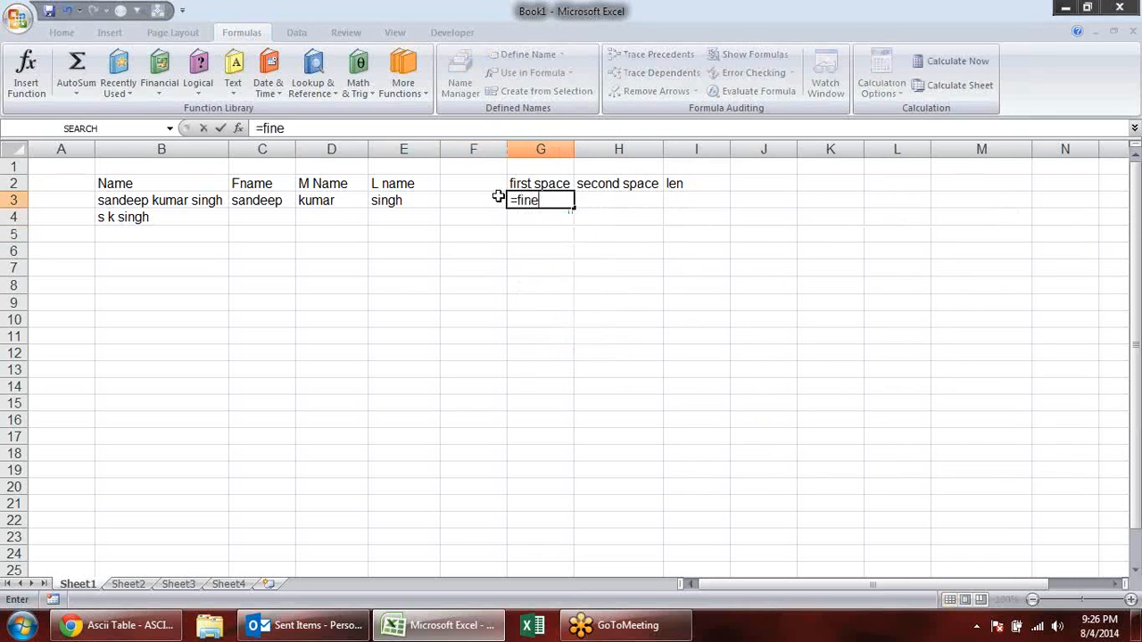
key(Return)
key(Up)
- Get the position of the first space in the full name with the formula =FIND(" ",B3) in G3
text(=i)
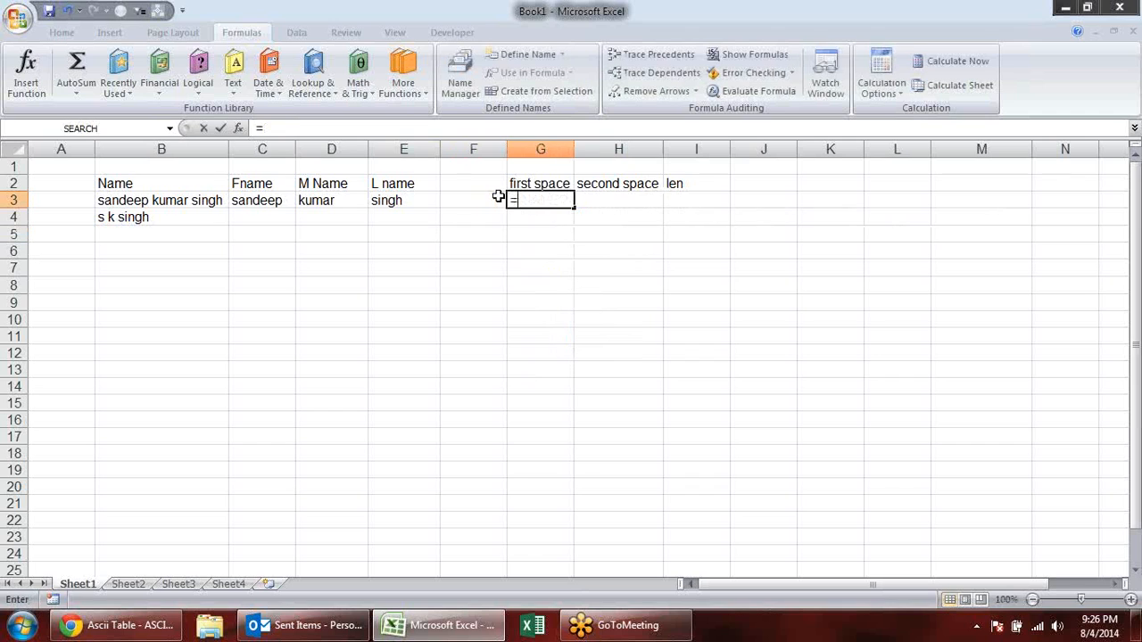
key(BackSpace)
text(fin)
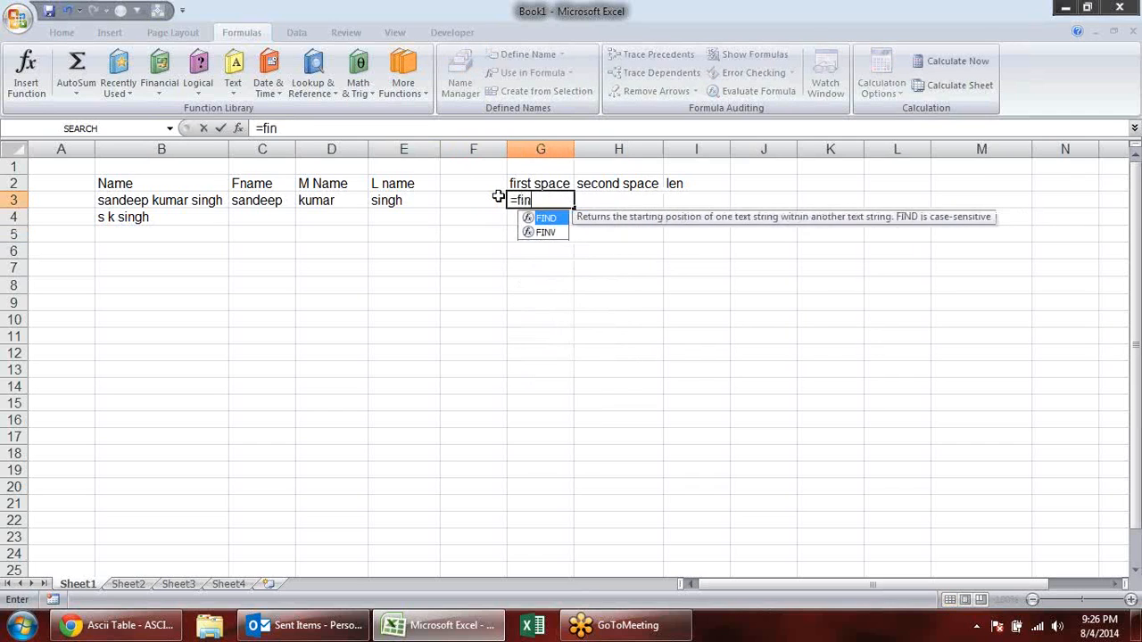
key(Tab)
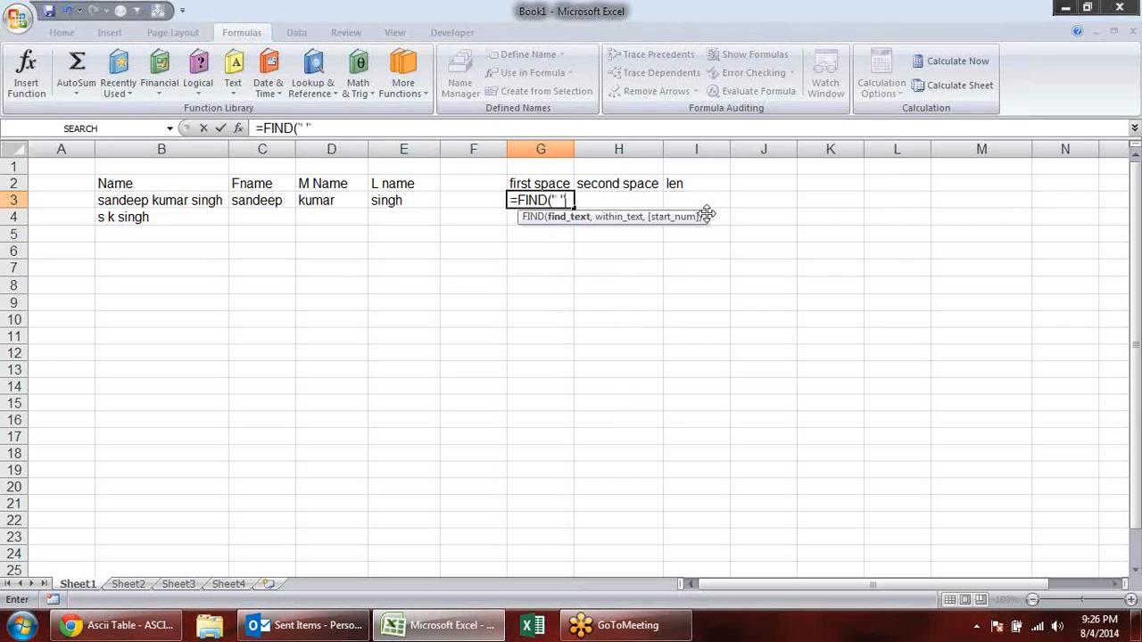
text(" ",)
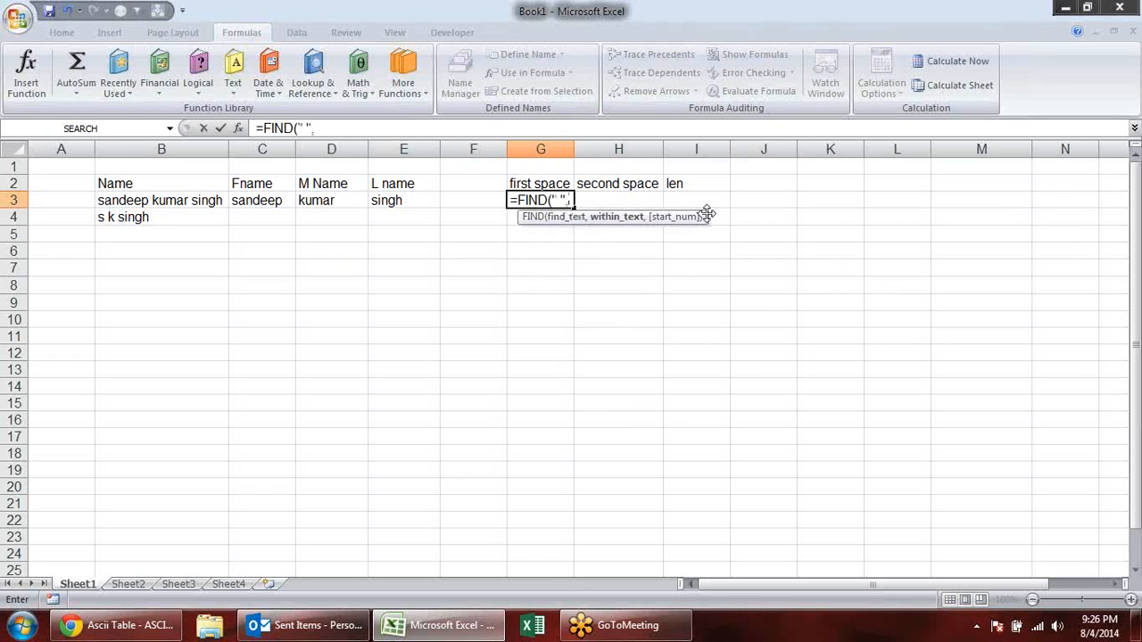
click(122, 202)
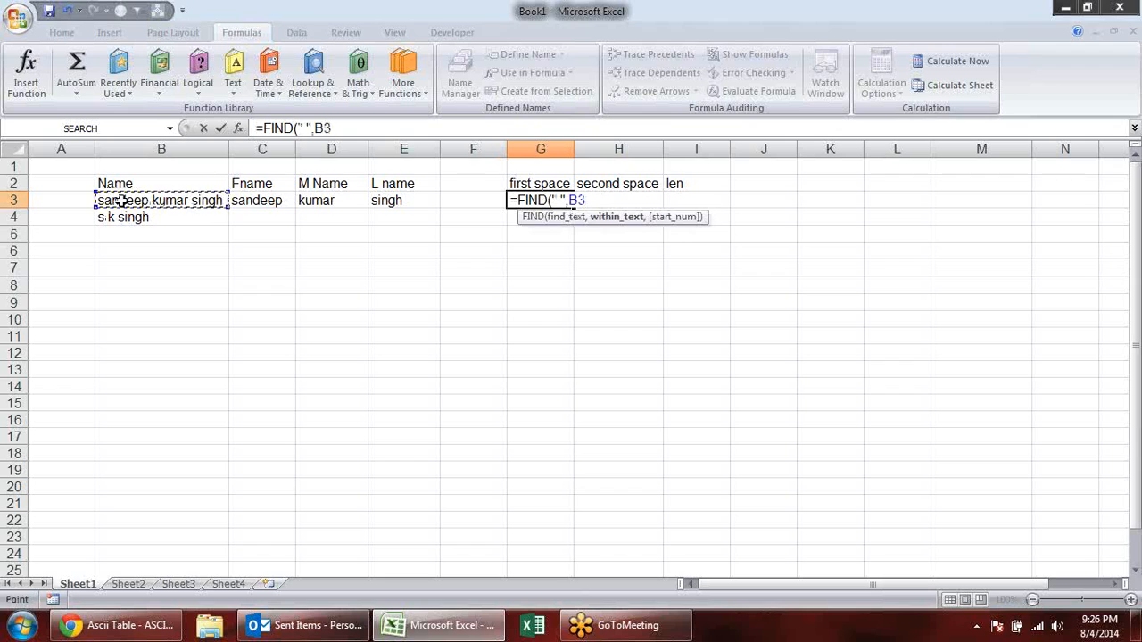
text(,)
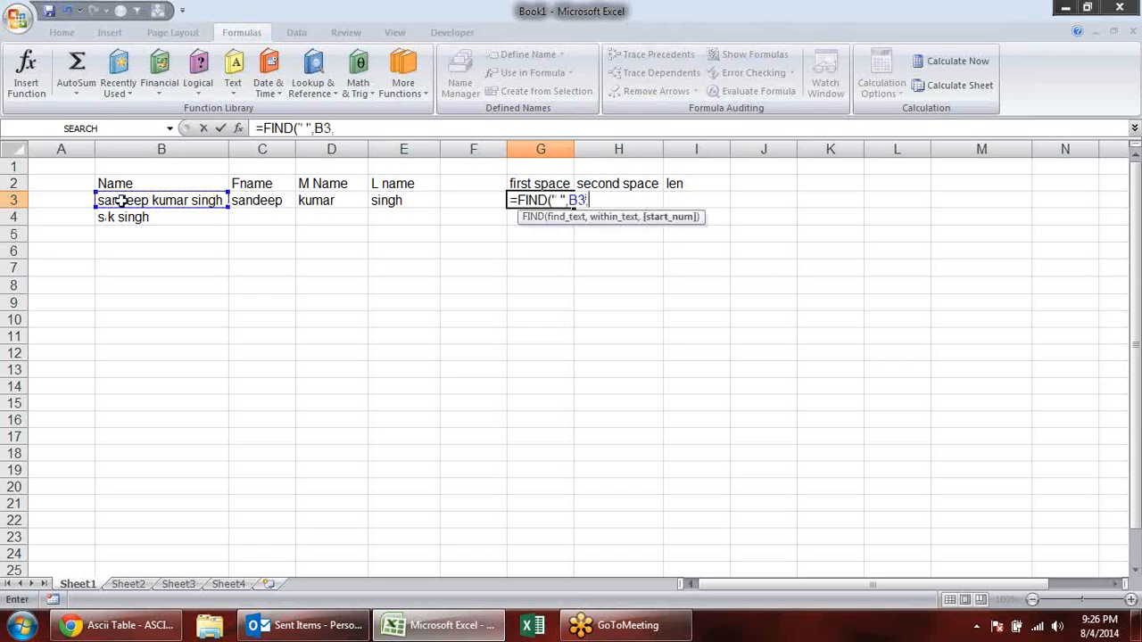
key(BackSpace)
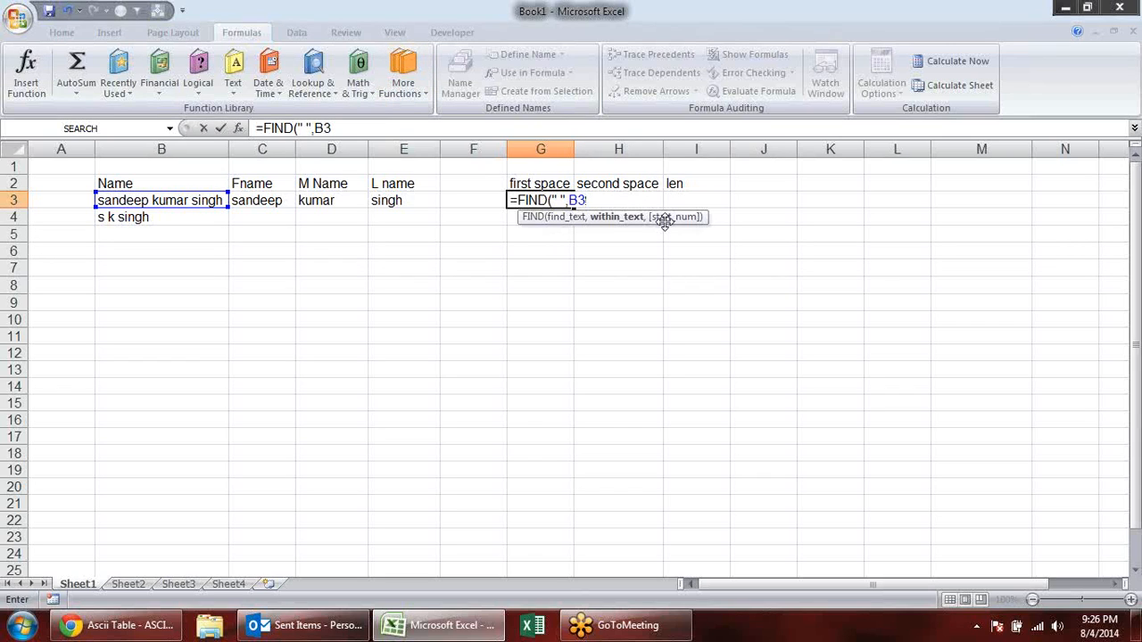
key(Return)
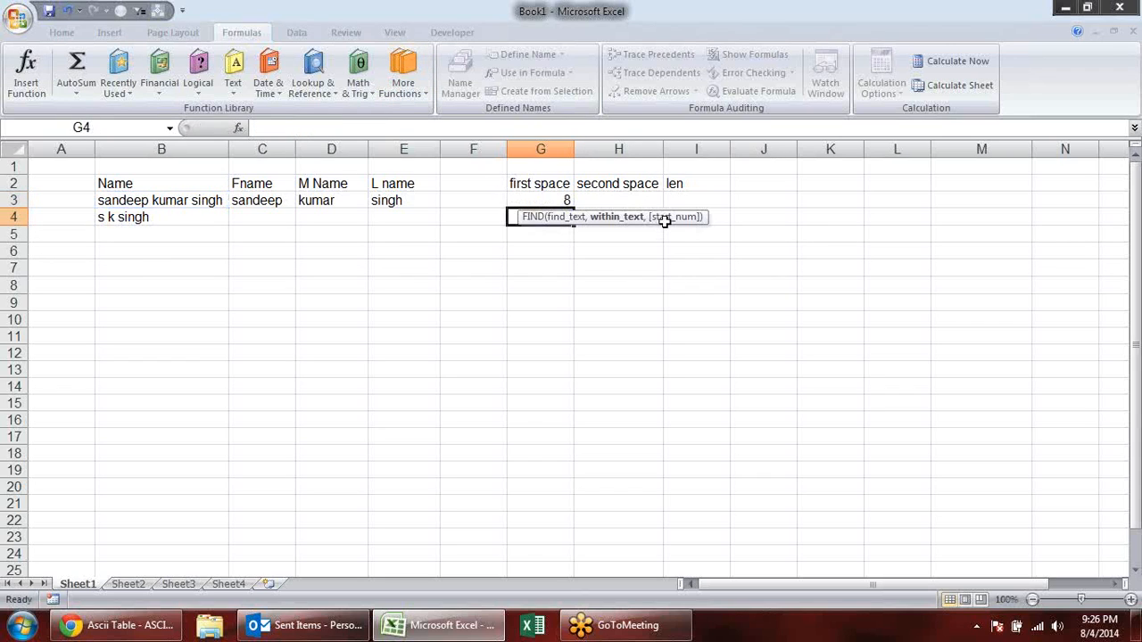
- Get the position of the second space in the full name with the formula =FIND(" ",B3,G3+1) in H3
key(Up)
key(Right)
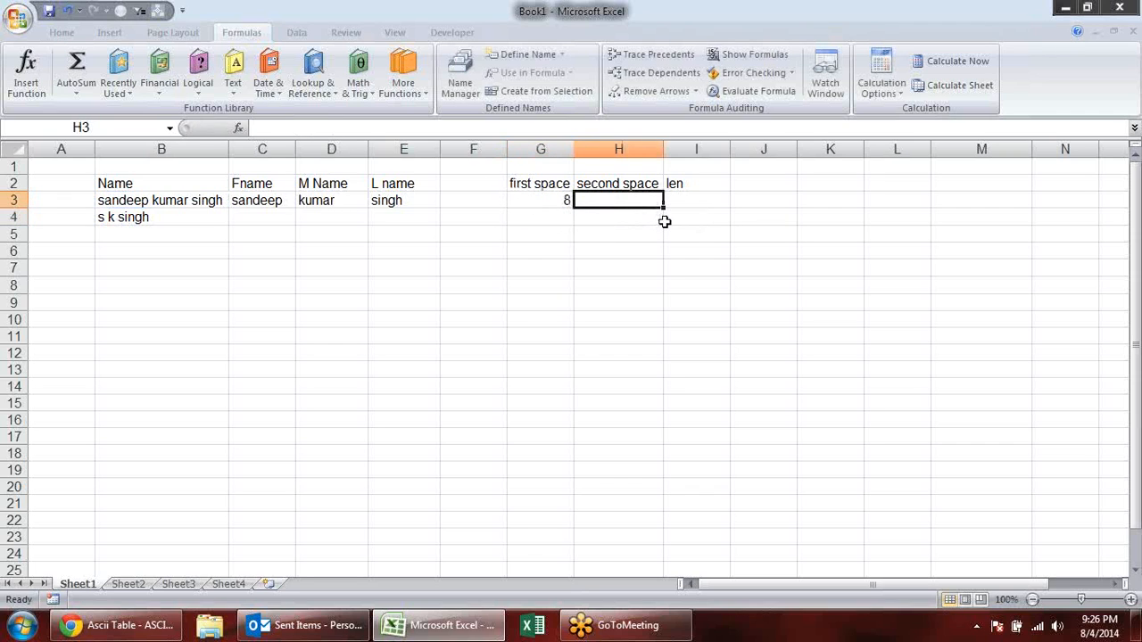
text(=find)
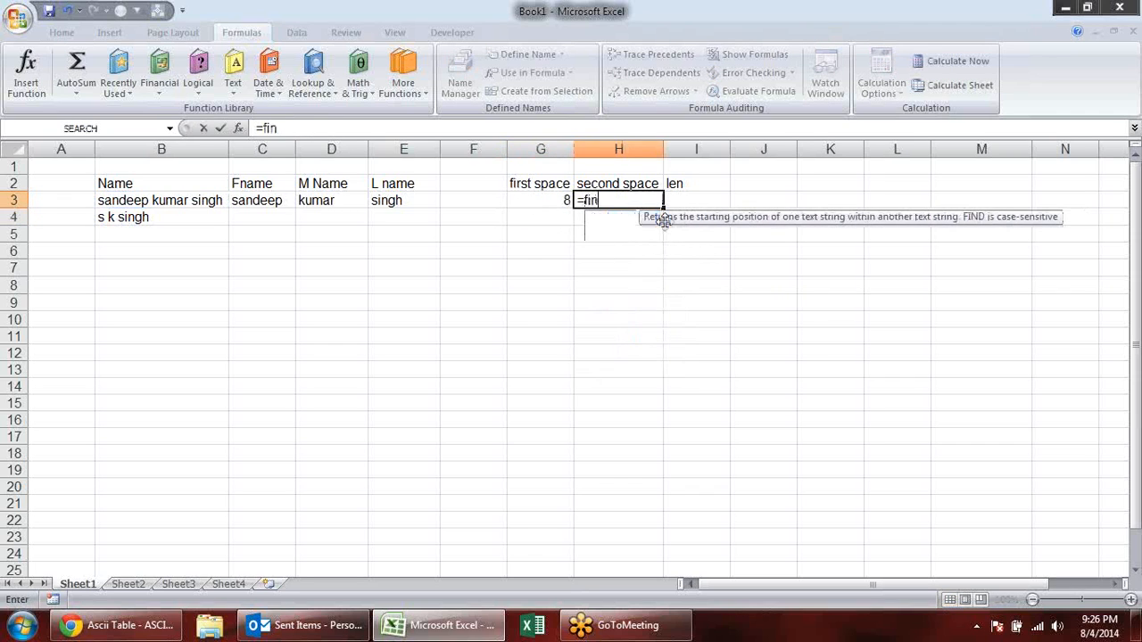
key(Tab)
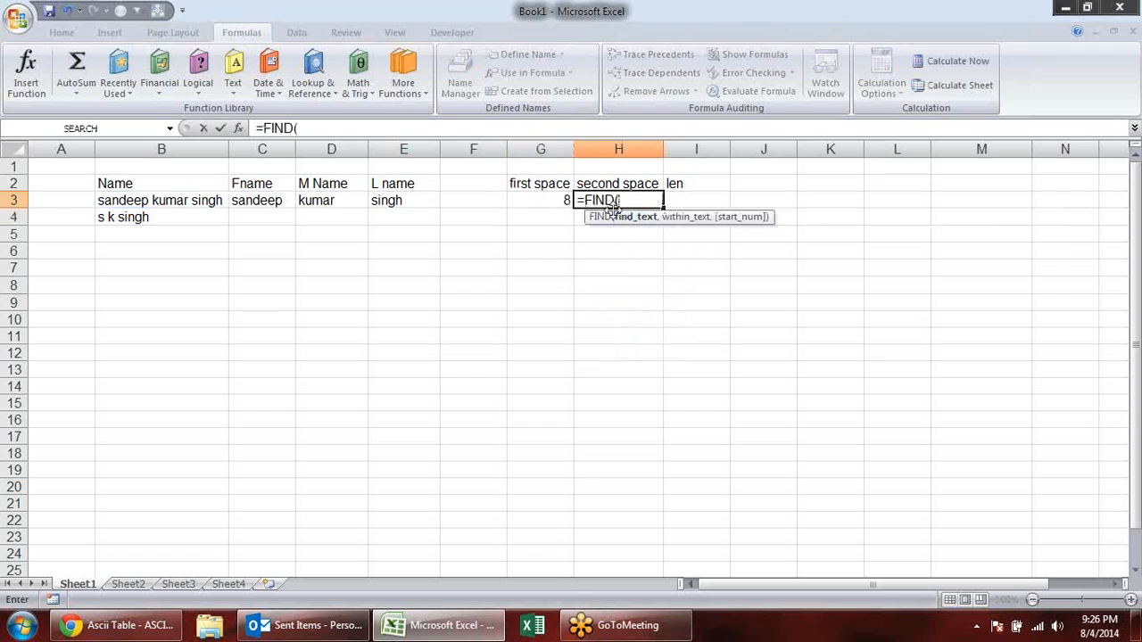
text(" ",)
click(206, 202)
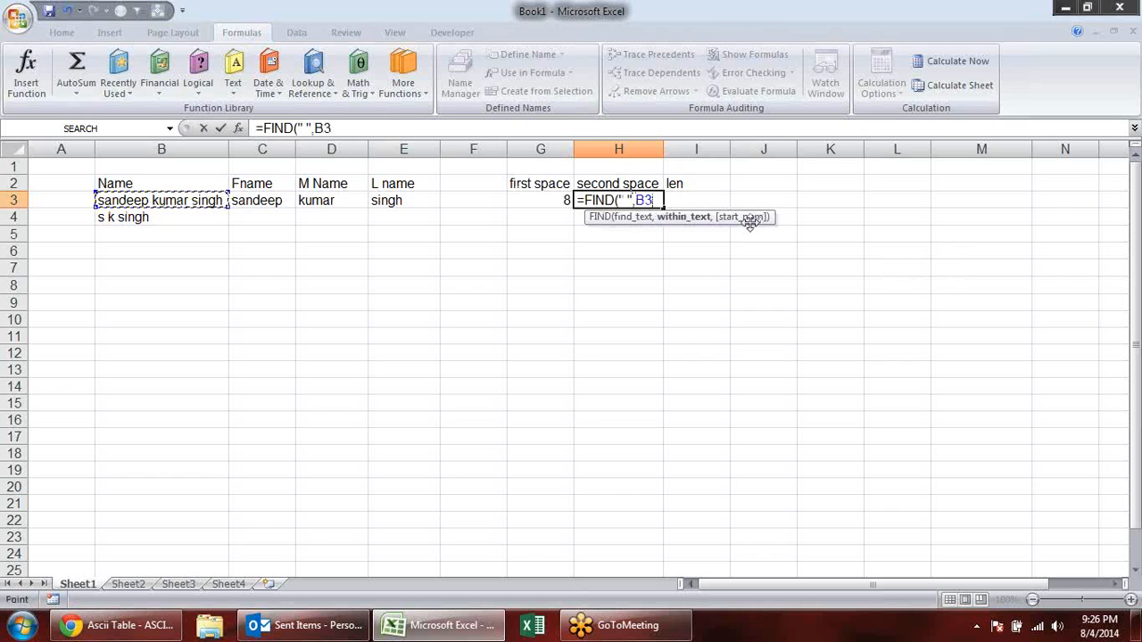
text(,)
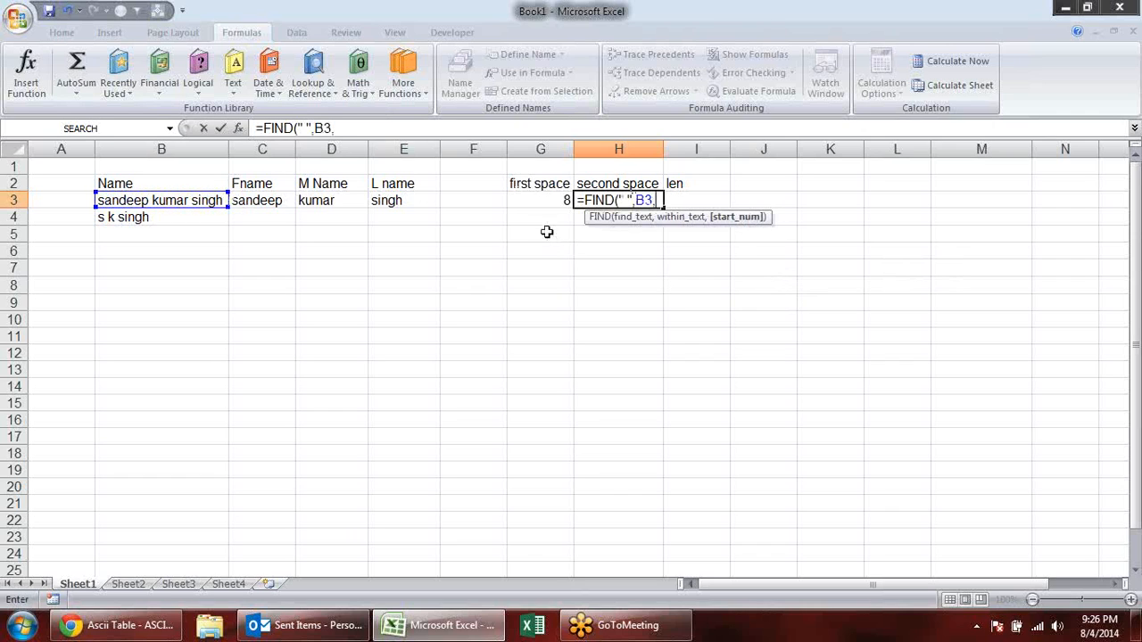
click(538, 202)
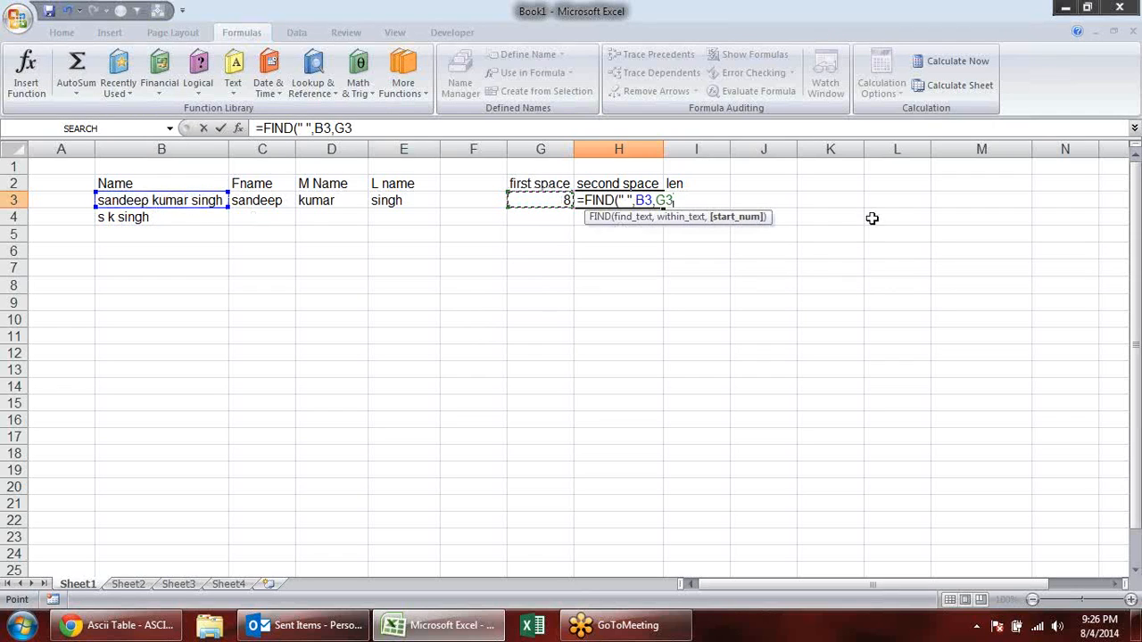
text(+1)
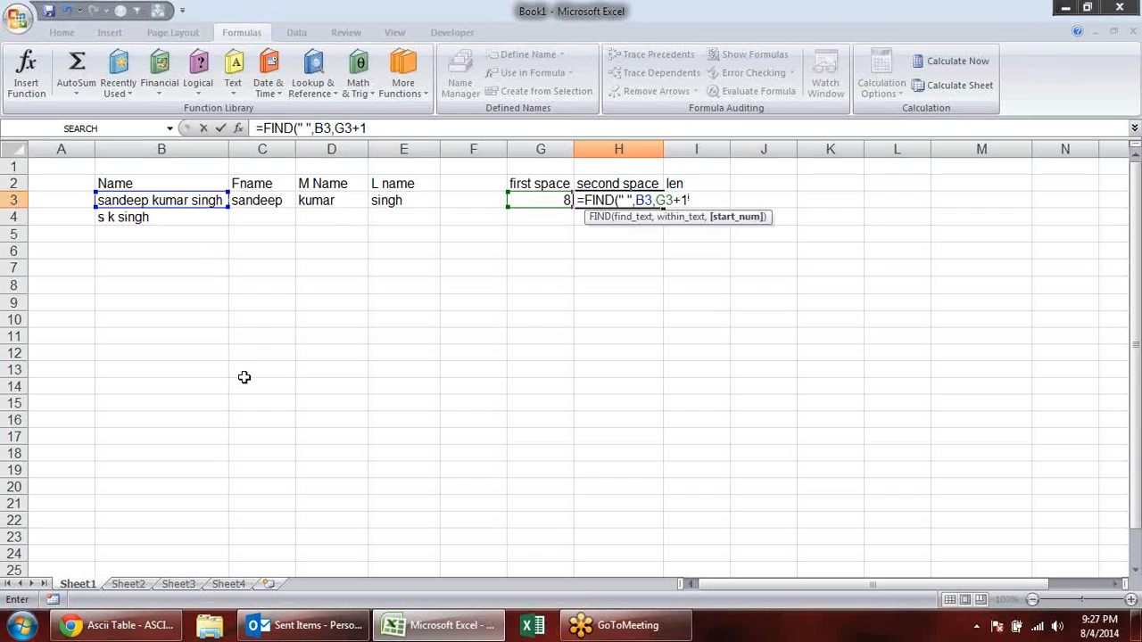
key(Return)
- Calculate the length of the full name with the formula =LEN(B3) in I3
click(707, 201)
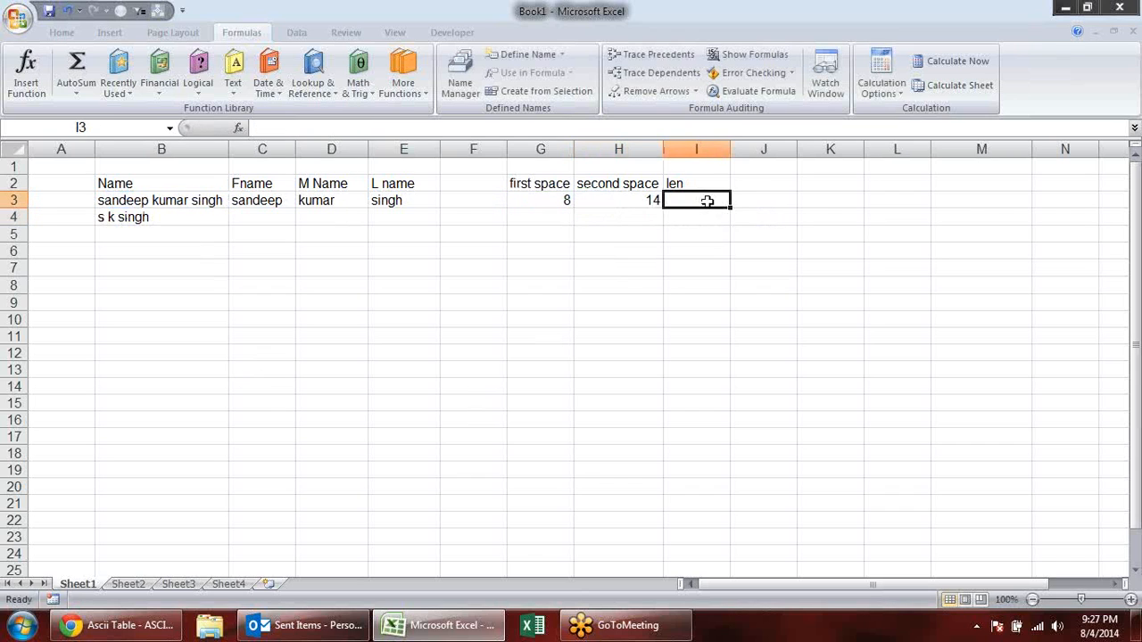
text(=len)
key(Tab)
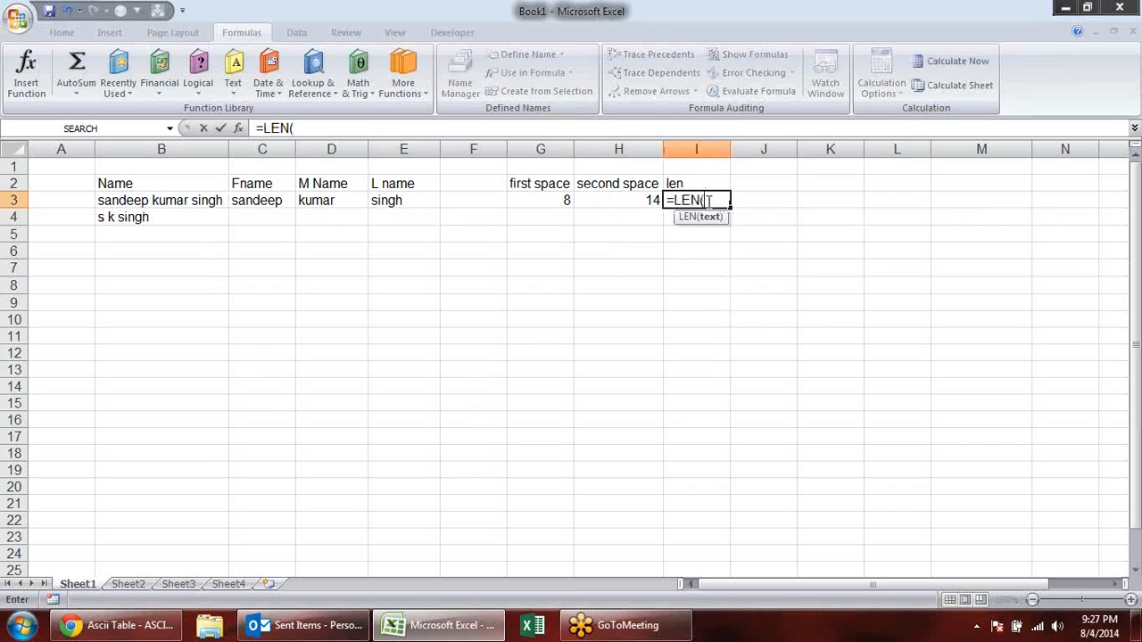
click(207, 196)
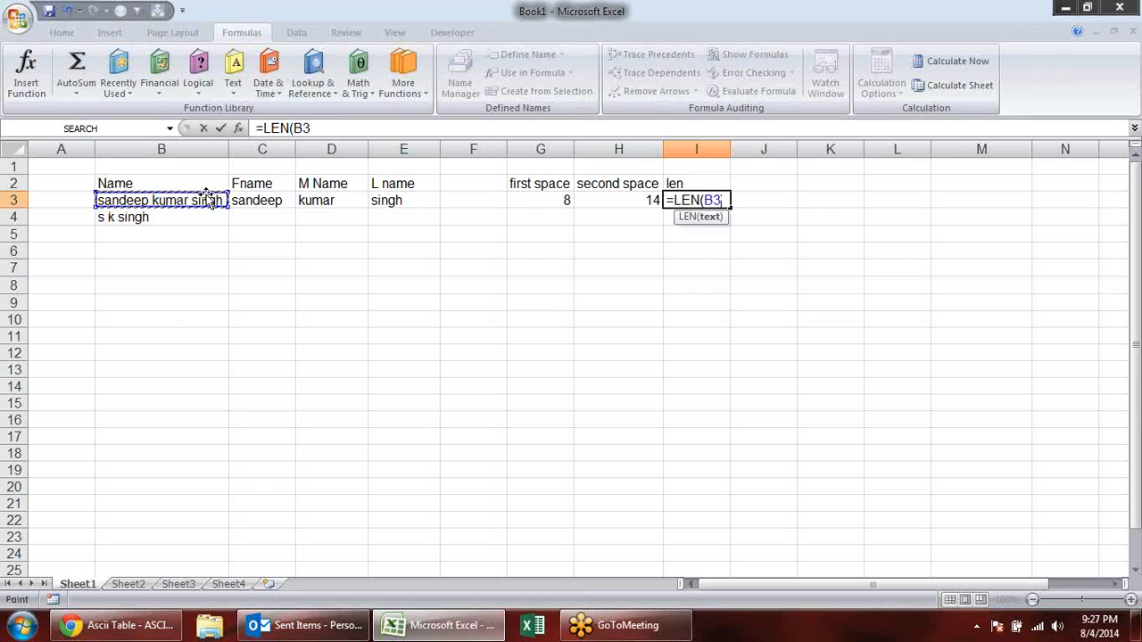
key(Return)
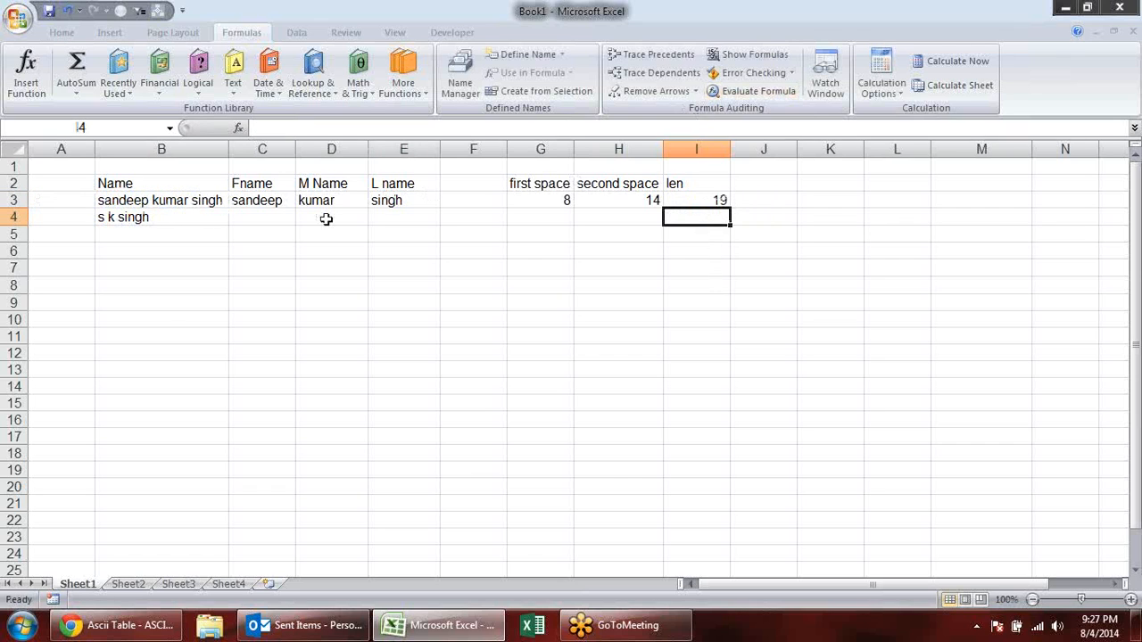
- Replace the fixed character count in C3's first-name formula so it reads =LEFT(B3,G3-1)
click(278, 196)
key(F2)
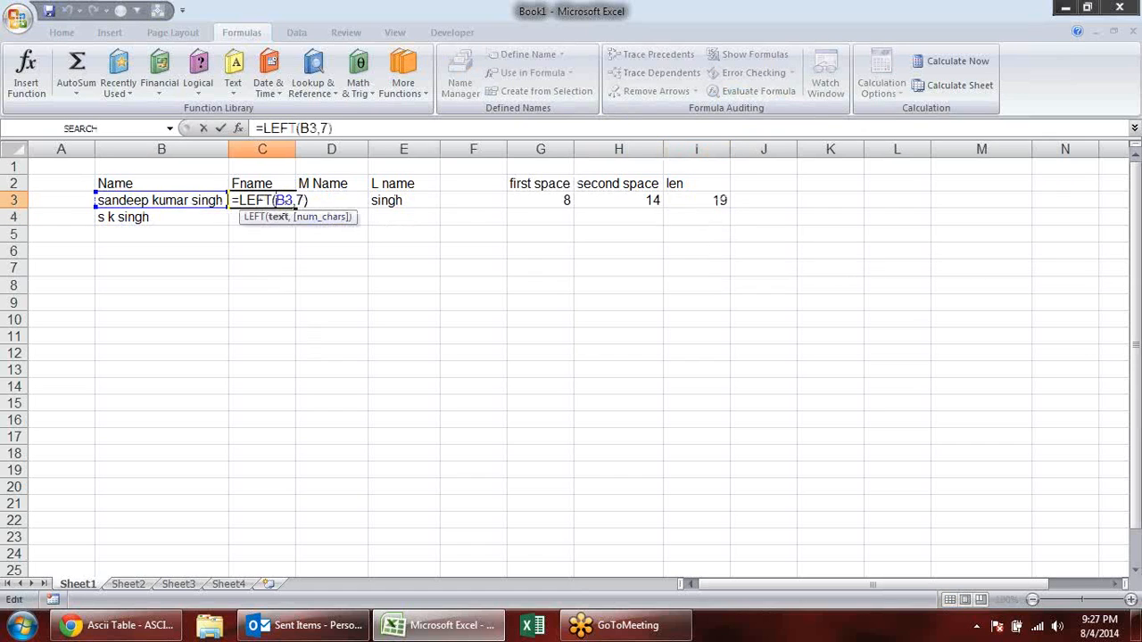
click(296, 201)
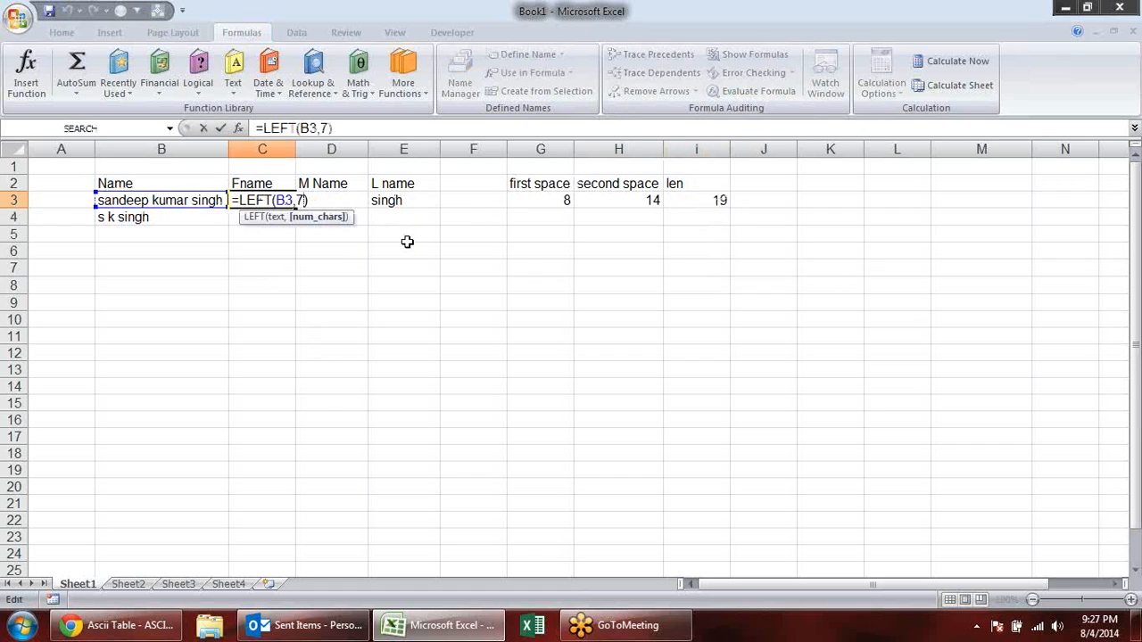
key(BackSpace)
click(537, 199)
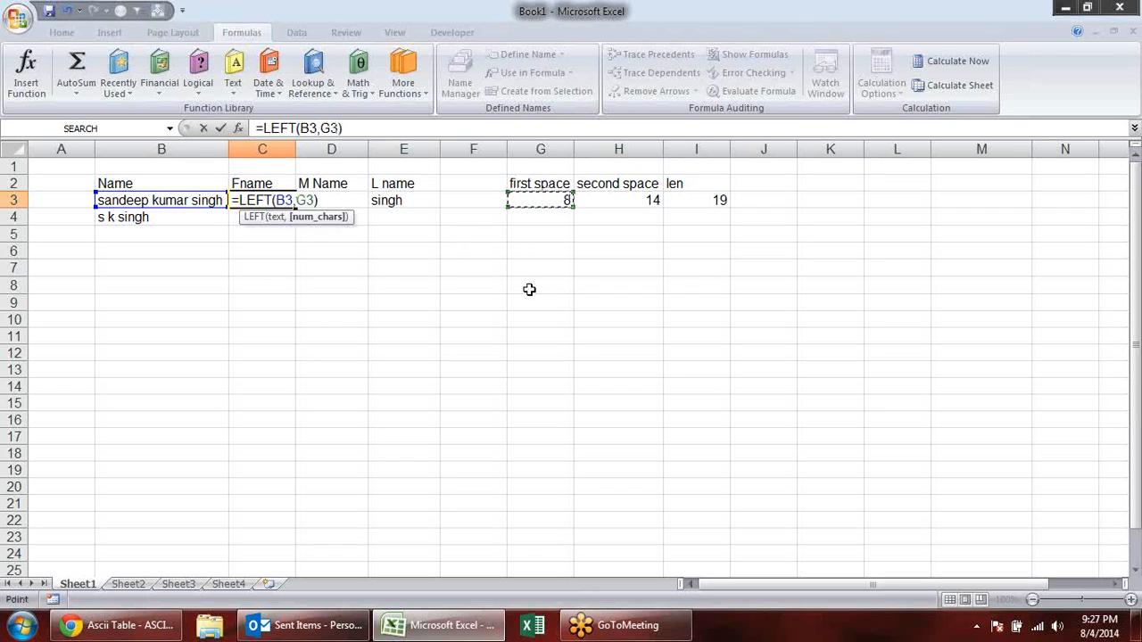
text(-1)
key(Return)
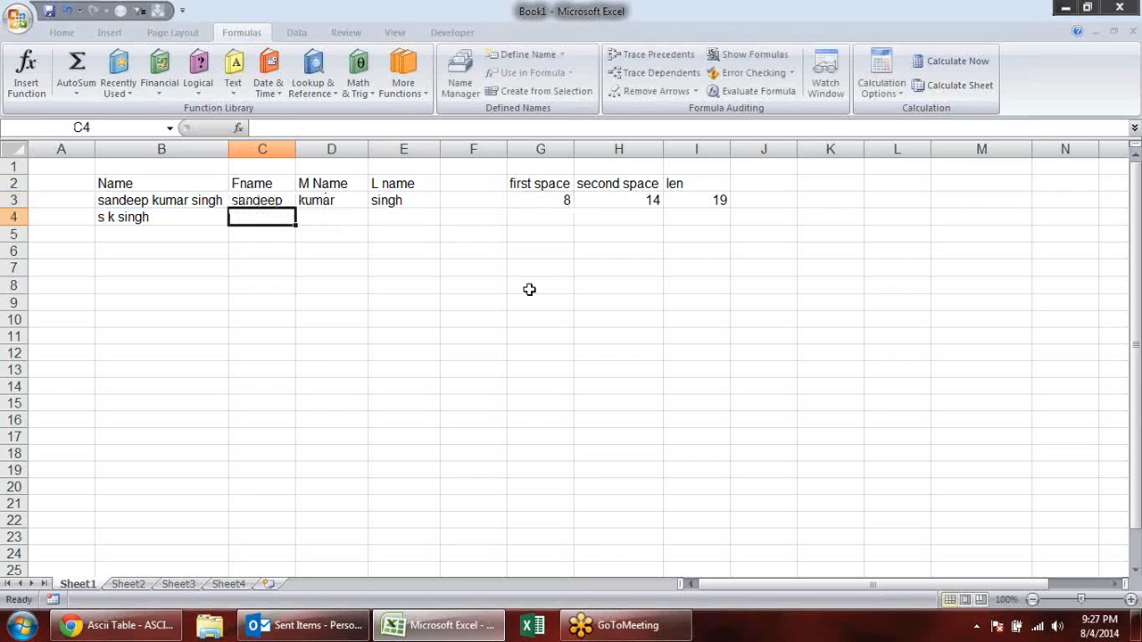
- Fill the first-name formula down to C4 and the G3:I3 formulas down to row 14
click(278, 201)
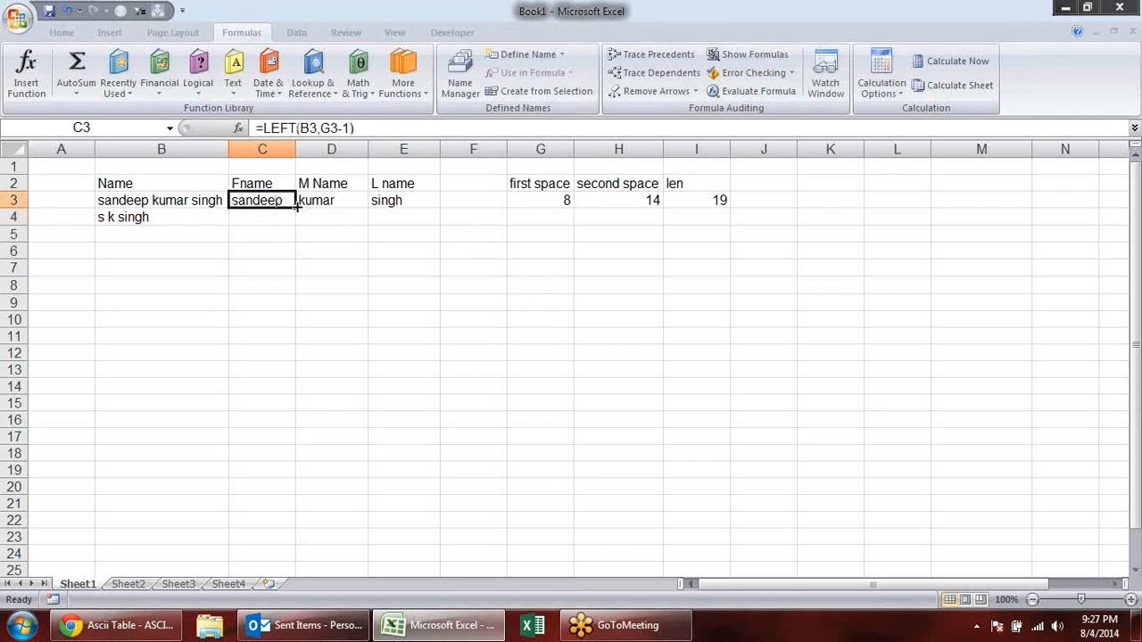
drag(295, 208, 298, 231)
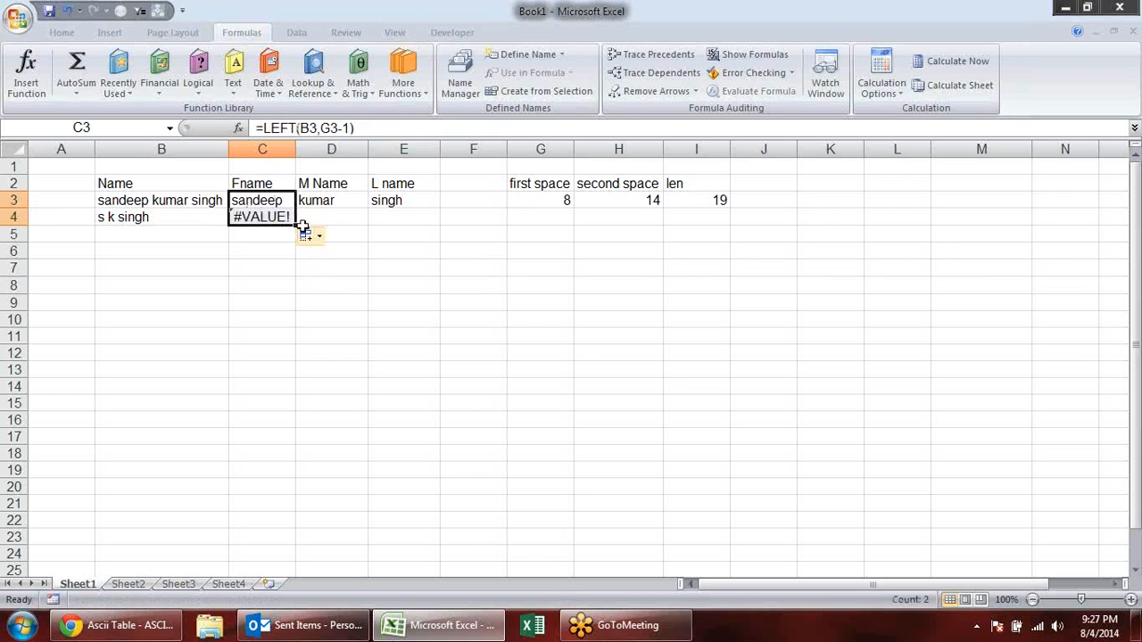
drag(563, 194, 731, 395)
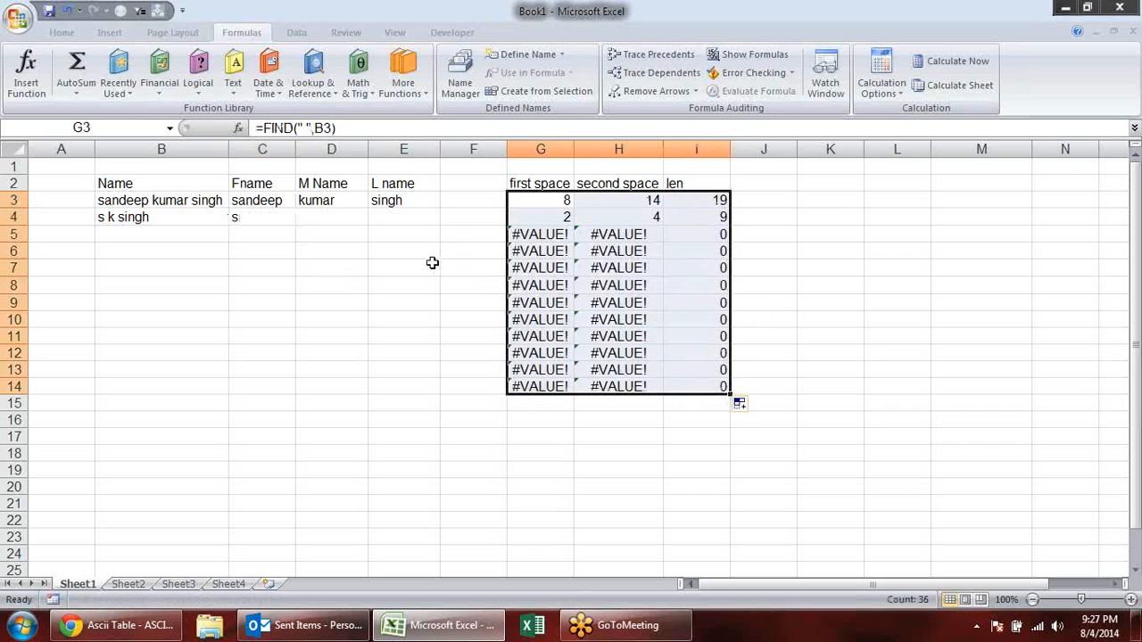
click(257, 200)
drag(295, 209, 298, 228)
click(280, 309)
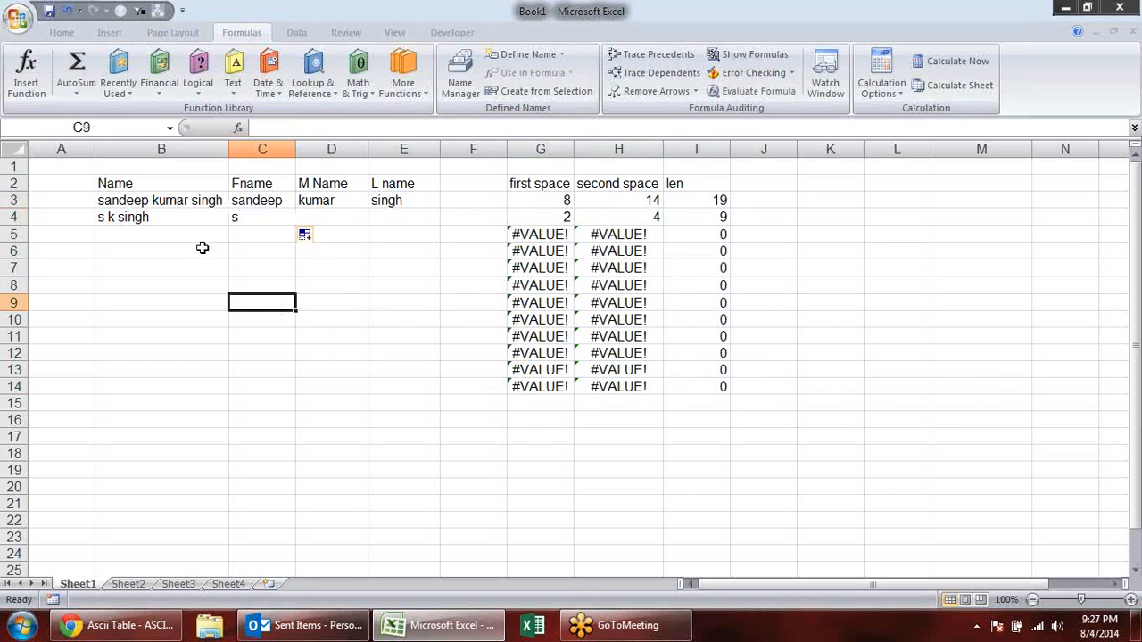
- Enter another three-part full name in B5 and fill the first-name formula down to C5
click(198, 232)
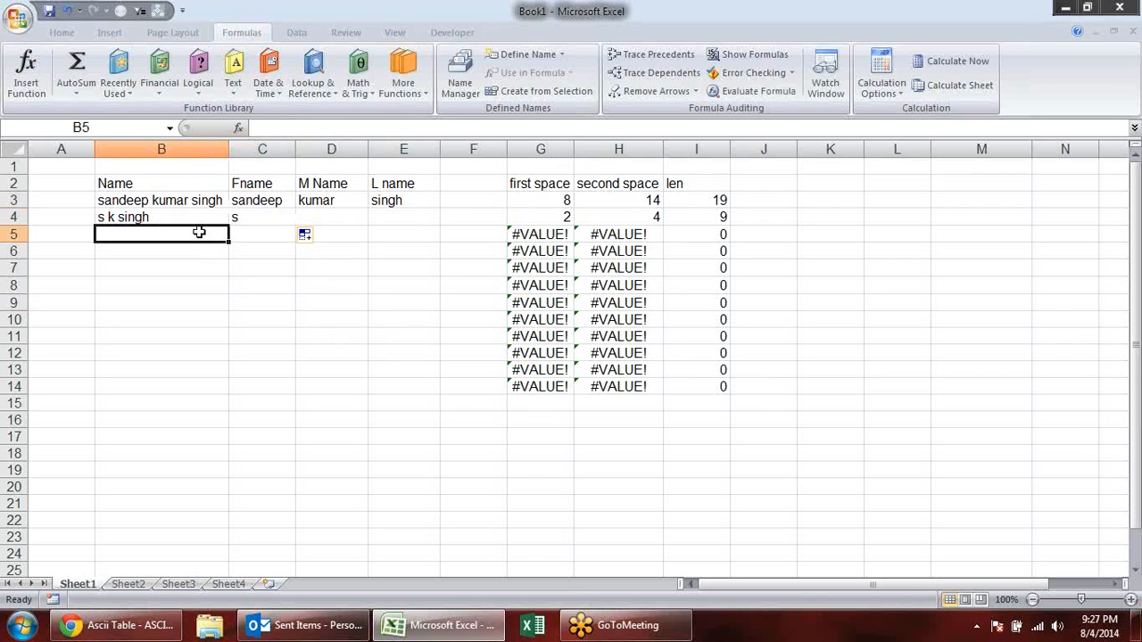
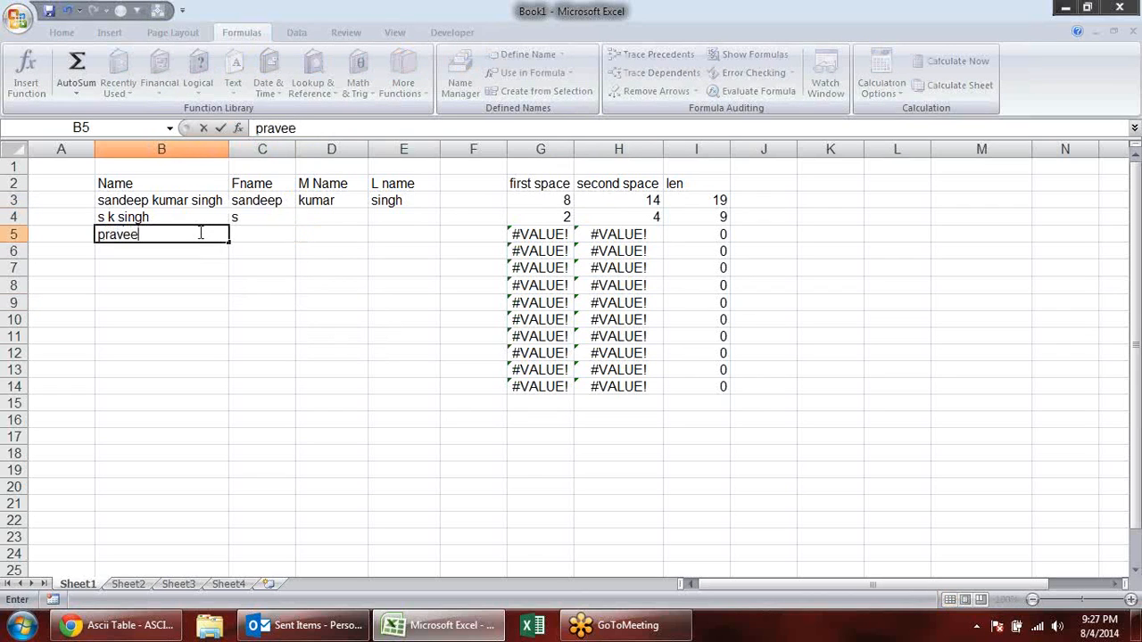
key(Return)
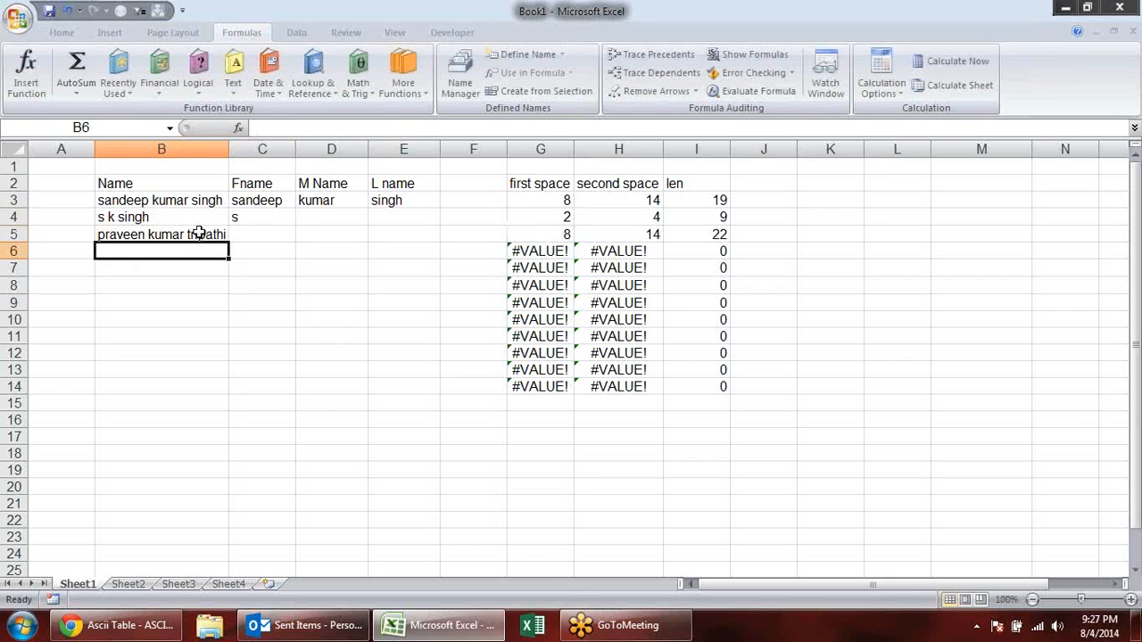
click(291, 218)
drag(292, 218, 296, 241)
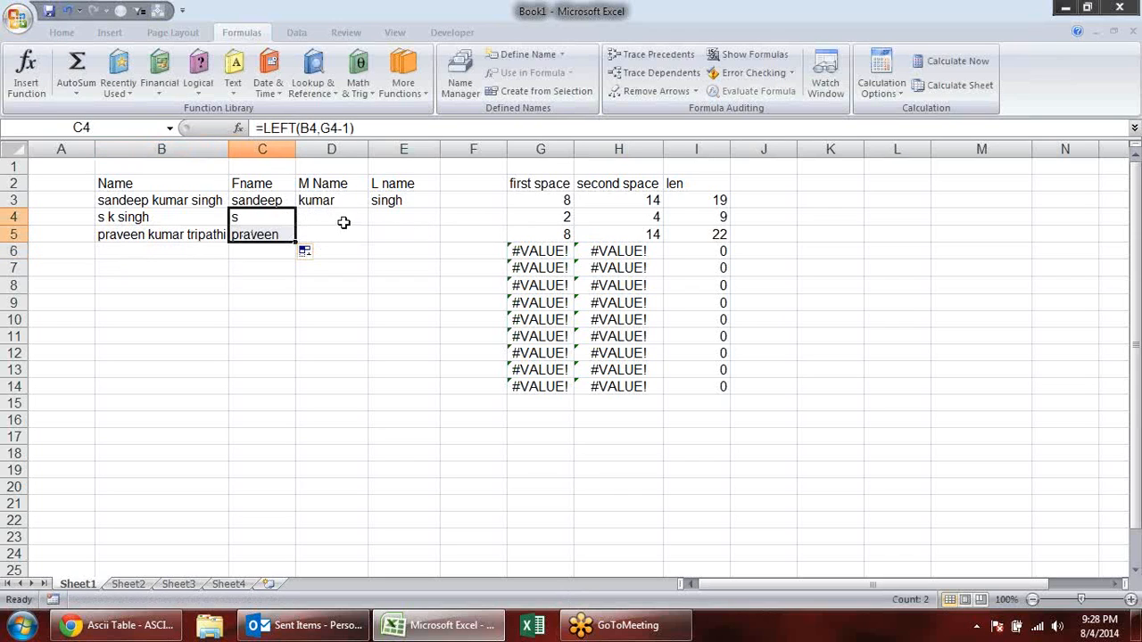
- Replace the fixed character count in E3's last-name formula so it reads =RIGHT(B3,I3-H3)
click(347, 222)
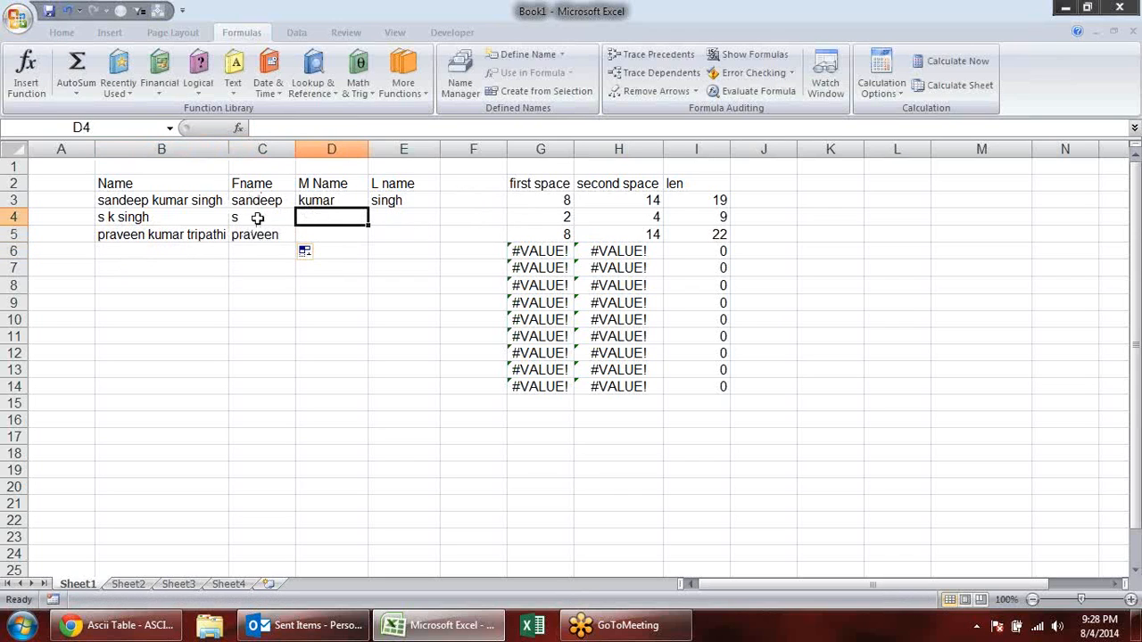
click(414, 219)
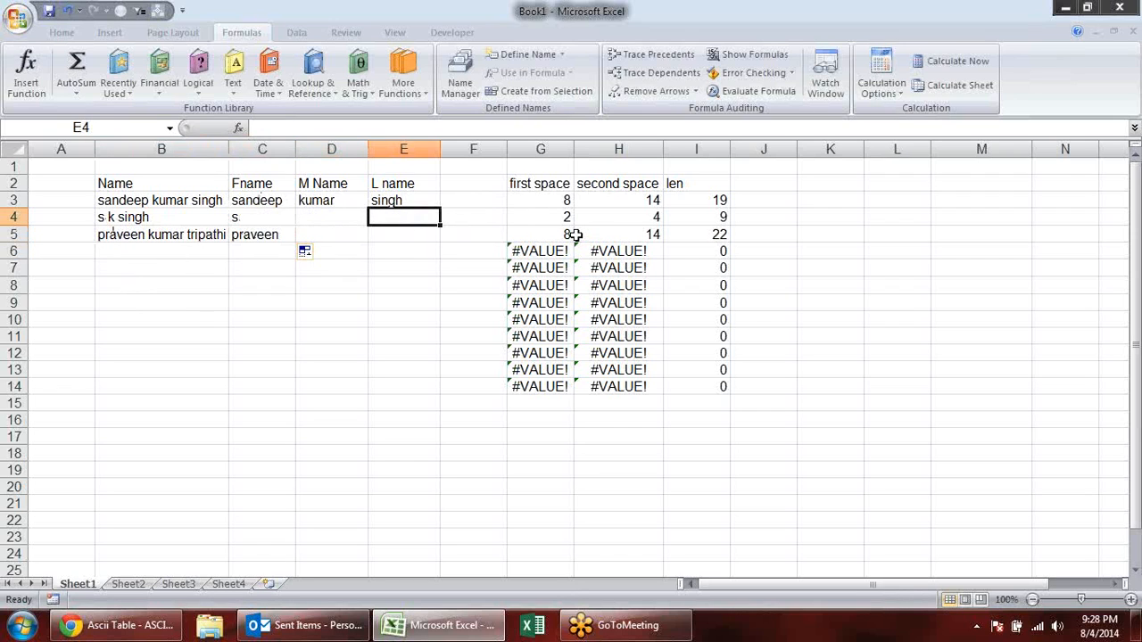
click(425, 200)
double_click(434, 200)
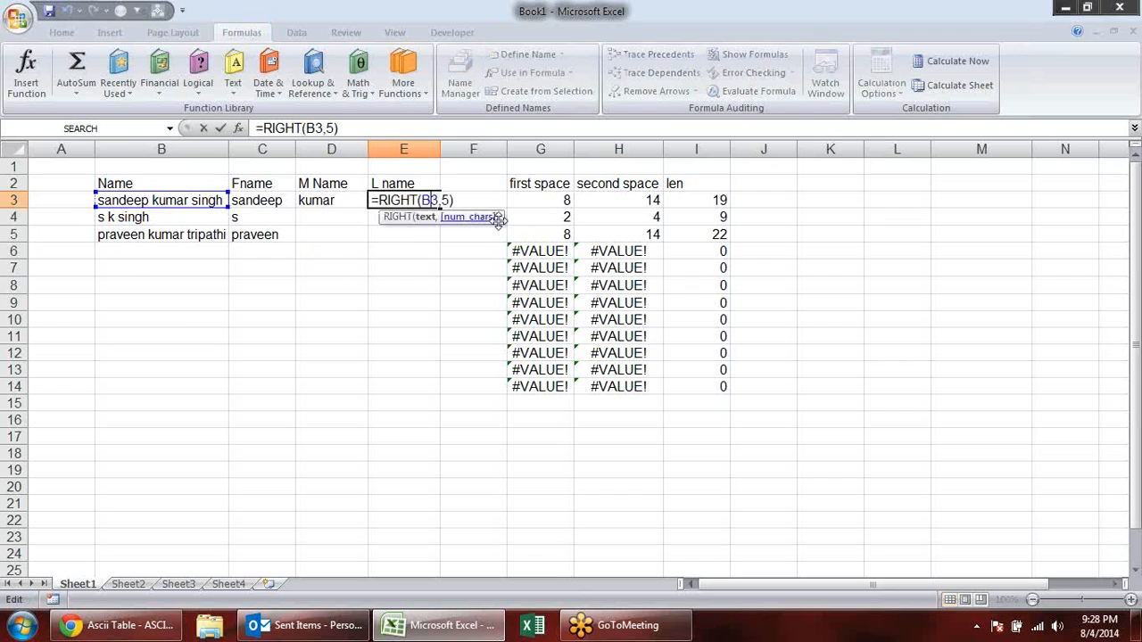
click(451, 200)
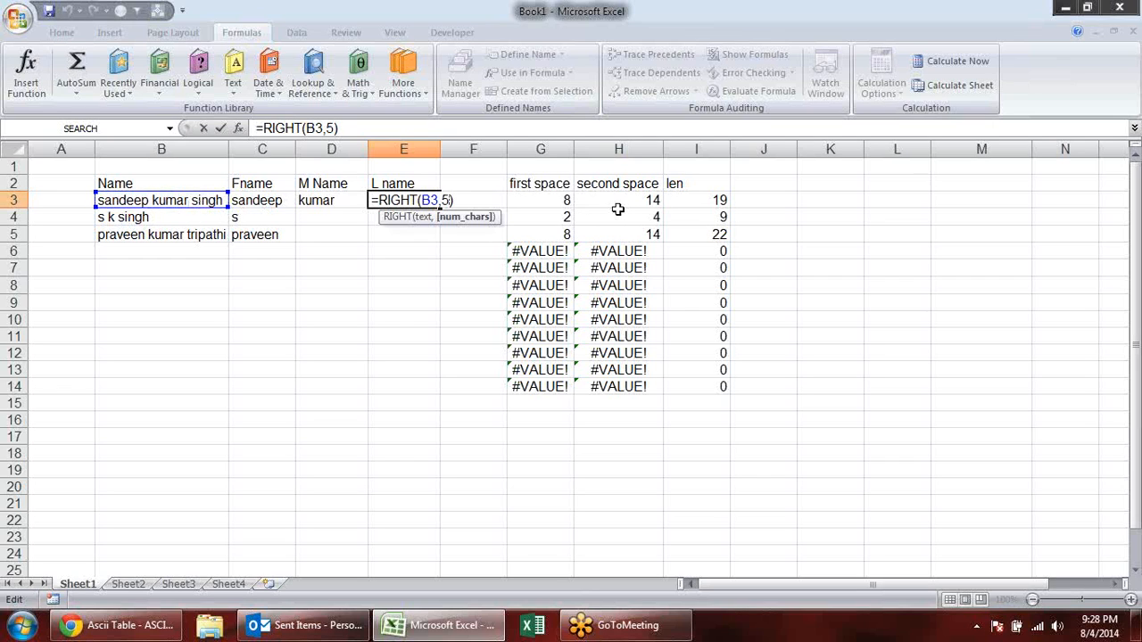
key(BackSpace)
click(718, 198)
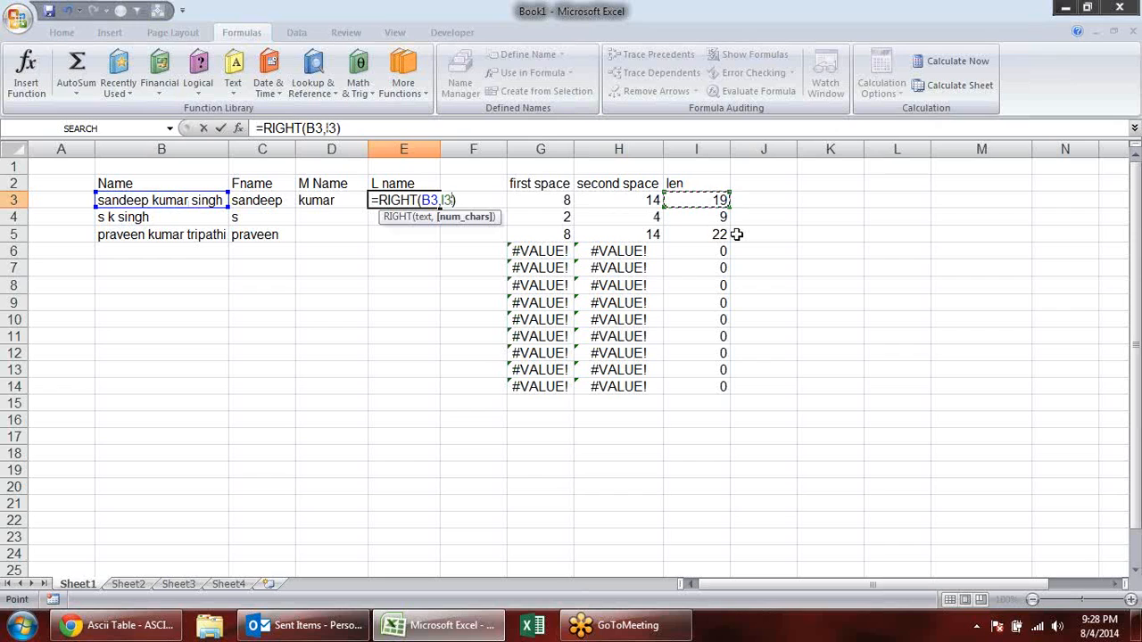
text(-)
click(629, 205)
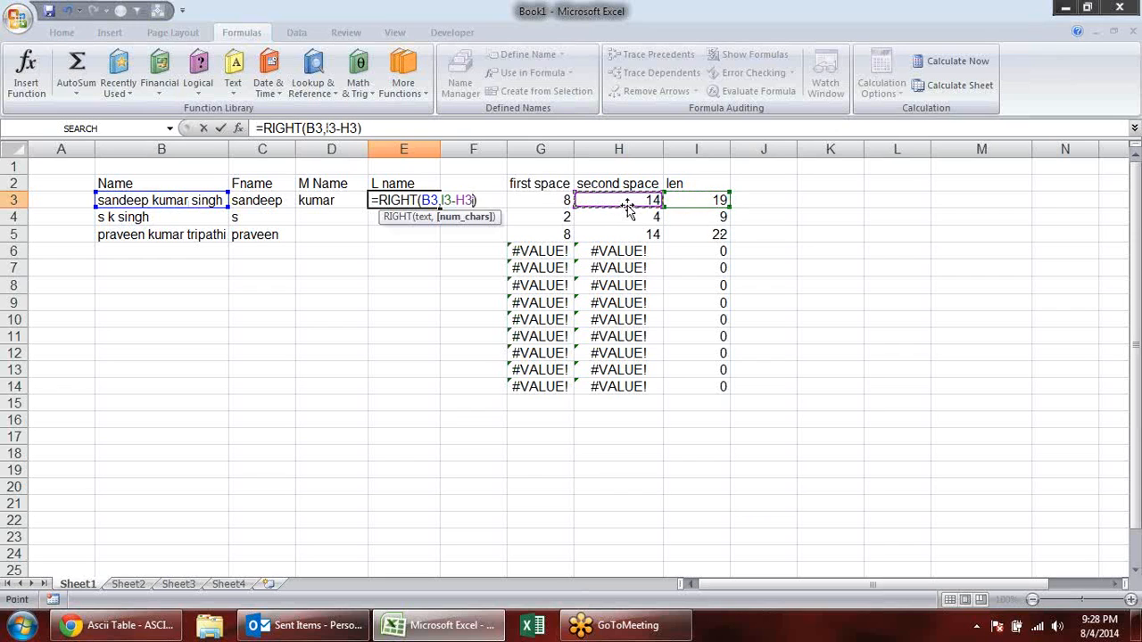
key(Return)
- Fill the last-name formula from E3 down to E5
click(415, 203)
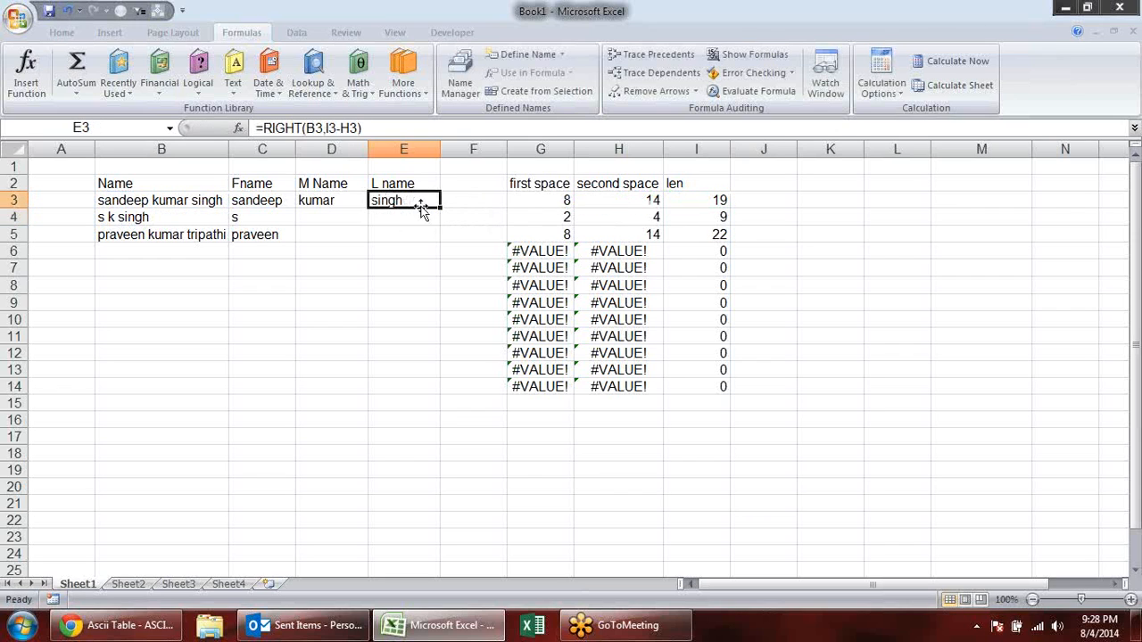
drag(439, 210, 439, 242)
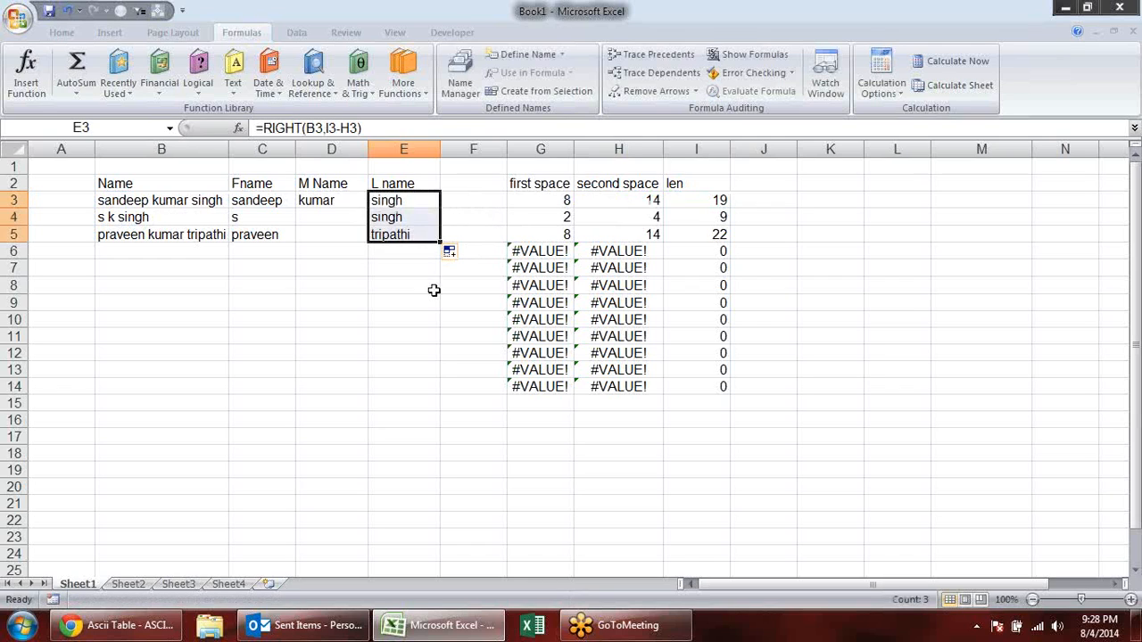
click(364, 284)
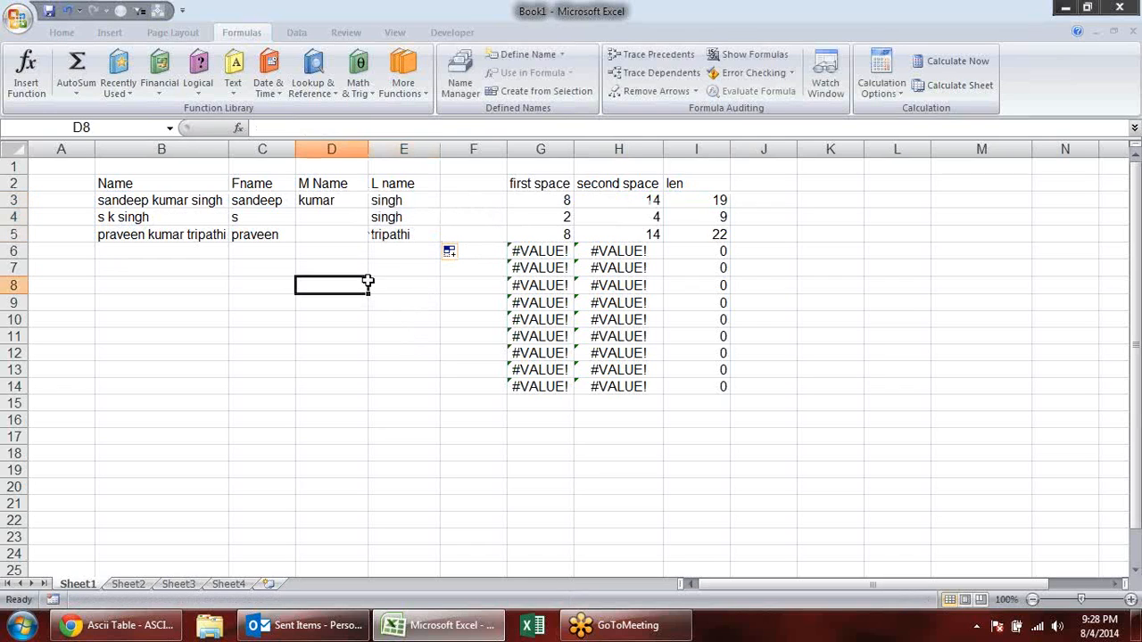
- Replace the fixed start position in D3's middle-name MID formula with G3+1
click(328, 219)
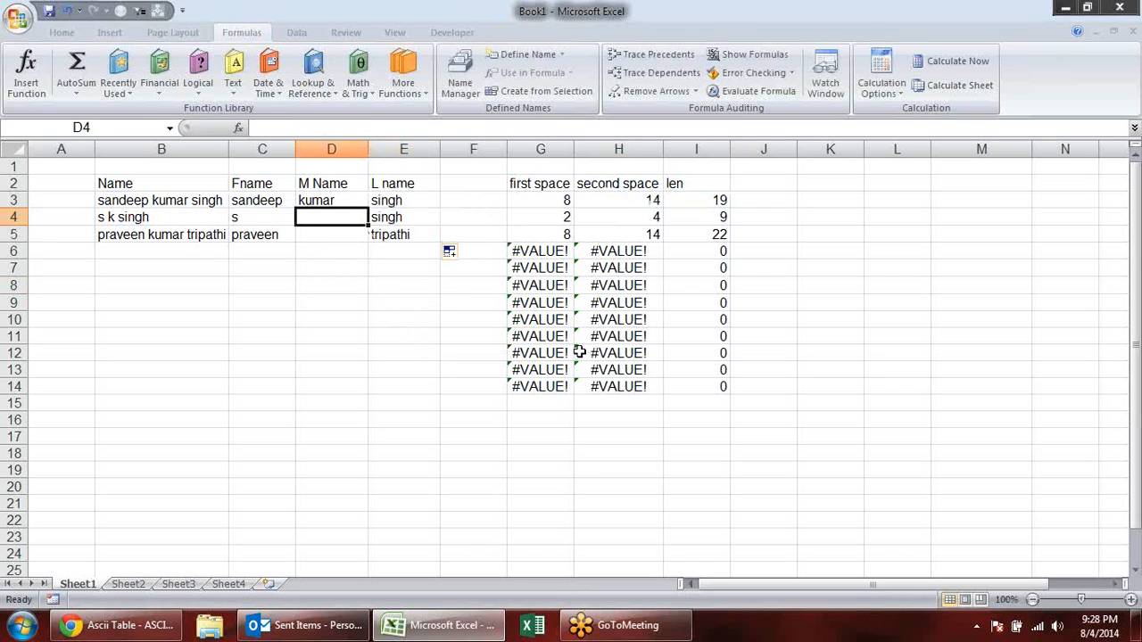
click(340, 206)
double_click(341, 205)
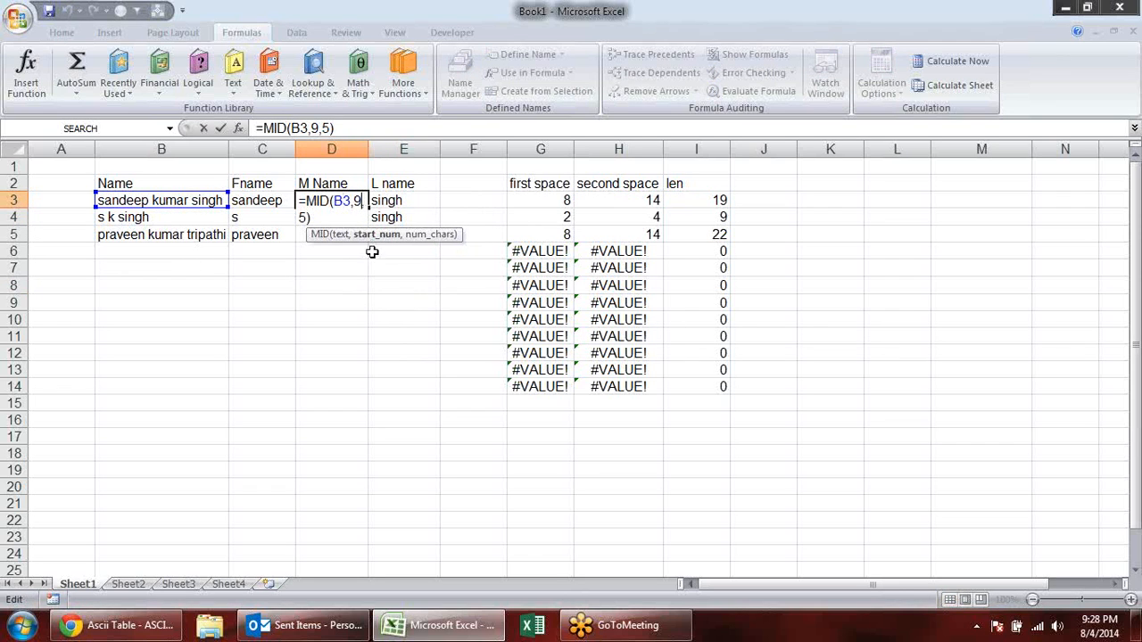
click(375, 234)
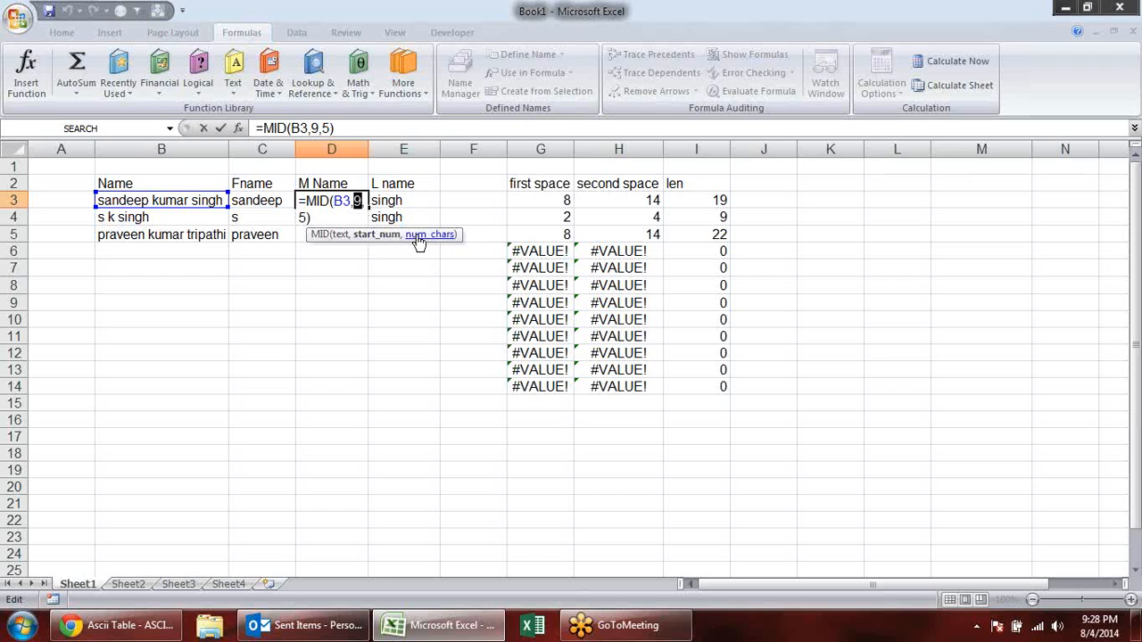
click(359, 198)
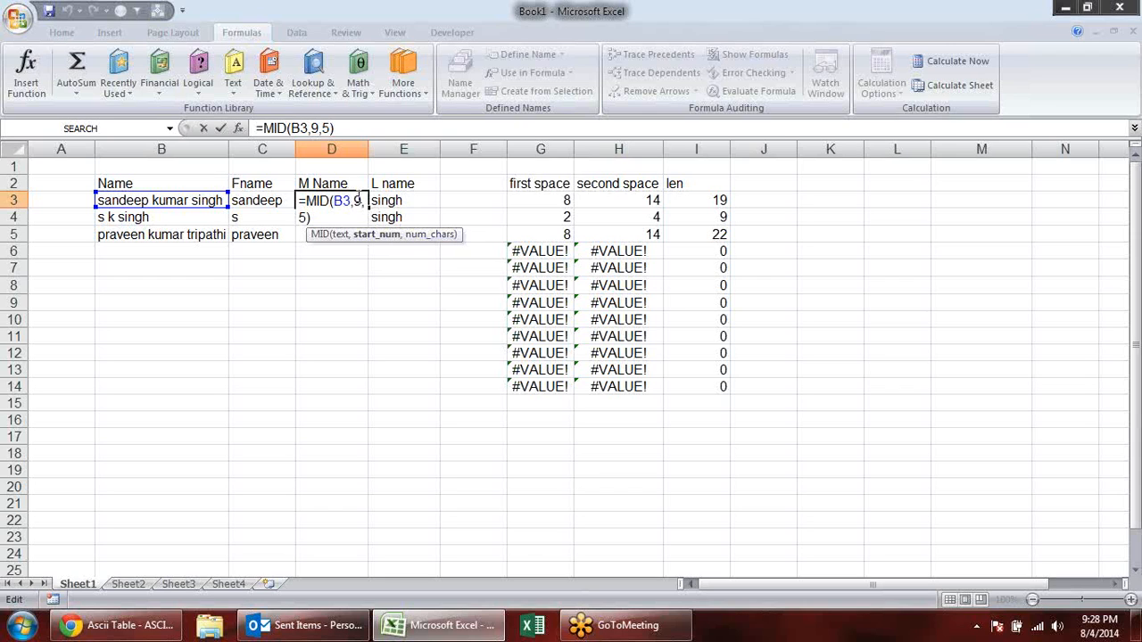
click(534, 200)
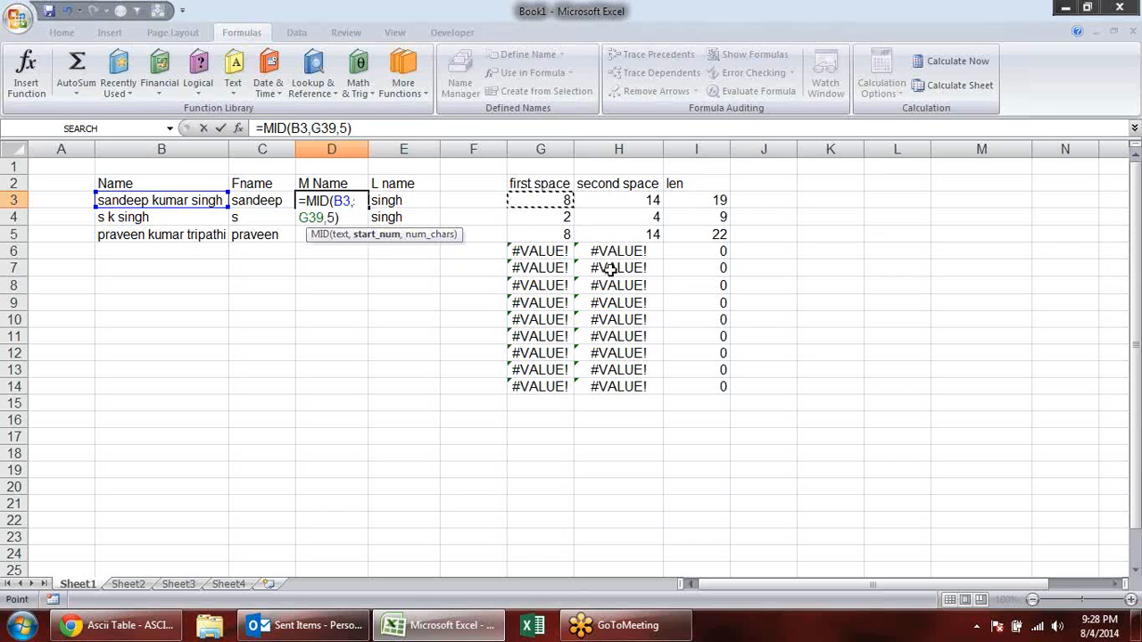
text(+1)
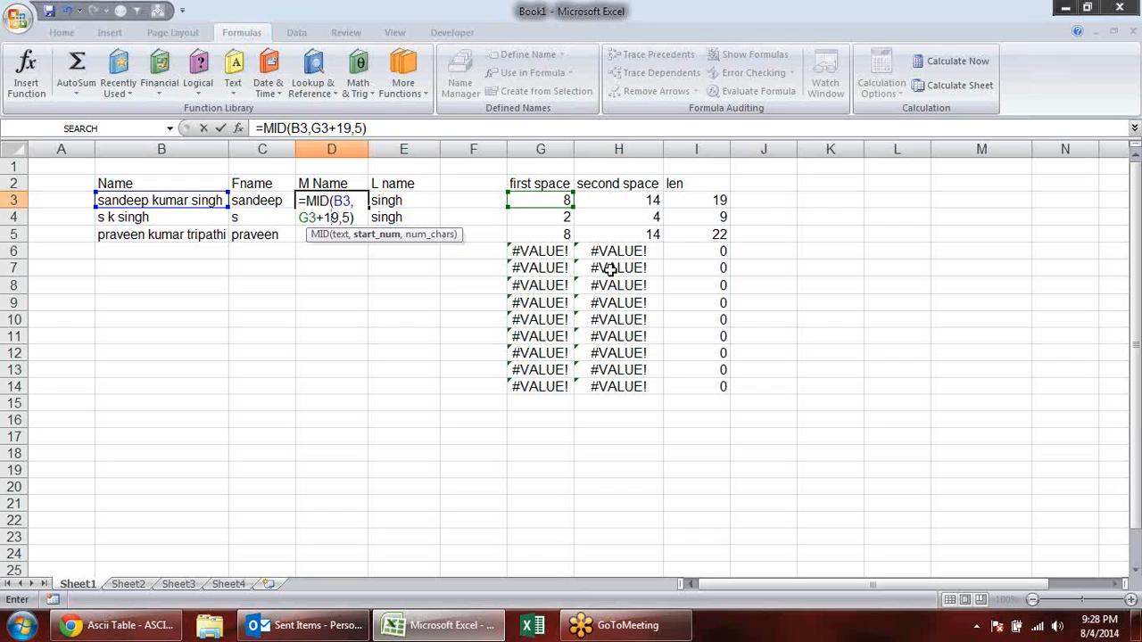
key(Delete)
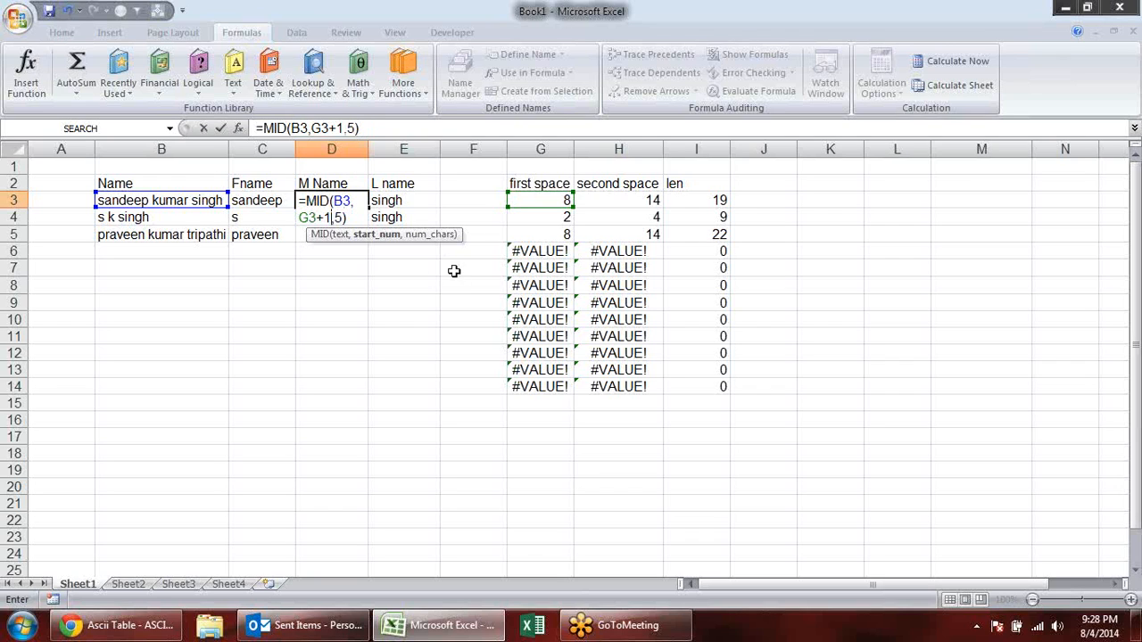
- Replace the fixed character count in D3's formula so it reads =MID(B3,G3+1,H3-G3-1)
click(345, 217)
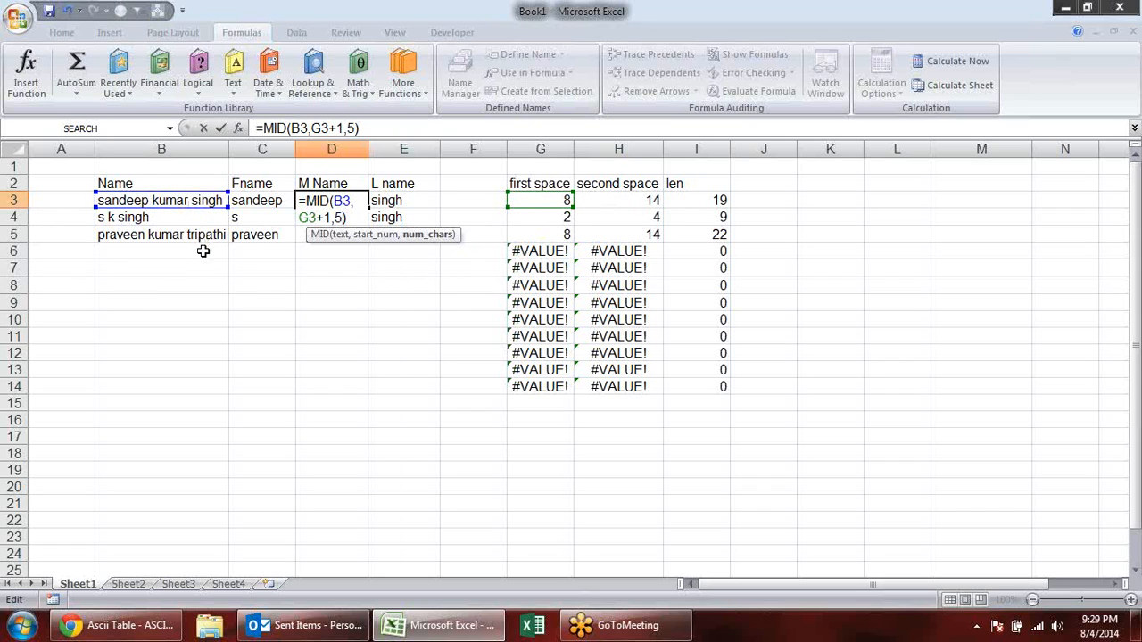
key(BackSpace)
click(631, 196)
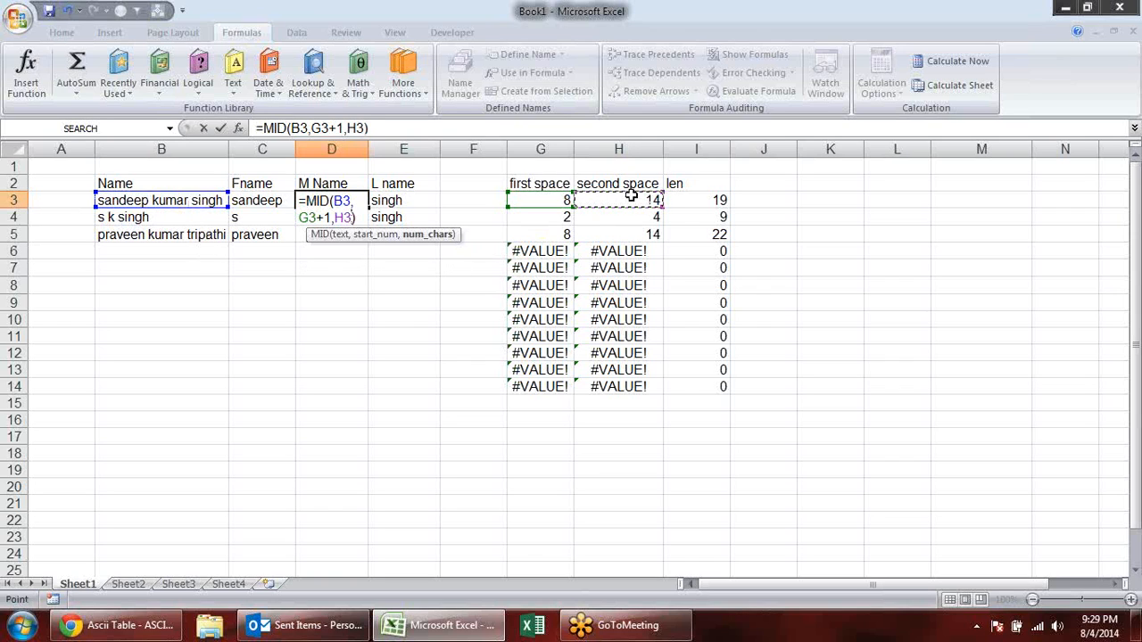
text(-)
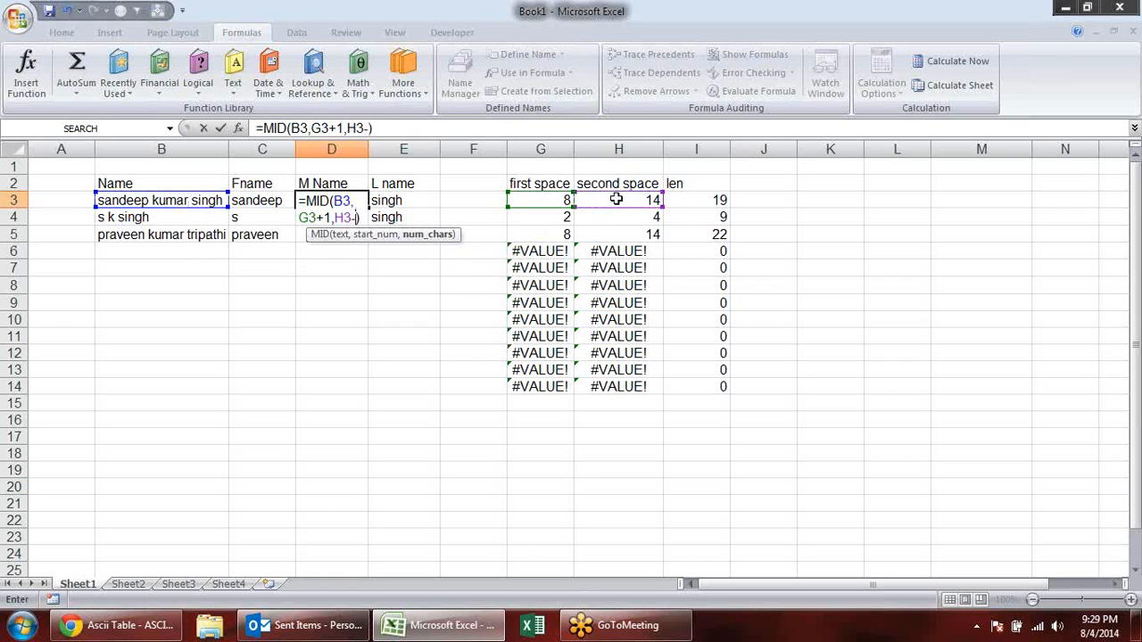
click(553, 203)
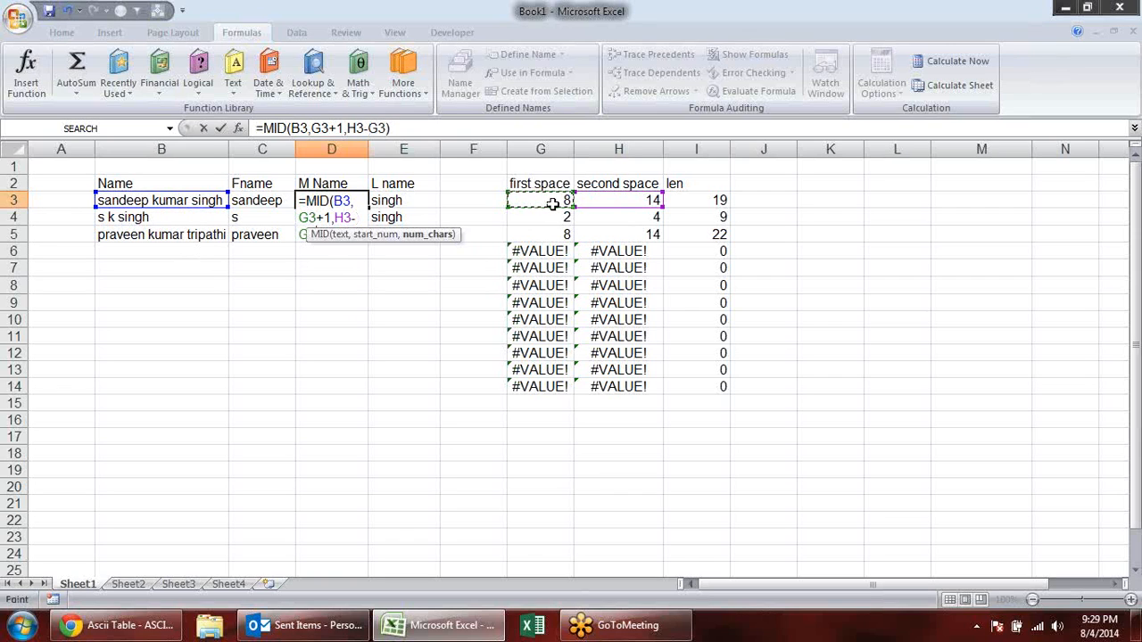
text(-1))
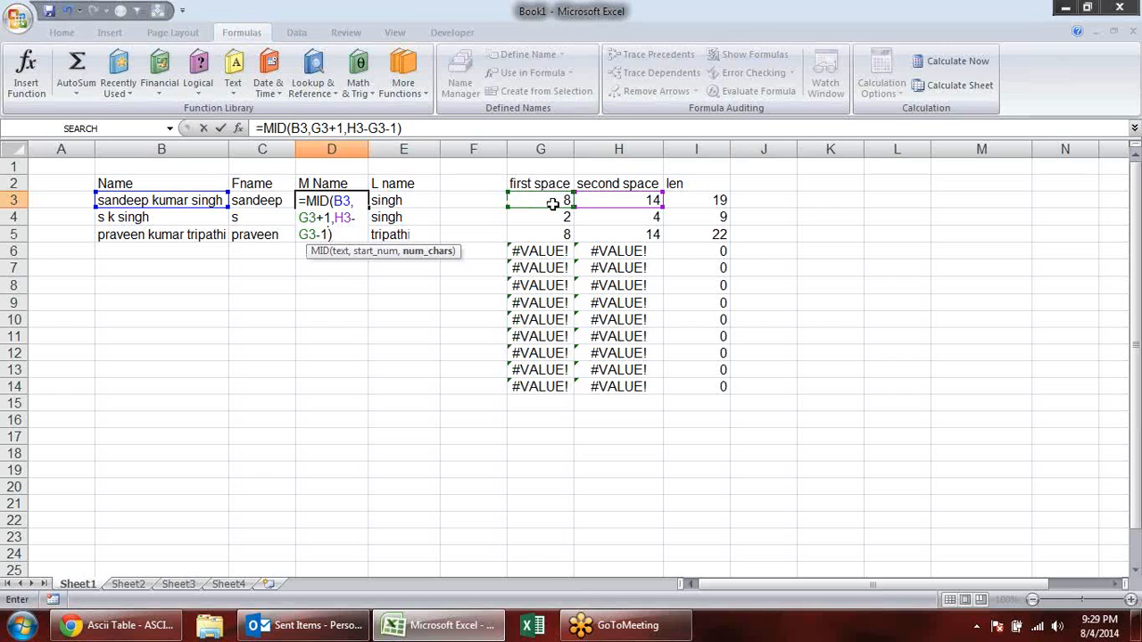
key(Return)
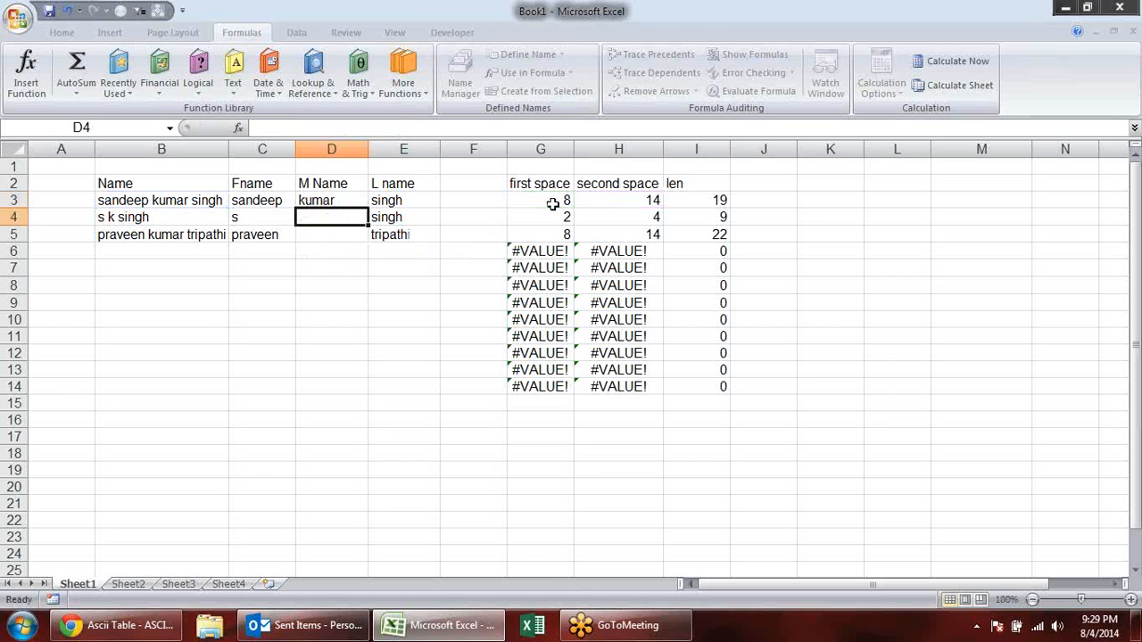
- Fill the middle-name formula from D3 down to D5
click(361, 203)
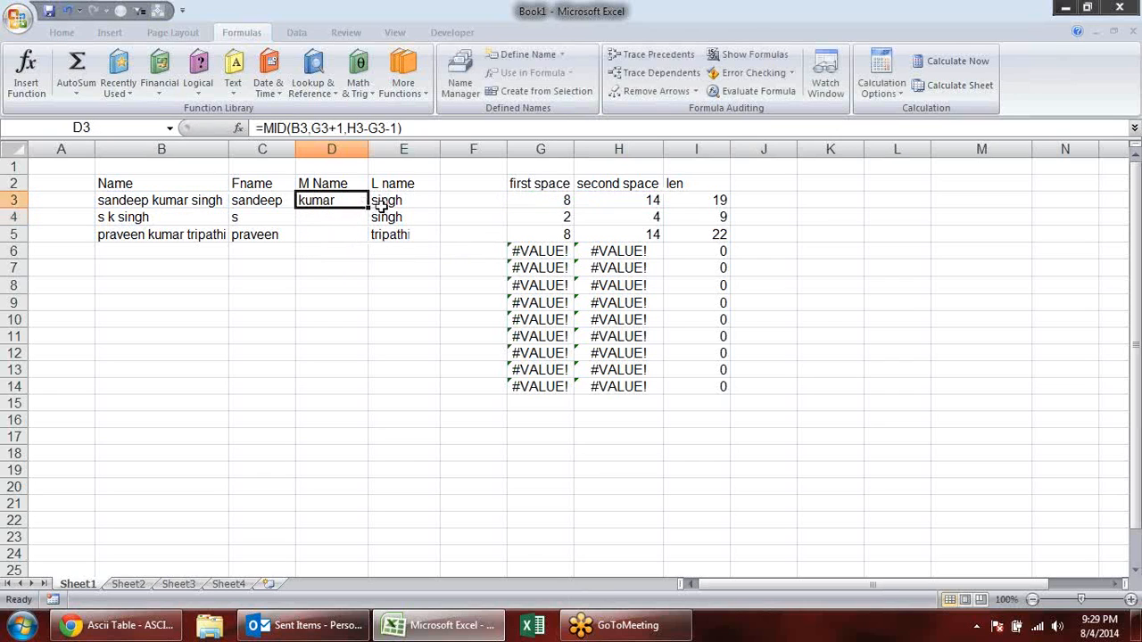
drag(368, 207, 366, 237)
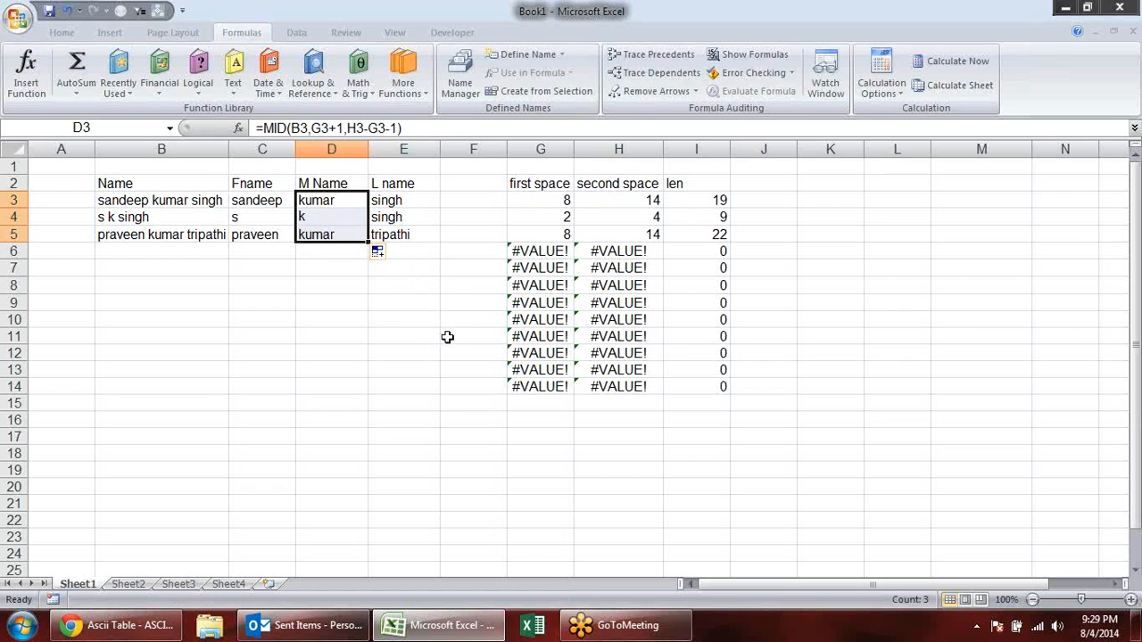
click(450, 336)
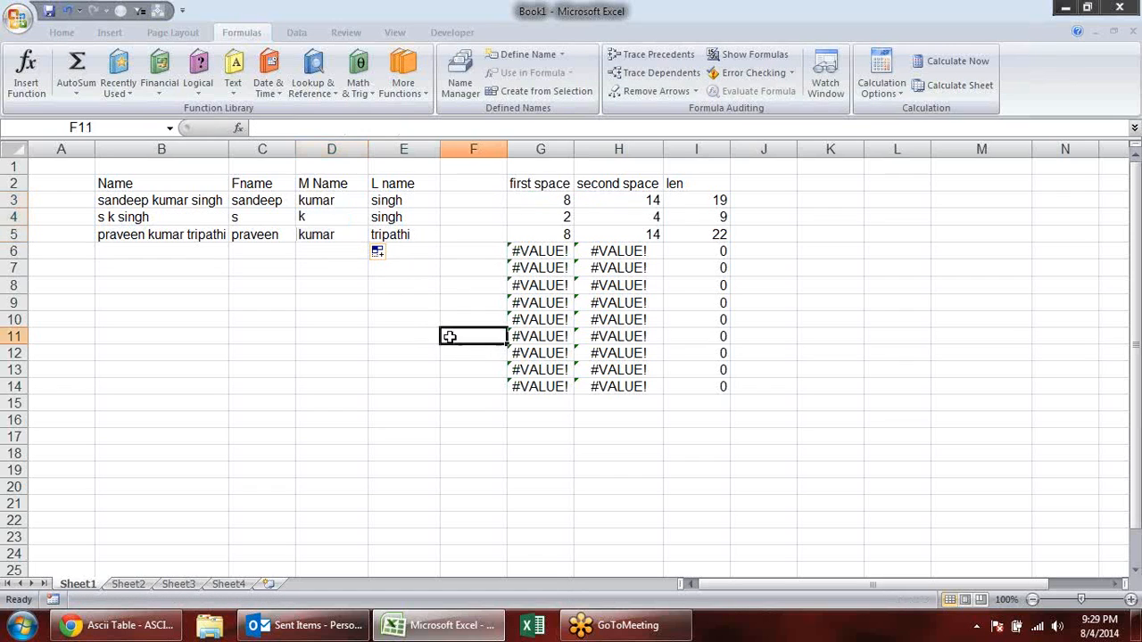
- Review the first, middle and last name formulas cell by cell across C3:E5
click(343, 236)
click(360, 199)
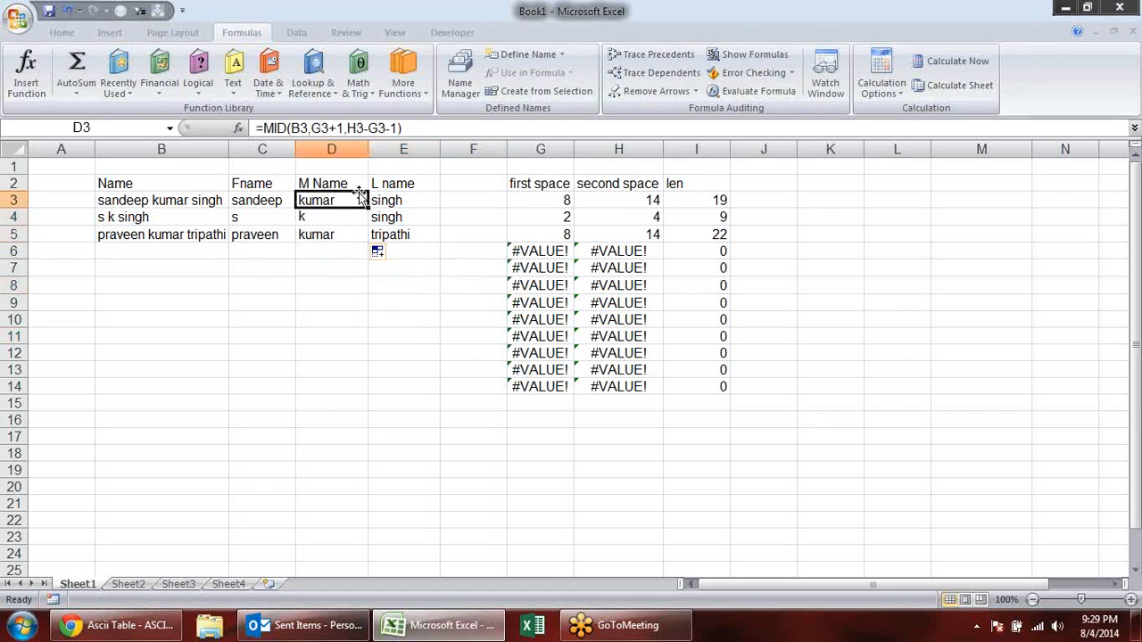
click(385, 199)
click(388, 217)
click(384, 236)
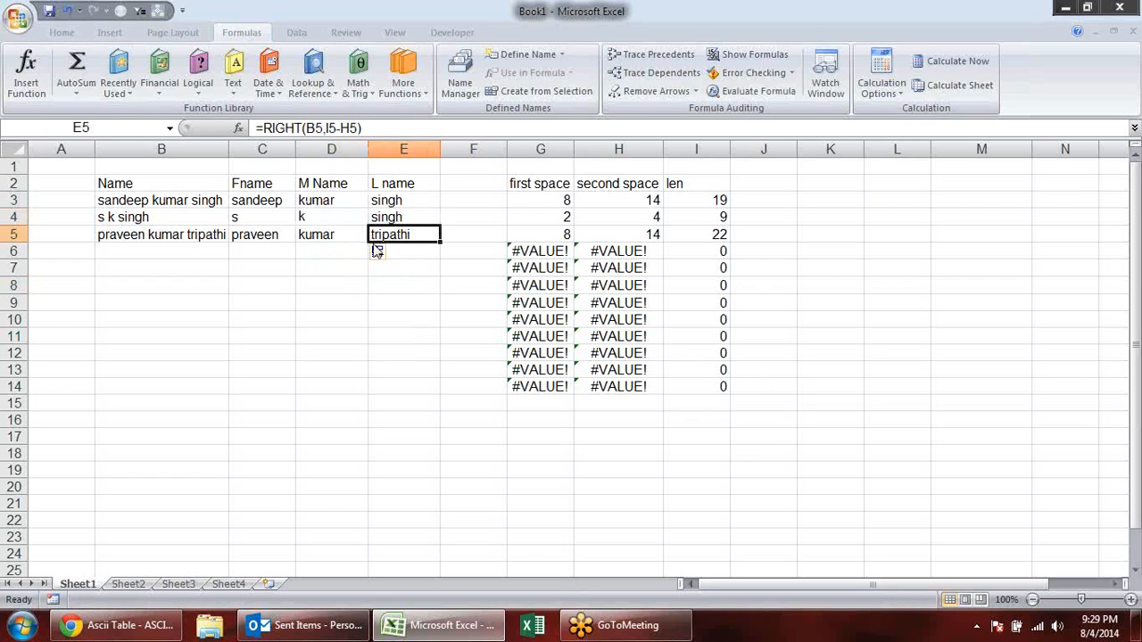
click(333, 236)
click(332, 216)
click(330, 198)
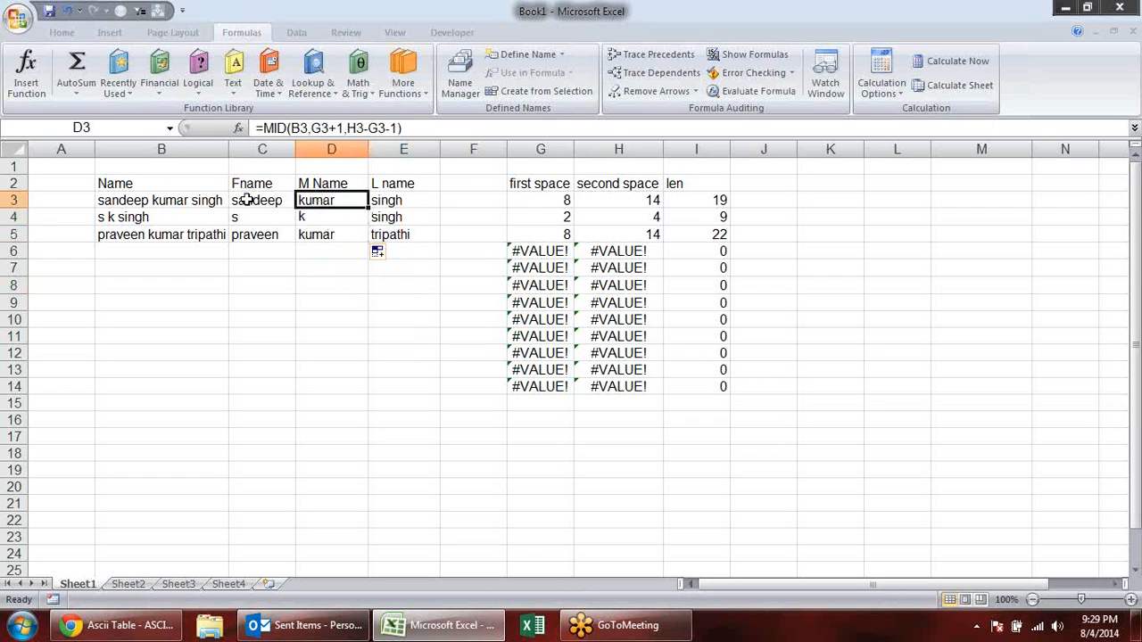
click(247, 200)
click(255, 218)
click(256, 234)
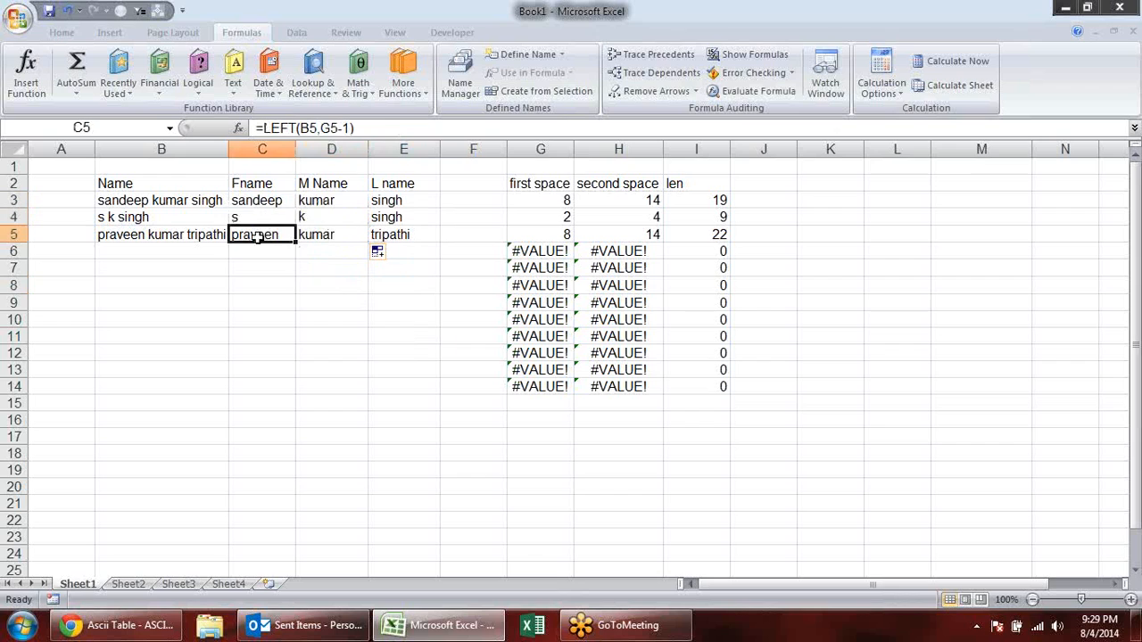
click(344, 236)
click(392, 235)
click(399, 217)
click(350, 225)
click(276, 224)
click(272, 204)
click(307, 204)
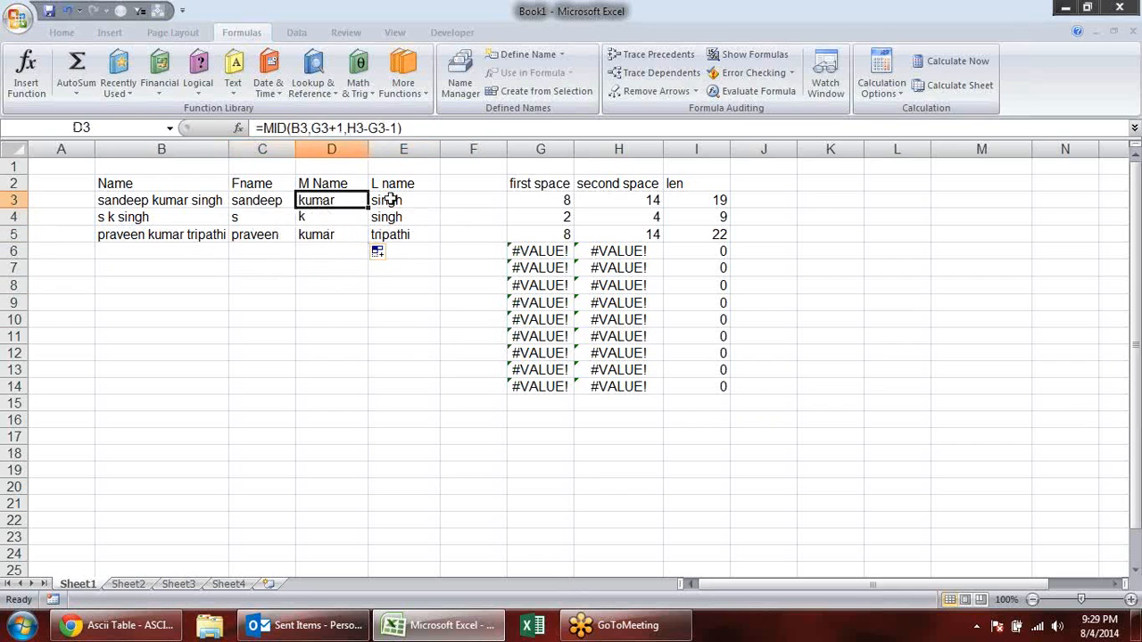
click(389, 201)
click(397, 217)
click(346, 220)
click(269, 223)
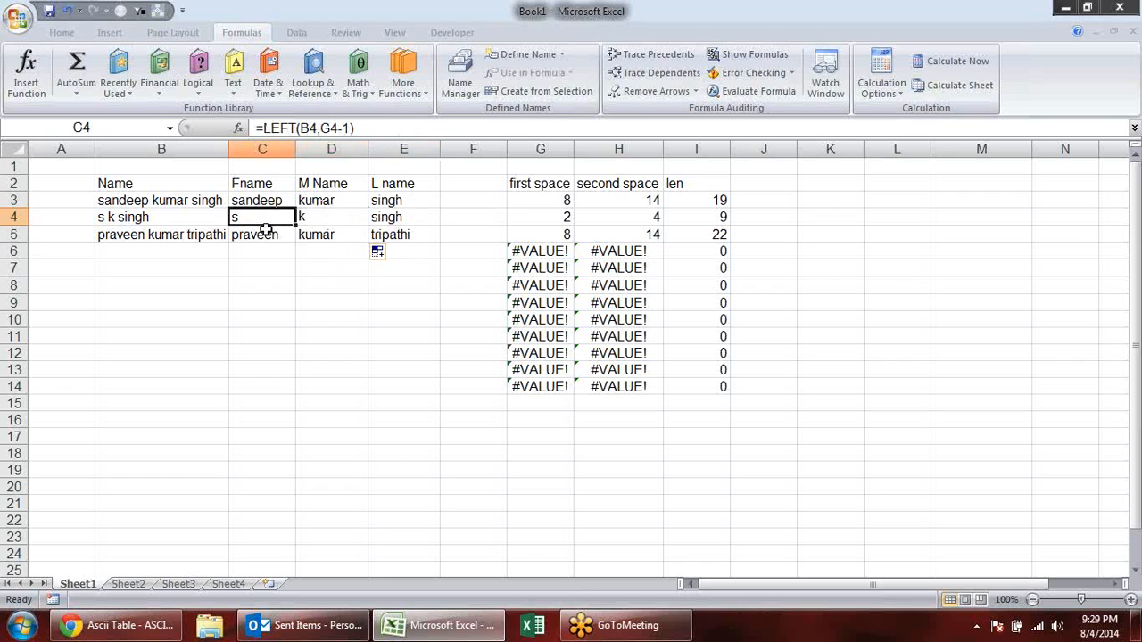
click(266, 235)
click(320, 236)
click(414, 234)
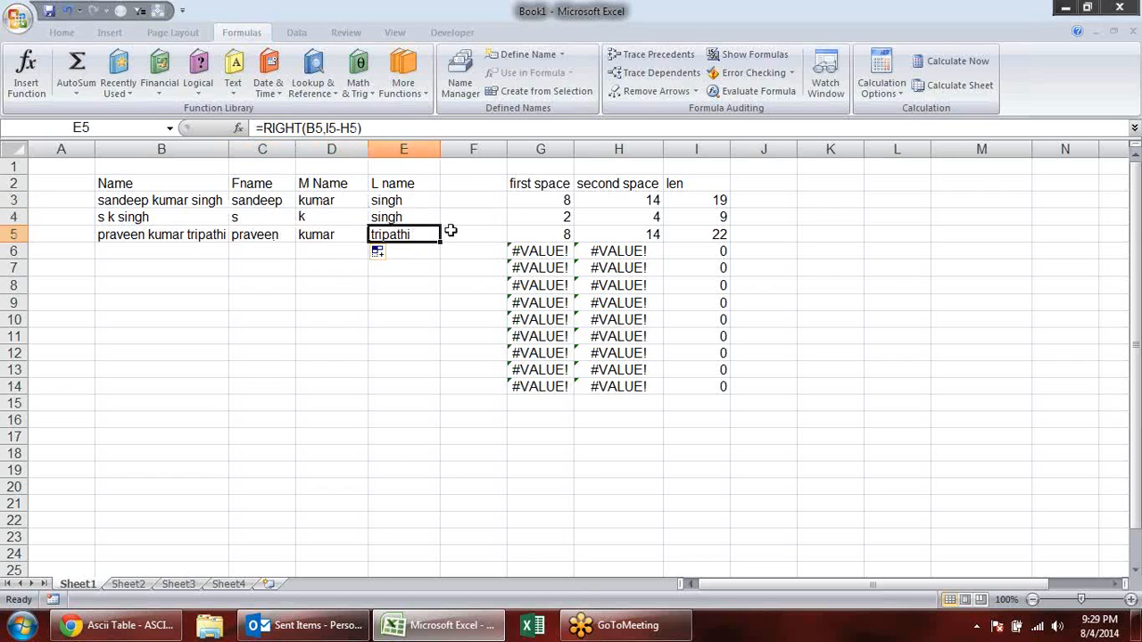
click(1123, 36)
click(316, 291)
- Examine the text and character-count arguments of the LEFT formula in C3, leaving the formula as it is
double_click(252, 204)
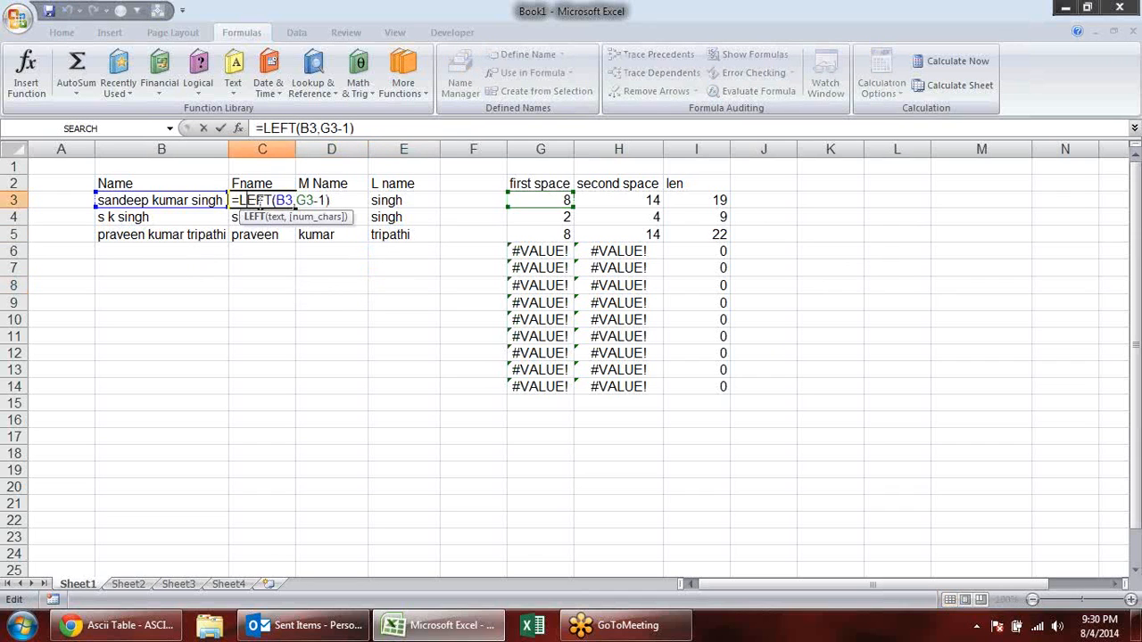
click(251, 217)
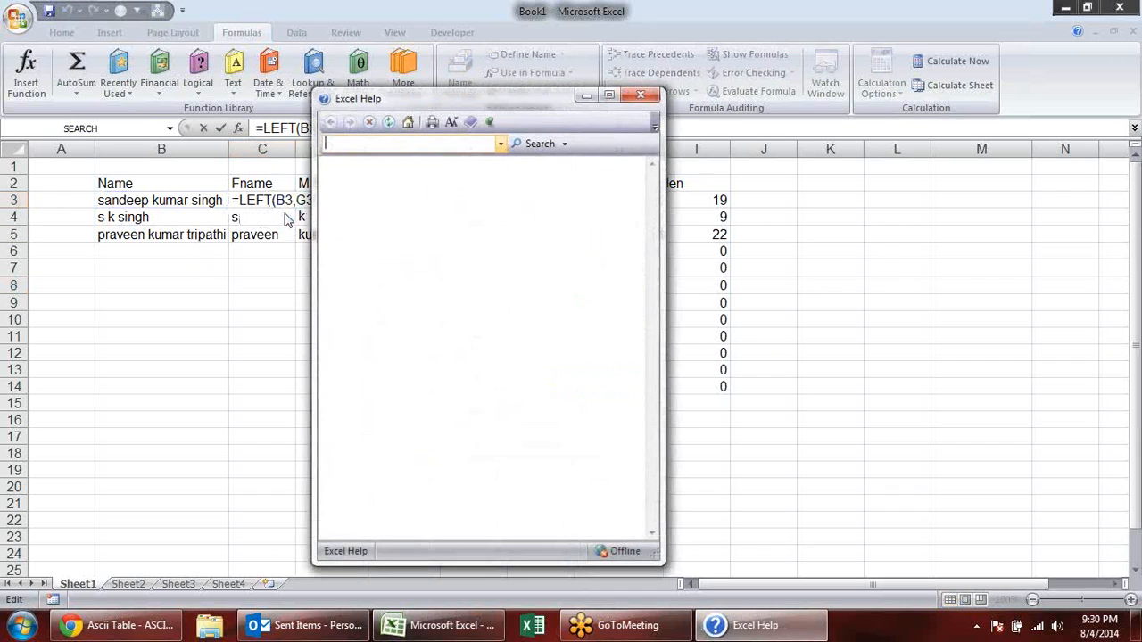
click(639, 97)
click(277, 218)
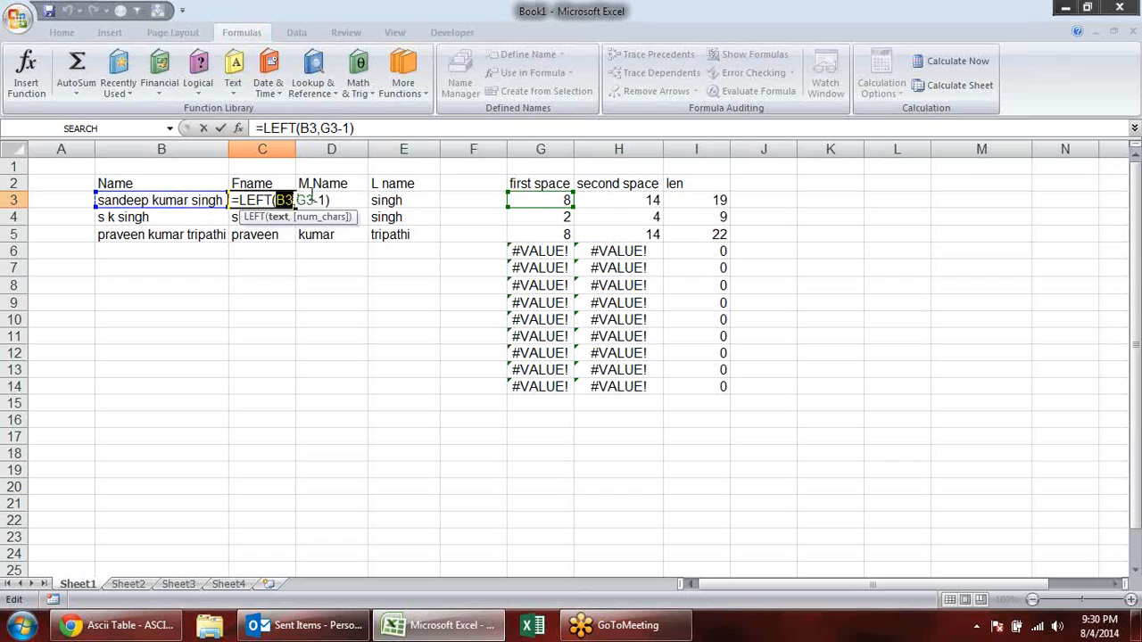
drag(327, 200, 297, 200)
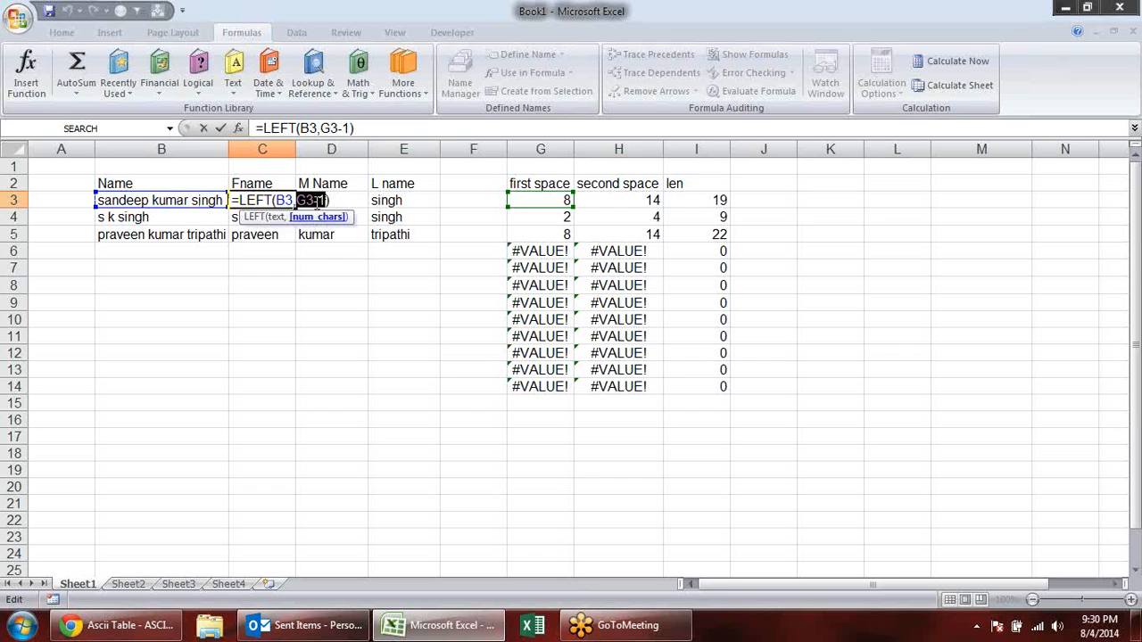
key(Escape)
- Examine the text and character-count arguments of the RIGHT formula in E3
click(433, 197)
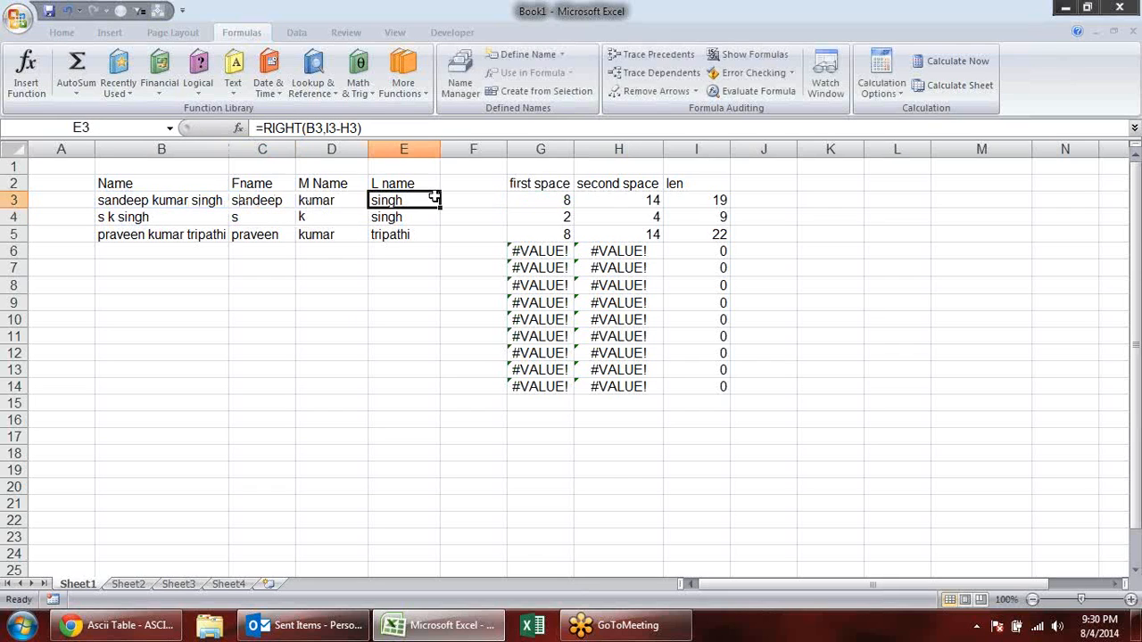
double_click(434, 196)
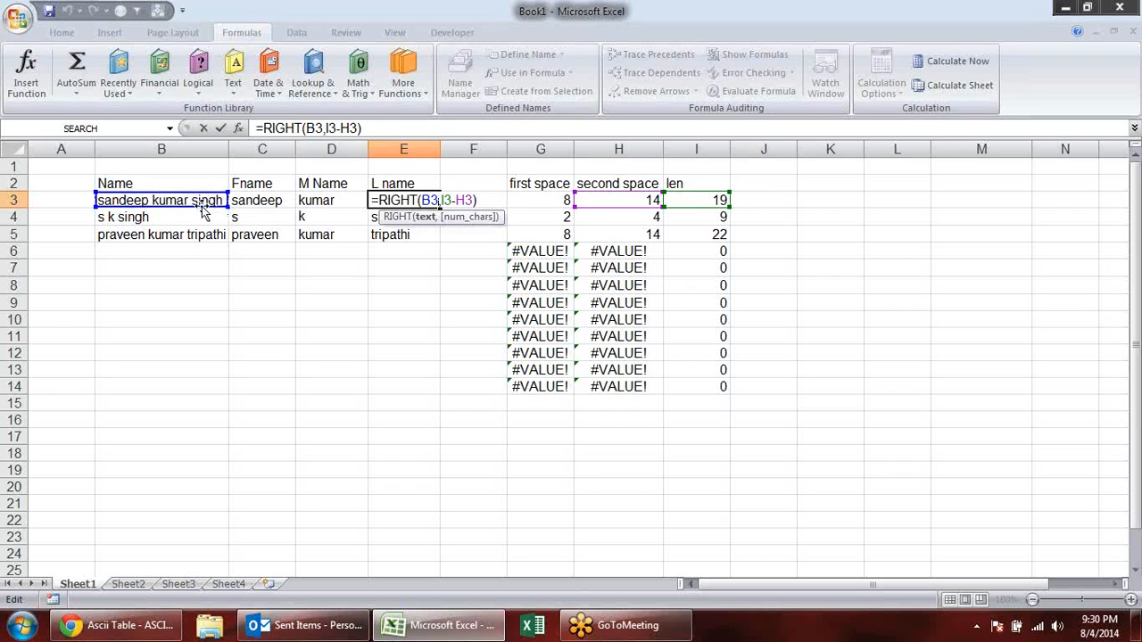
double_click(429, 202)
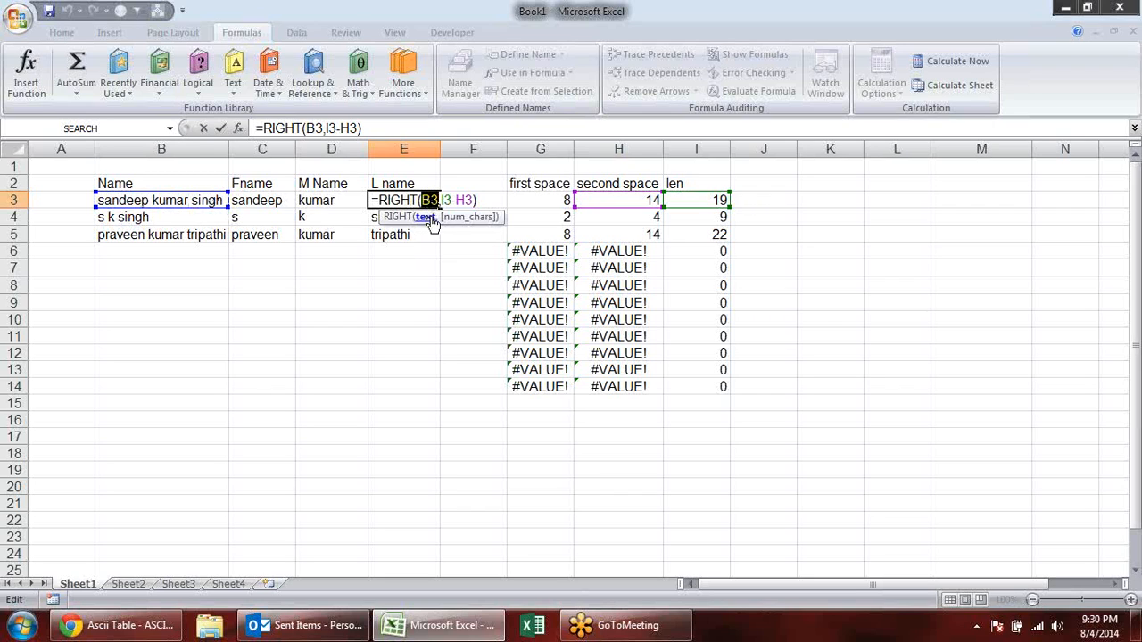
click(464, 219)
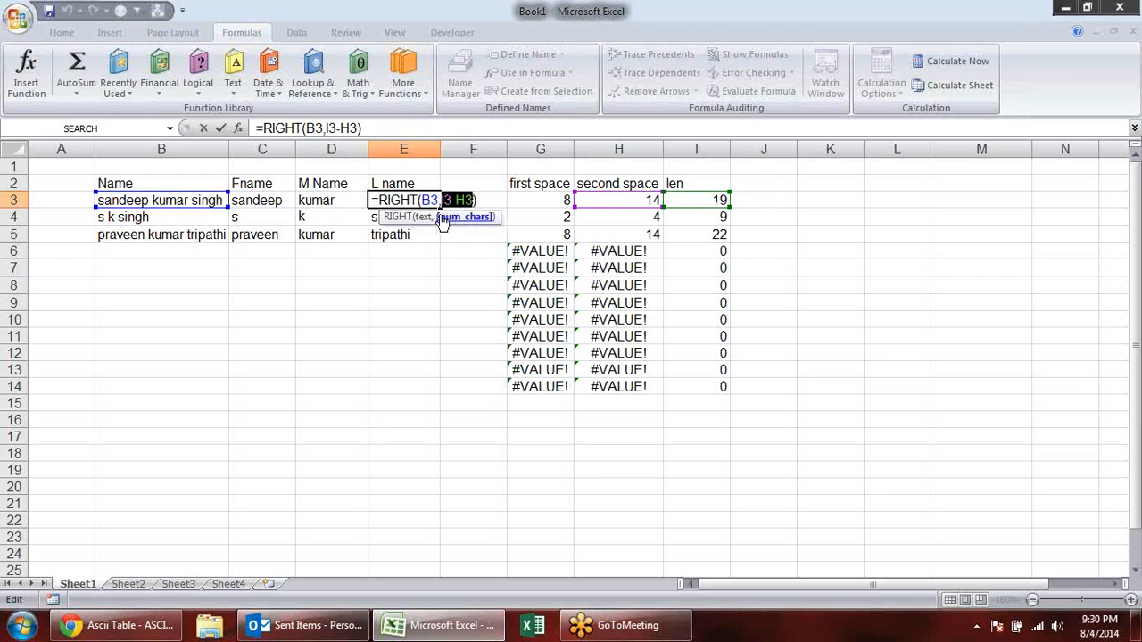
key(Return)
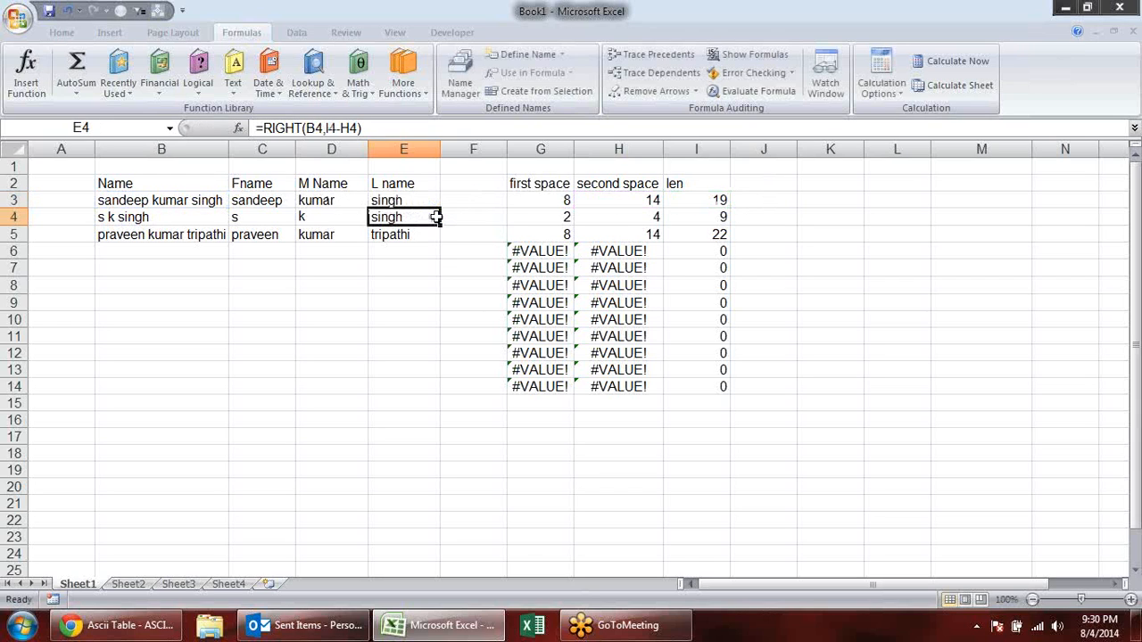
- Widen the M Name column enough for D3's whole MID formula to fit on one line while being edited
click(332, 196)
double_click(332, 196)
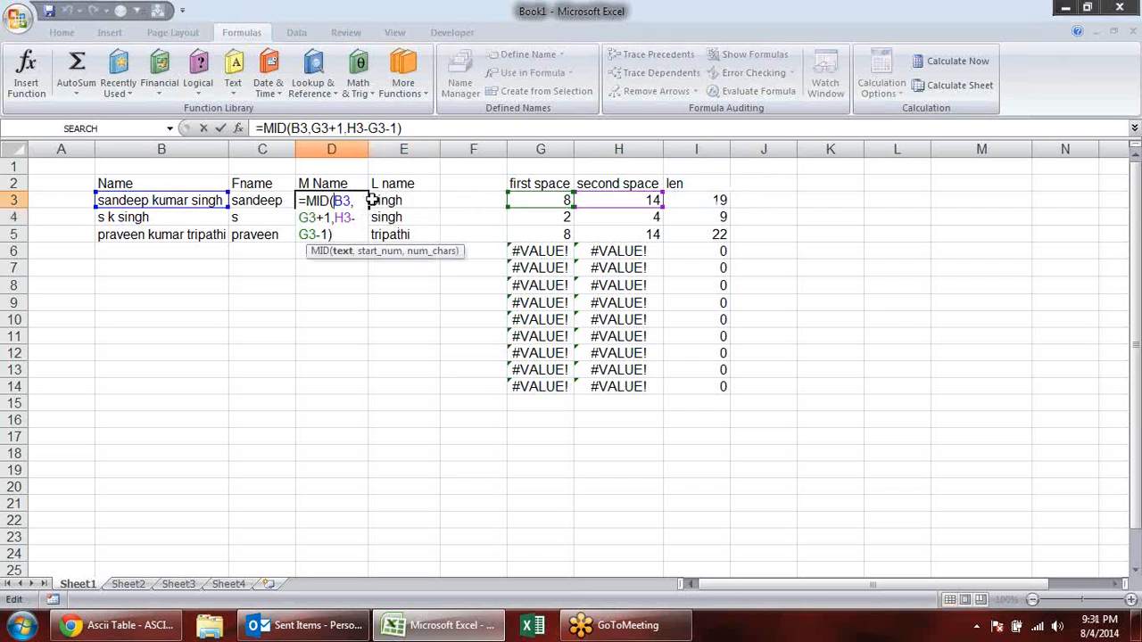
click(403, 145)
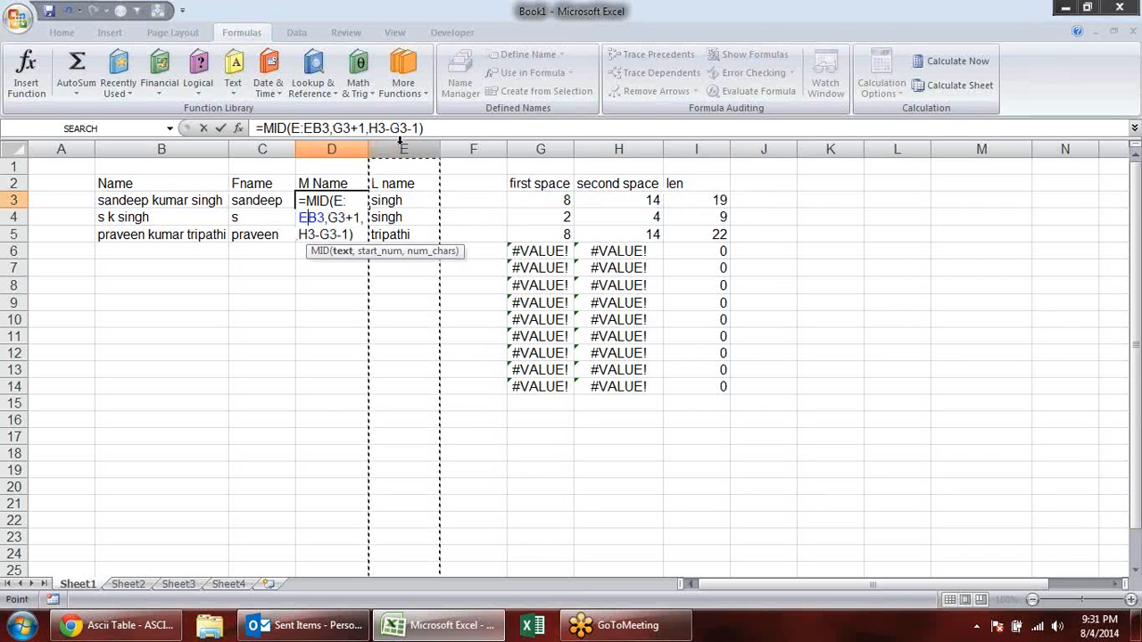
key(Escape)
drag(366, 151, 424, 151)
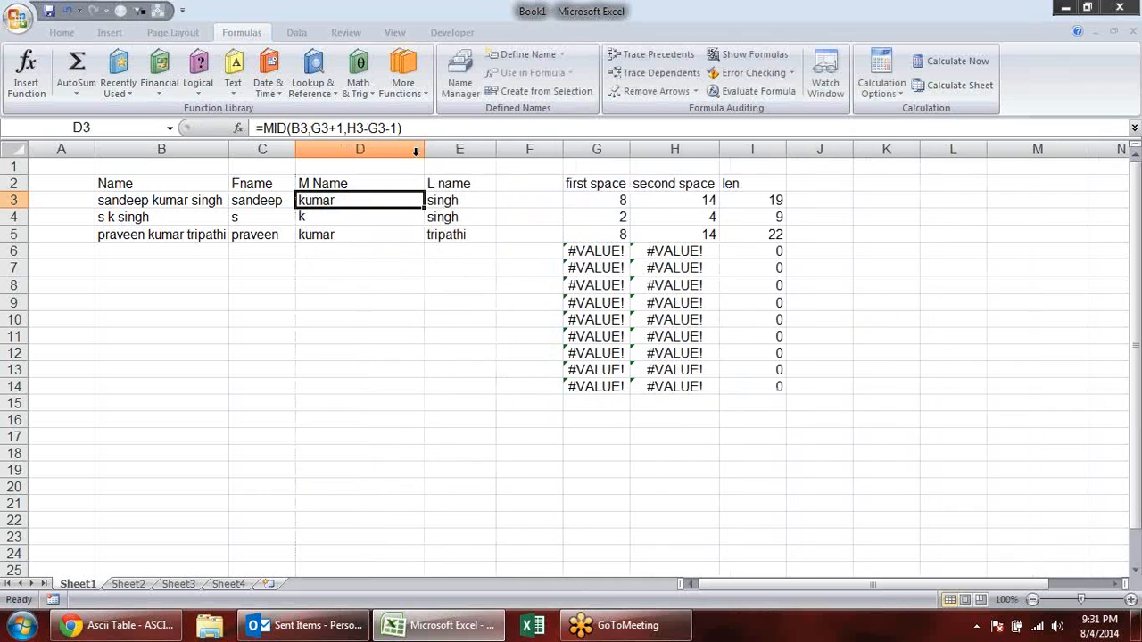
double_click(383, 200)
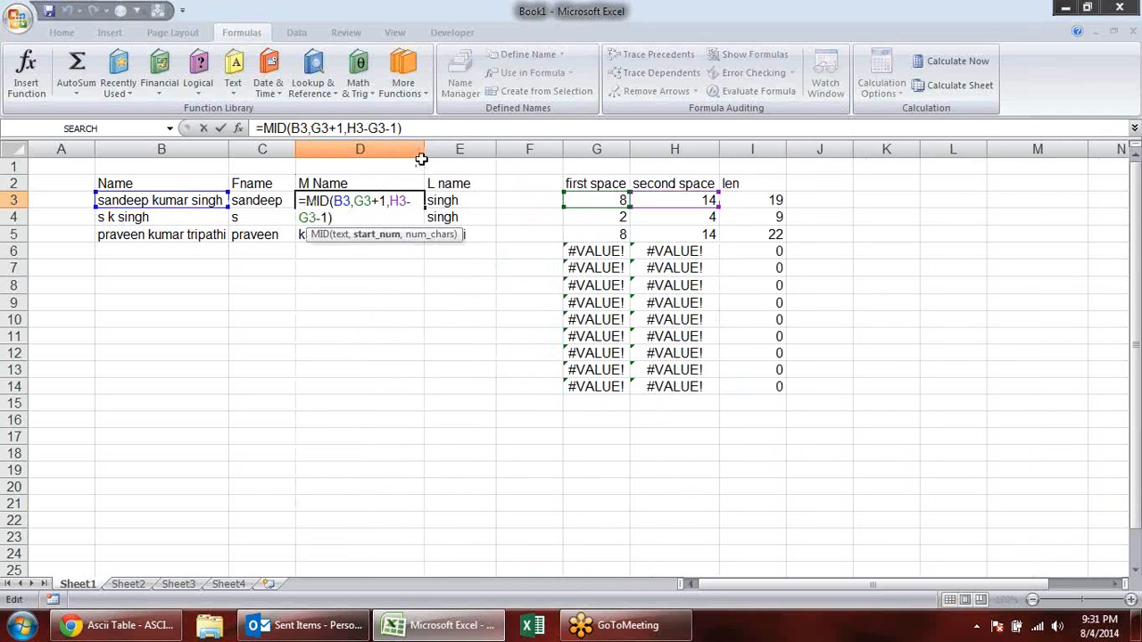
key(Escape)
drag(423, 149, 466, 153)
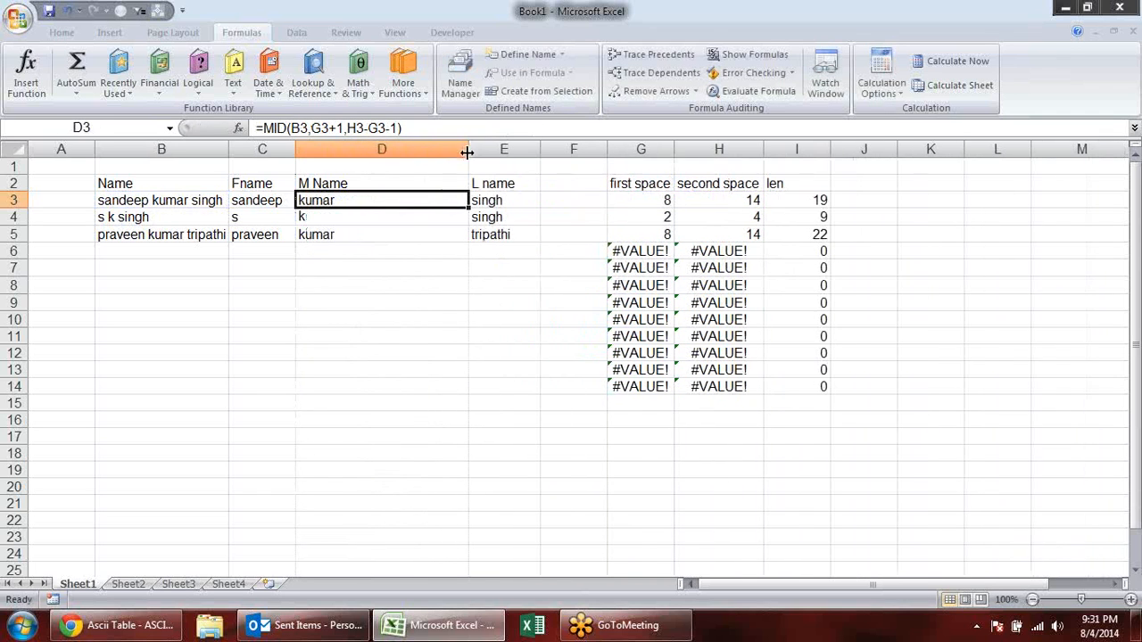
- Examine the text, start-position and character-count arguments of the MID formula in D3, leaving the formula as it is
double_click(417, 198)
double_click(342, 200)
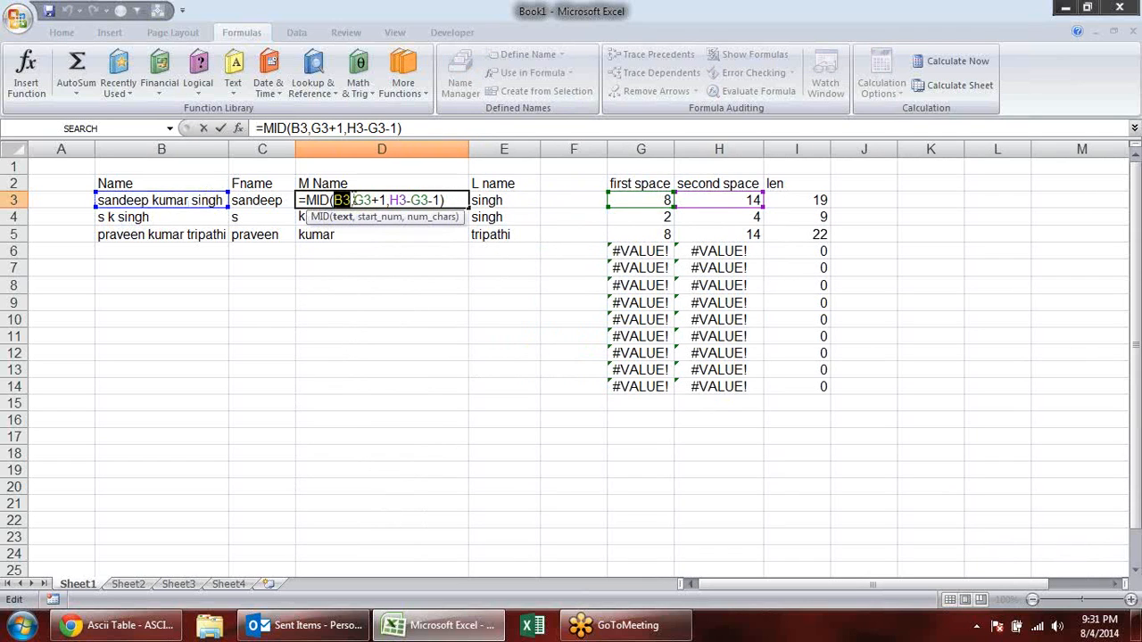
click(383, 217)
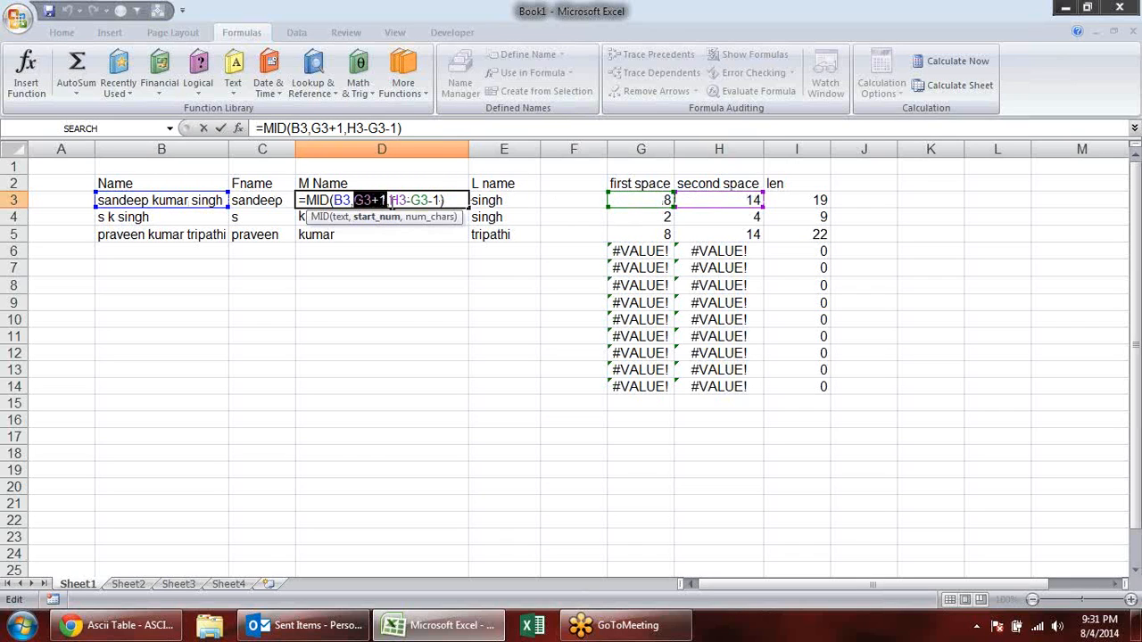
click(429, 219)
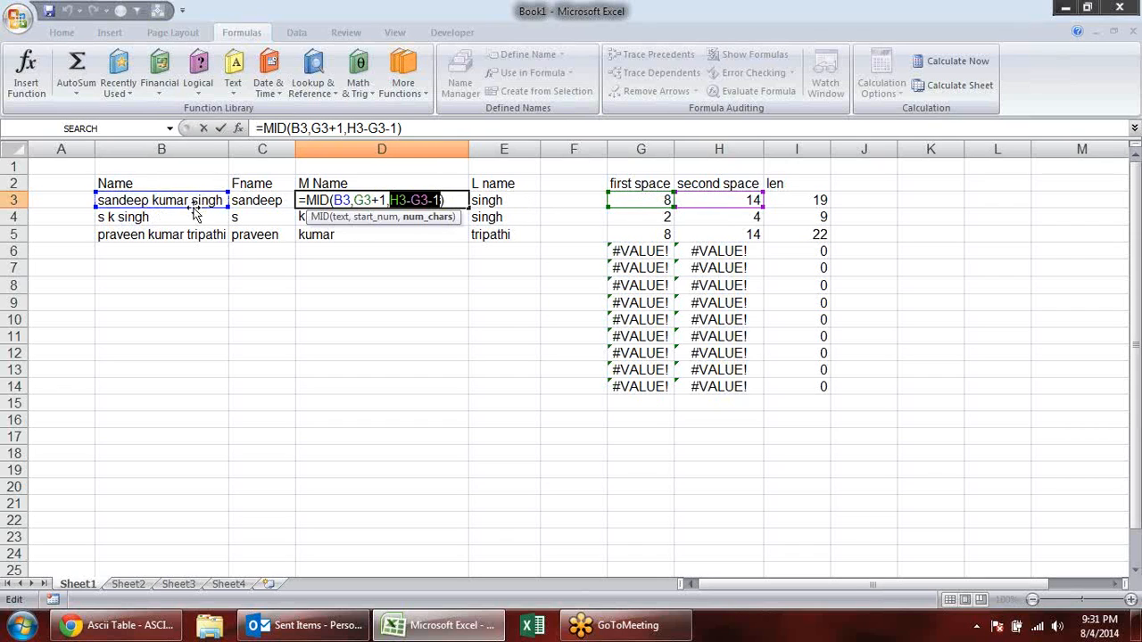
click(394, 200)
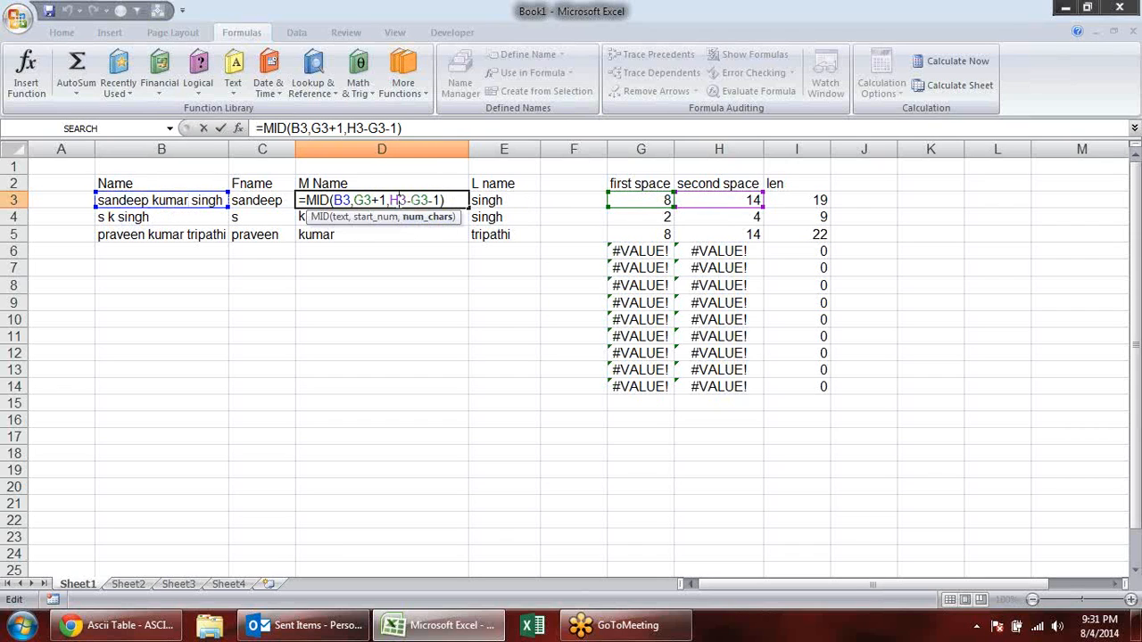
click(433, 216)
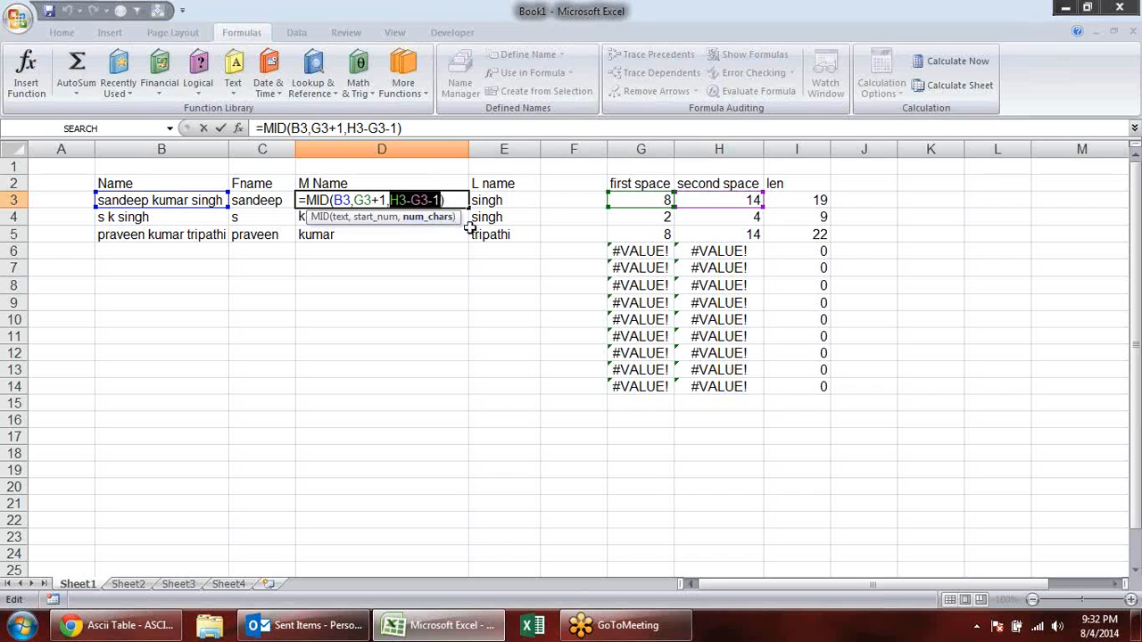
key(Right)
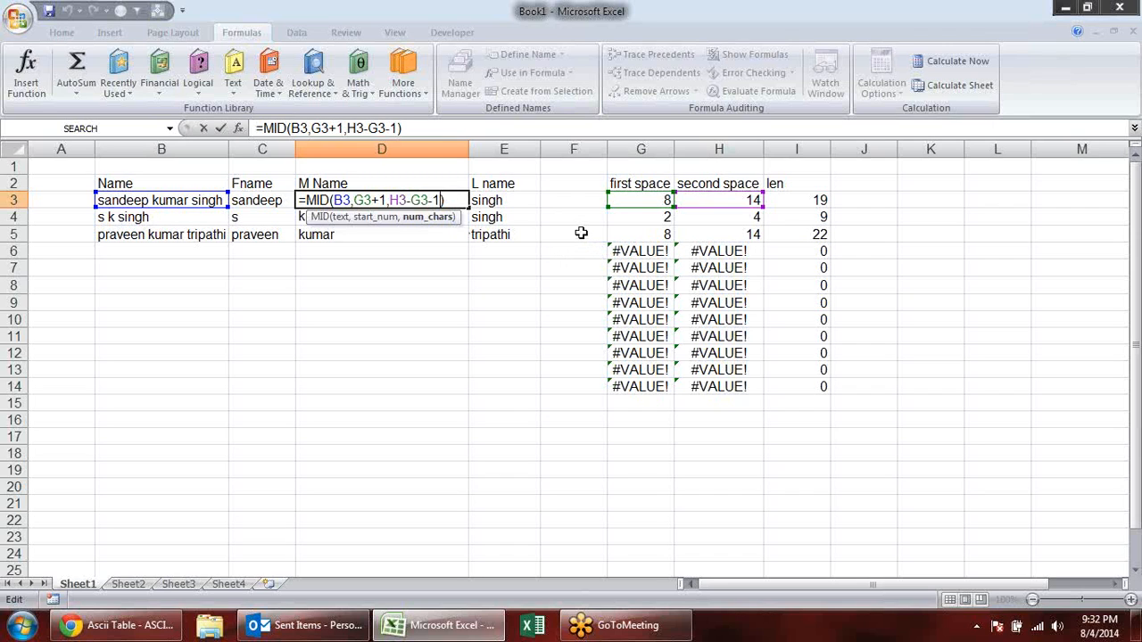
key(ctrl+Return)
- Check the middle, last and first name formulas in rows 3 to 5 of the split-name columns
click(430, 235)
click(445, 217)
click(430, 198)
click(502, 200)
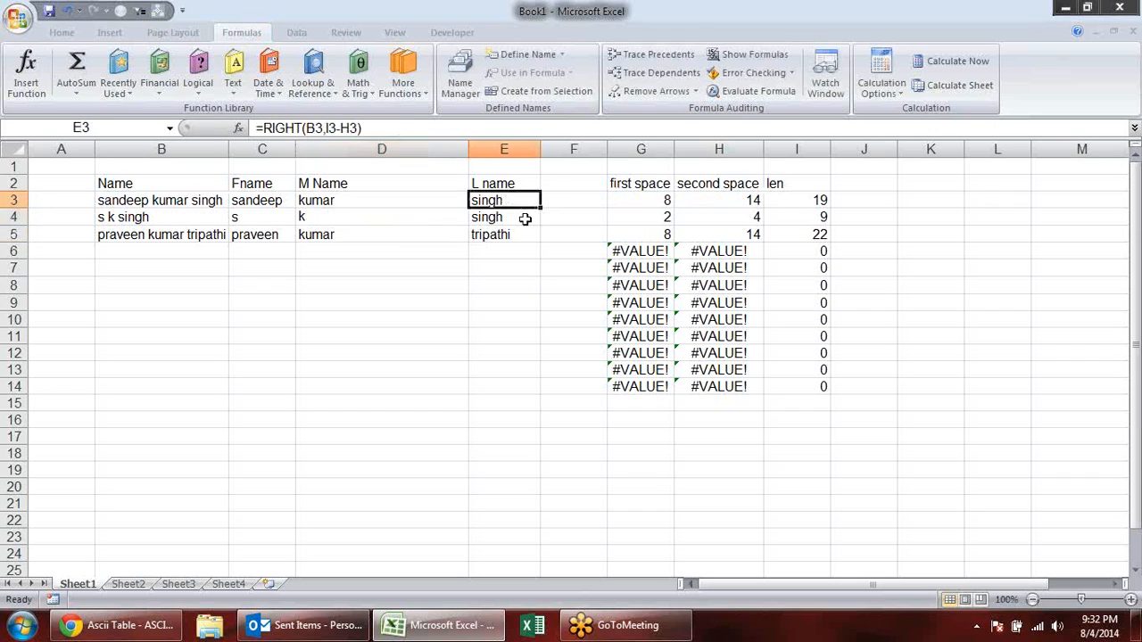
click(511, 235)
click(402, 230)
click(361, 202)
click(252, 200)
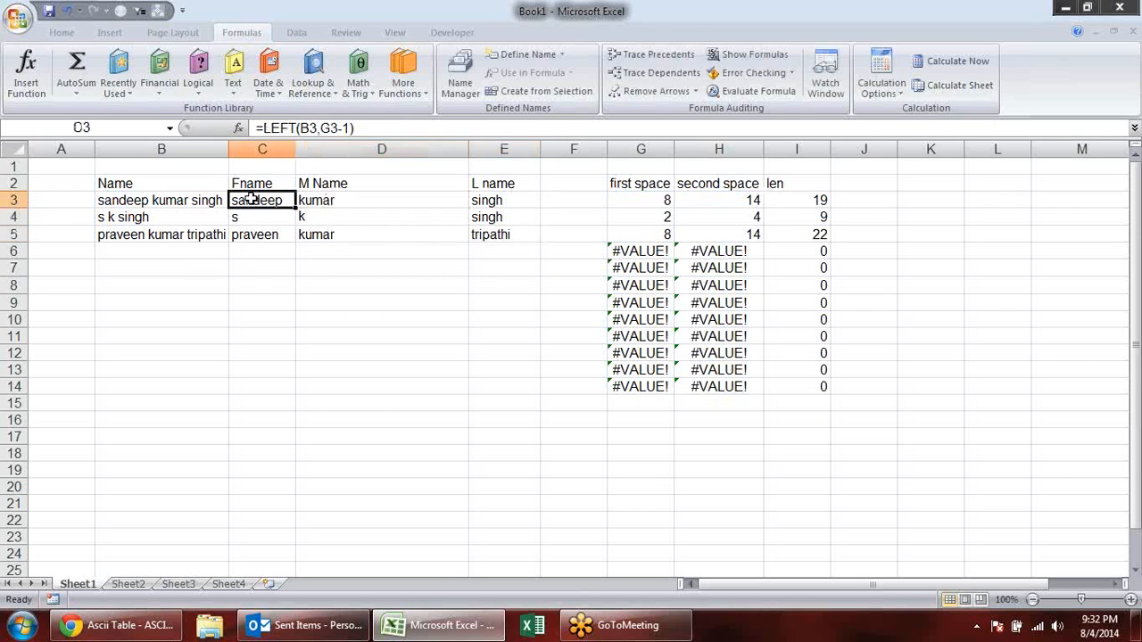
- Highlight the first space, second space and len helper values in G3:I5 and compare them with C3's LEFT formula
click(1135, 248)
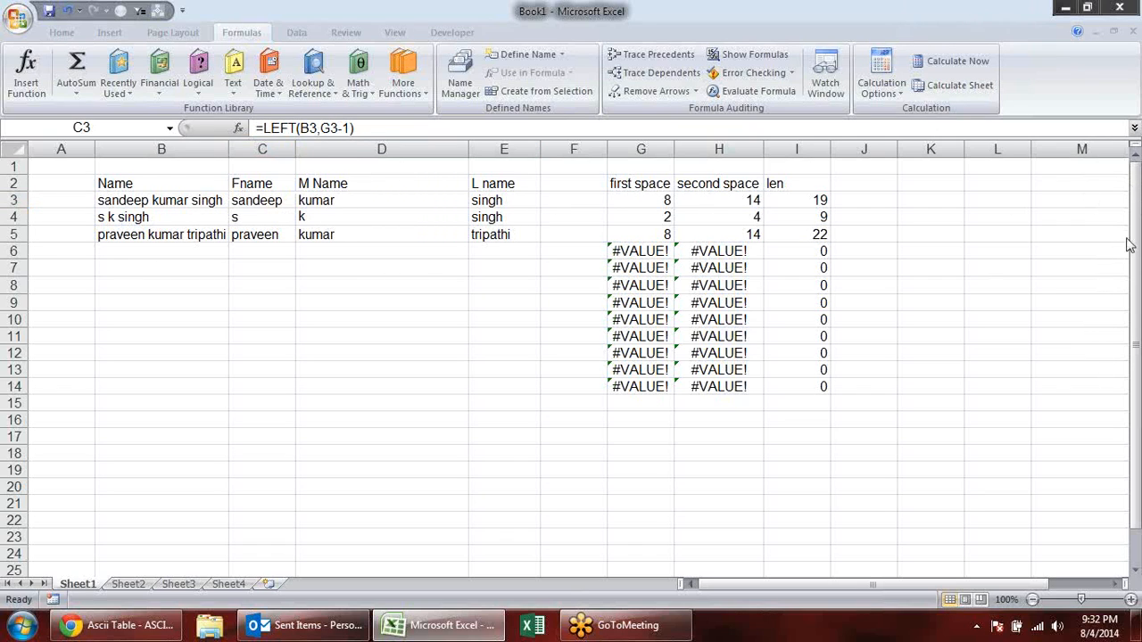
click(557, 258)
drag(676, 200, 798, 234)
drag(641, 200, 816, 234)
click(259, 201)
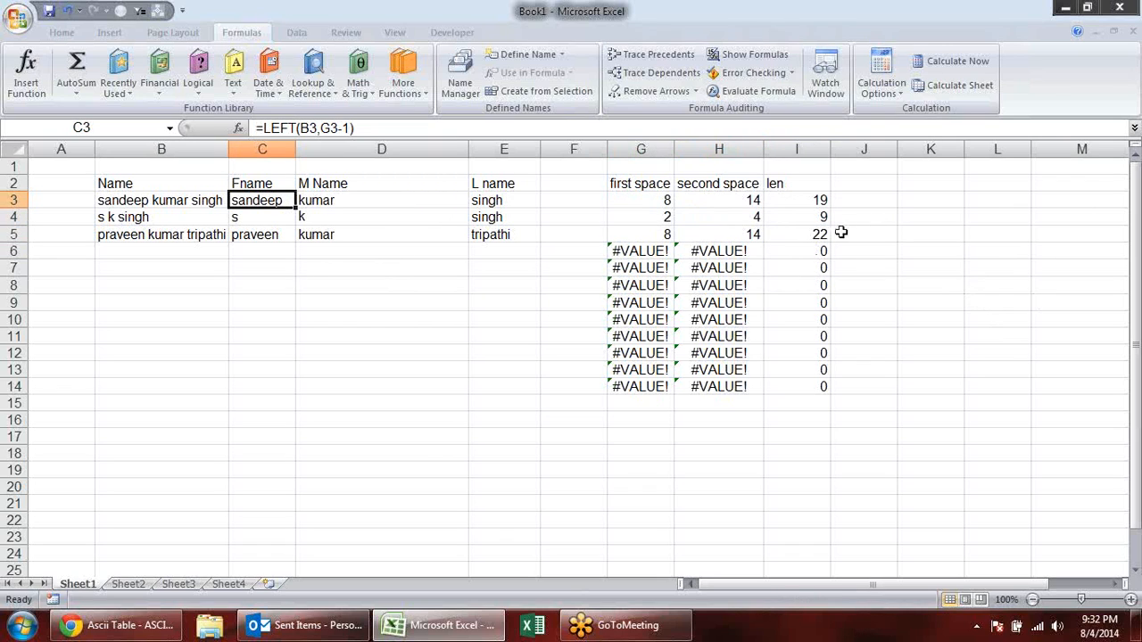
- Examine the FIND formulas in G3 and H3 that locate the first and second space, without changing them
click(637, 200)
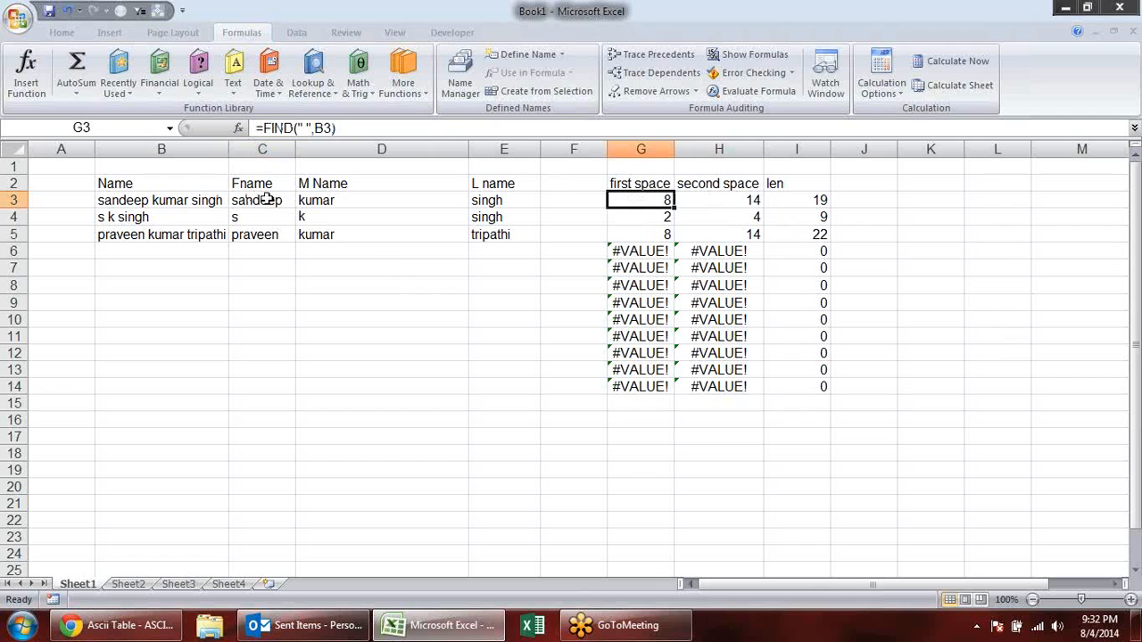
double_click(655, 200)
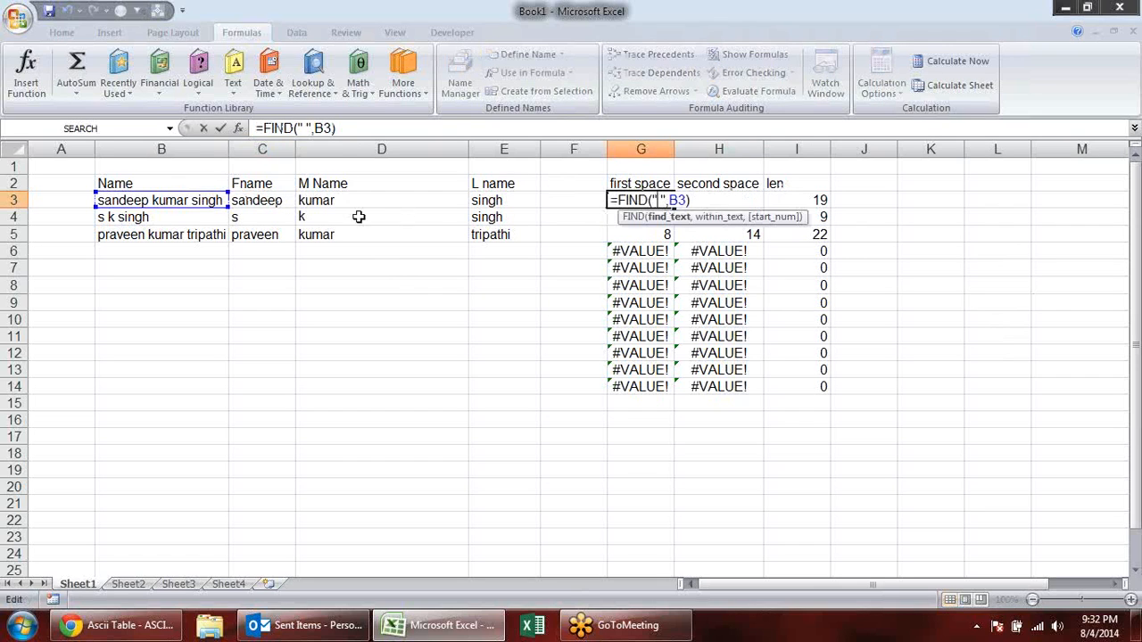
key(Escape)
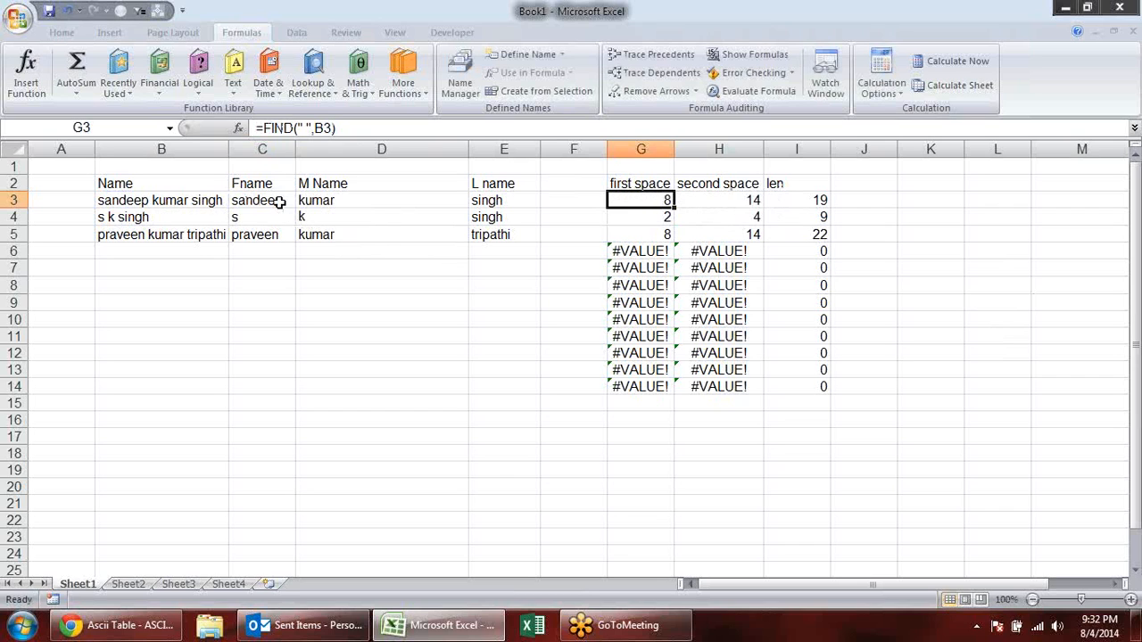
double_click(671, 200)
key(Escape)
click(731, 198)
click(660, 198)
click(716, 187)
double_click(737, 199)
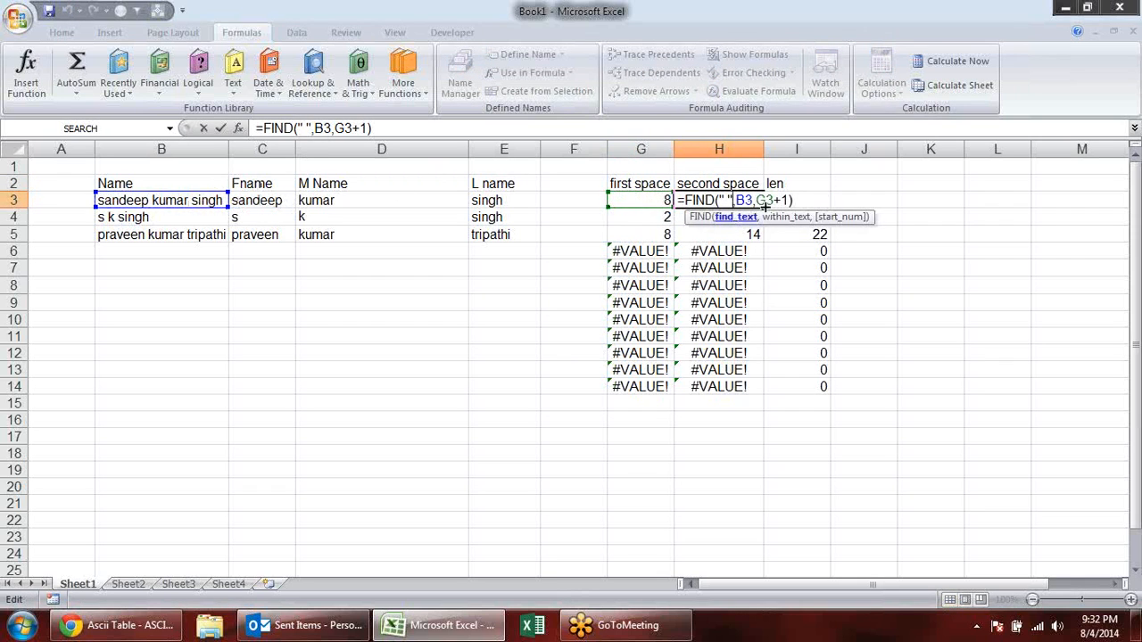
key(Escape)
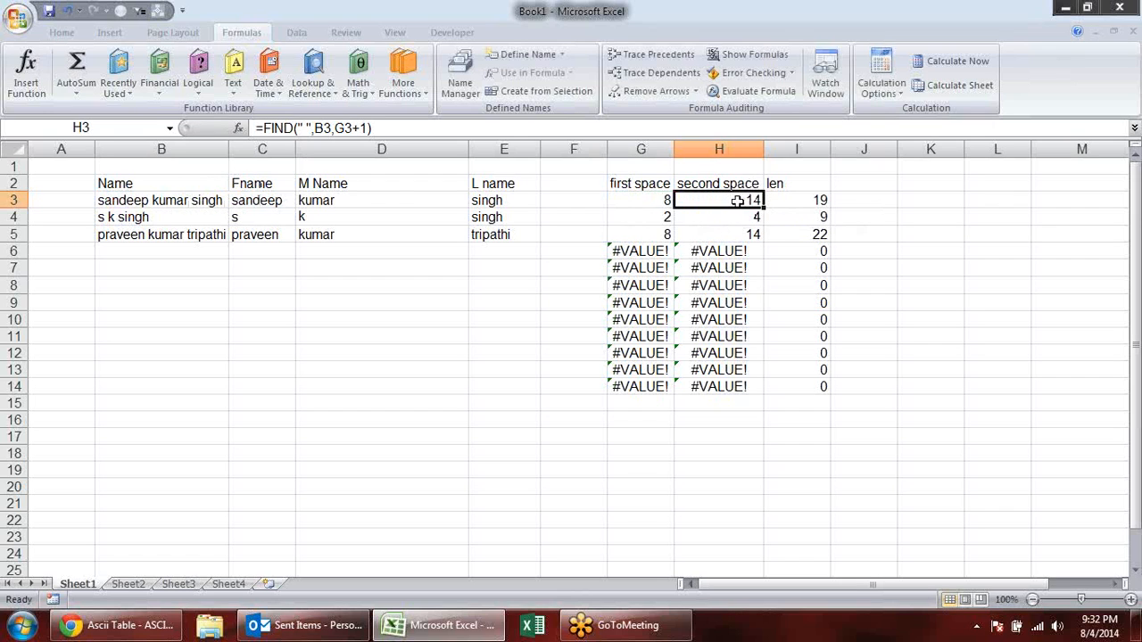
double_click(737, 202)
key(Escape)
- Copy FIND(" ",B3) from G3 and substitute it for the G3 reference in H3, giving =FIND(" ",B3,FIND(" ",B3)+1)
double_click(660, 200)
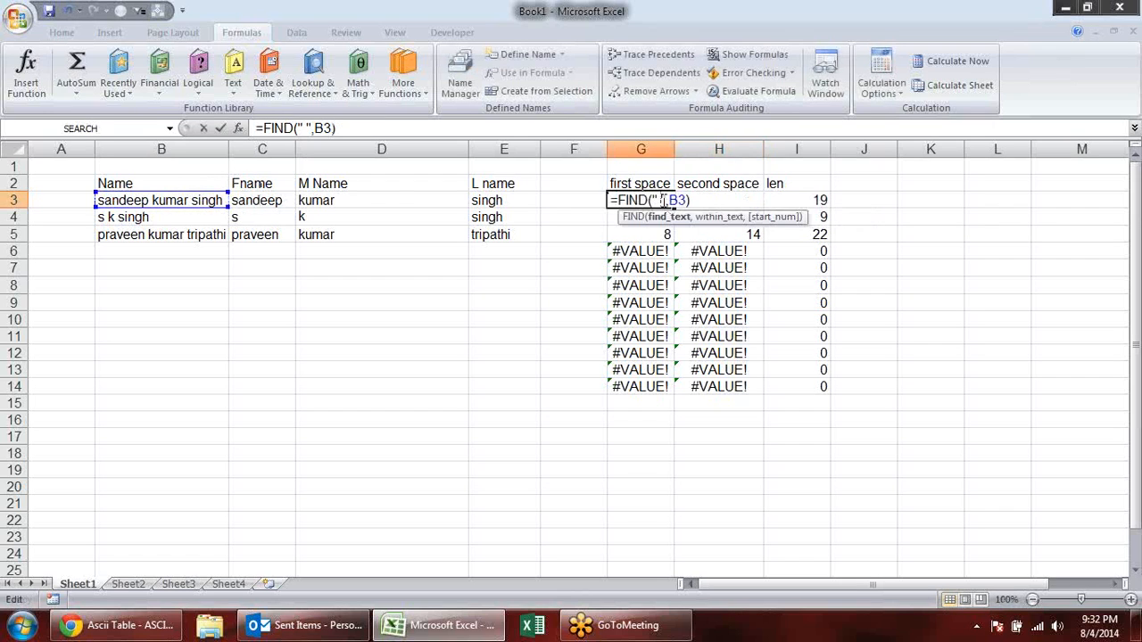
drag(694, 201, 618, 200)
key(ctrl+c)
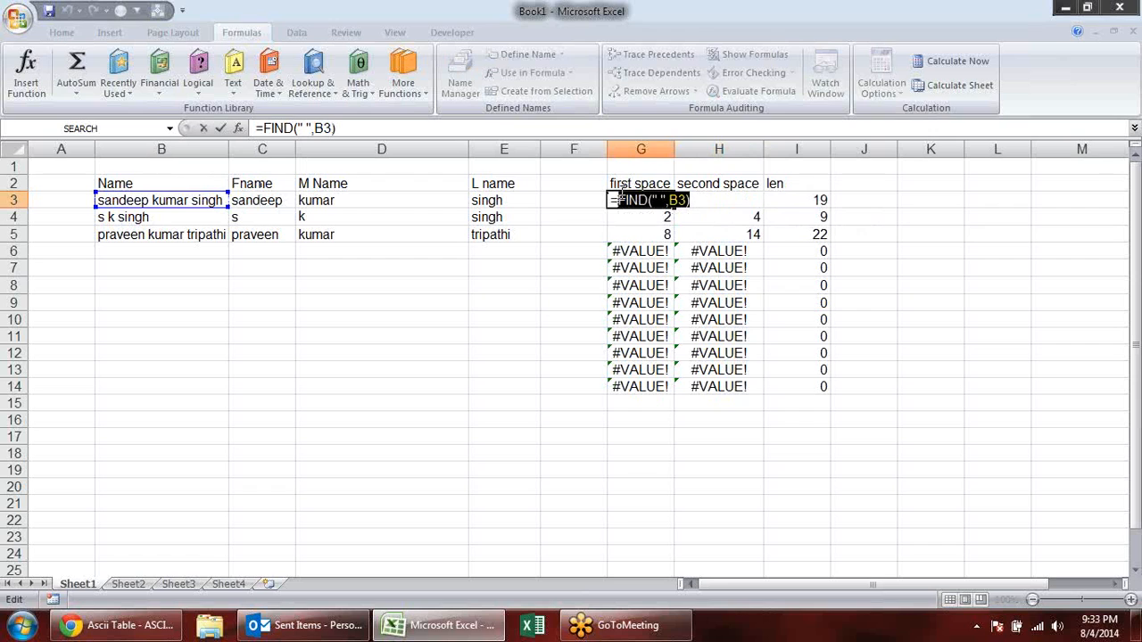
key(Escape)
double_click(737, 202)
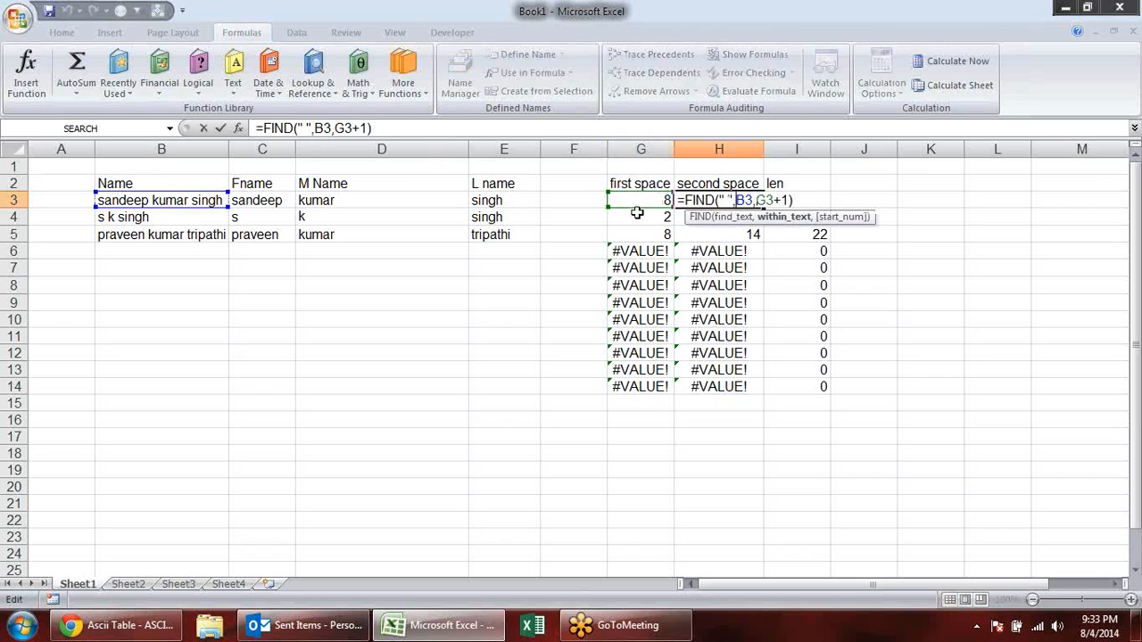
double_click(759, 200)
key(ctrl+v)
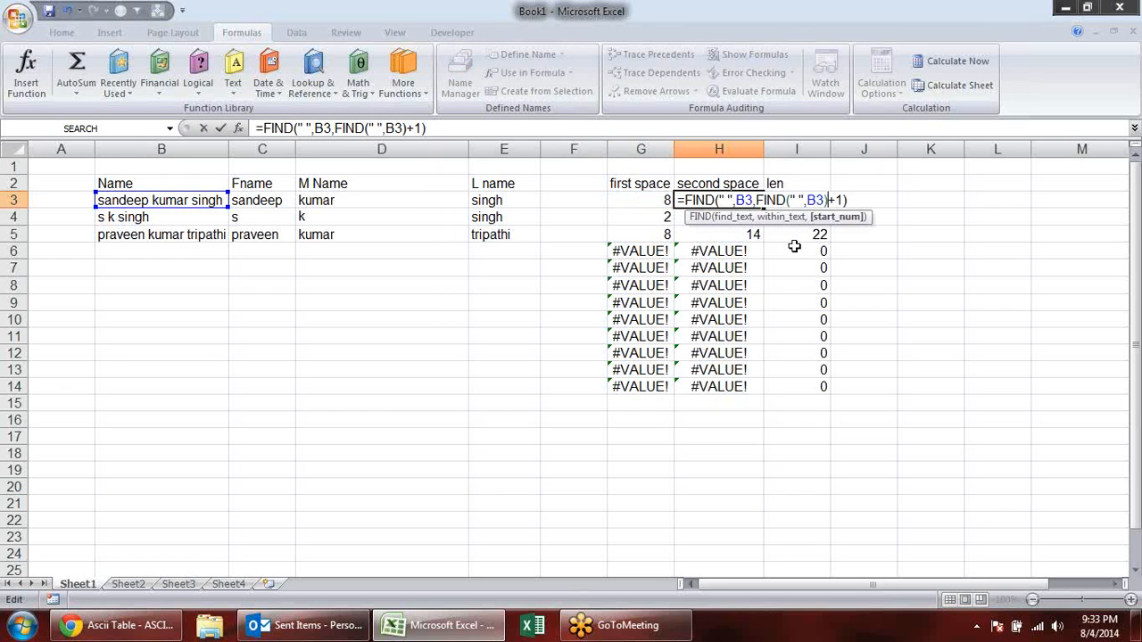
key(Return)
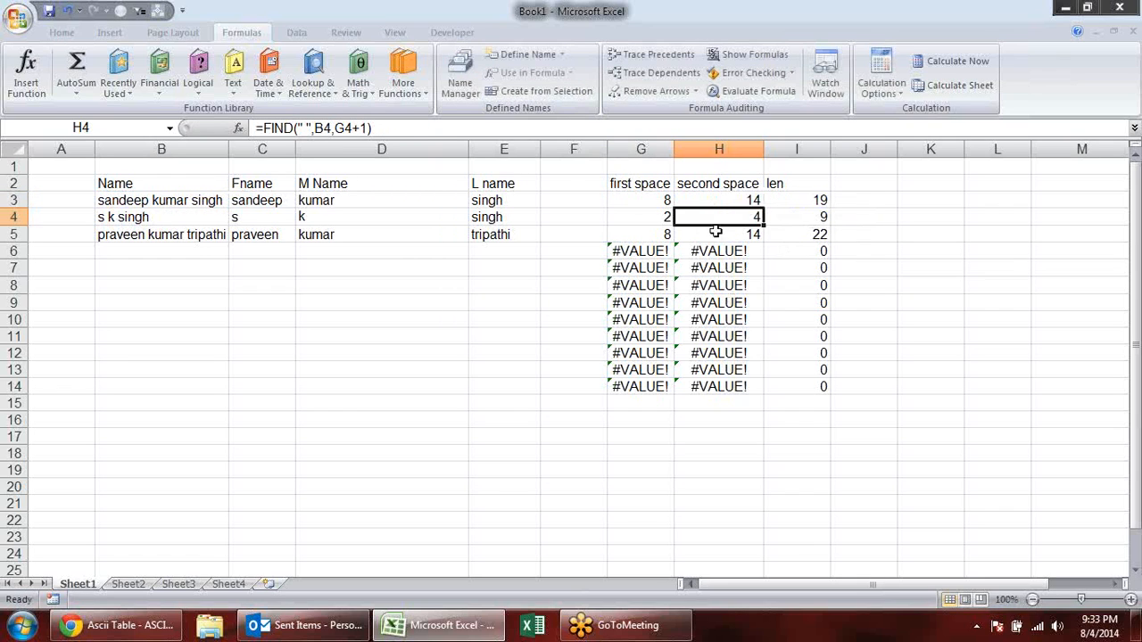
- Check the nested FIND formula in H3 and fill it down the second space column to H14
click(721, 201)
double_click(721, 200)
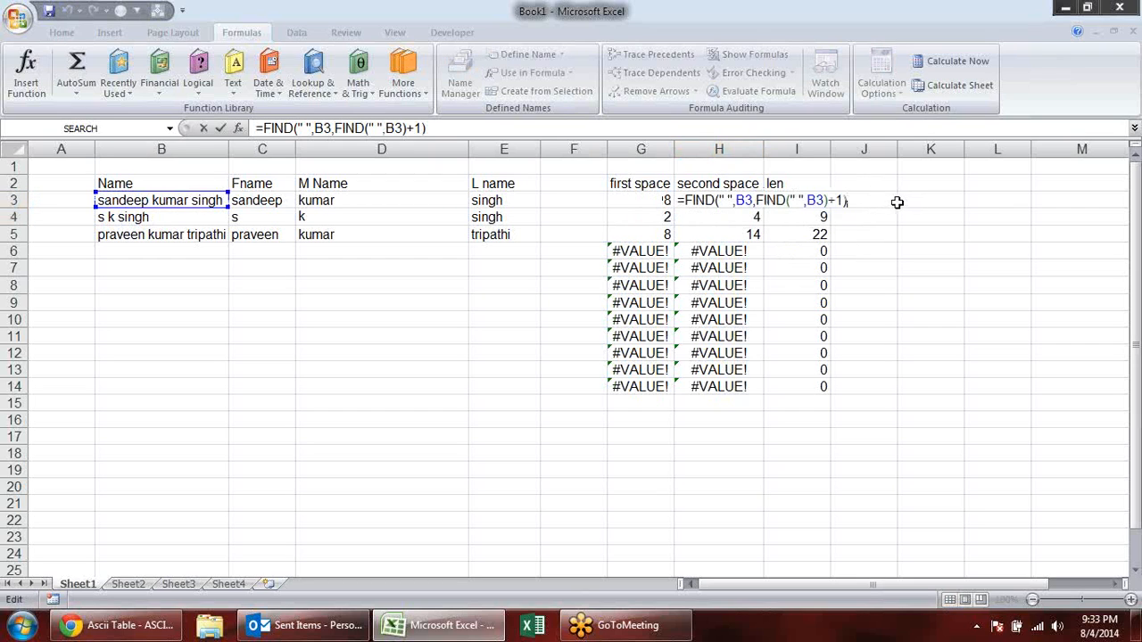
key(Return)
click(752, 204)
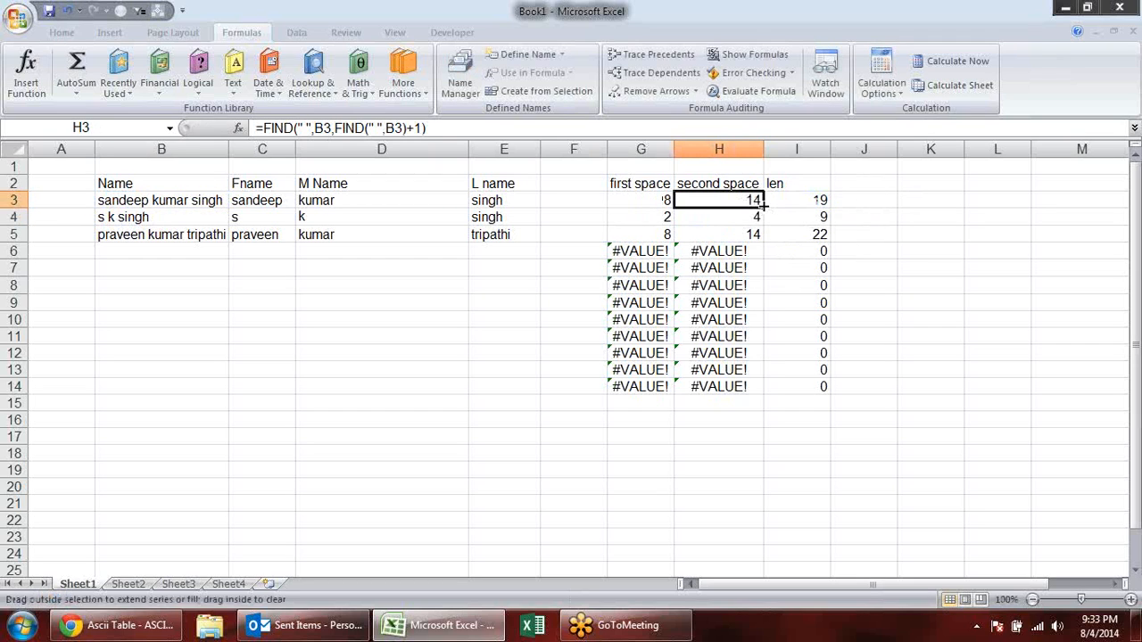
double_click(762, 204)
click(932, 236)
- Replace the G3 reference in C3 with the copied FIND, giving =LEFT(B3,FIND(" ",B3)-1), and fill the formula down to C5
click(639, 198)
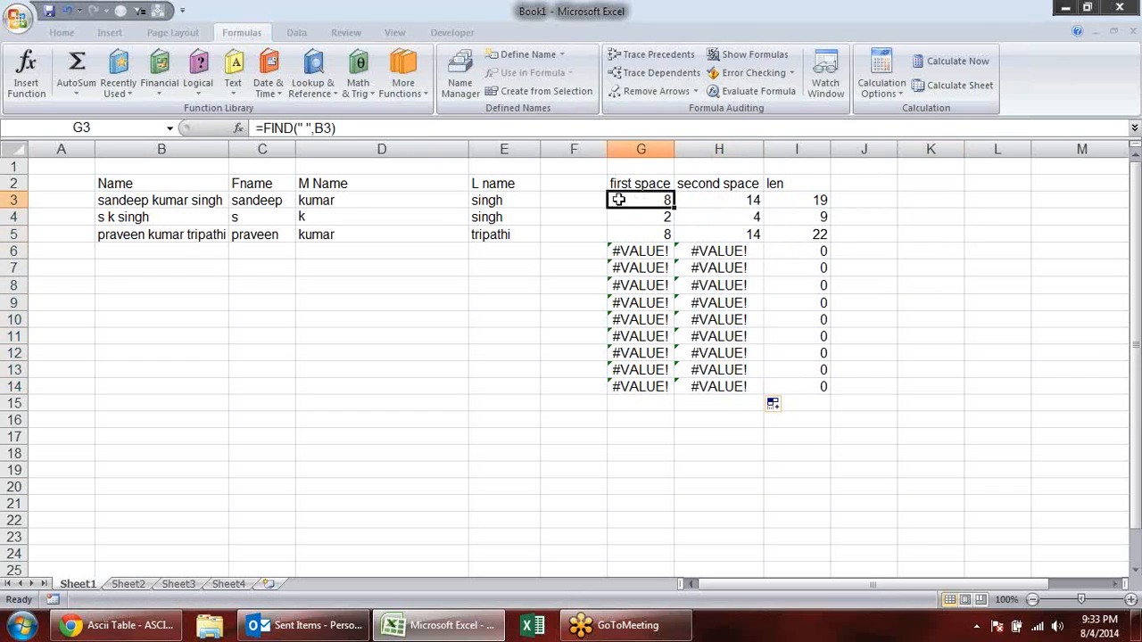
click(290, 204)
key(Right)
key(Right)
double_click(259, 204)
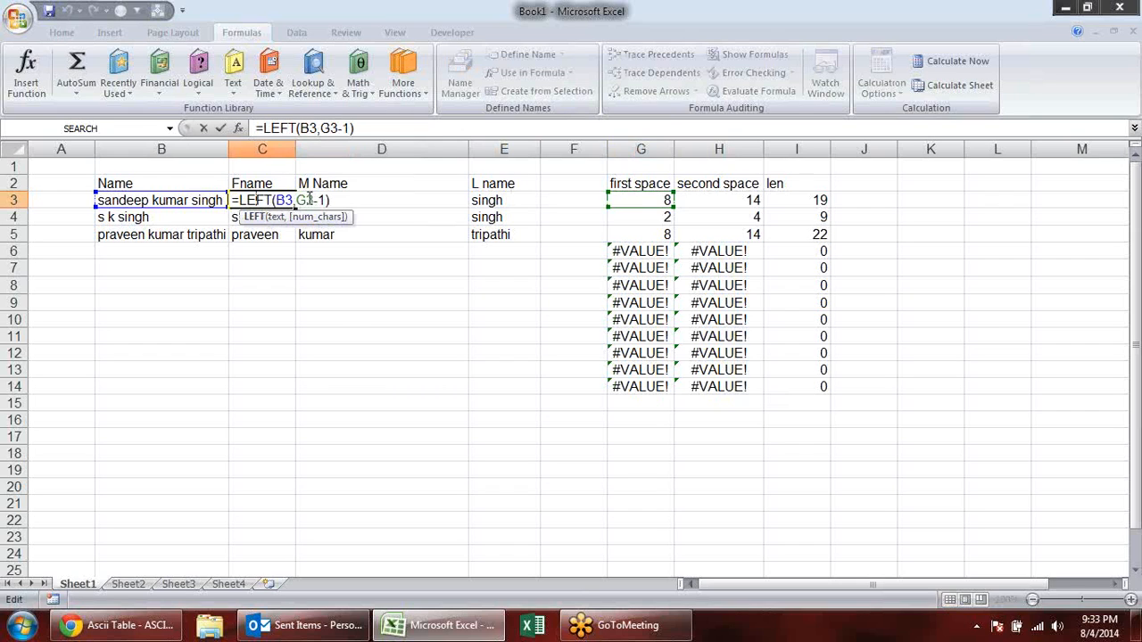
key(Escape)
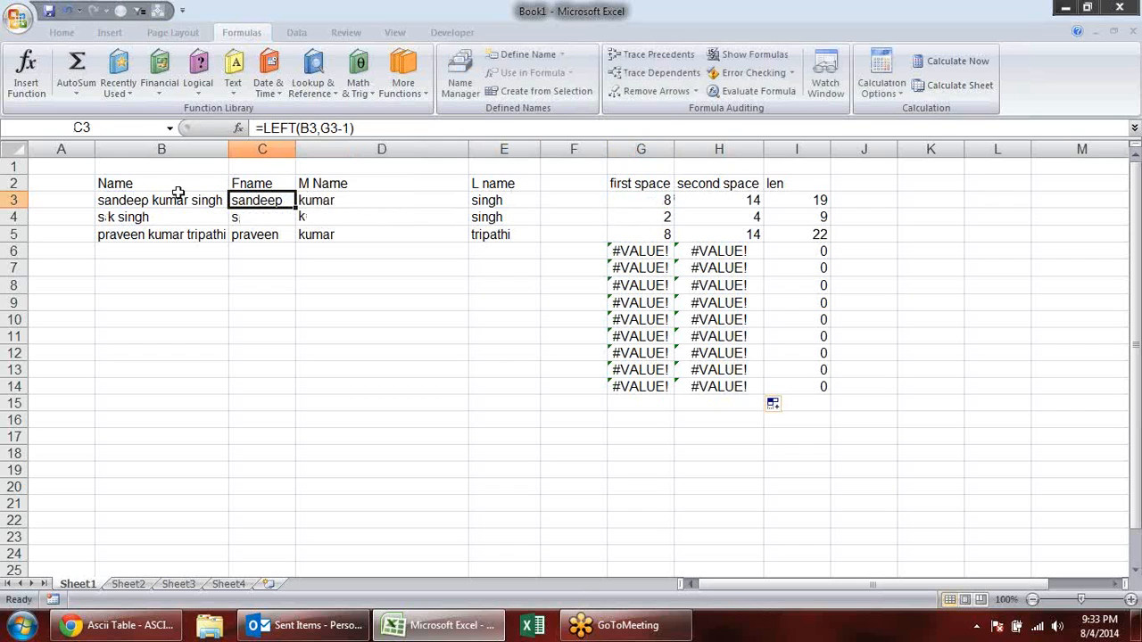
double_click(263, 199)
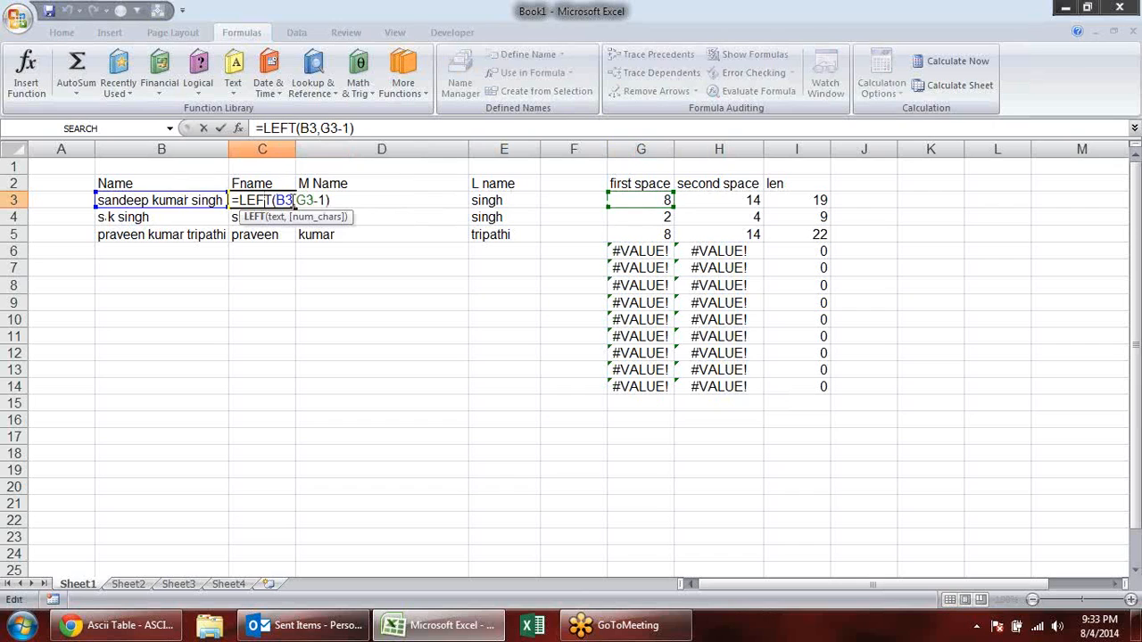
drag(313, 200, 298, 200)
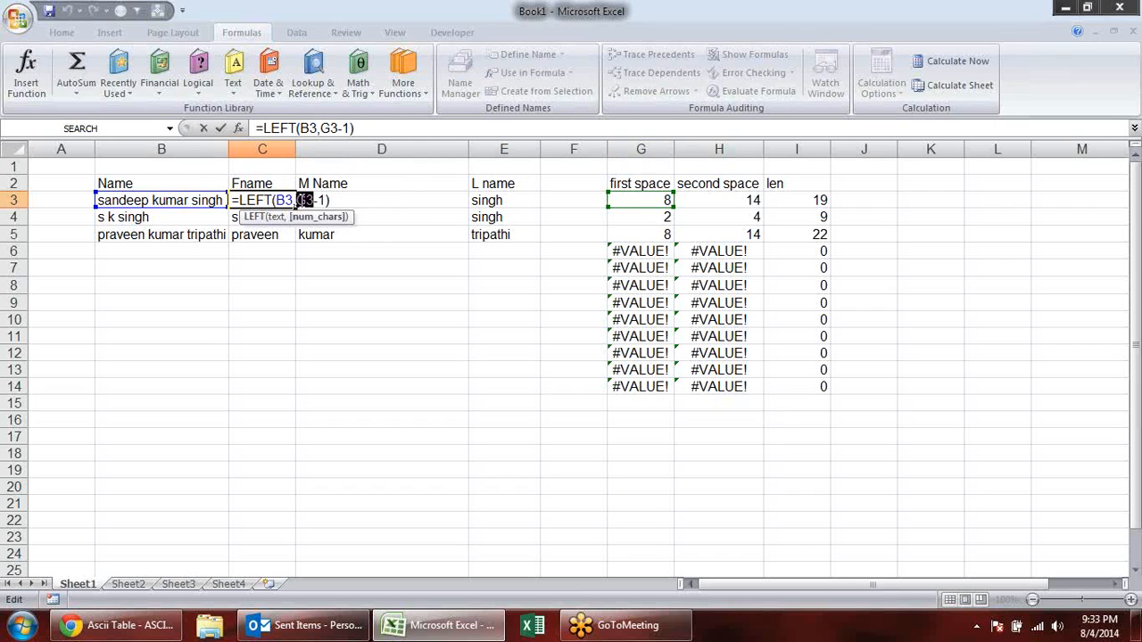
key(ctrl+v)
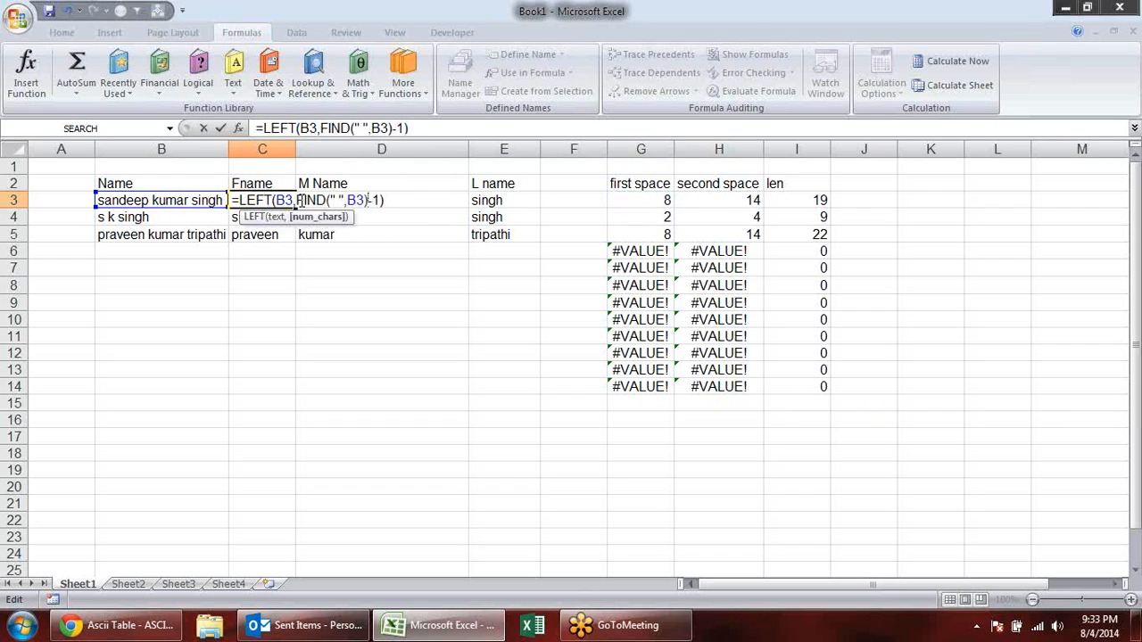
key(Return)
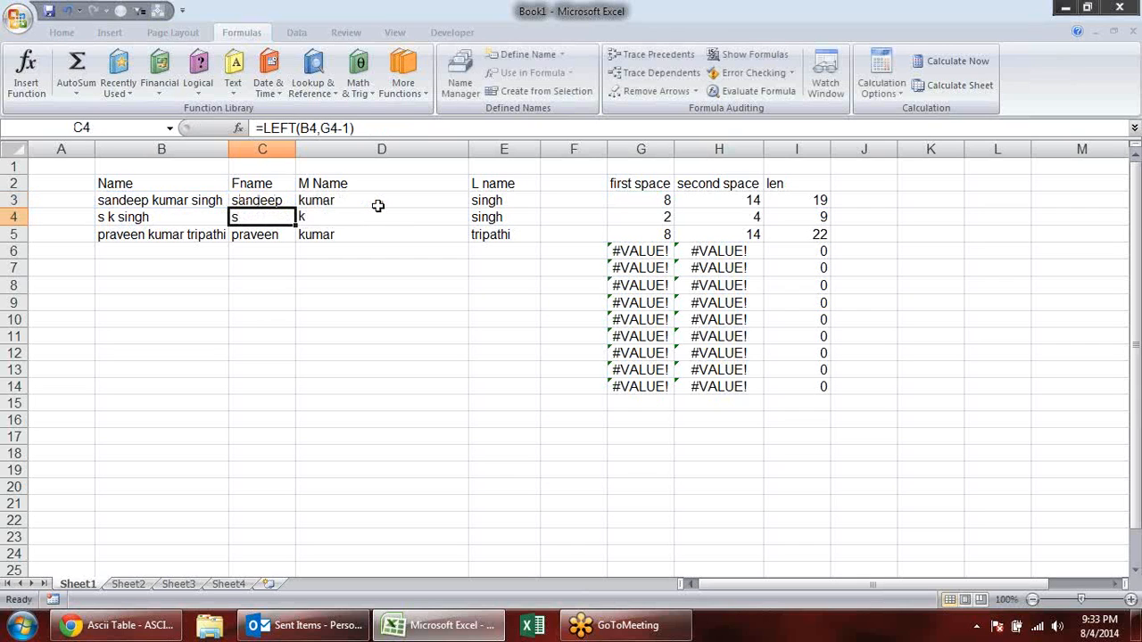
click(275, 201)
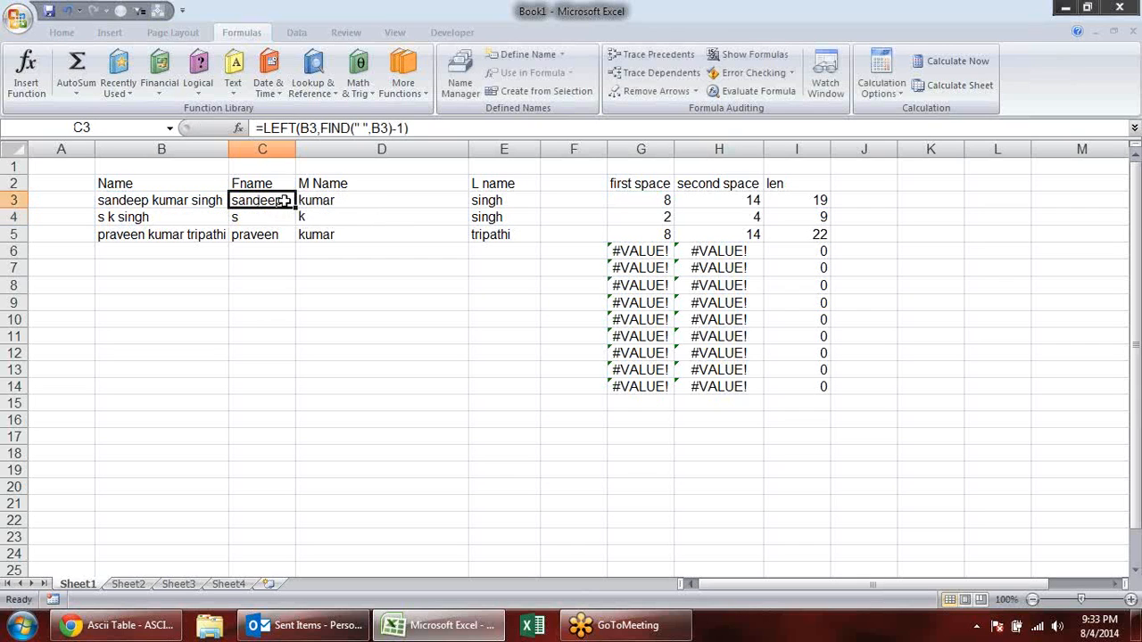
drag(296, 209, 295, 236)
- Examine the helper-cell references in D3's MID formula, leaving the formula as it is
click(354, 198)
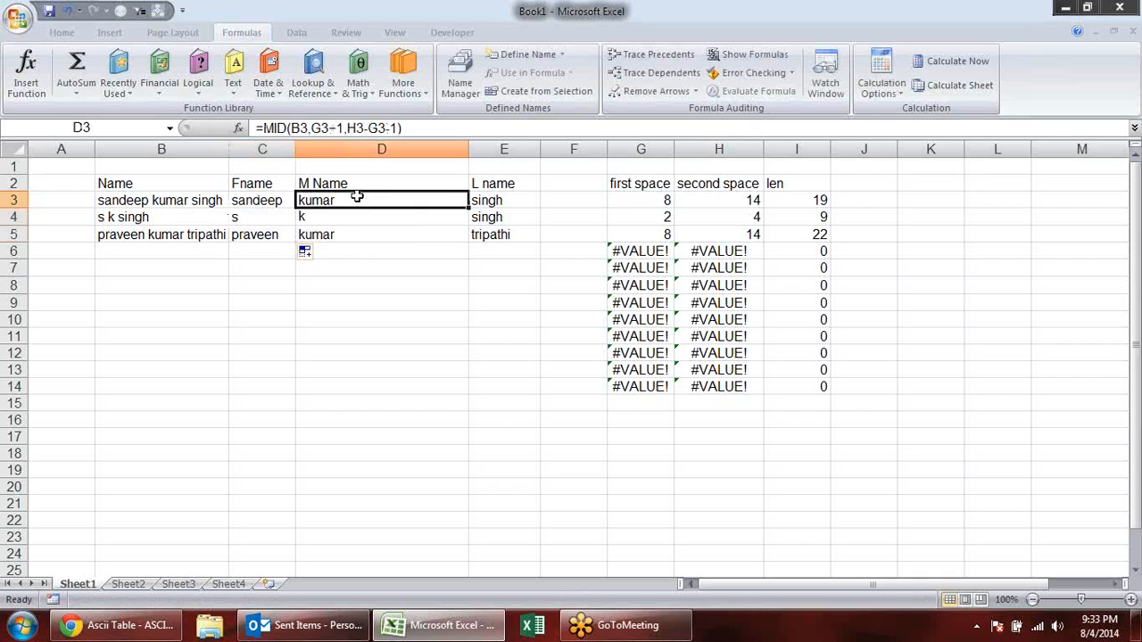
double_click(388, 200)
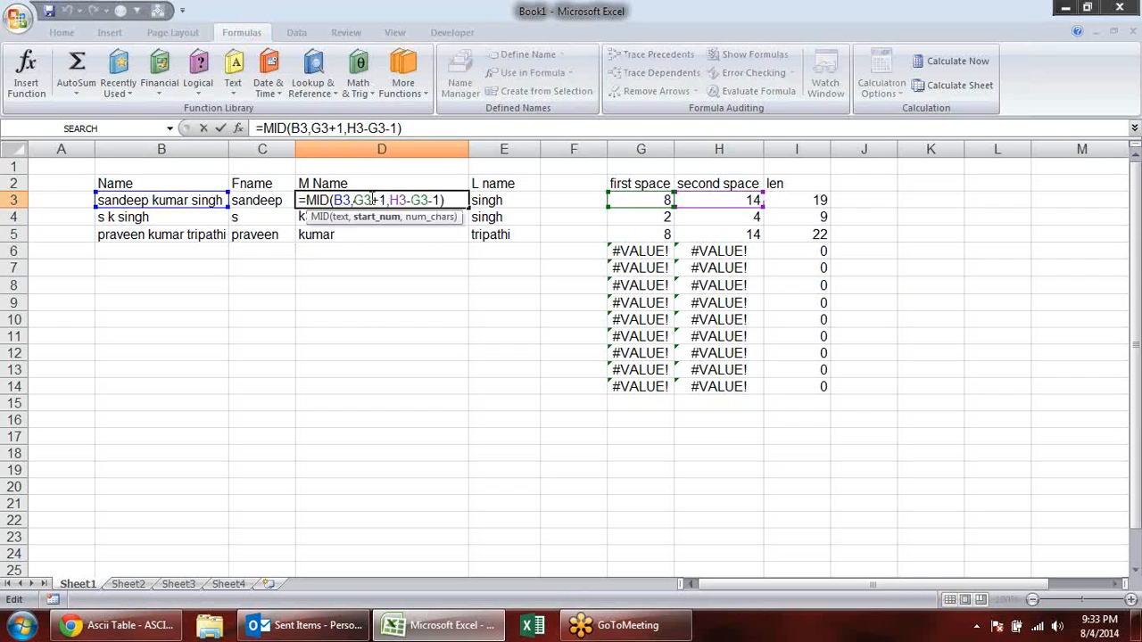
key(Escape)
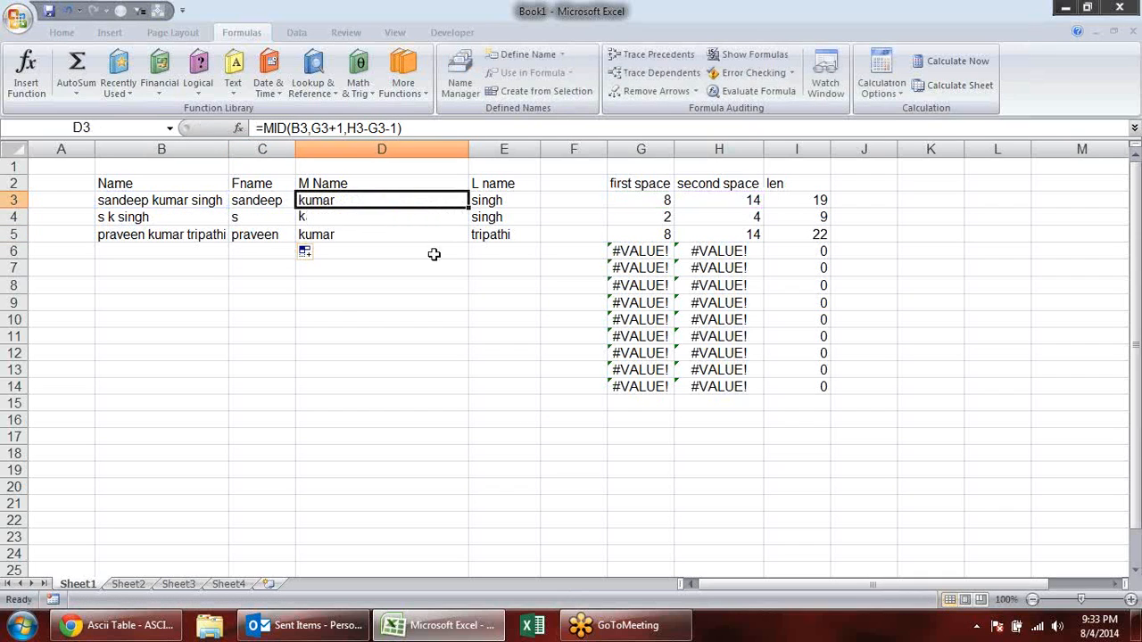
- Replace all G3 references in the formulas of C3:E3 with the copied FIND(" ",B3)
drag(511, 200, 267, 201)
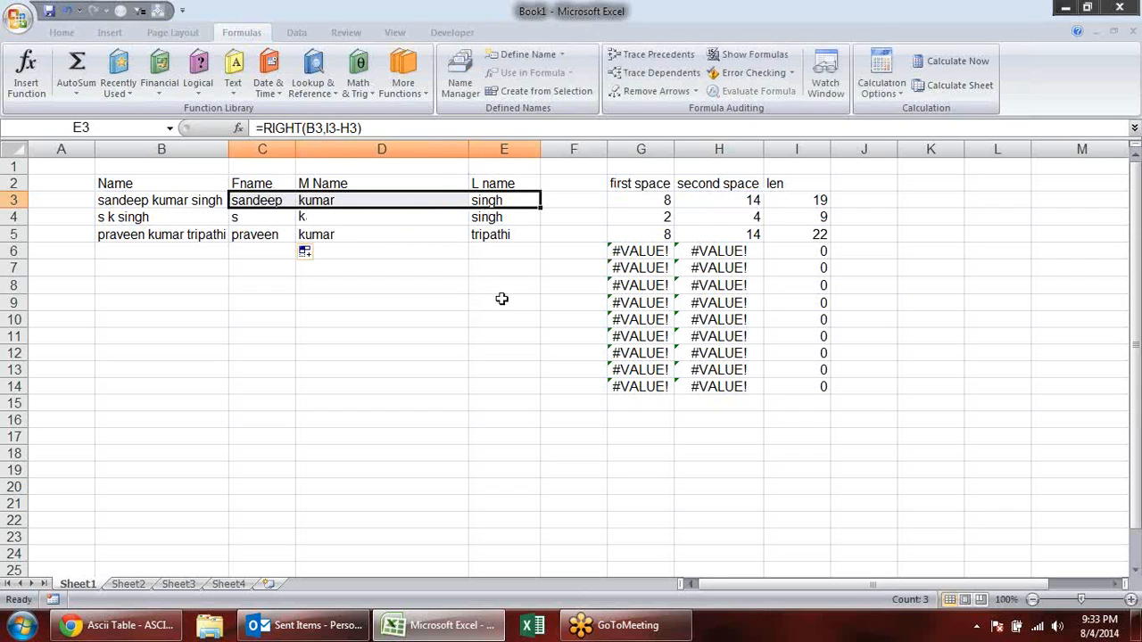
key(ctrl+f)
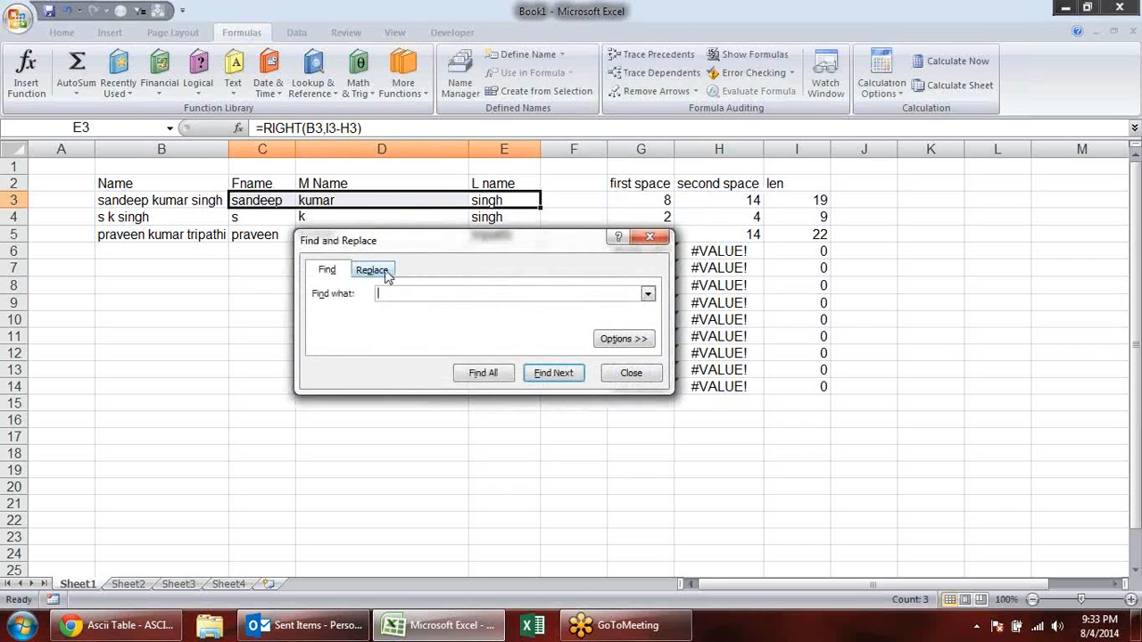
click(385, 271)
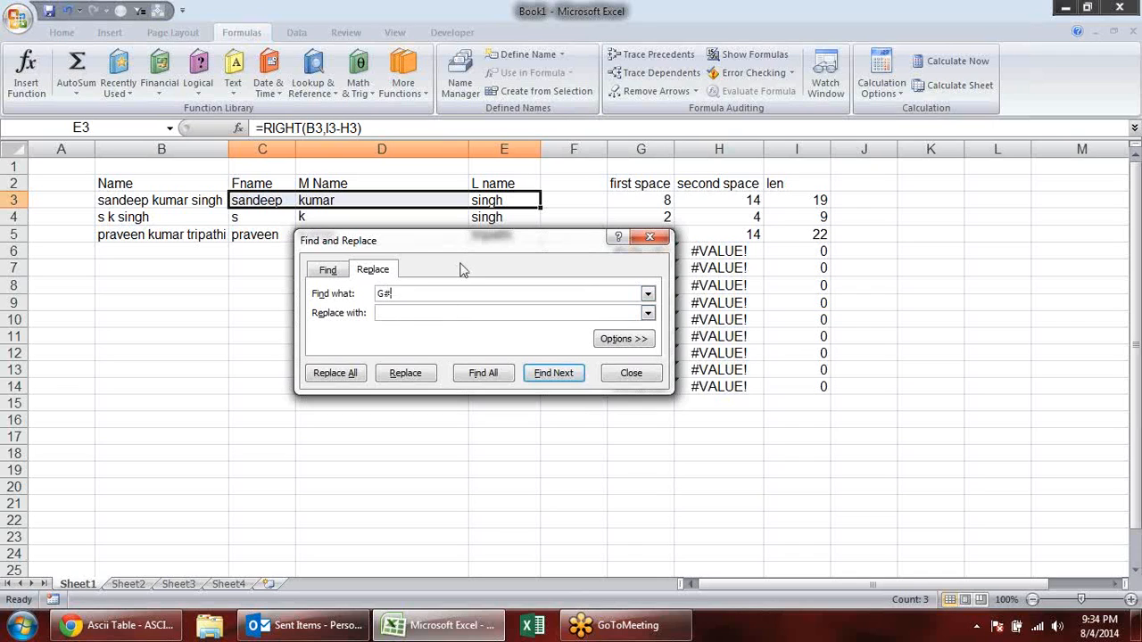
click(437, 312)
text(FIND(" ",B3))
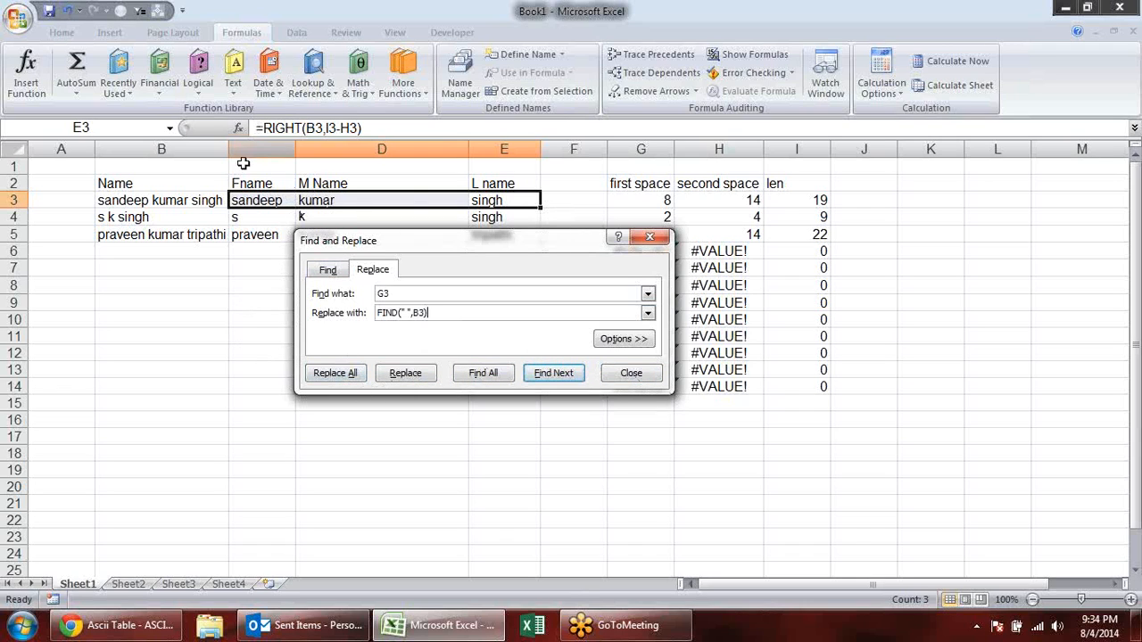
click(321, 374)
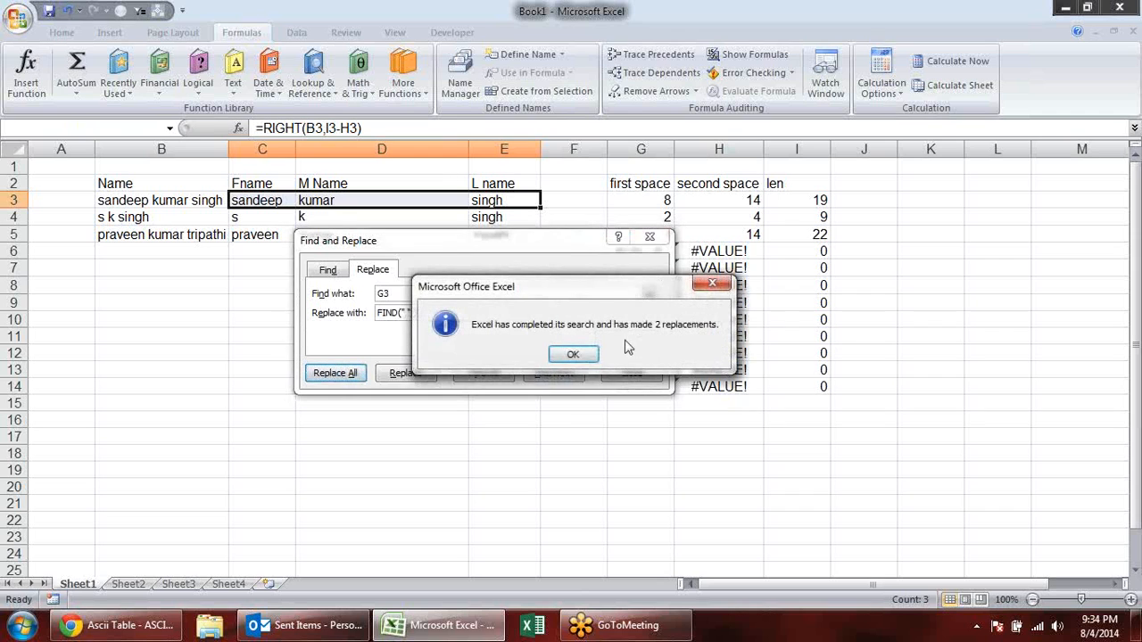
click(578, 357)
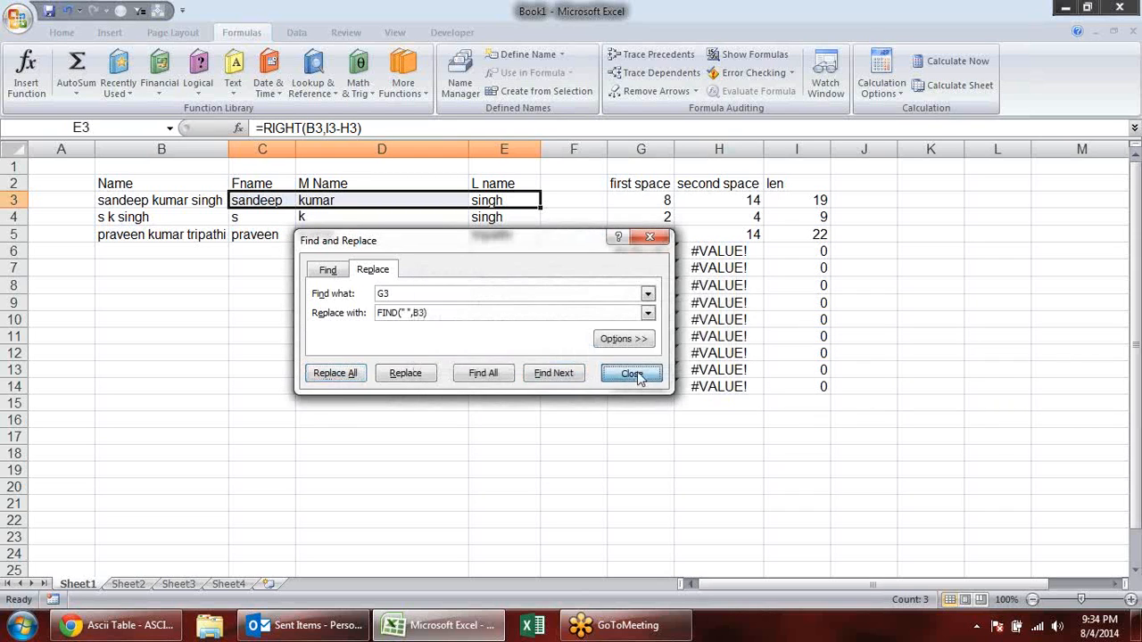
click(630, 373)
- Check the middle-name and last-name formulas in D3 and E3 for remaining helper-cell references
click(342, 201)
double_click(342, 200)
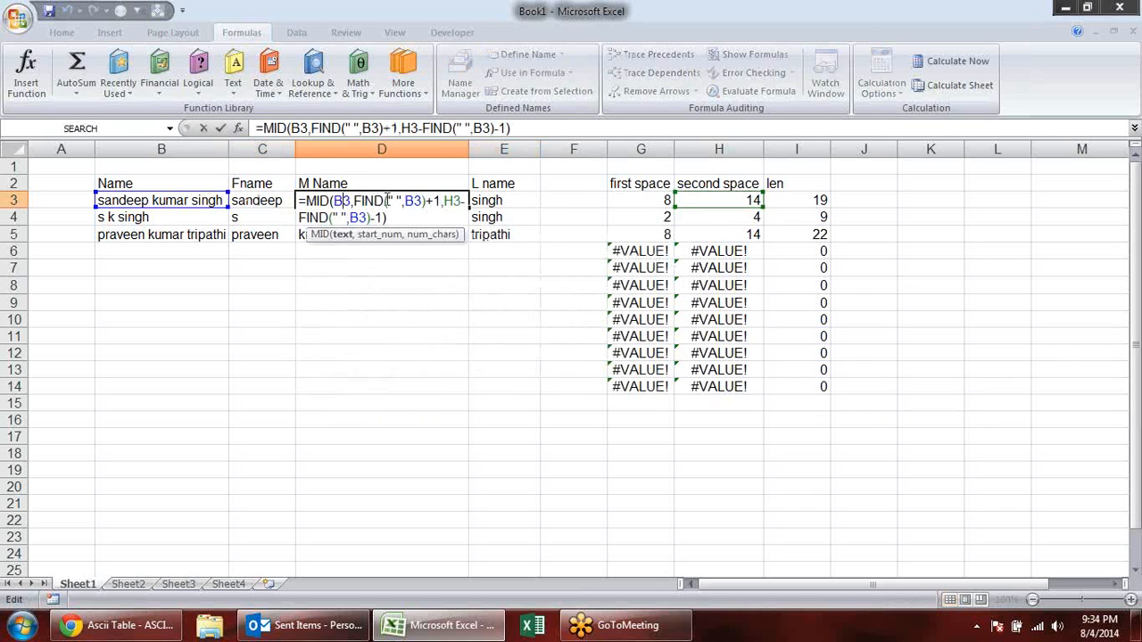
click(513, 202)
double_click(513, 201)
key(Escape)
- Copy the nested FIND from H3 and replace all H3 references in C3:E3 with FIND(" ",B3,FIND(" ",B3)+1)
click(729, 201)
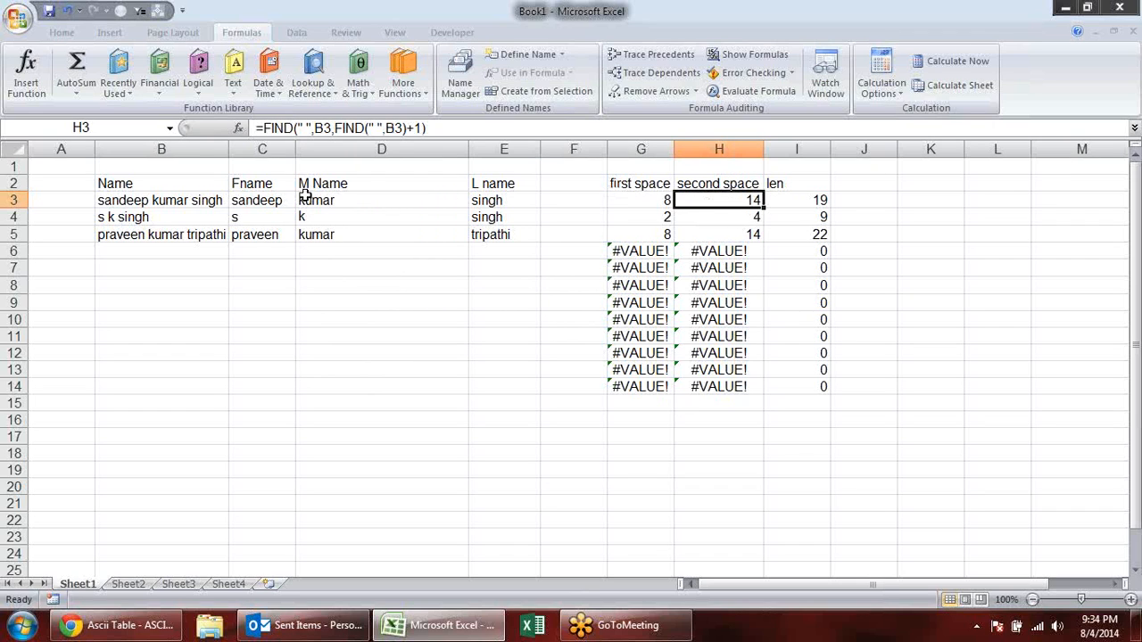
double_click(751, 198)
drag(848, 200, 687, 201)
key(ctrl+c)
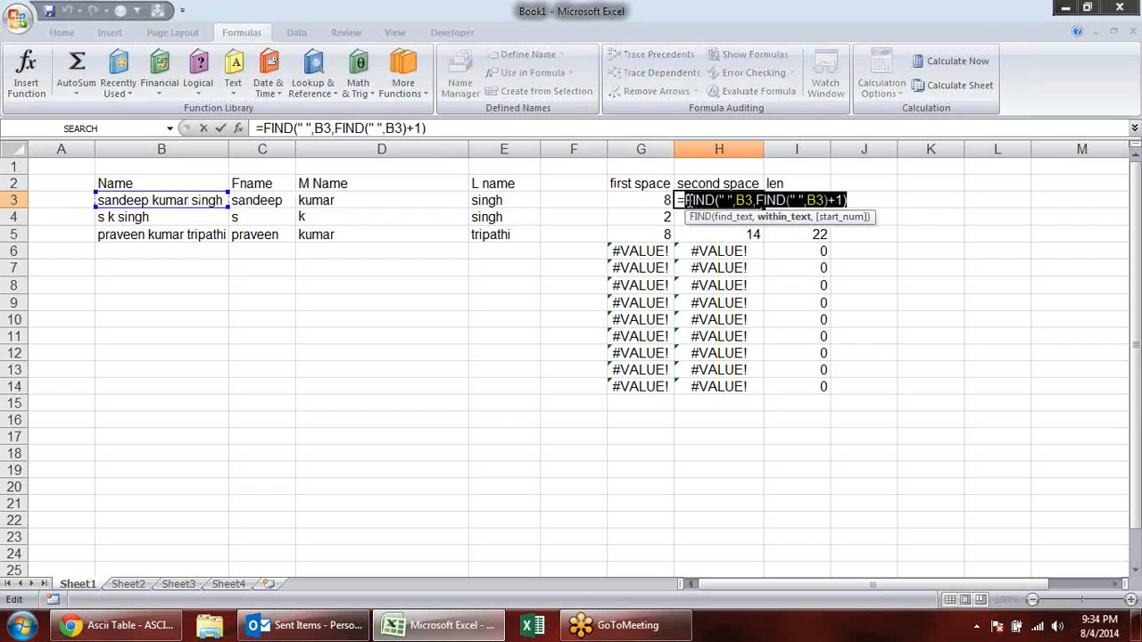
key(Escape)
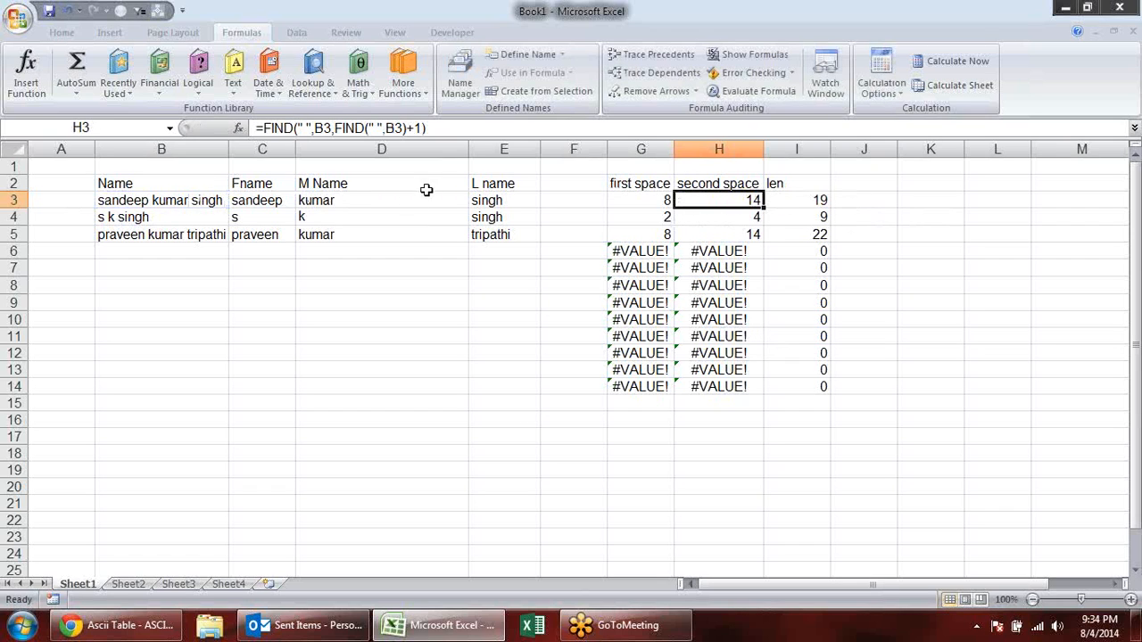
drag(495, 200, 245, 200)
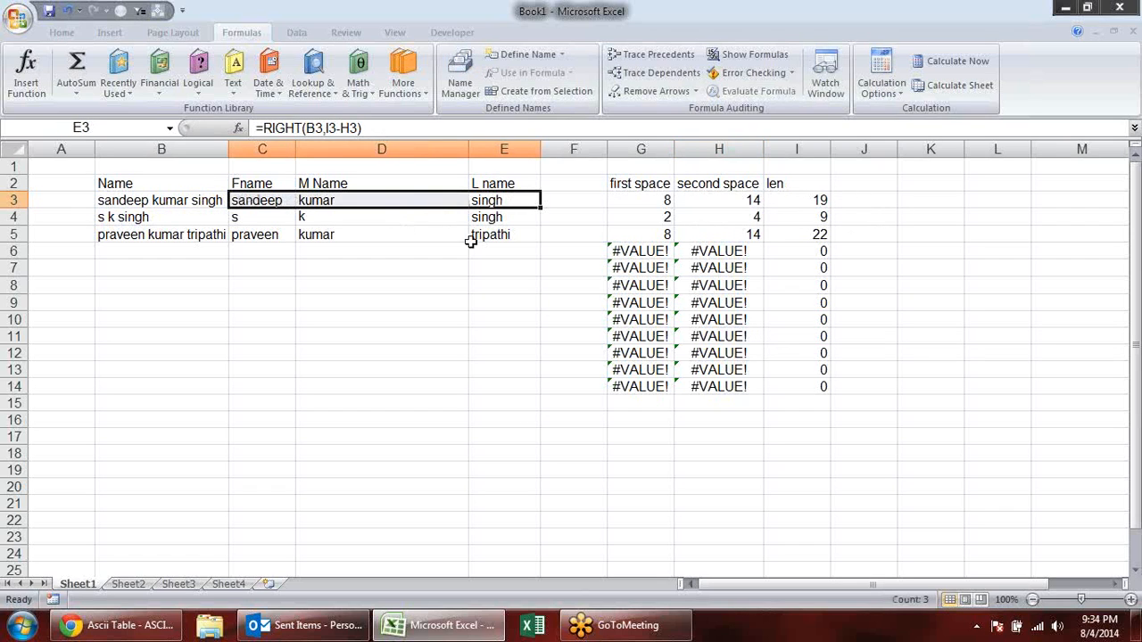
key(ctrl+f)
click(375, 269)
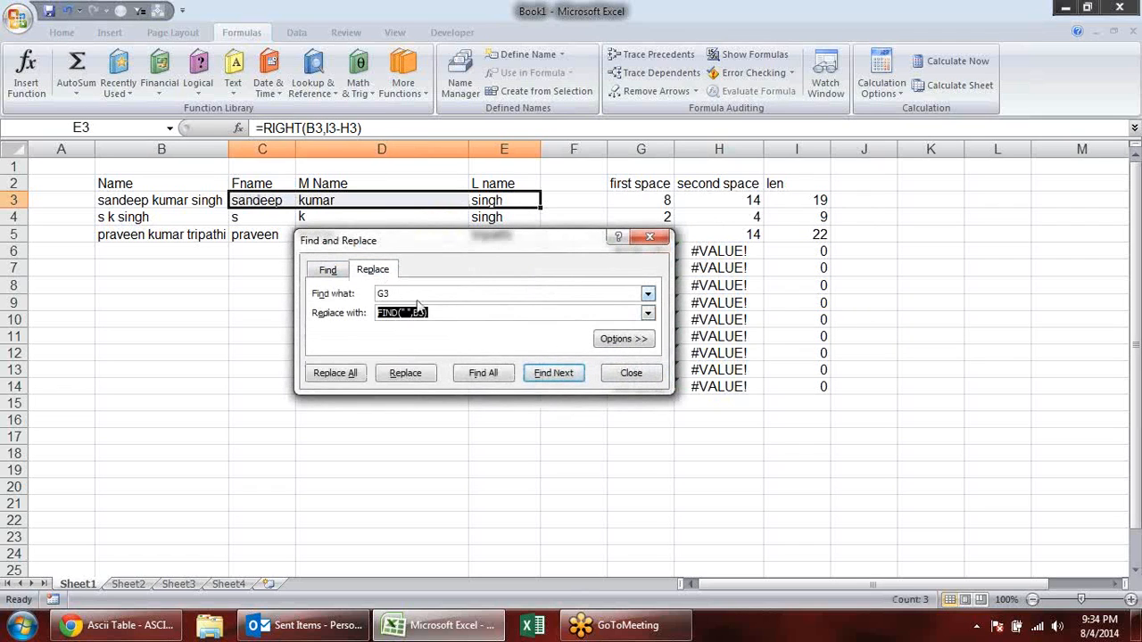
key(ctrl+v)
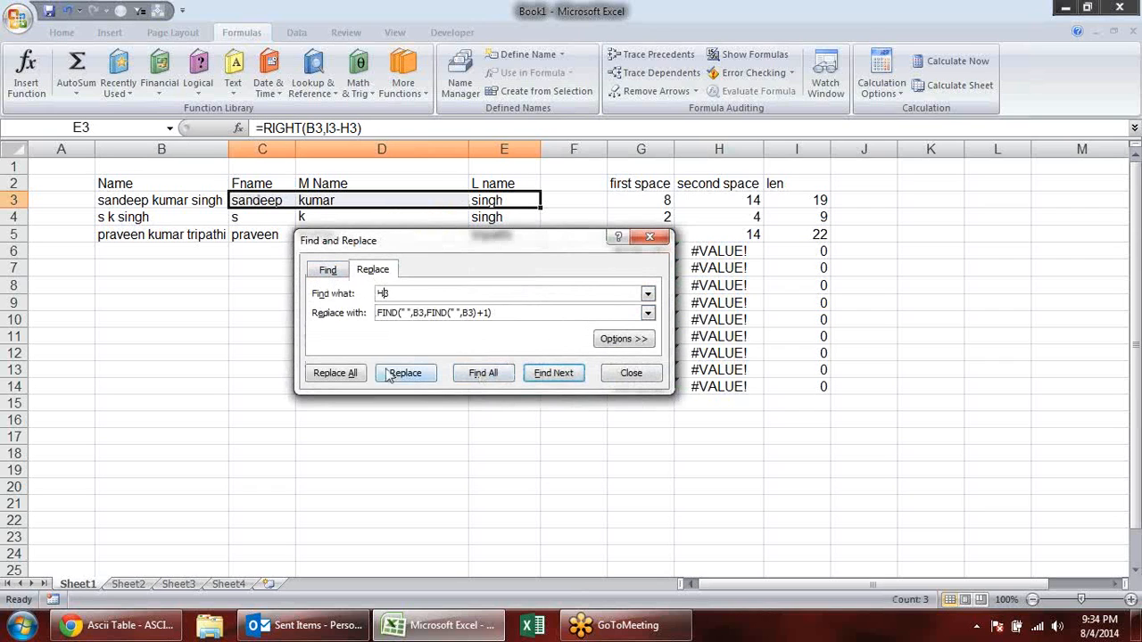
click(351, 375)
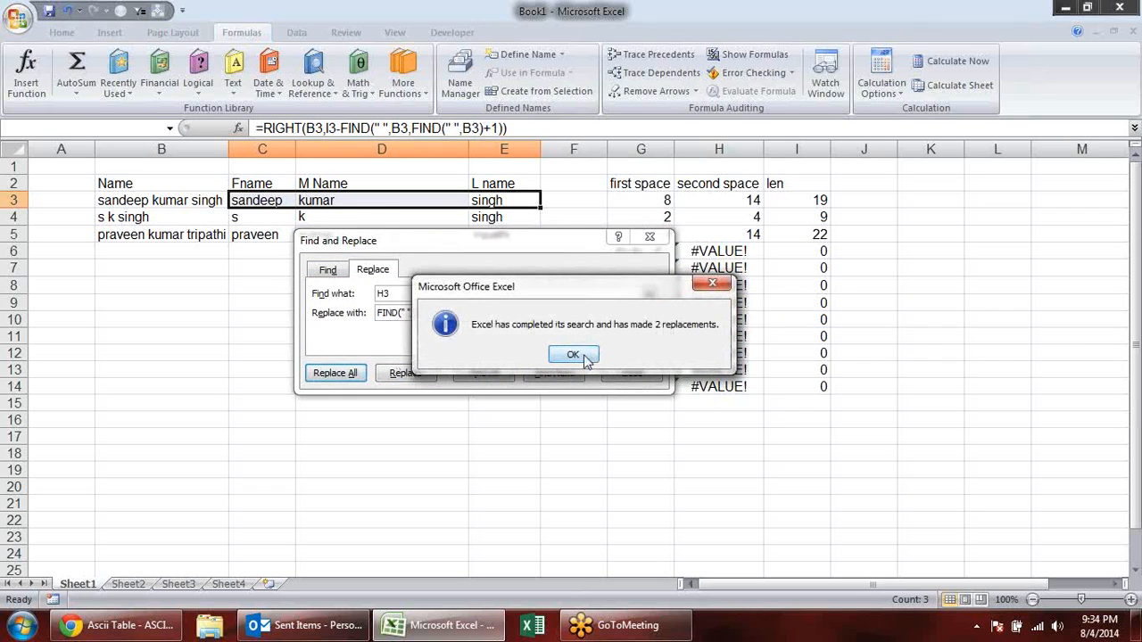
key(Return)
click(647, 373)
click(342, 266)
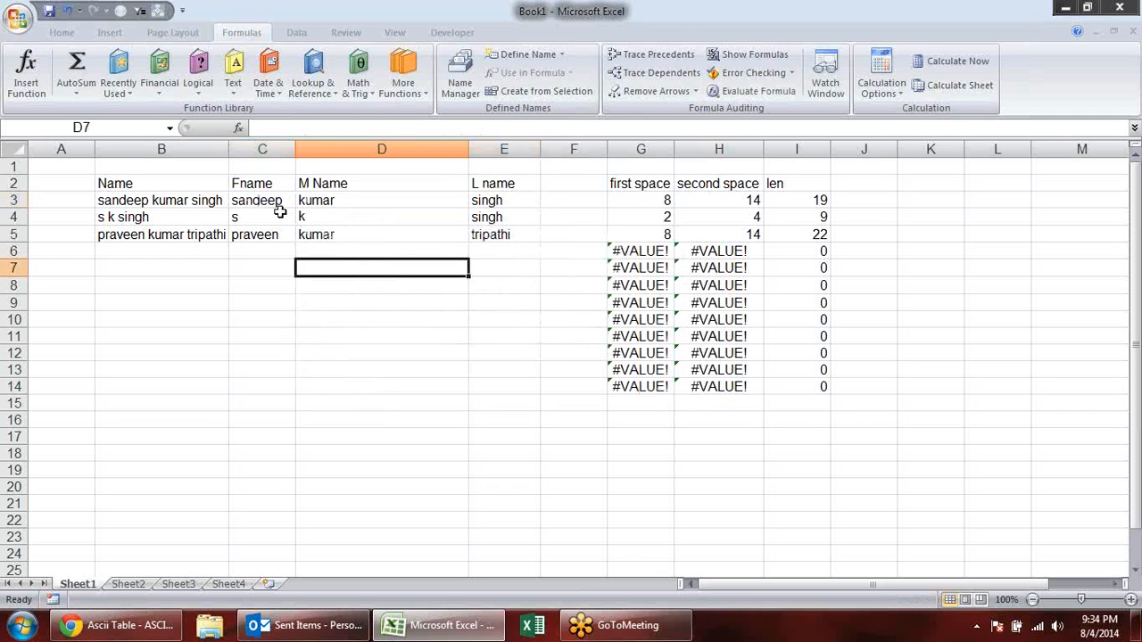
- Review the LEFT, MID and RIGHT formulas in C3, D3 and E3 for any helper reference still in use
click(273, 202)
double_click(272, 202)
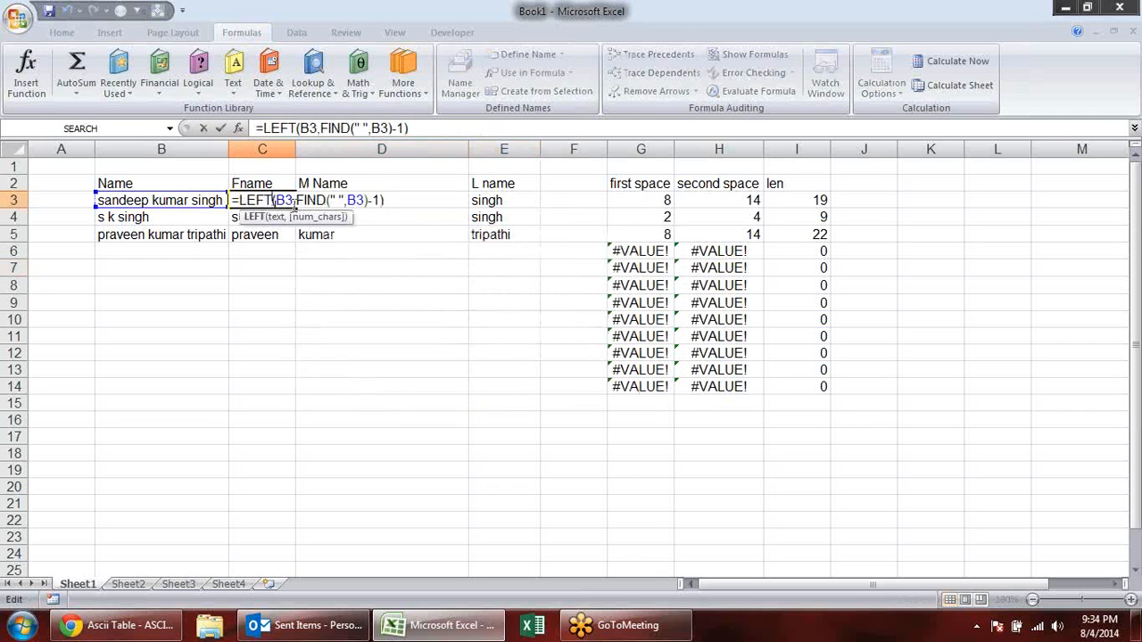
key(Escape)
double_click(418, 201)
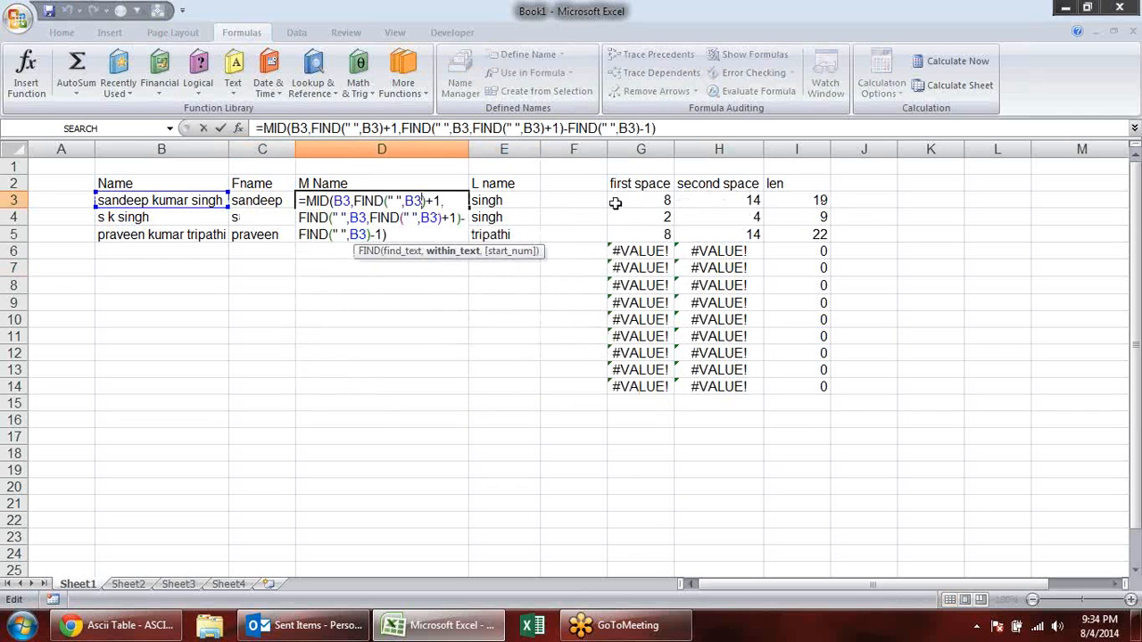
key(Escape)
double_click(520, 198)
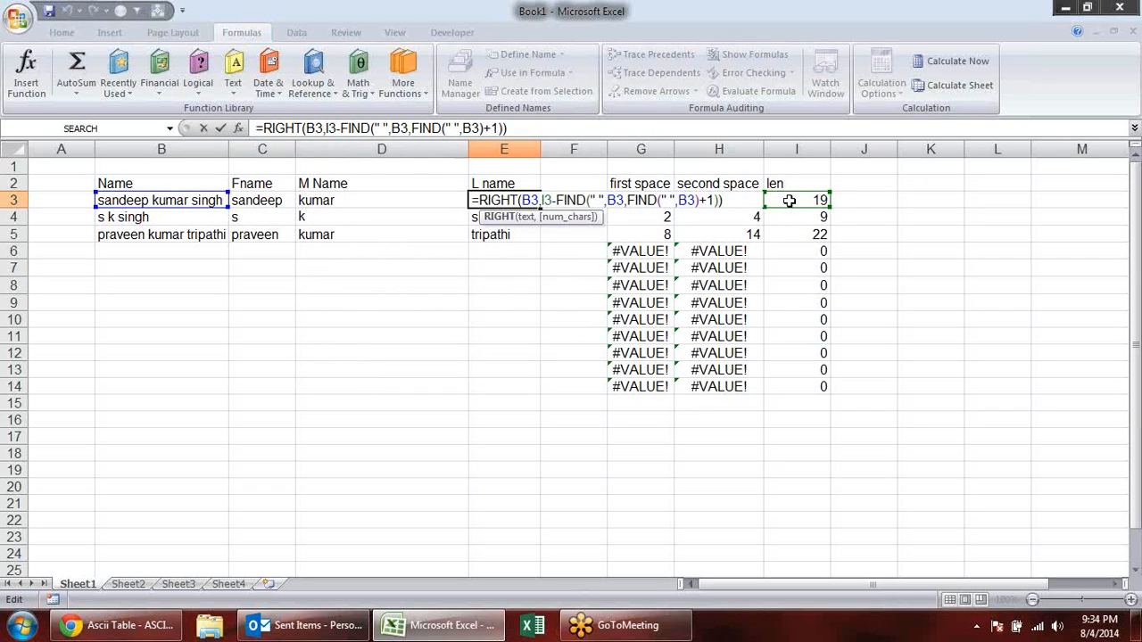
key(Escape)
- Copy LEN(B3) from I3 and substitute it for the I3 reference in E3, giving =RIGHT(B3,LEN(B3)-FIND(" ",B3,FIND(" ",B3)+1))
double_click(790, 200)
drag(828, 200, 774, 201)
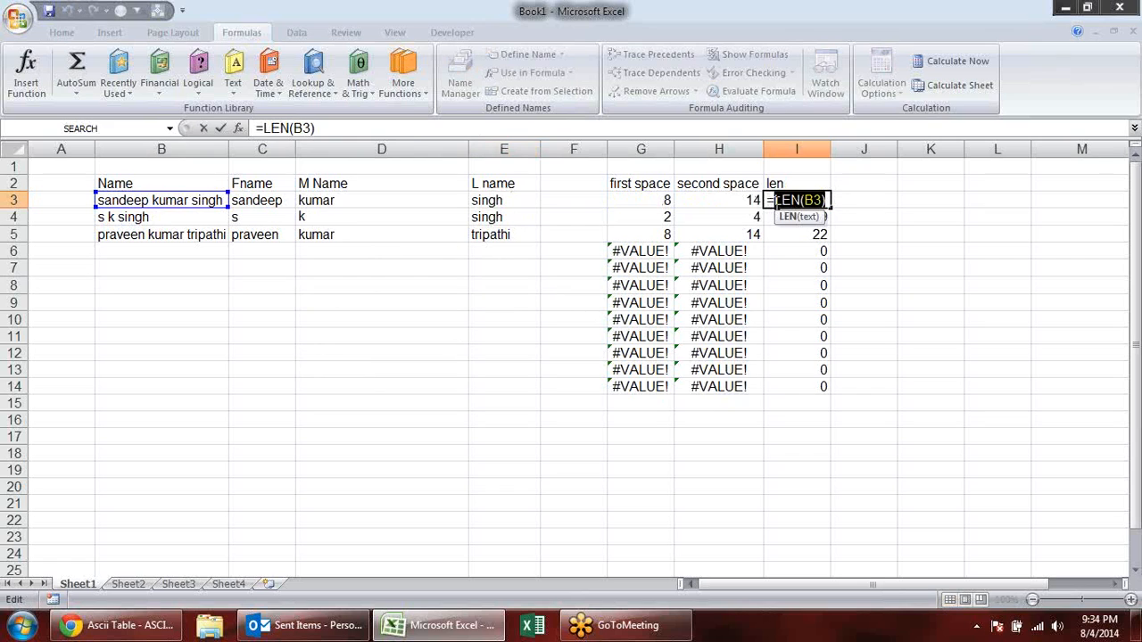
key(Escape)
double_click(500, 199)
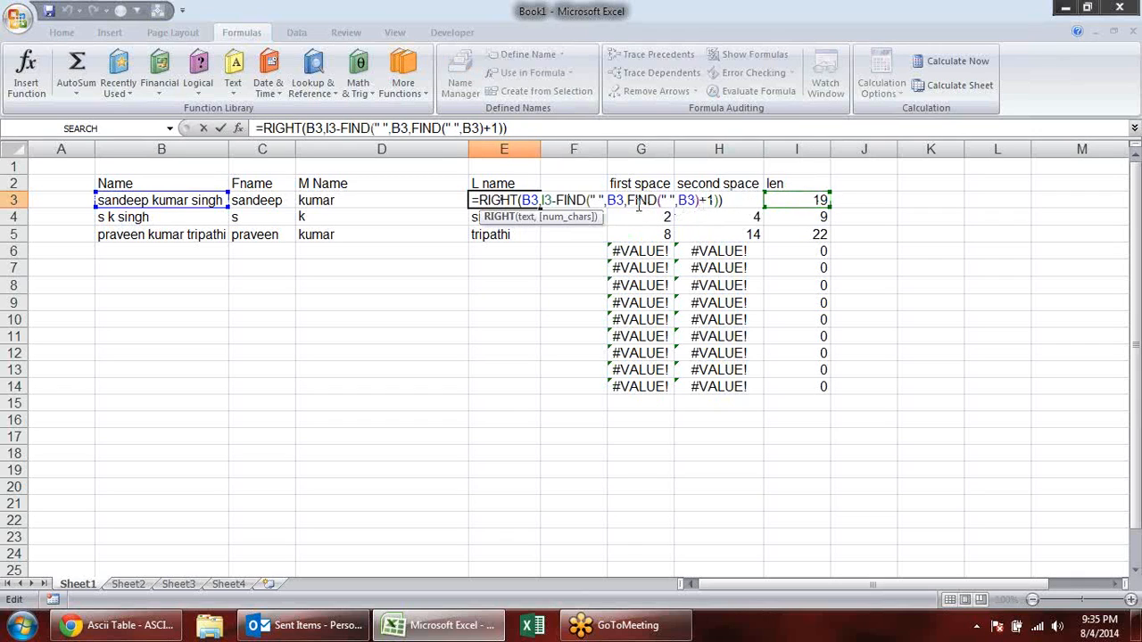
double_click(547, 200)
text(LEN(B3))
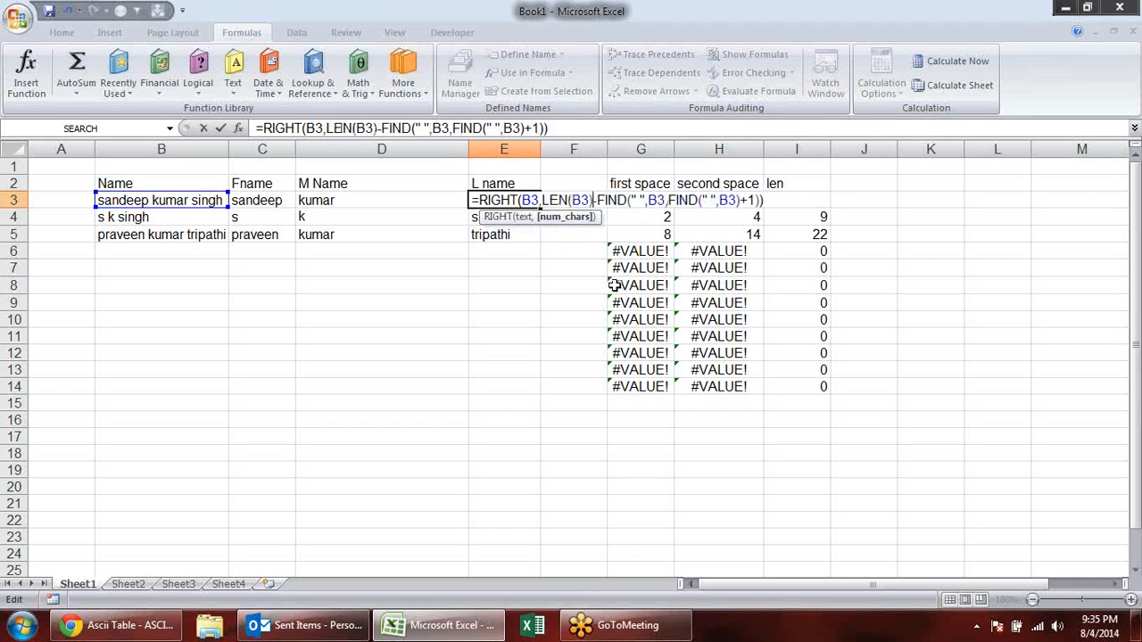
key(Return)
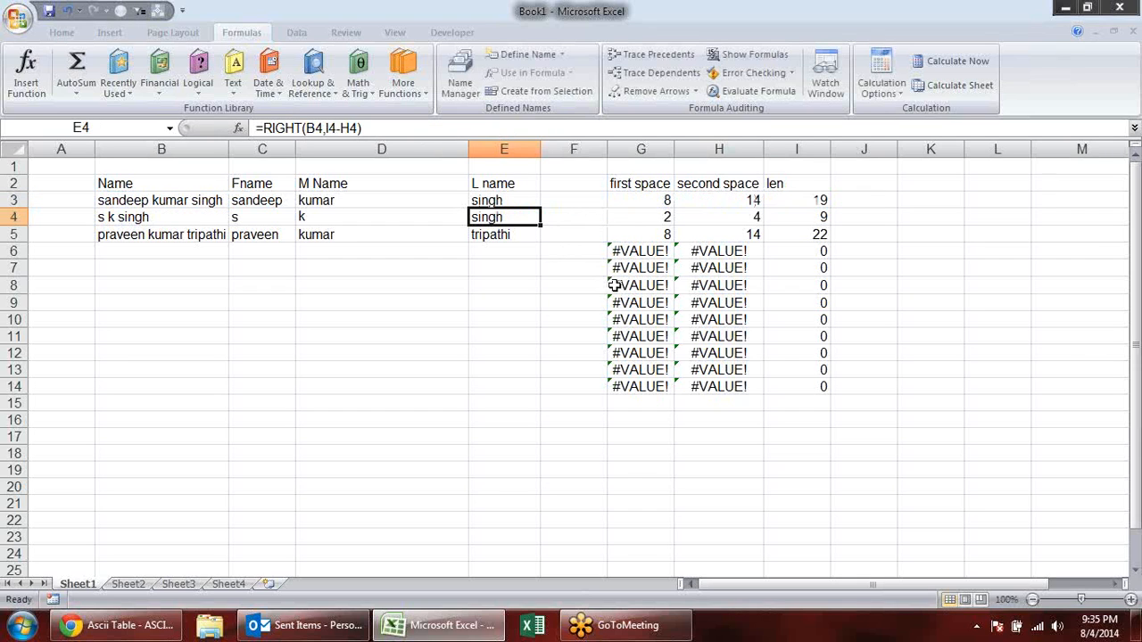
- Delete the helper columns G to I holding first space, second space and len
click(668, 200)
click(807, 199)
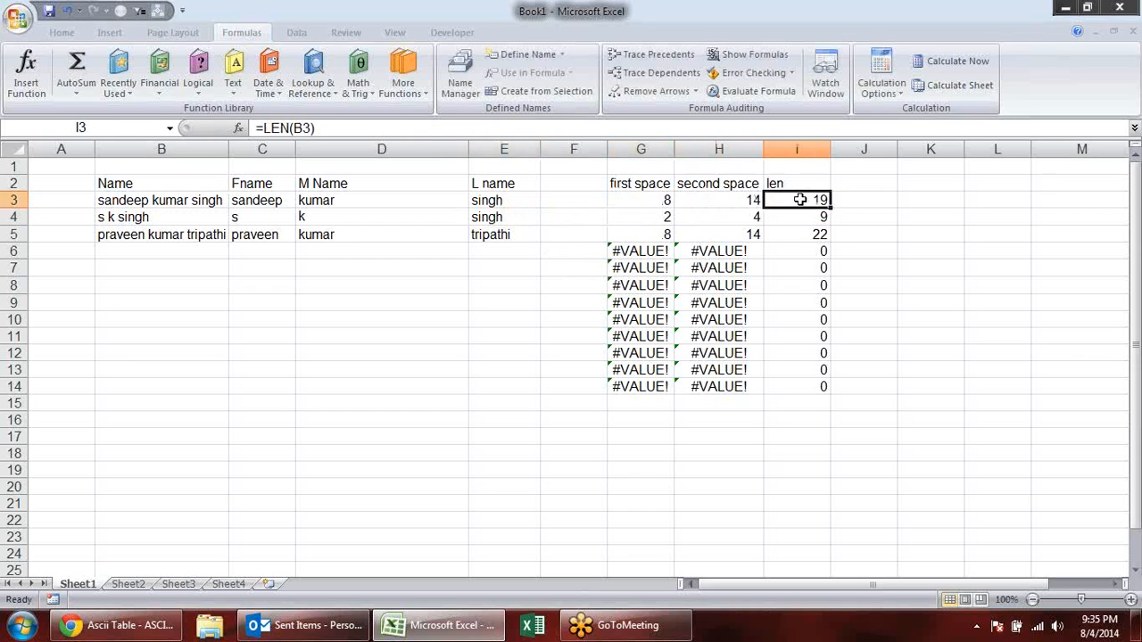
click(826, 266)
click(662, 234)
drag(643, 149, 797, 149)
key(alt+e)
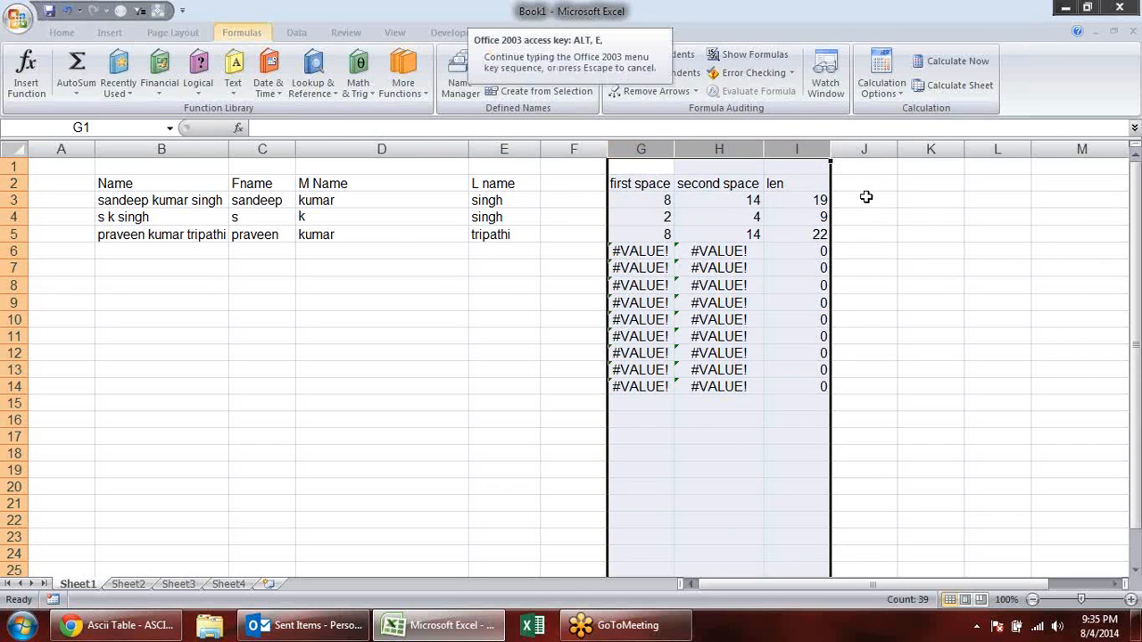
key(d)
click(523, 339)
- Check C3's LEFT formula and fill the formulas in C3:E3 down to row 11
double_click(275, 196)
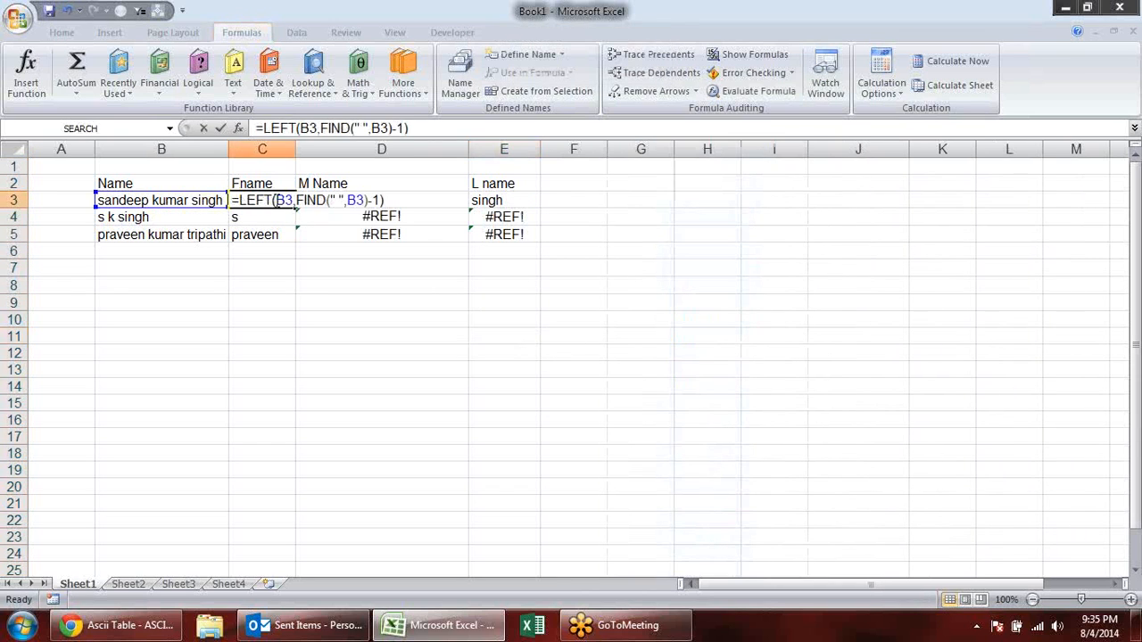
key(Escape)
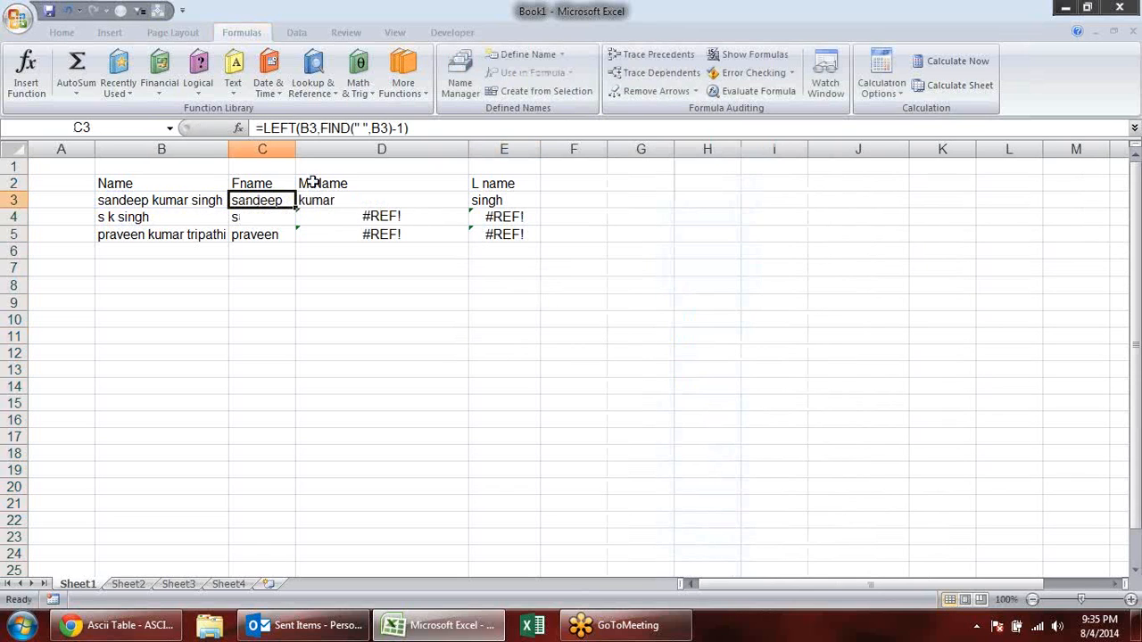
drag(276, 196, 552, 338)
click(595, 247)
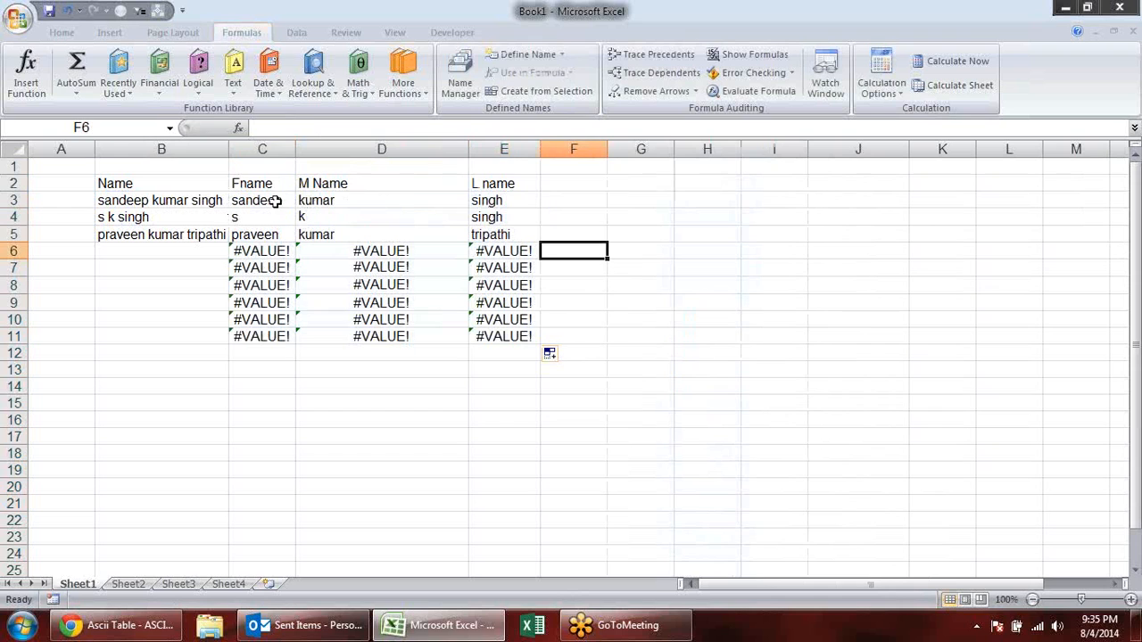
- Inspect the filled formulas in C6:E11 beside the empty name cells
click(257, 251)
click(272, 273)
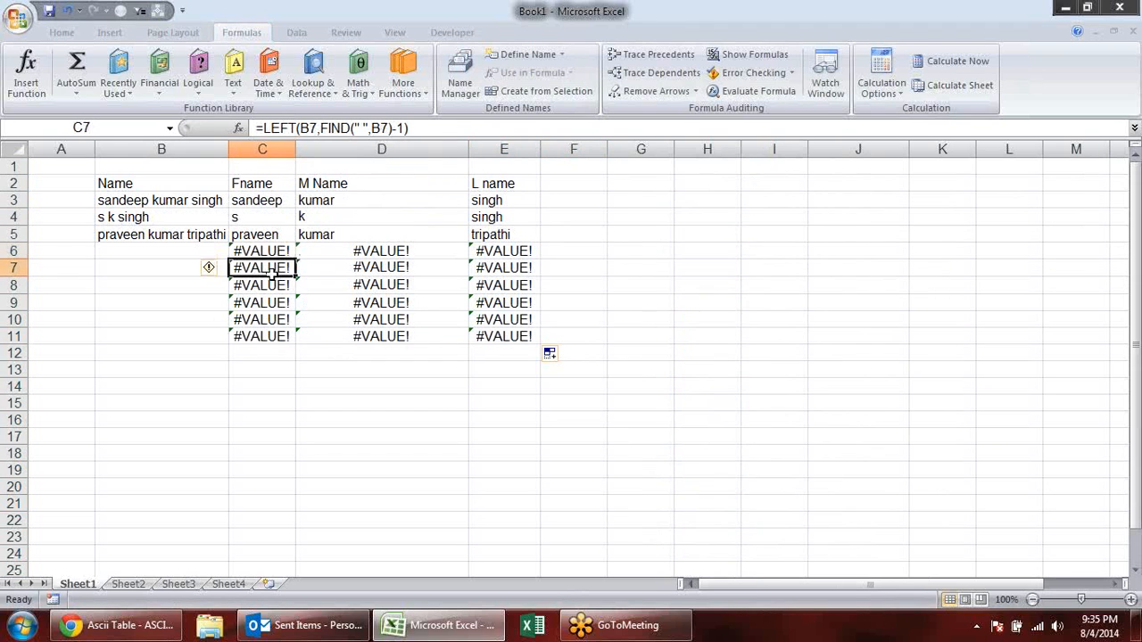
click(270, 336)
click(348, 338)
click(391, 251)
click(526, 254)
- Examine the finished first, middle and last name formulas in C3, D3 and E3, leaving them as they are
click(241, 205)
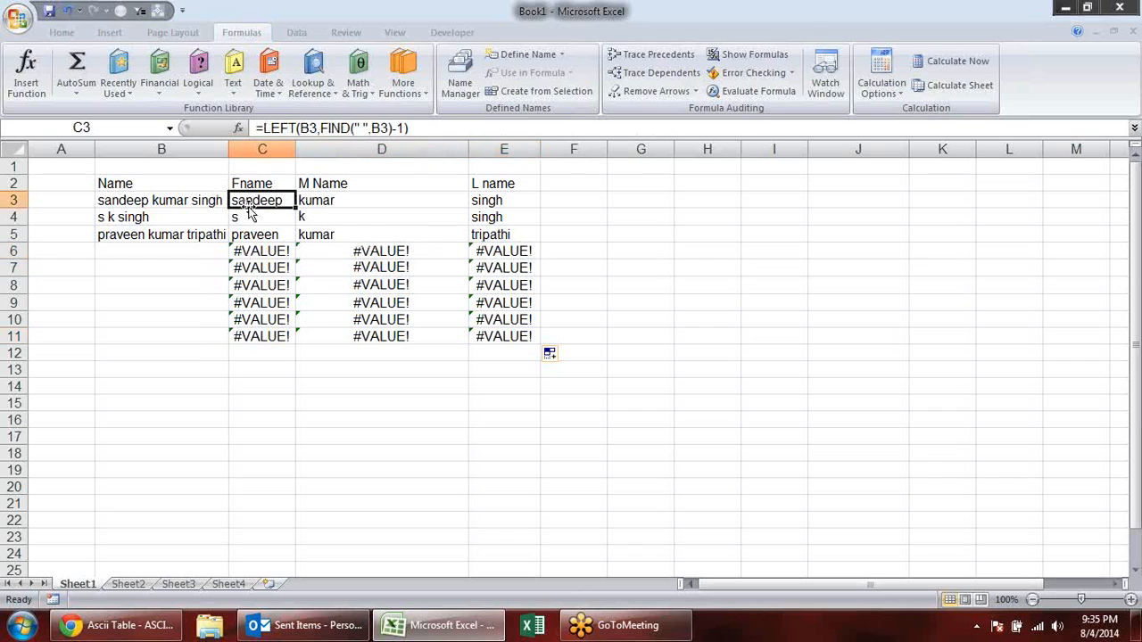
click(361, 203)
click(504, 200)
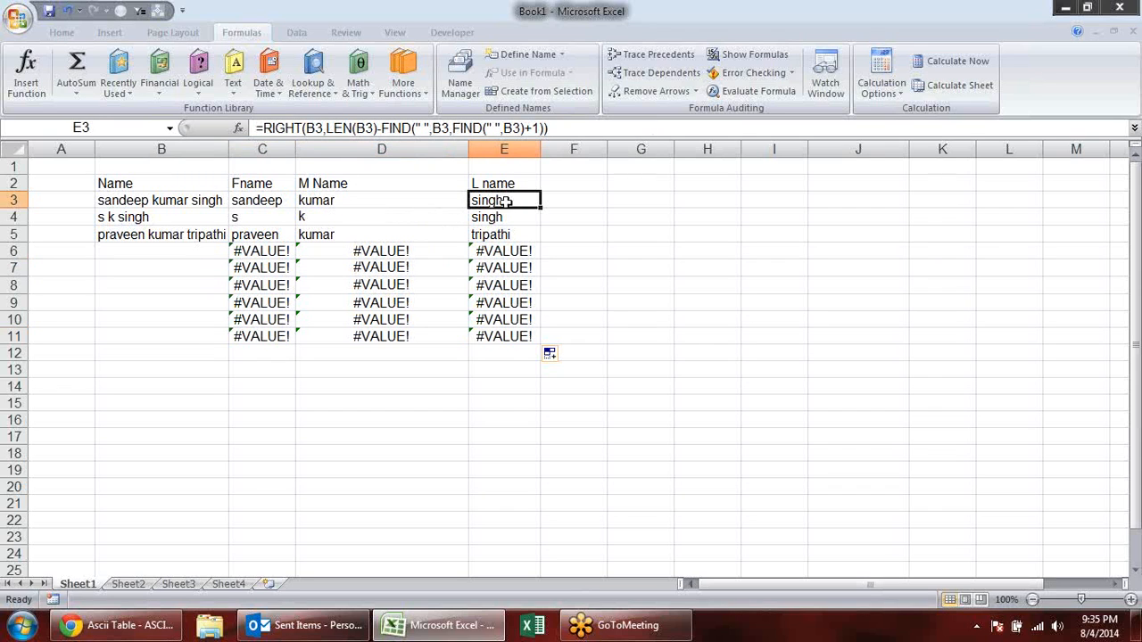
click(265, 203)
double_click(265, 202)
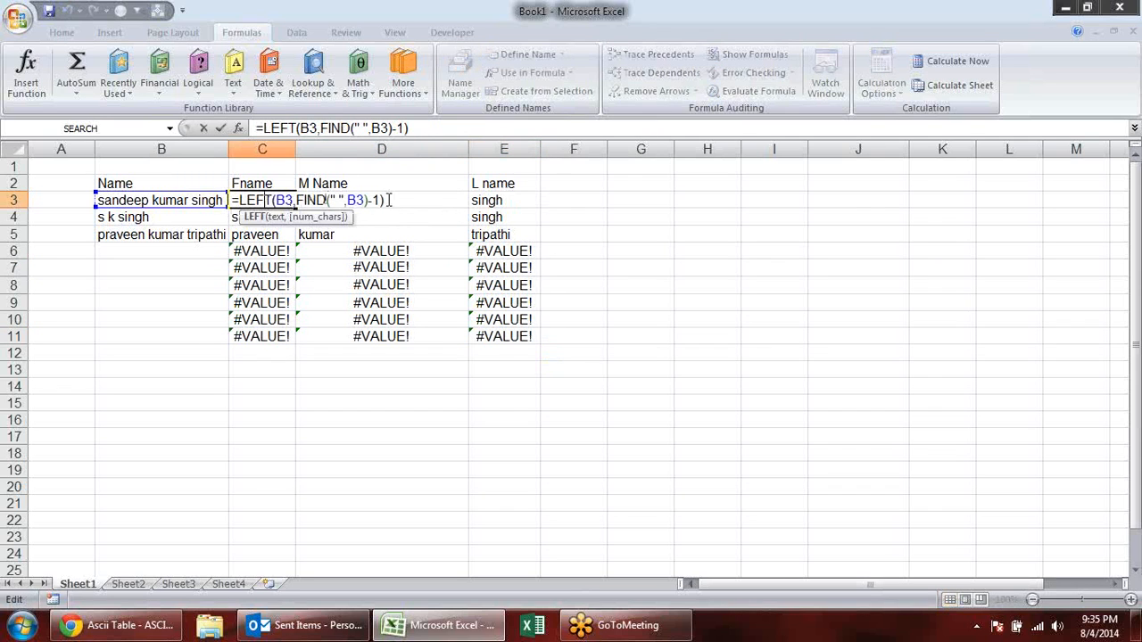
double_click(401, 201)
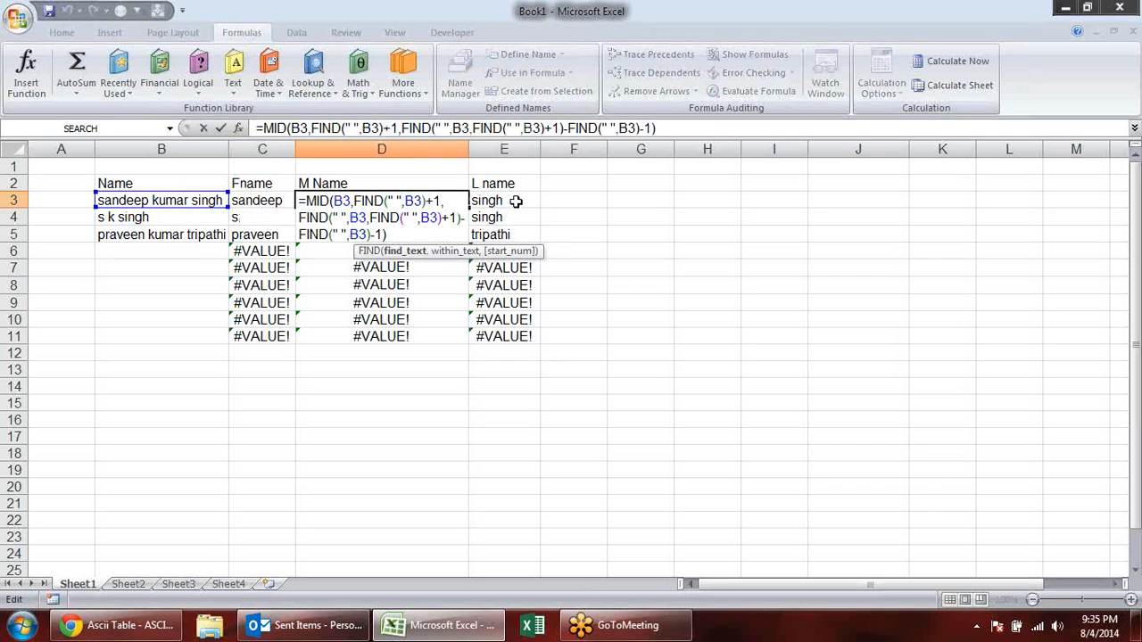
key(Escape)
double_click(515, 202)
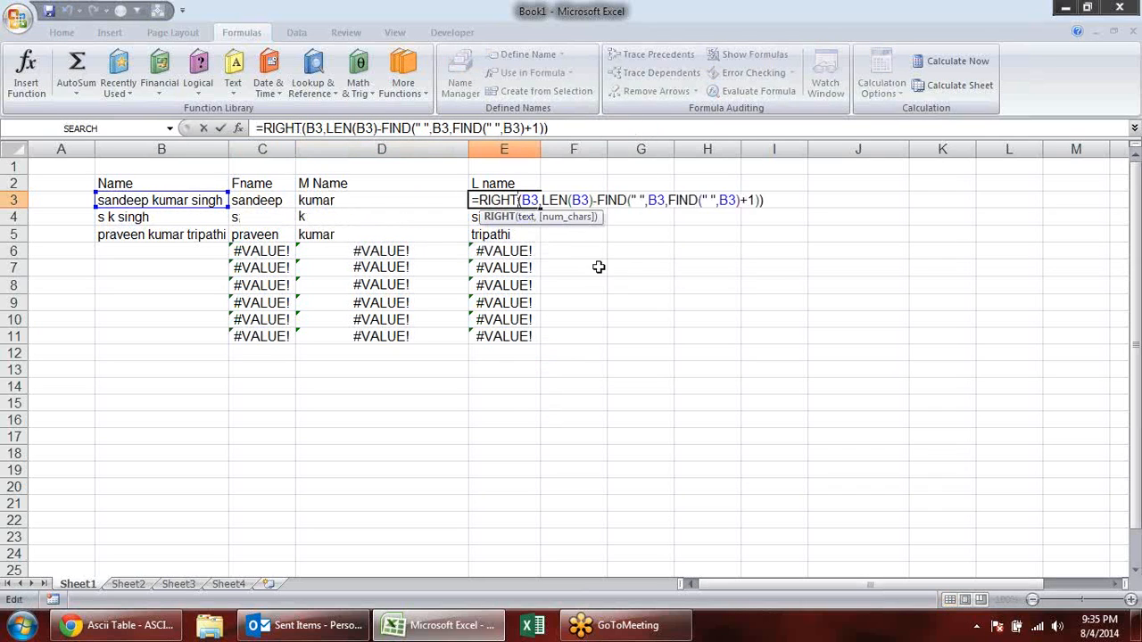
key(Escape)
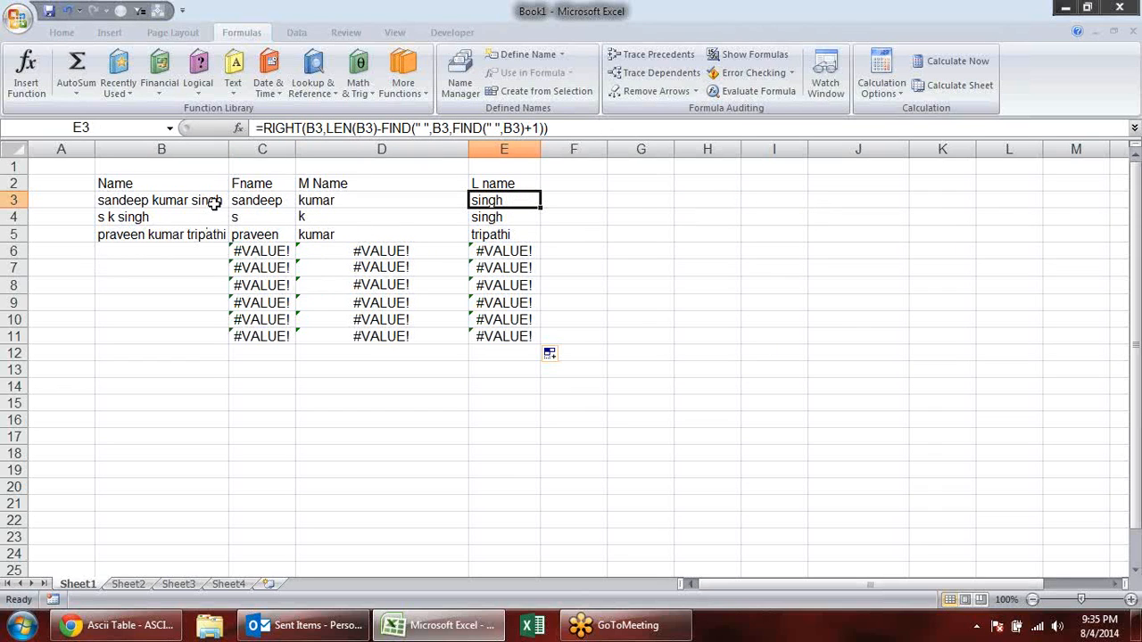
click(178, 249)
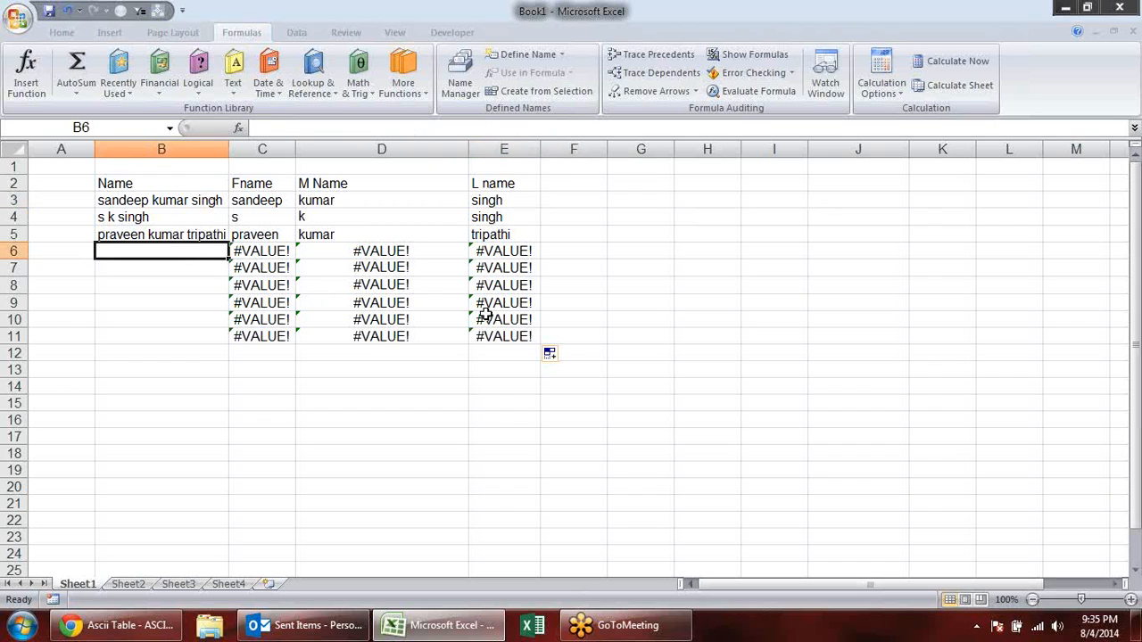
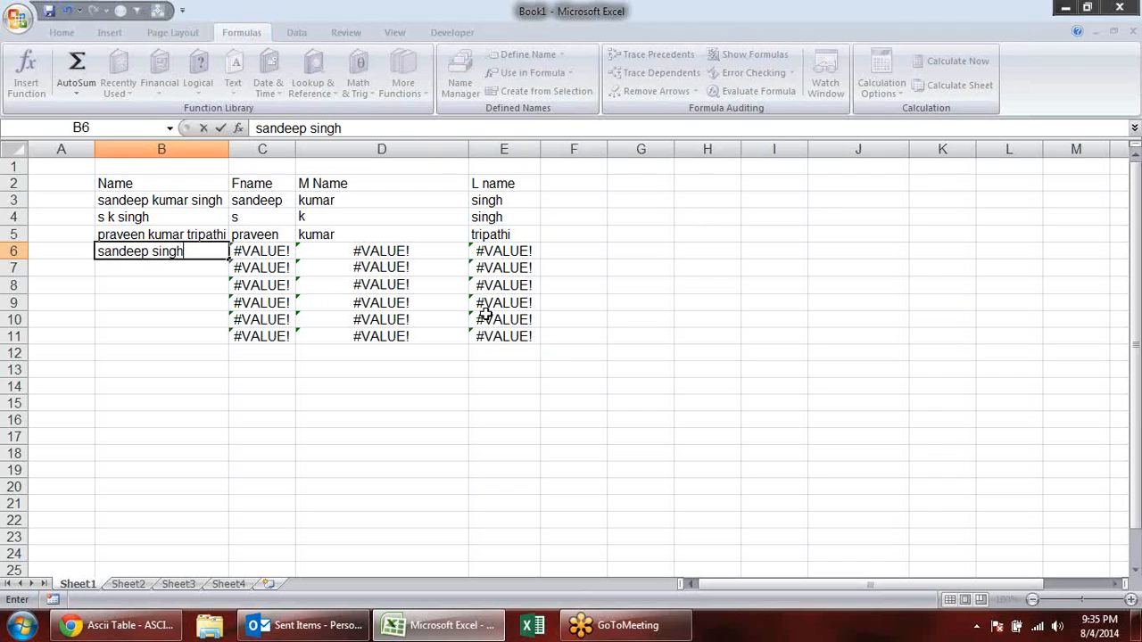
- Enter a full name consisting of only a first name and a last name in B6
key(Return)
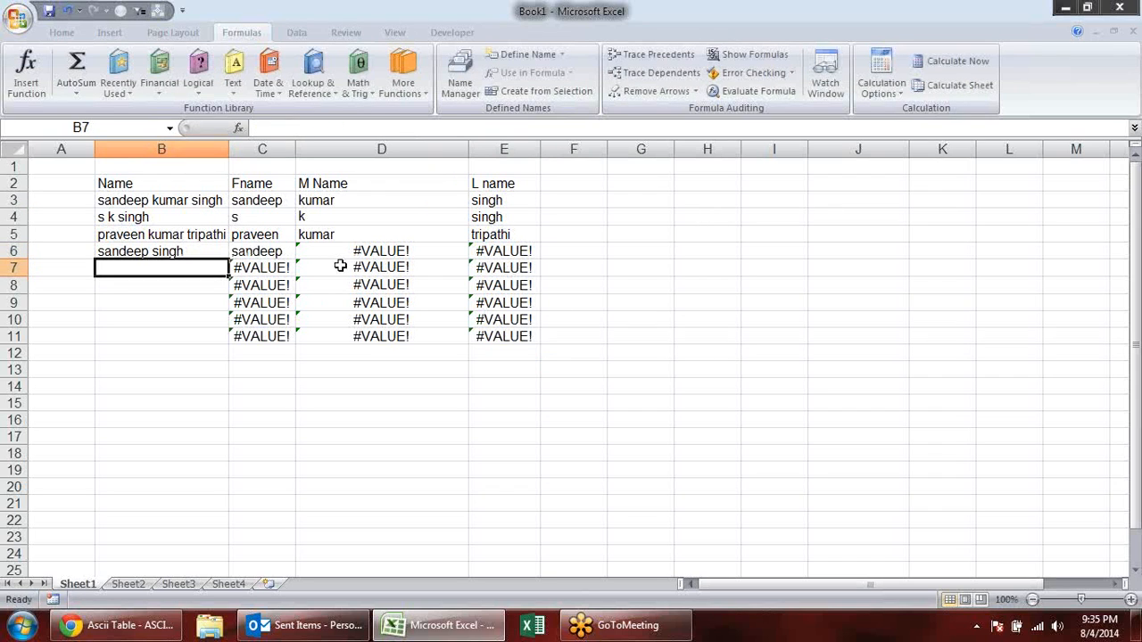
- Inspect the first, middle and last name formulas in C6, D6 and E6 for the two-part name
double_click(287, 252)
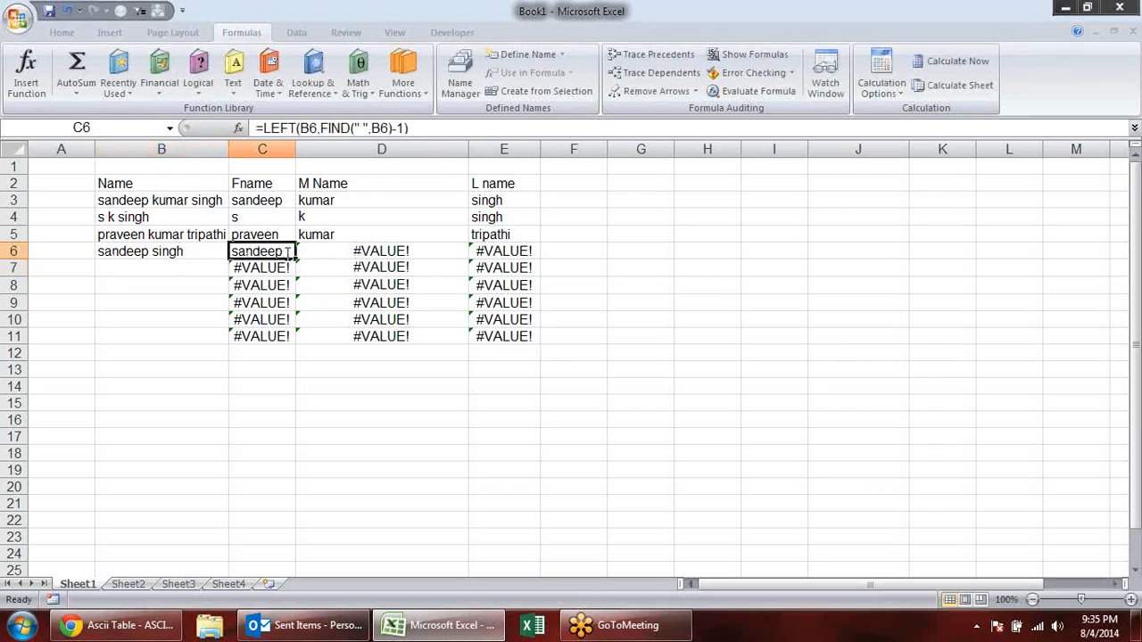
click(445, 252)
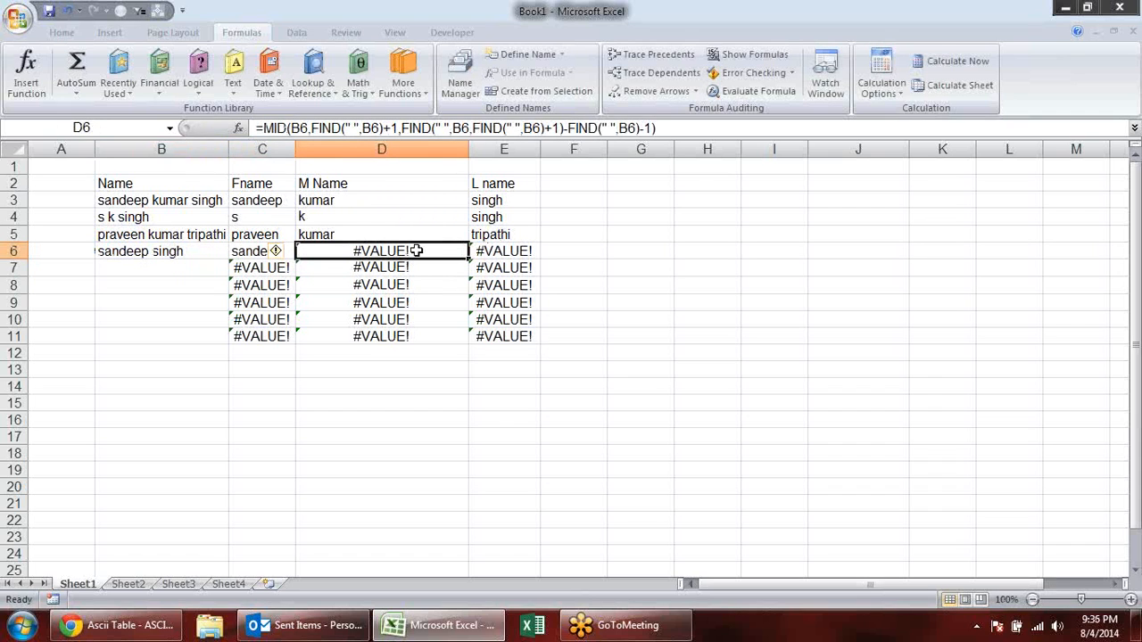
click(508, 256)
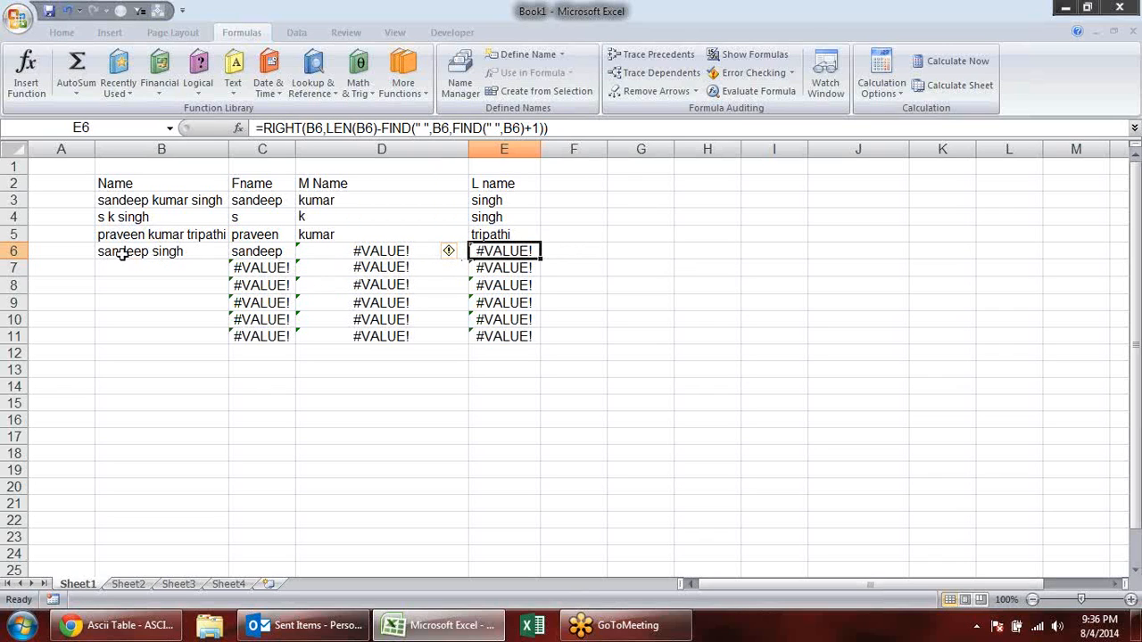
- Wrap D6's MID formula in IFERROR with an empty string "" as the error value
click(344, 252)
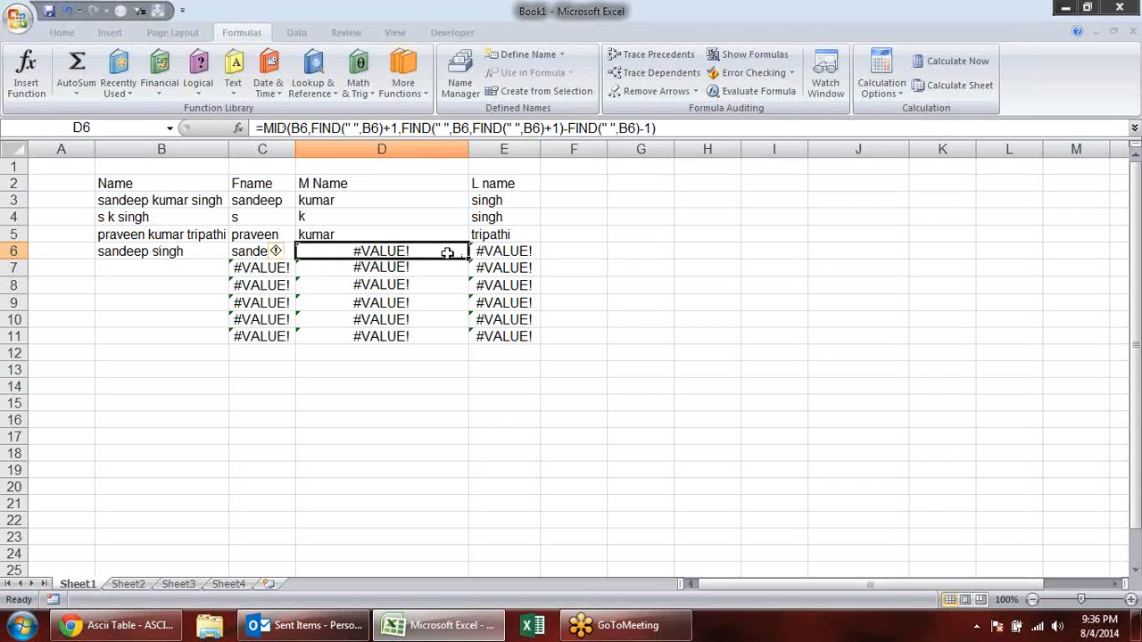
double_click(301, 253)
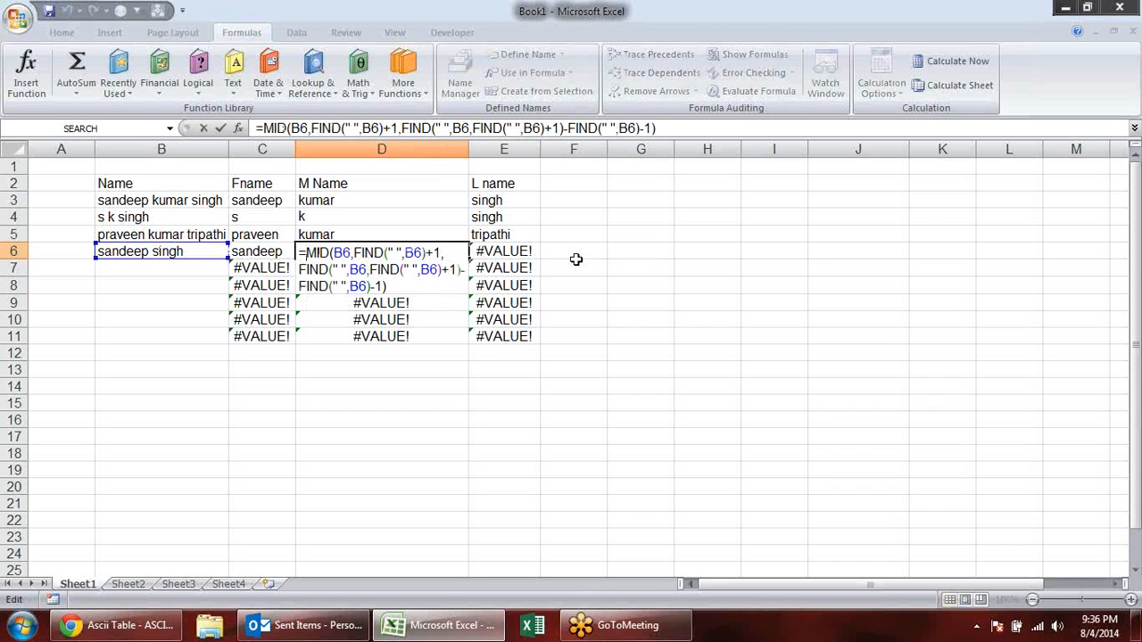
text(if)
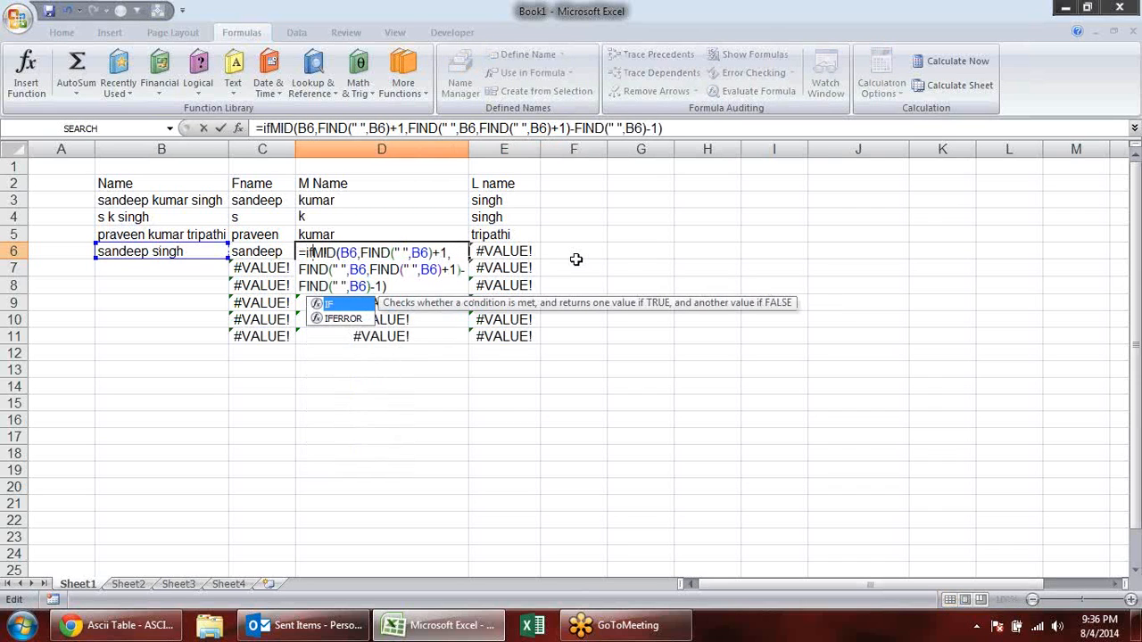
text(error()
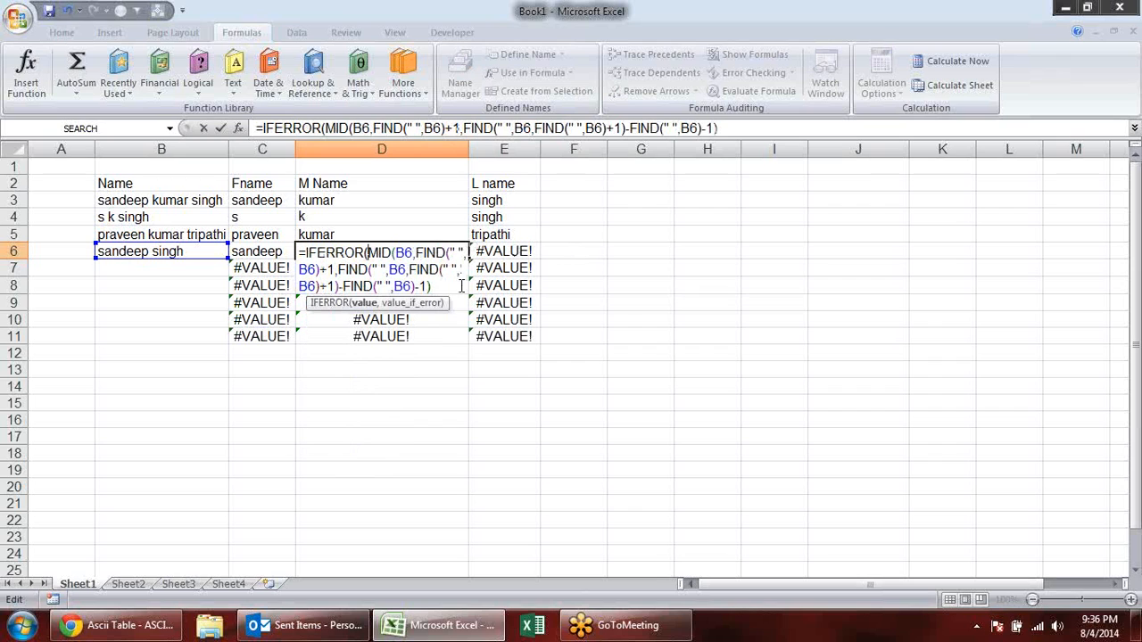
click(367, 304)
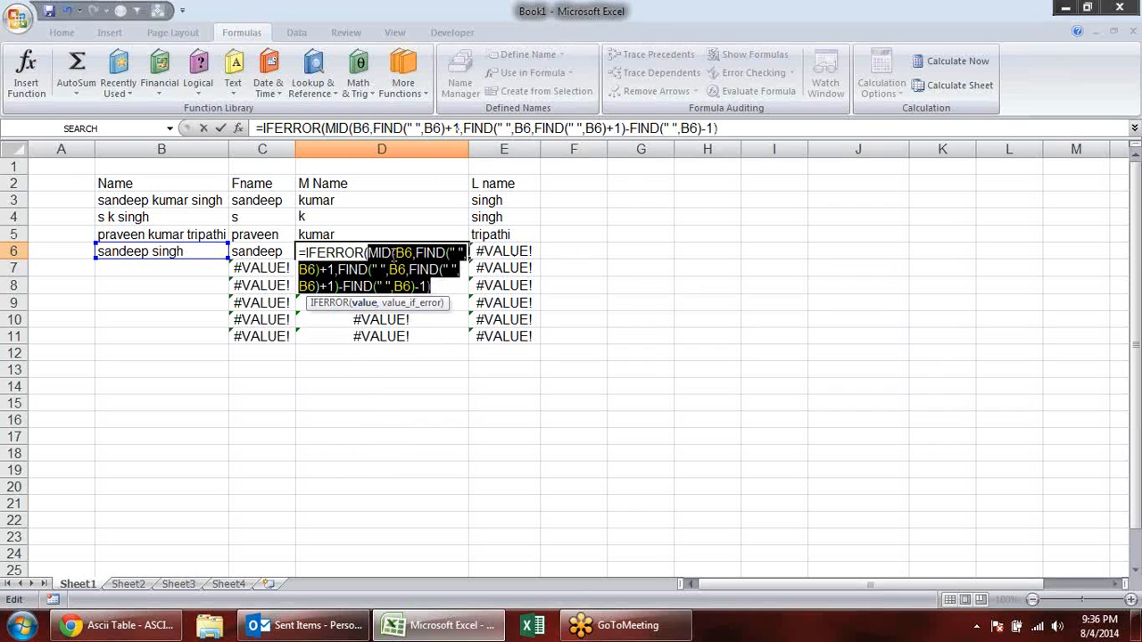
click(441, 286)
text(,)
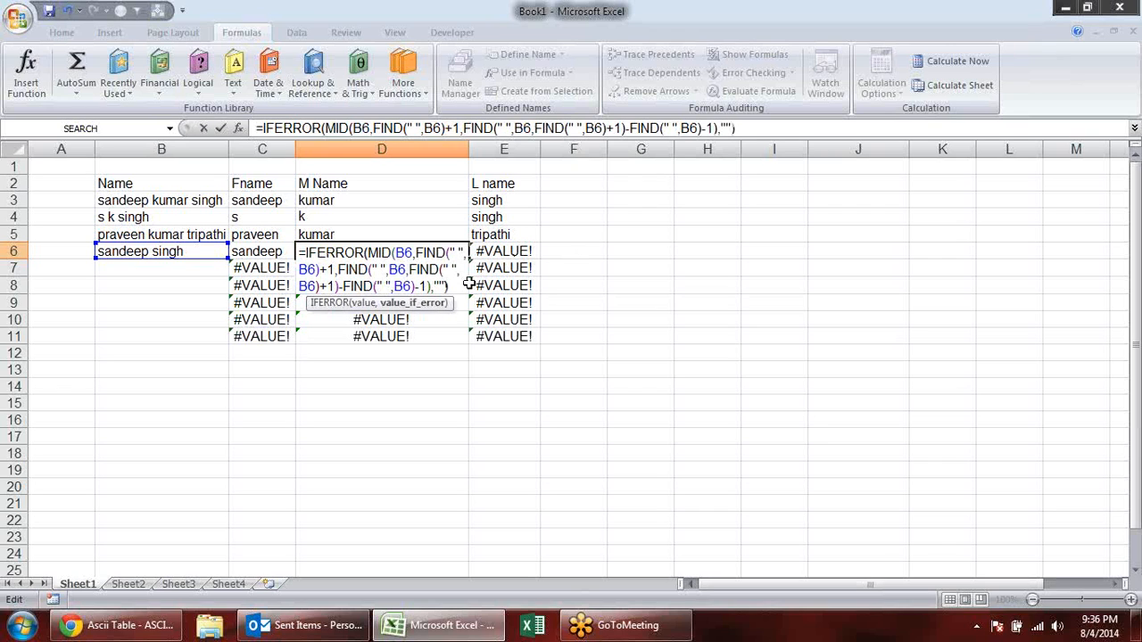
key(Return)
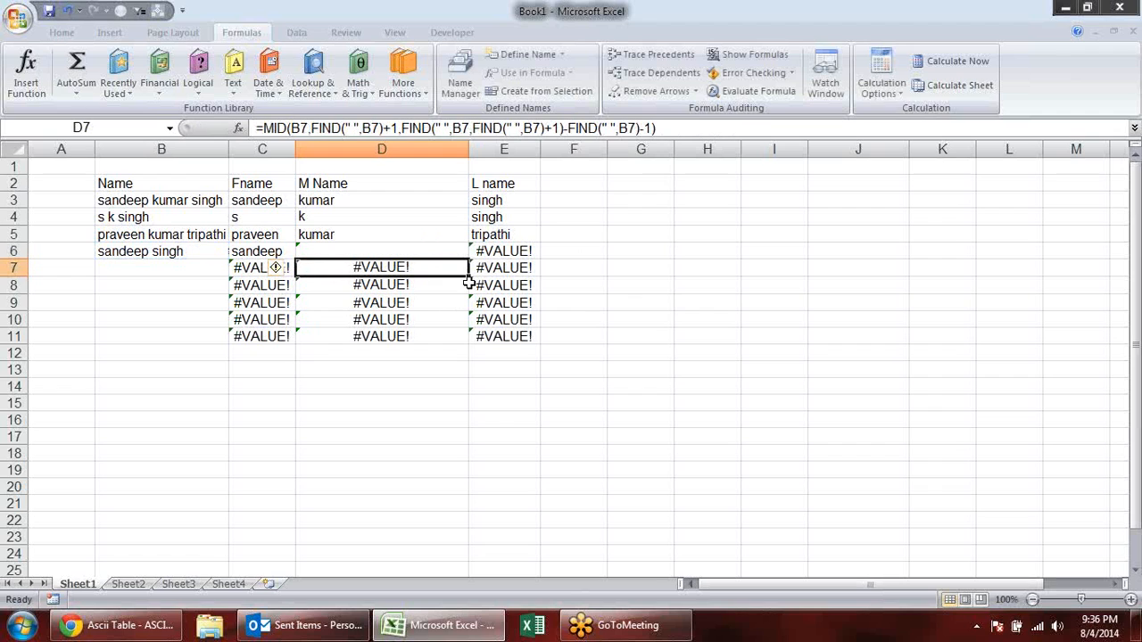
click(367, 249)
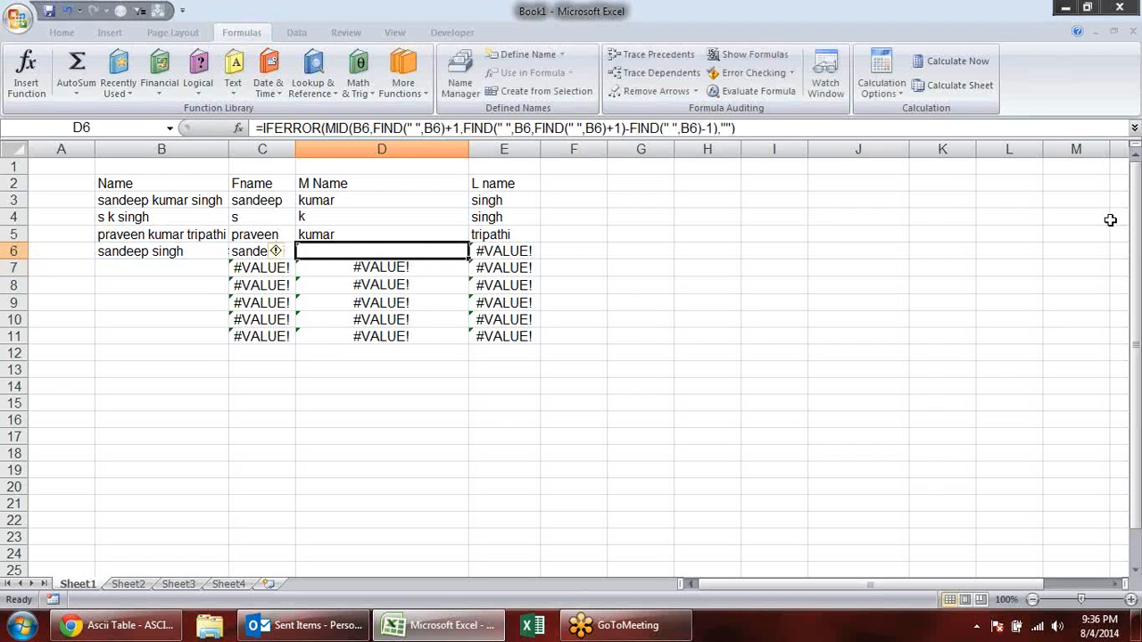
- Wrap E6's RIGHT formula in IFERROR, making the existing formula its value argument
click(521, 249)
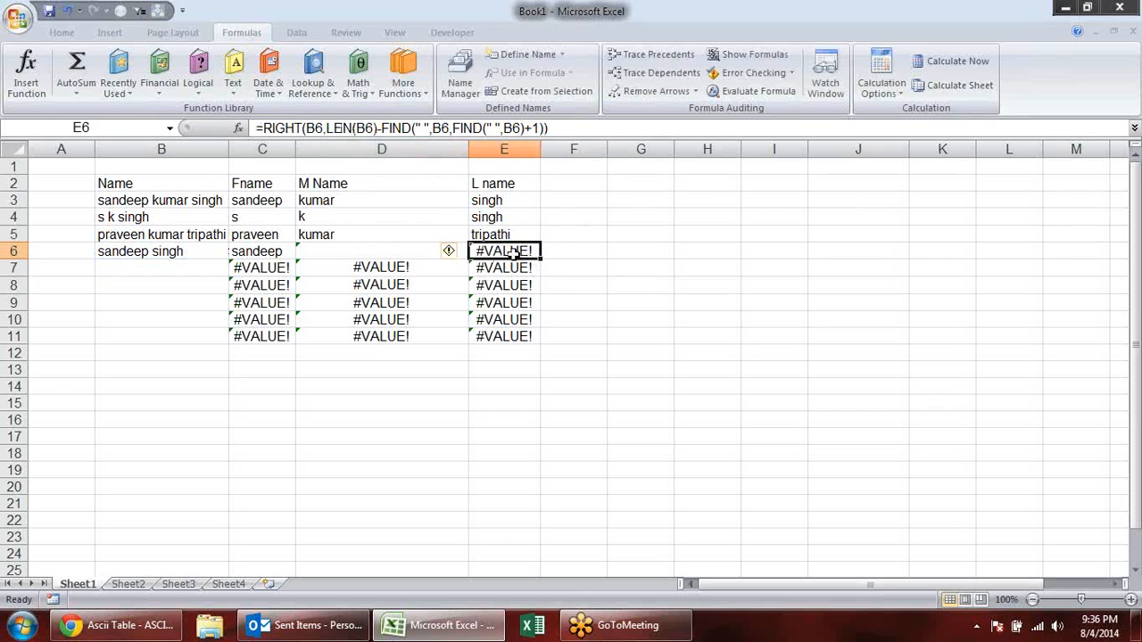
click(260, 131)
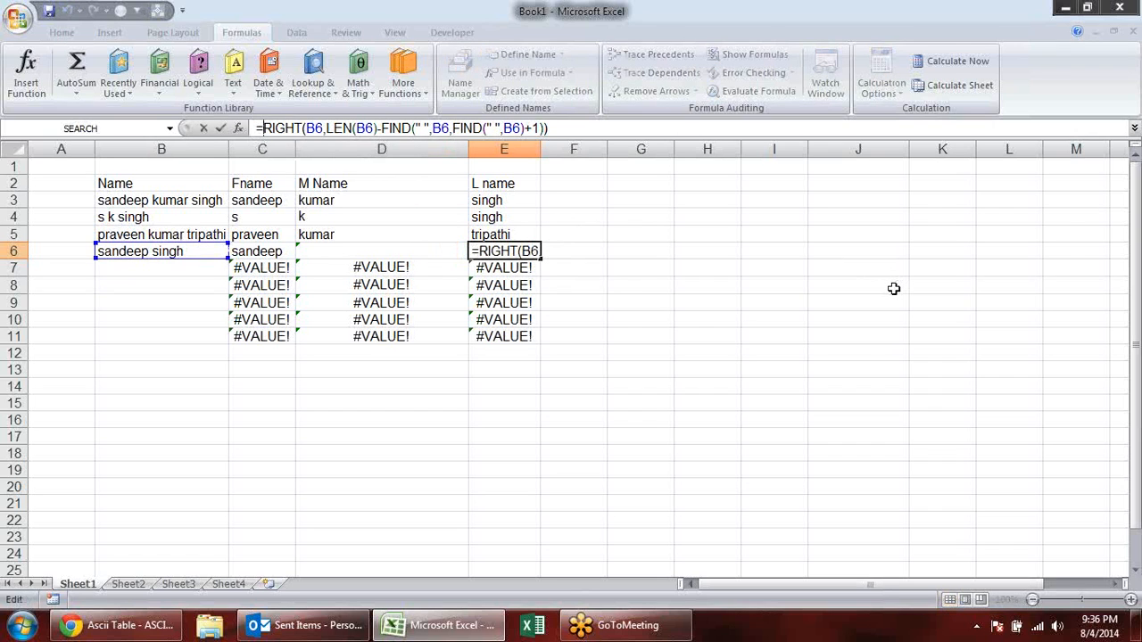
text(IF()
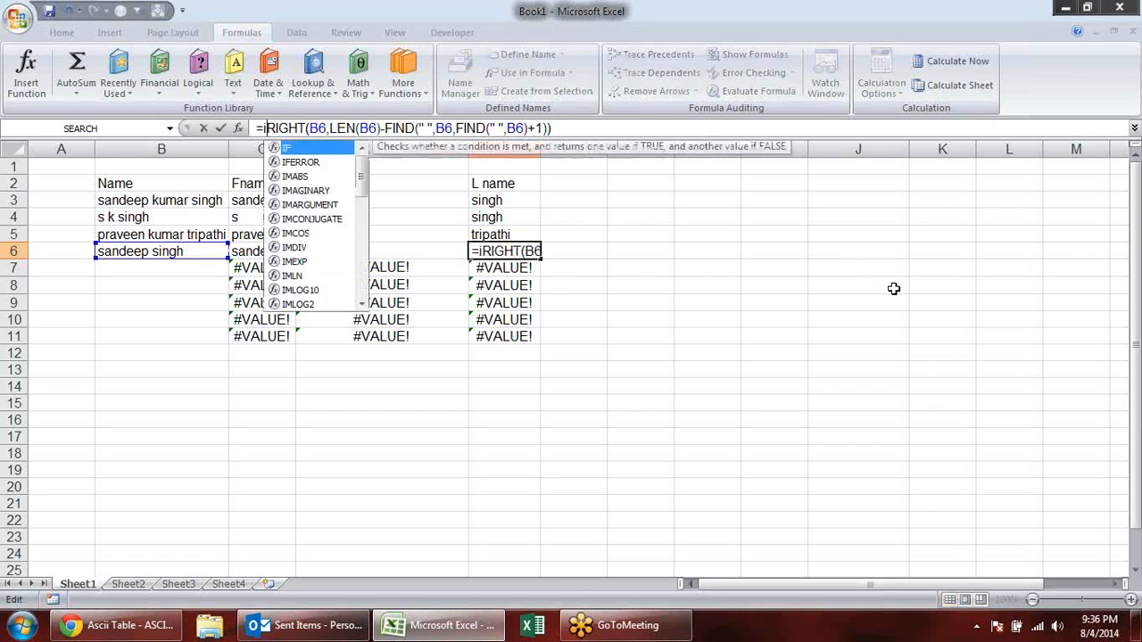
key(BackSpace)
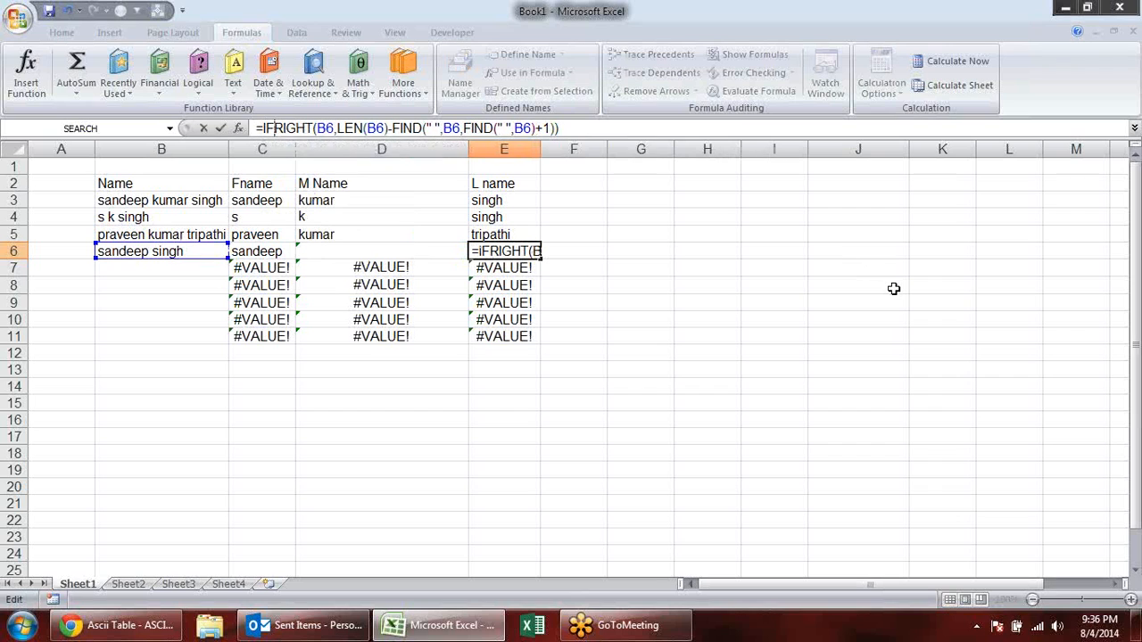
key(Down)
key(Tab)
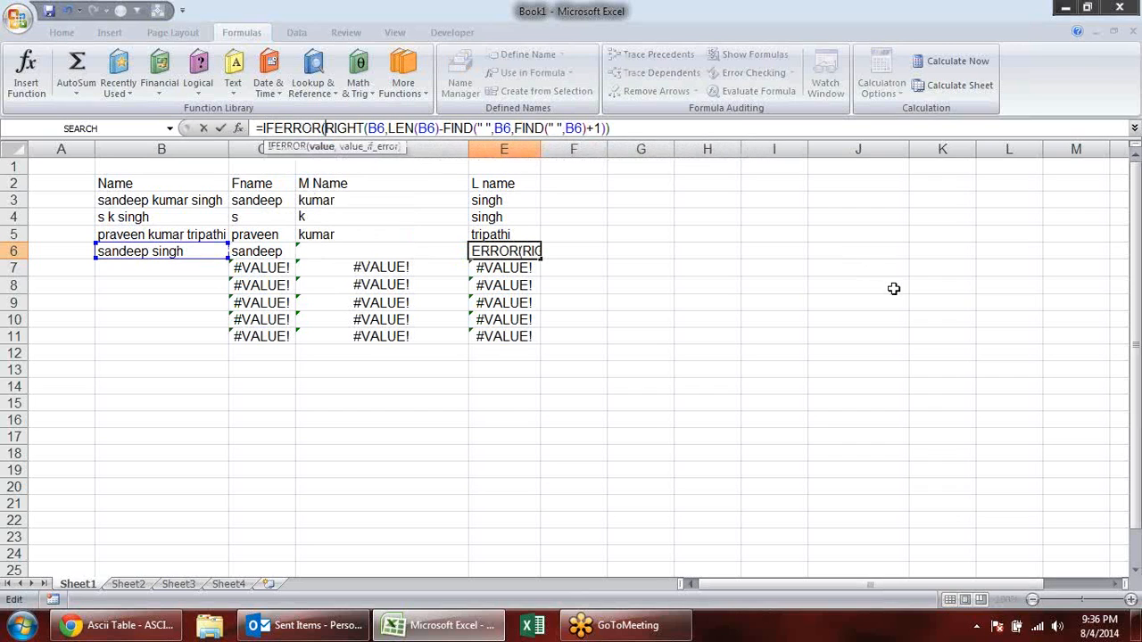
click(678, 126)
text(,)
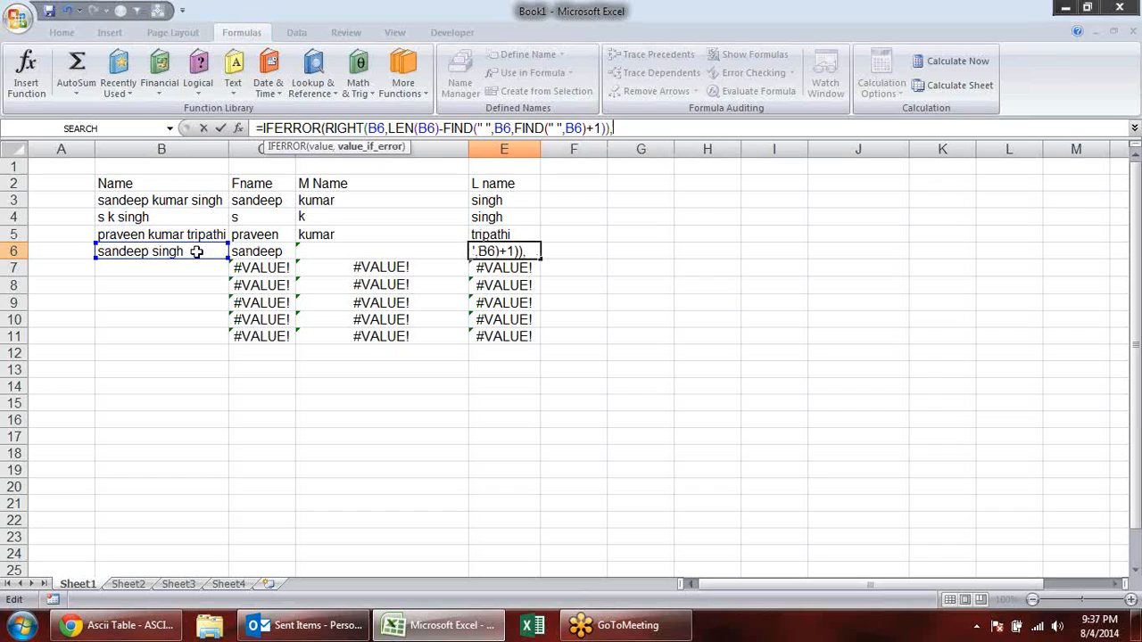
- Add a RIGHT function on B6 as the IFERROR fallback in E6, beginning its character count with LEN(B6)
text(righ)
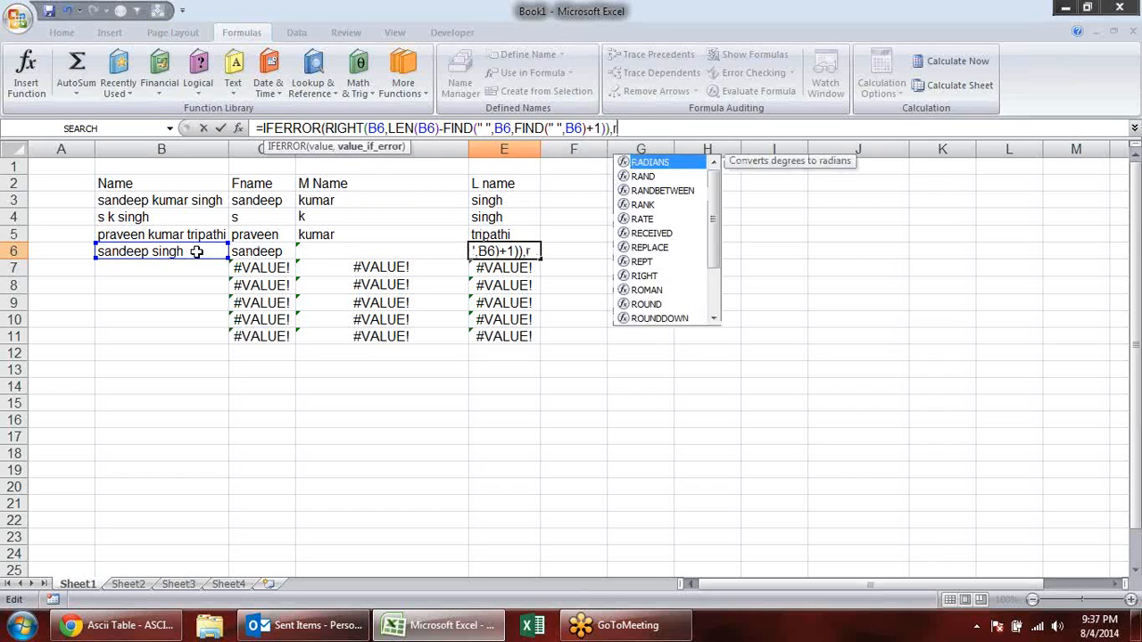
key(Tab)
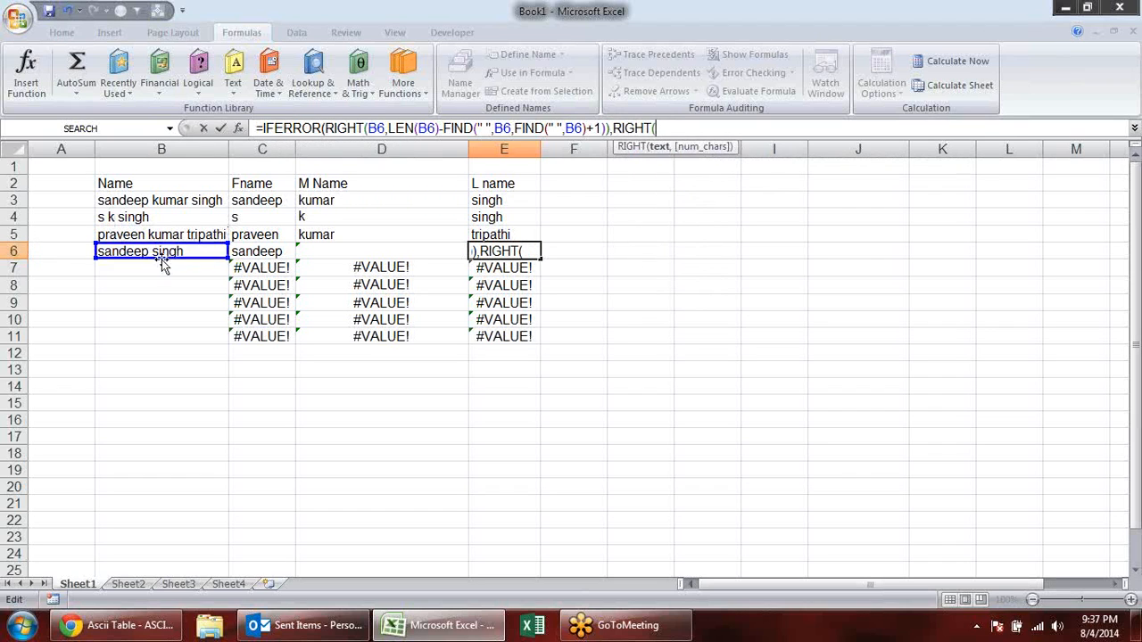
click(160, 251)
text(,)
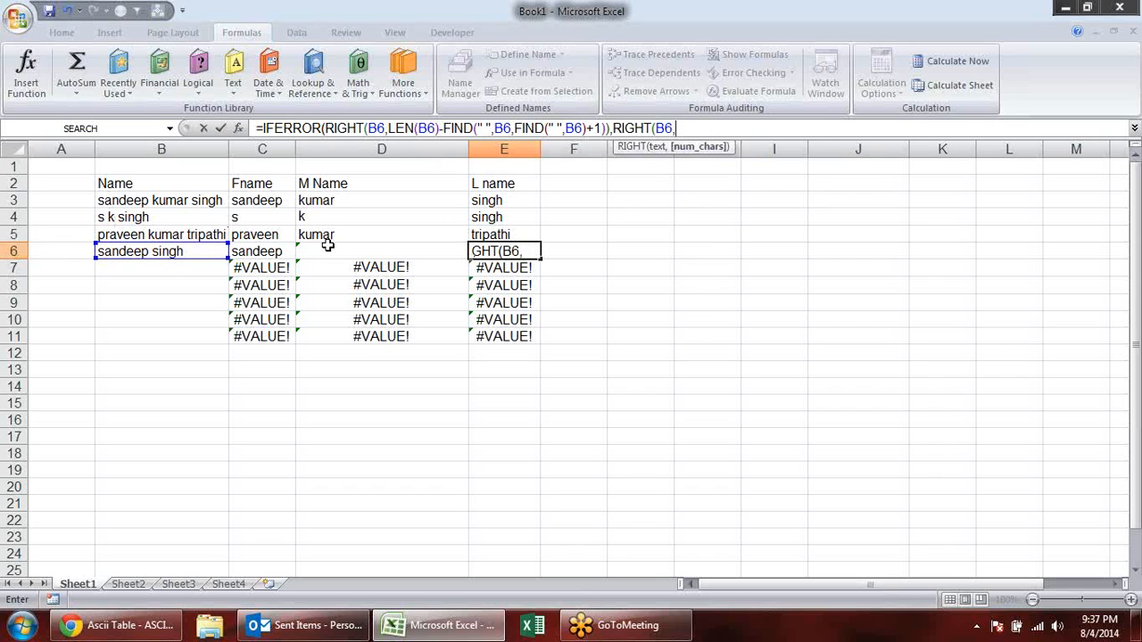
text(len)
key(Tab)
click(169, 251)
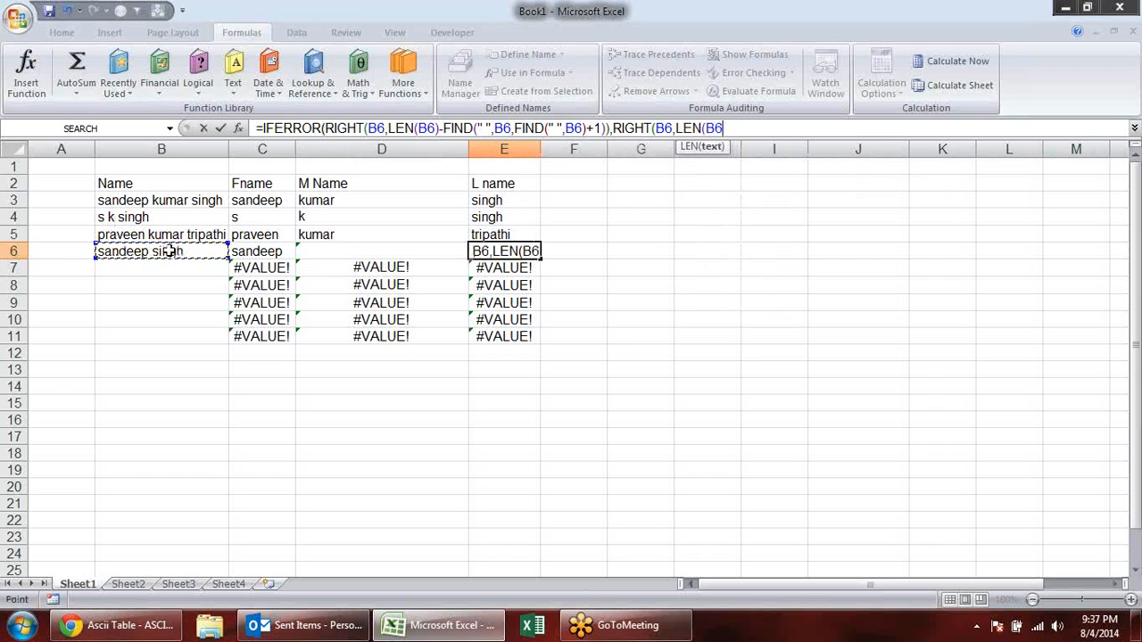
text())
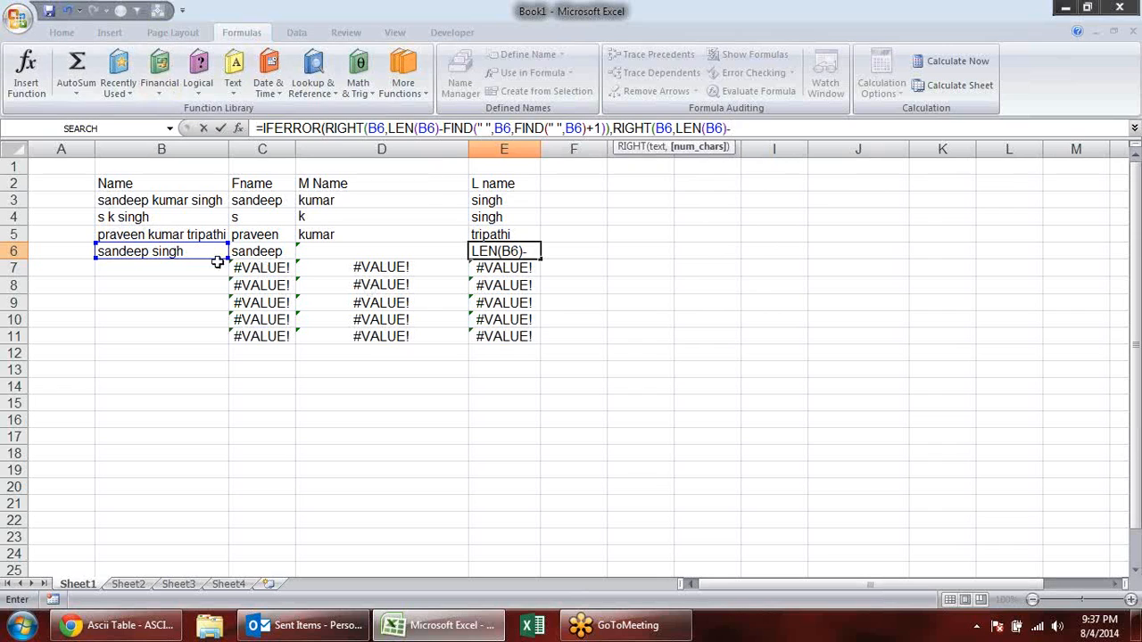
- Complete E6's fallback by subtracting FIND(" ",B6) from LEN(B6), and enter the formula
text(-FIND()
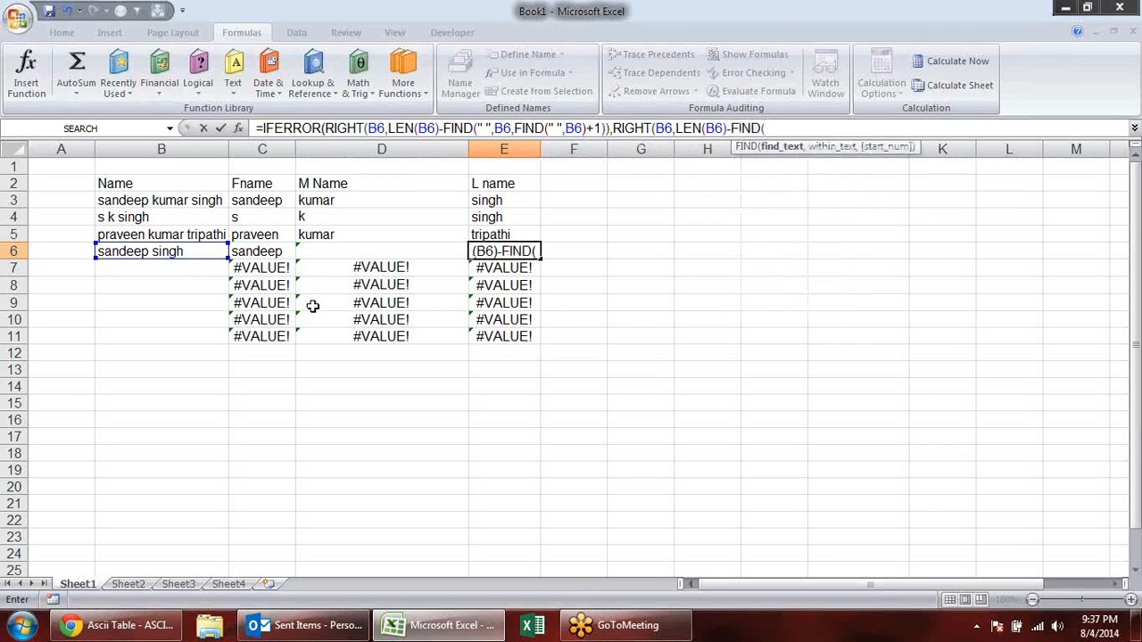
text(" " )
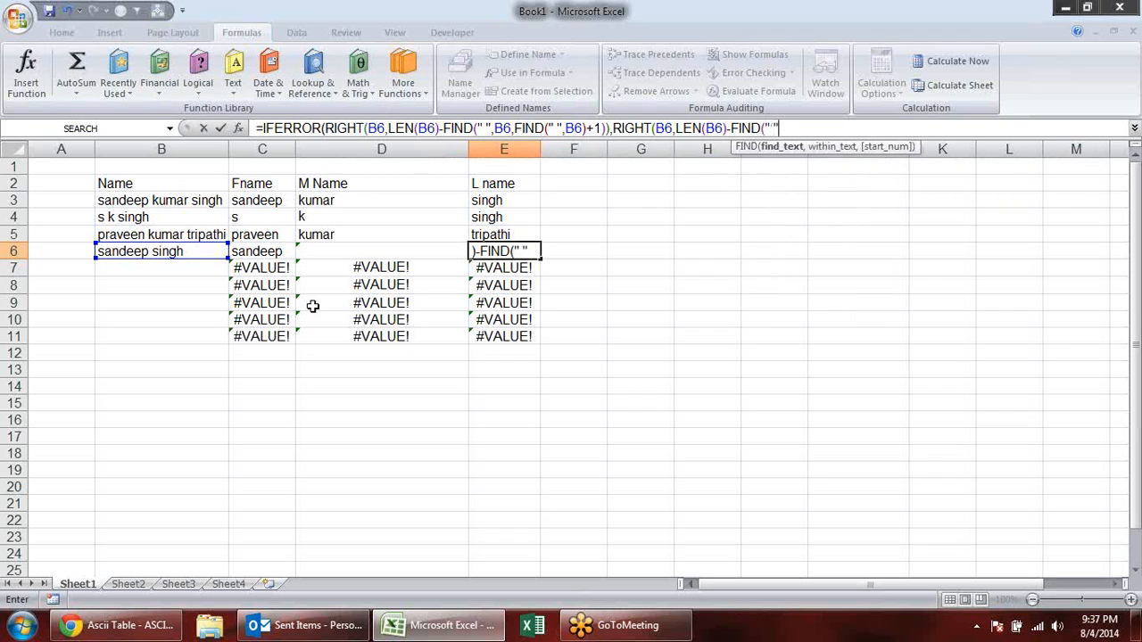
text(",)
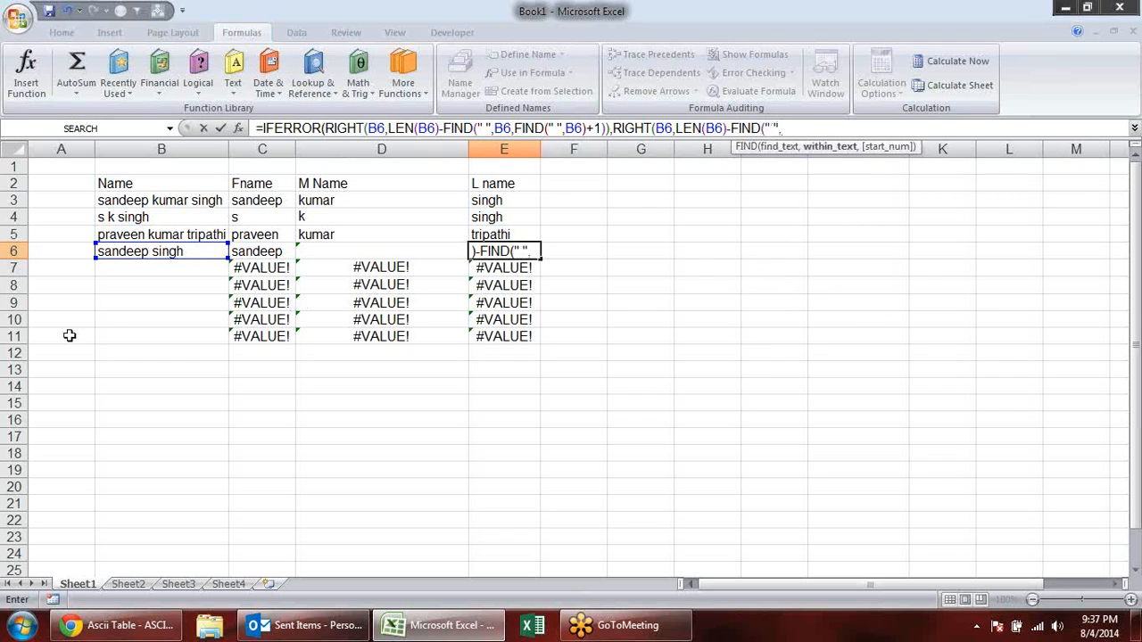
click(153, 256)
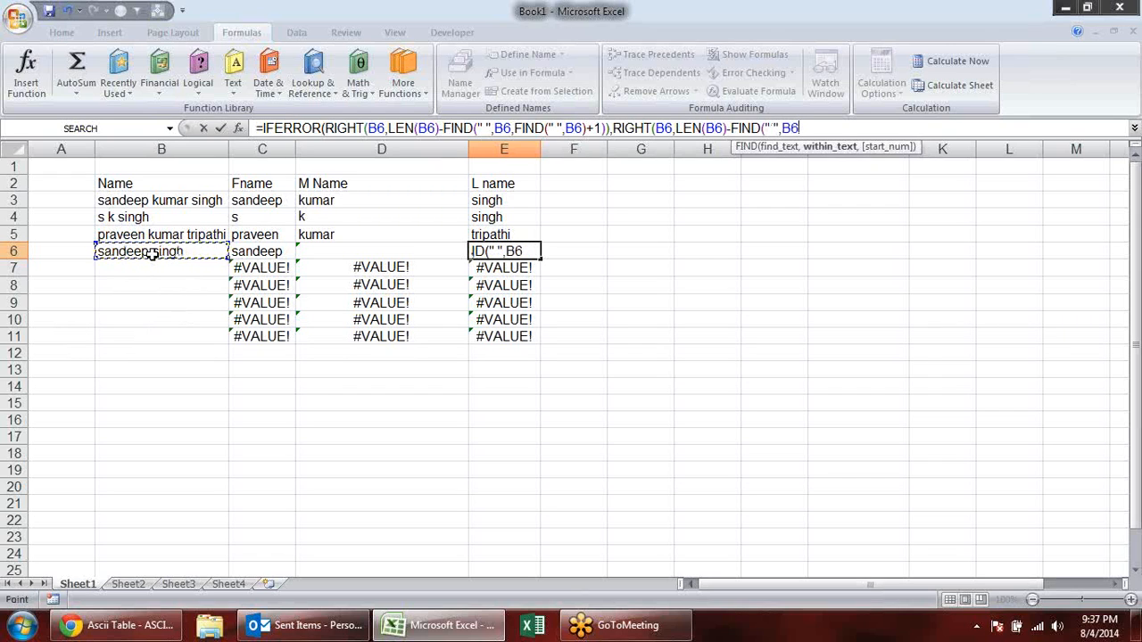
text(,)
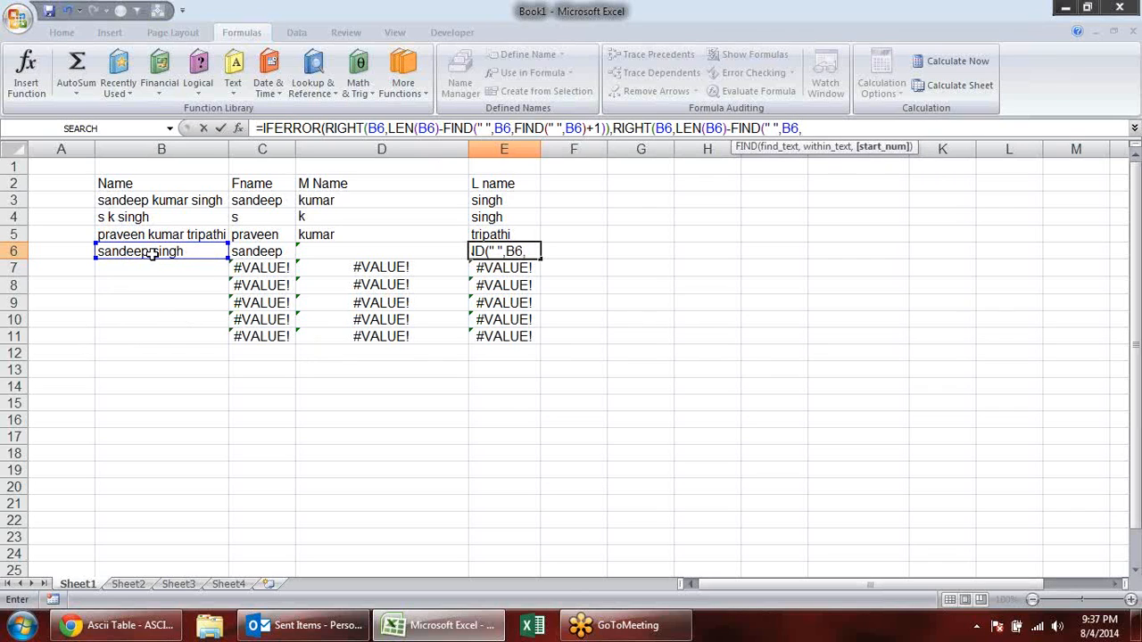
key(BackSpace)
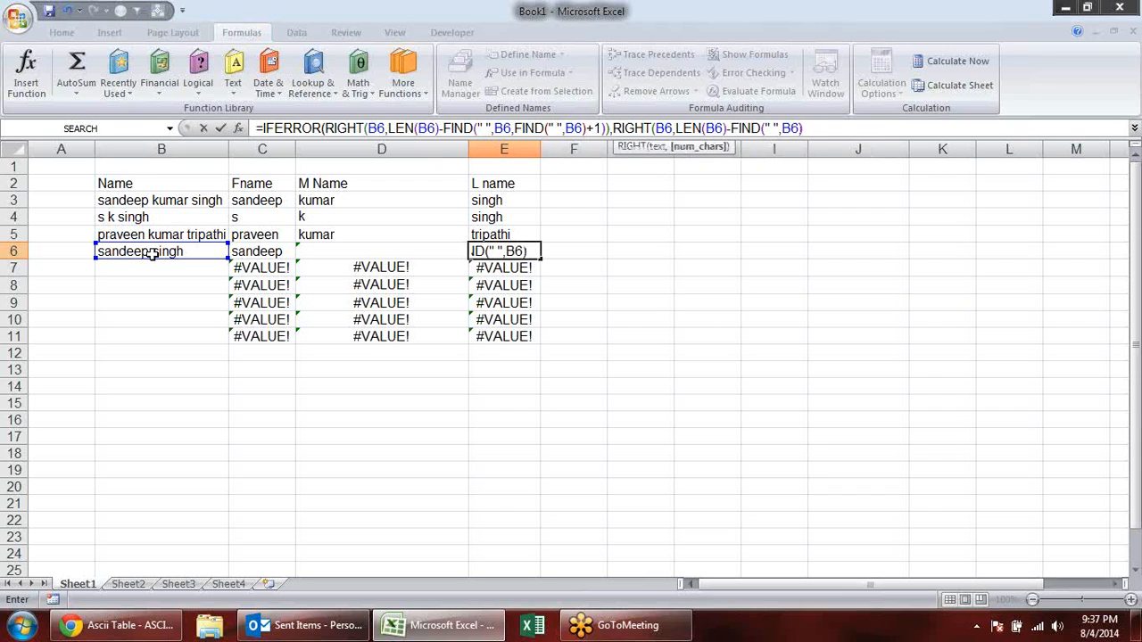
key(Return)
key(Return)
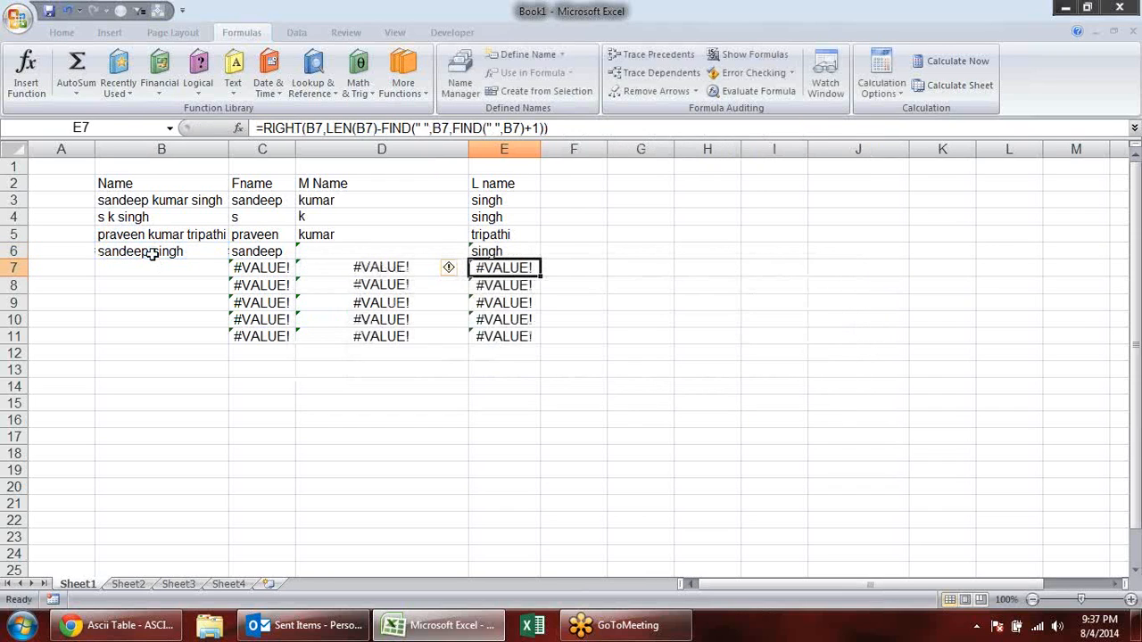
- Review the complete IFERROR last name formula in E6, leaving it as it is
click(563, 275)
double_click(528, 251)
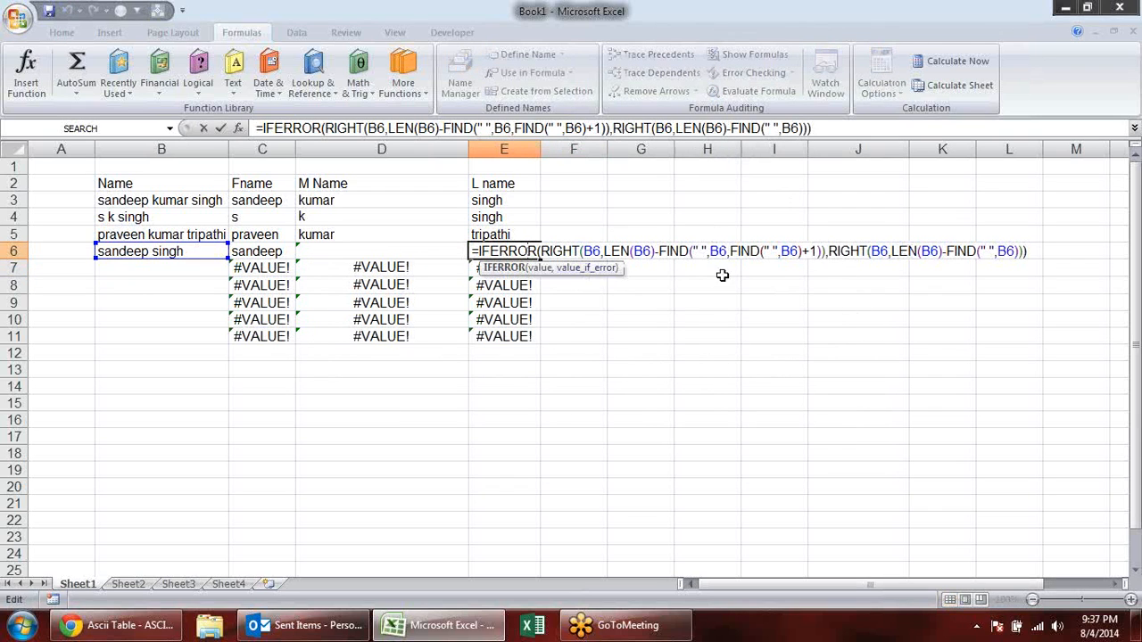
key(Escape)
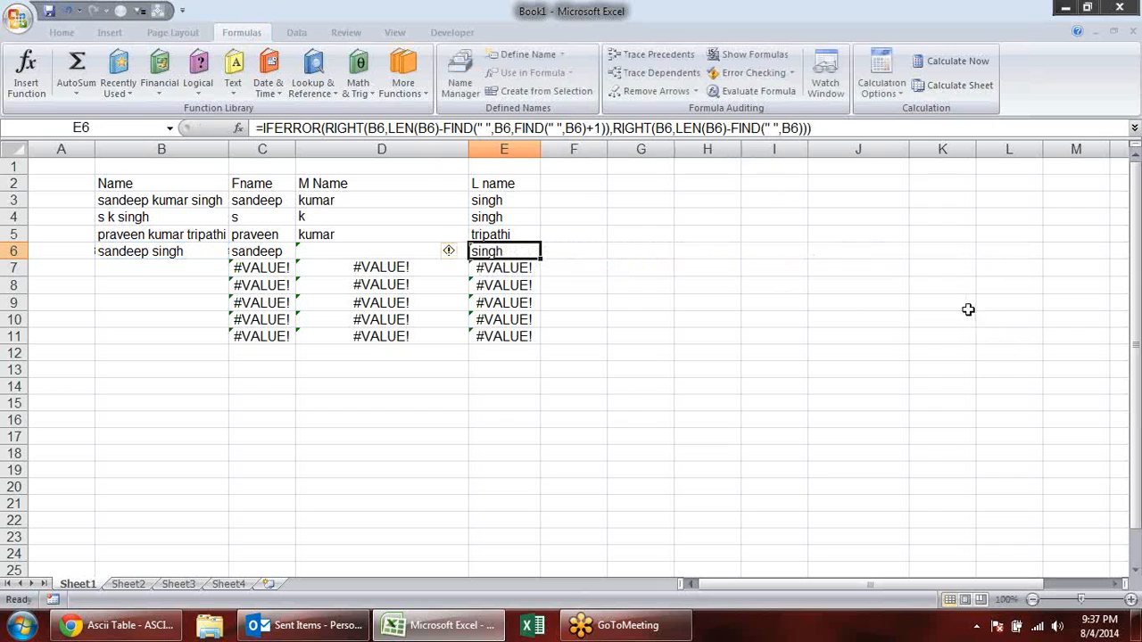
- Replace the name in B6 with a three-part name made of two initials and a surname
click(130, 249)
key(BackSpace)
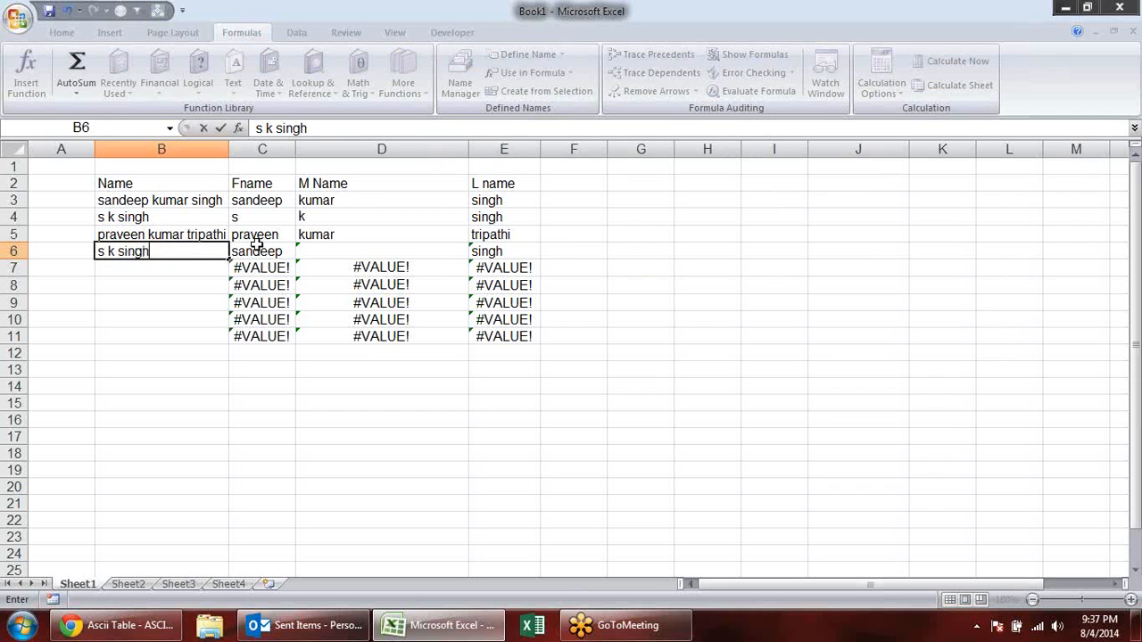
key(Return)
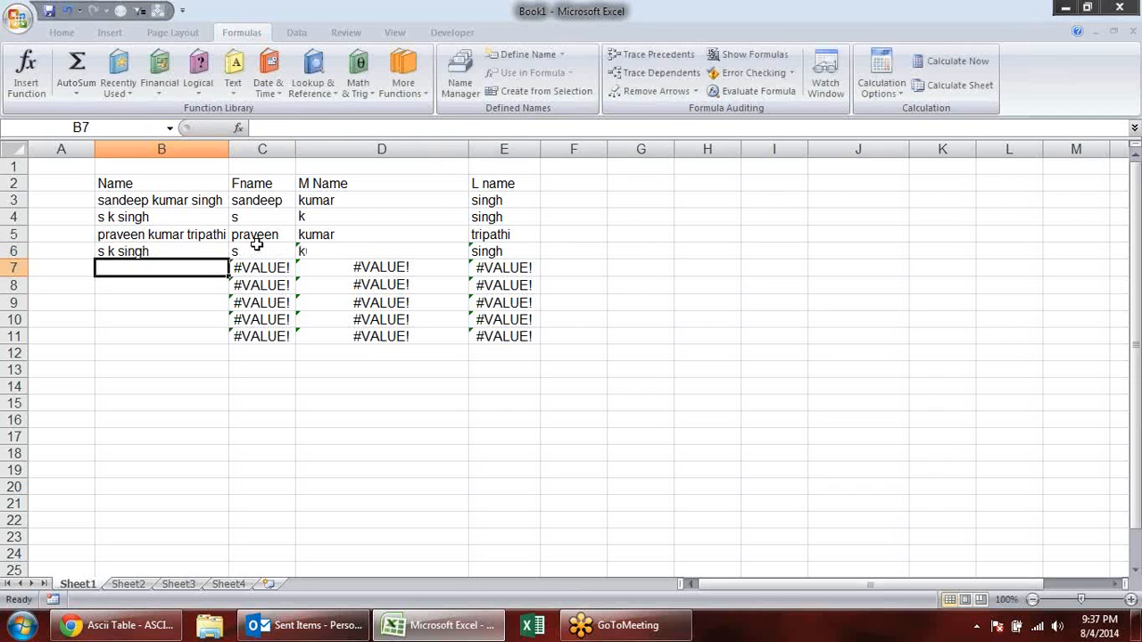
- Replace the name in B6 with a two-part name made of a first name and a surname
click(185, 249)
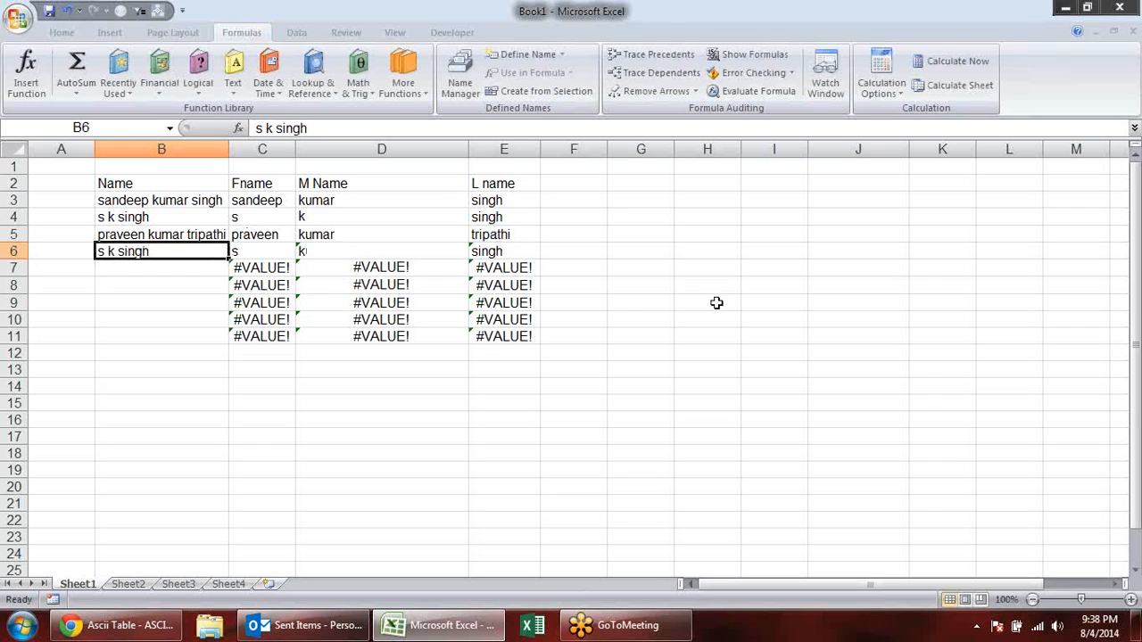
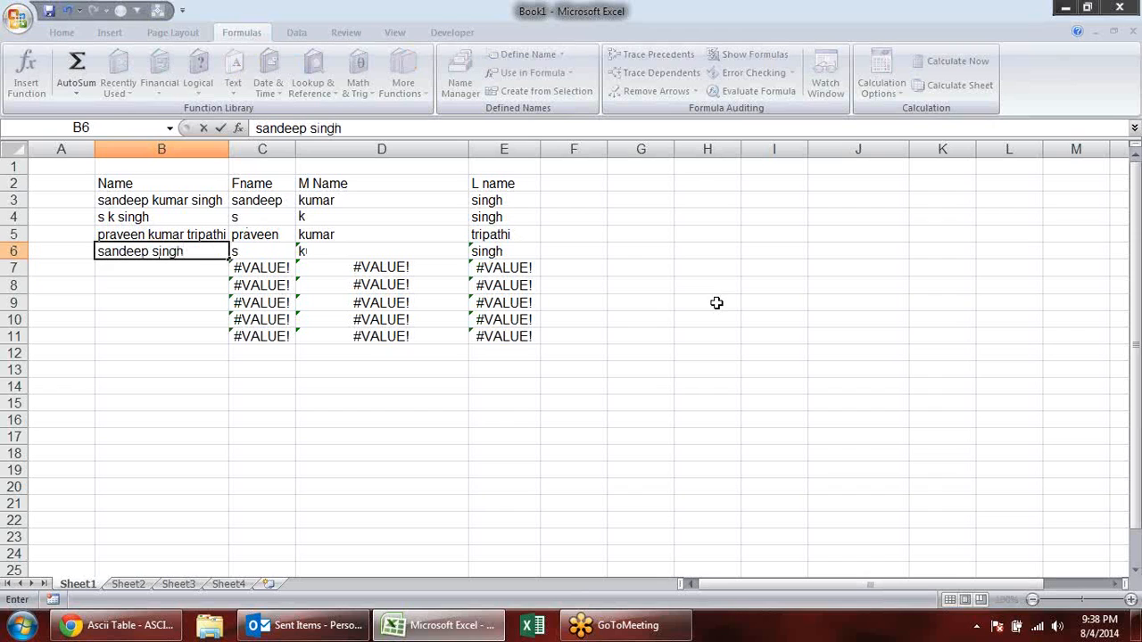
key(Return)
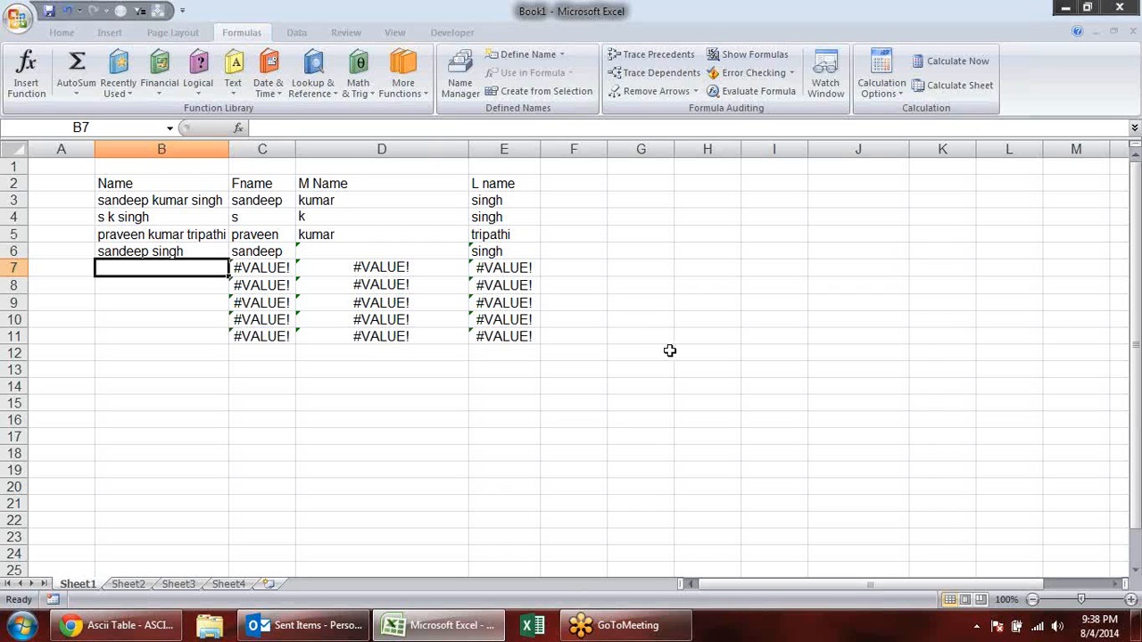
- Enter a single first name in B7, without the middle name and surname suggested by autocomplete
text(prav)
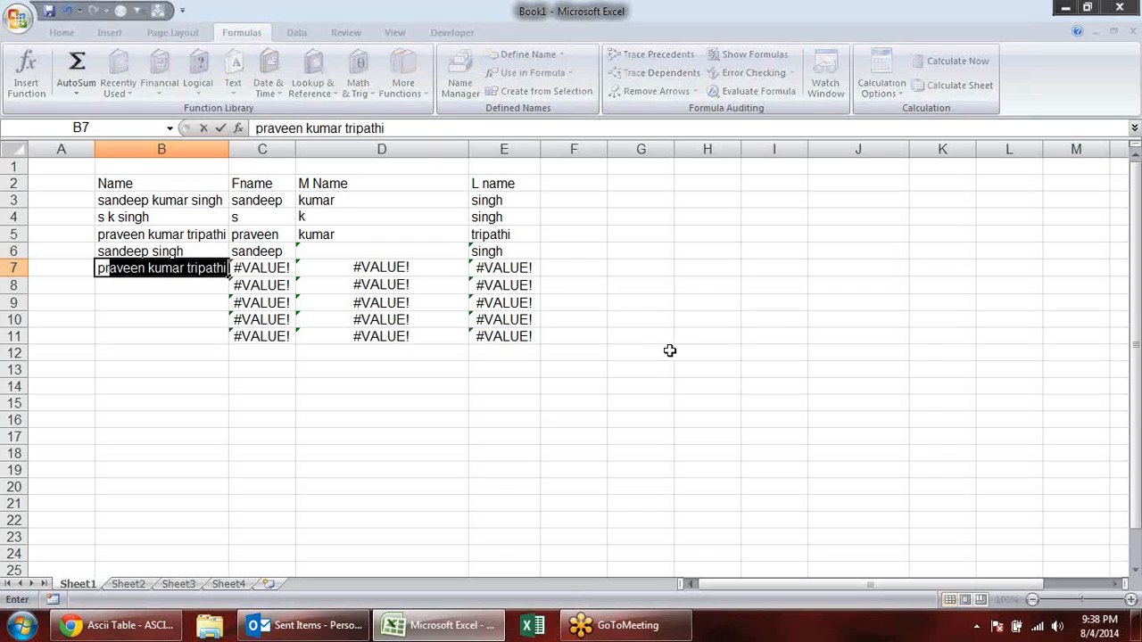
text(een)
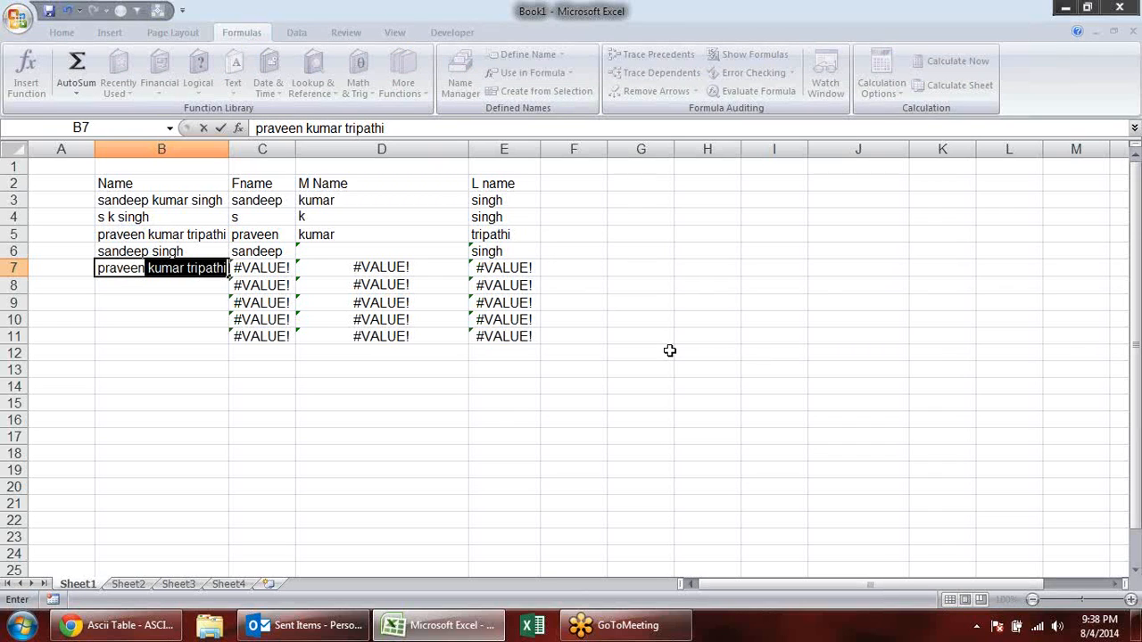
key(Delete)
key(Return)
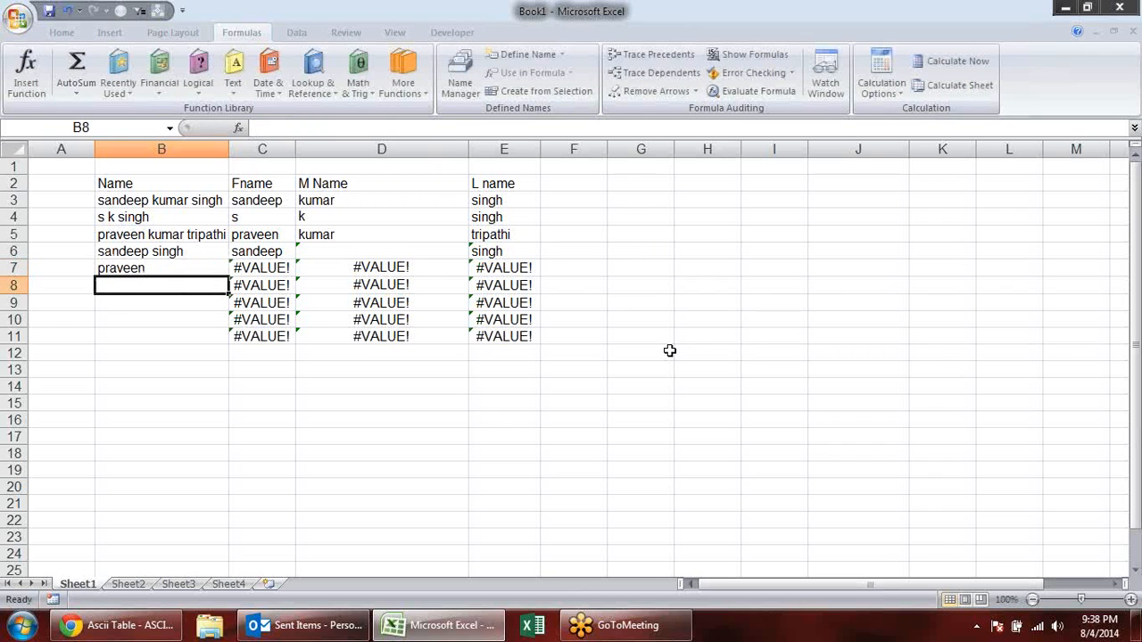
- Review the LEFT and FIND first name formula in C7 without changing it
double_click(251, 269)
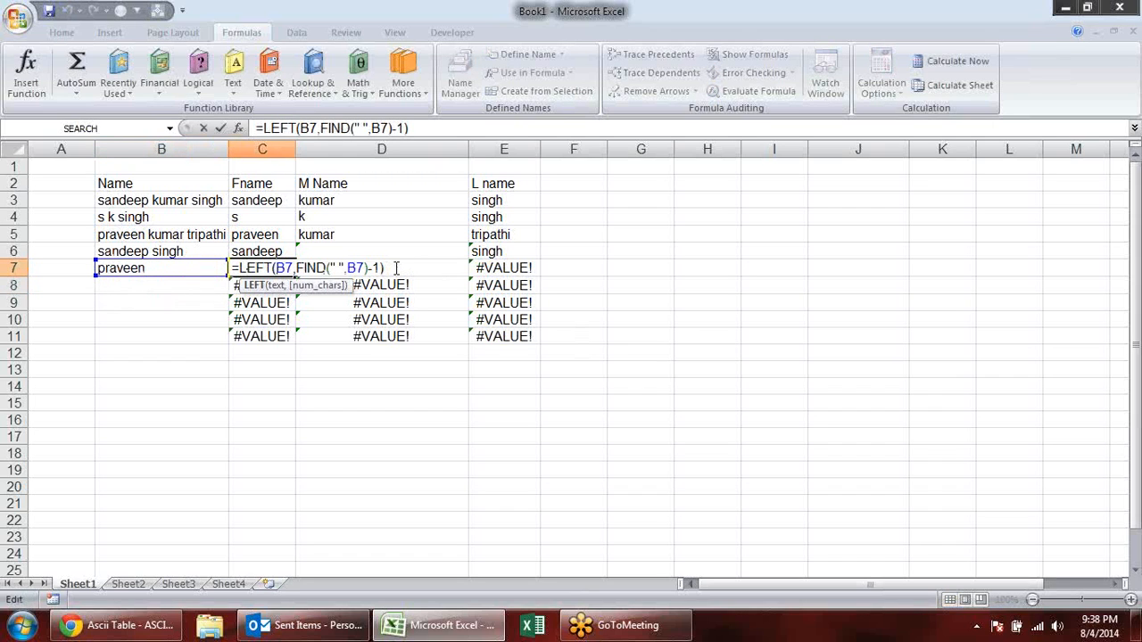
key(Escape)
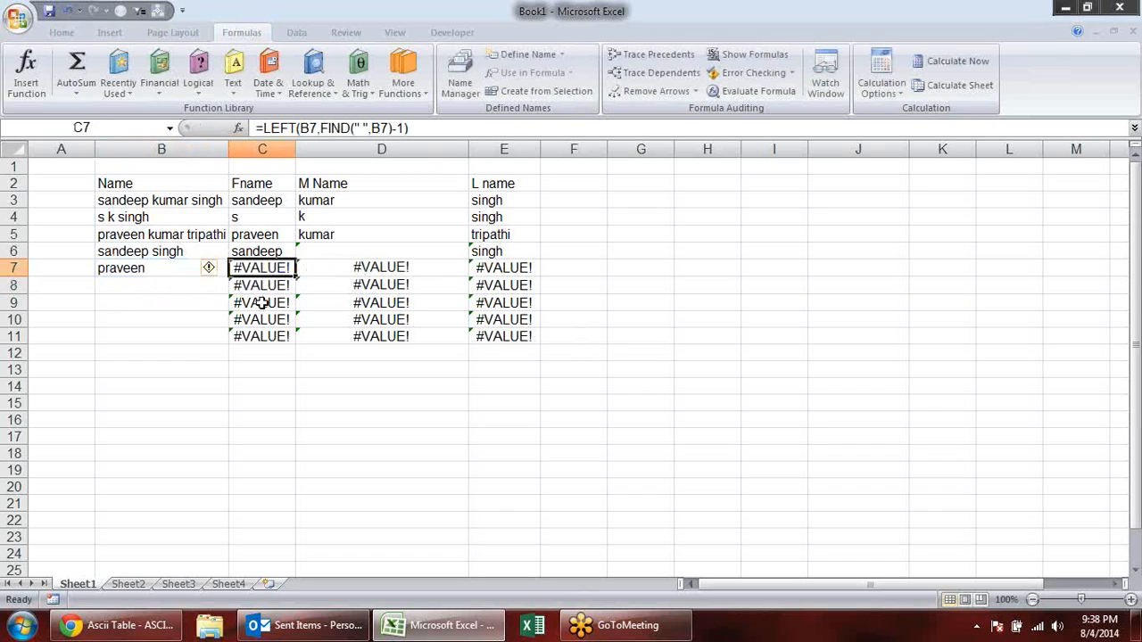
double_click(250, 268)
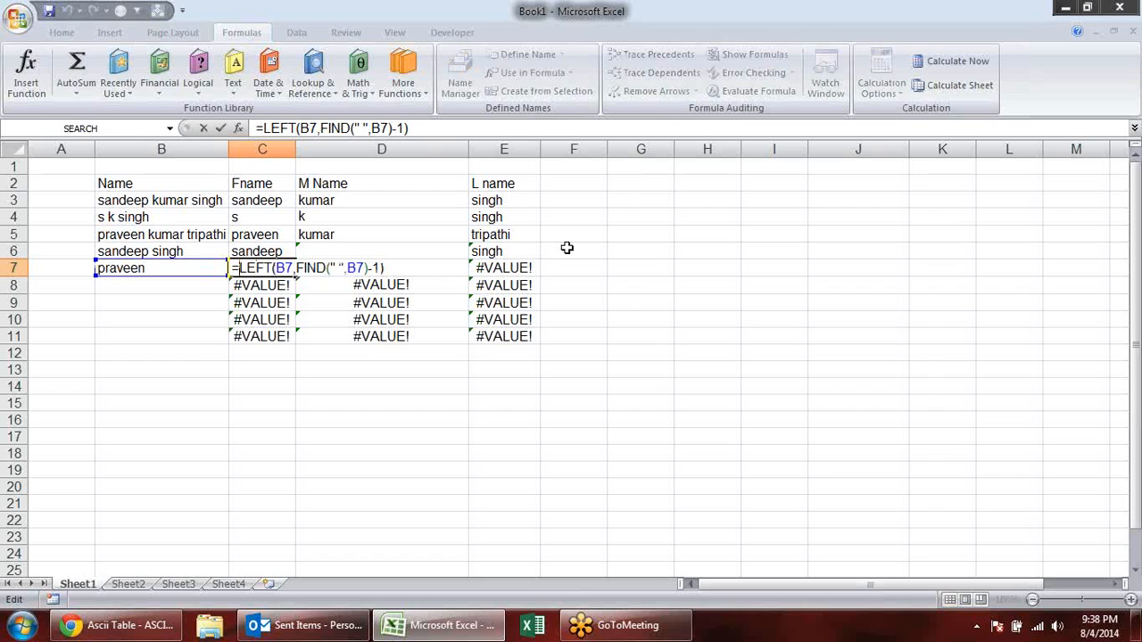
key(Escape)
- Copy the name-splitting formulas in C6:E6 up to row 3 and down to row 11
drag(272, 252, 541, 198)
drag(542, 260, 542, 344)
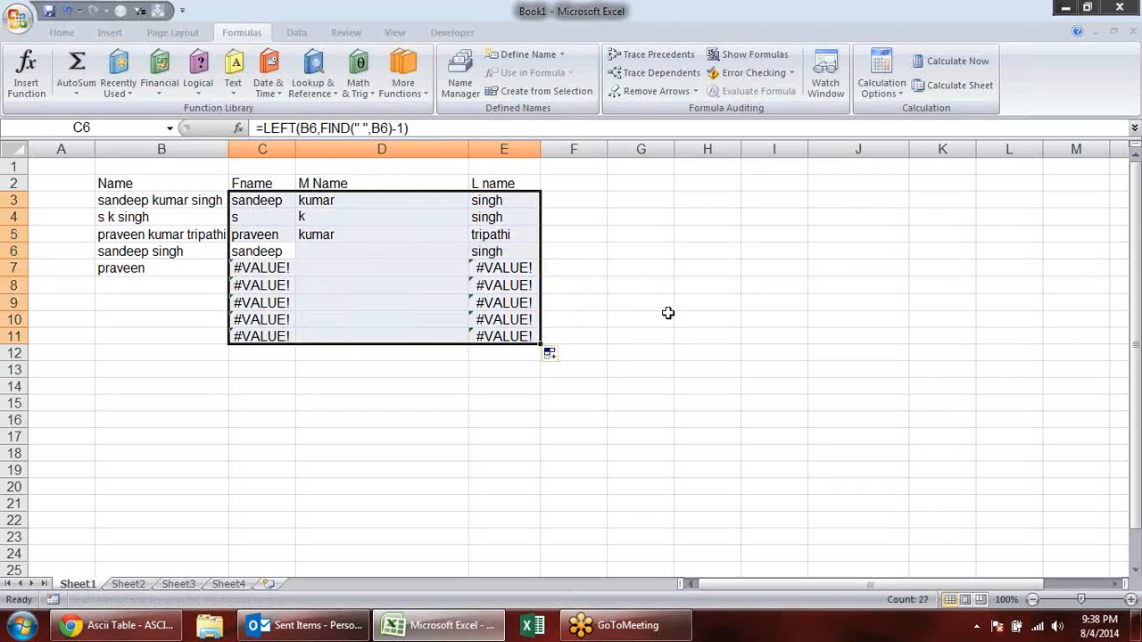
click(667, 314)
click(403, 268)
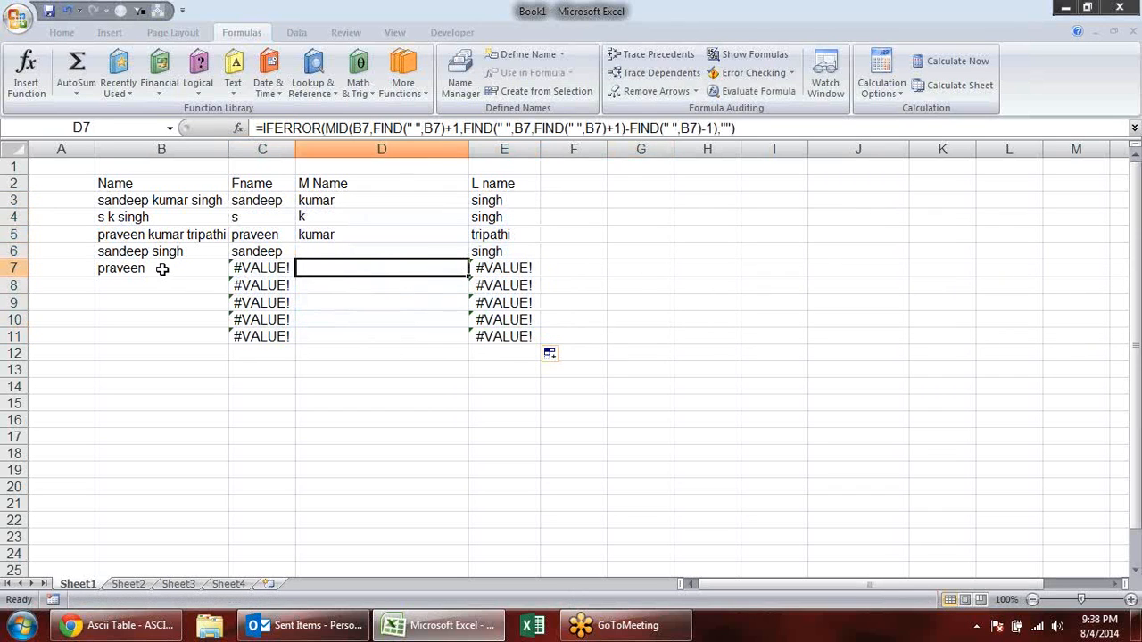
click(161, 269)
- Wrap C7's LEFT formula in IFERROR with B7 as the fallback value, and enter it
click(270, 268)
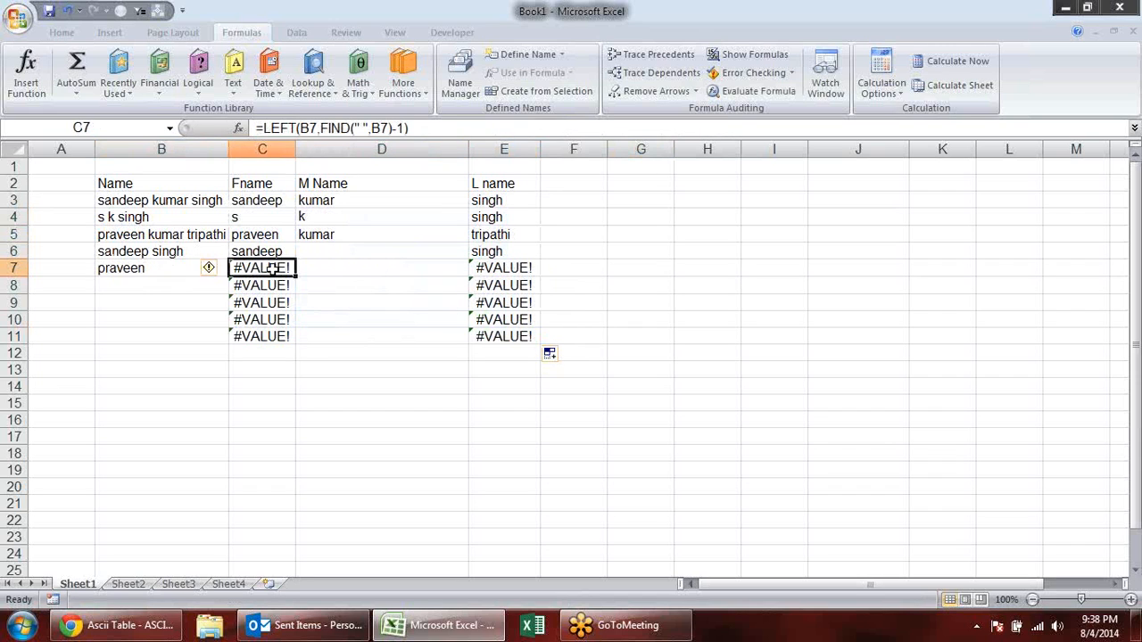
double_click(271, 269)
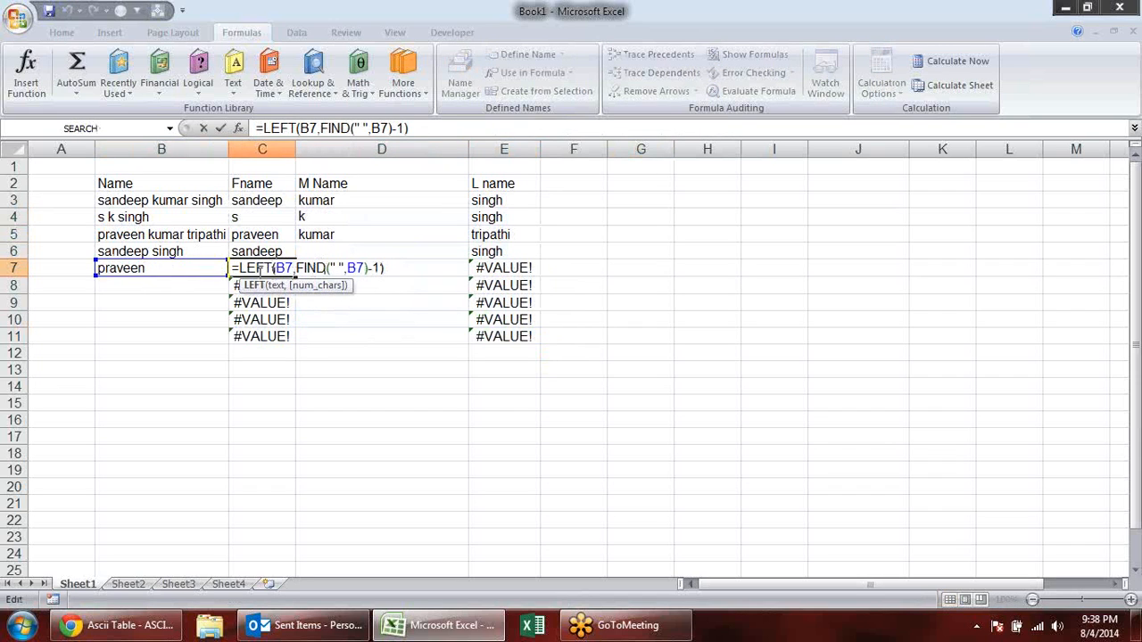
click(239, 268)
text(if)
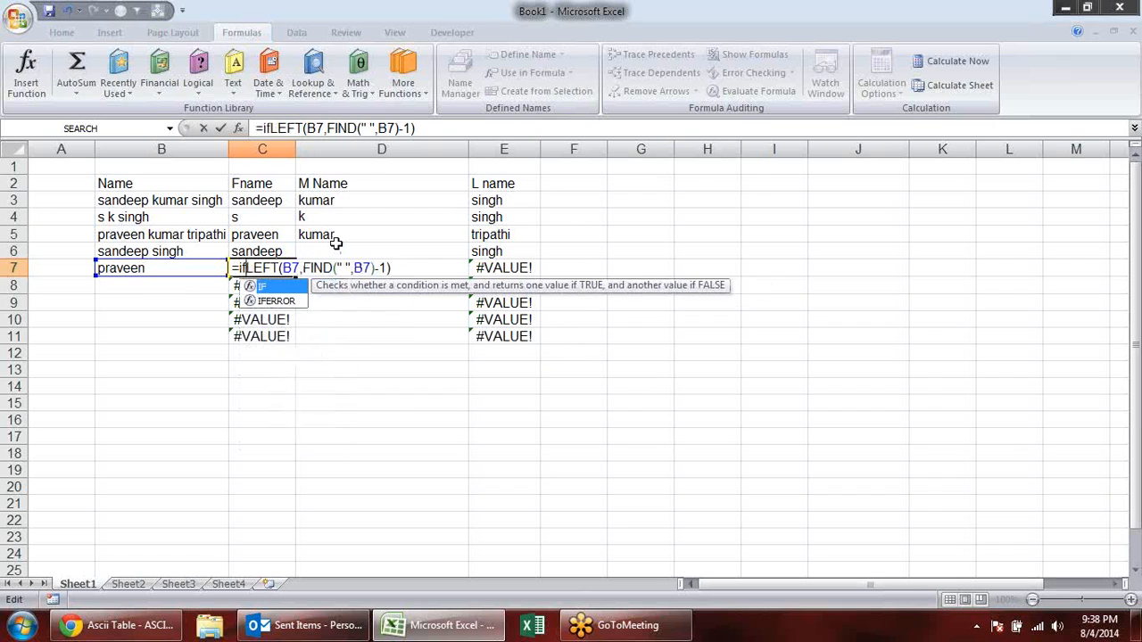
key(Down)
key(Tab)
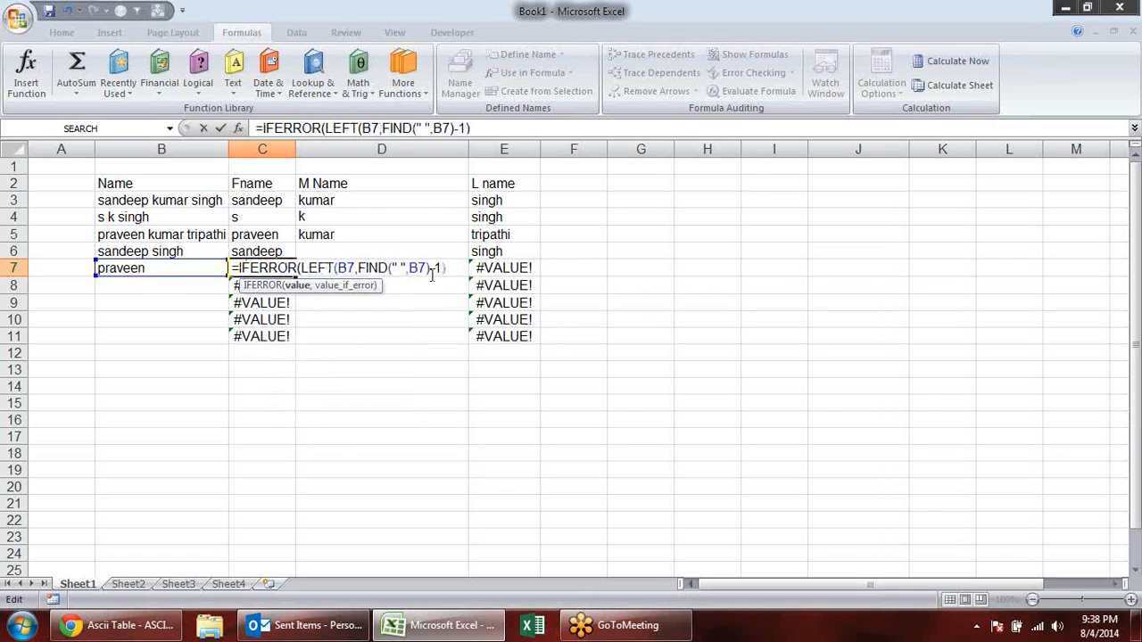
text(,)
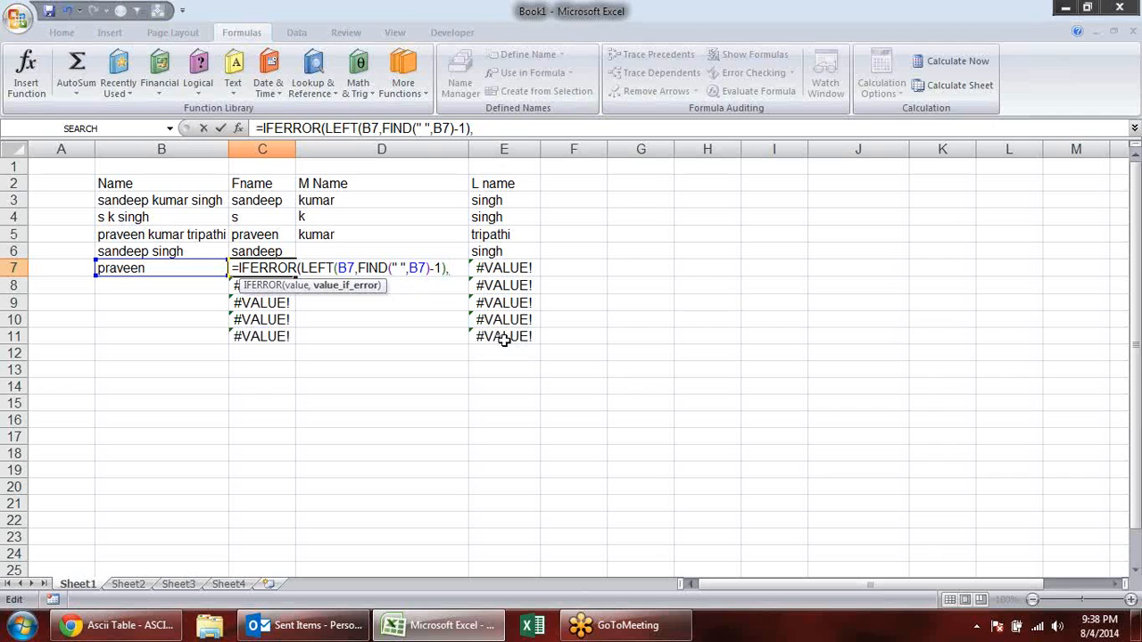
click(116, 267)
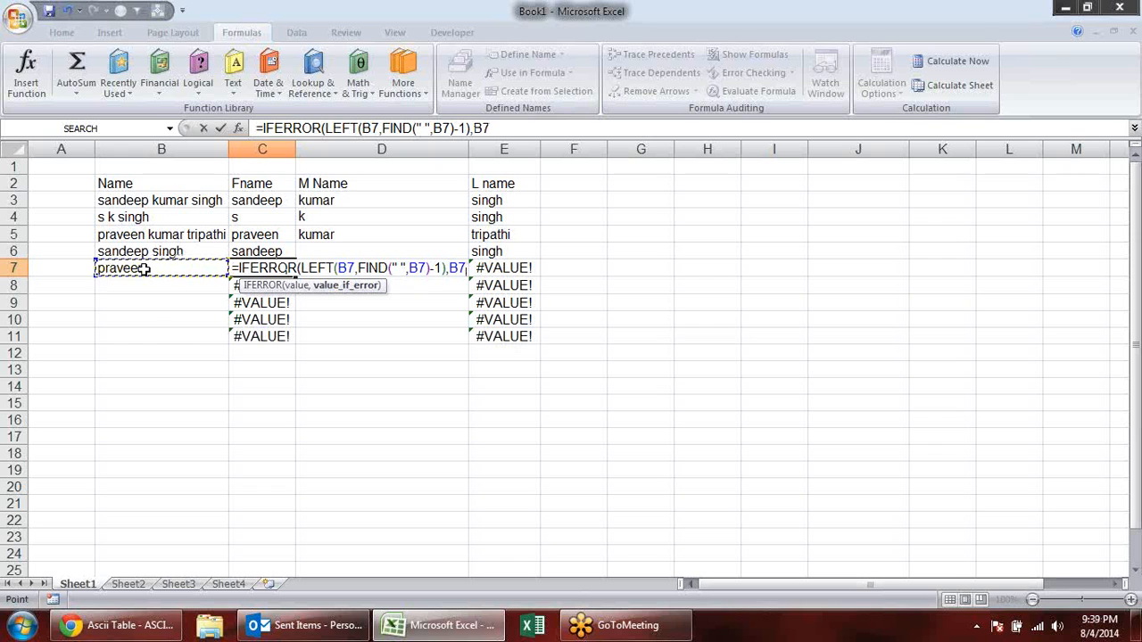
key(Return)
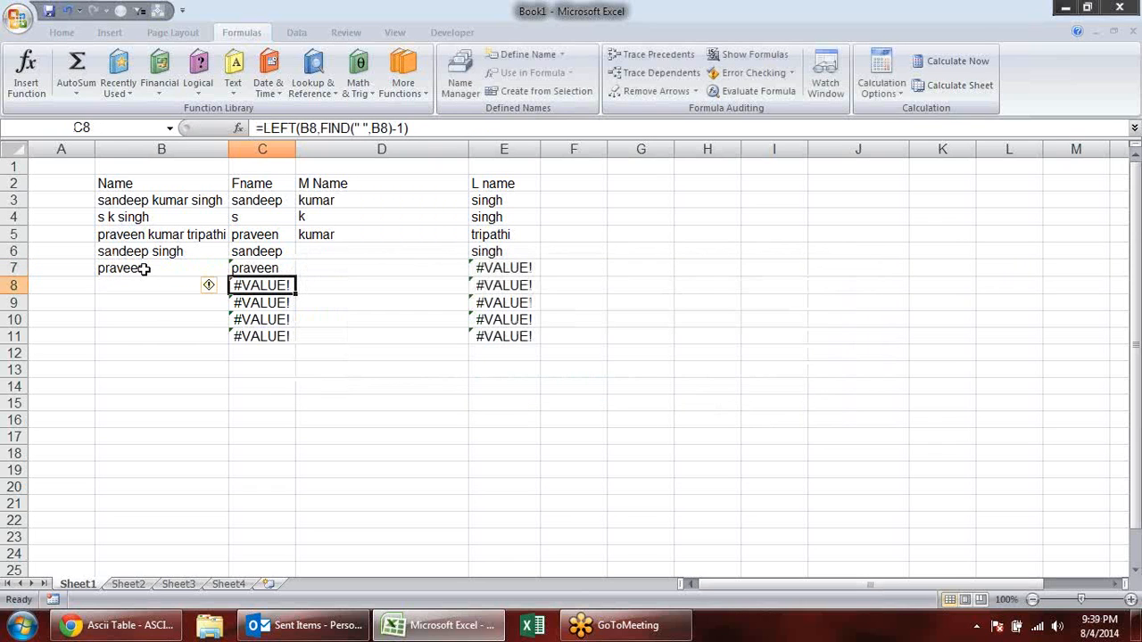
- Wrap E7's whole last name formula in another IFERROR with an empty string "" as the fallback, and enter it
double_click(517, 268)
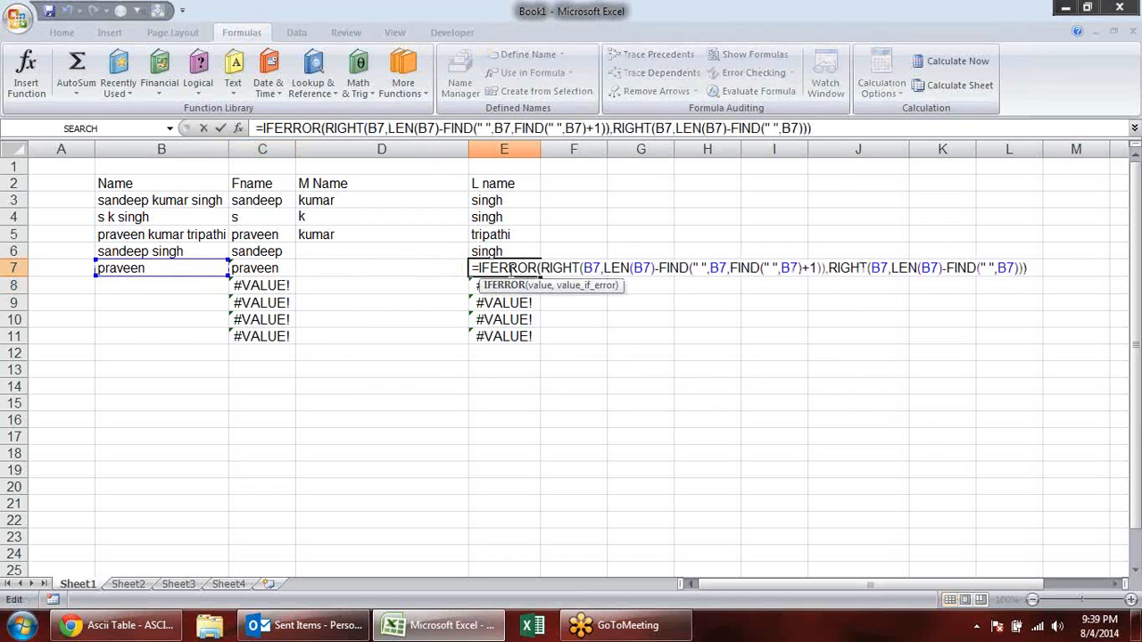
click(480, 268)
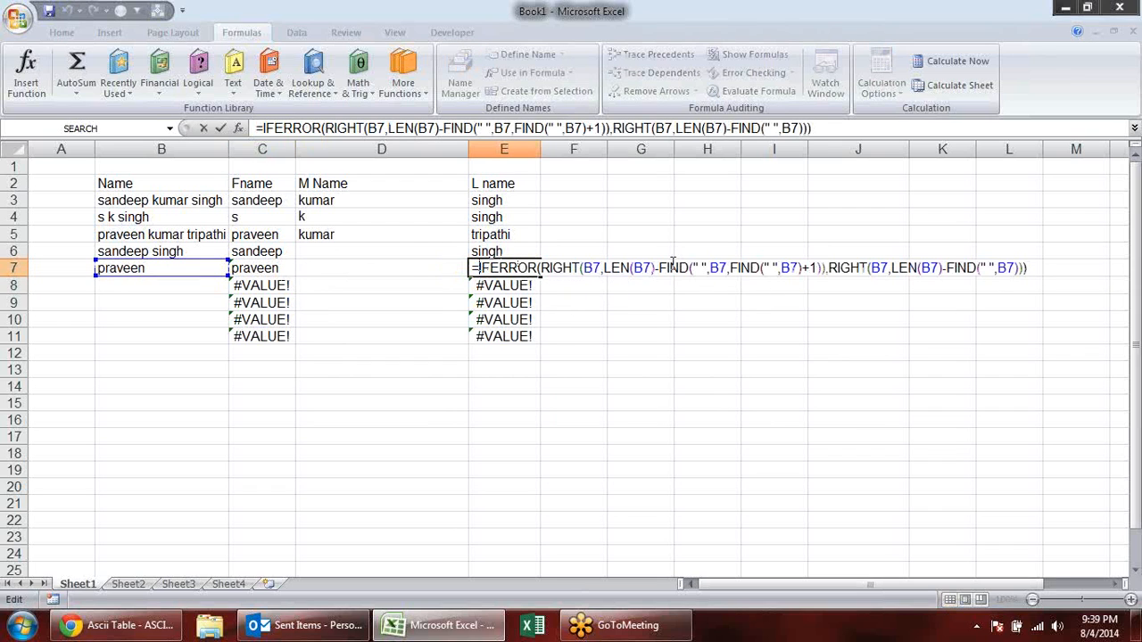
text(if)
key(Down)
key(Tab)
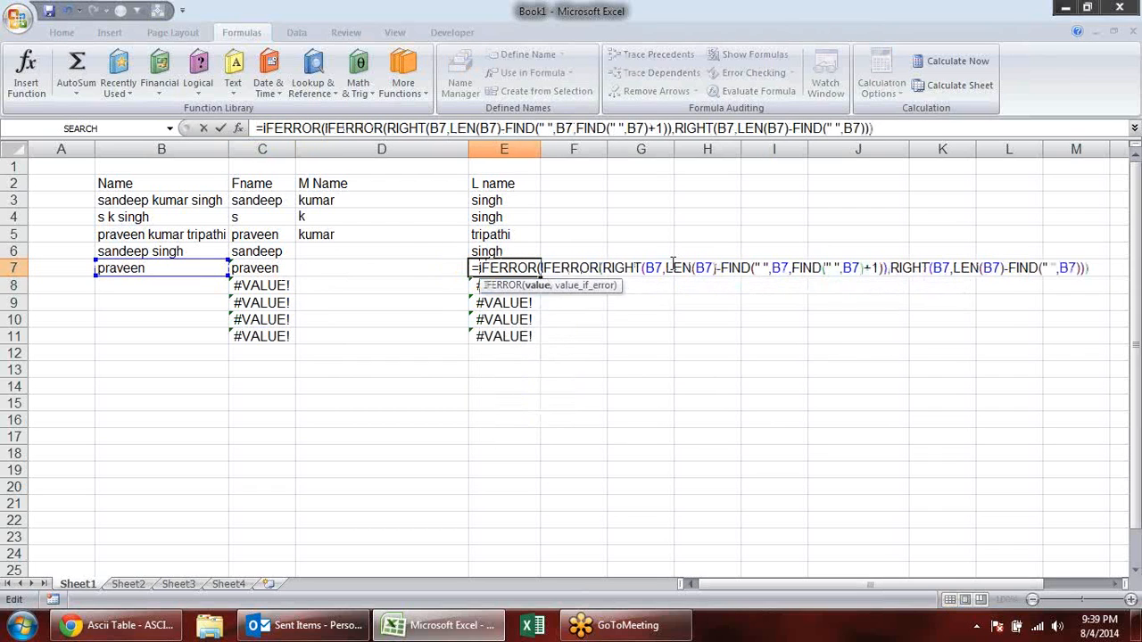
click(1098, 268)
text(,)
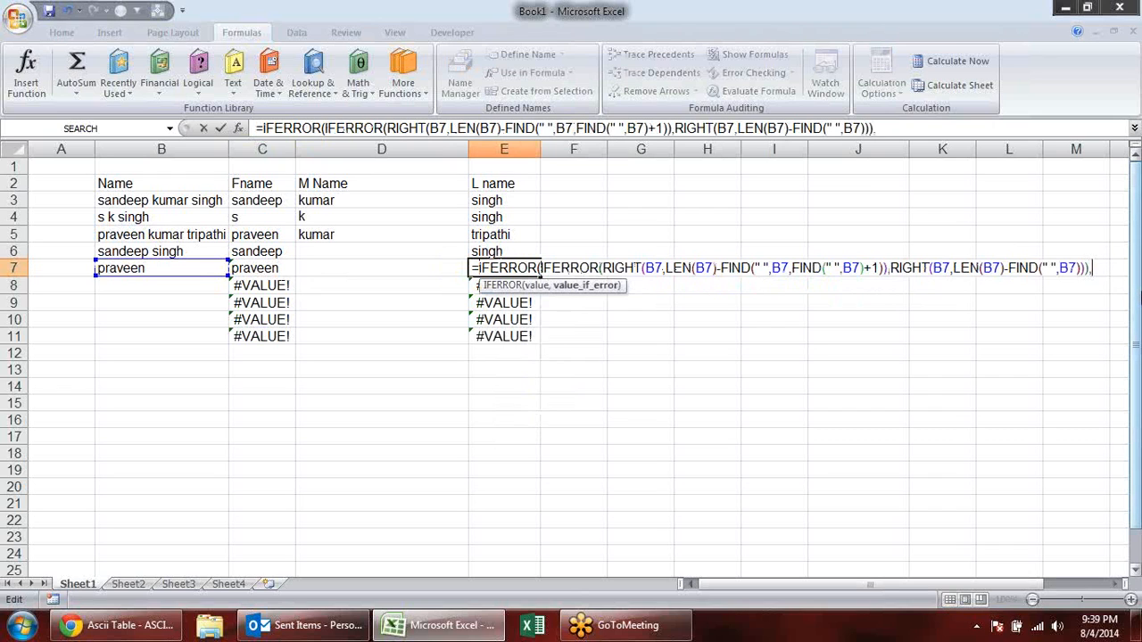
text(""))
key(Return)
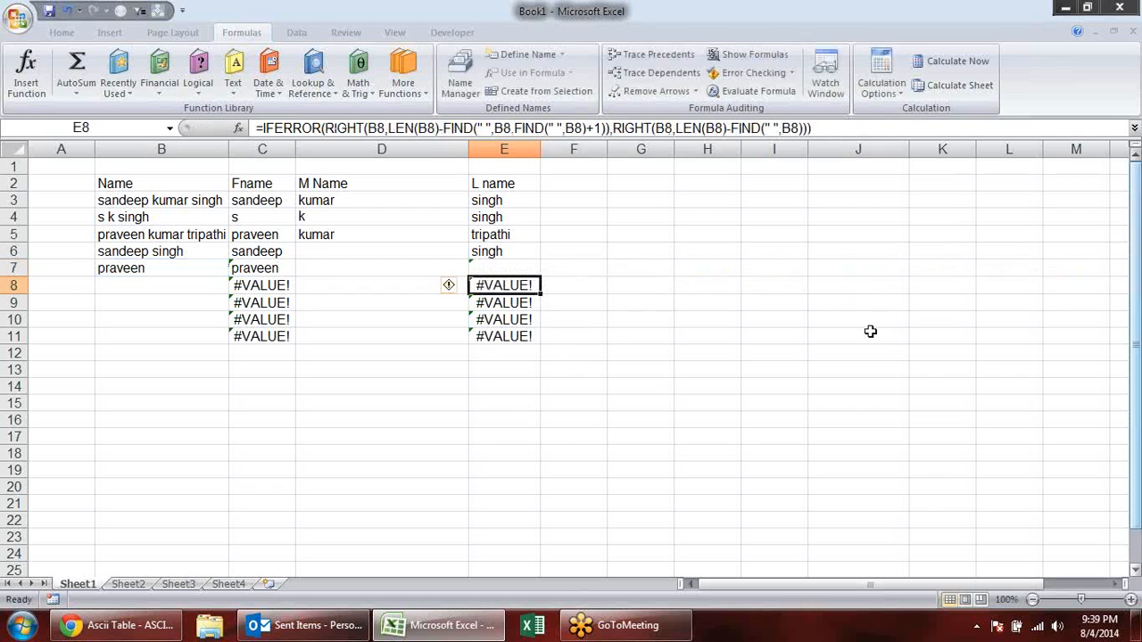
- Copy the formulas in C7, D7 and E7 down to row 11
click(516, 270)
drag(540, 274, 545, 336)
drag(265, 270, 395, 276)
drag(468, 275, 477, 339)
click(693, 318)
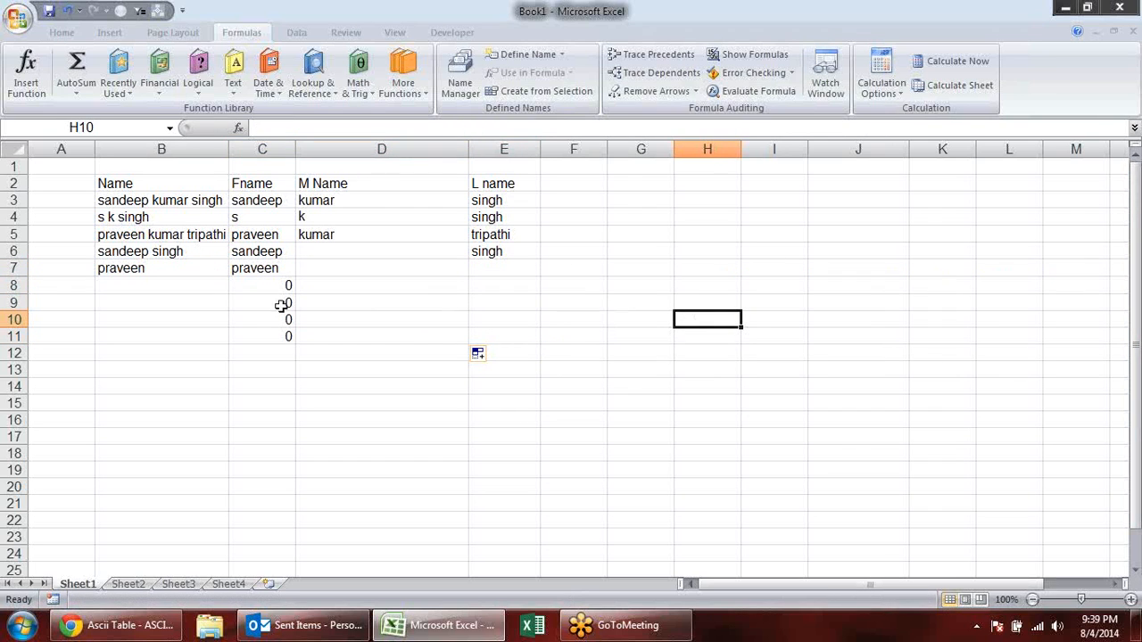
click(170, 289)
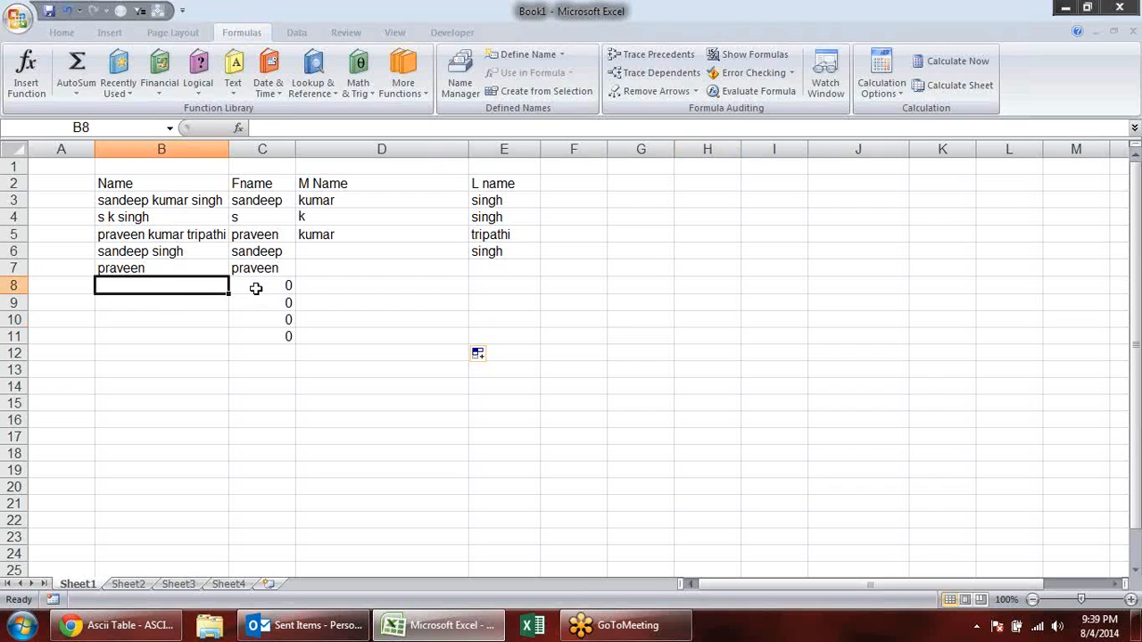
click(256, 288)
double_click(255, 288)
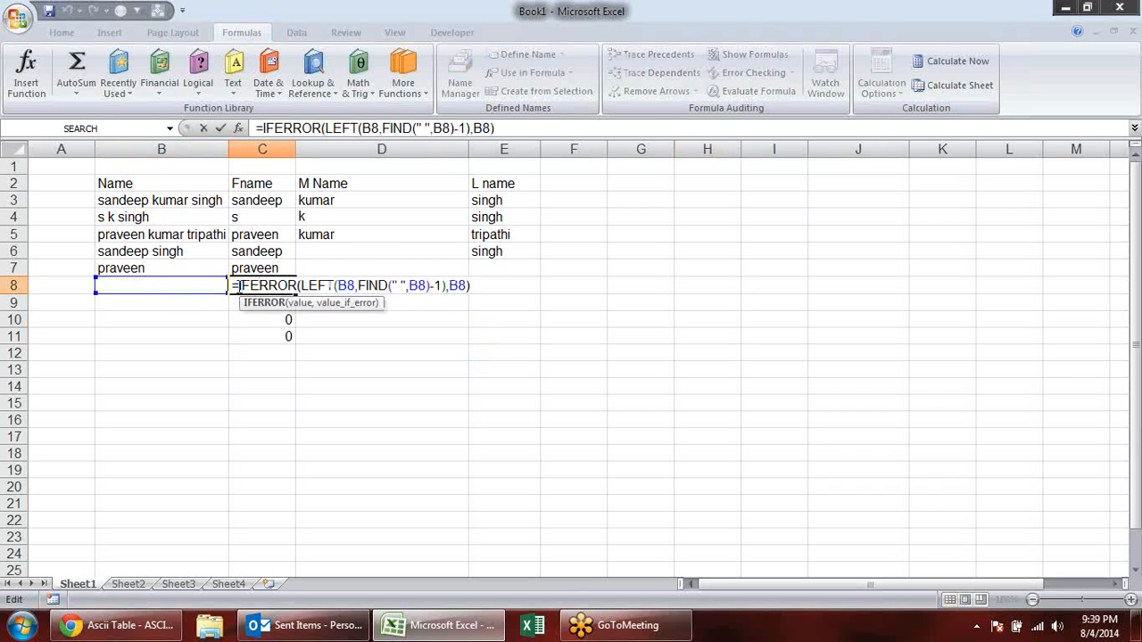
click(239, 287)
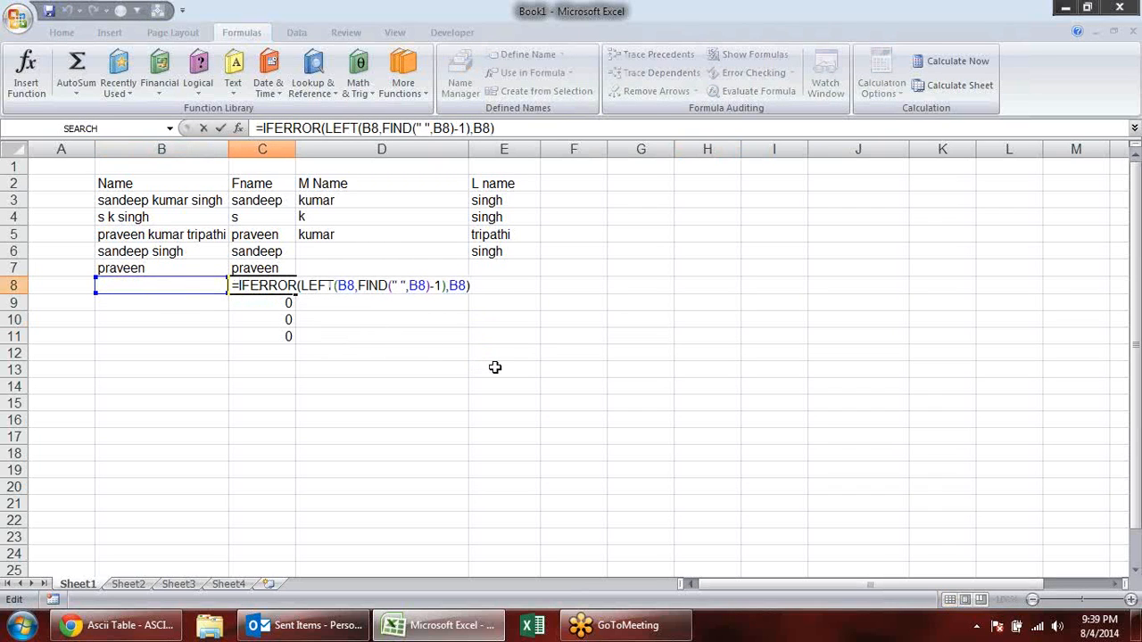
text(If)
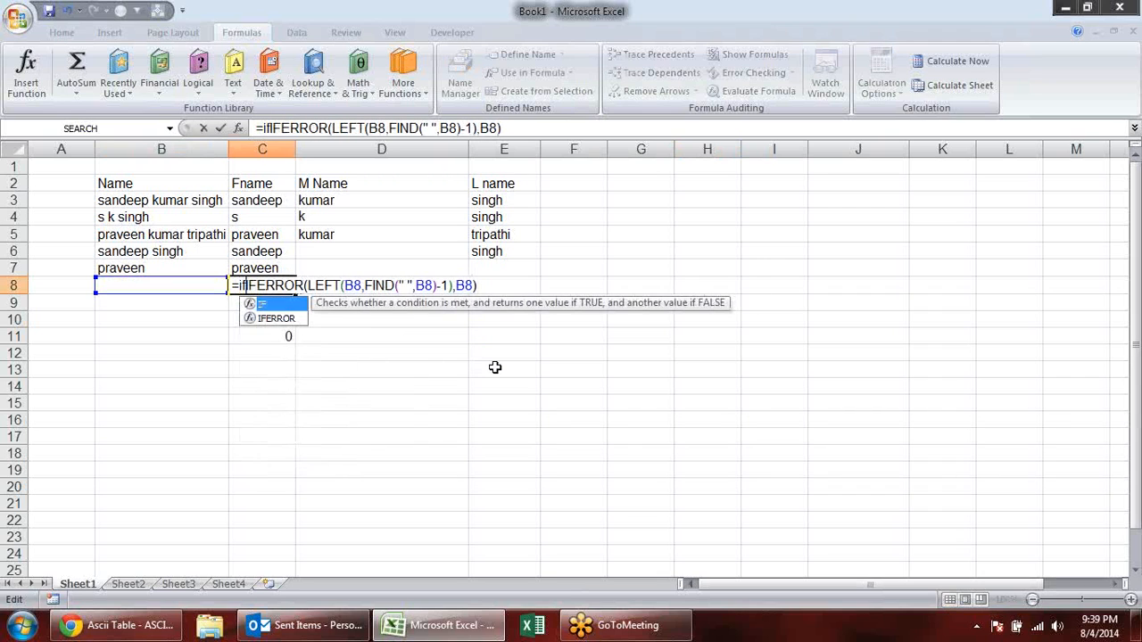
key(Down)
key(Tab)
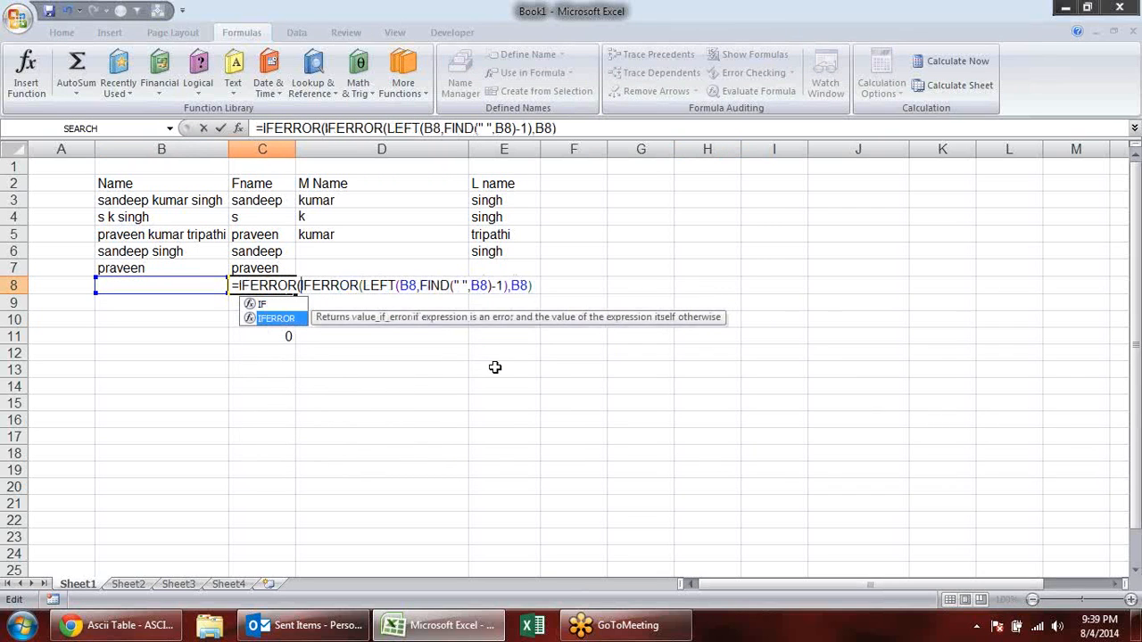
click(554, 286)
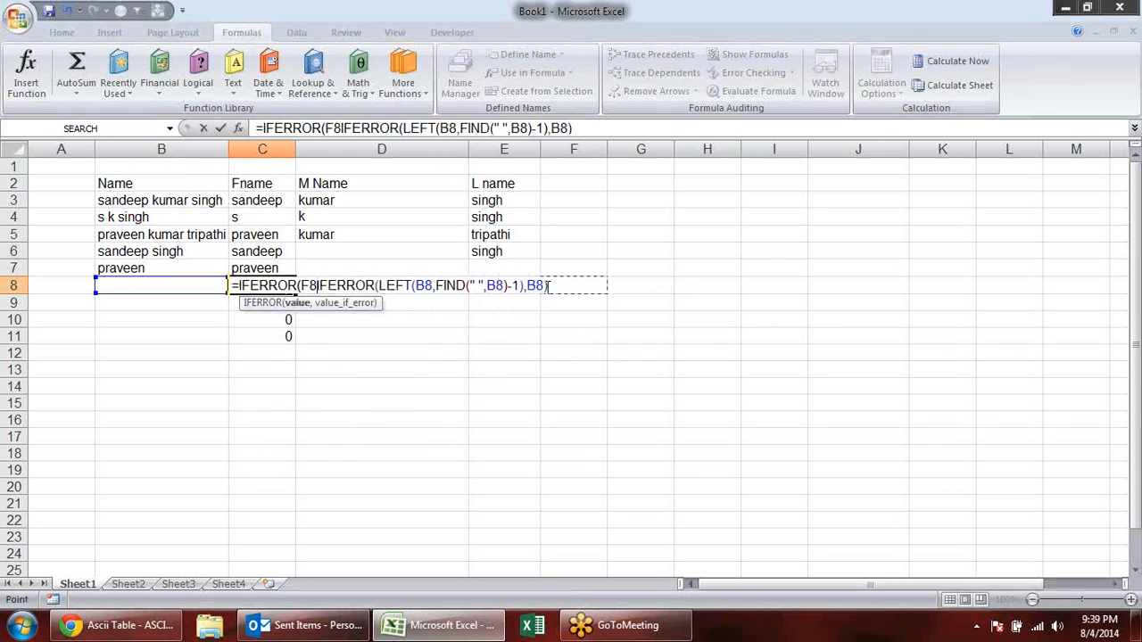
key(Escape)
key(F2)
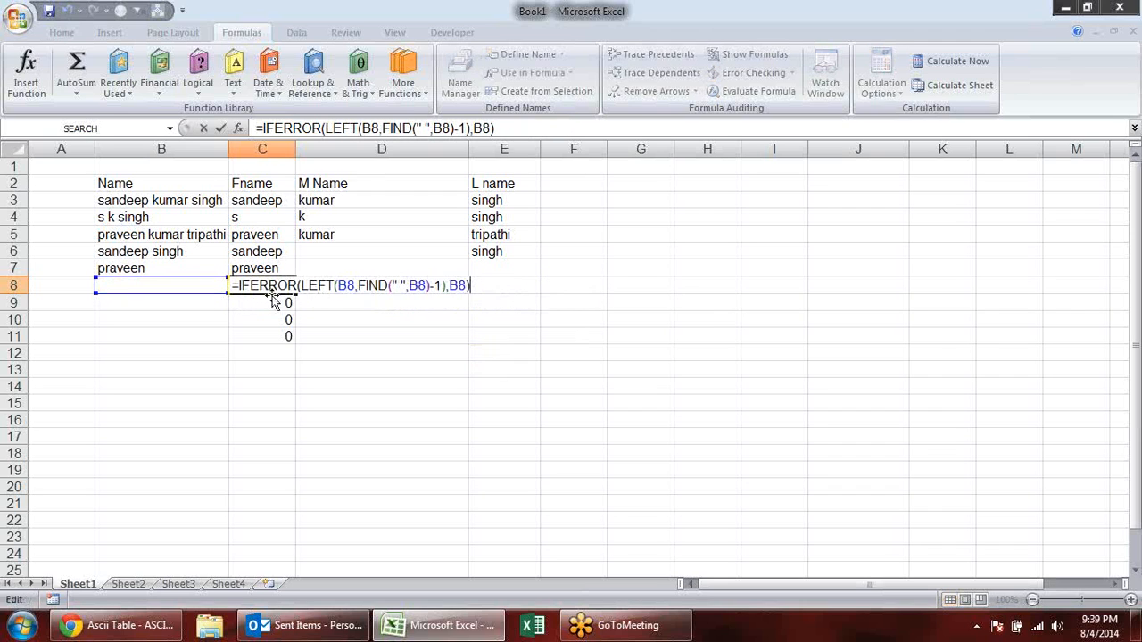
key(Escape)
- Nest C7's first name formula inside another IFERROR and begin that outer function's fallback argument
double_click(239, 270)
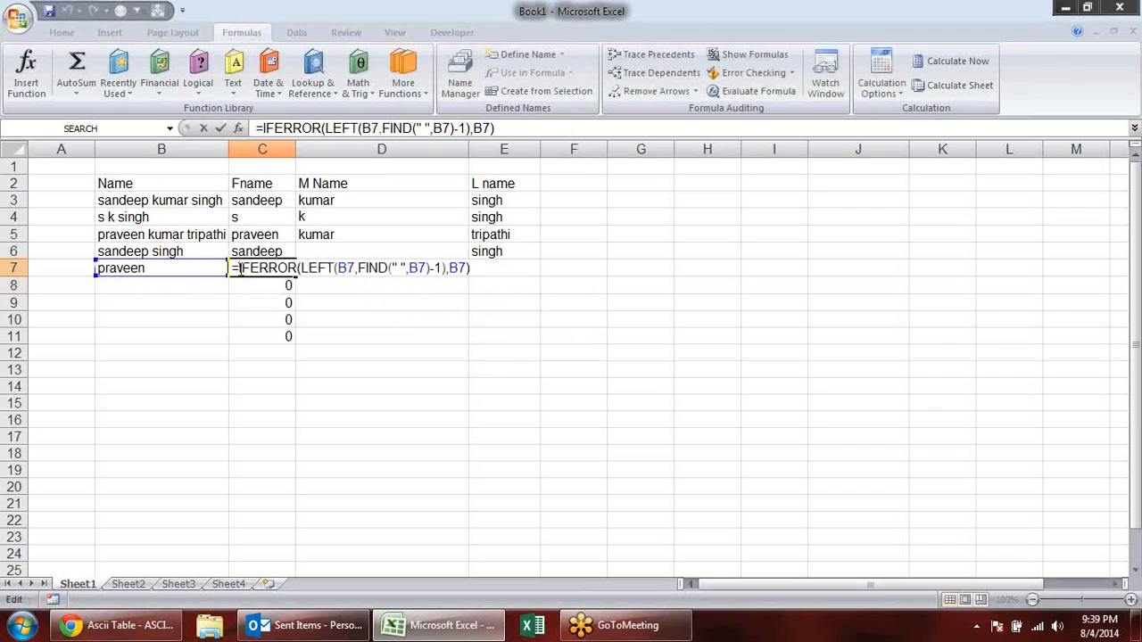
text(if)
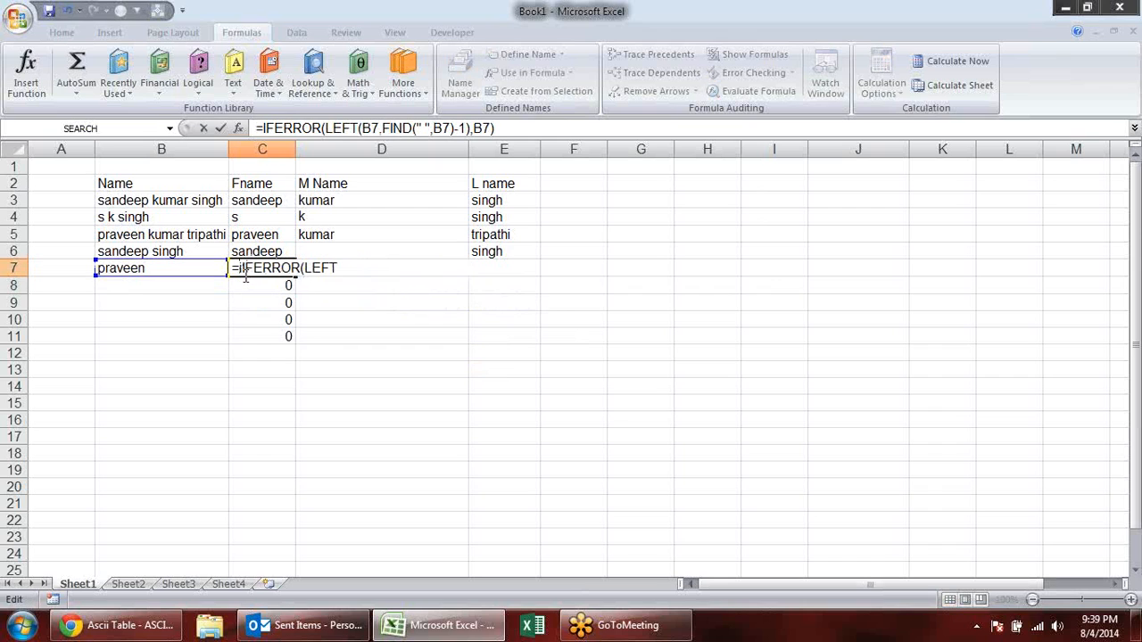
key(Down)
key(Tab)
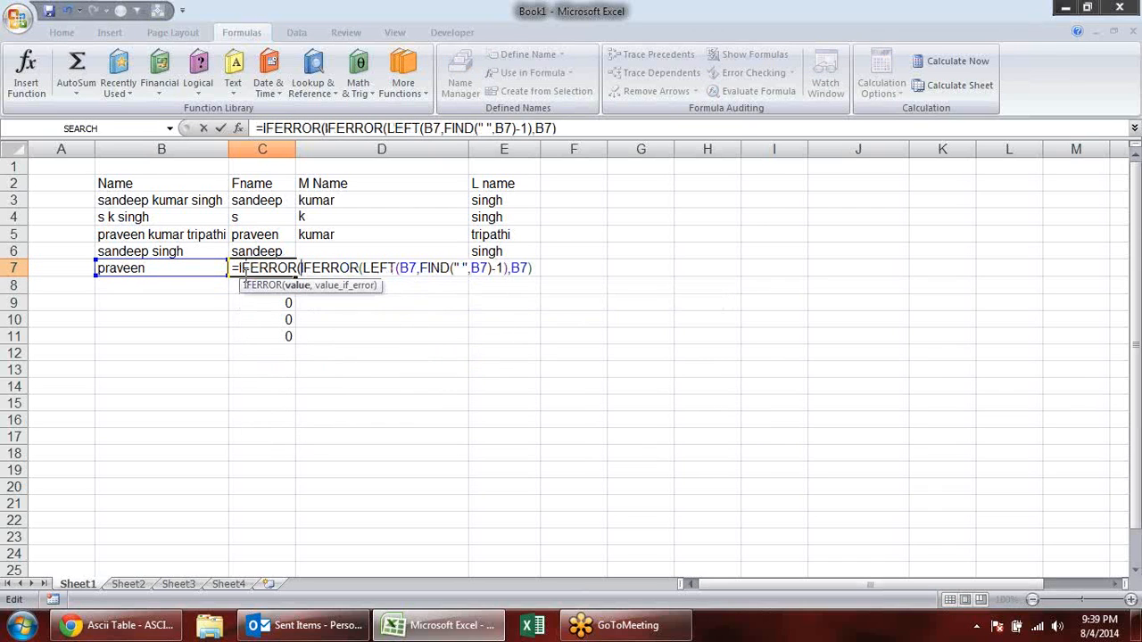
drag(301, 268, 542, 268)
click(538, 268)
text(,)
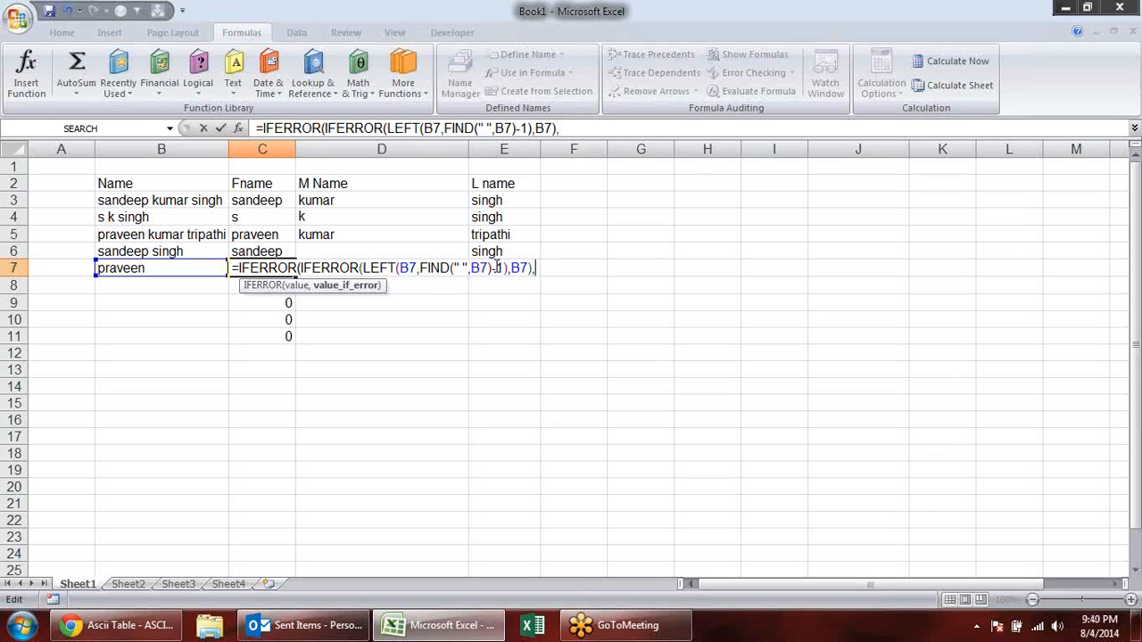
key(Return)
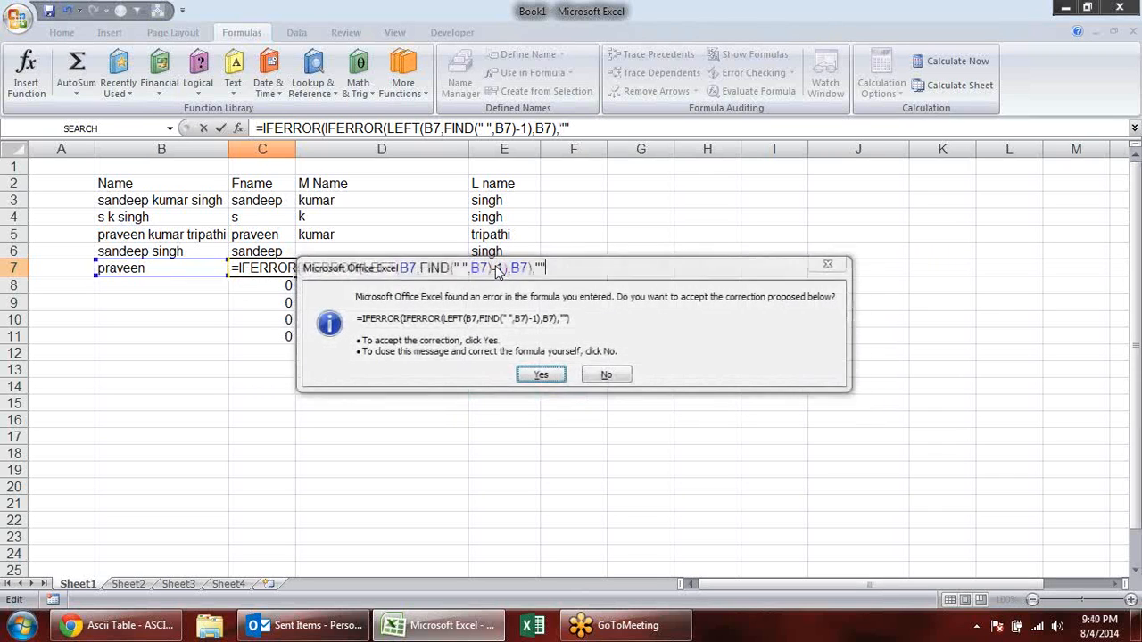
key(Escape)
key(Escape)
key(Escape)
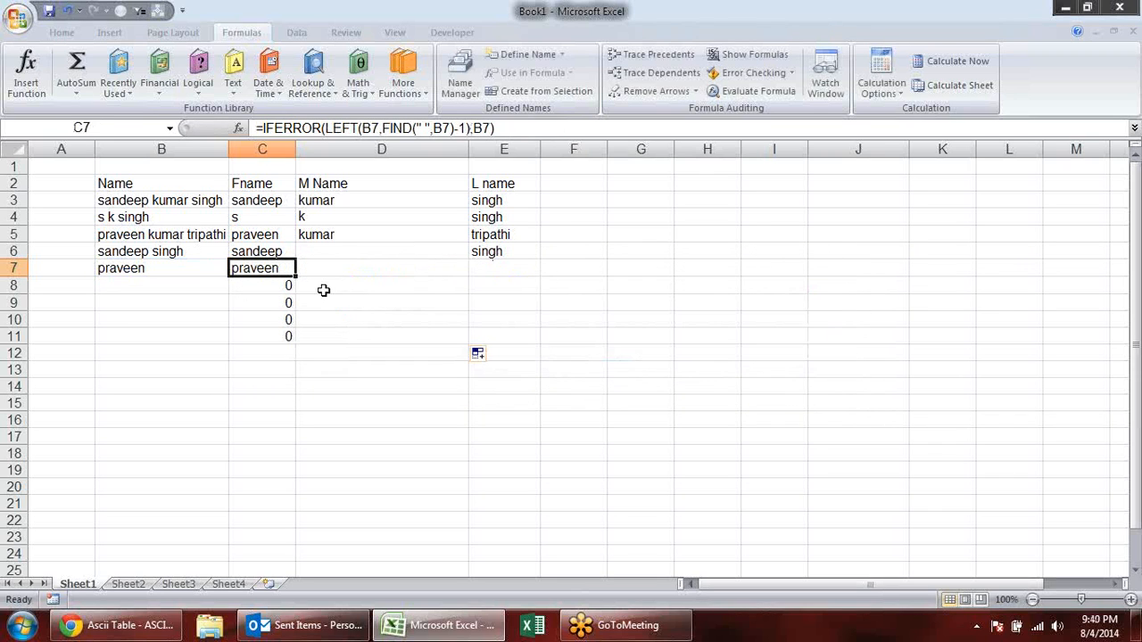
- Start wrapping C7's first name formula in an IF whose logical test checks whether the IFERROR result equals 0
click(281, 287)
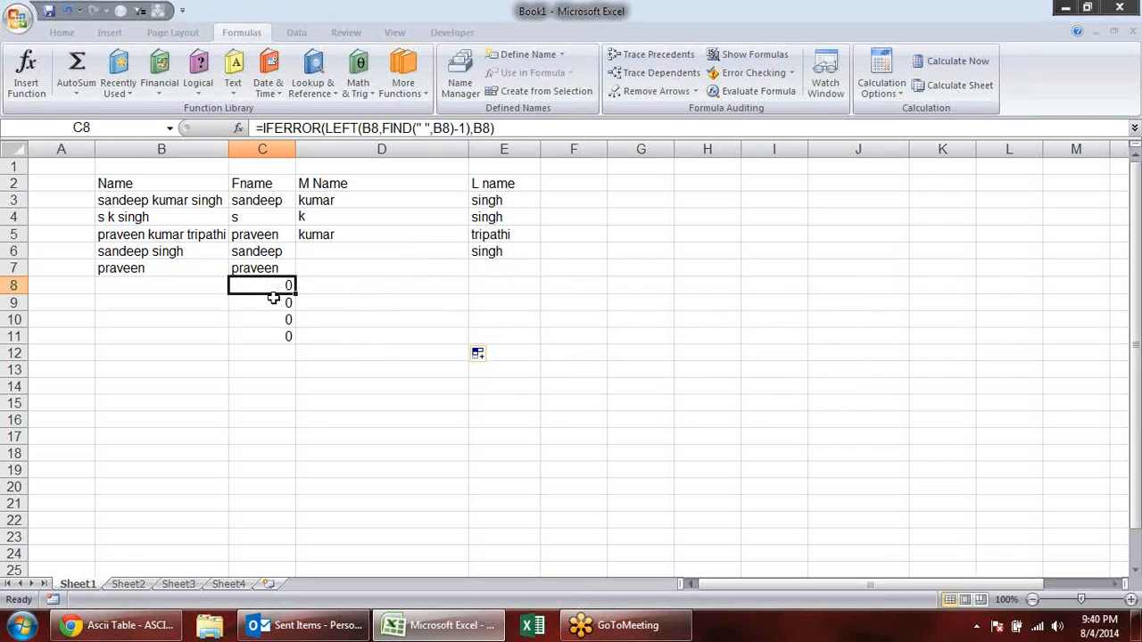
click(274, 300)
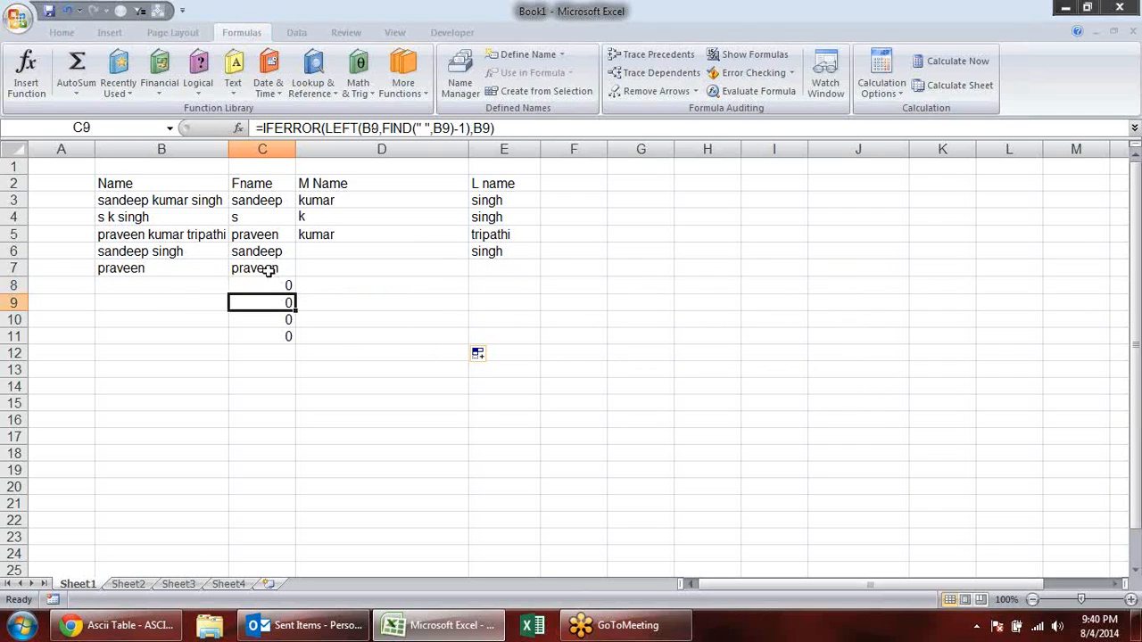
click(267, 270)
double_click(268, 269)
click(241, 267)
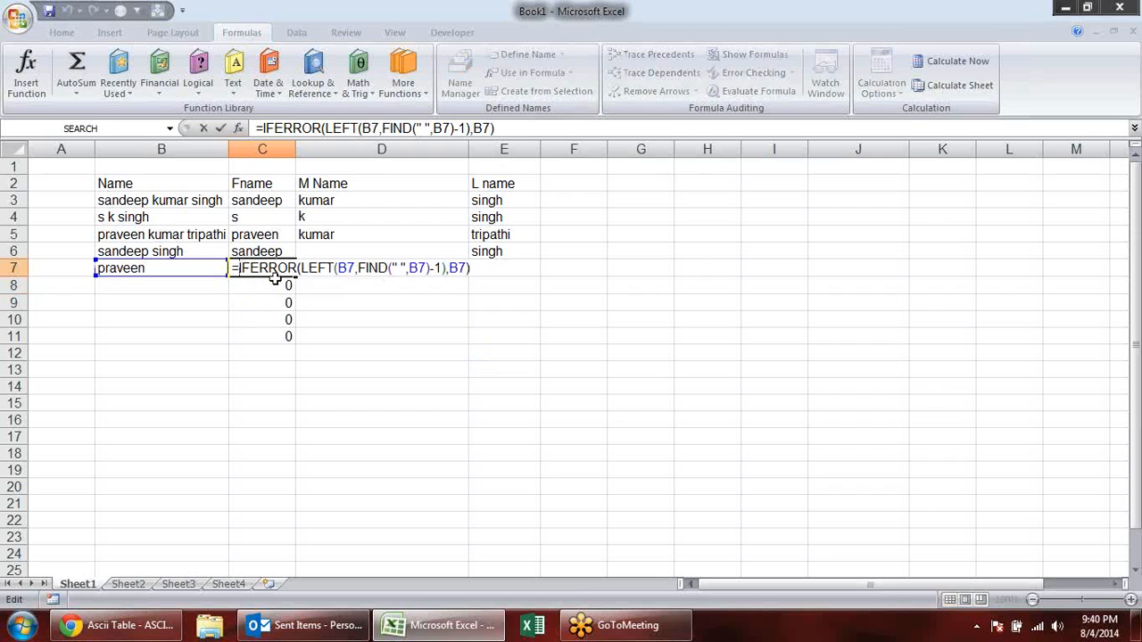
text(if)
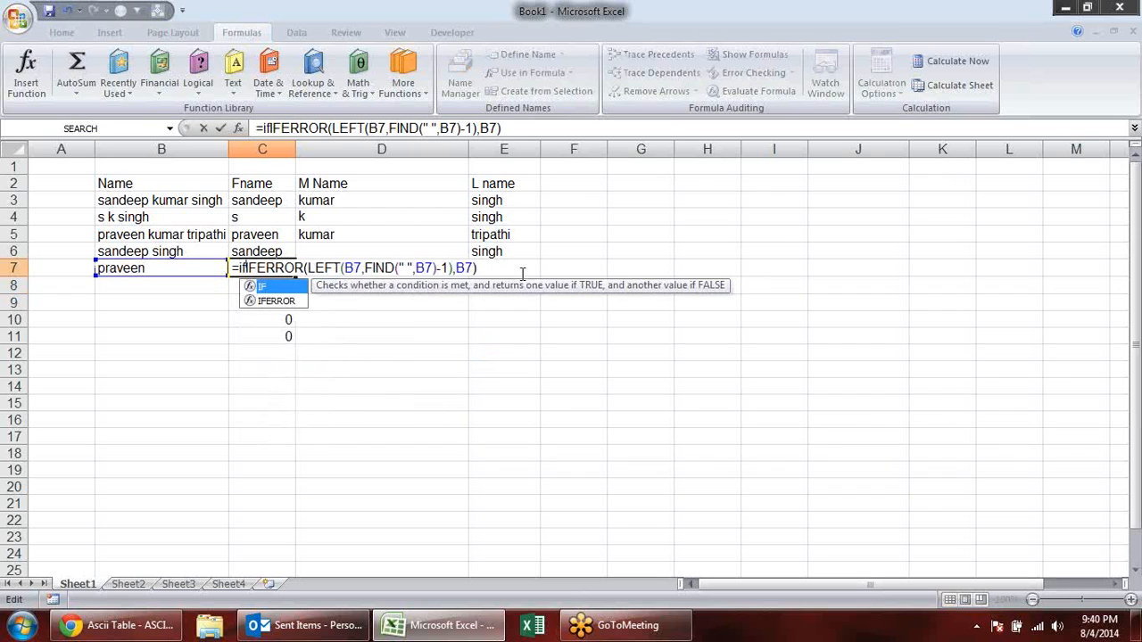
text(()
drag(489, 268, 254, 267)
key(ctrl+c)
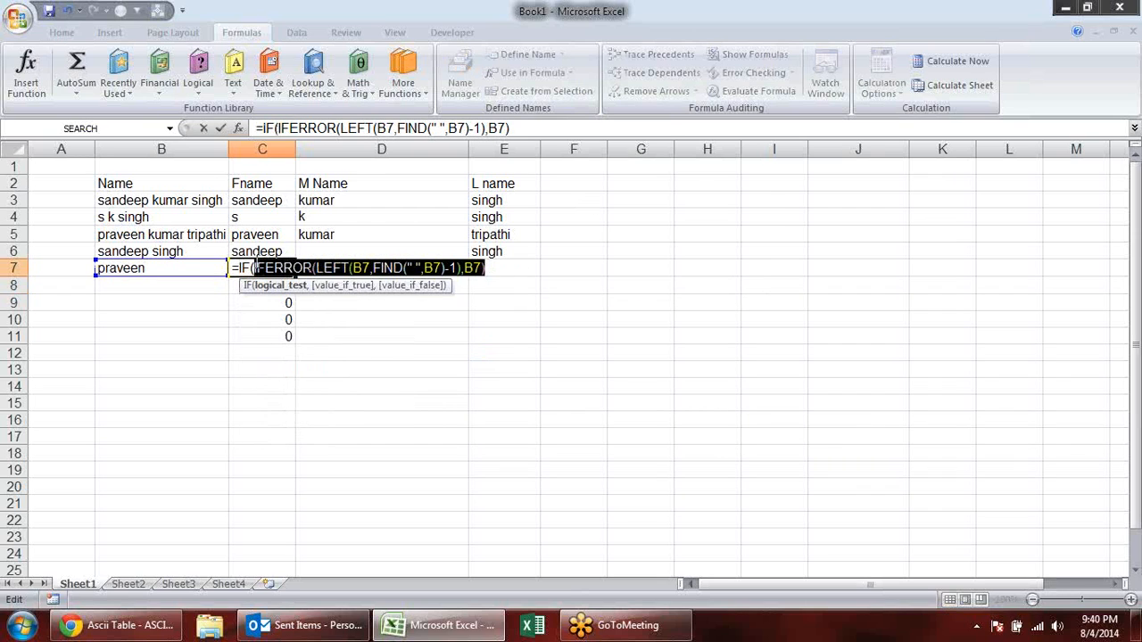
click(503, 268)
text(=)
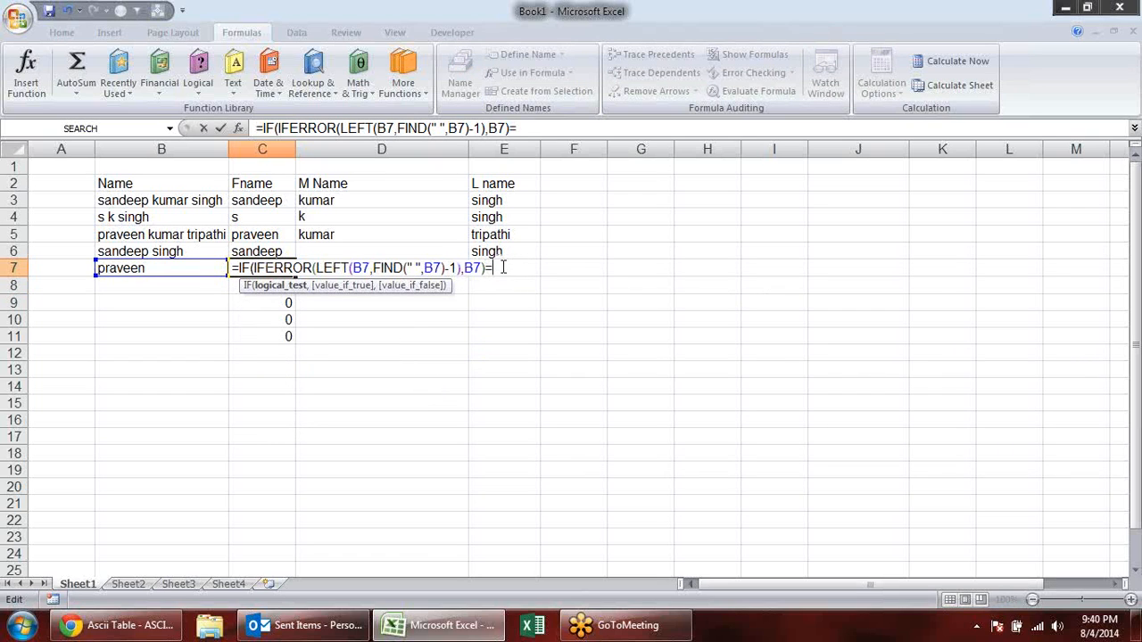
text(0,"",)
- Complete C7's IF with an empty string "" when true and the same IFERROR formula when false, and enter it
key(ctrl+v)
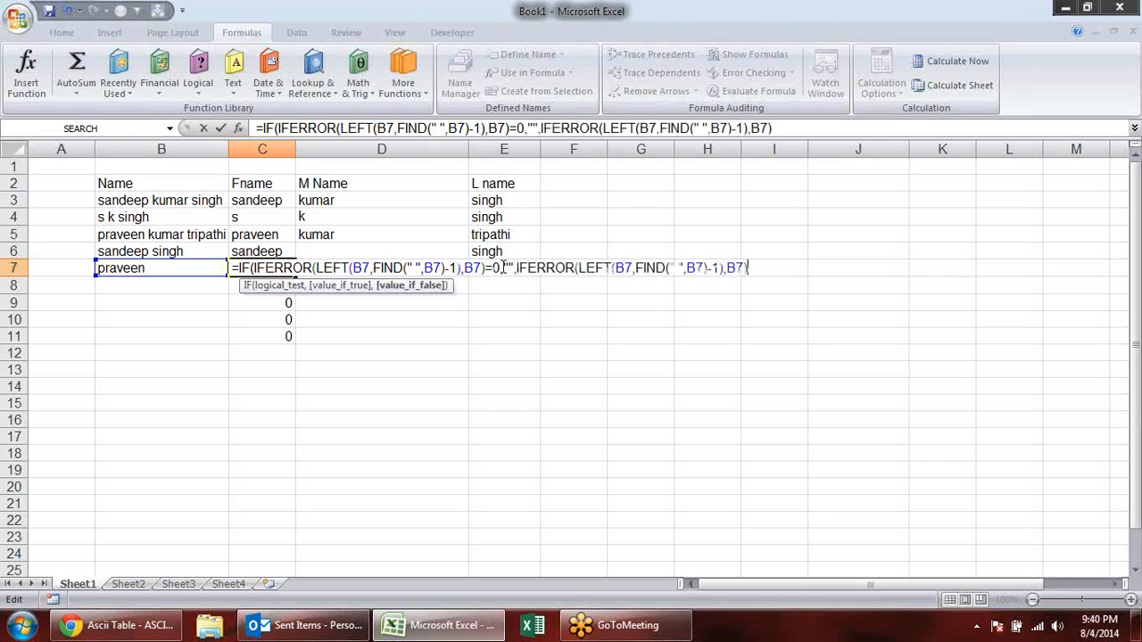
text())
key(Return)
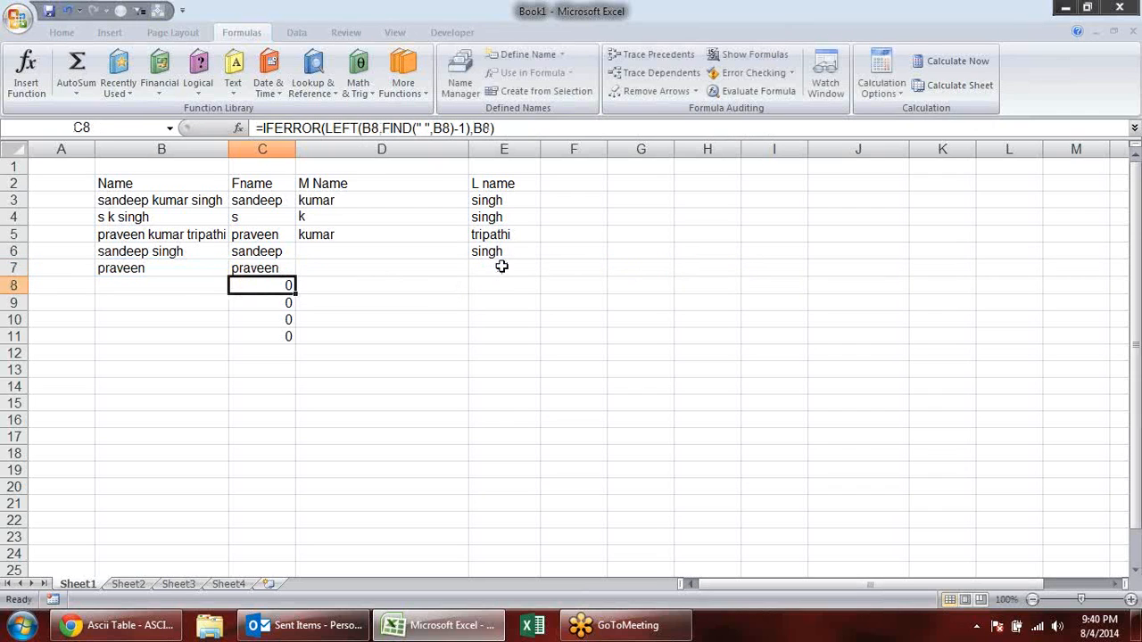
- Copy C7's IF formula down to row 13 and up to row 3 of the Fname column
click(292, 269)
drag(297, 275, 306, 371)
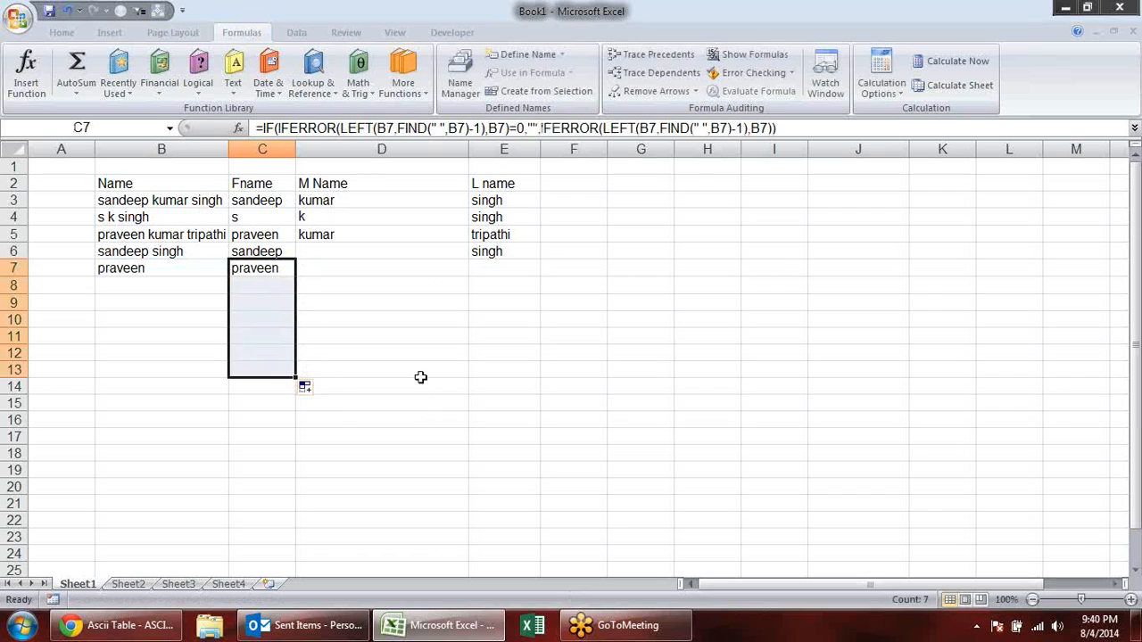
click(298, 272)
drag(297, 277, 299, 195)
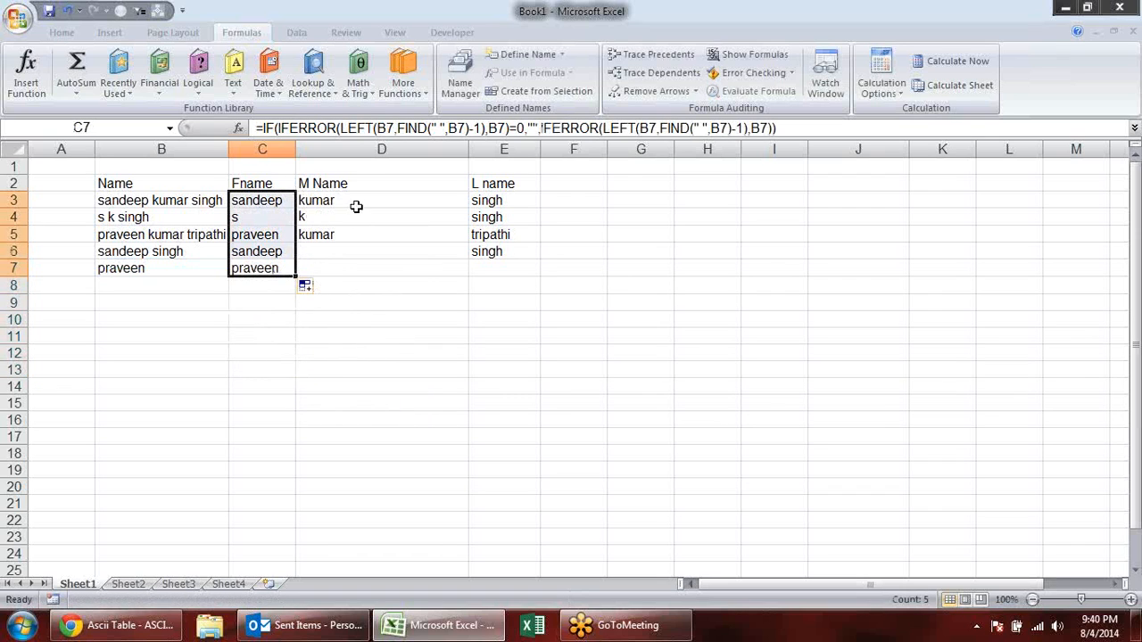
- Enter a three-part full name in B8 and a single name in B9 of the Name column
click(359, 268)
click(132, 284)
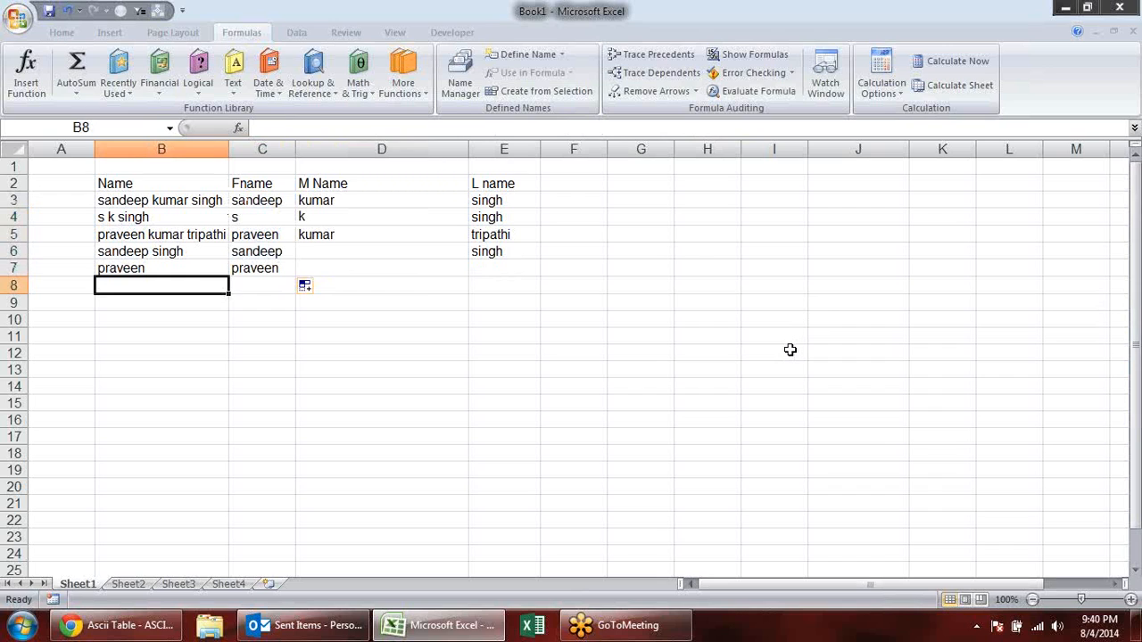
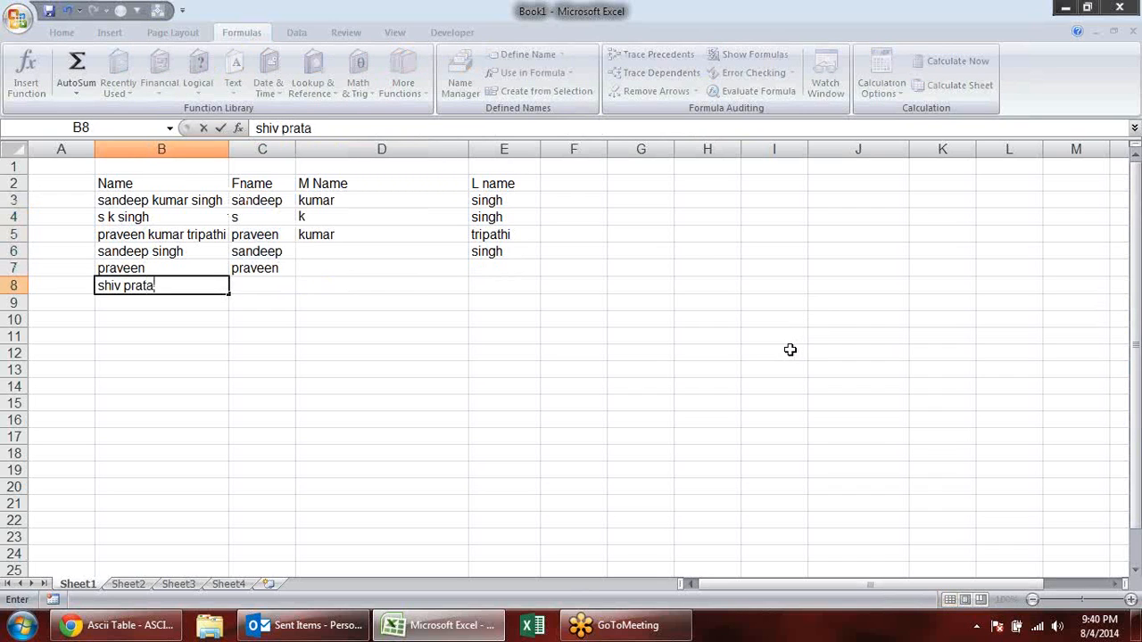
key(Return)
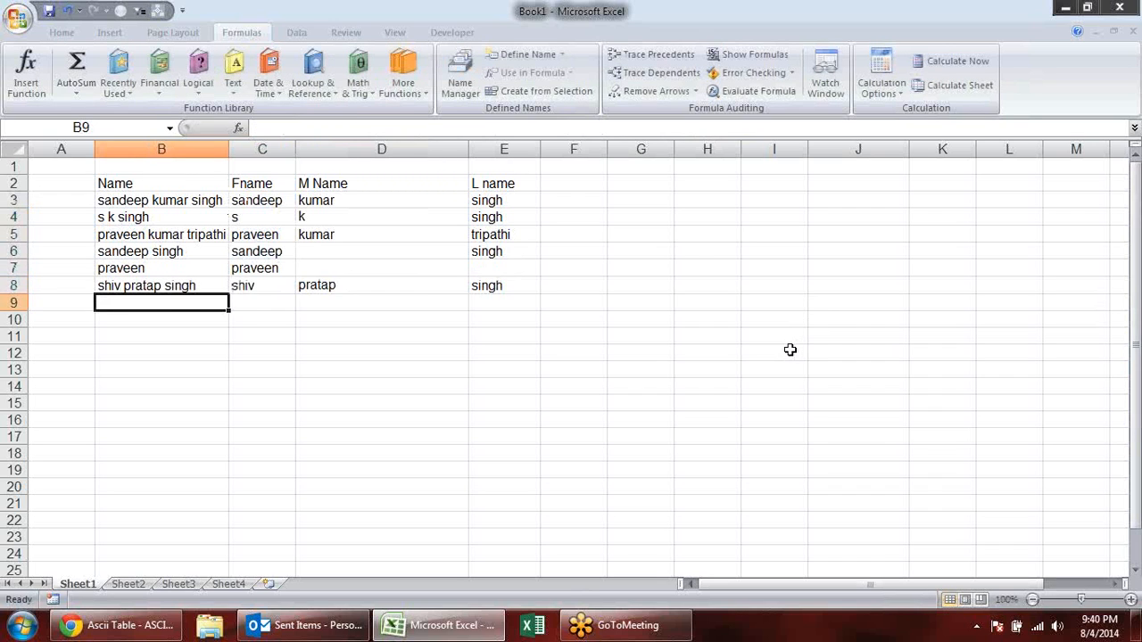
text(shivji)
key(Return)
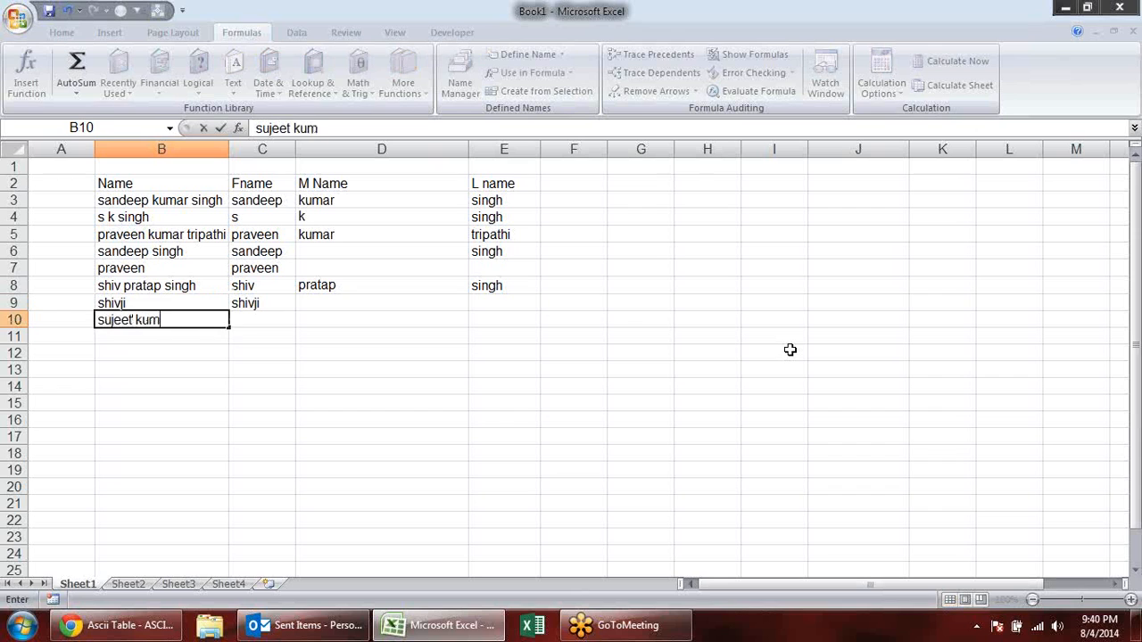
- Enter a two-part name in B10 and a three-part name in B11 of the Name column
key(Return)
key(Return)
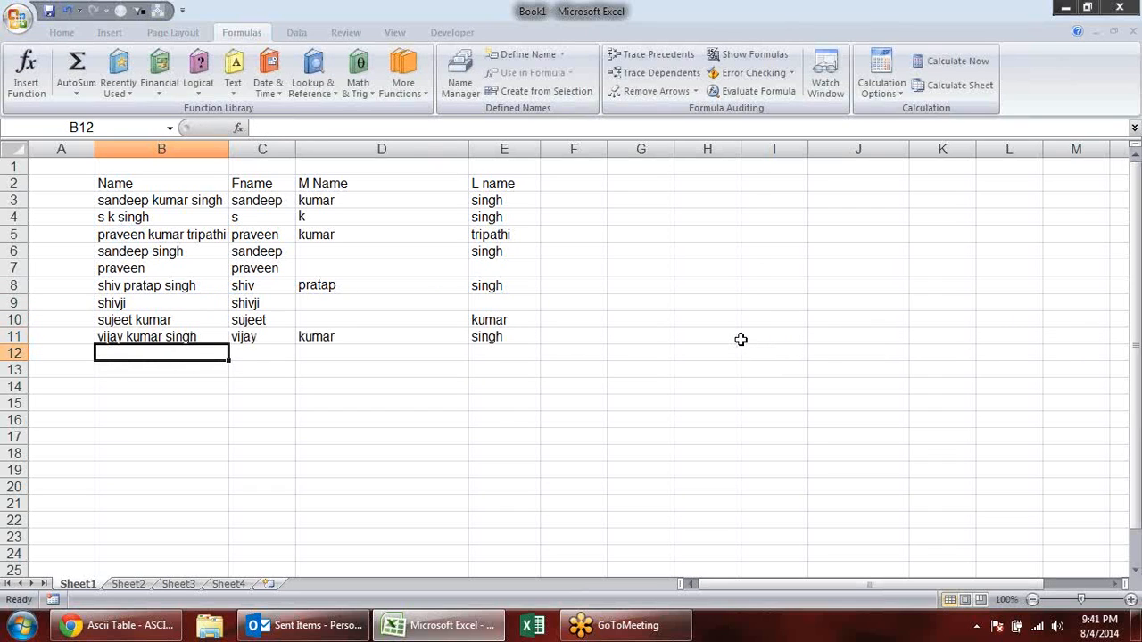
- Examine the first, middle and last name formulas and their results across the filled rows
click(521, 324)
click(375, 324)
click(252, 290)
click(257, 239)
click(266, 203)
click(347, 200)
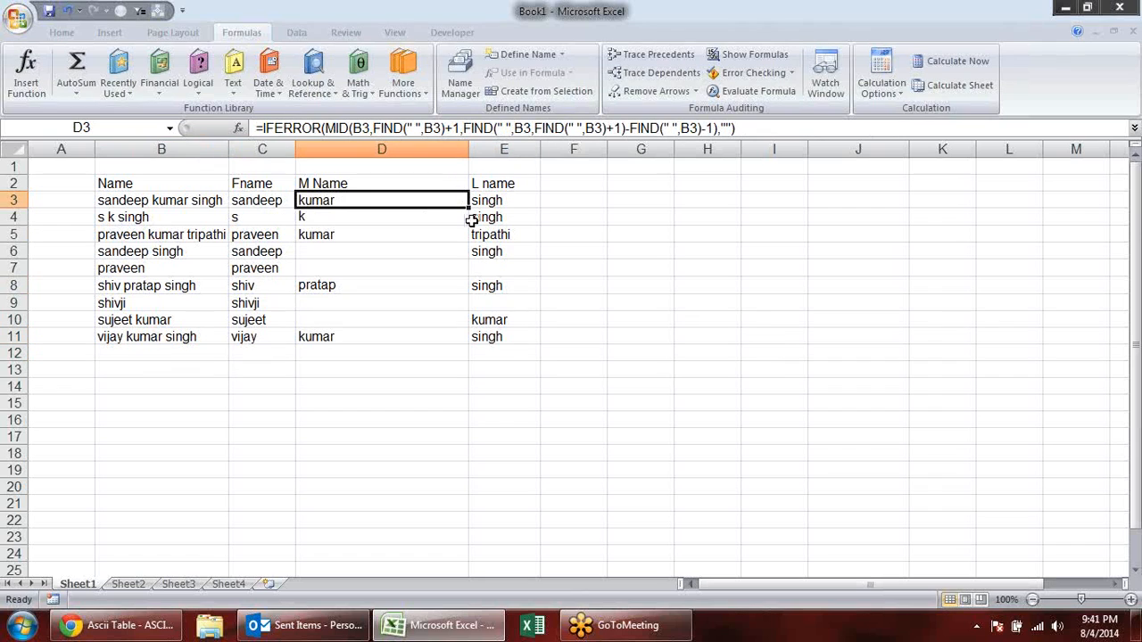
click(367, 268)
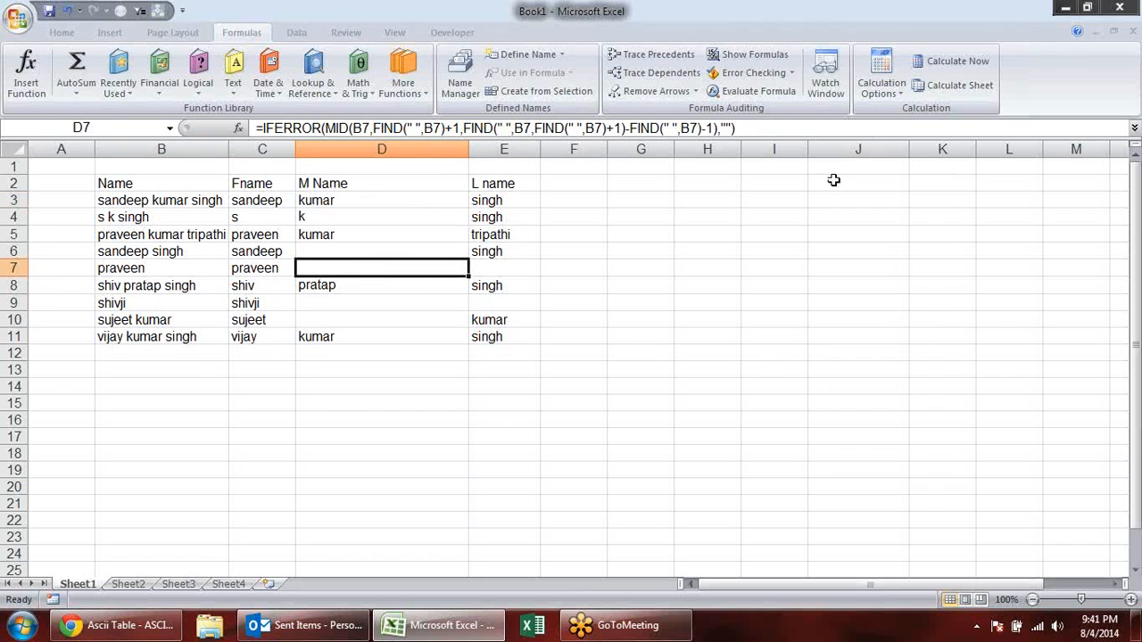
click(1127, 238)
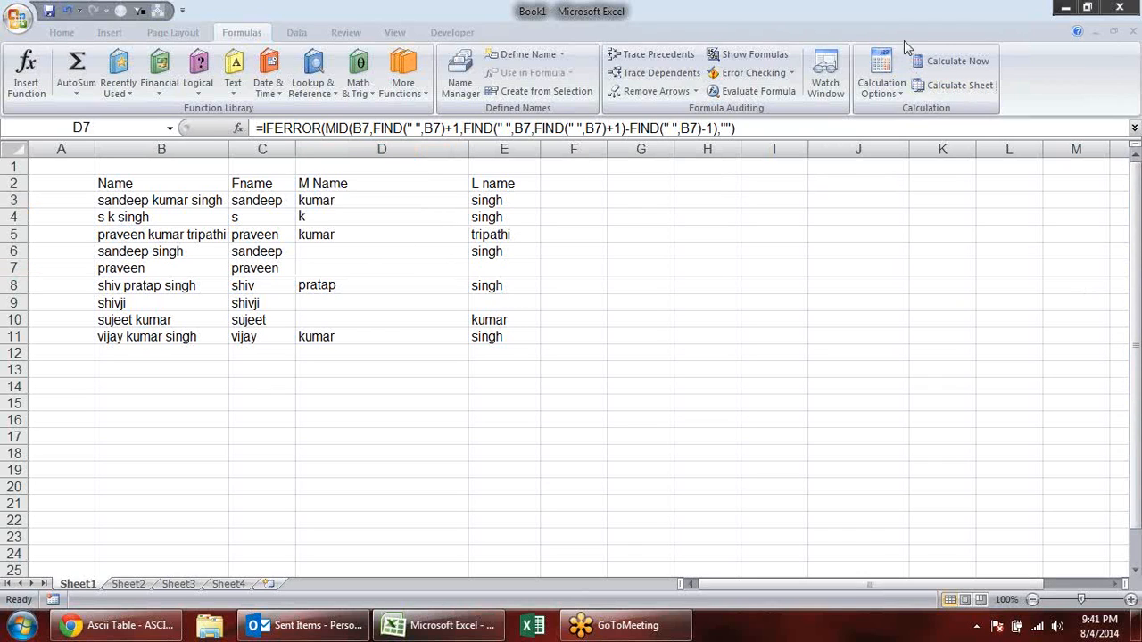
click(589, 423)
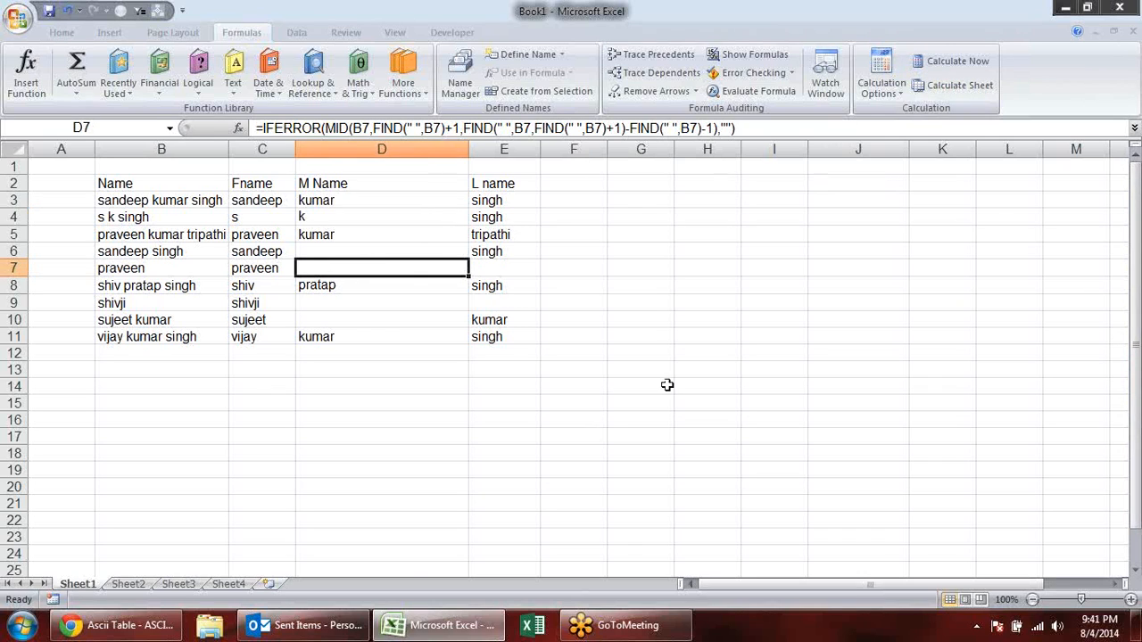
- Select cell B14 and browse the list of available text functions
click(168, 384)
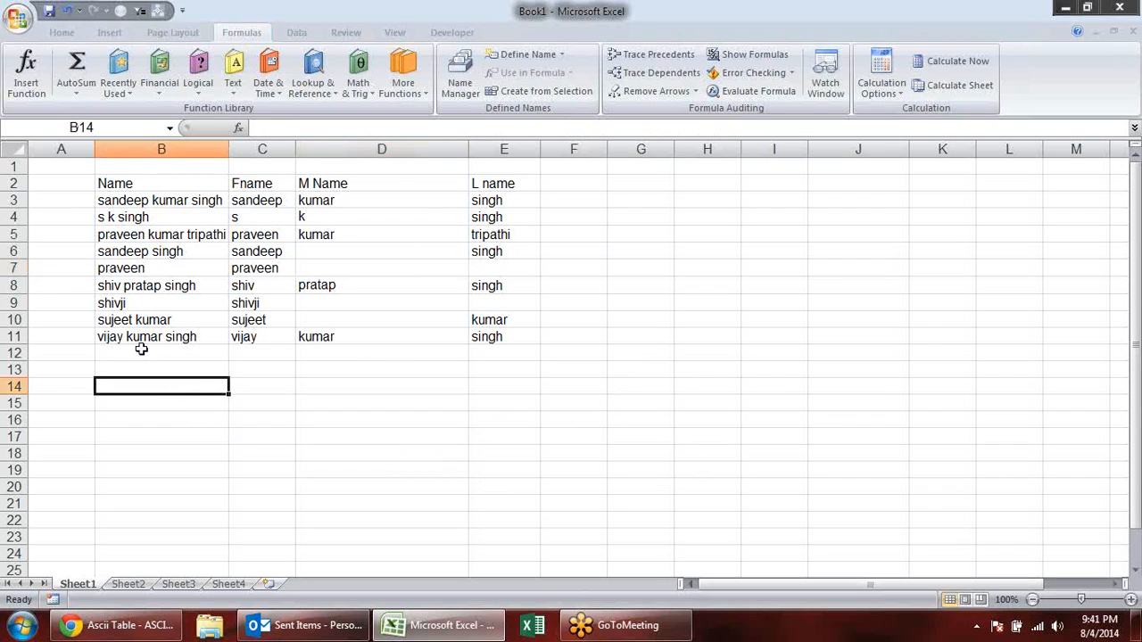
click(234, 89)
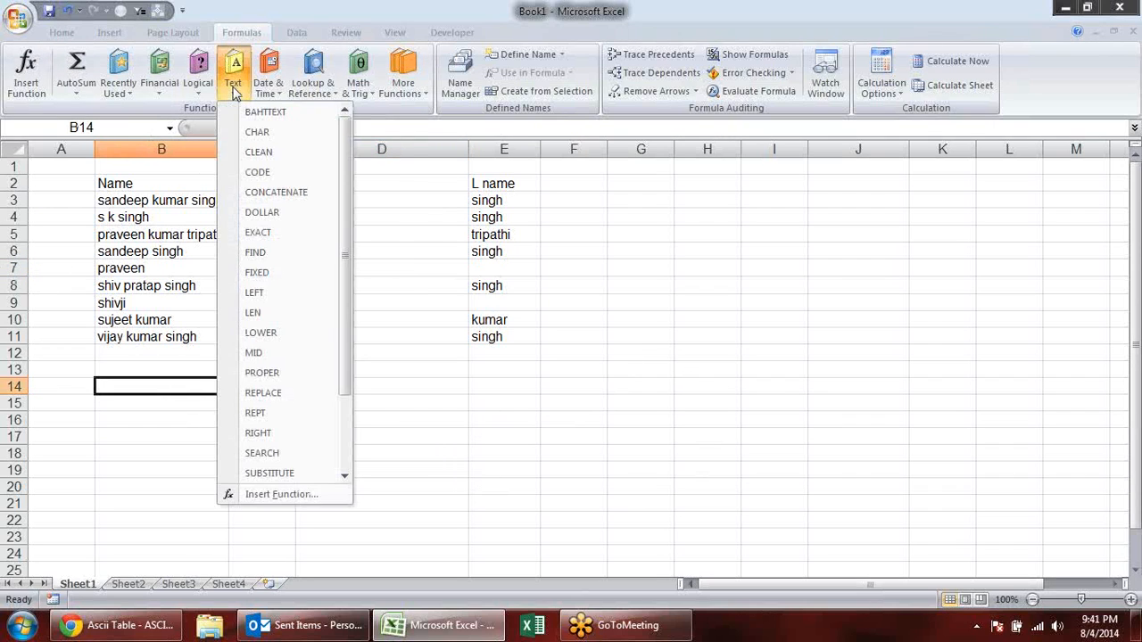
drag(347, 178, 352, 258)
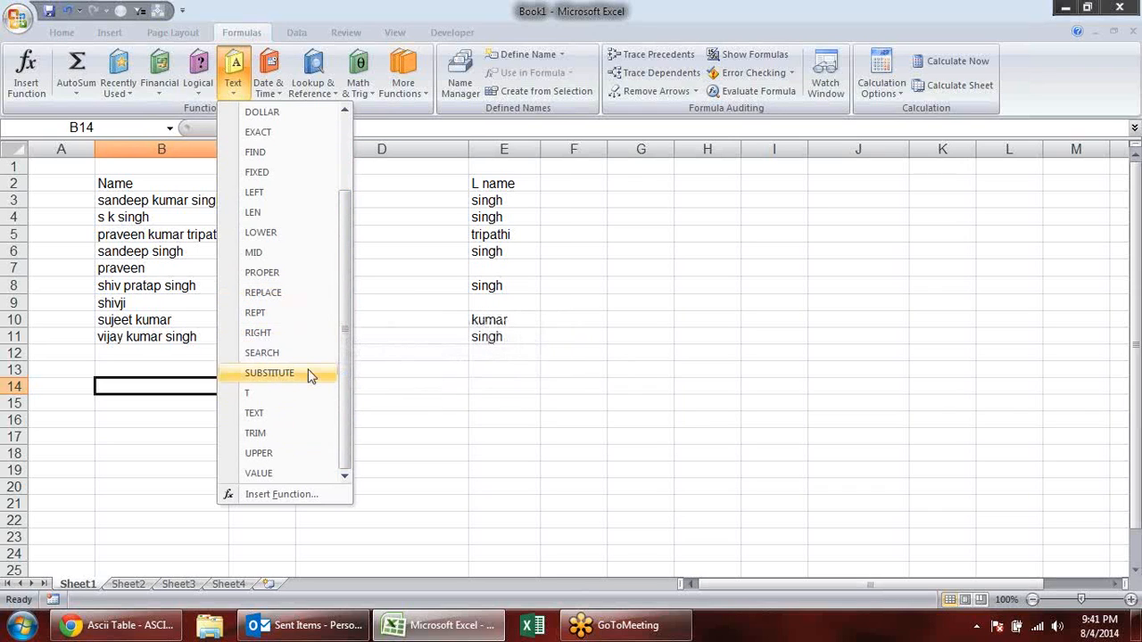
click(502, 386)
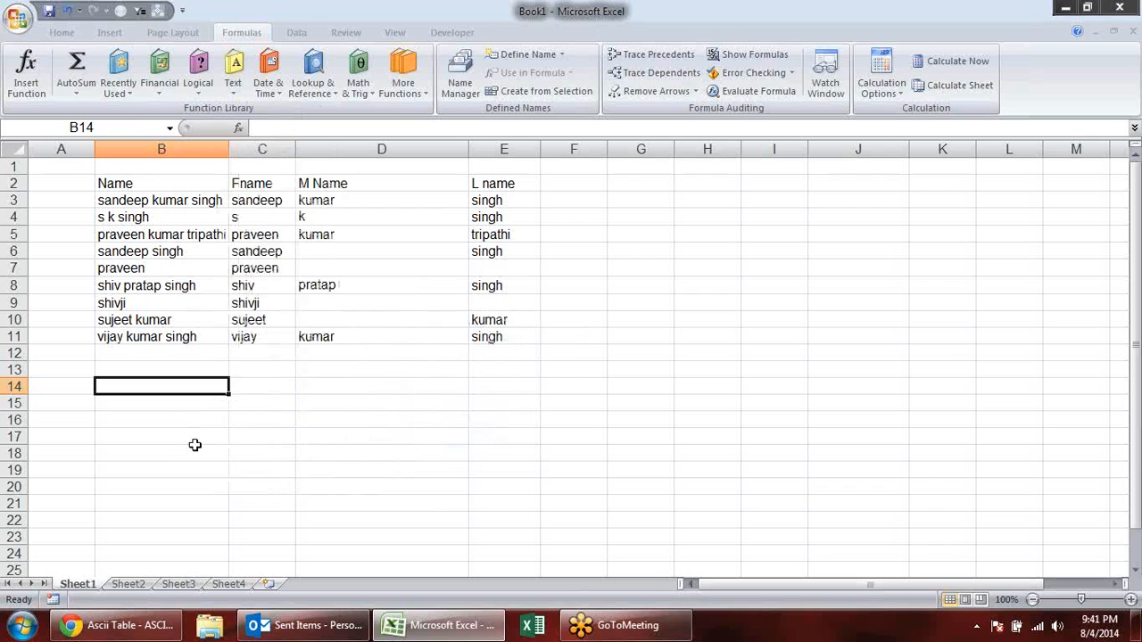
- Enter the same first name in lowercase in B14 and in capitals in B15
text(sandeep)
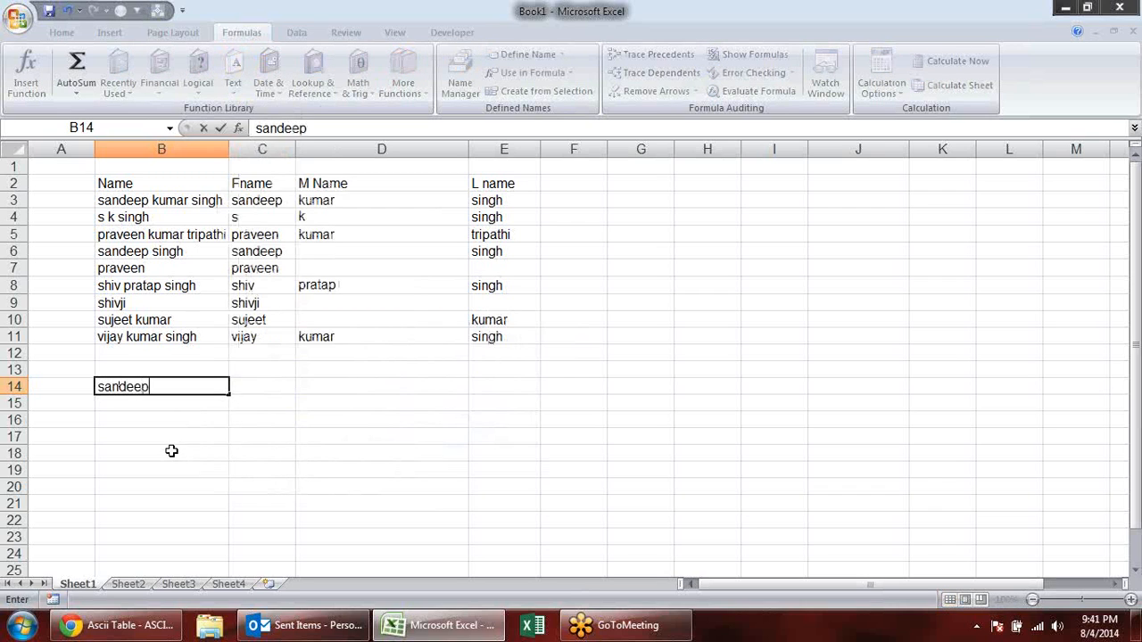
key(Return)
text(SANDEEP)
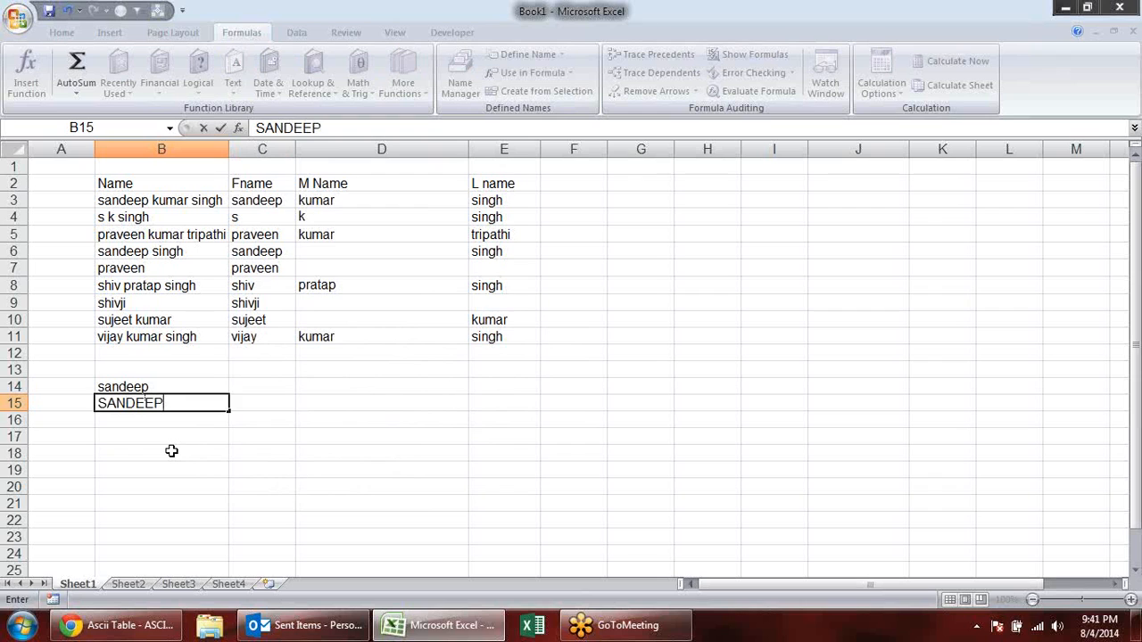
key(Return)
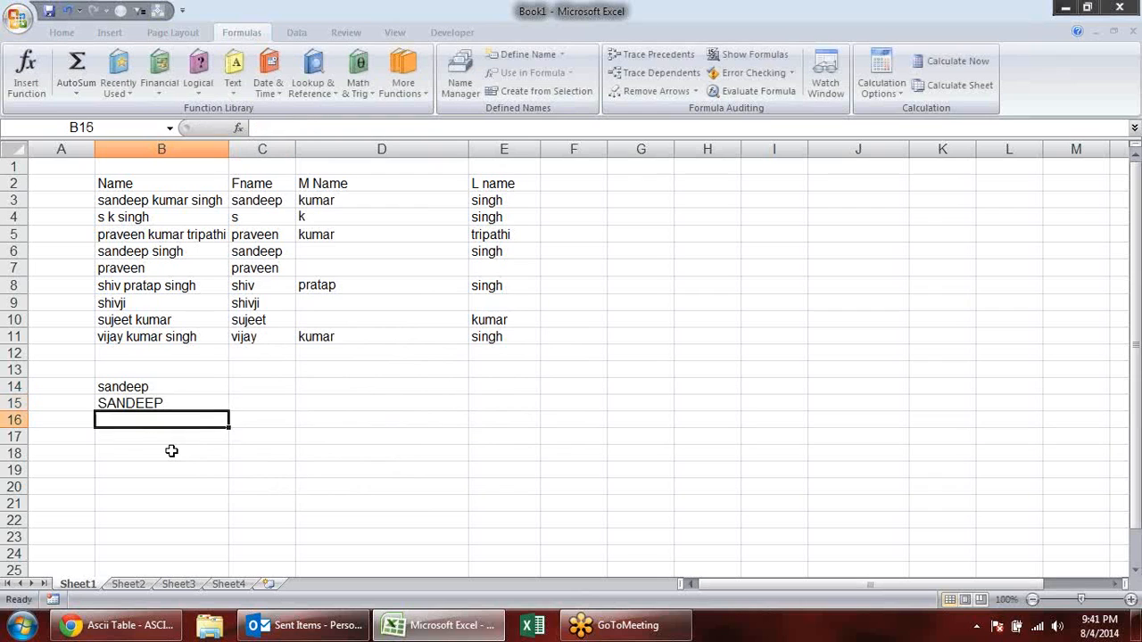
- Move the two sample names from B14:B15 to G2:G3 and widen column G slightly to fit them
click(251, 375)
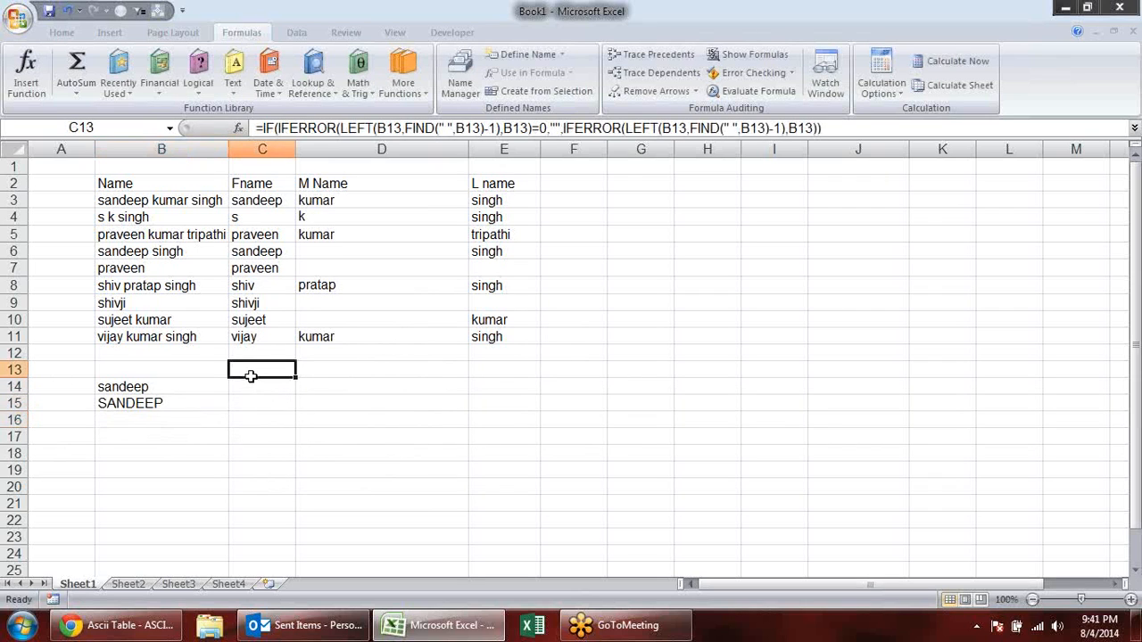
drag(190, 392, 191, 402)
key(ctrl+x)
click(628, 183)
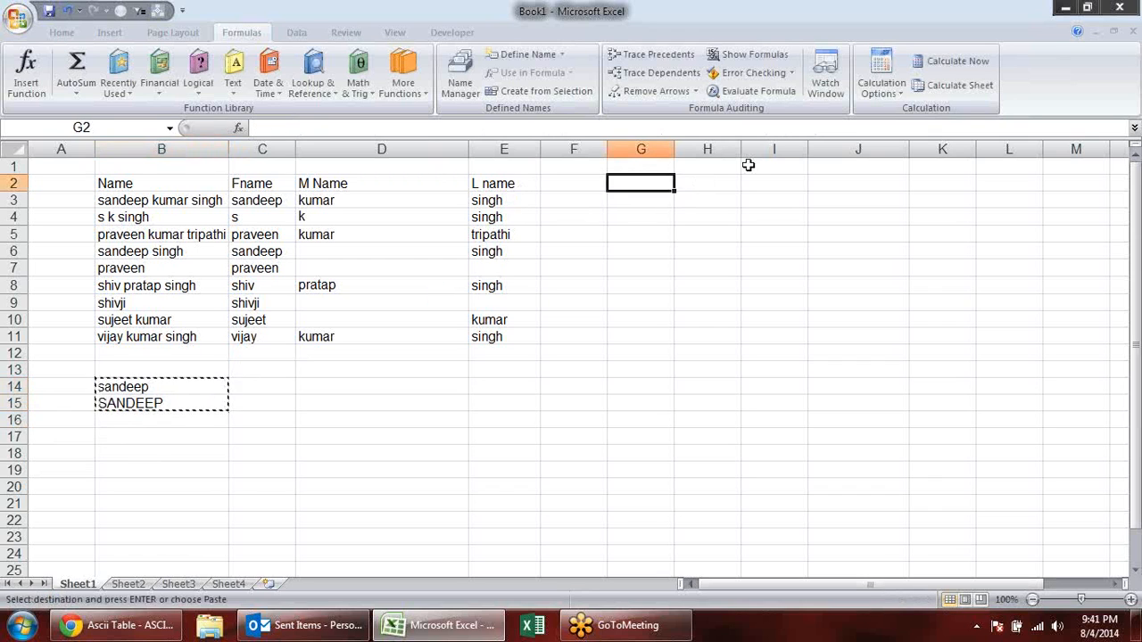
key(ctrl+v)
drag(674, 148, 680, 148)
- Enter a FIND formula in H2 that locates the lowercase letter "a" within the name in G2
click(730, 181)
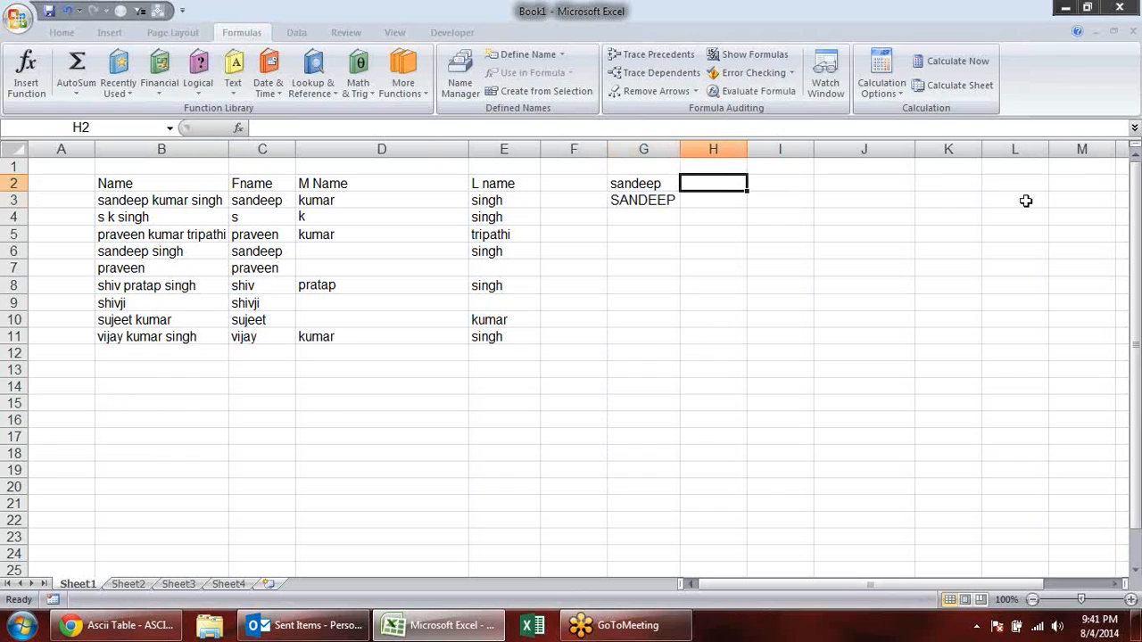
text(=)
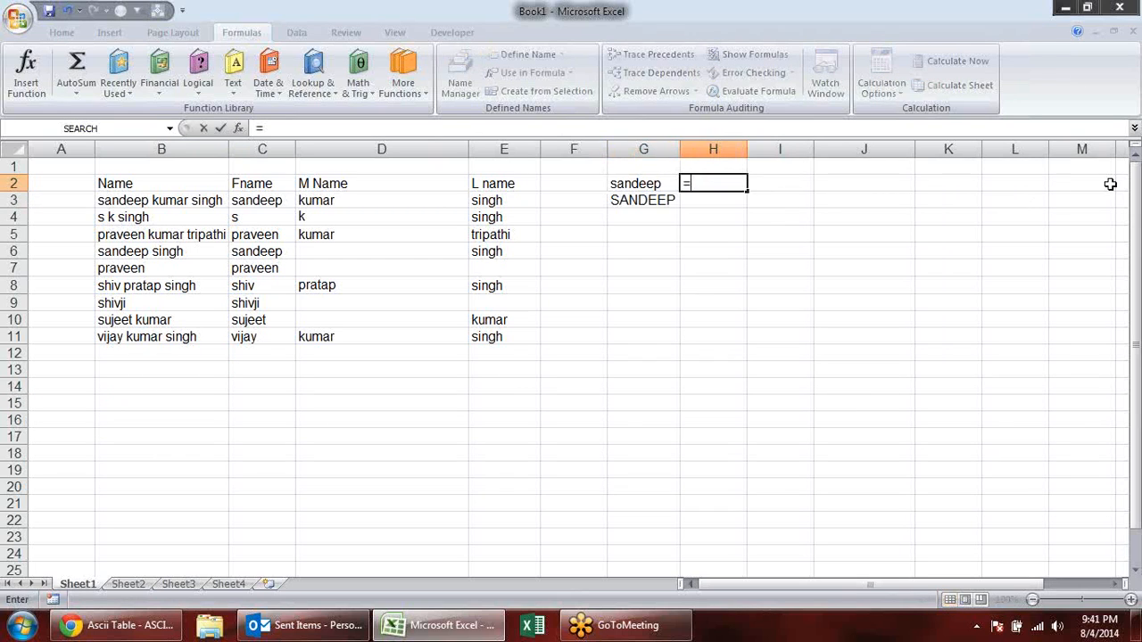
text(FIN)
key(Tab)
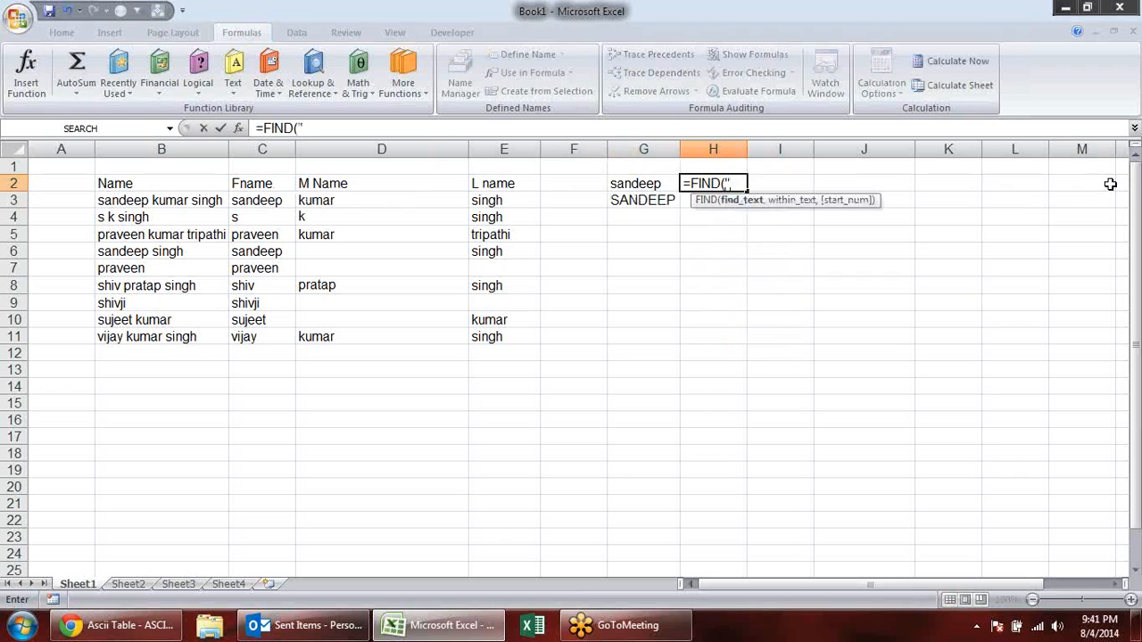
text("a)
key(BackSpace)
text(a",)
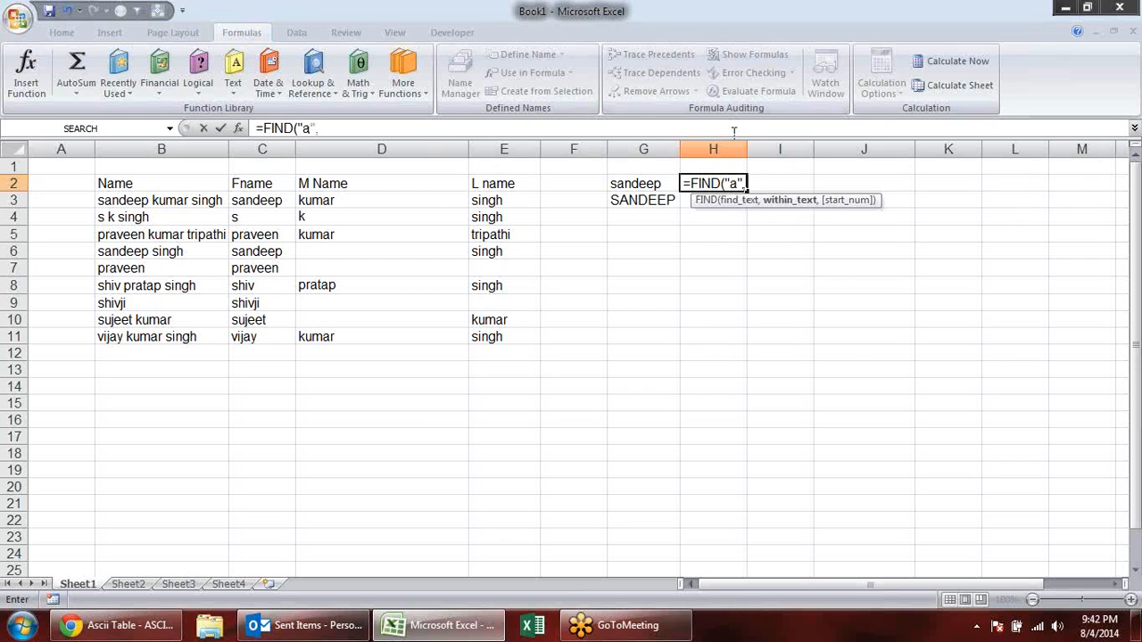
click(661, 175)
key(Return)
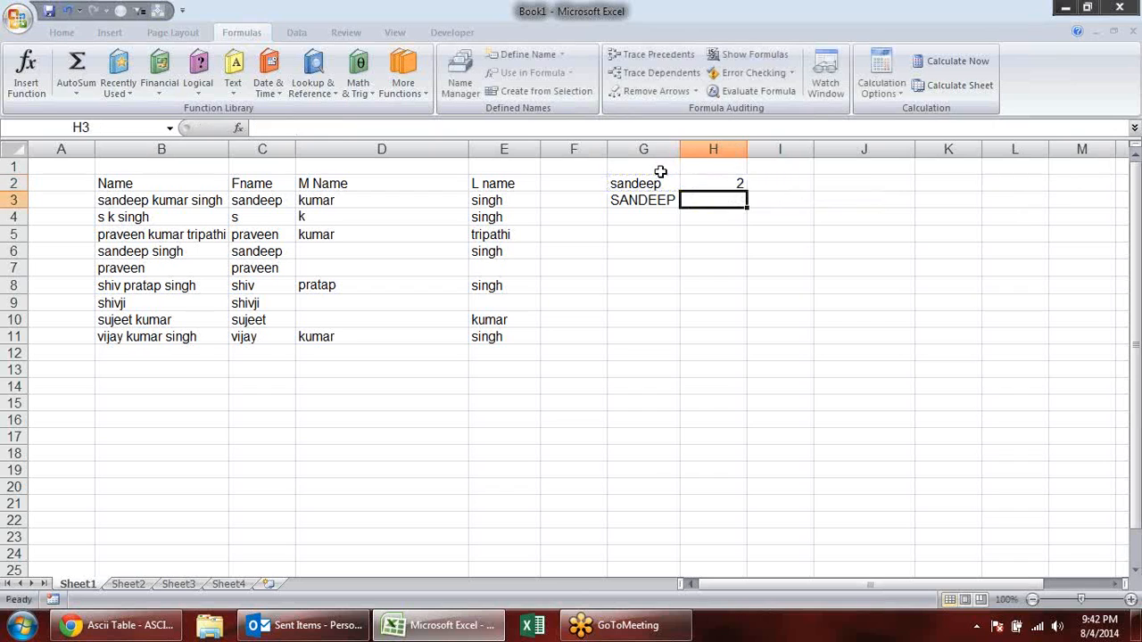
- Copy the FIND formula from H2 down to H3 and check the formula in H3
click(746, 185)
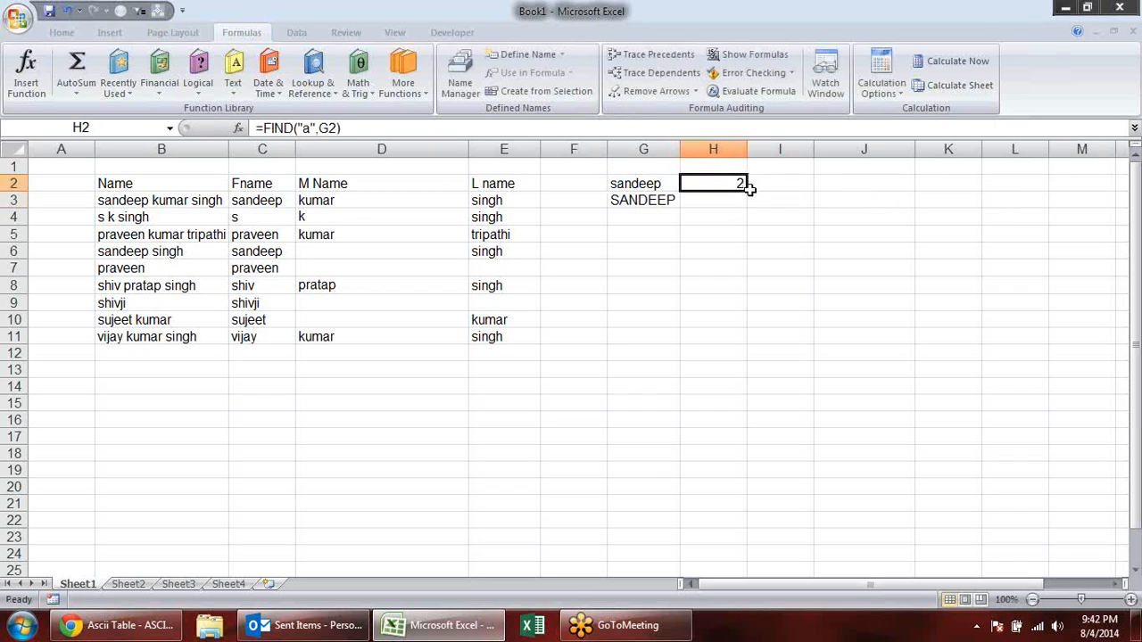
drag(746, 190, 751, 203)
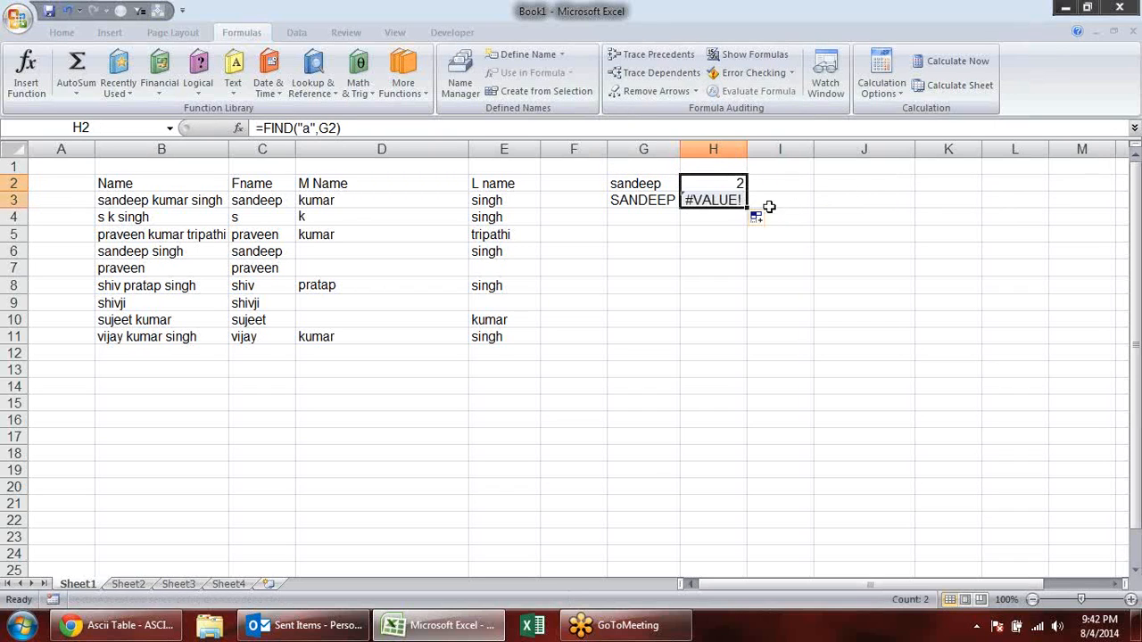
click(719, 201)
double_click(719, 202)
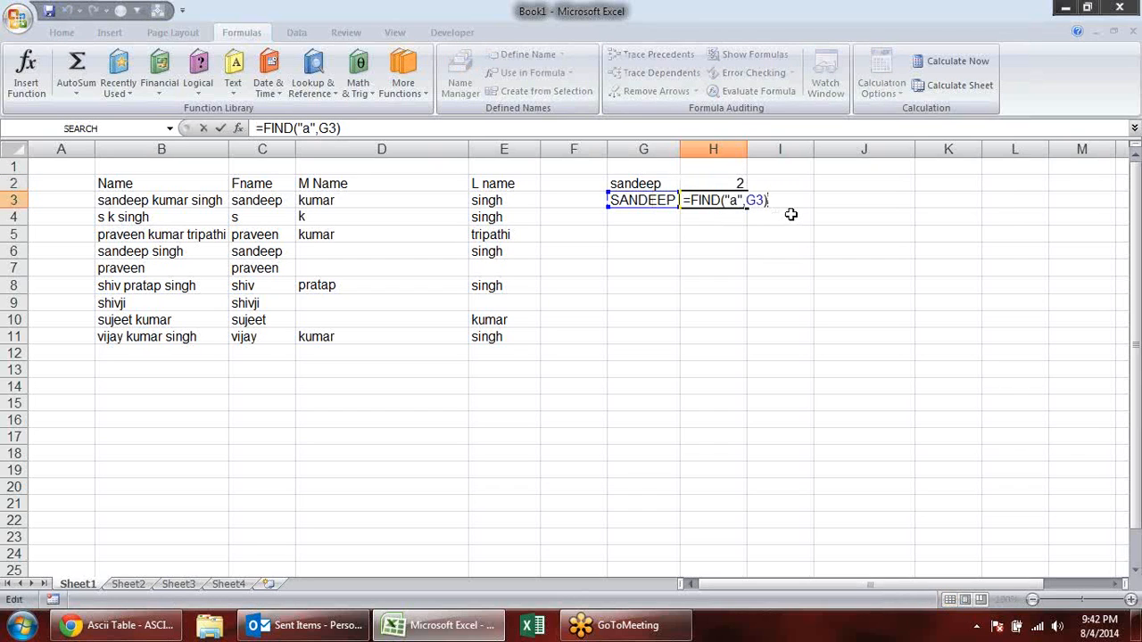
key(Return)
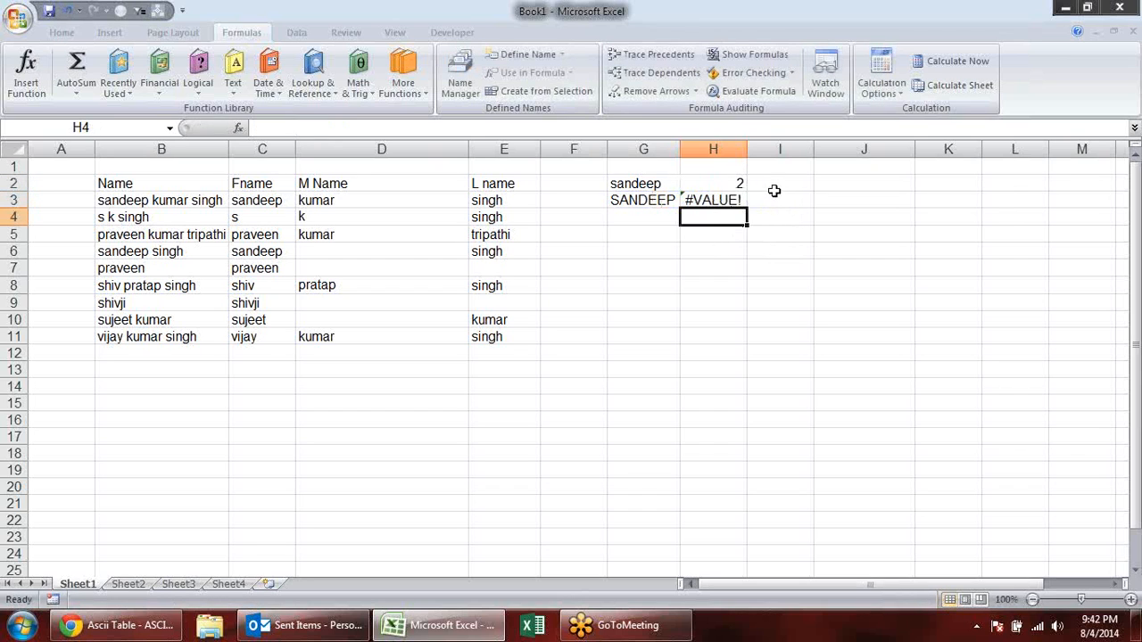
- Enter a SEARCH formula in I2 that locates the lowercase letter "a" within the name in G2
click(772, 184)
text(=sea)
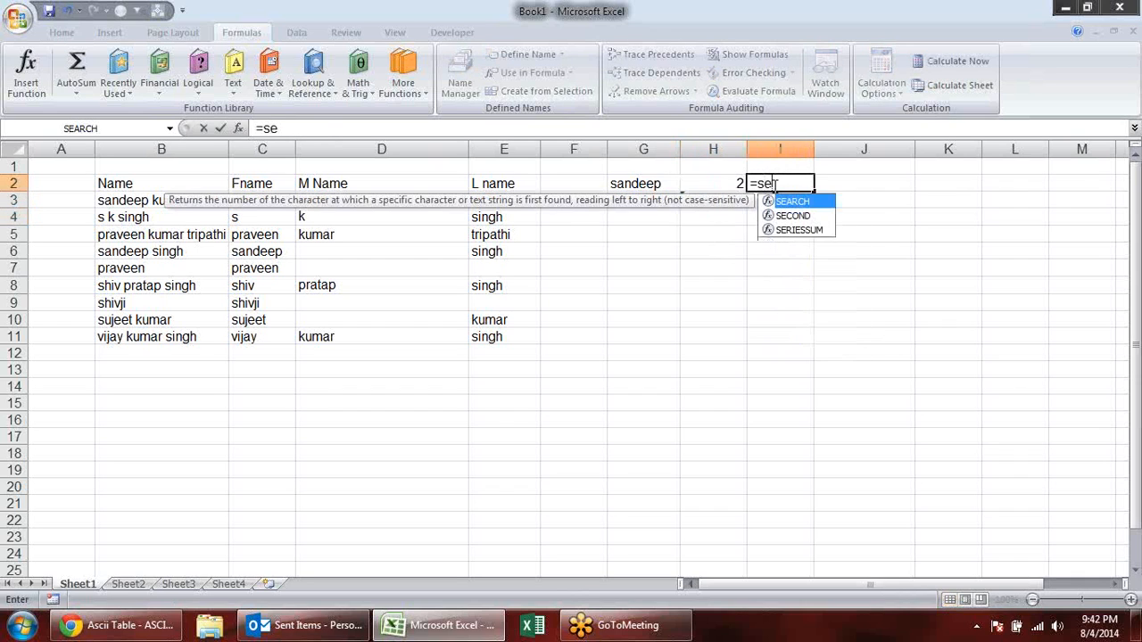
key(Tab)
text("A)
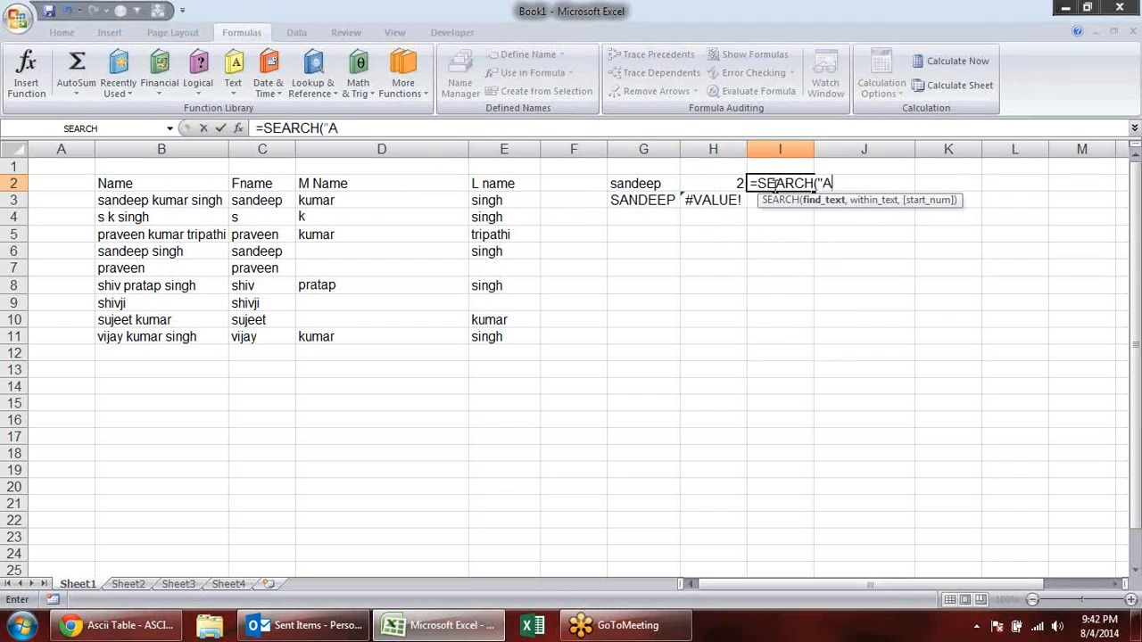
key(BackSpace)
text(A)
key(BackSpace)
key(BackSpace)
key(BackSpace)
text(,)
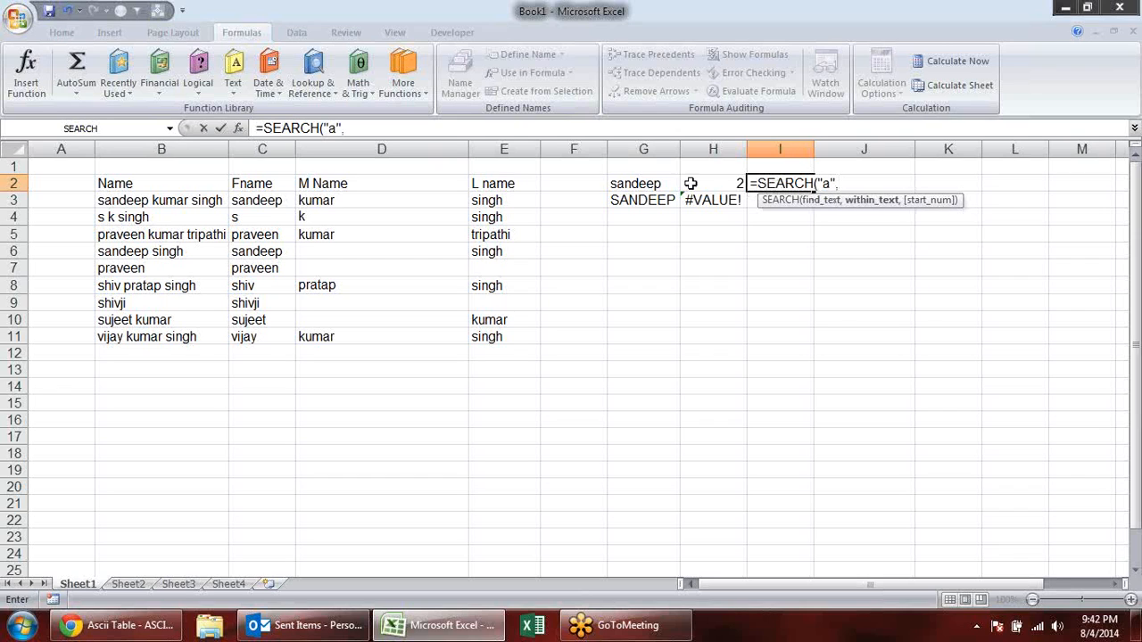
click(657, 183)
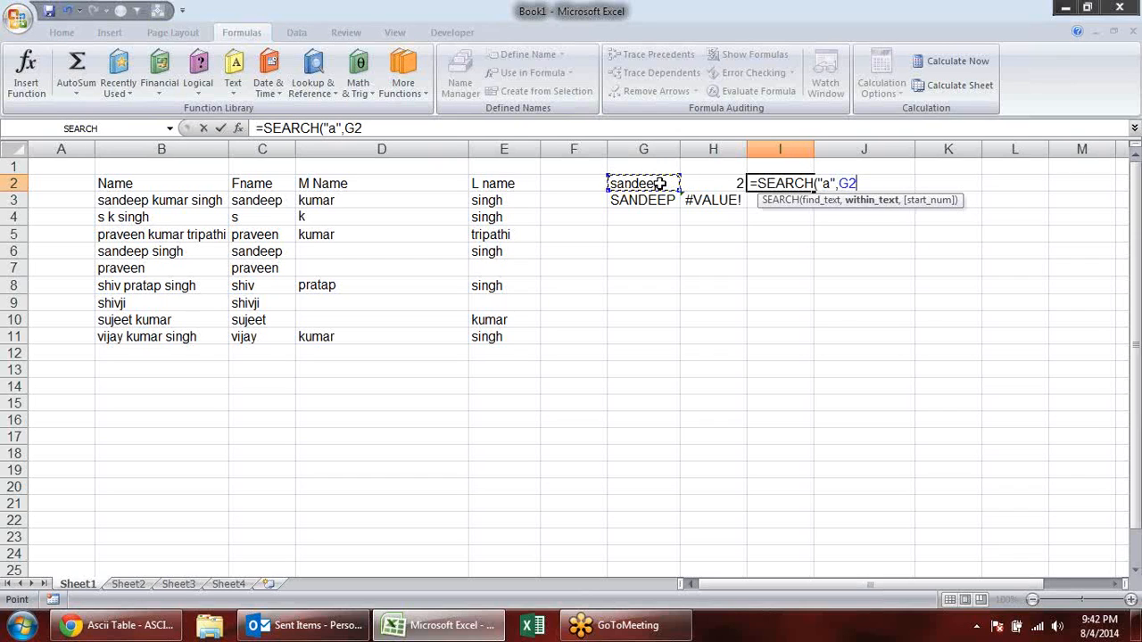
key(Return)
- Copy the SEARCH formula from I2 down to I3, and compare the formulas in H2 and I2
click(788, 179)
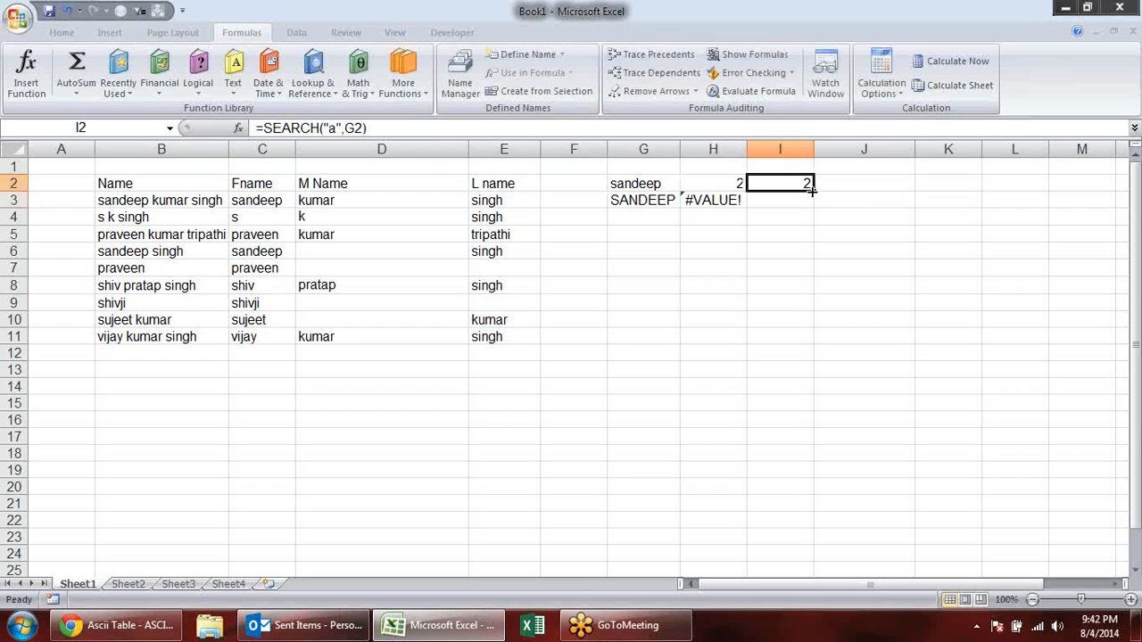
drag(811, 189, 814, 209)
click(843, 219)
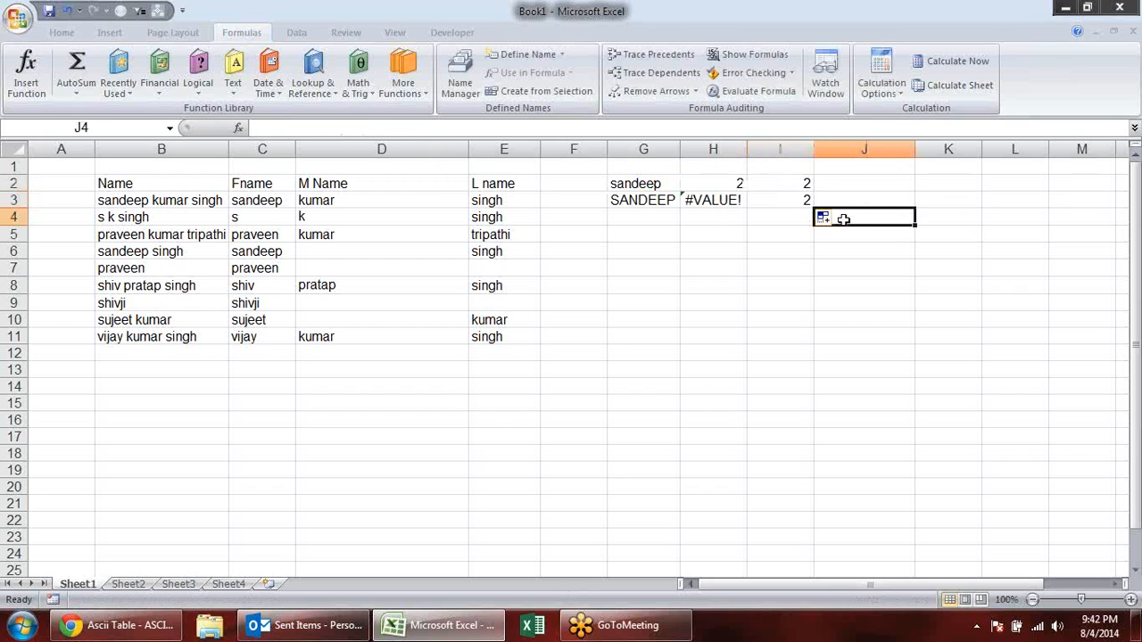
double_click(711, 184)
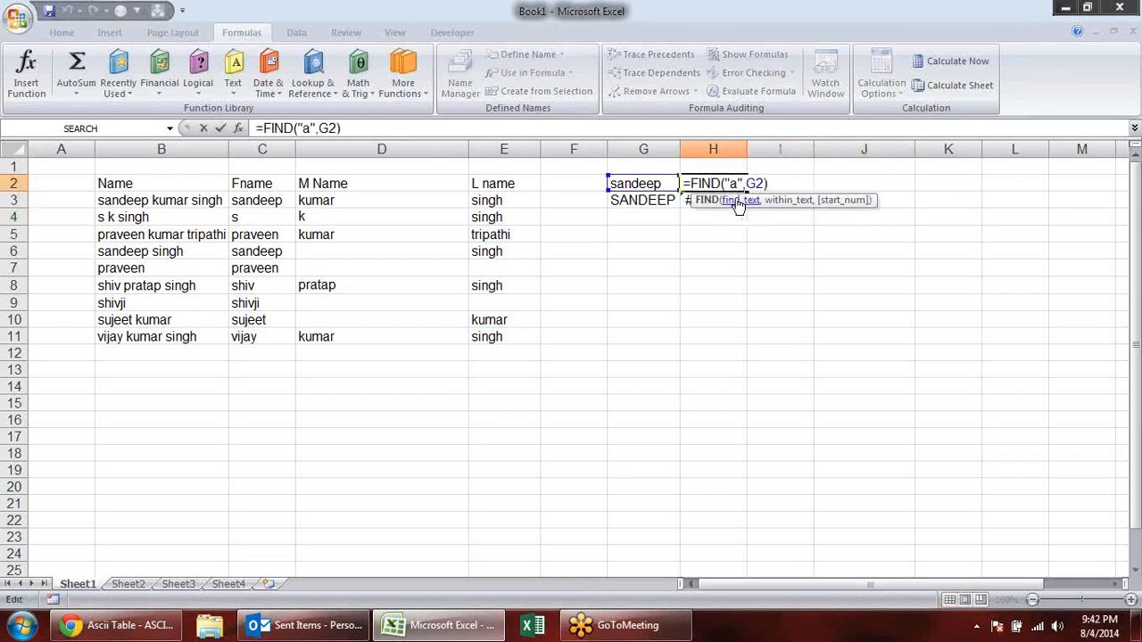
key(Escape)
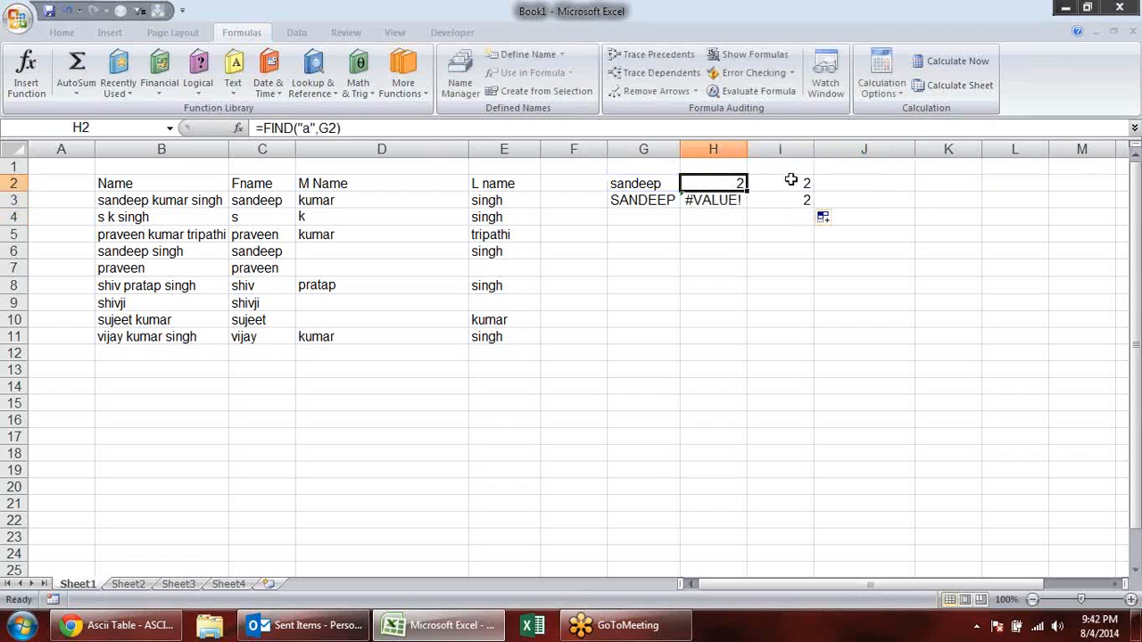
double_click(790, 181)
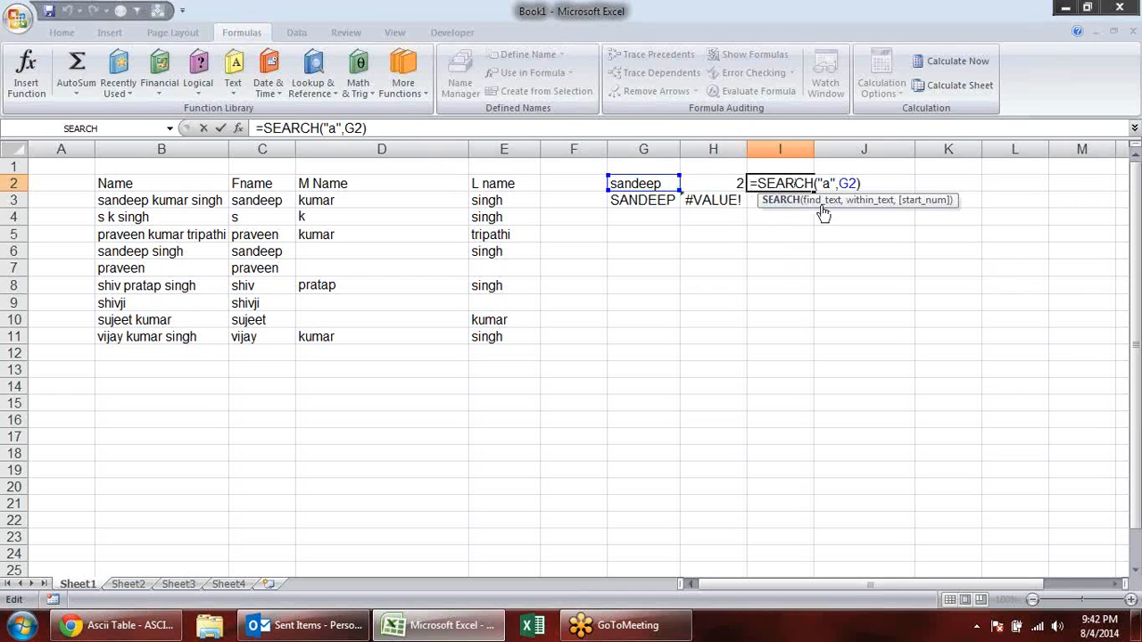
key(Escape)
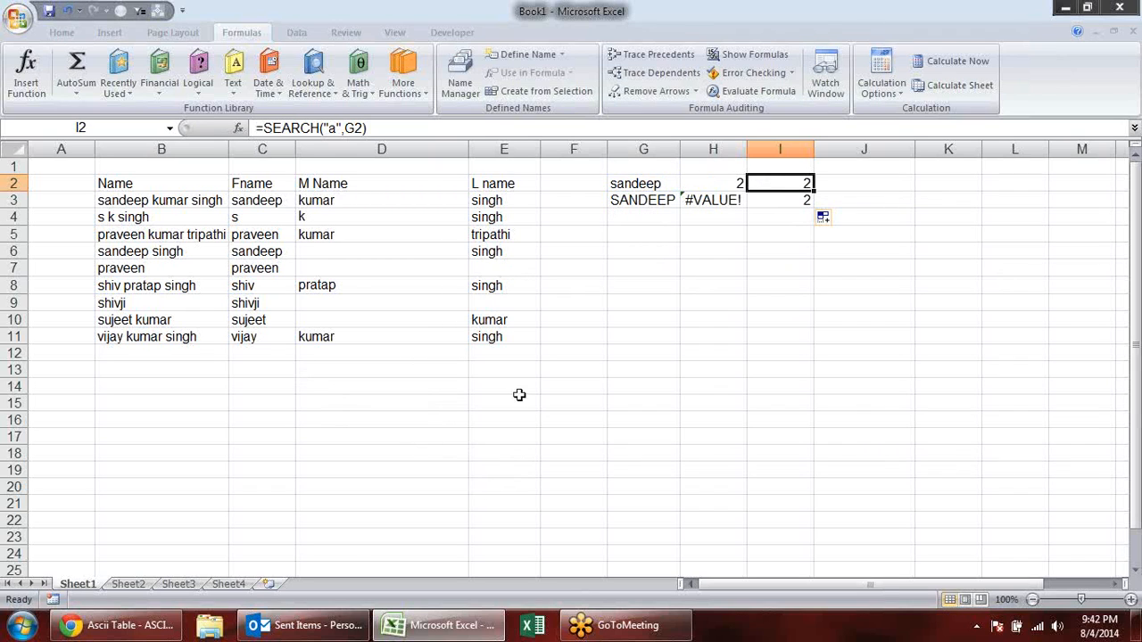
- Enter the sample first name in B14 with extra spaces around it
click(199, 382)
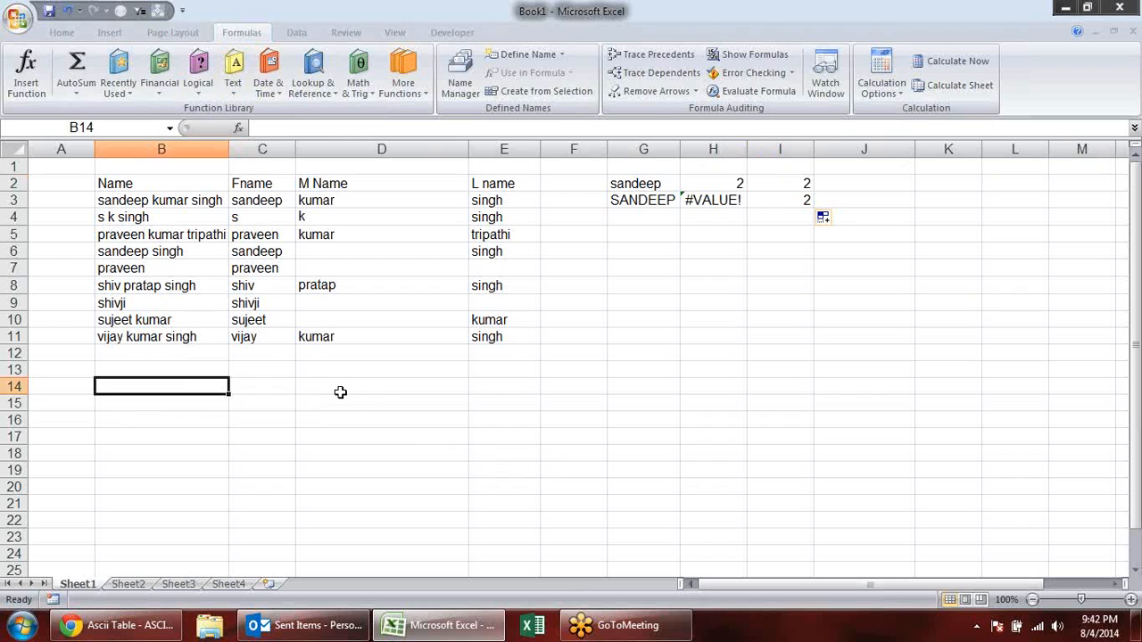
key(BackSpace)
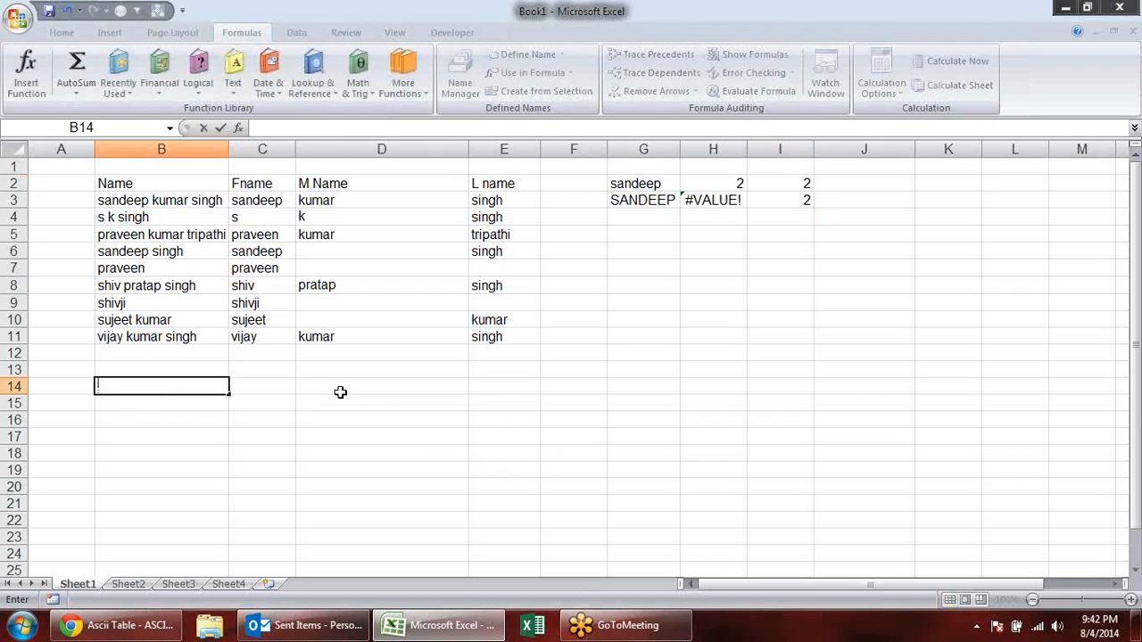
text(sandee)
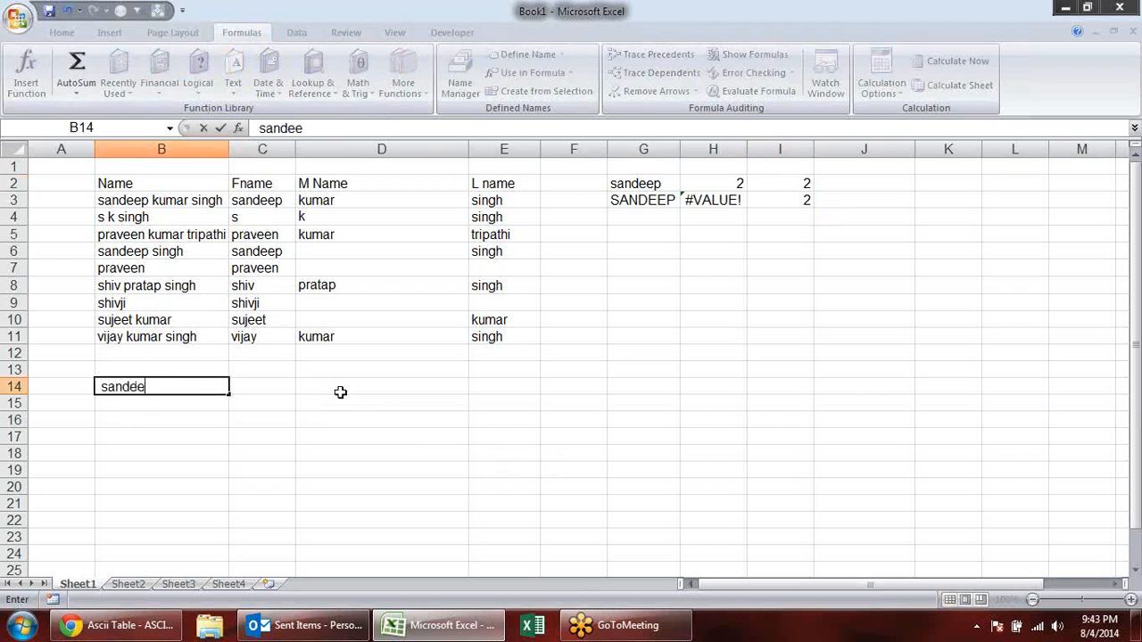
text(p)
key(Return)
- Enter a LEN formula in C14 that counts the characters in B14
key(Up)
key(Up)
key(Down)
key(Right)
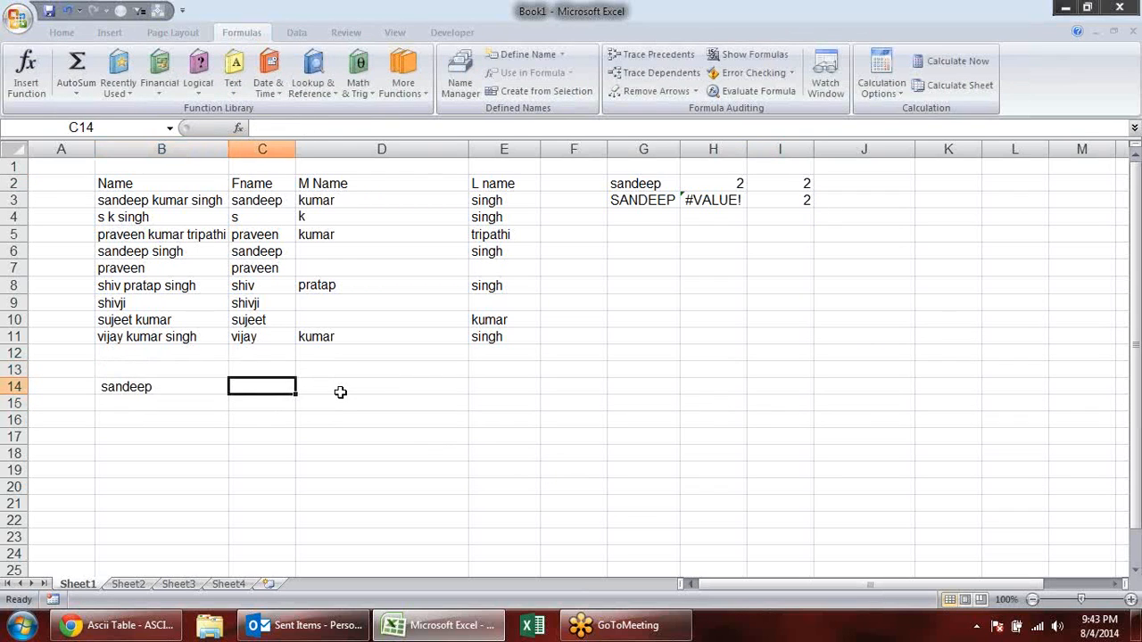
text(=len)
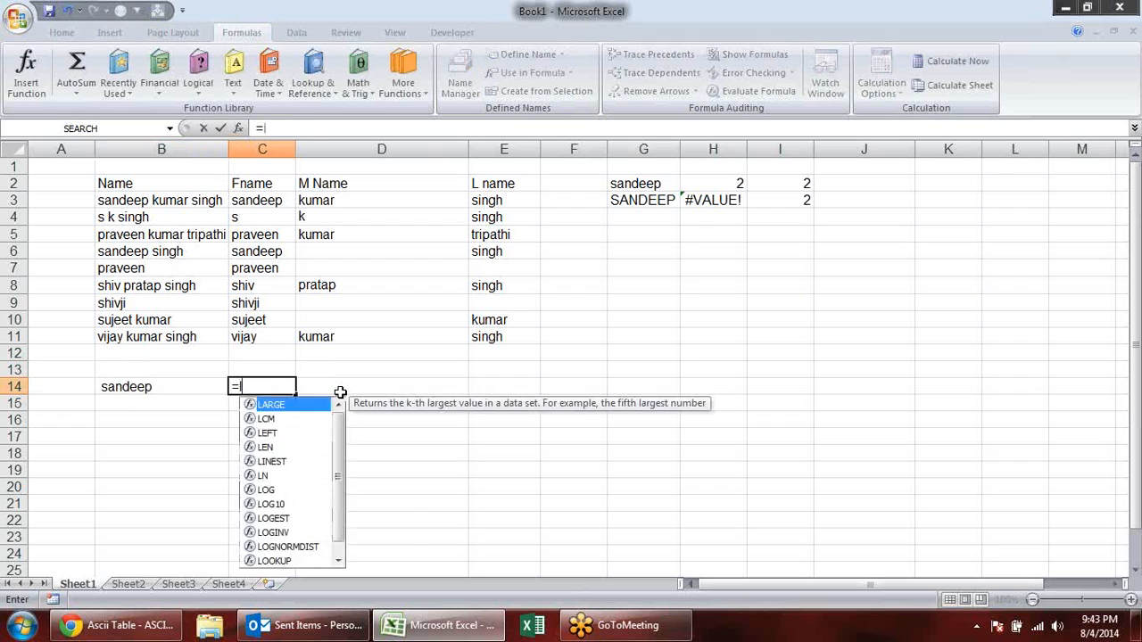
key(Tab)
key(Left)
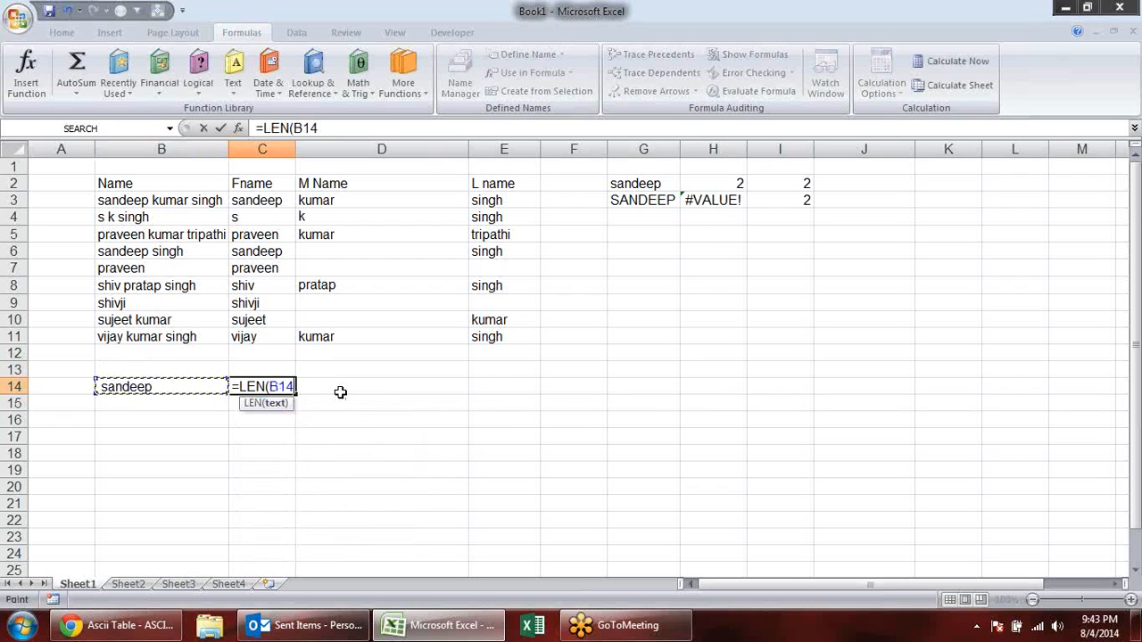
key(Return)
text(')
key(Escape)
click(159, 417)
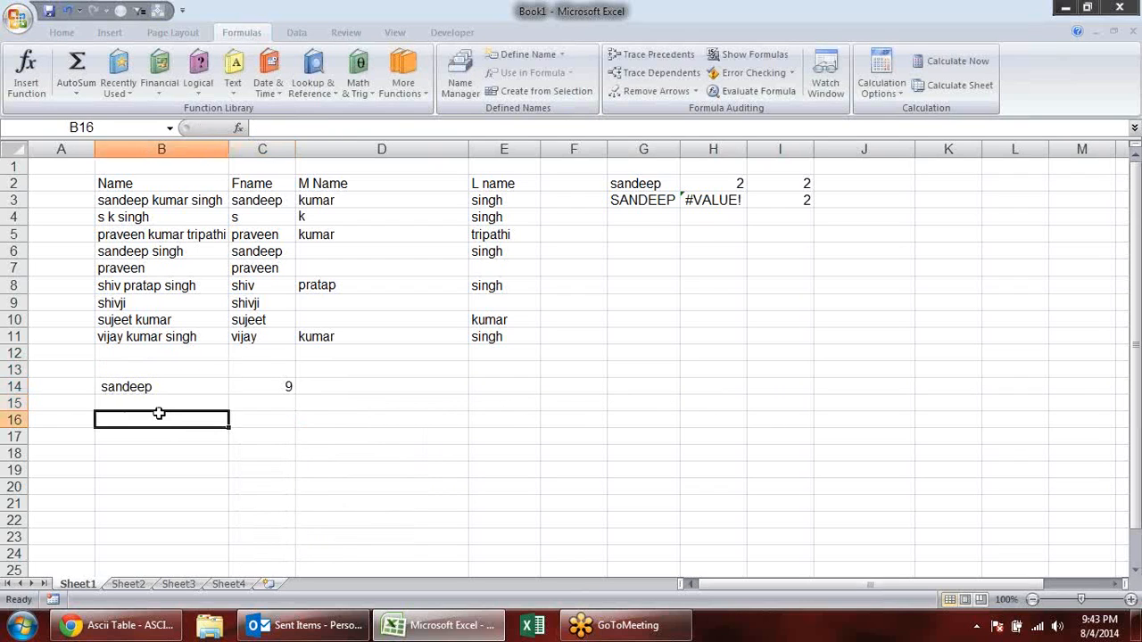
- Enter a TRIM formula in C15 that removes the extra spaces from the text in B14
click(258, 403)
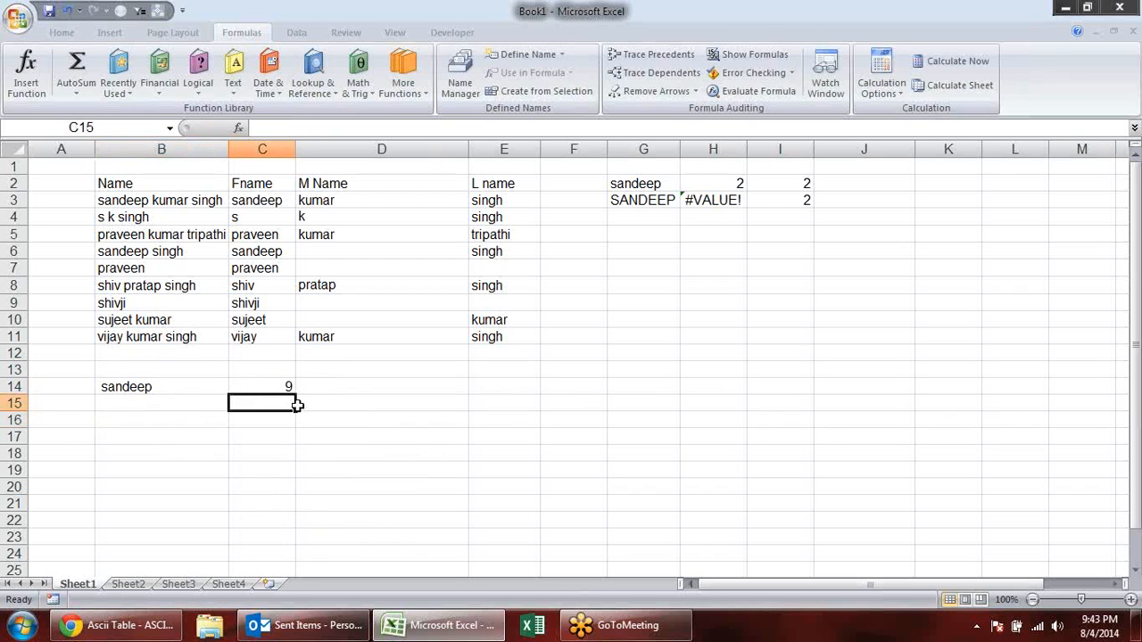
text(=TRIM()
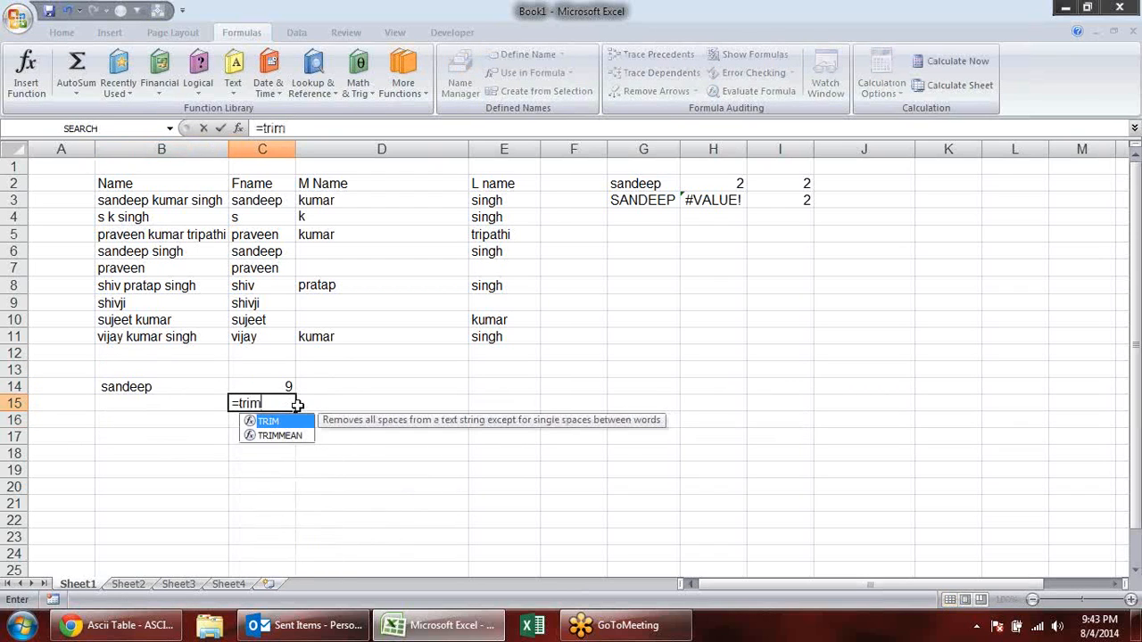
click(164, 388)
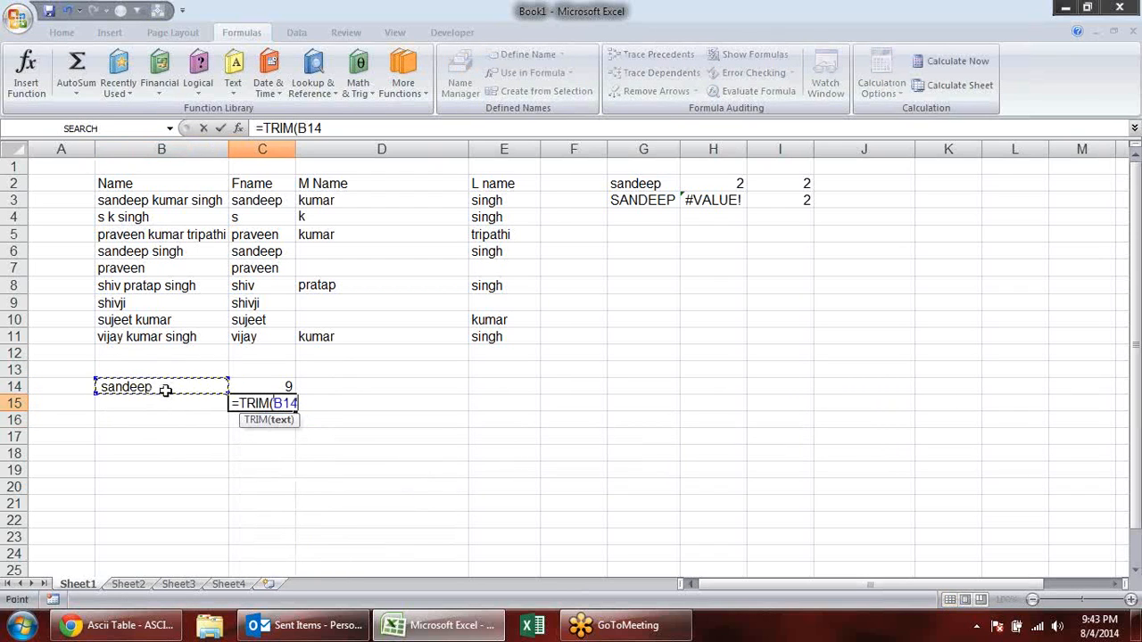
key(Return)
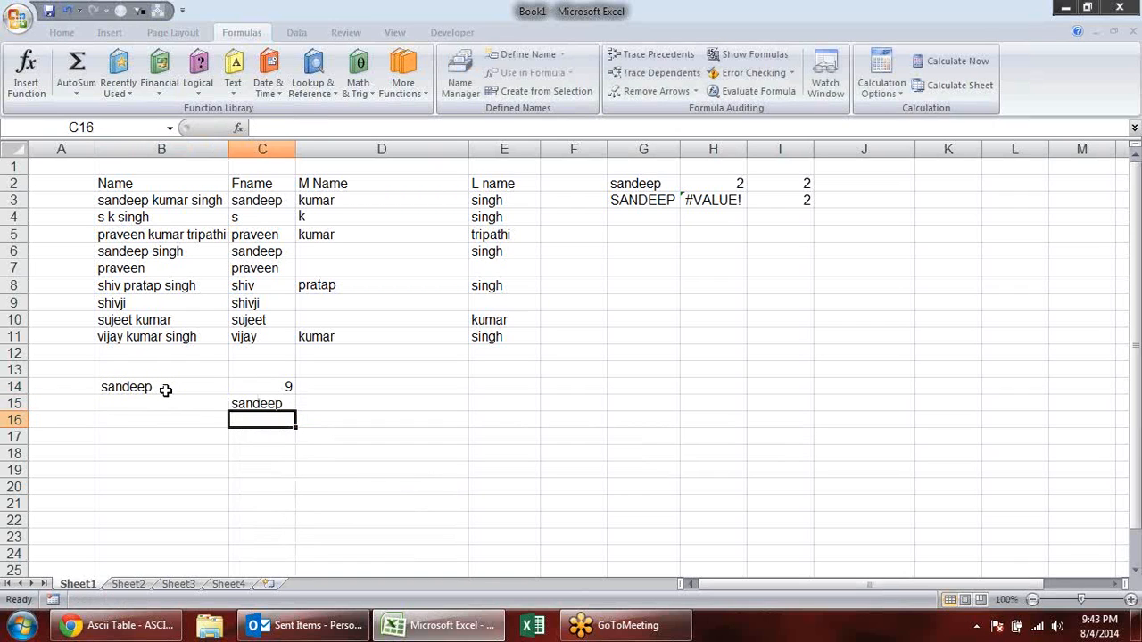
- Enter a LEN formula in D15 that counts the characters of the trimmed text in C15
key(Up)
key(Right)
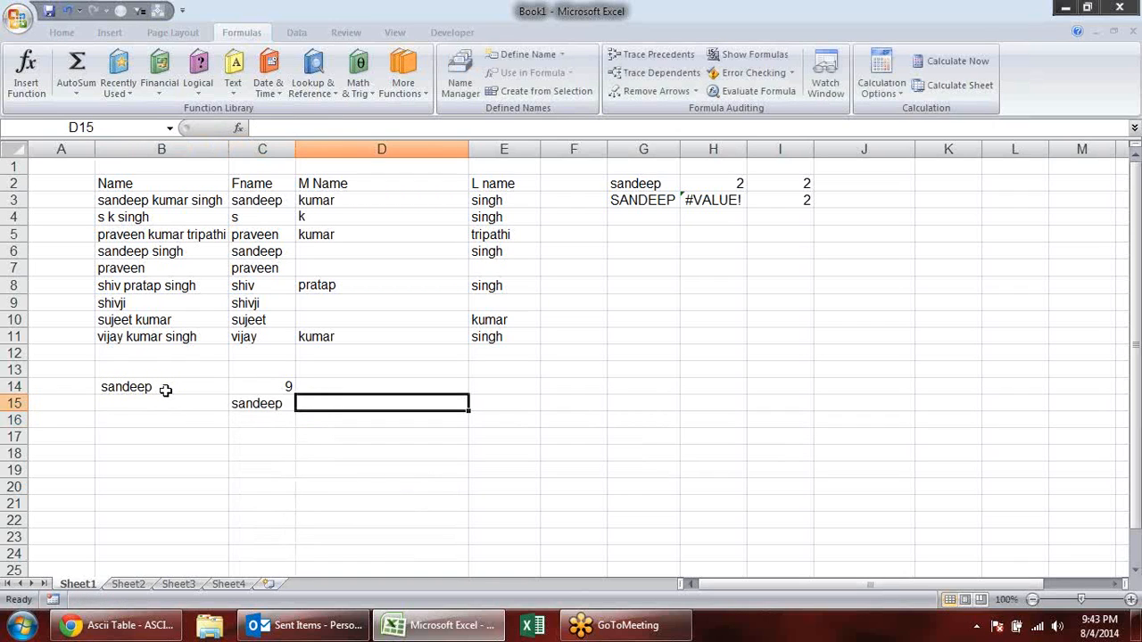
text(=le)
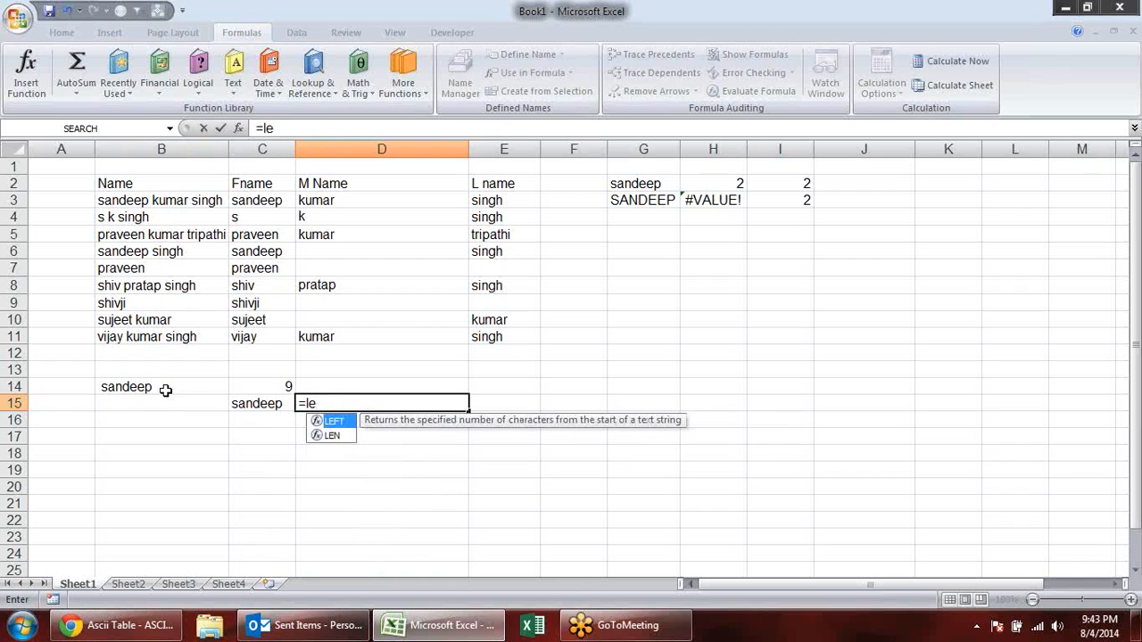
text(n)
key(Tab)
key(Left)
key(Return)
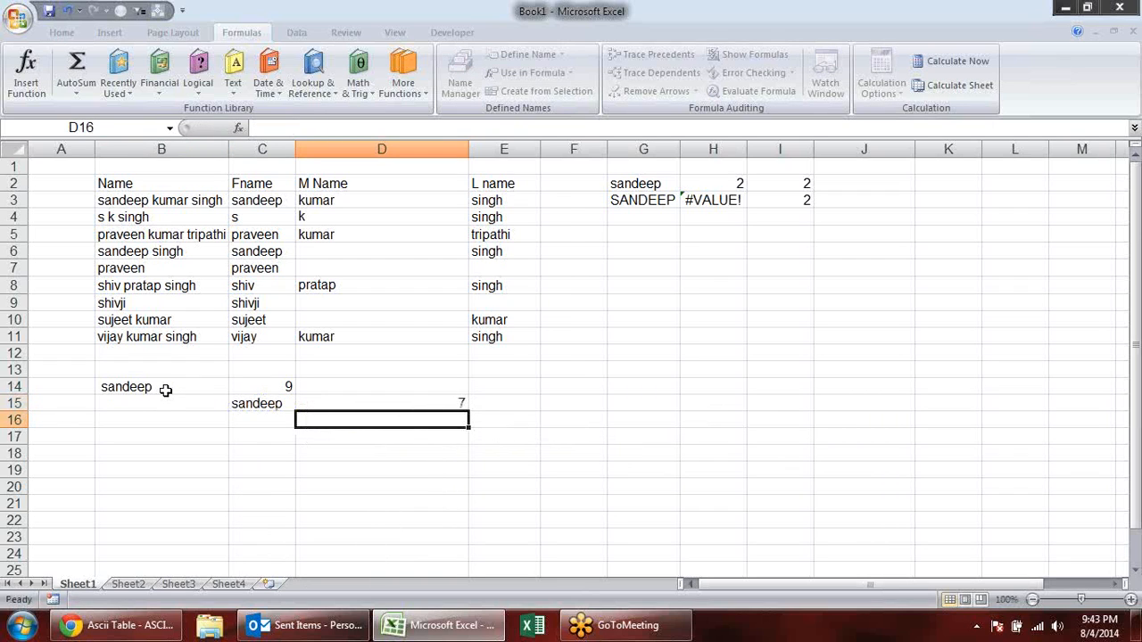
- Clear the contents of B13:E18 to remove the LEN and TRIM examples
drag(134, 369, 522, 463)
key(Delete)
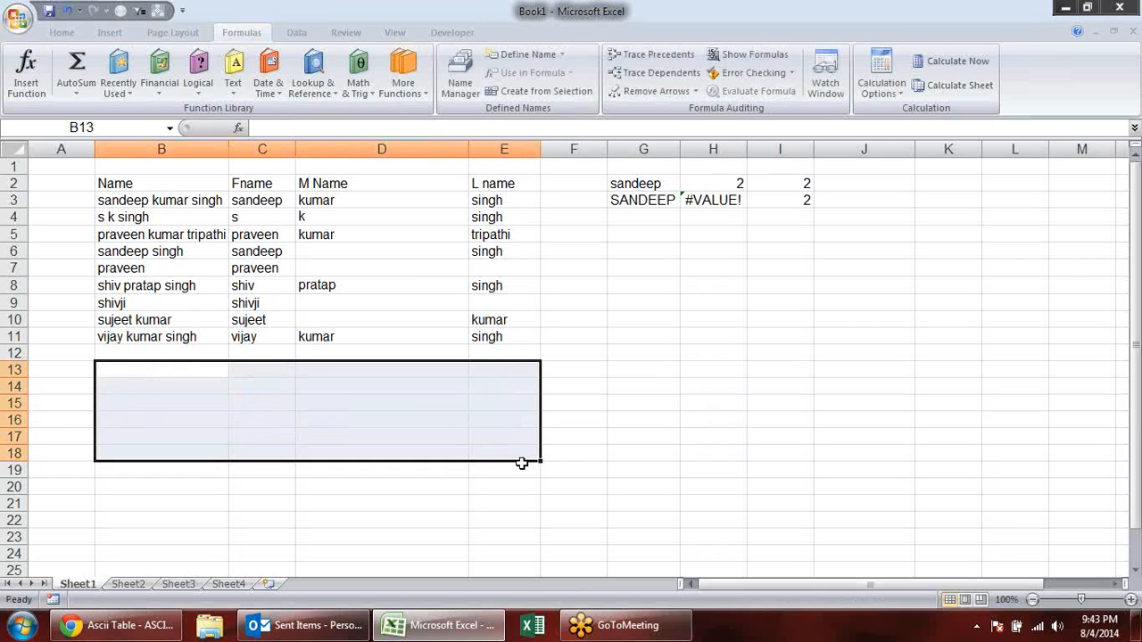
click(575, 356)
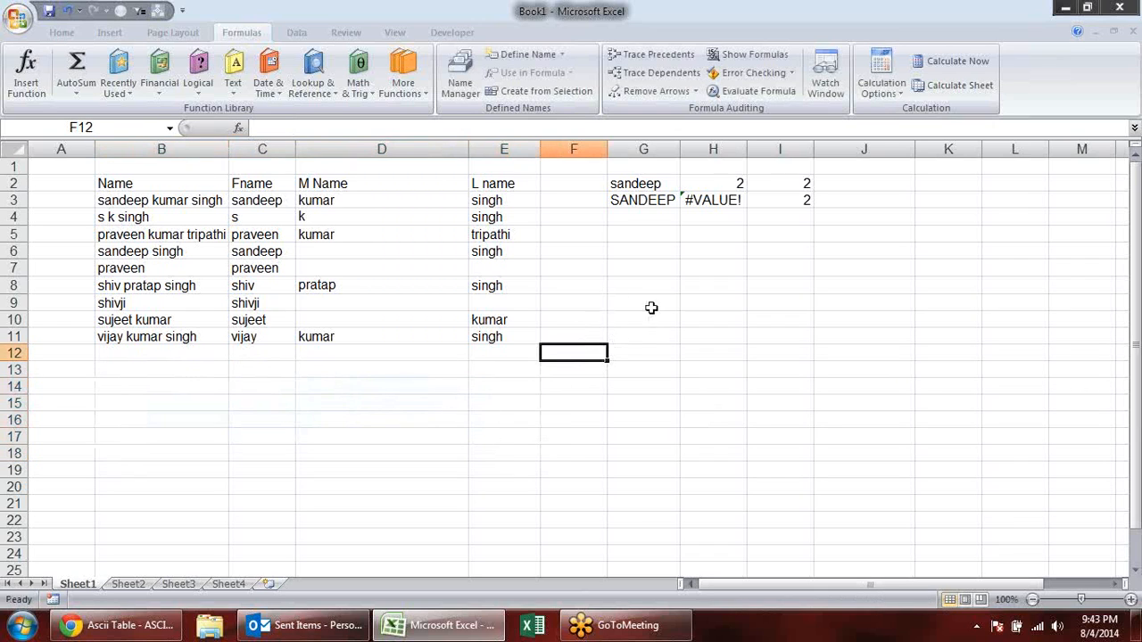
click(669, 303)
key(Left)
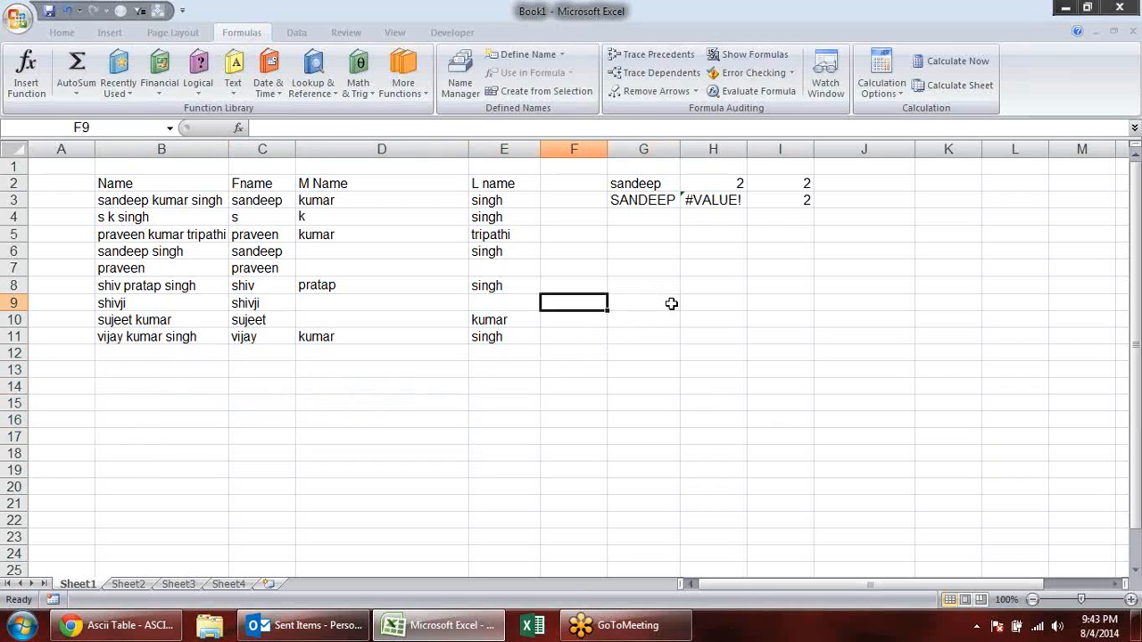
key(Left)
key(Right)
key(ctrl+Down)
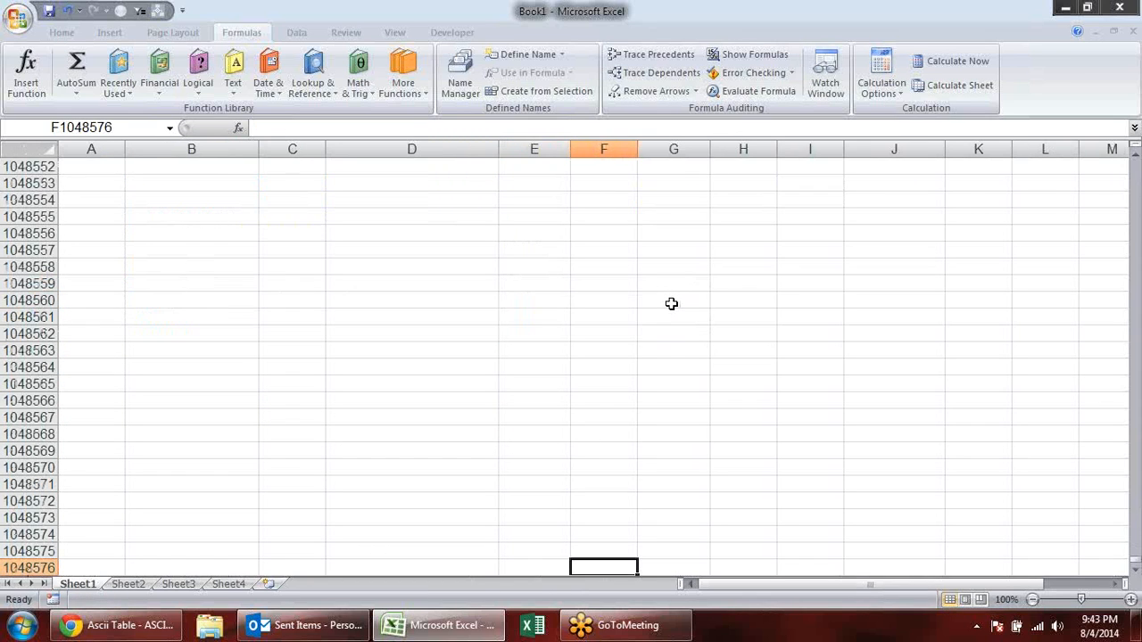
key(Left)
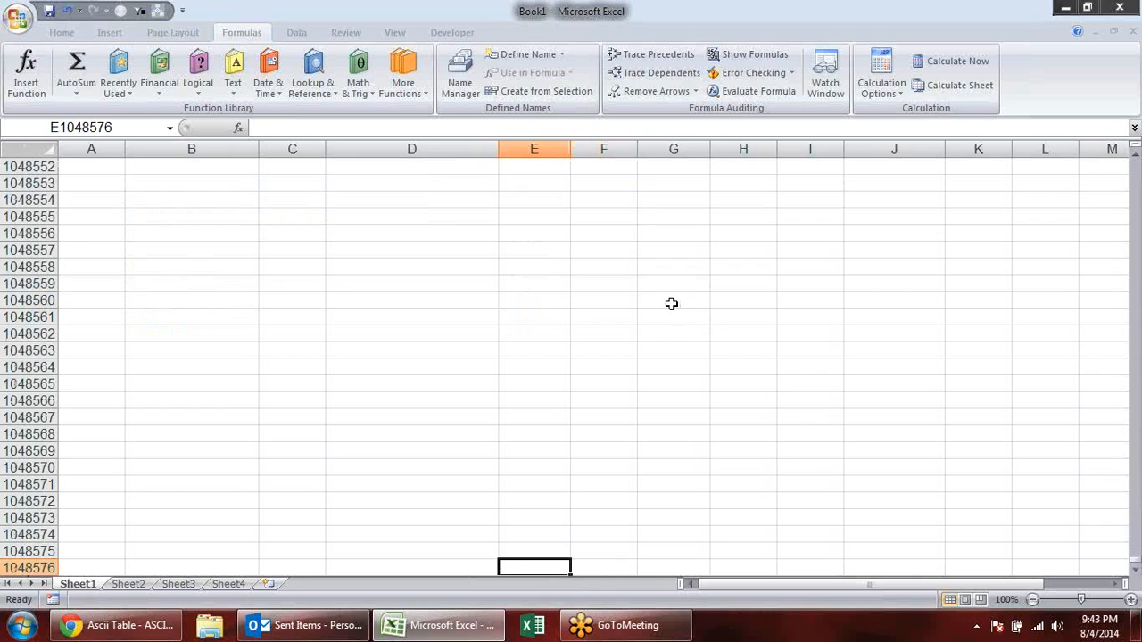
scroll(671, 303, up, 5)
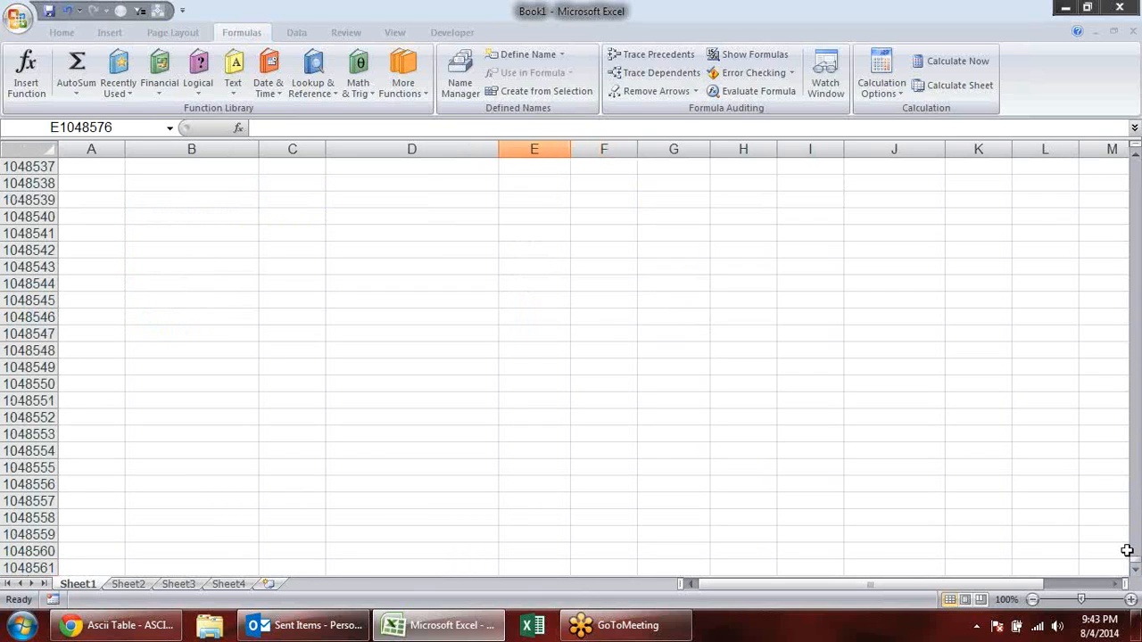
key(ctrl+Home)
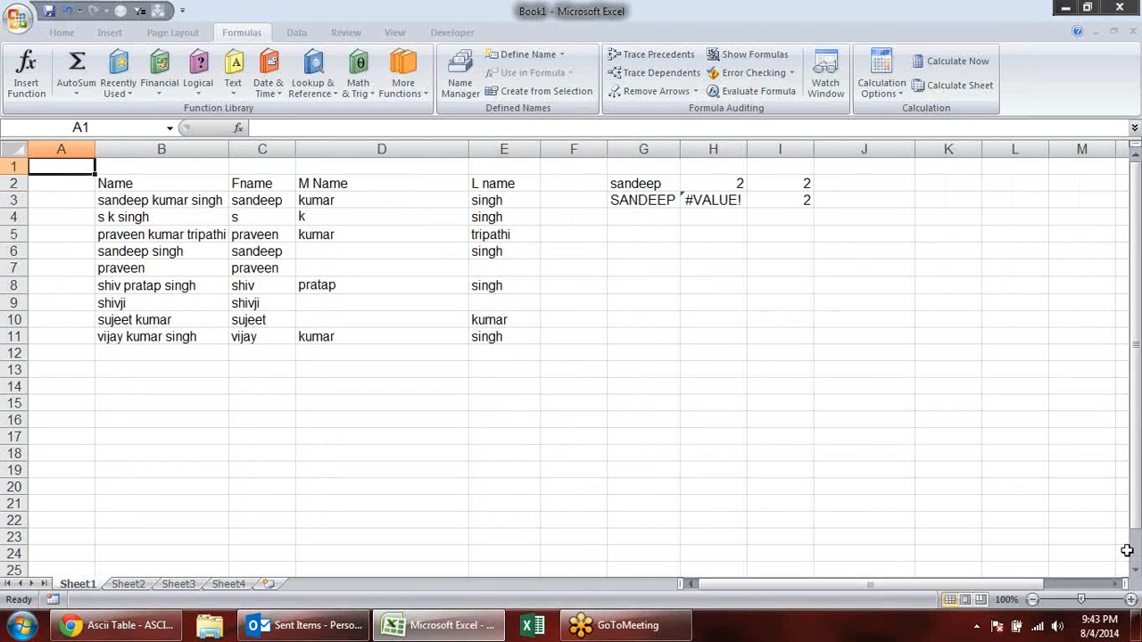
- Enter the sample values 12, 21, sdf, 415df, 65 and df down cells G7:G12
drag(650, 270, 639, 431)
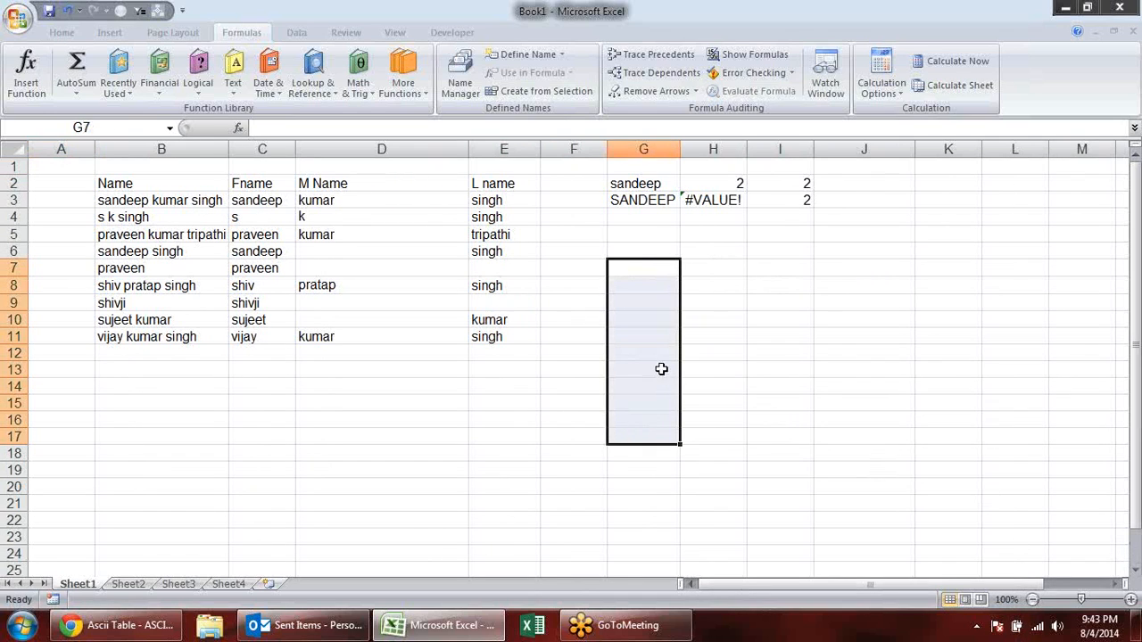
click(633, 265)
text(12)
key(Return)
text(21)
key(Return)
text(sdf)
key(Return)
text(415df)
key(Return)
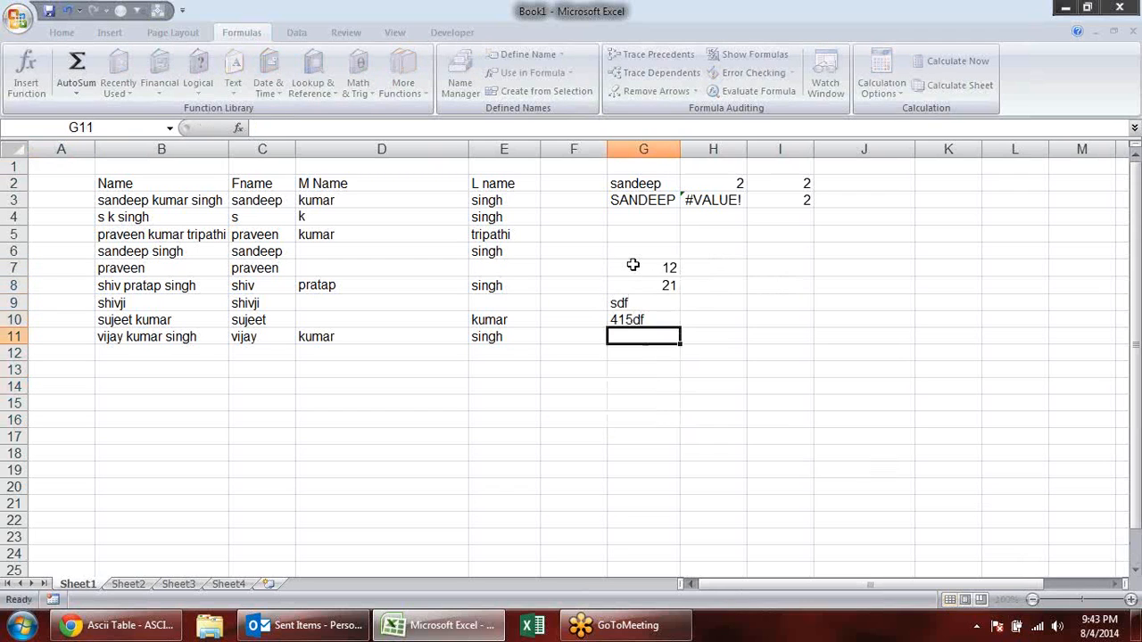
key(Up)
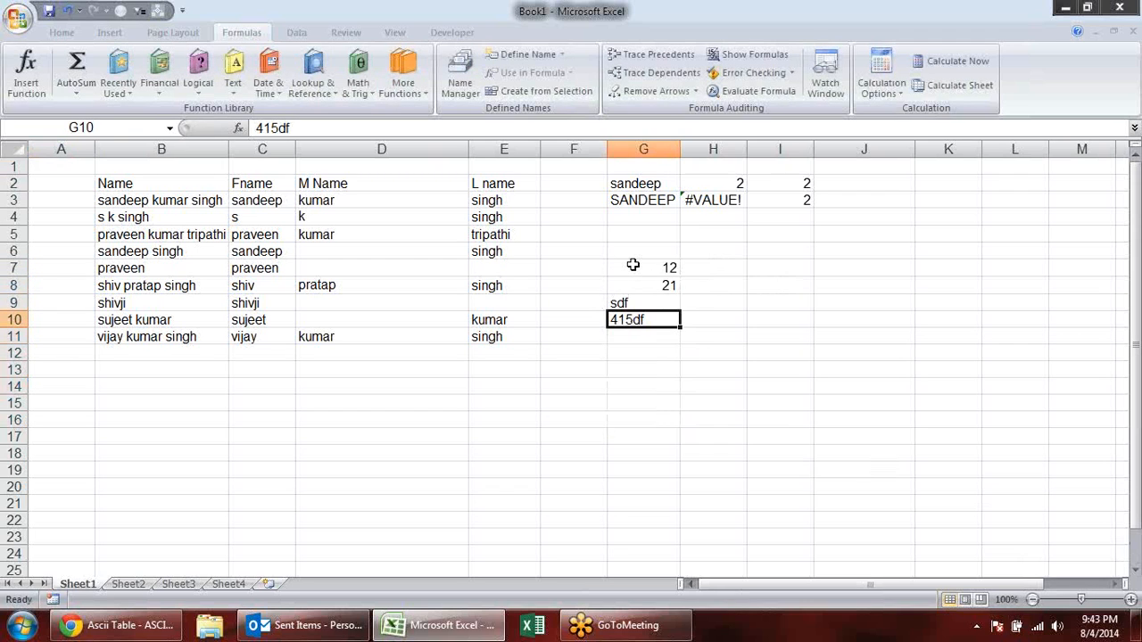
key(Down)
text(65)
key(Return)
text(df)
key(Return)
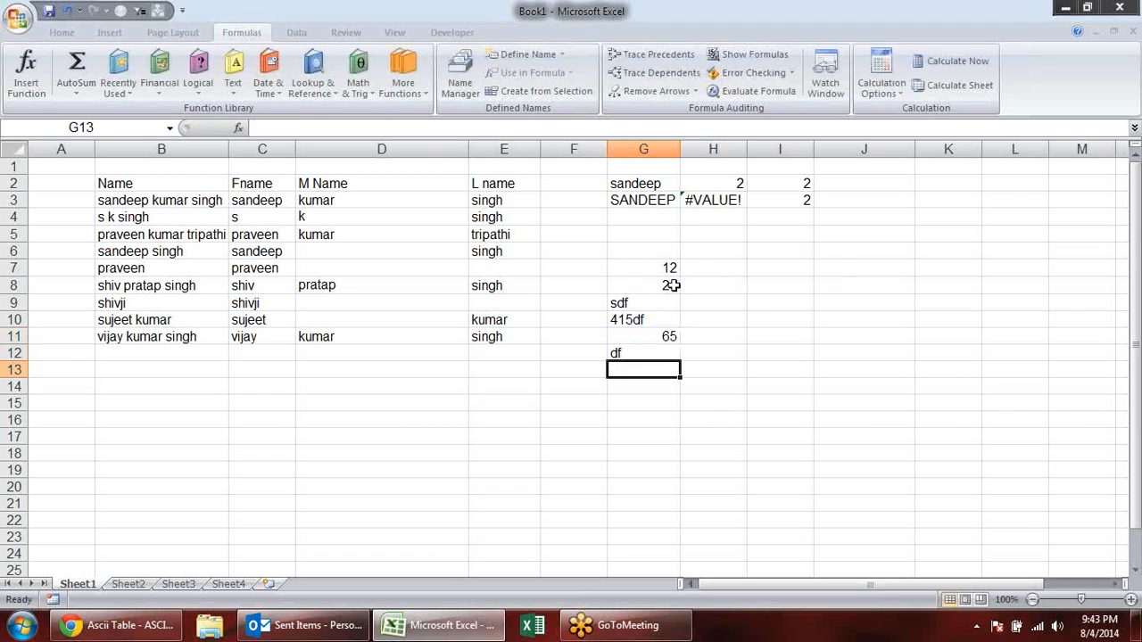
- Enter a T formula in H7 that returns the text from G7, and copy it down to H12
click(732, 246)
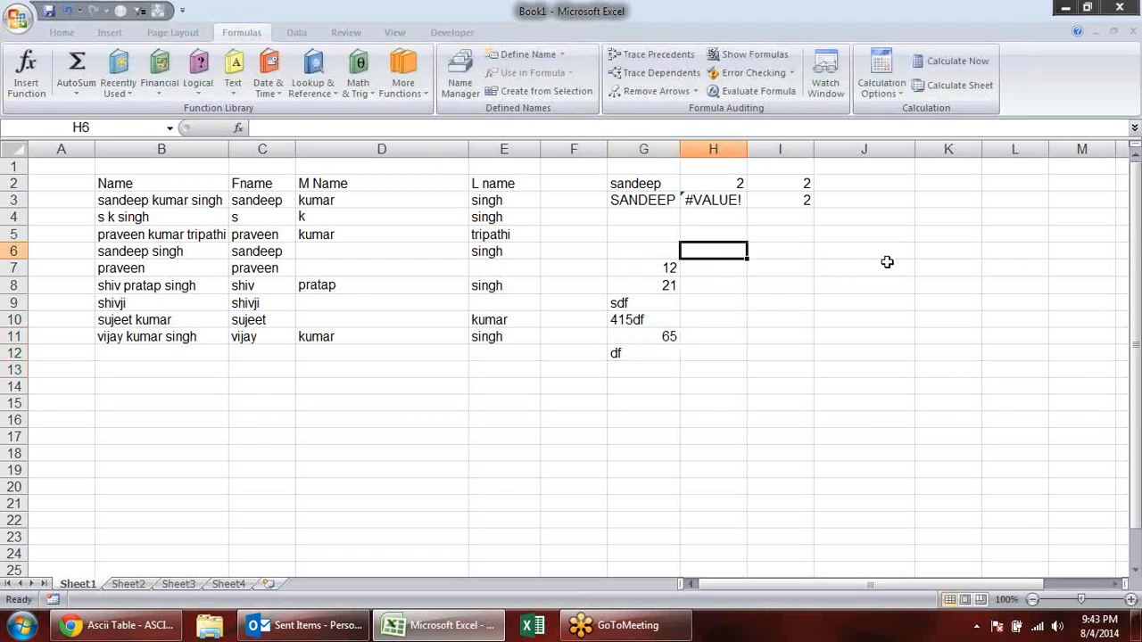
click(713, 268)
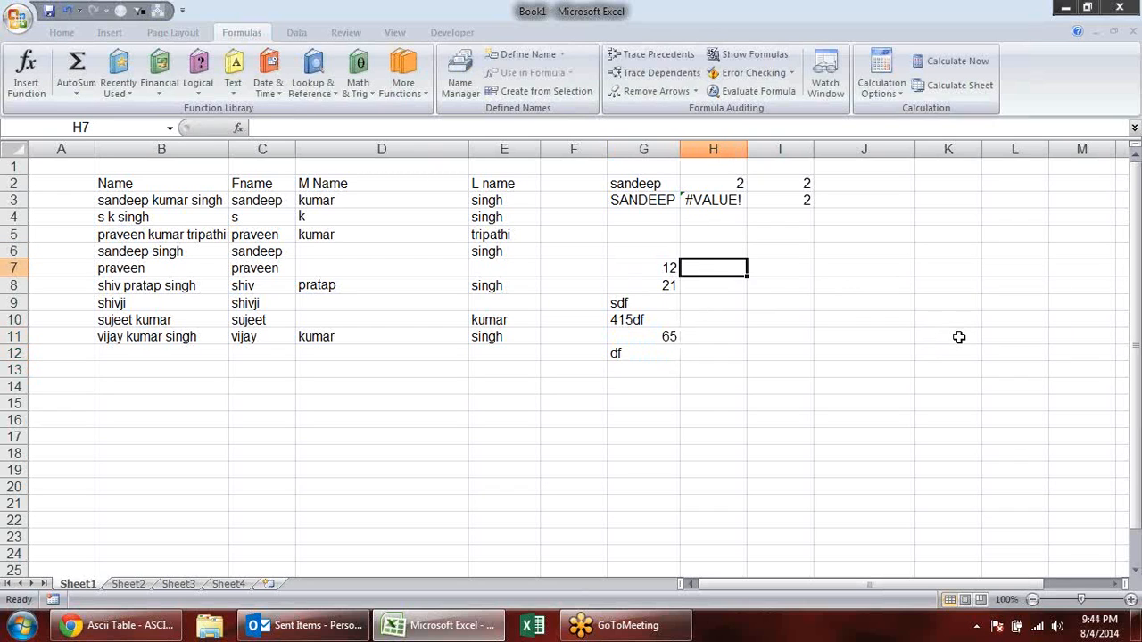
text(t)
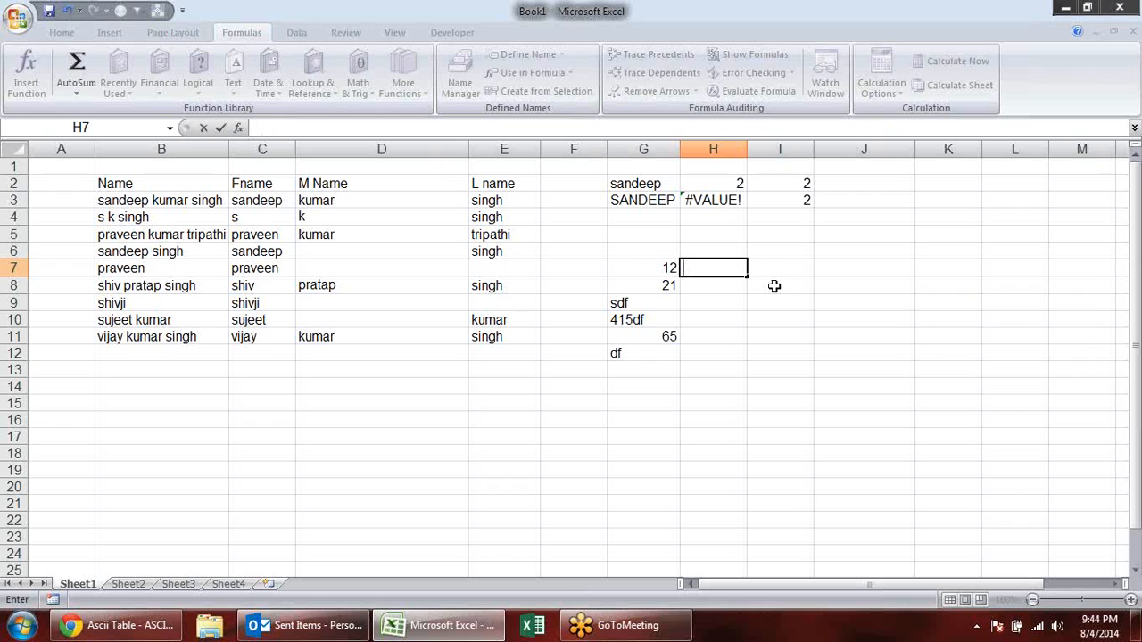
text(=t)
key(Tab)
click(669, 268)
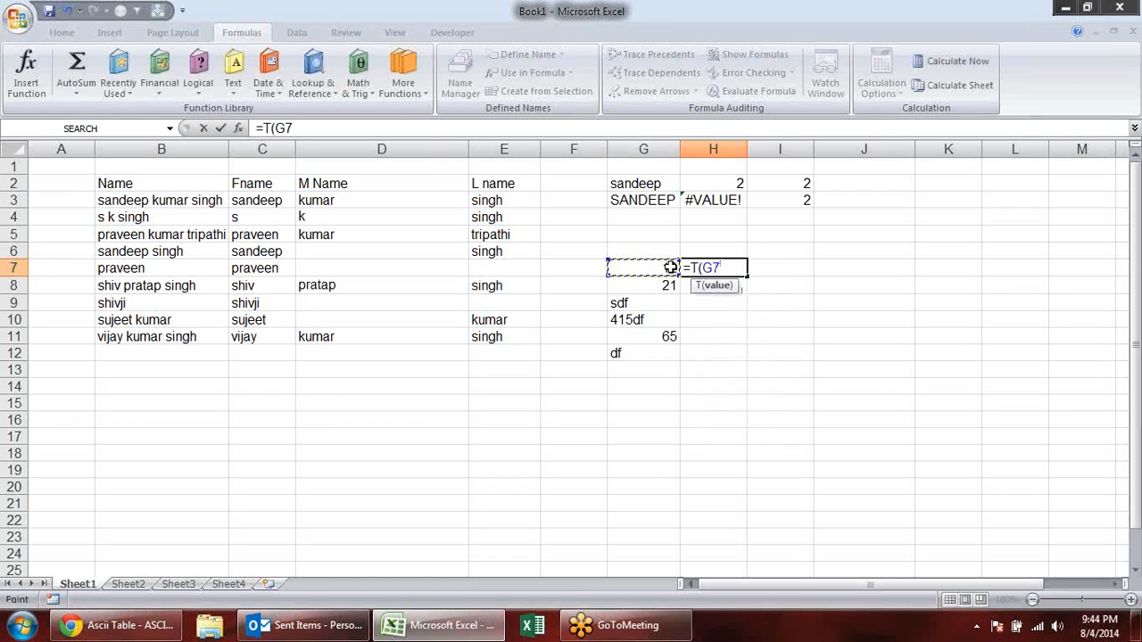
key(Return)
click(727, 265)
drag(745, 276, 752, 357)
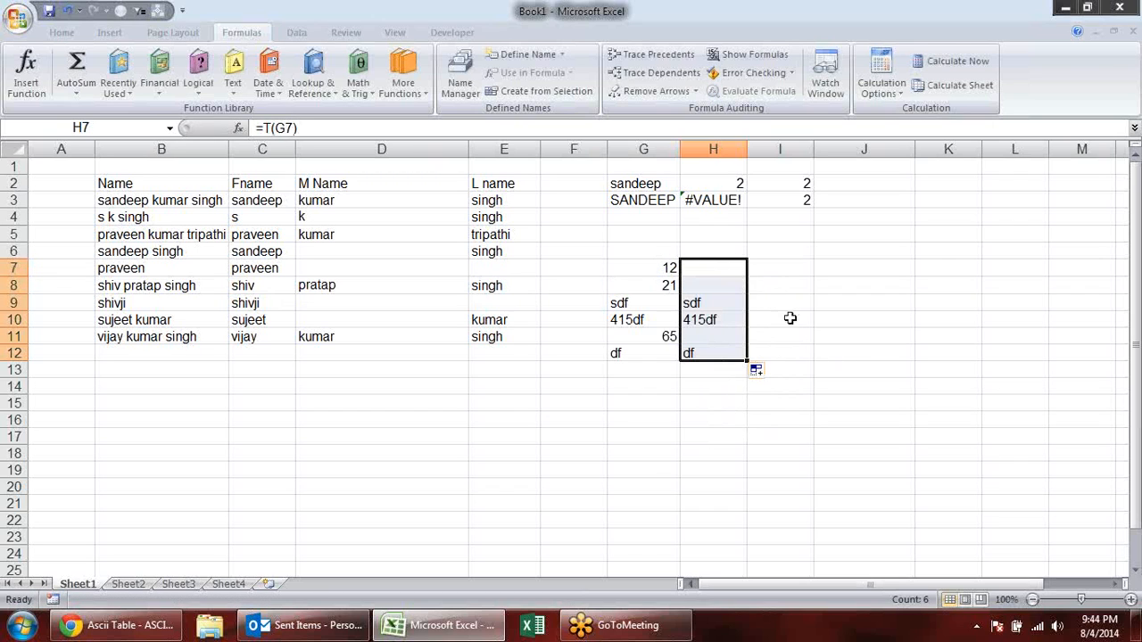
- Make the T formula results in H7:H12 bold
click(739, 270)
click(735, 286)
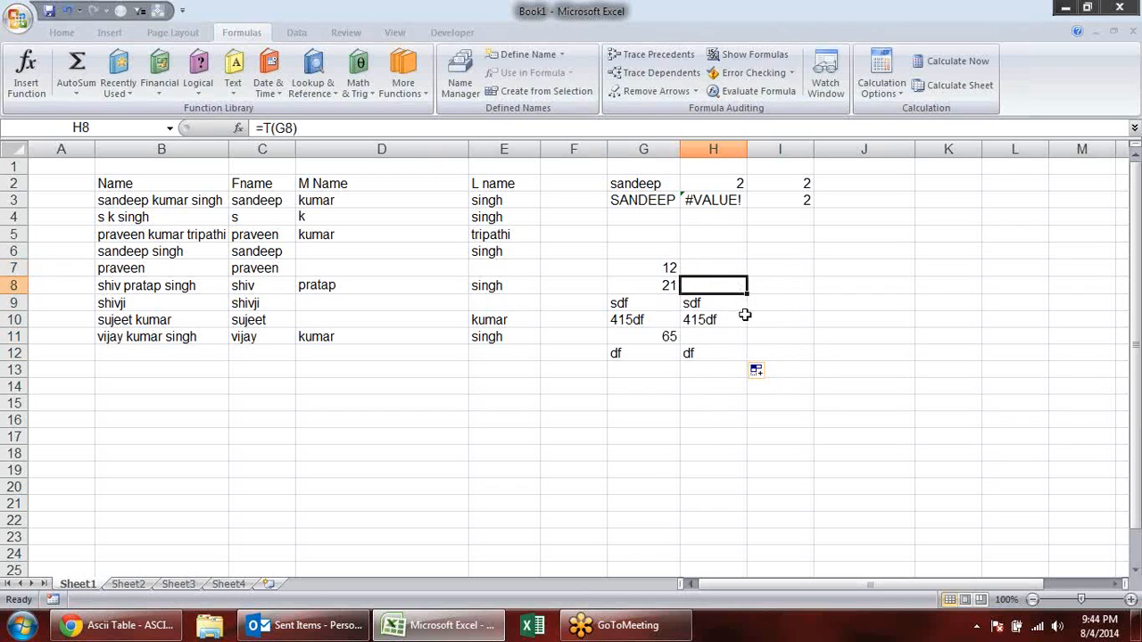
drag(732, 258, 737, 361)
key(ctrl+b)
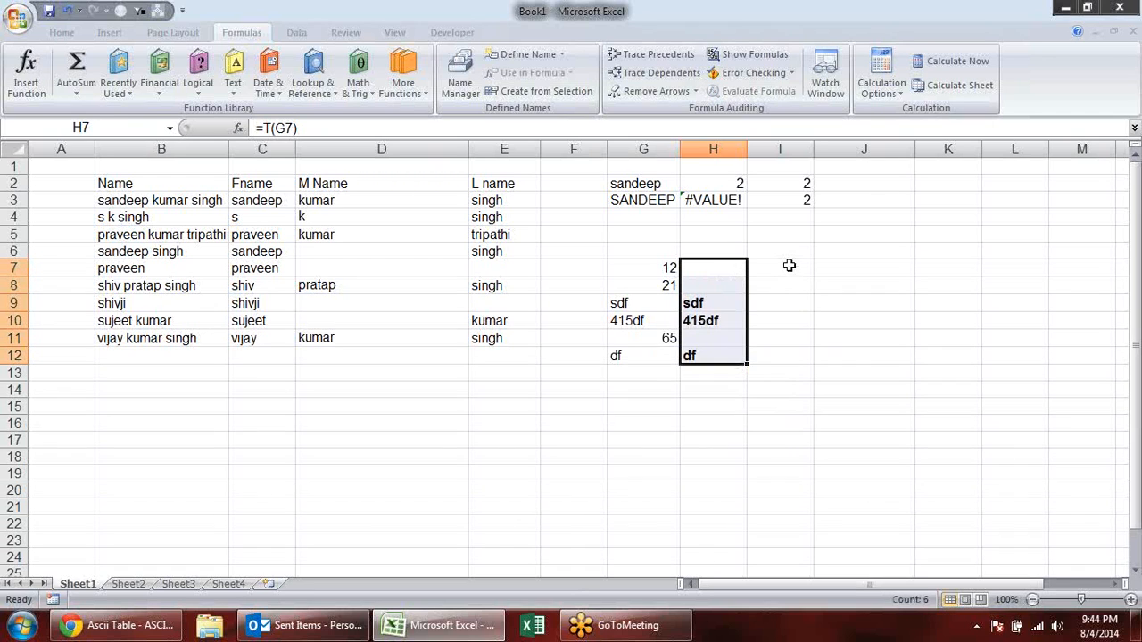
- Enter an N formula in I7 that returns the number from G7, and copy it down to I12
click(787, 264)
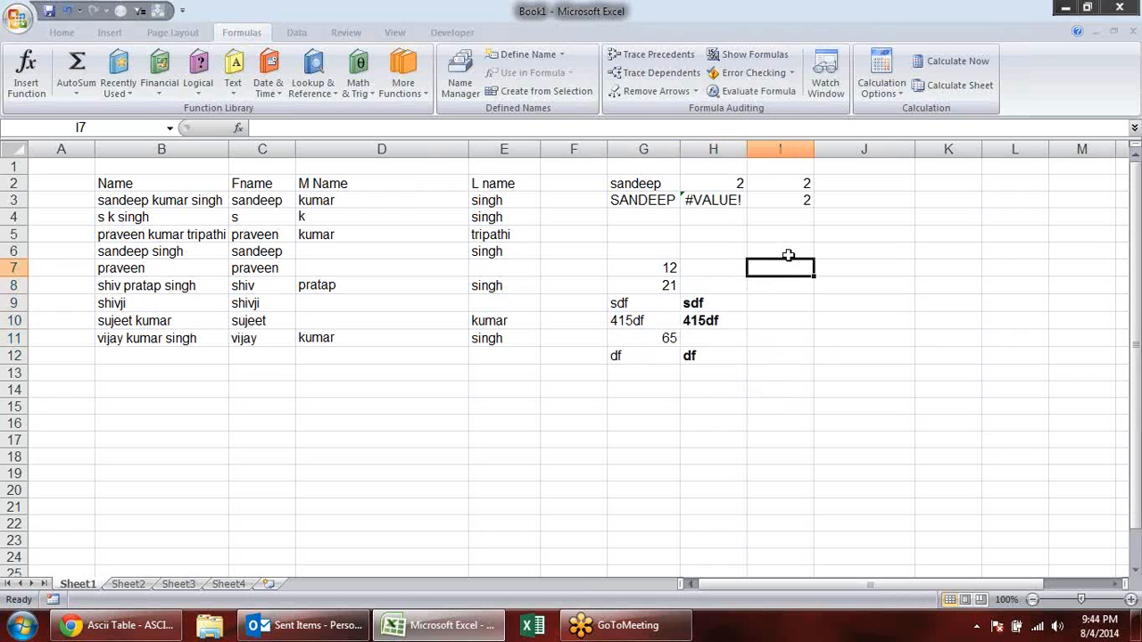
text(=N()
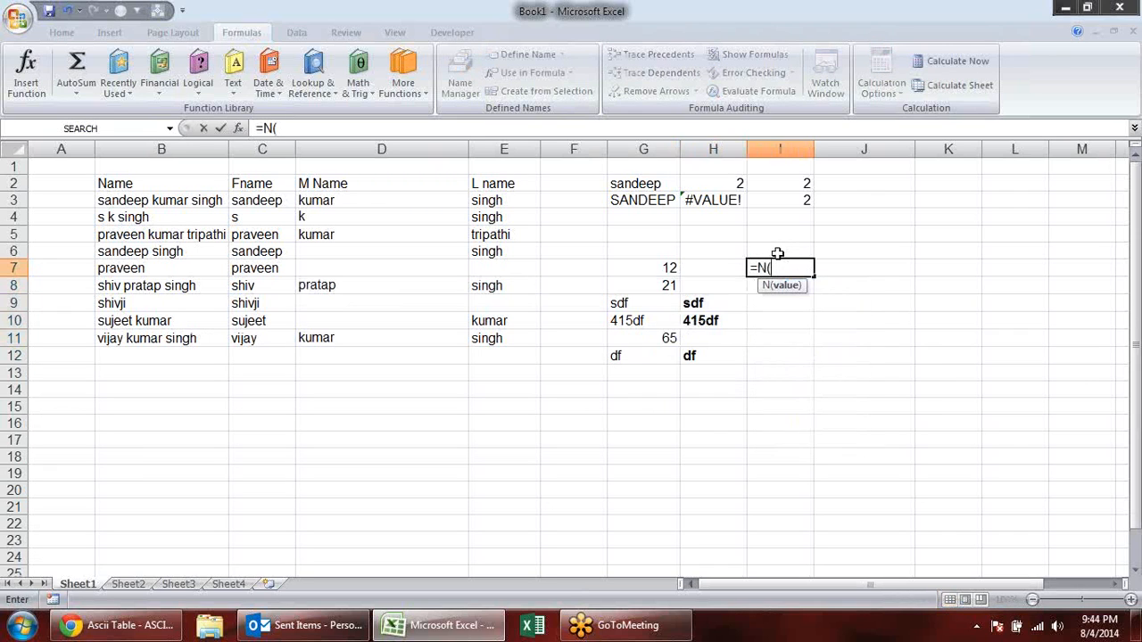
click(629, 267)
key(Return)
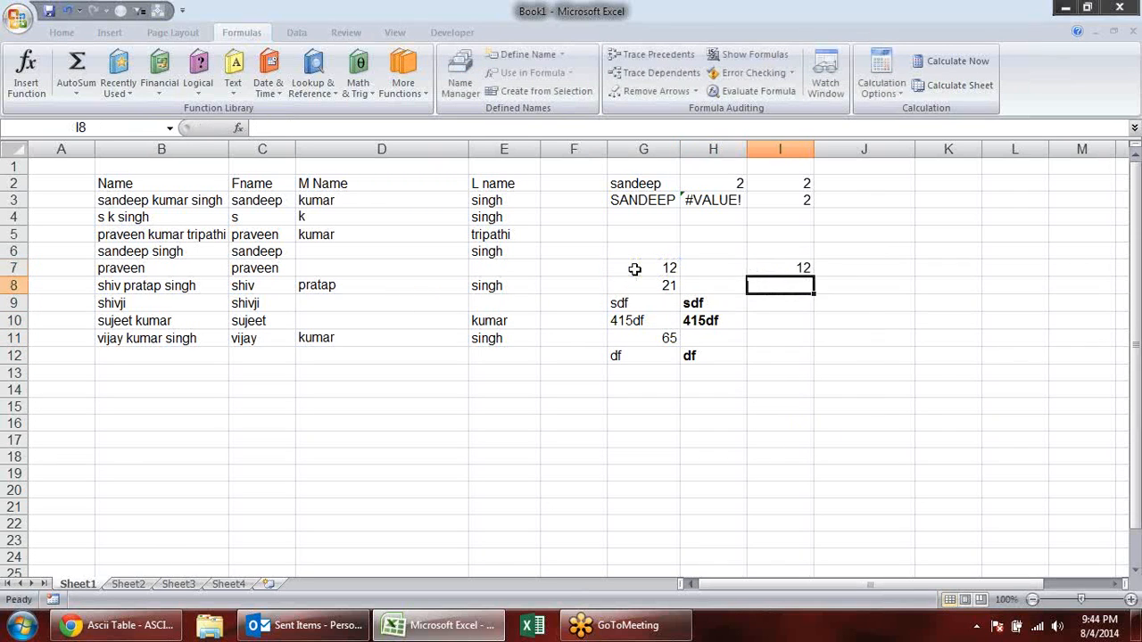
click(789, 266)
drag(815, 276, 818, 367)
click(798, 302)
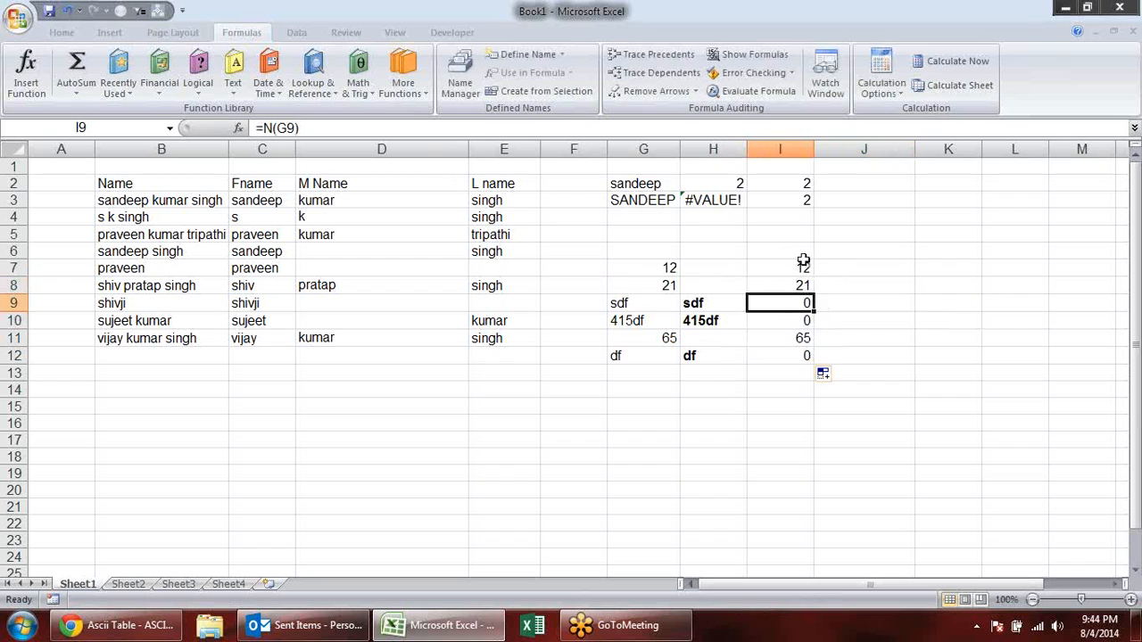
- Change the I7 formula to =IF(N(G7)=0,"",N(G7)) so that zero results are left blank
double_click(785, 266)
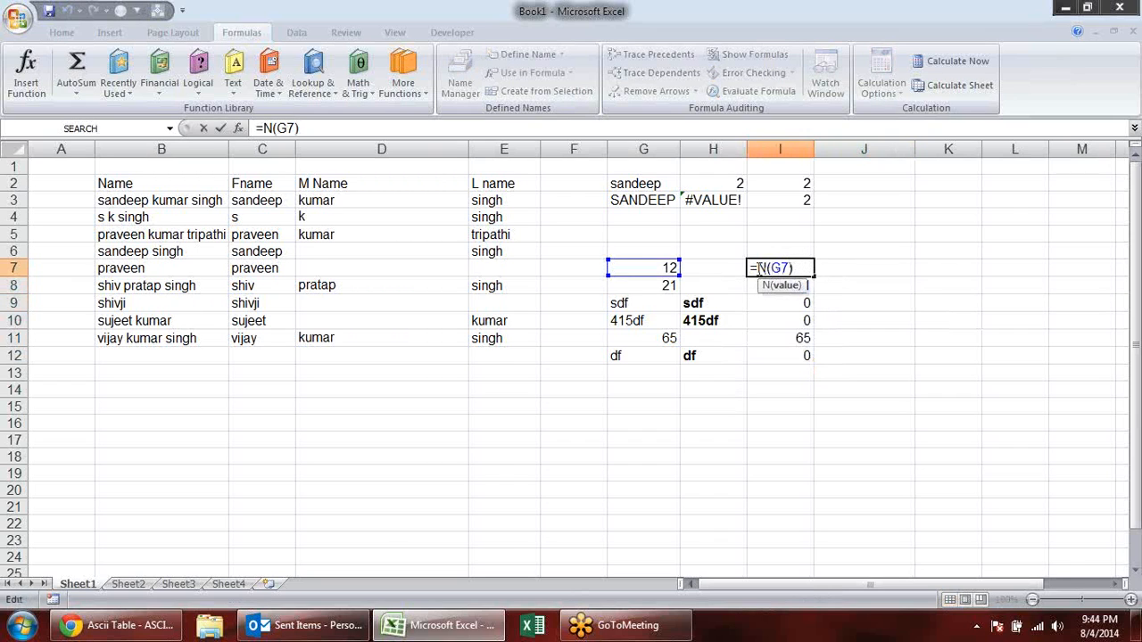
text(if)
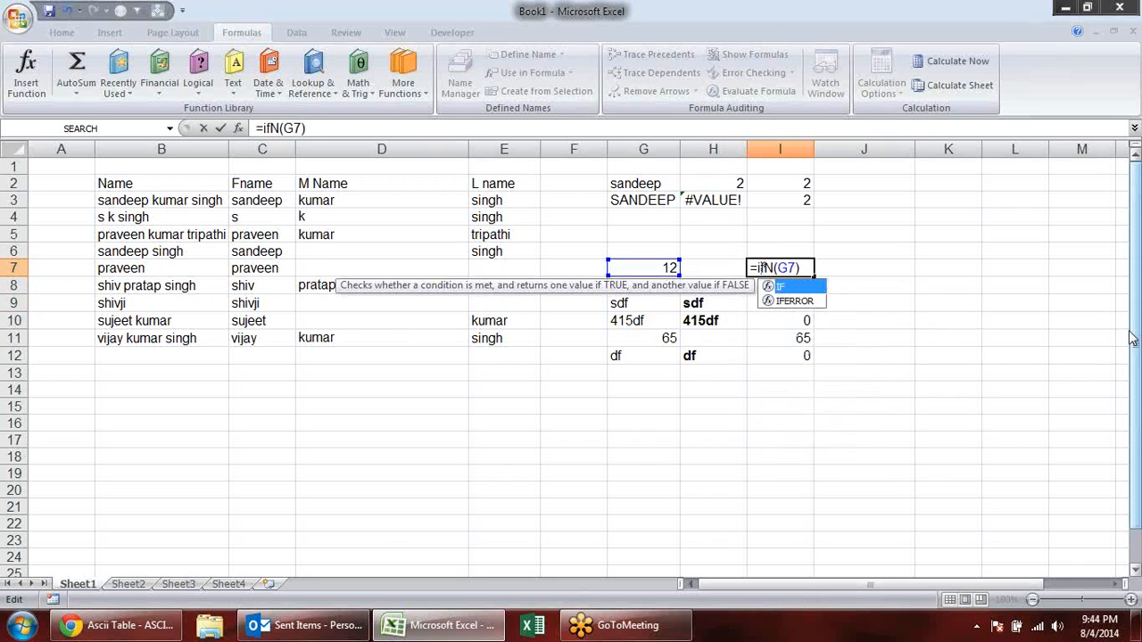
key(Tab)
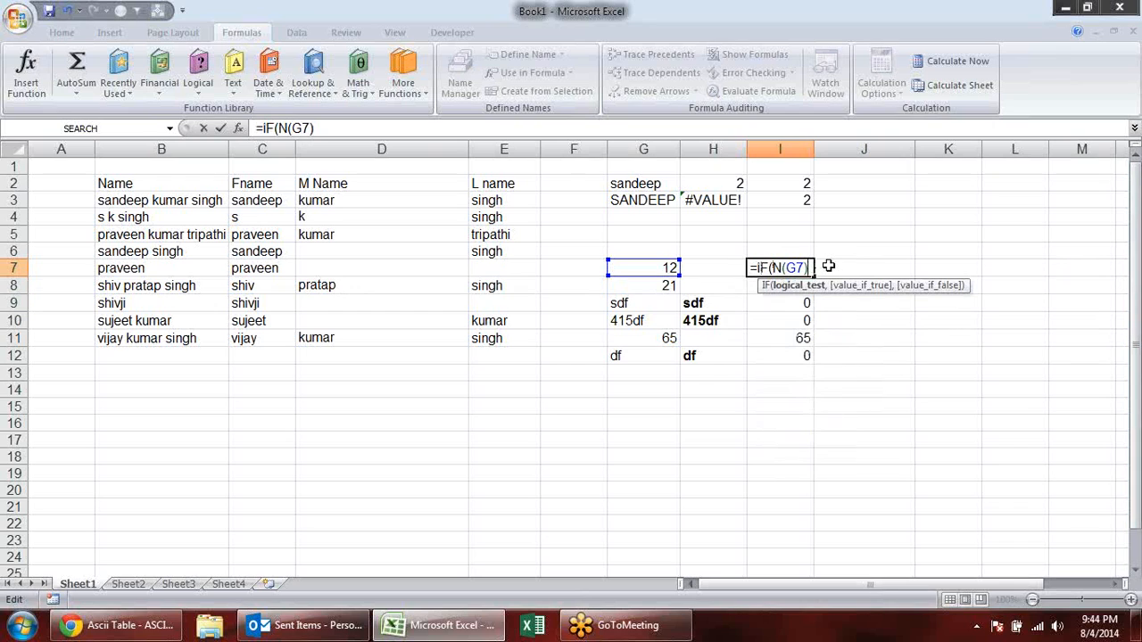
text(=0,)
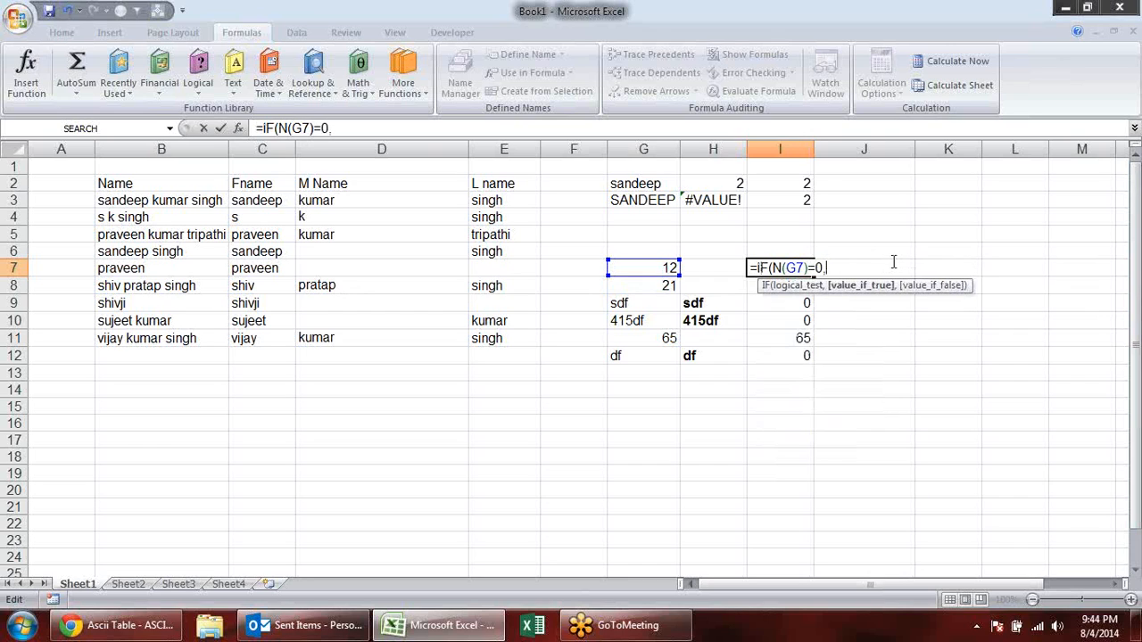
text("",)
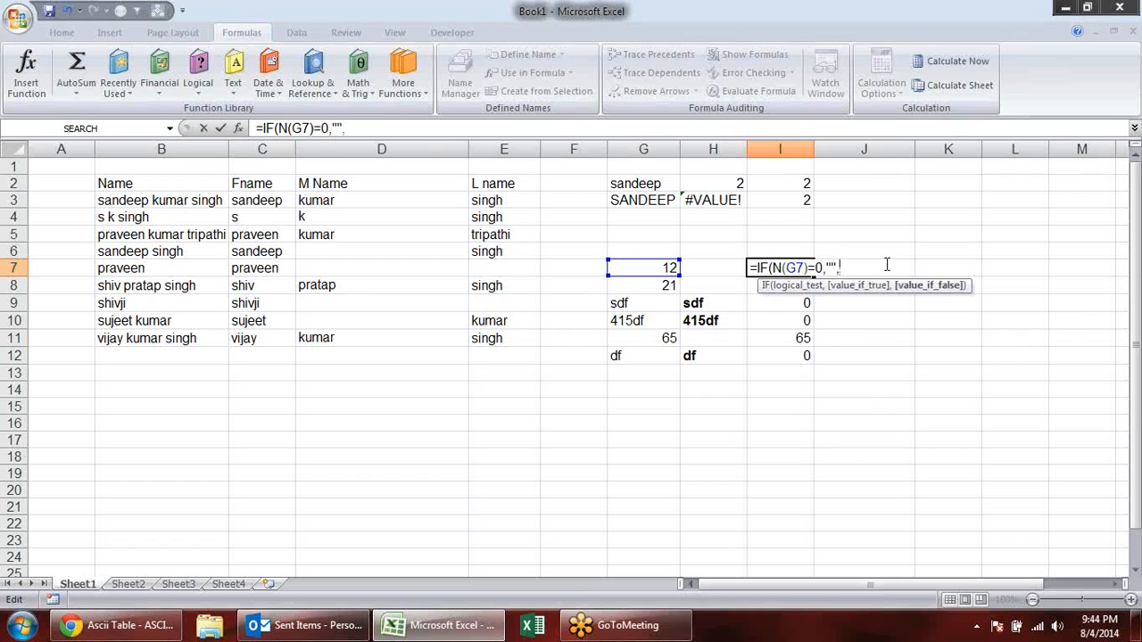
text(N()
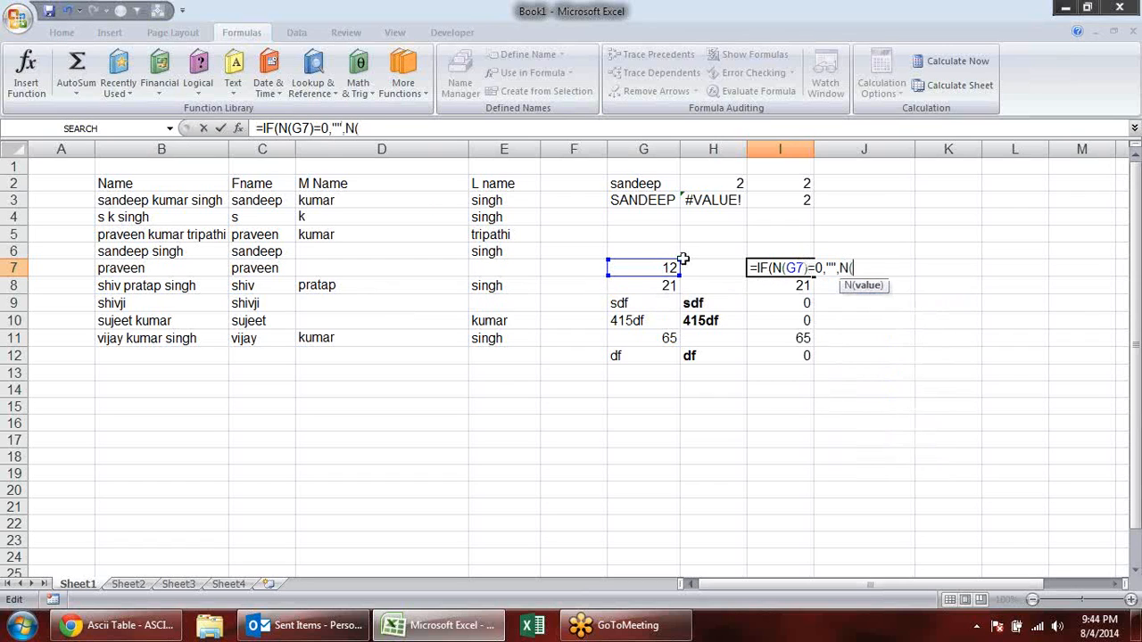
click(660, 268)
text()))
key(Return)
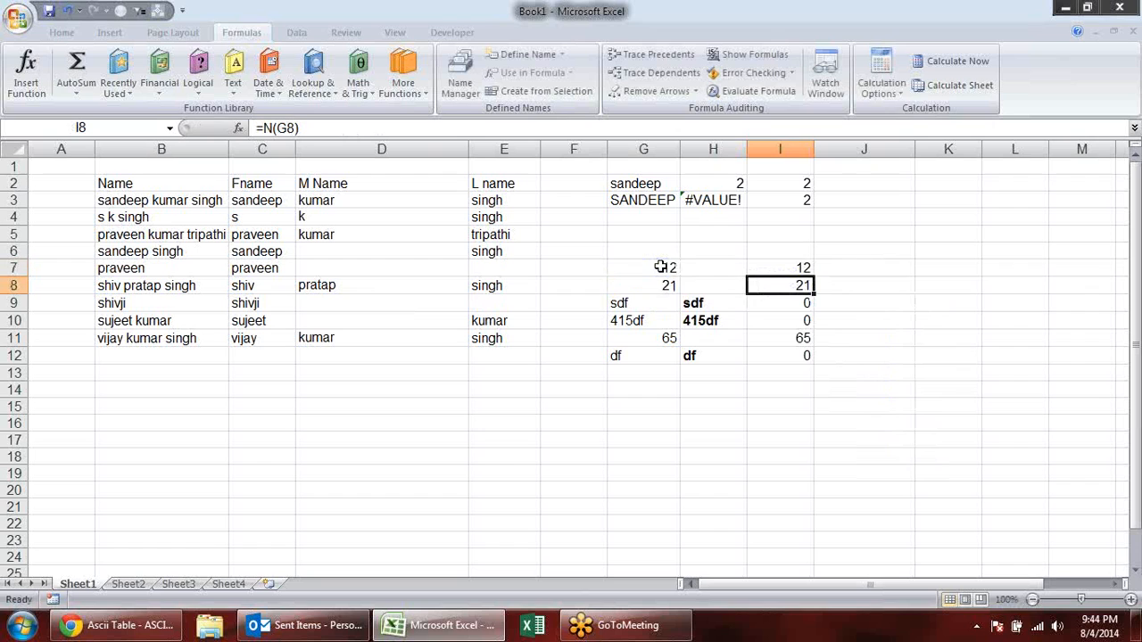
- Copy the IF formula from I7 down to I12
click(785, 265)
drag(815, 276, 800, 362)
click(917, 337)
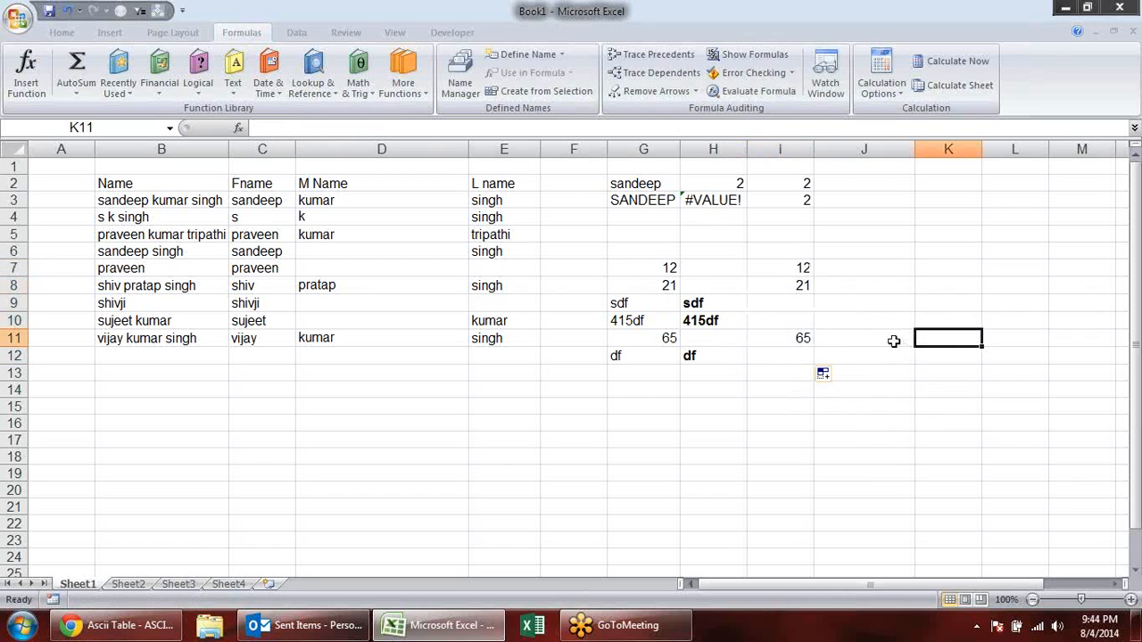
- Apply bold to the T and N results in H7:I12
drag(721, 265, 787, 358)
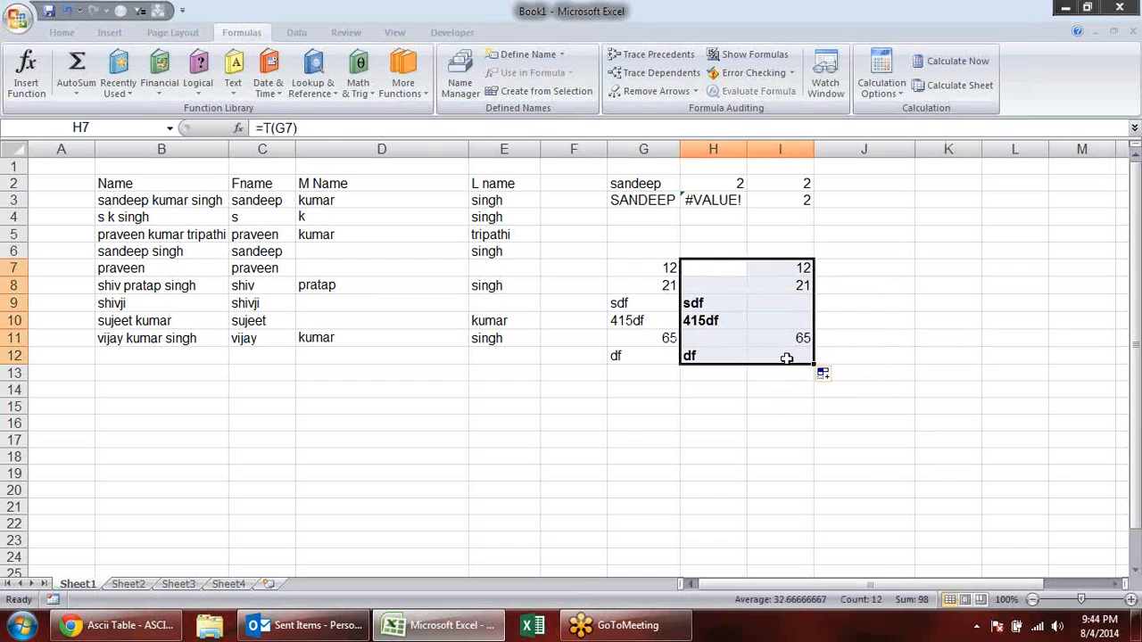
key(ctrl+b)
click(794, 438)
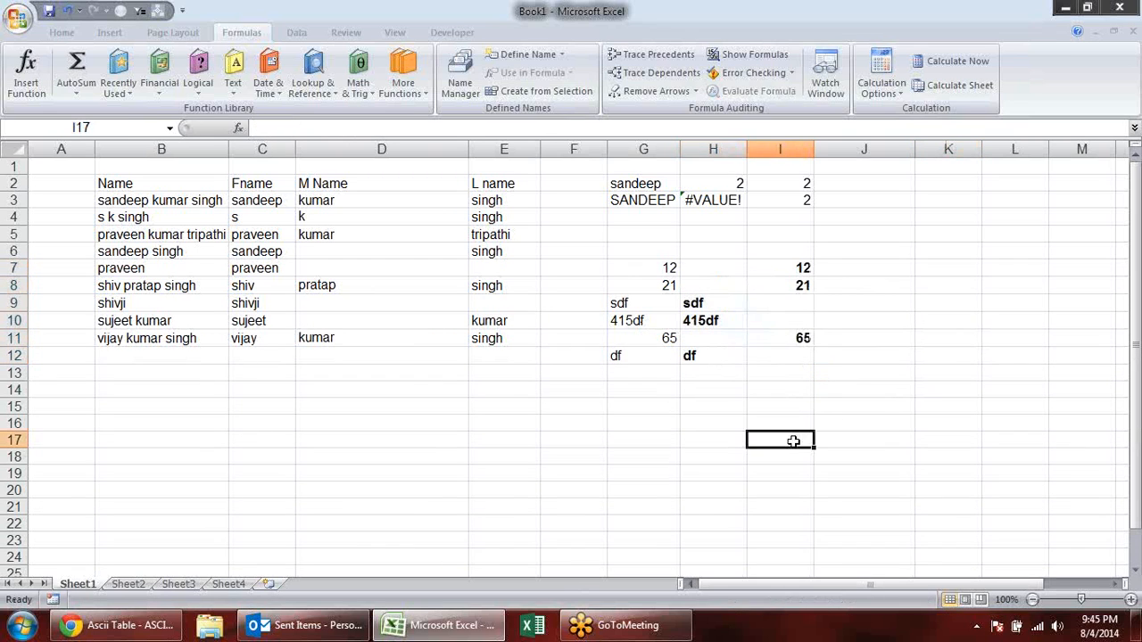
- Enter 002345 as text in D15, keeping its leading zeros
click(453, 403)
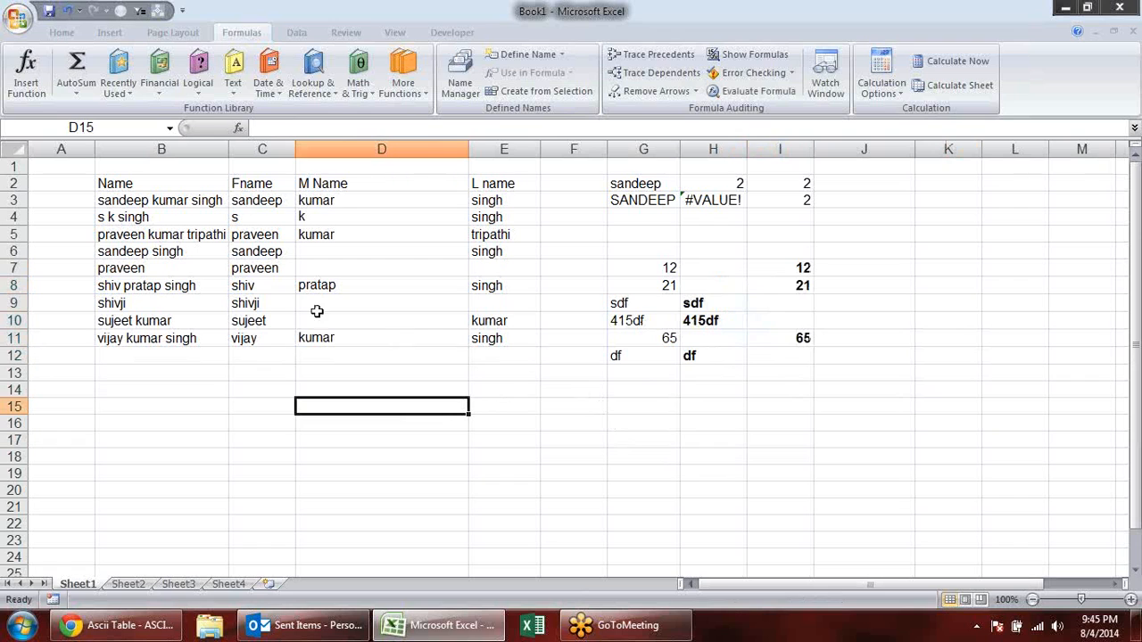
click(233, 67)
drag(348, 161, 352, 245)
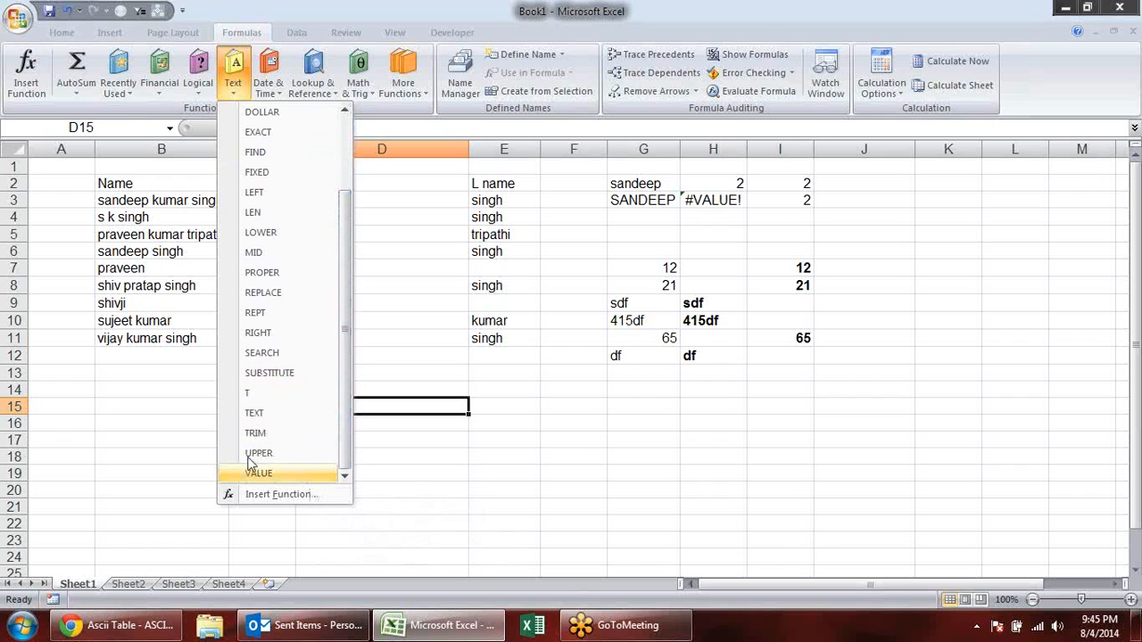
click(651, 419)
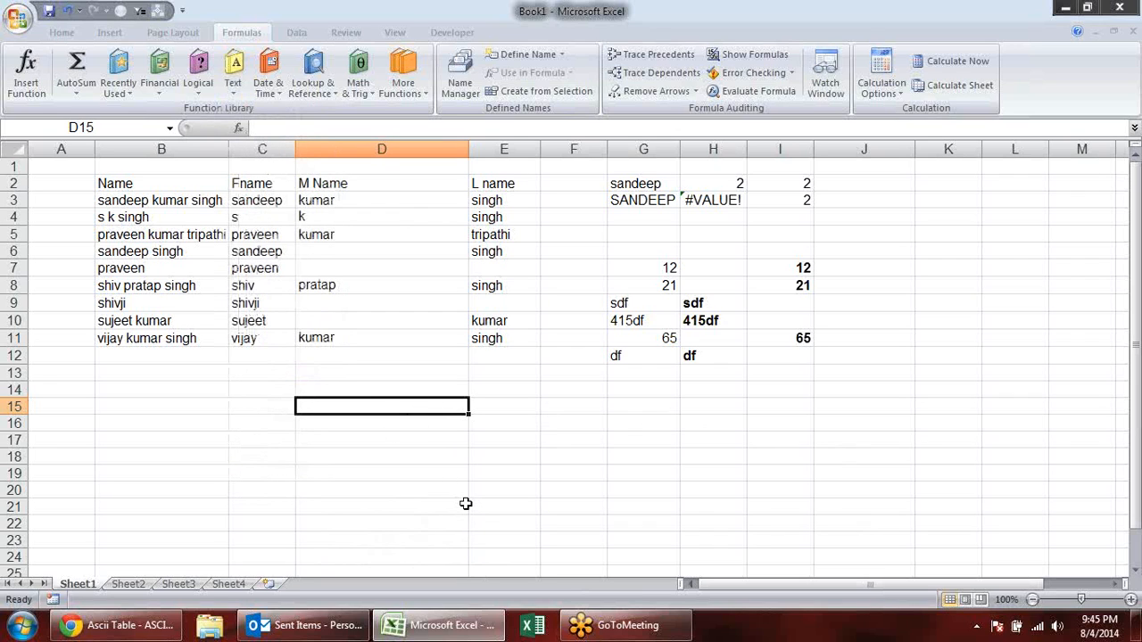
text(')
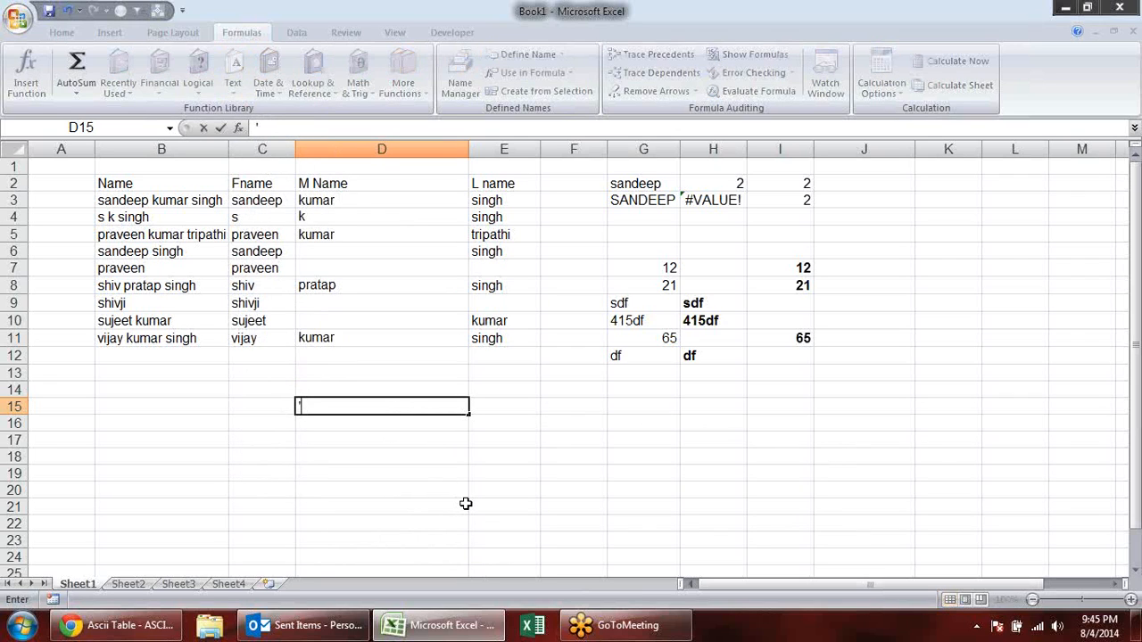
text(002345)
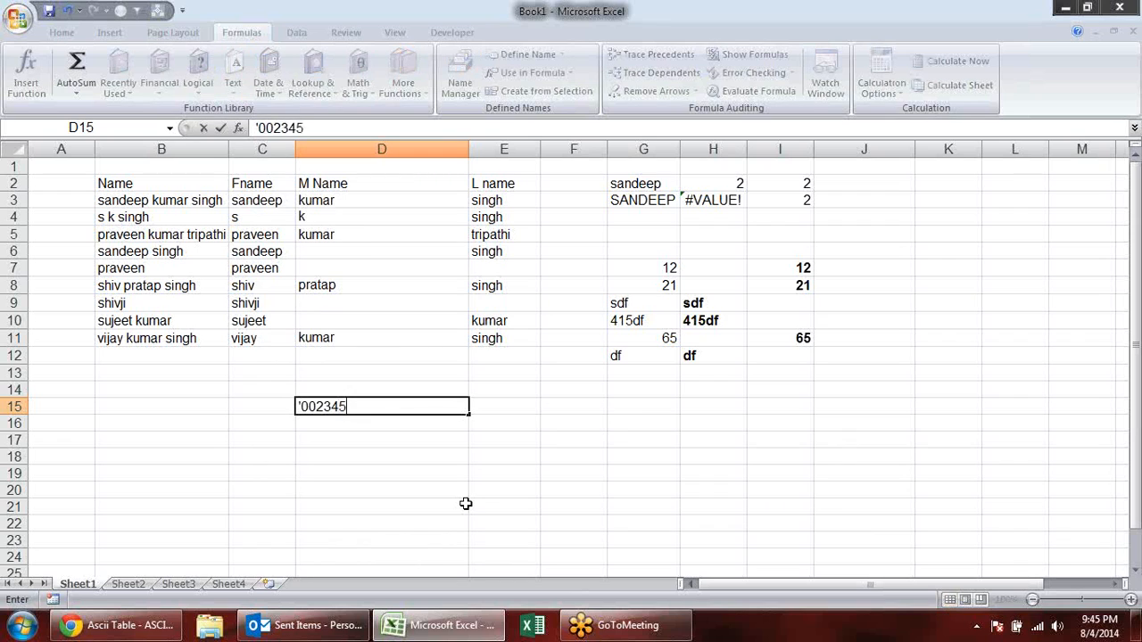
key(Return)
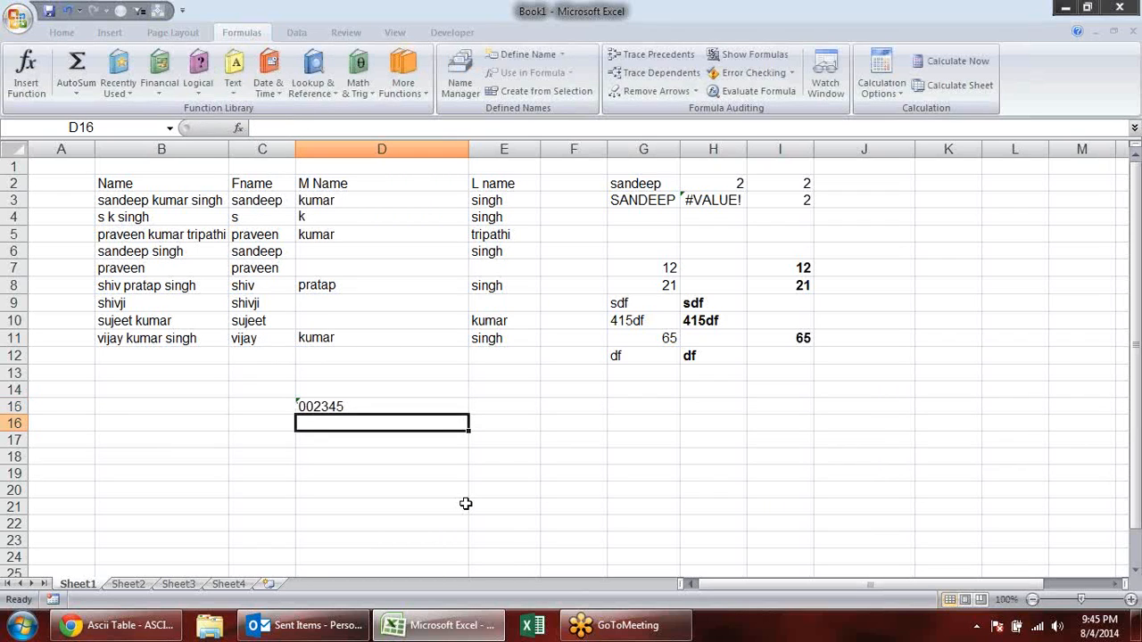
- Enter a VALUE formula in D16 that converts the text in D15 to a number, and review the formula
text(=v)
key(BackSpace)
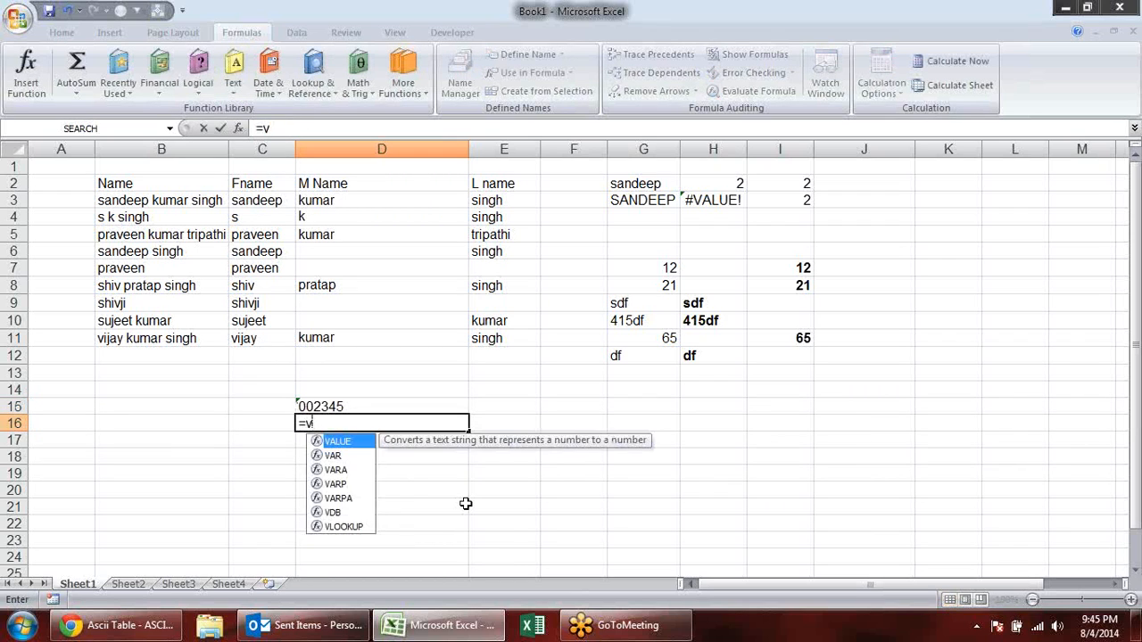
key(Tab)
key(Up)
key(Return)
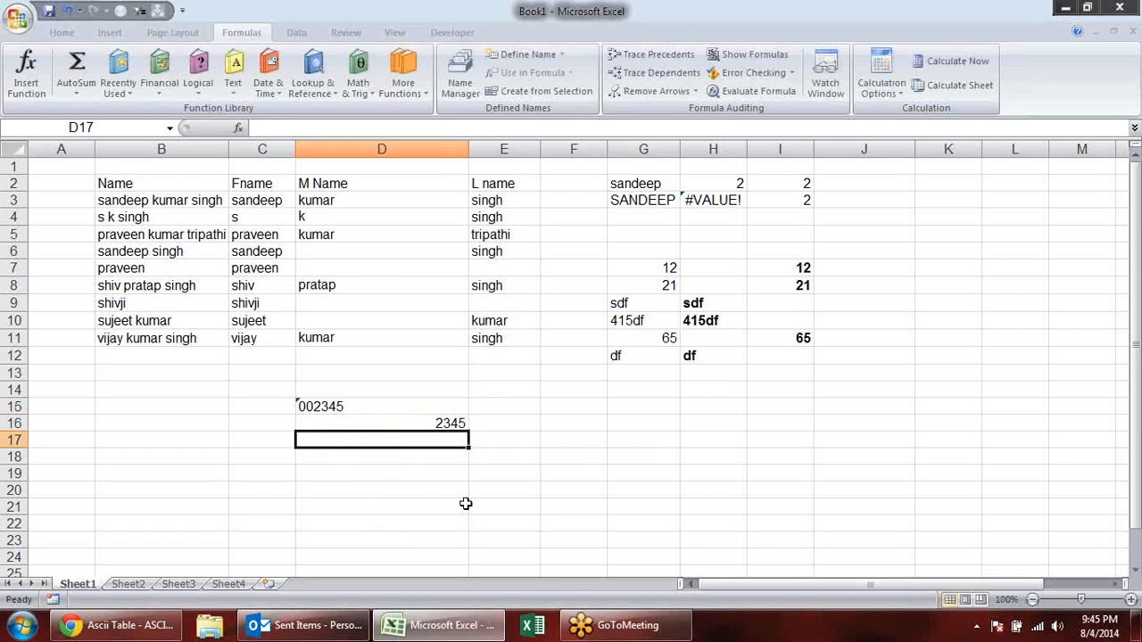
key(Up)
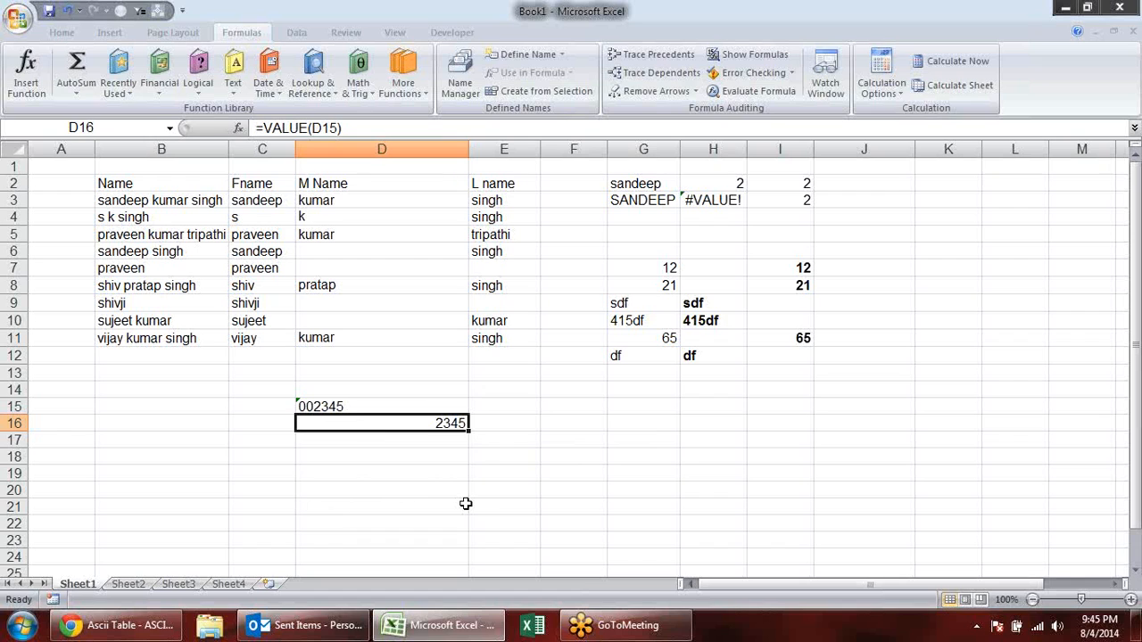
key(F2)
key(Return)
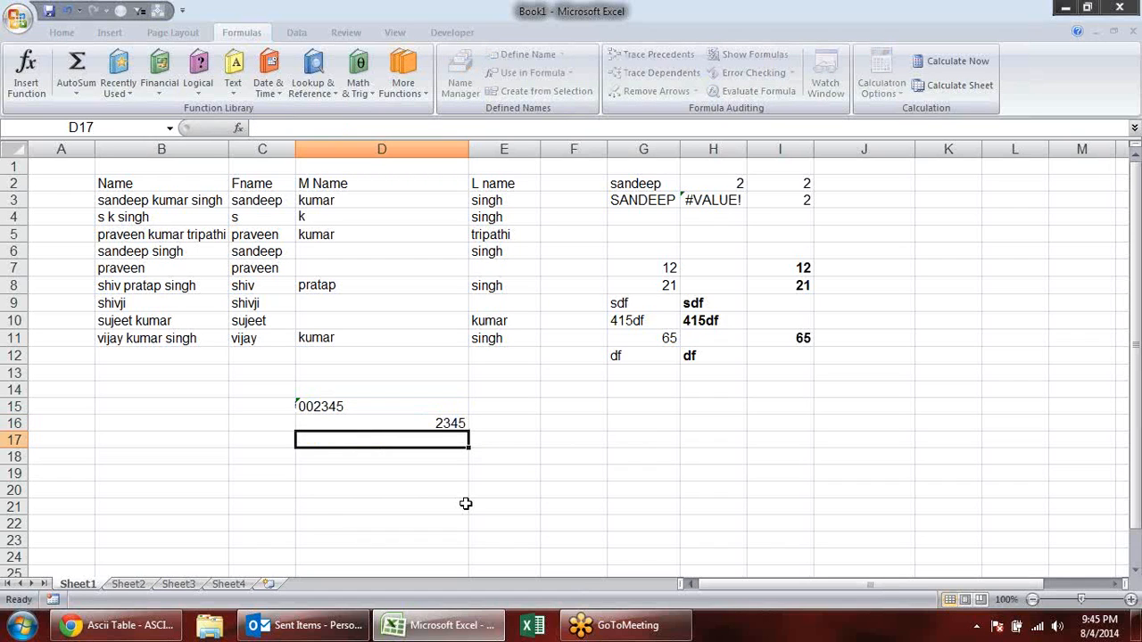
- Clear the VALUE example in C14:G21 and all remaining example data in A1:K19 on Sheet1
drag(239, 387, 628, 515)
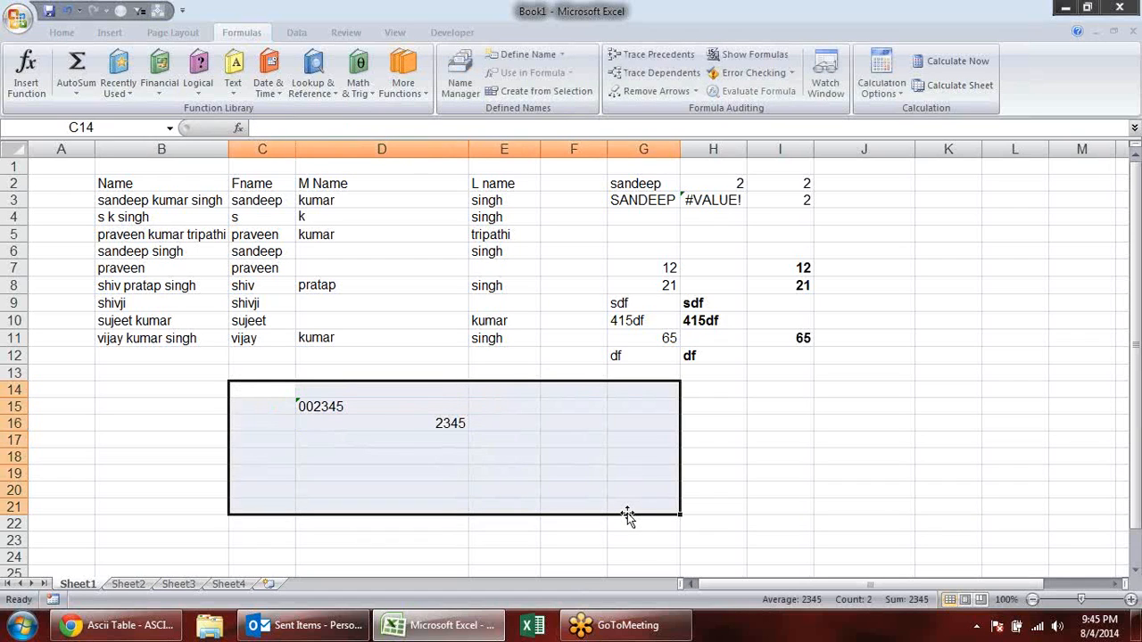
key(Delete)
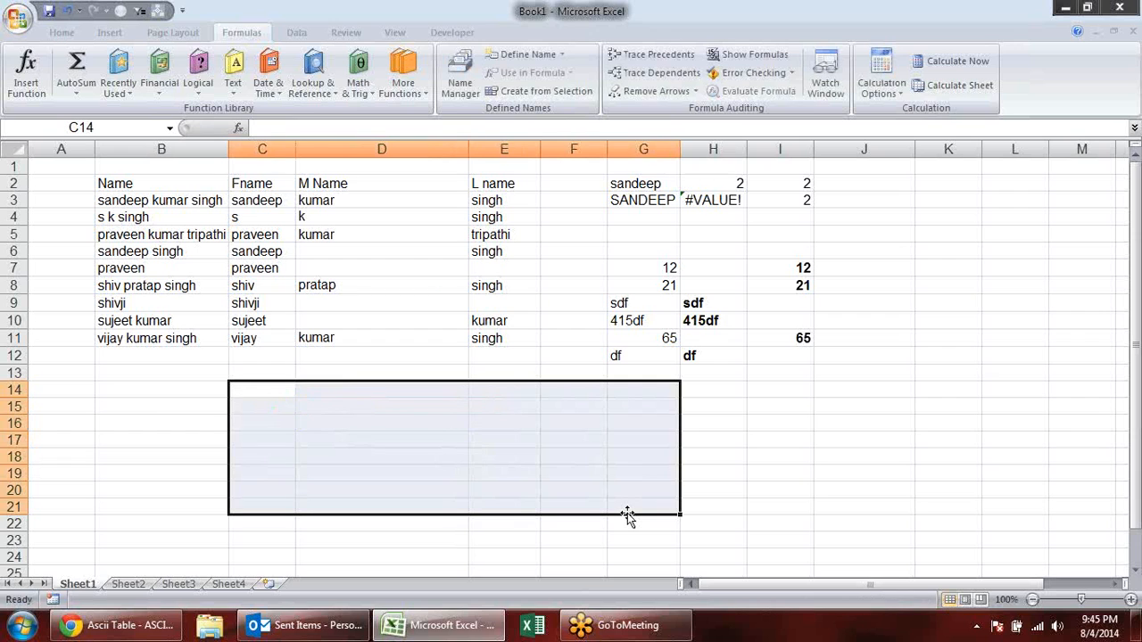
drag(937, 476, 7, 159)
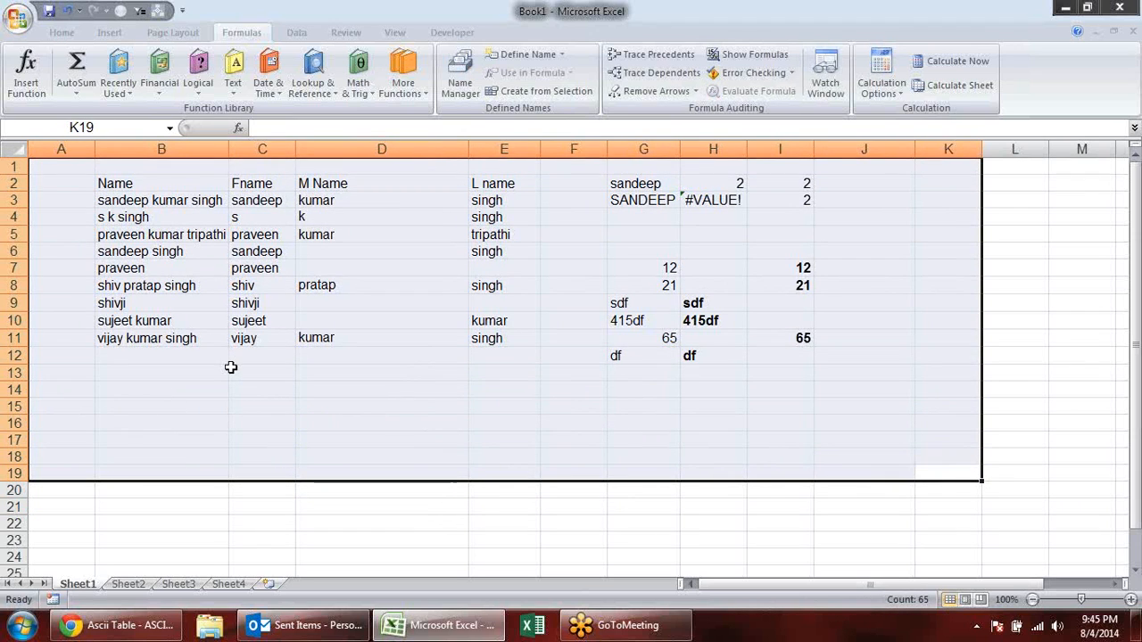
key(Delete)
click(383, 486)
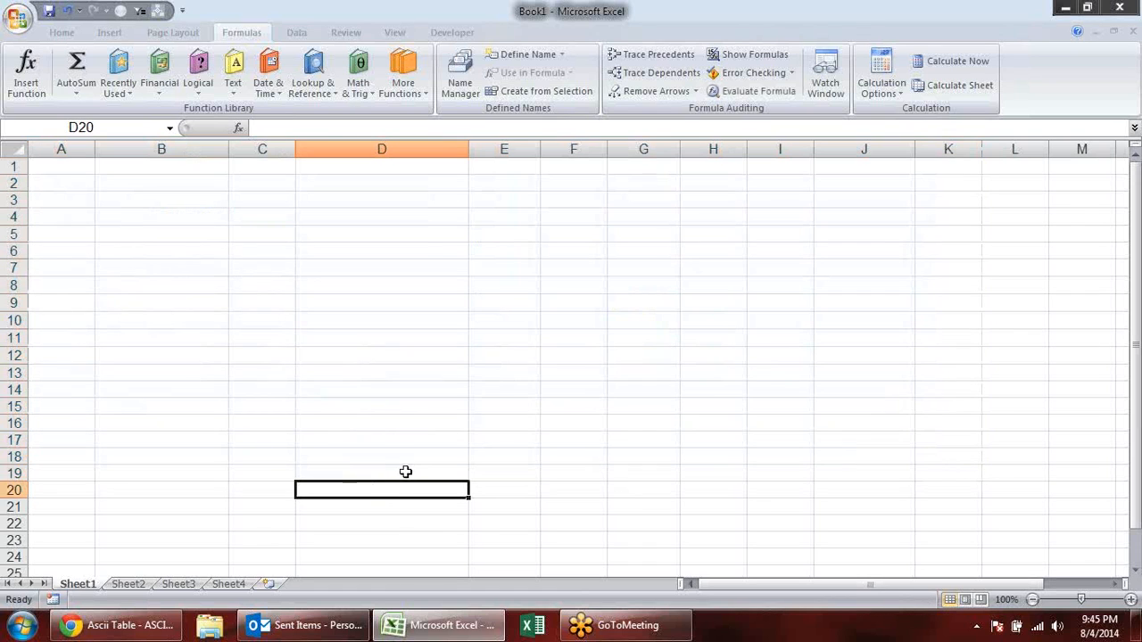
- Close Book1 without saving its changes and restart Excel with a new blank workbook
click(1132, 31)
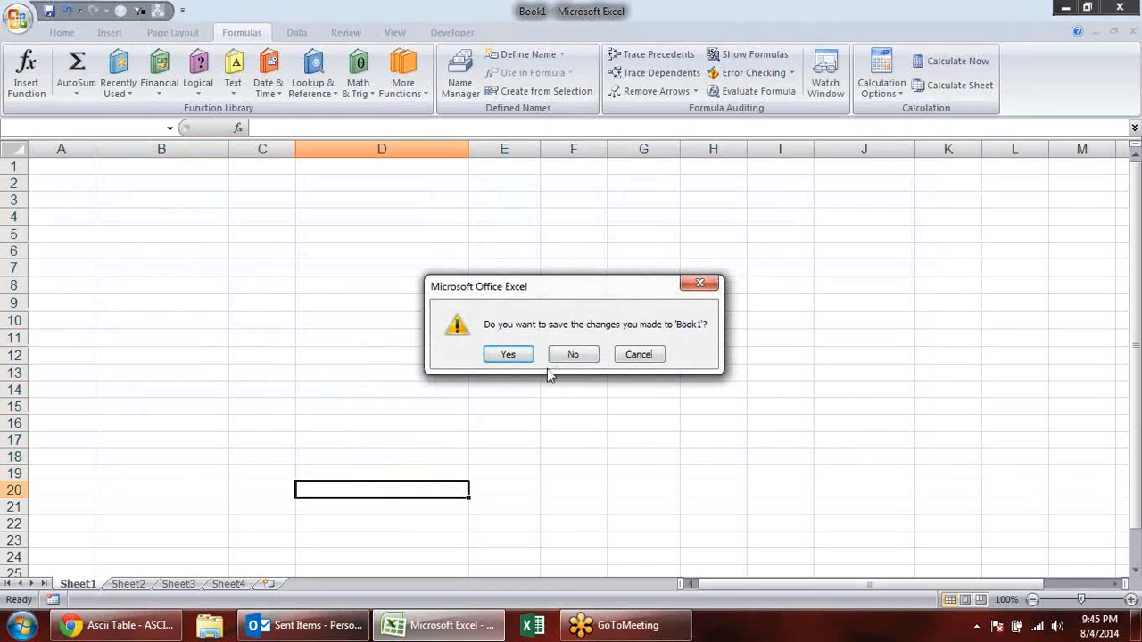
click(576, 354)
click(1121, 7)
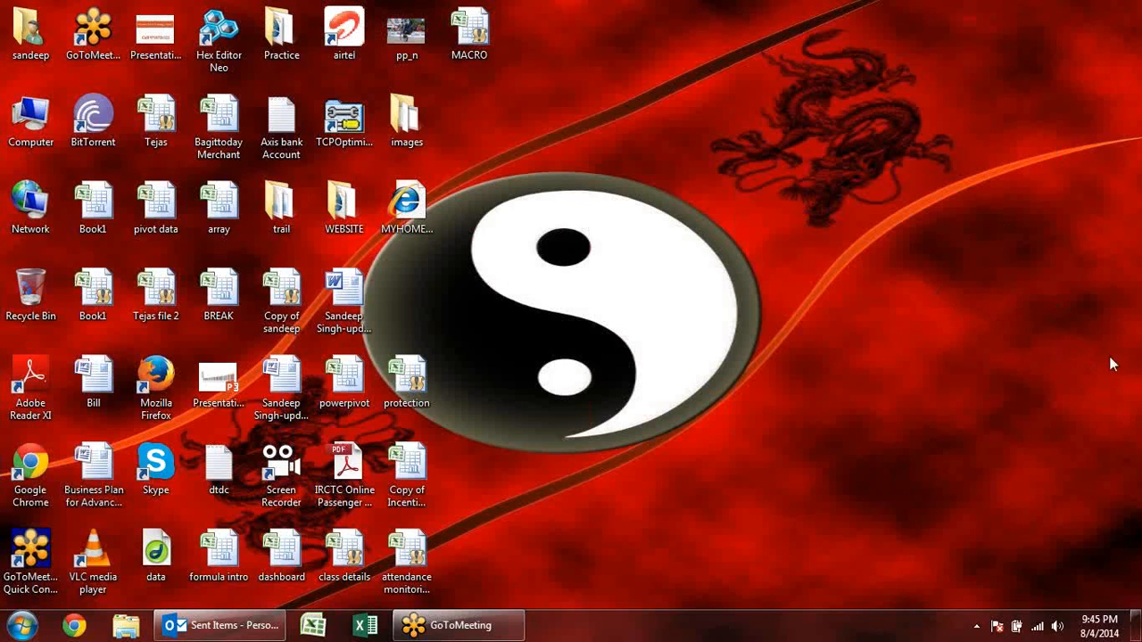
click(312, 625)
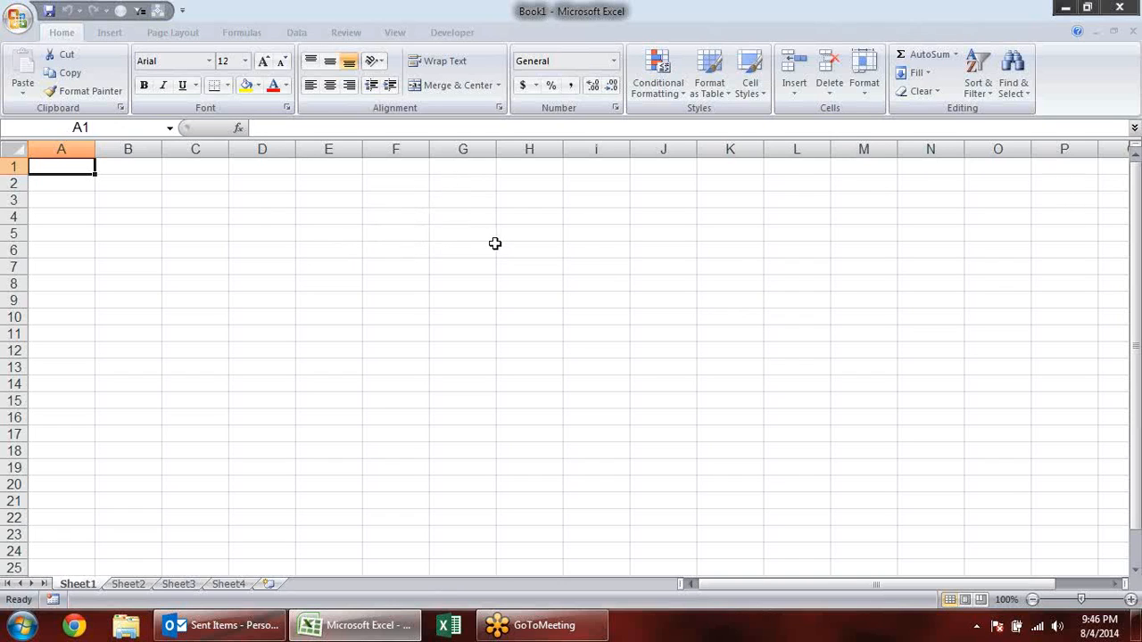
click(532, 247)
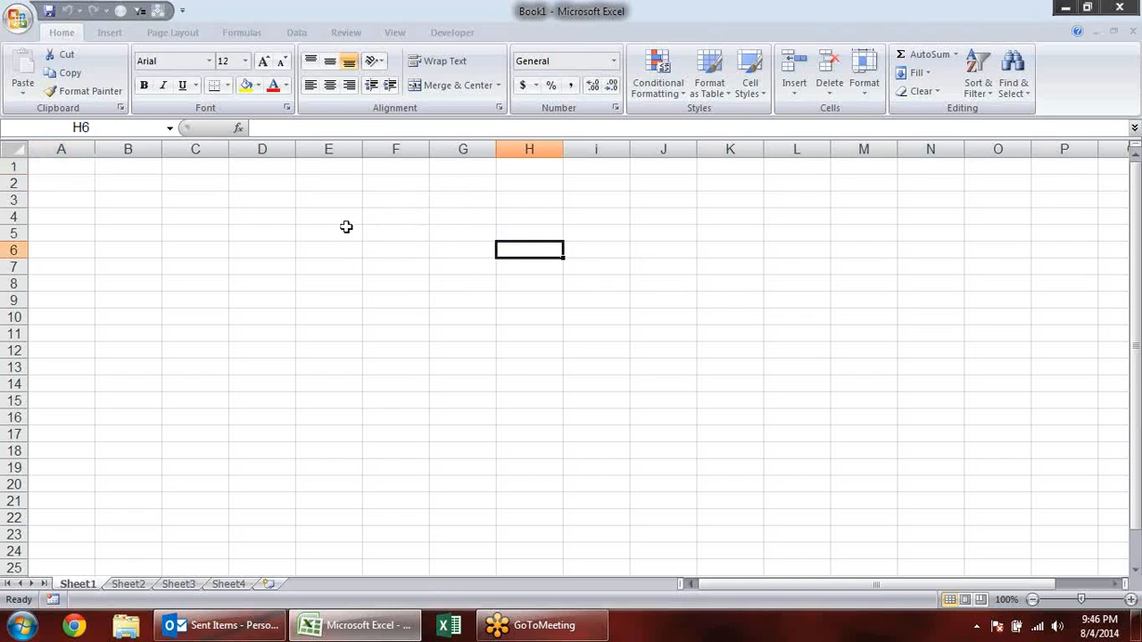
click(286, 219)
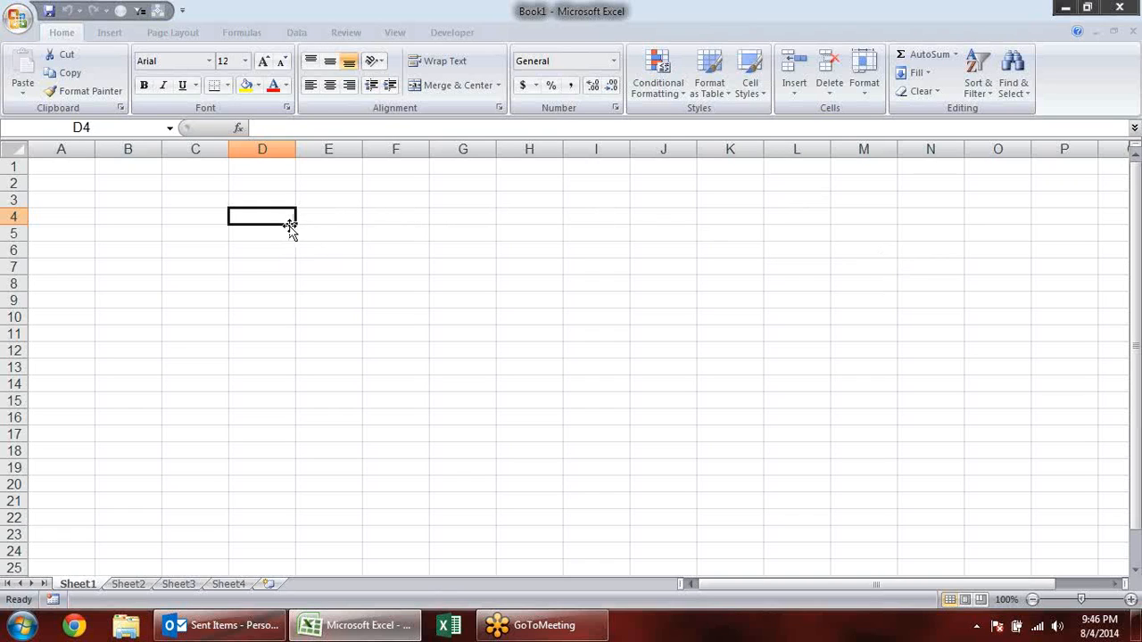
drag(290, 225, 290, 225)
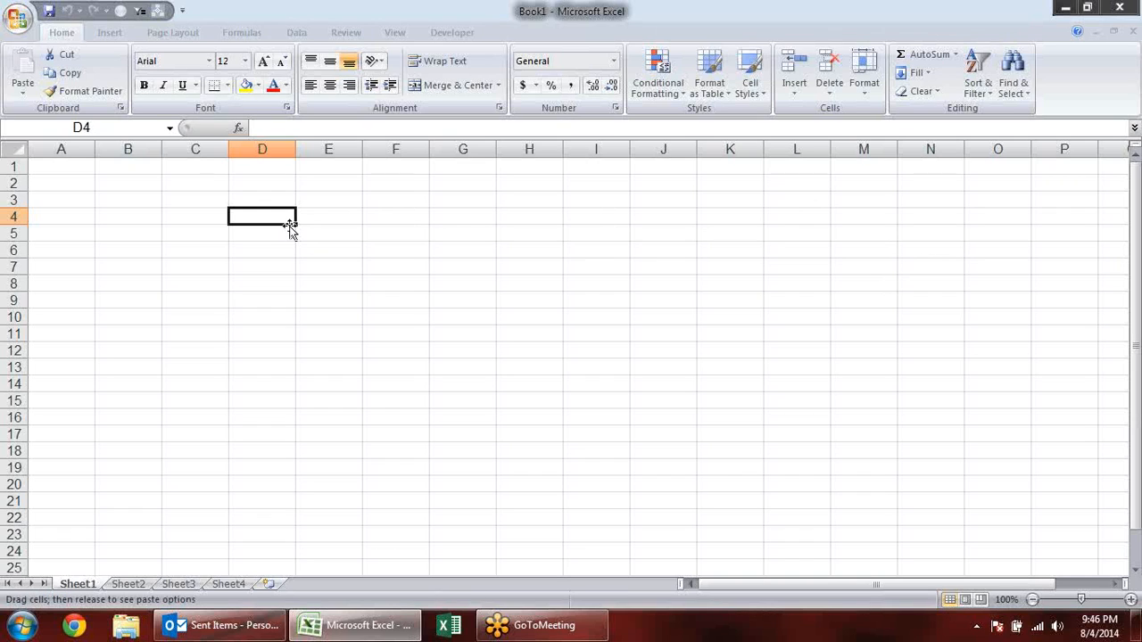
drag(290, 227, 290, 227)
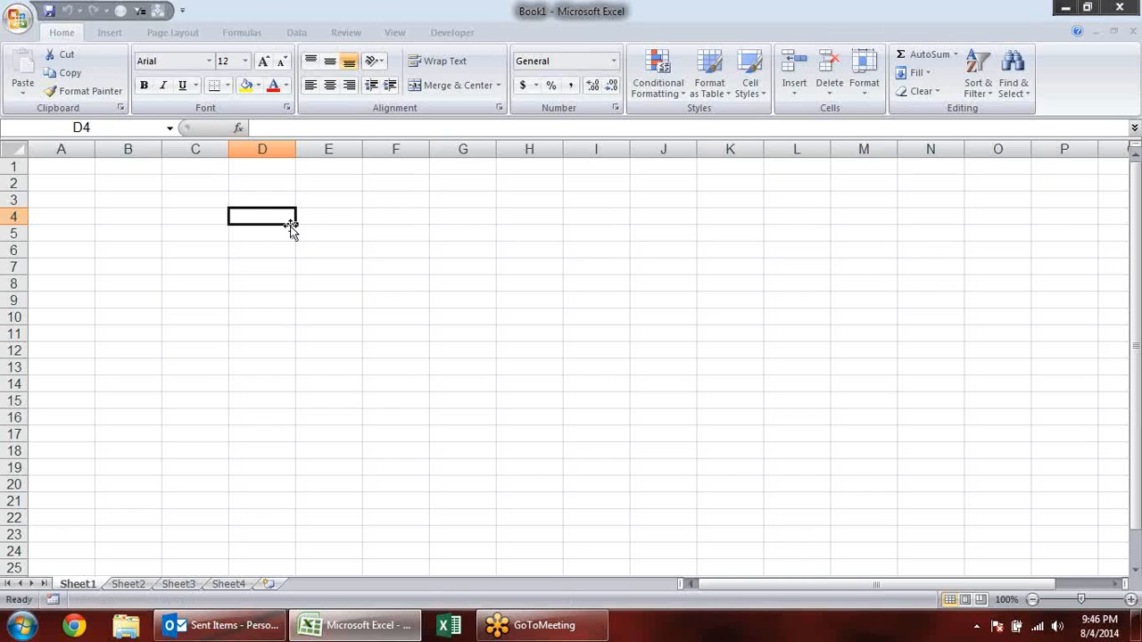
click(333, 195)
double_click(254, 200)
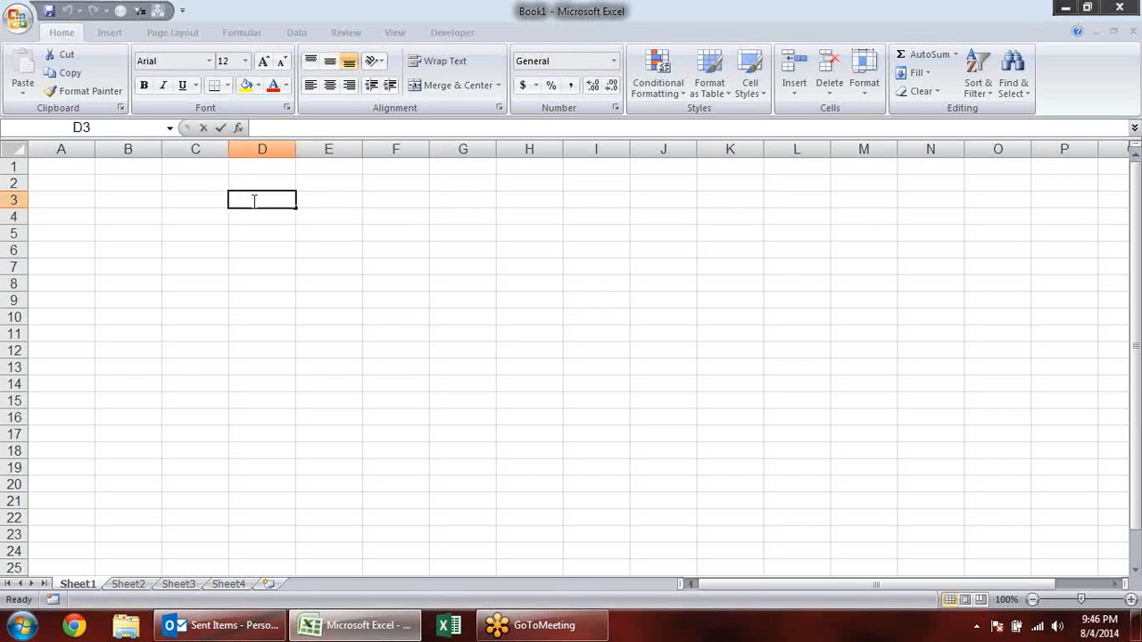
click(376, 196)
click(292, 197)
click(267, 181)
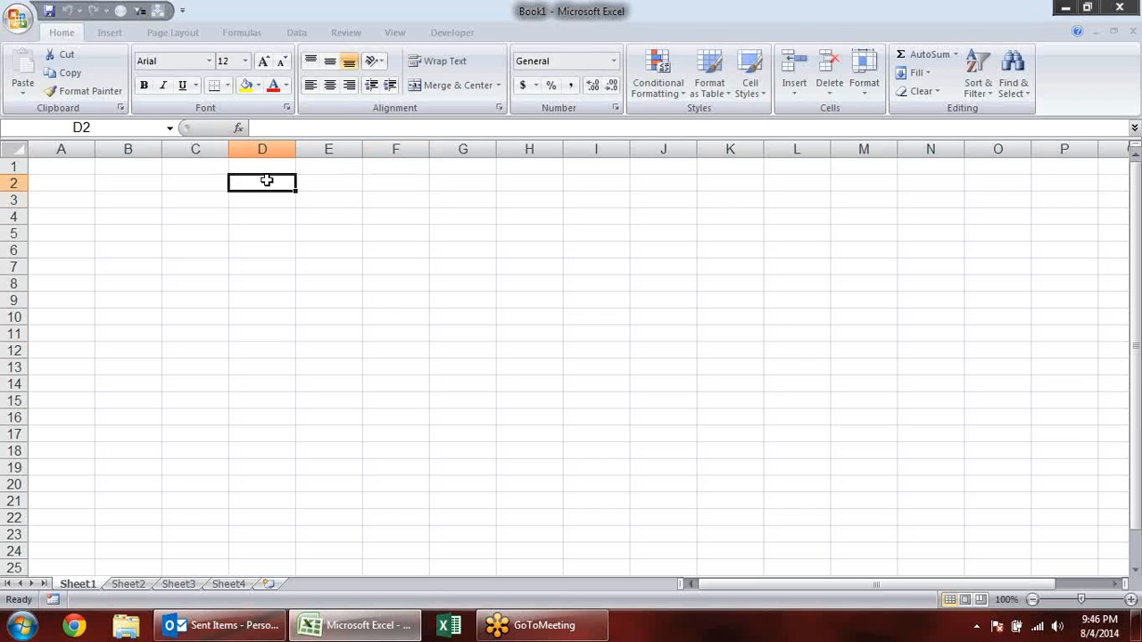
click(332, 201)
click(271, 204)
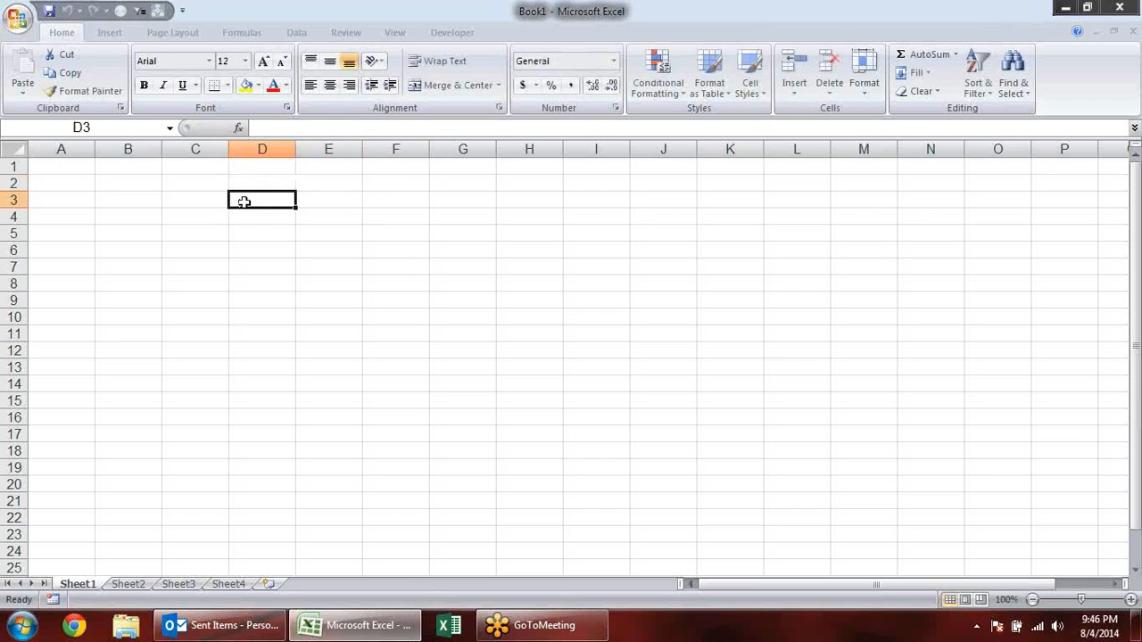
double_click(249, 191)
double_click(251, 186)
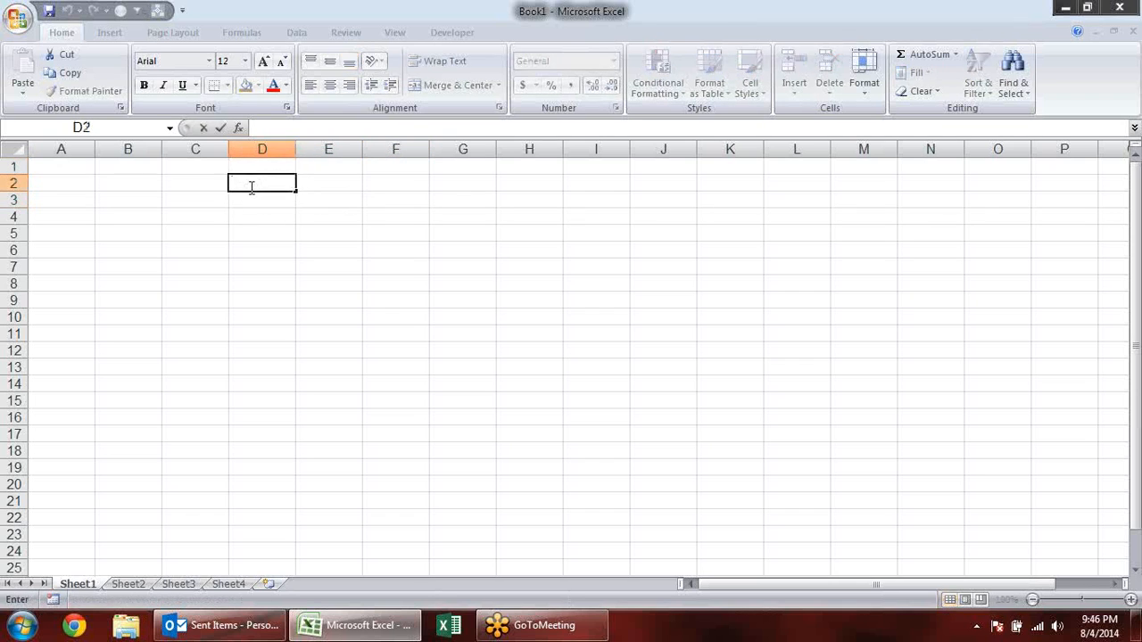
click(374, 219)
double_click(256, 200)
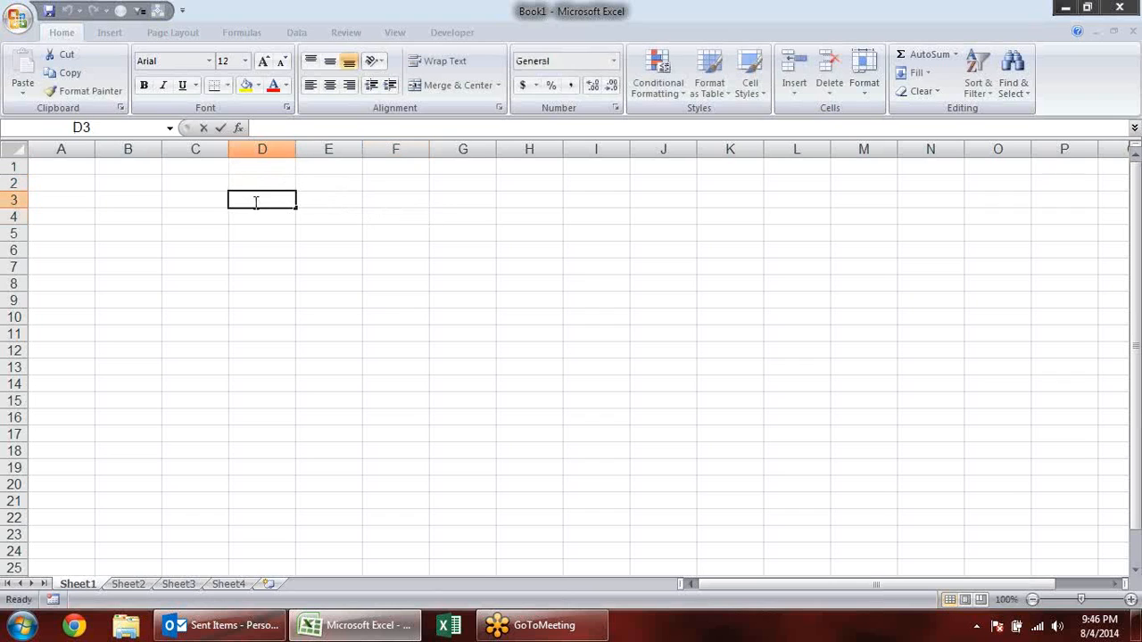
click(327, 202)
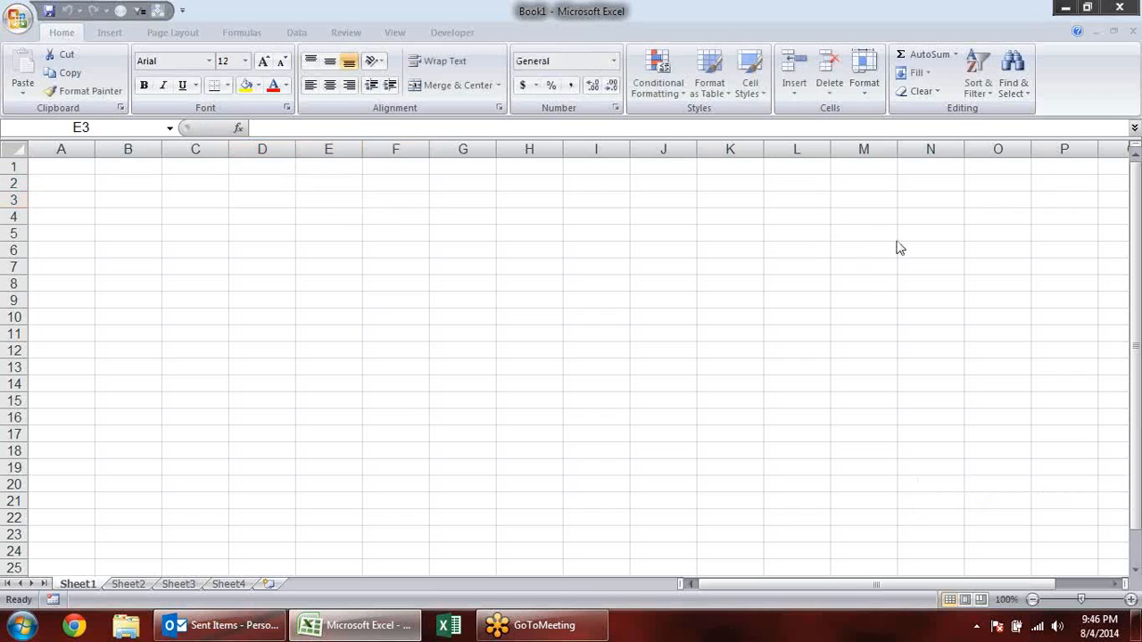